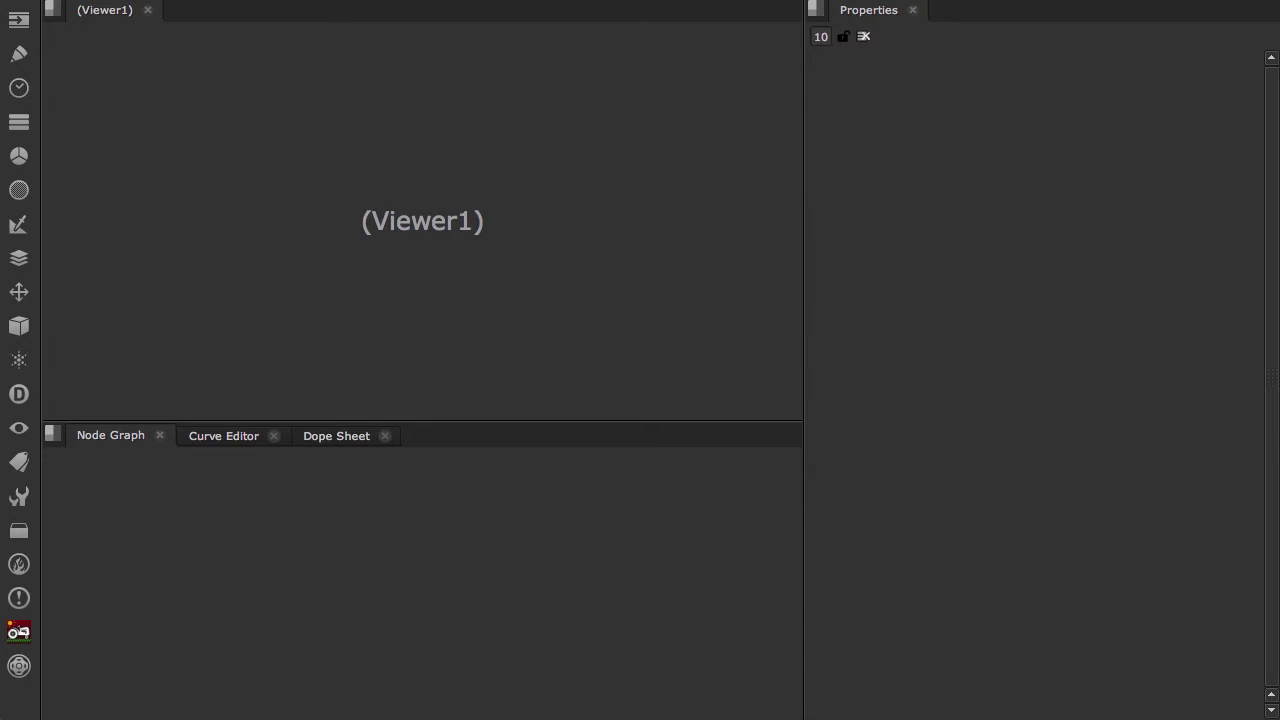
# Bring the eight camera DPX sequences into the node graph and arrange their Read nodes in a horizontal row.
pyautogui.press('super+Tab')
pyautogui.moveTo(938, 704); pyautogui.dragTo(483, 603)
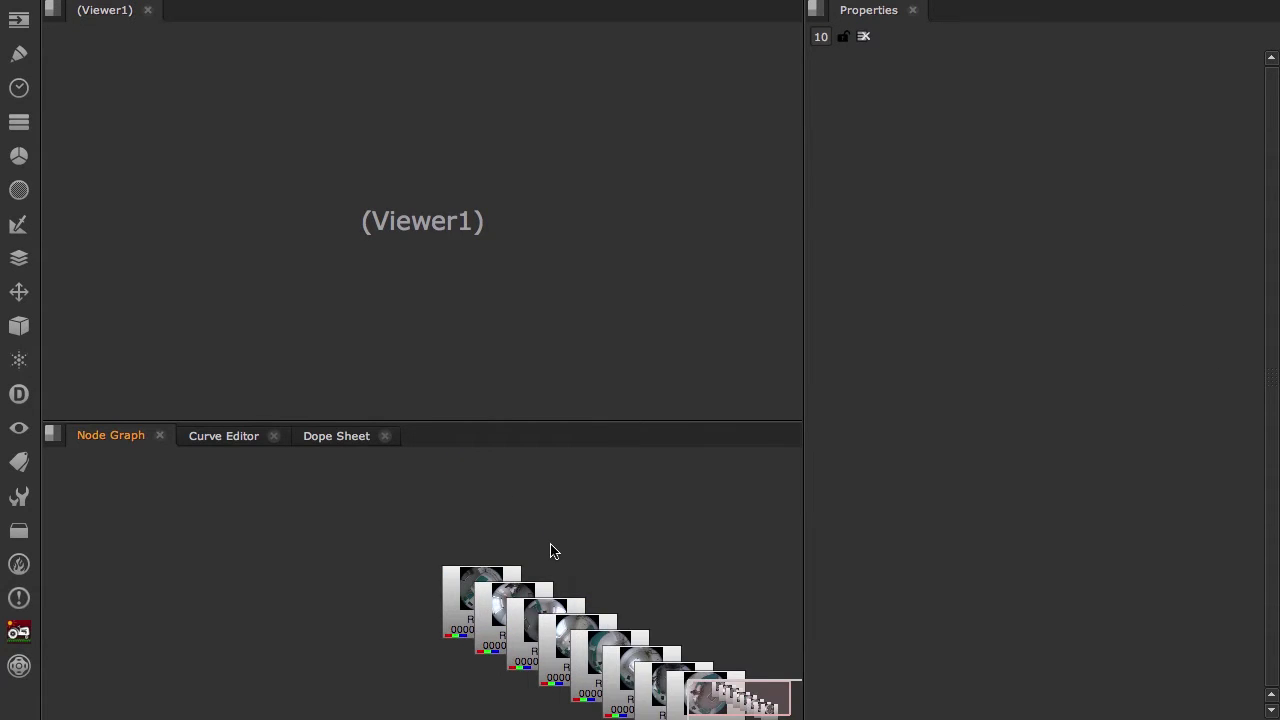
pyautogui.moveTo(551, 549); pyautogui.dragTo(323, 470, button='middle')
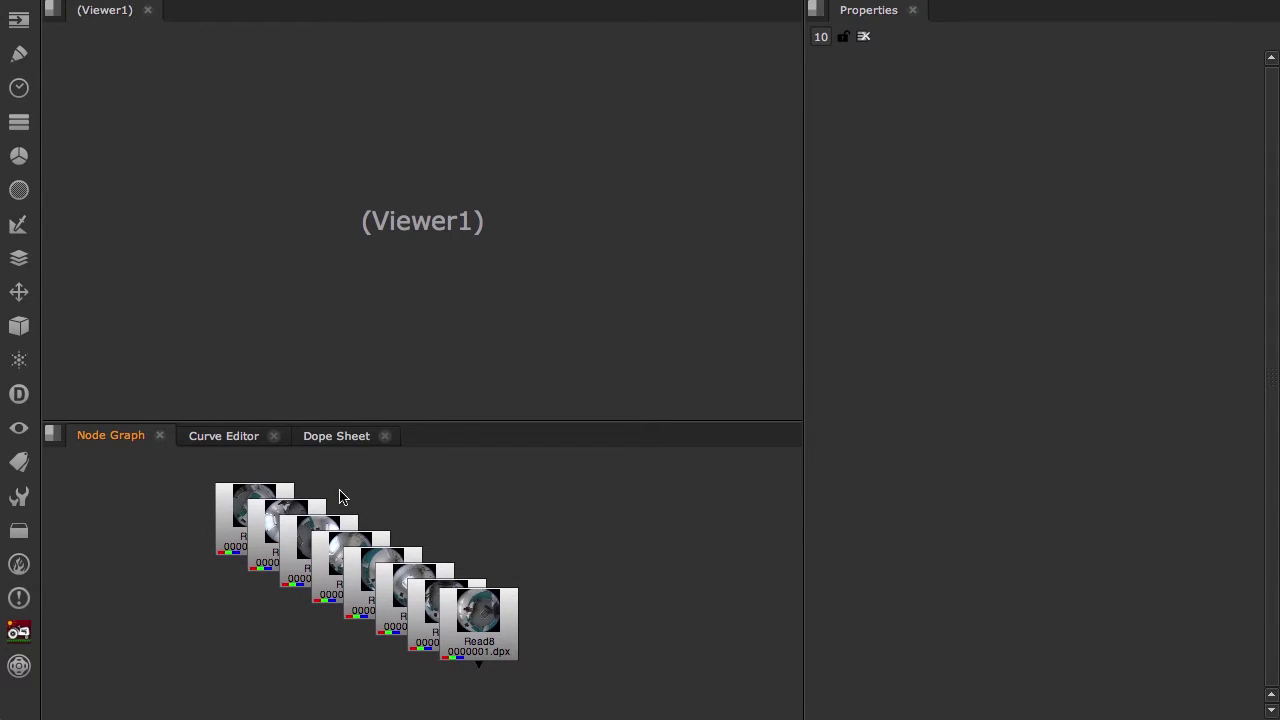
pyautogui.hotkey('ctrl', 'a')
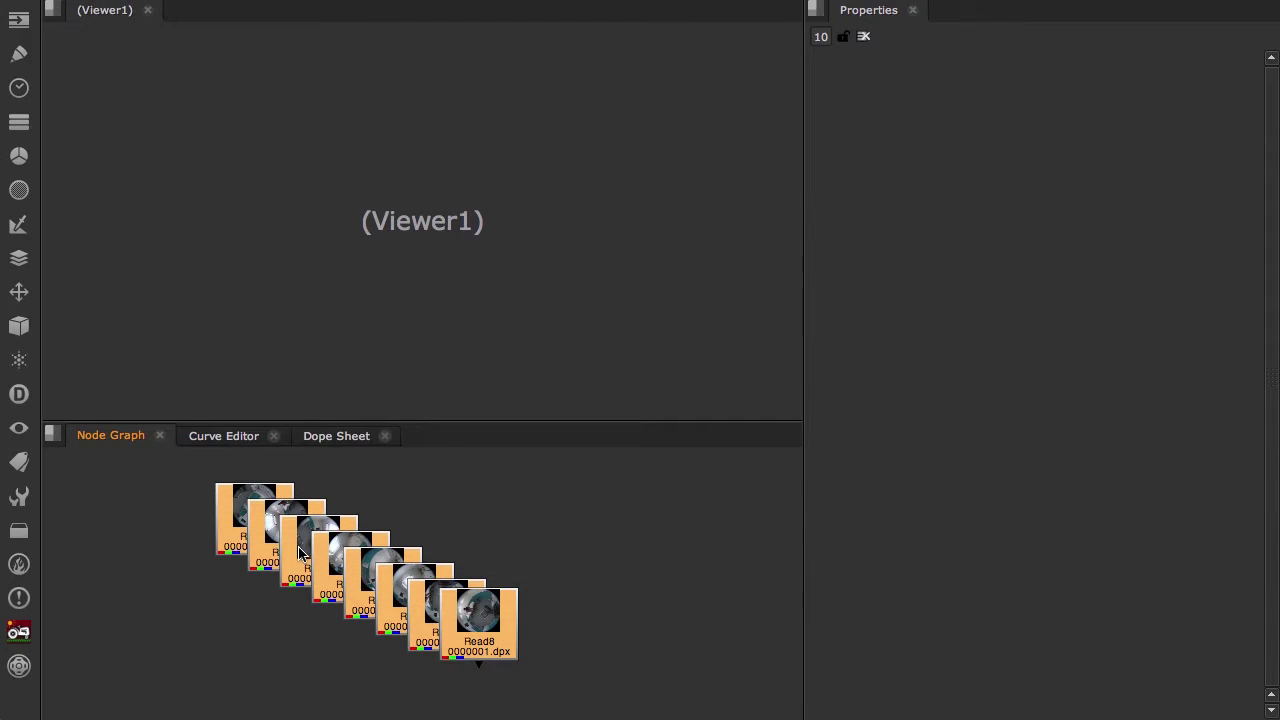
pyautogui.press('l')
pyautogui.scroll(-5, 457, 600)
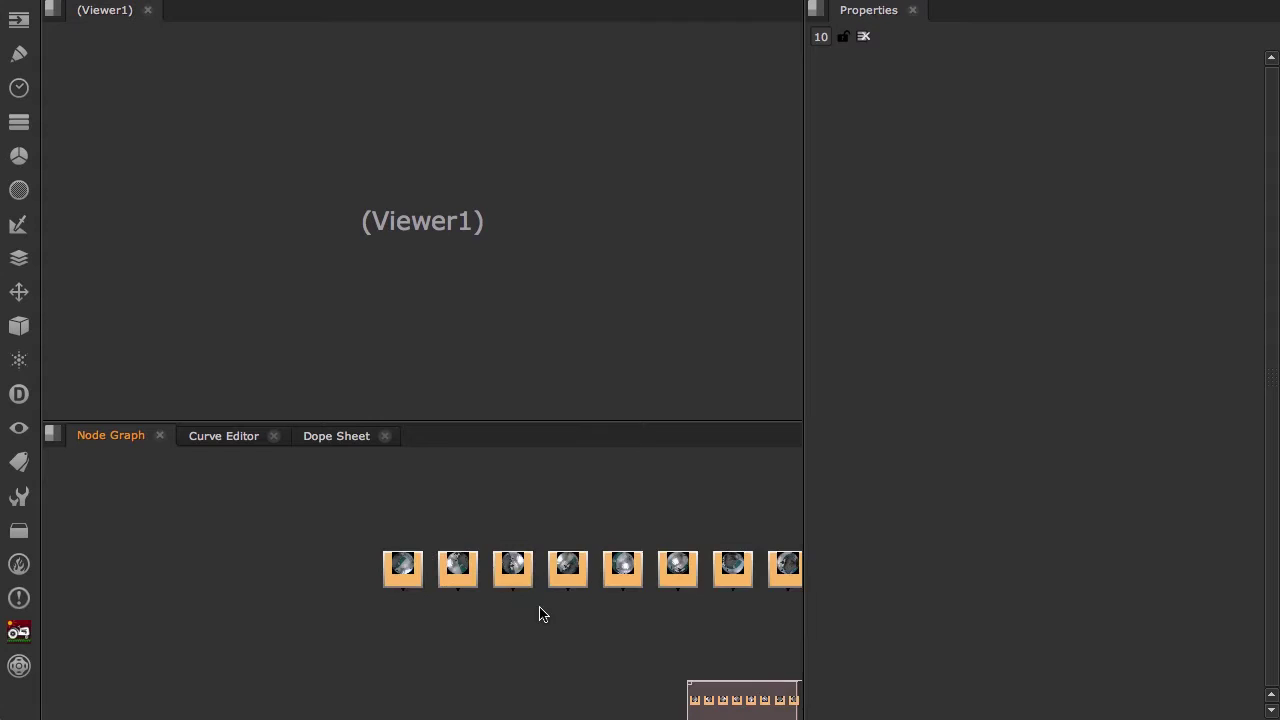
pyautogui.moveTo(540, 614); pyautogui.dragTo(346, 591, button='middle')
pyautogui.click(249, 586)
# Open the properties of all eight Read nodes to check their file paths, formats and frame ranges.
pyautogui.doubleClick(205, 546)
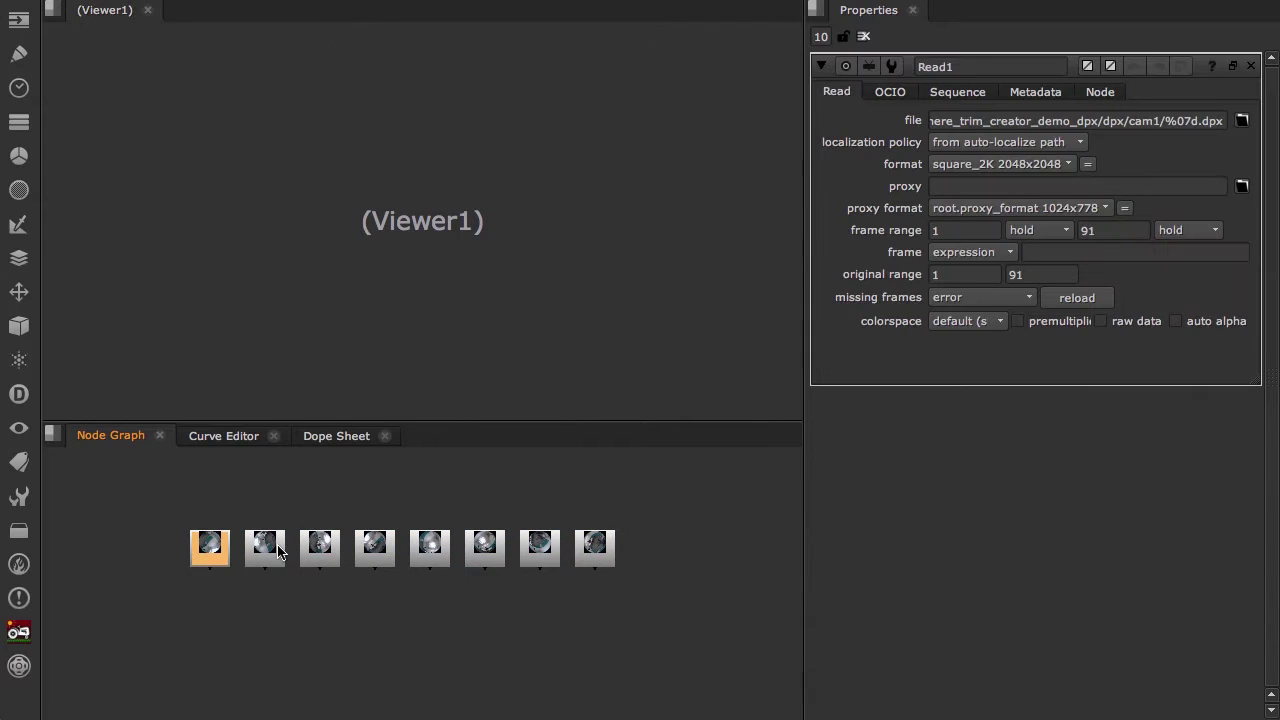
pyautogui.doubleClick(264, 546)
pyautogui.click(313, 548)
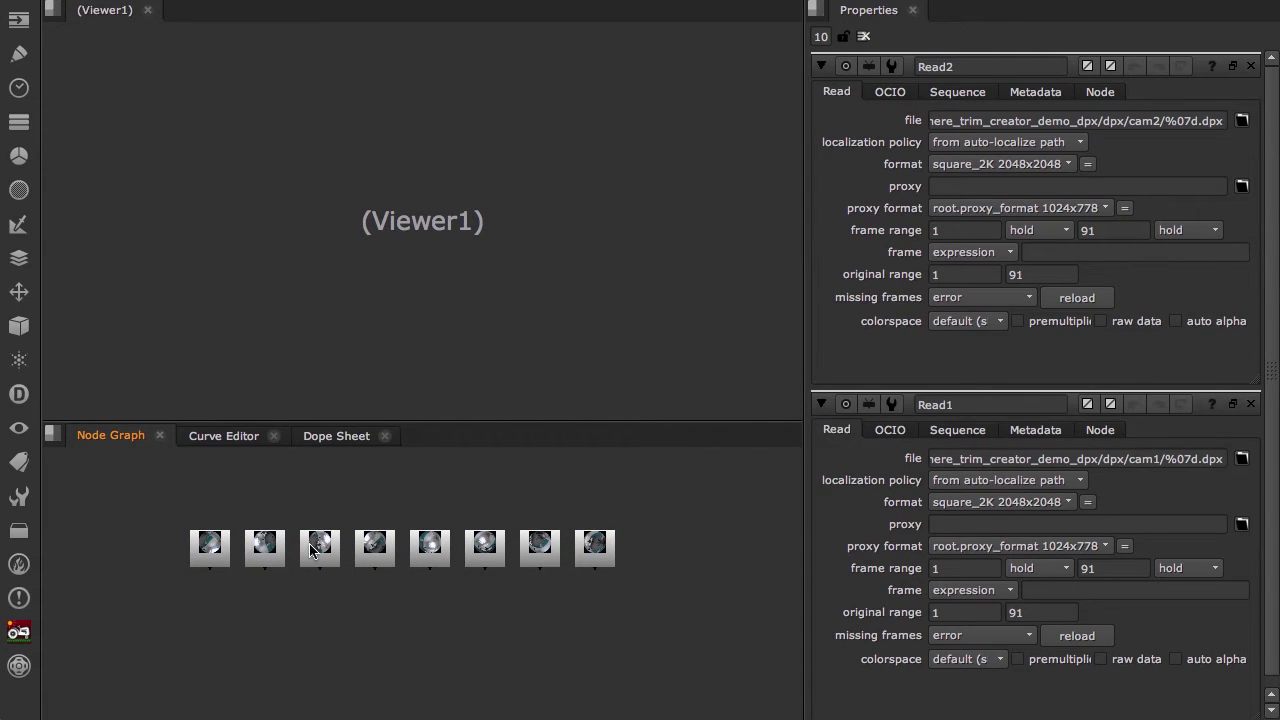
pyautogui.doubleClick(316, 547)
pyautogui.doubleClick(374, 546)
pyautogui.click(432, 549)
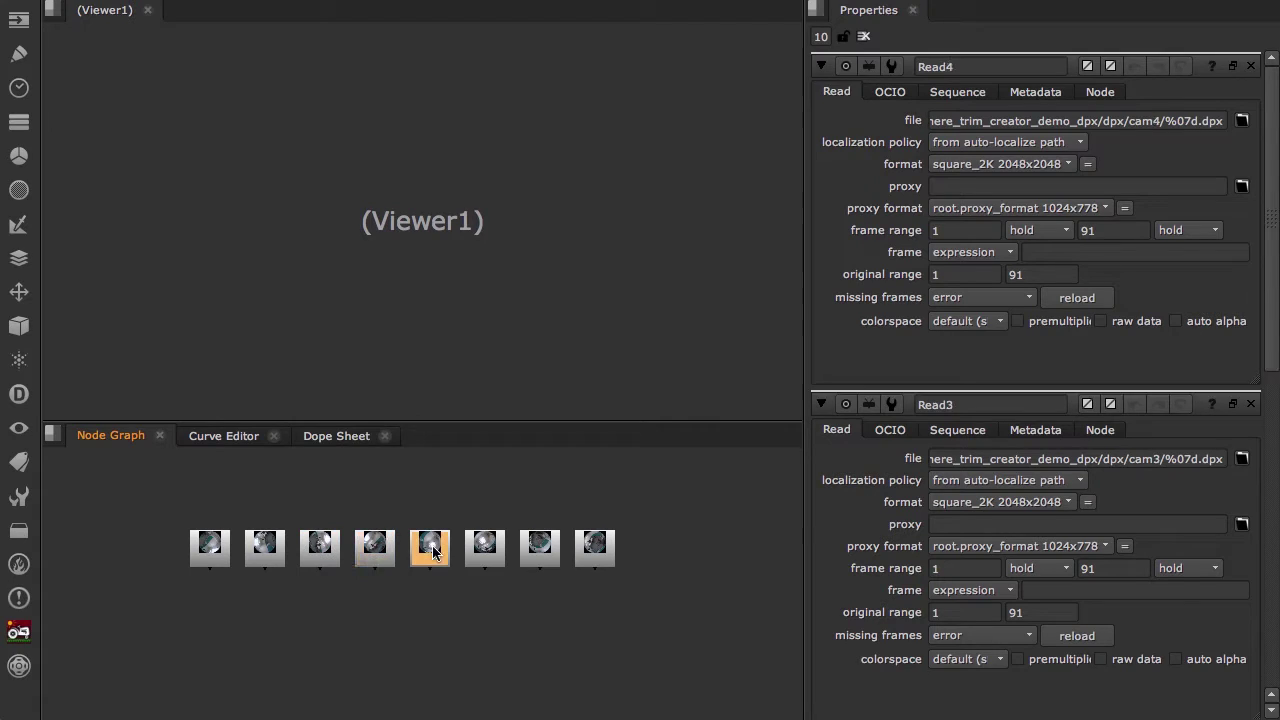
pyautogui.doubleClick(432, 547)
pyautogui.doubleClick(485, 546)
pyautogui.doubleClick(540, 546)
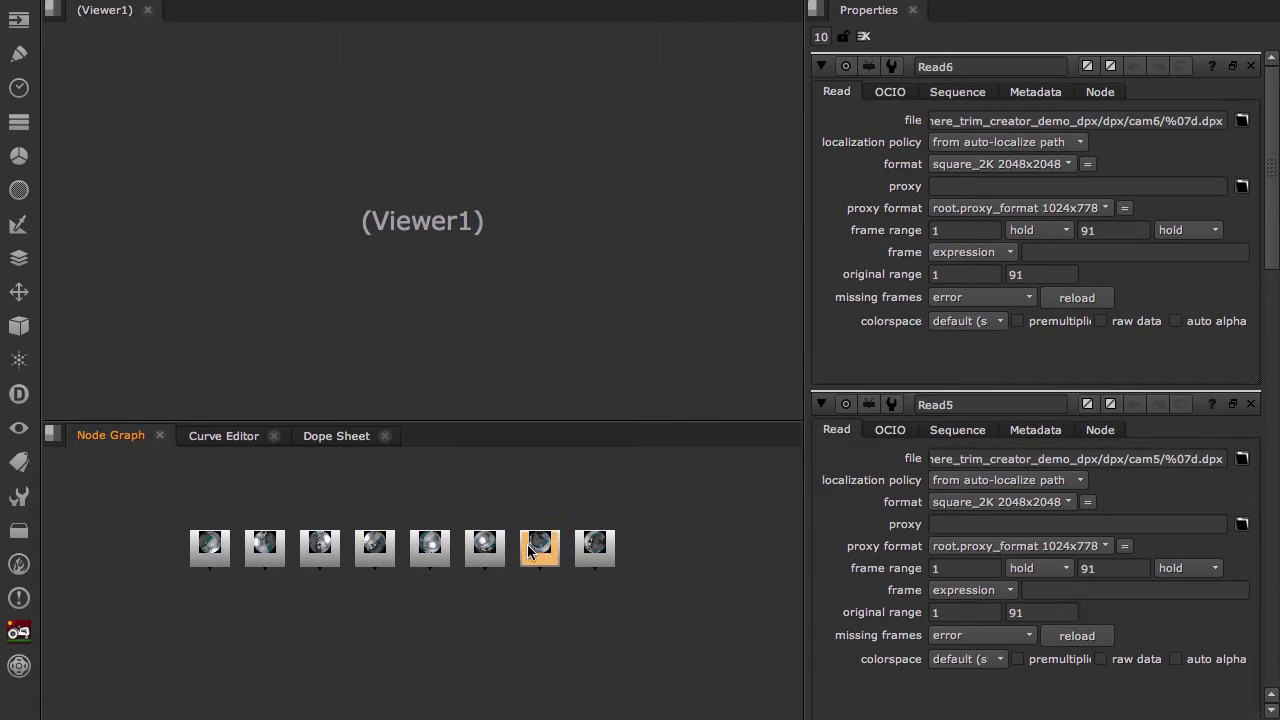
pyautogui.doubleClick(600, 545)
pyautogui.click(670, 553)
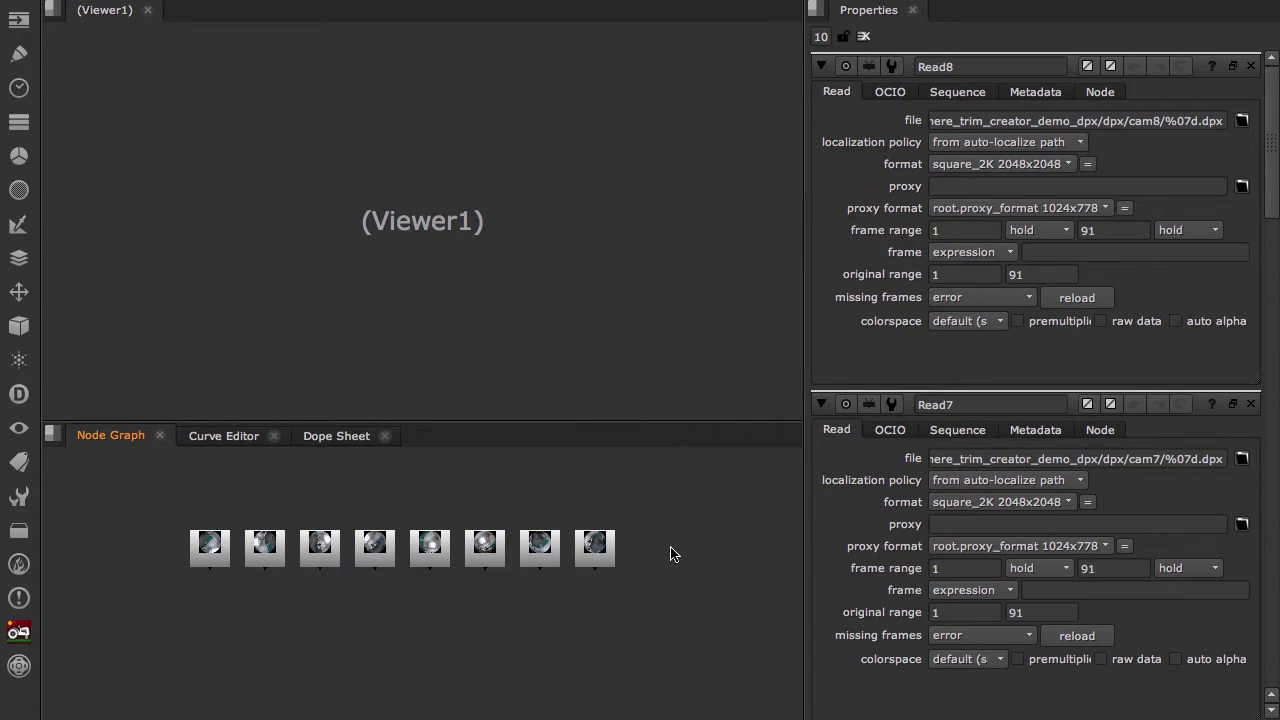
# In the project settings, set the frame rate to 30 fps and the full size format to 4K_LatLong 4096x2048.
pyautogui.click(213, 1)
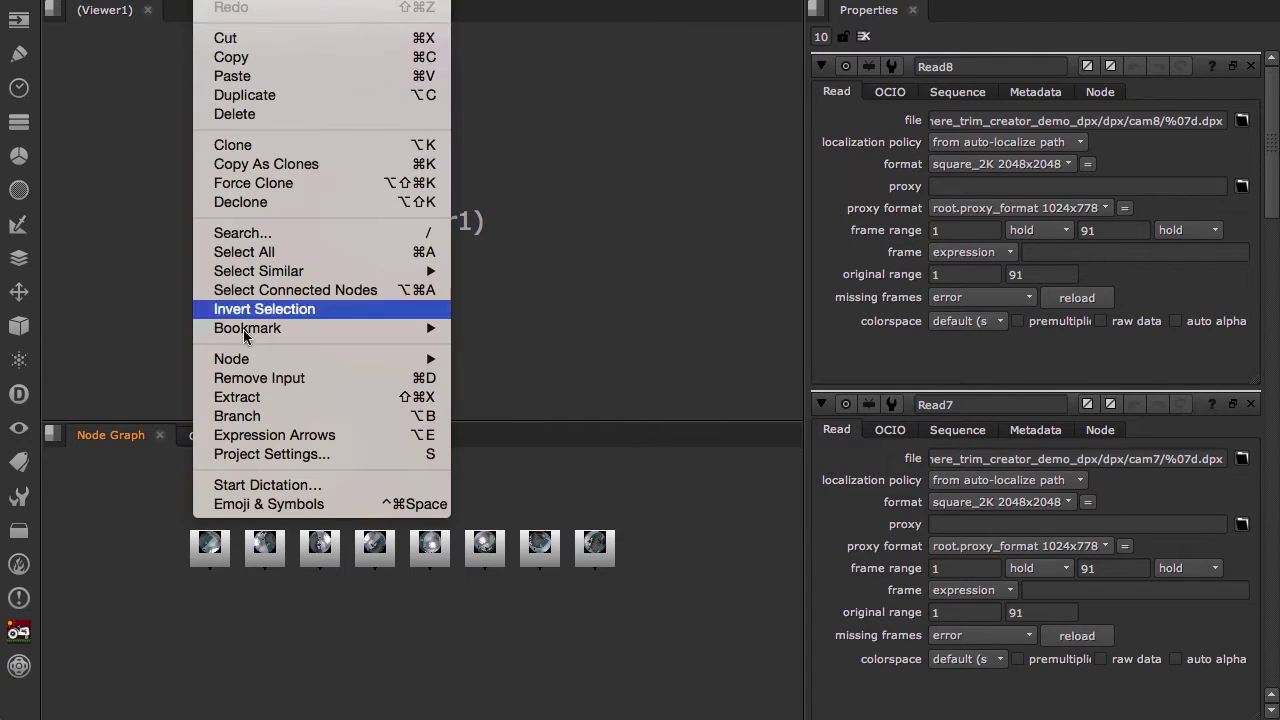
pyautogui.click(252, 456)
pyautogui.click(253, 455)
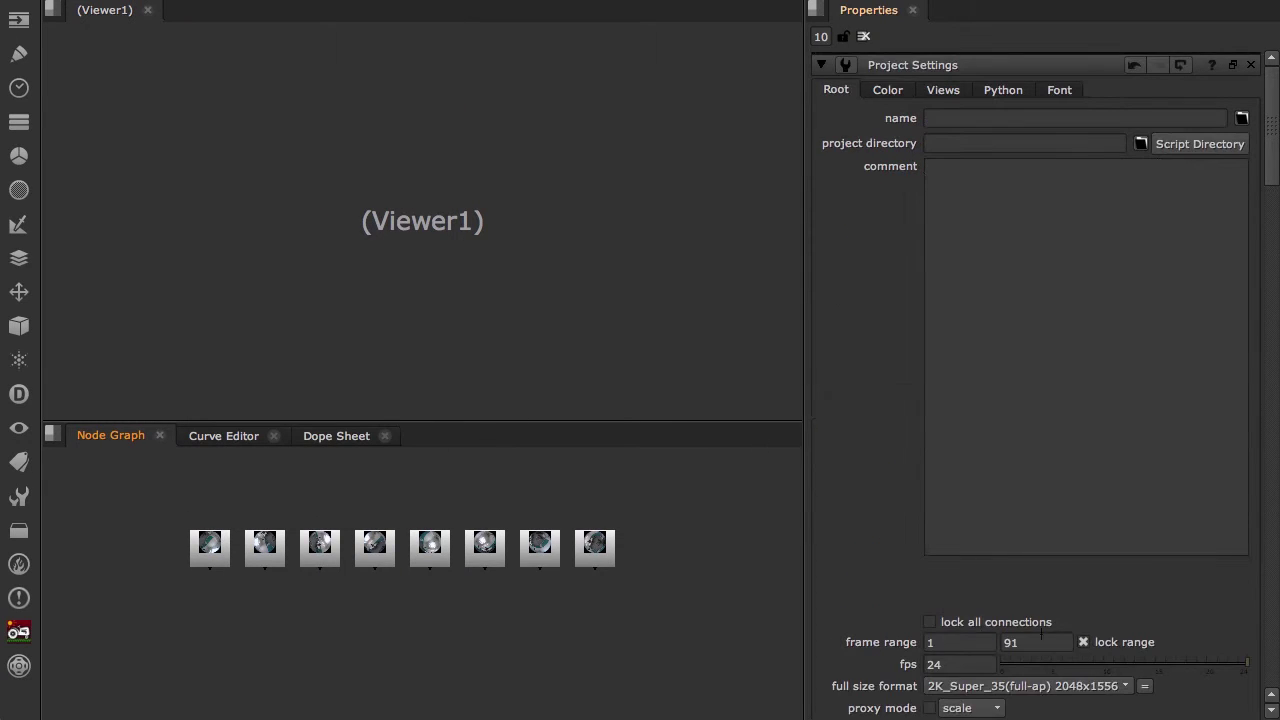
pyautogui.scroll(-3, 900, 545)
pyautogui.scroll(-4, 893, 543)
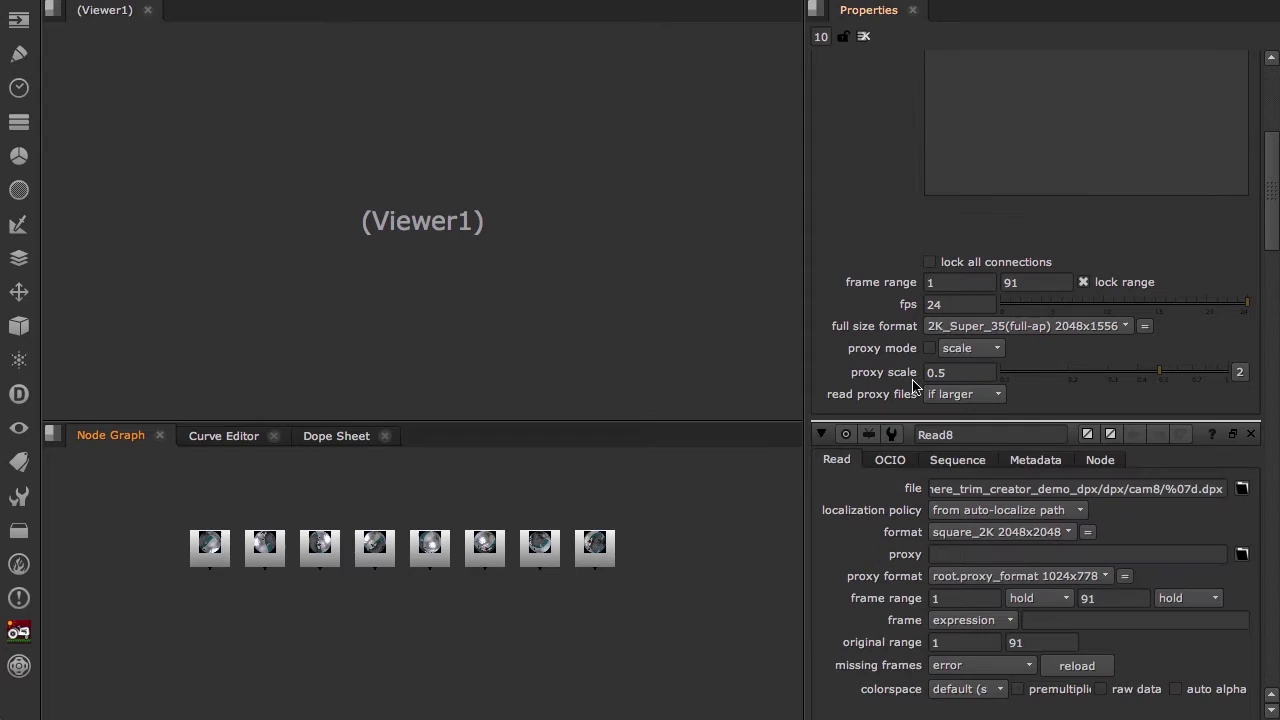
pyautogui.moveTo(965, 304); pyautogui.dragTo(922, 306)
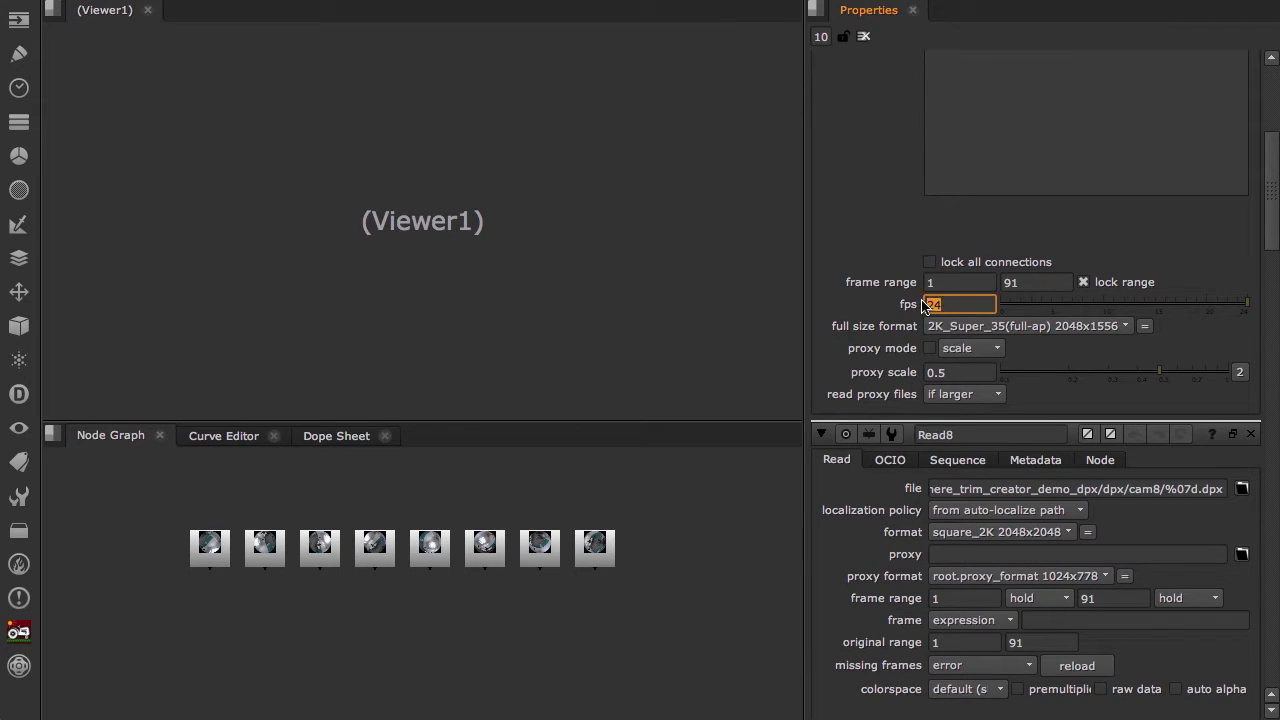
pyautogui.write('30')
pyautogui.press('Tab')
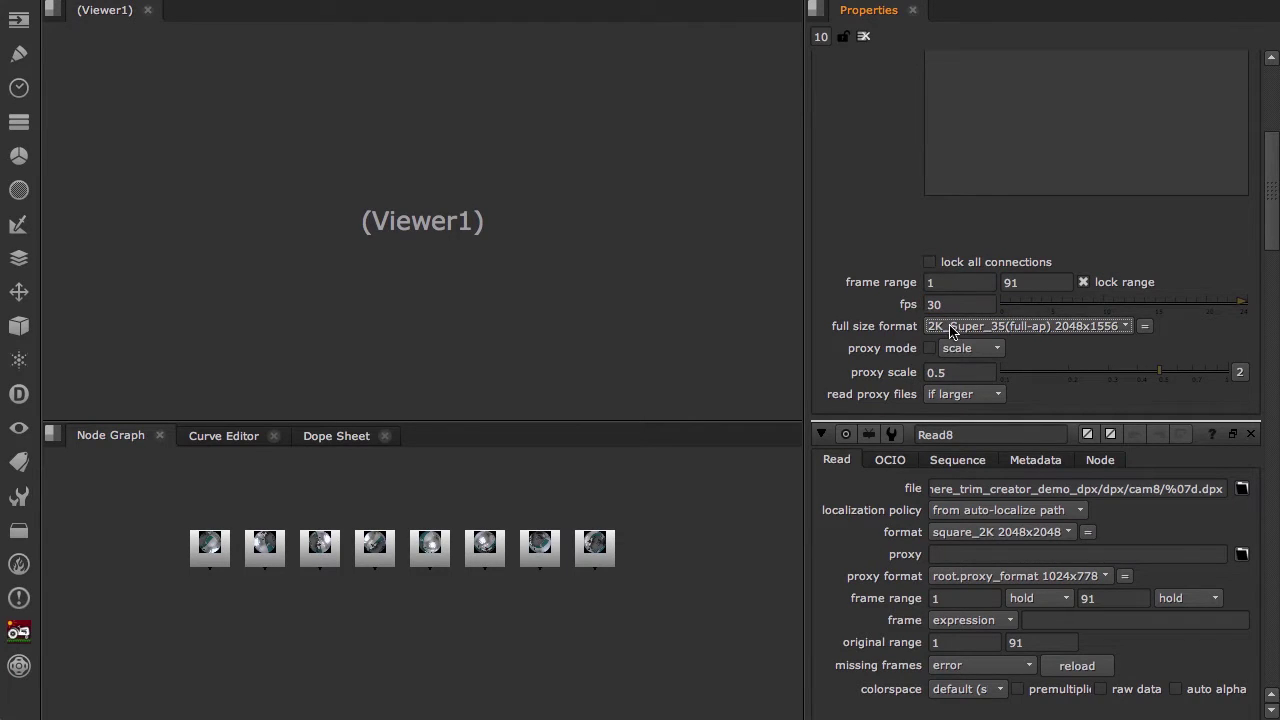
pyautogui.click(950, 327)
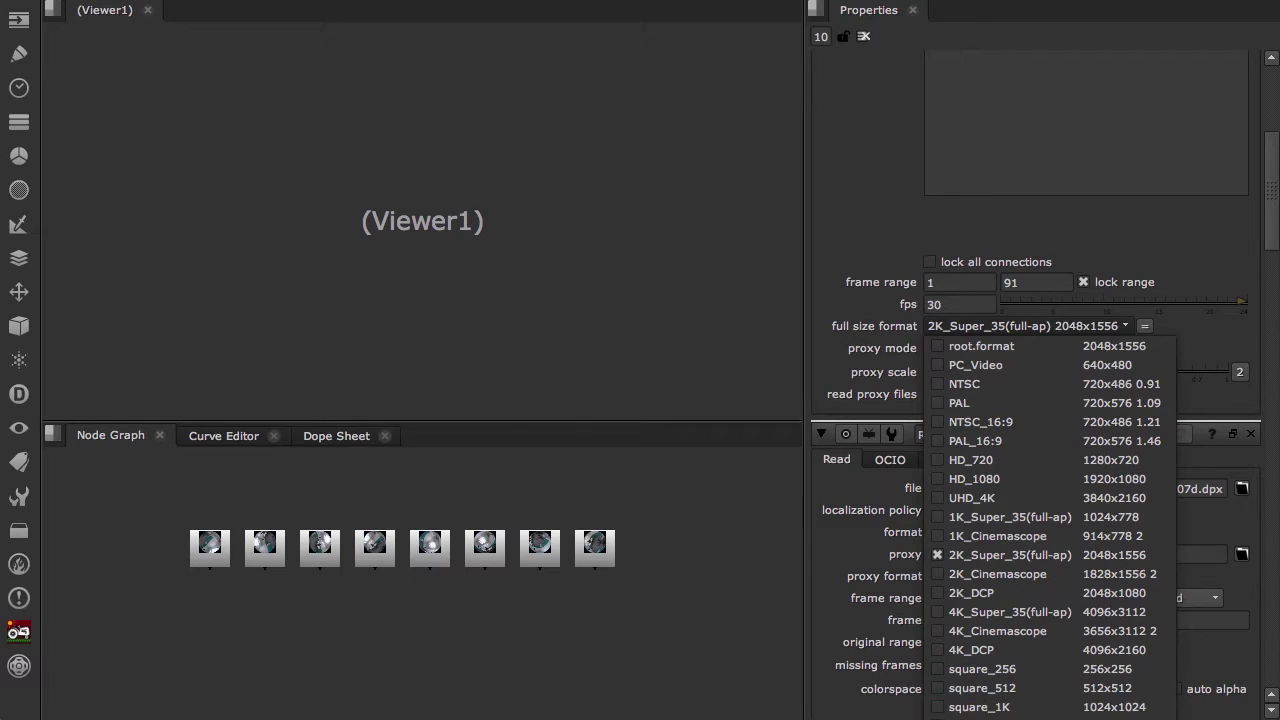
pyautogui.click(985, 719)
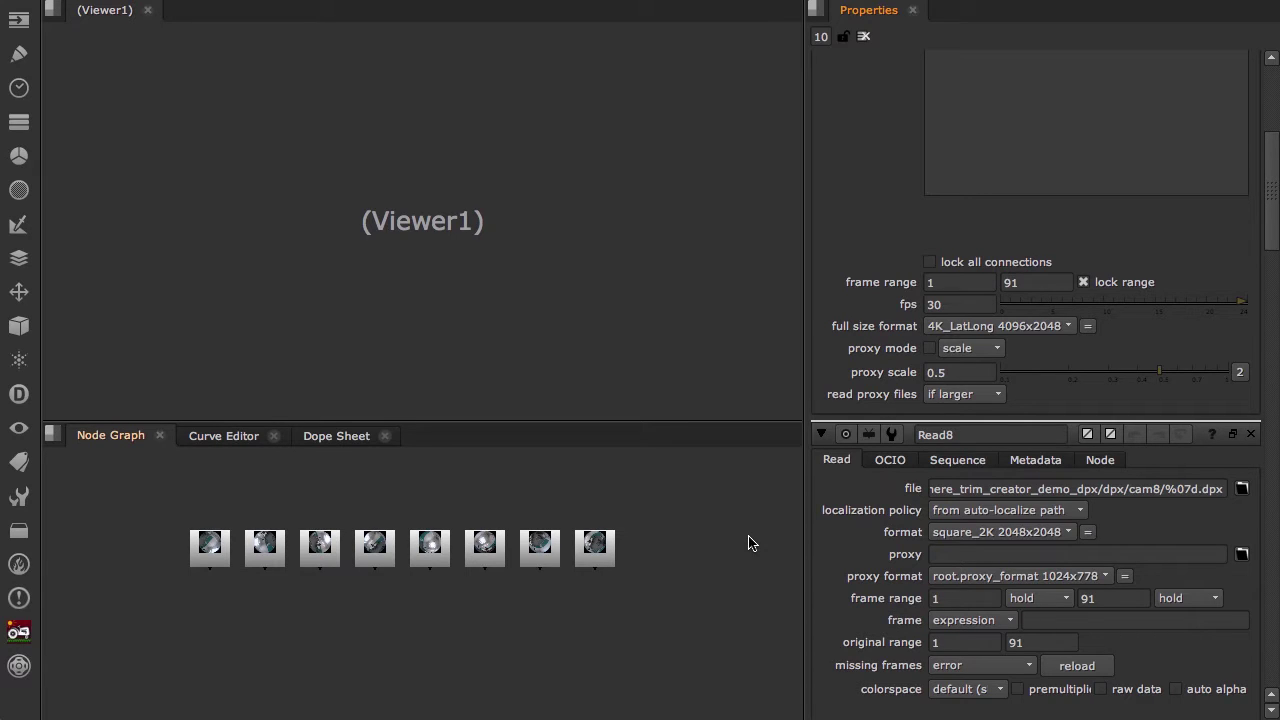
# Add a C_CameraSolver node below the Read nodes and connect its first input to Read1.
pyautogui.click(18, 665)
pyautogui.moveTo(85, 662)
pyautogui.moveTo(183, 665)
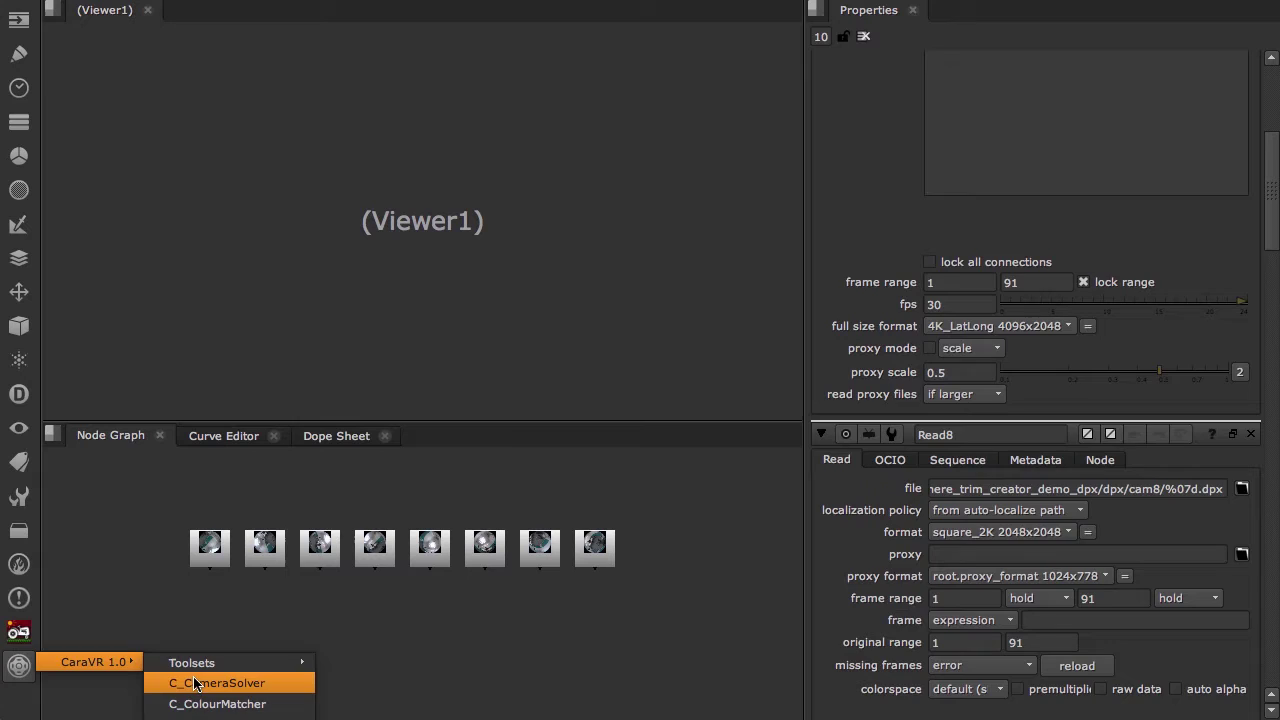
pyautogui.click(194, 683)
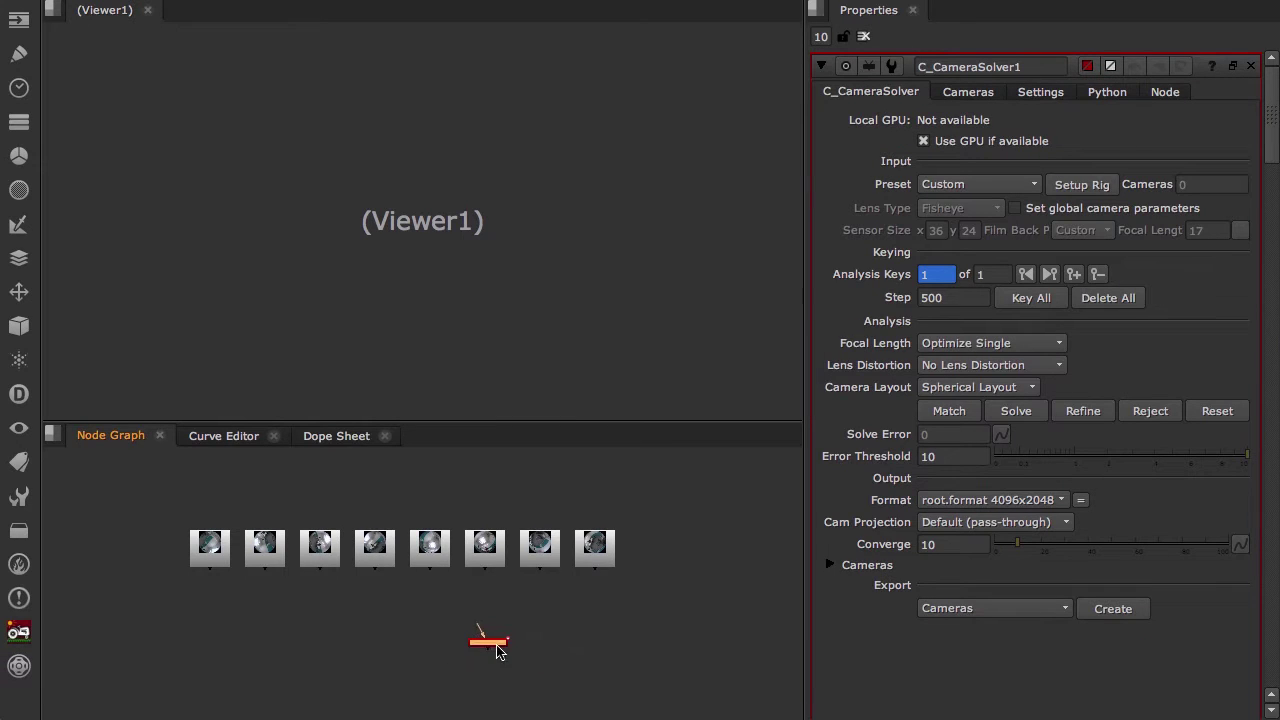
pyautogui.moveTo(497, 646); pyautogui.dragTo(135, 522)
pyautogui.scroll(2, 410, 632)
# Connect Read2 through Read8, in camera order, to the remaining inputs of the C_CameraSolver node.
pyautogui.moveTo(379, 615); pyautogui.dragTo(230, 528)
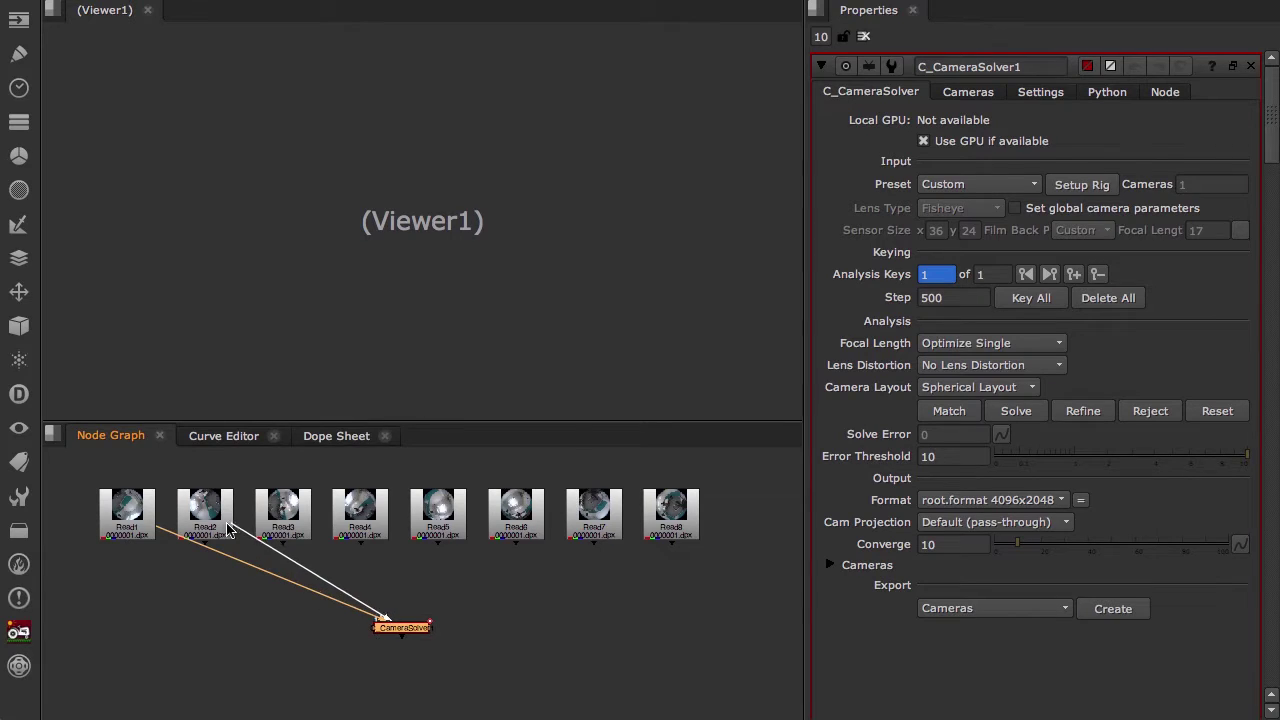
pyautogui.moveTo(379, 615); pyautogui.dragTo(308, 540)
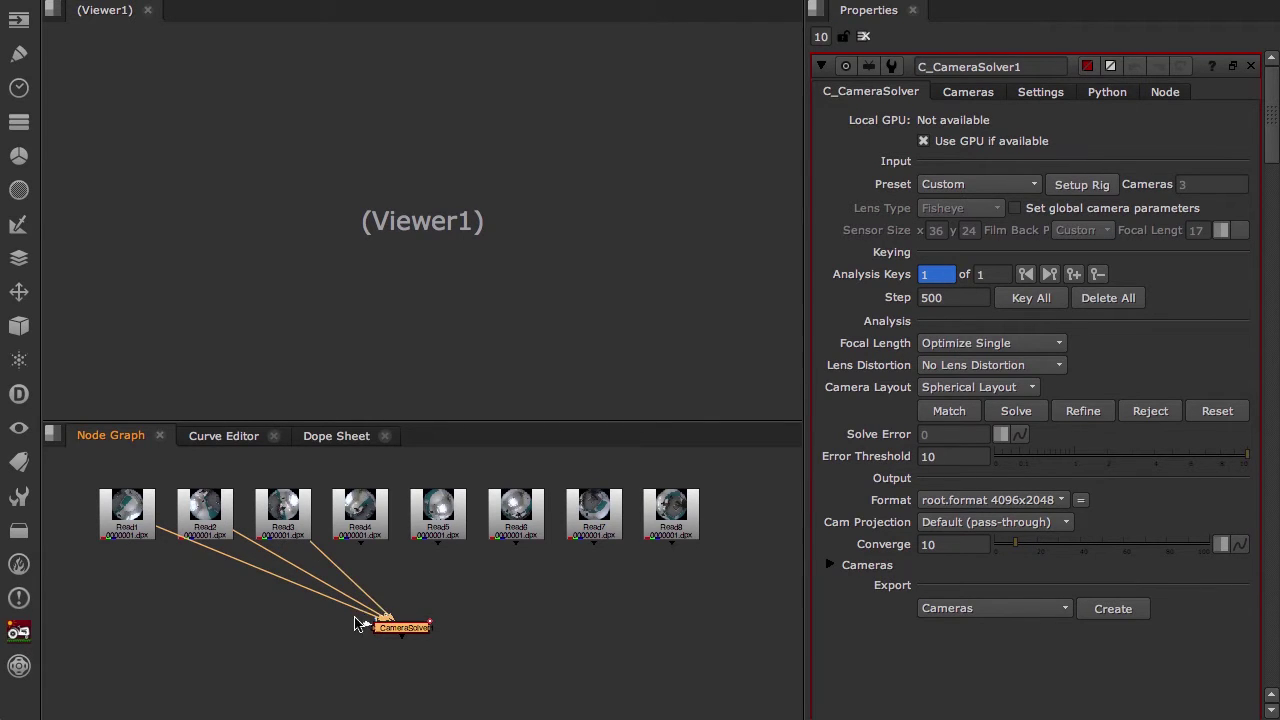
pyautogui.moveTo(368, 622); pyautogui.dragTo(360, 526)
pyautogui.moveTo(372, 630); pyautogui.dragTo(437, 522)
pyautogui.moveTo(374, 632); pyautogui.dragTo(594, 530)
pyautogui.moveTo(370, 628); pyautogui.dragTo(648, 536)
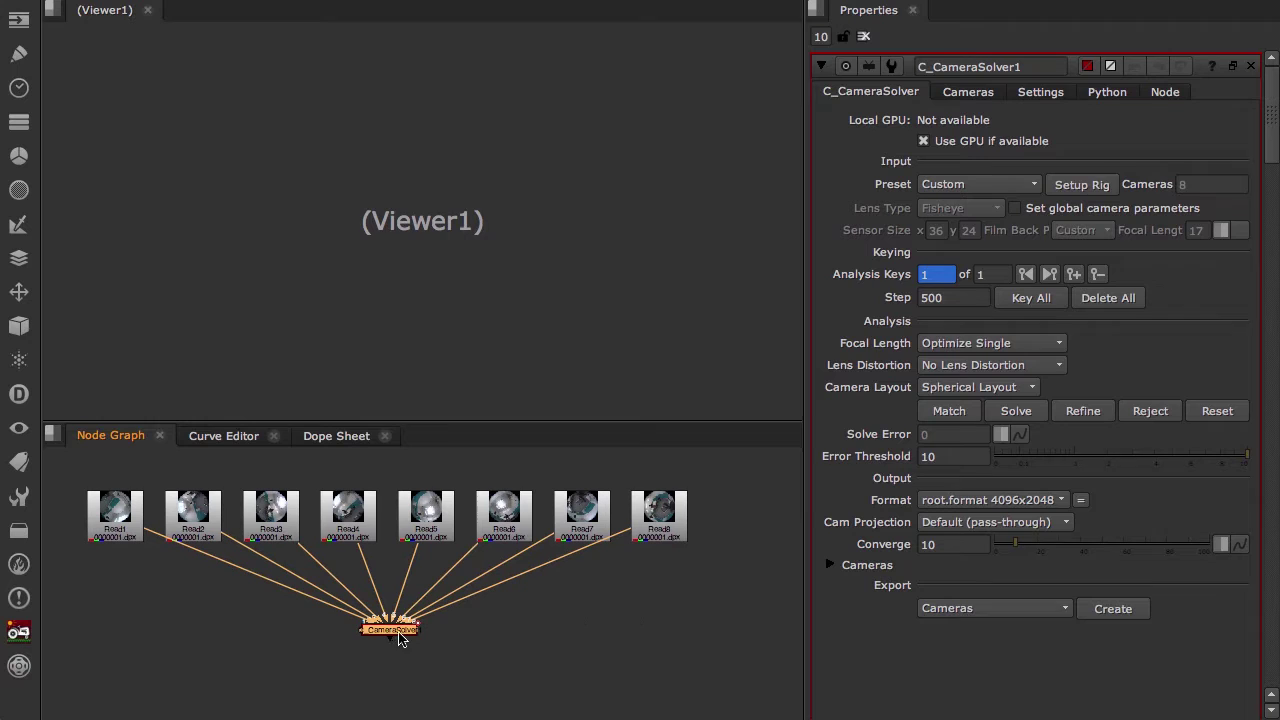
pyautogui.press('1')
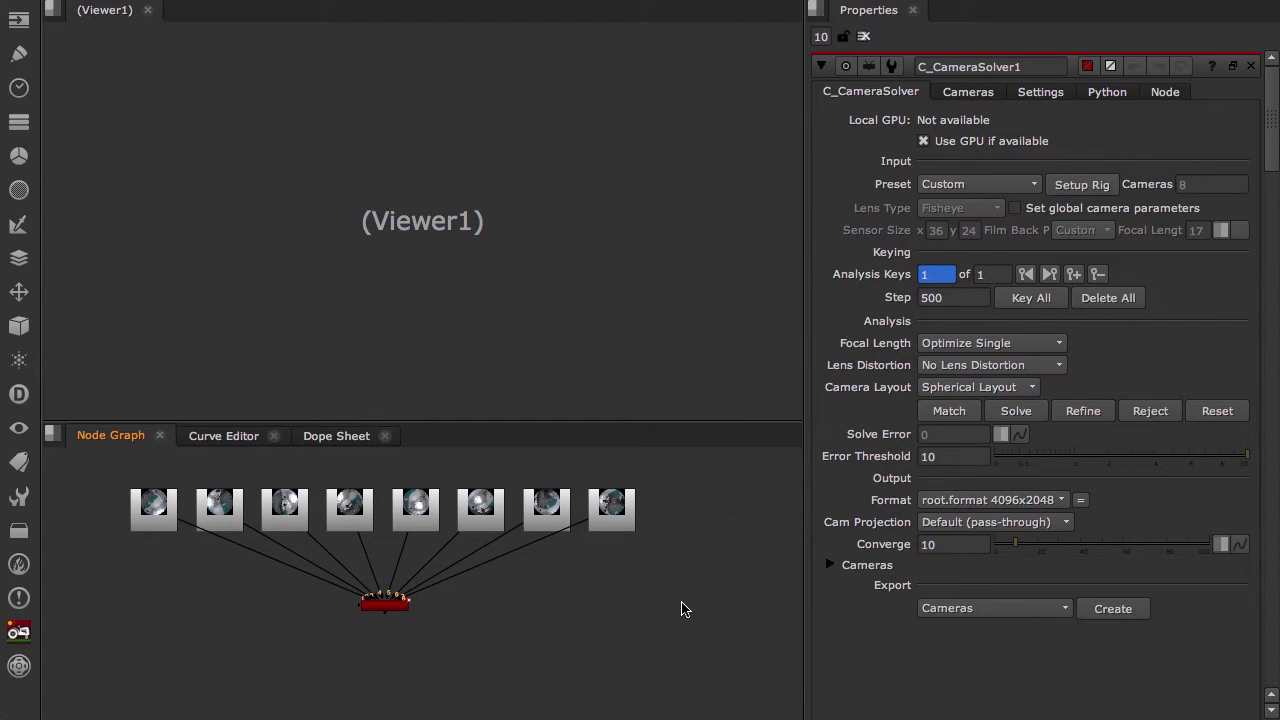
# Add a ContactSheet node beside the camera solver and connect all eight Read nodes to it in order.
pyautogui.click(19, 258)
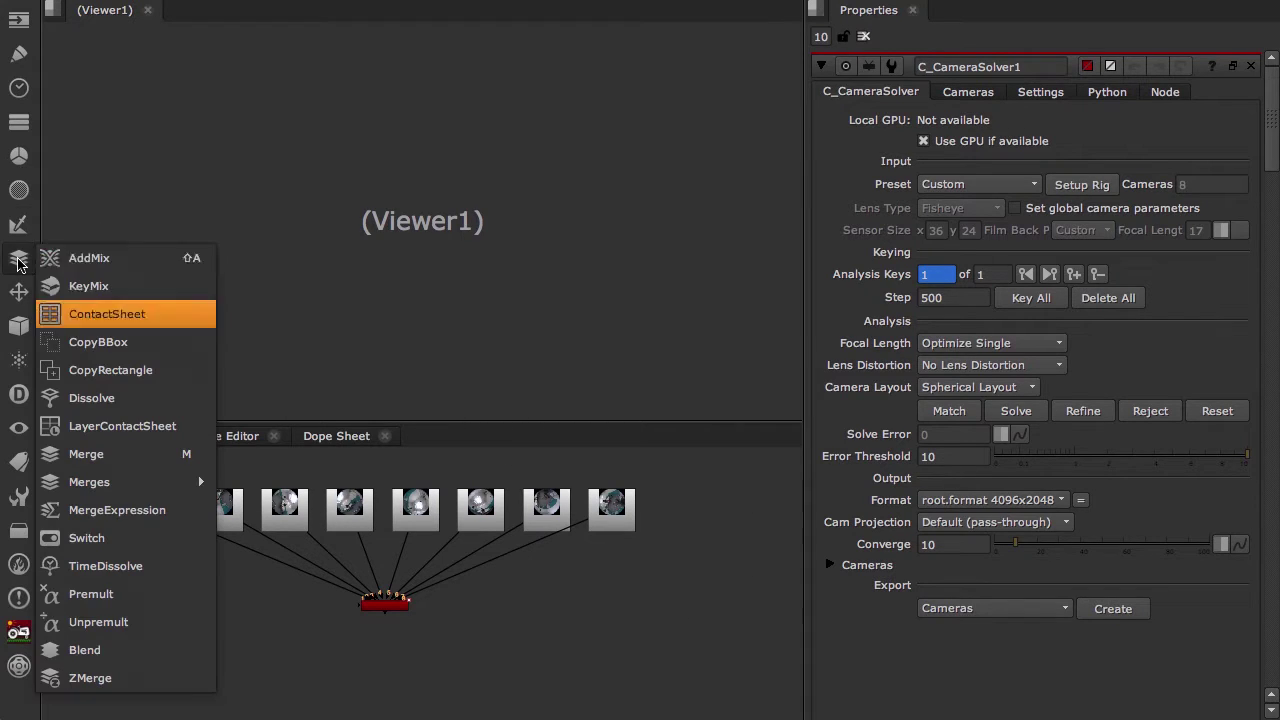
pyautogui.click(93, 313)
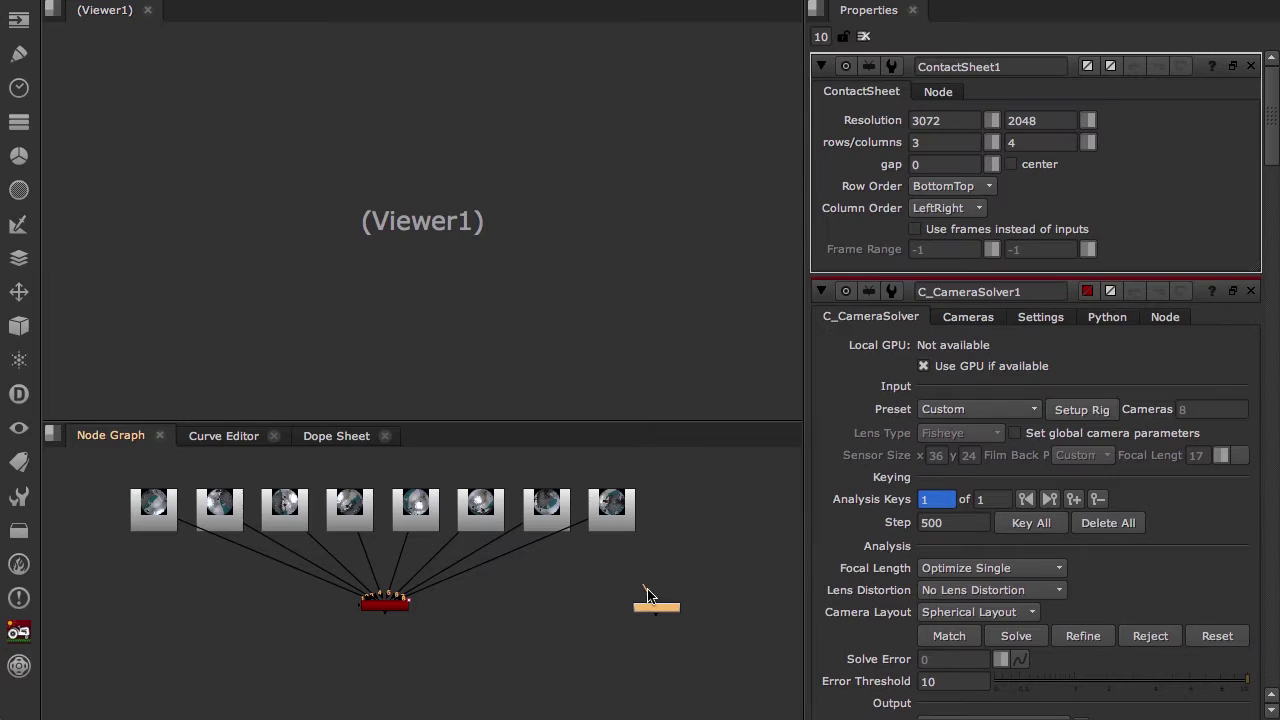
pyautogui.moveTo(652, 600); pyautogui.dragTo(153, 512)
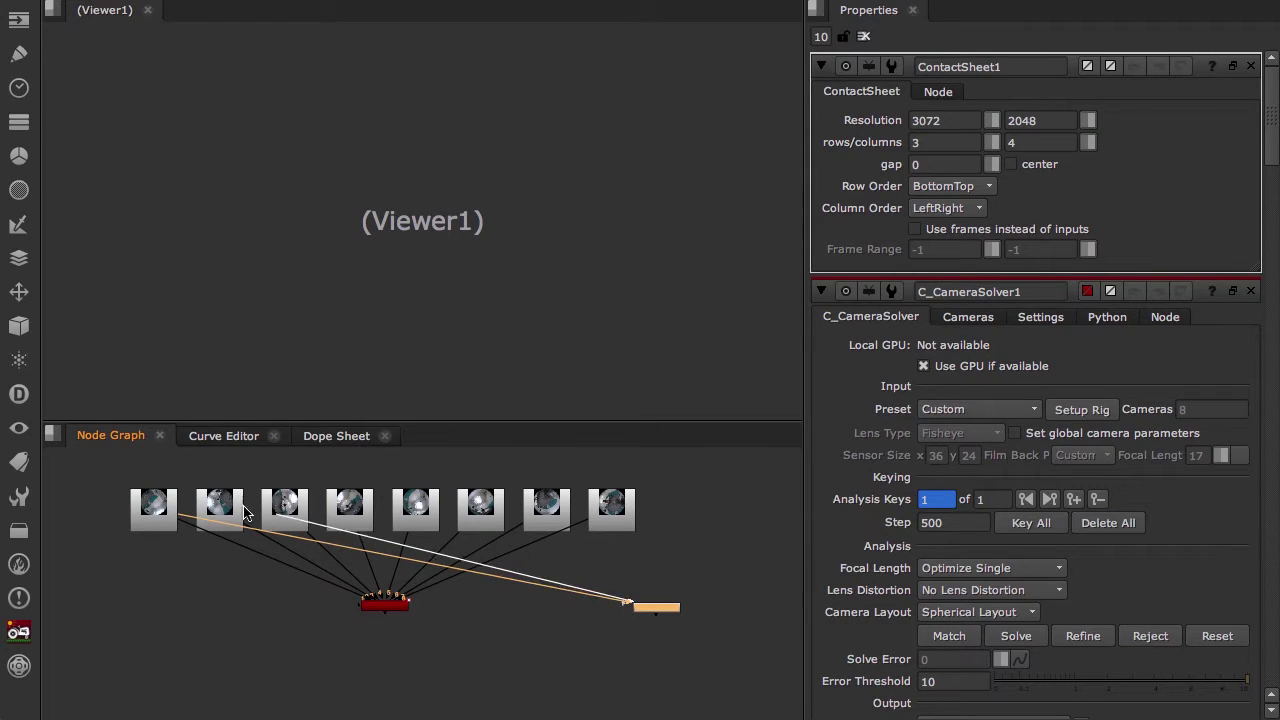
pyautogui.moveTo(630, 606); pyautogui.dragTo(219, 512)
pyautogui.moveTo(625, 617); pyautogui.dragTo(354, 512)
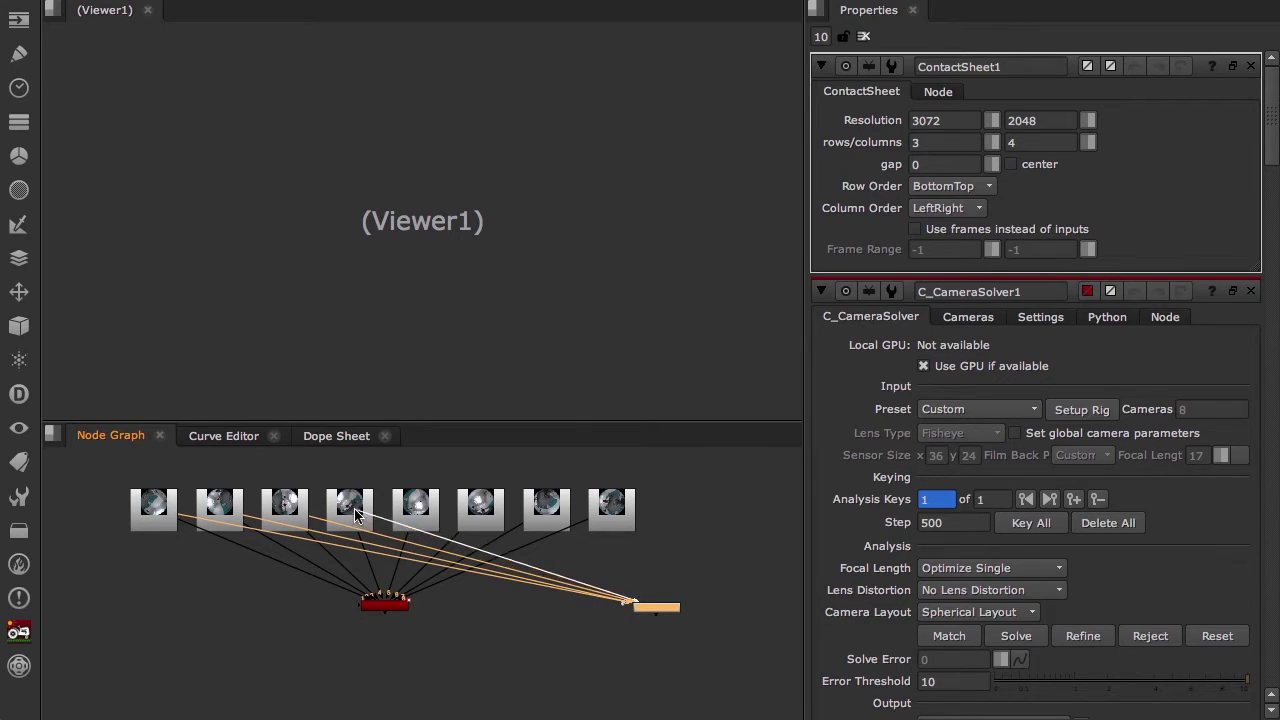
pyautogui.moveTo(627, 610); pyautogui.dragTo(430, 510)
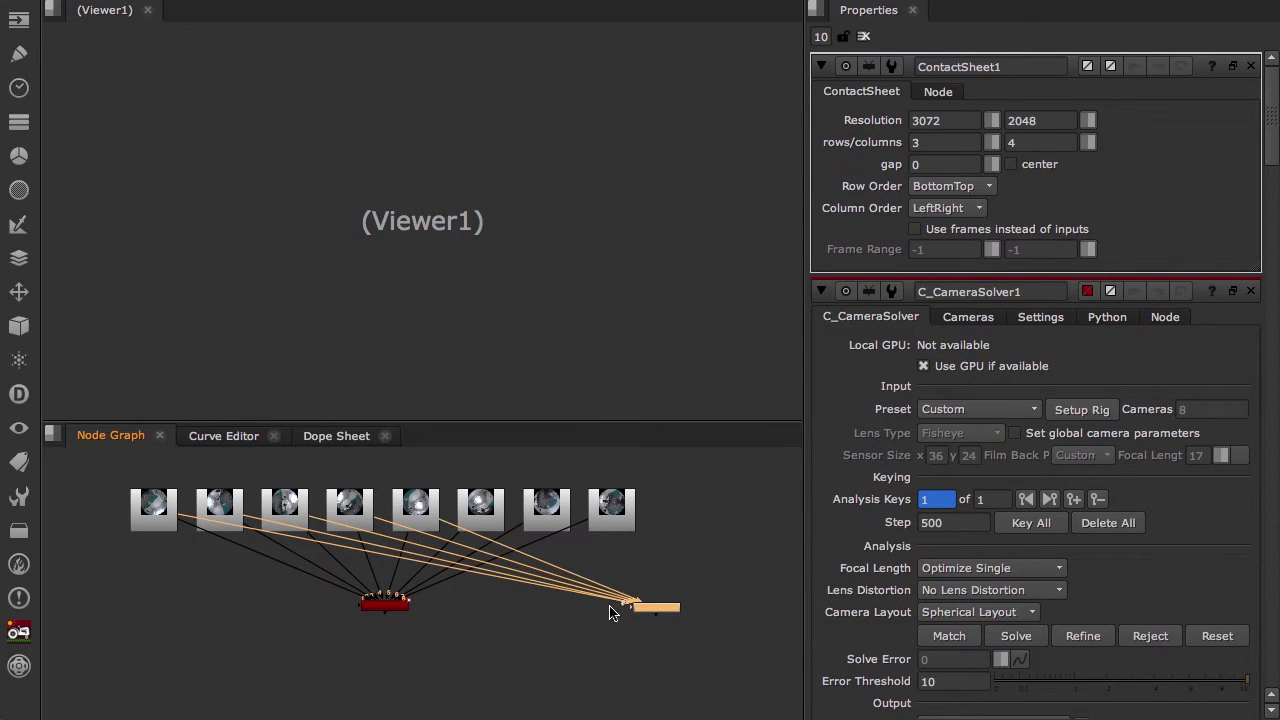
pyautogui.moveTo(630, 610); pyautogui.dragTo(500, 516)
pyautogui.moveTo(630, 612); pyautogui.dragTo(550, 522)
pyautogui.moveTo(628, 612); pyautogui.dragTo(612, 515)
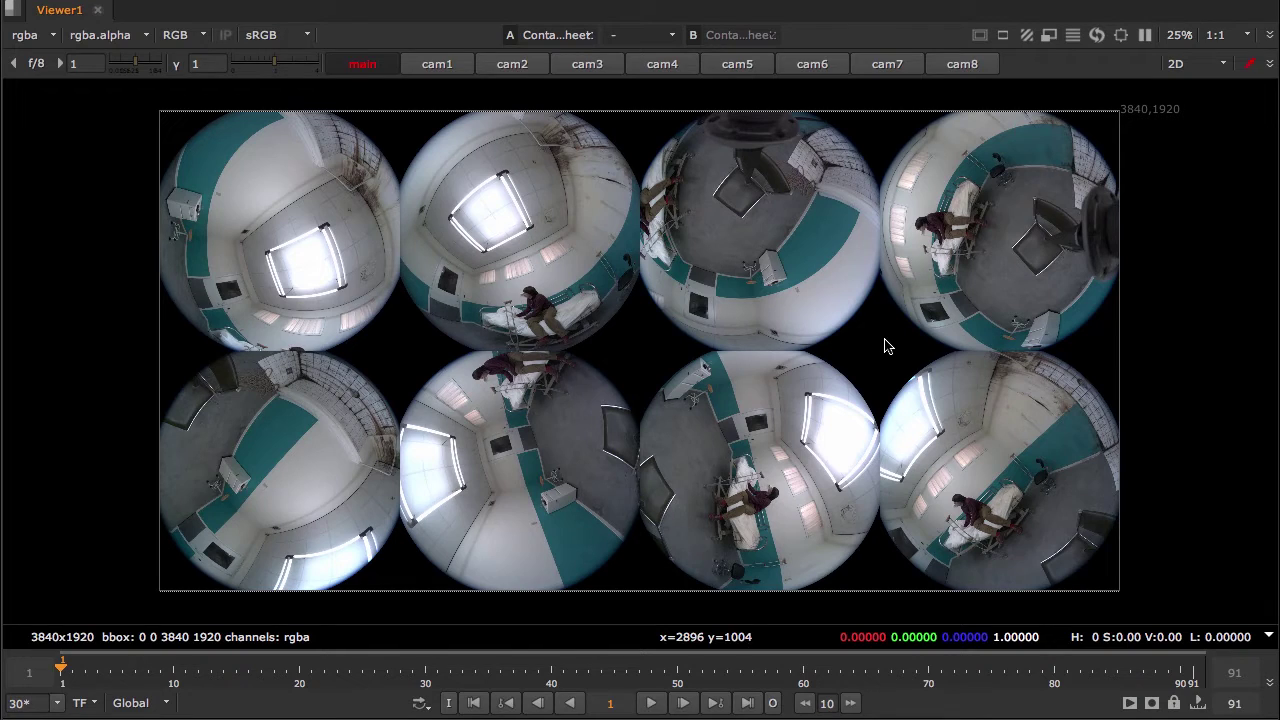
# Delete the contact sheet, then show the C_CameraSolver node in the viewer with its properties open.
pyautogui.press('space')
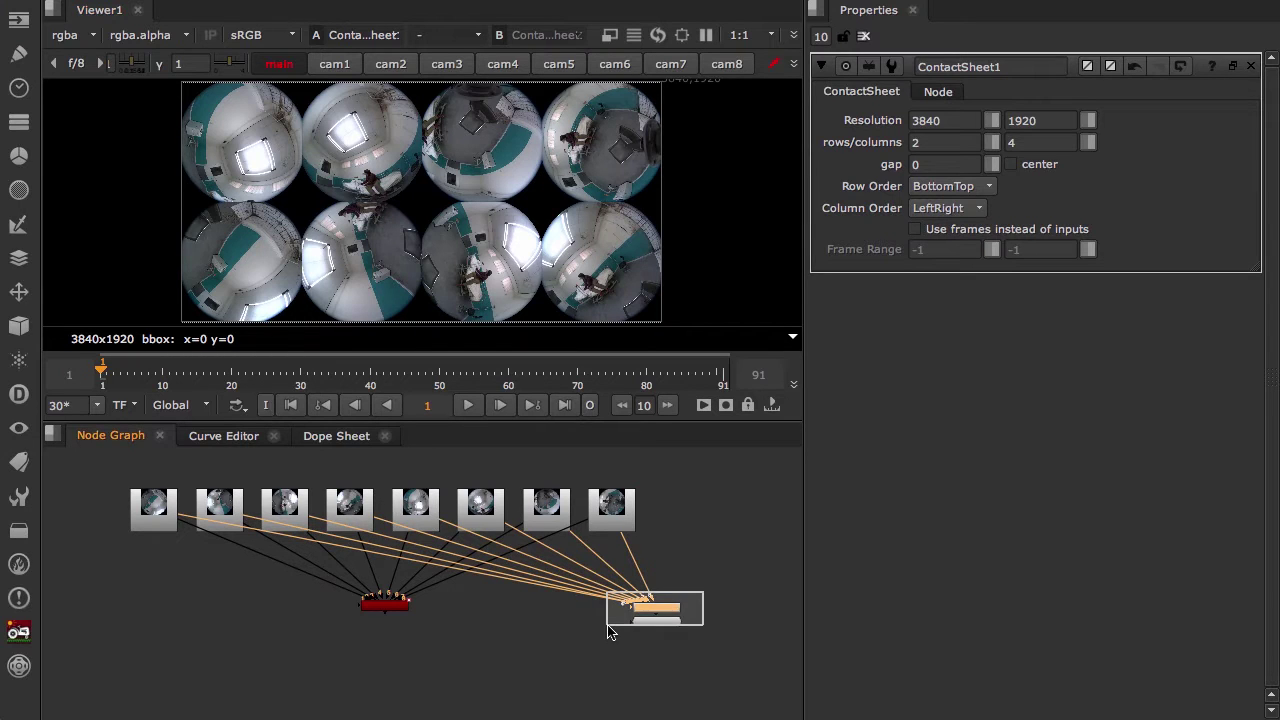
pyautogui.press('Delete')
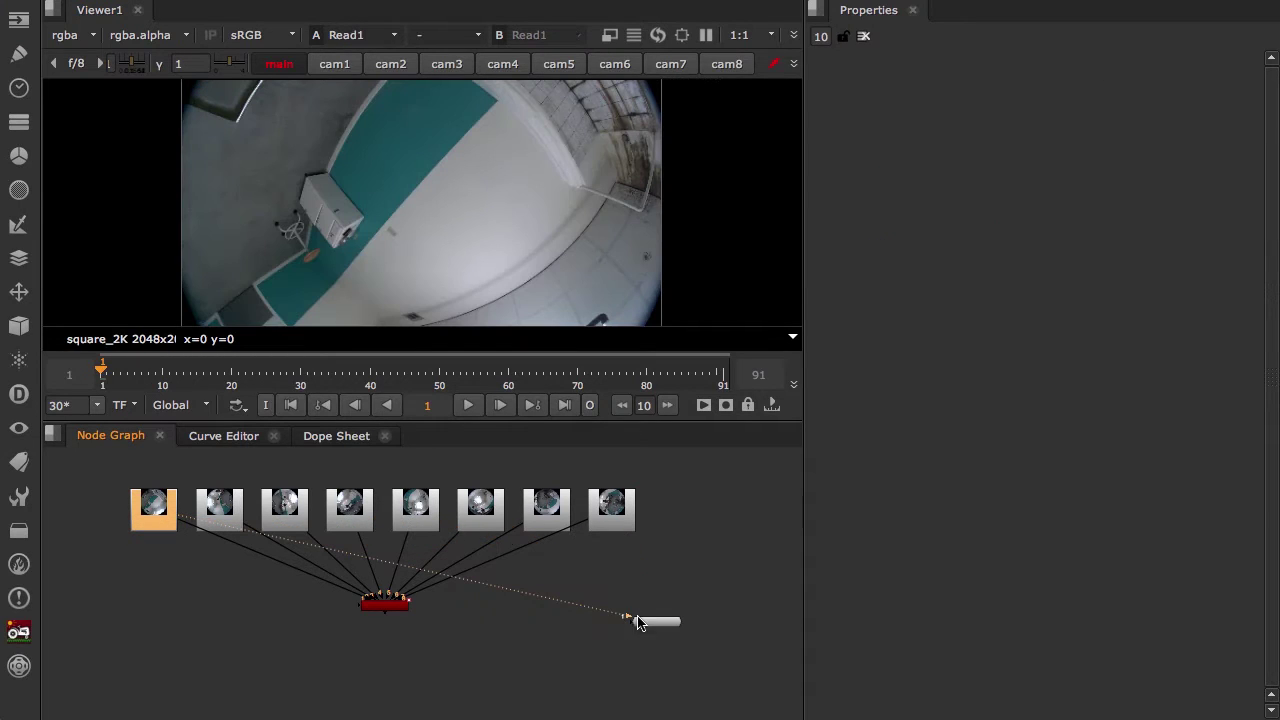
pyautogui.click(388, 604)
pyautogui.press('1')
pyautogui.doubleClick(385, 604)
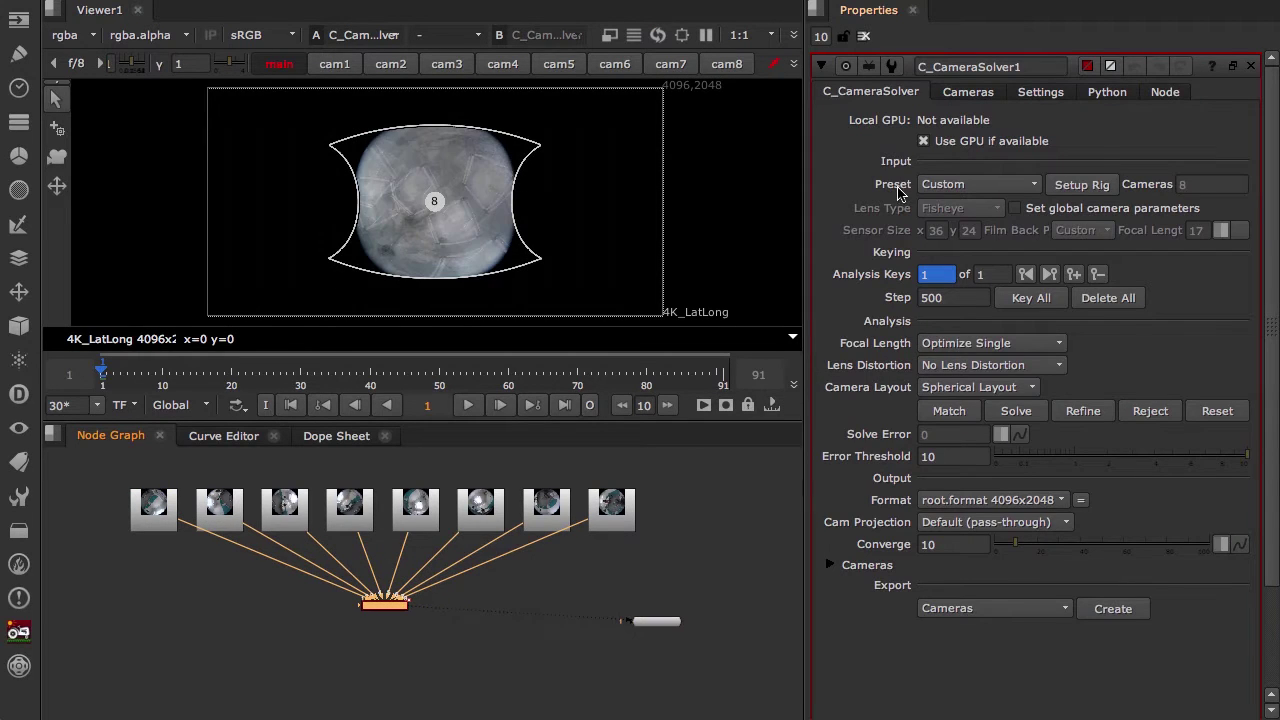
# Choose the Nokia OZO preset in the camera solver and set up the rig from first_frame_metadata.txt.
pyautogui.click(950, 186)
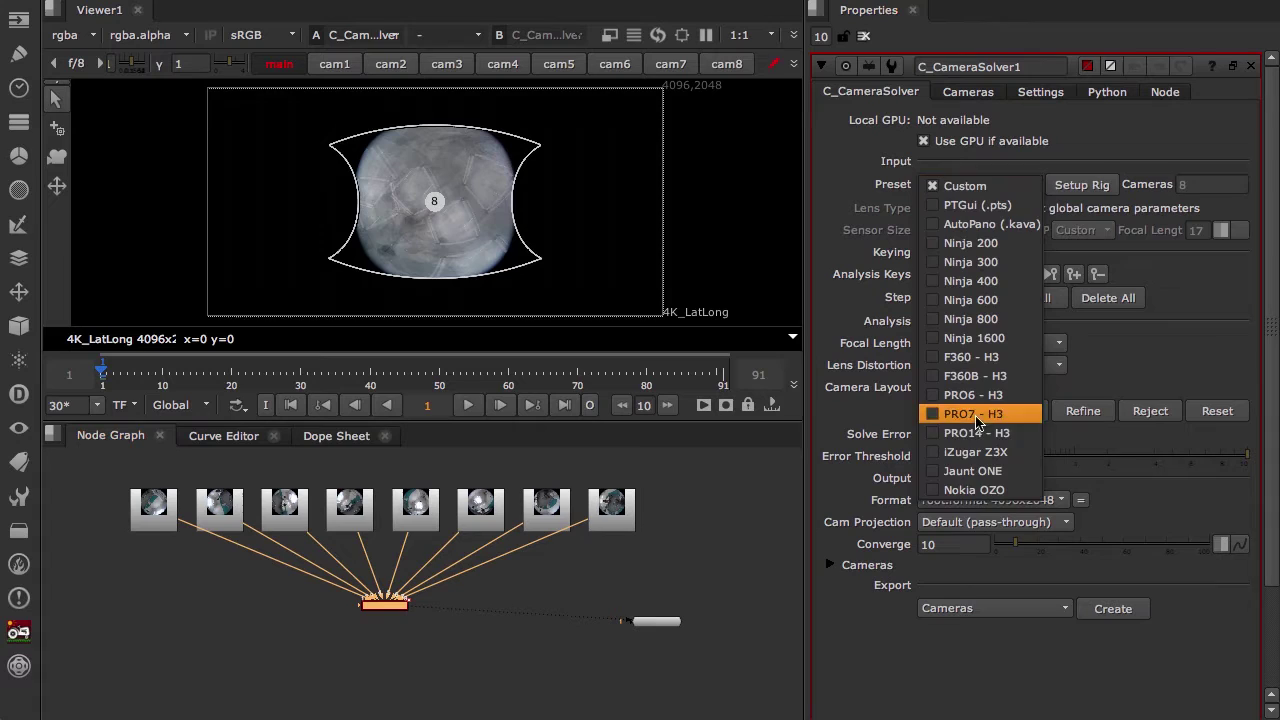
pyautogui.click(975, 488)
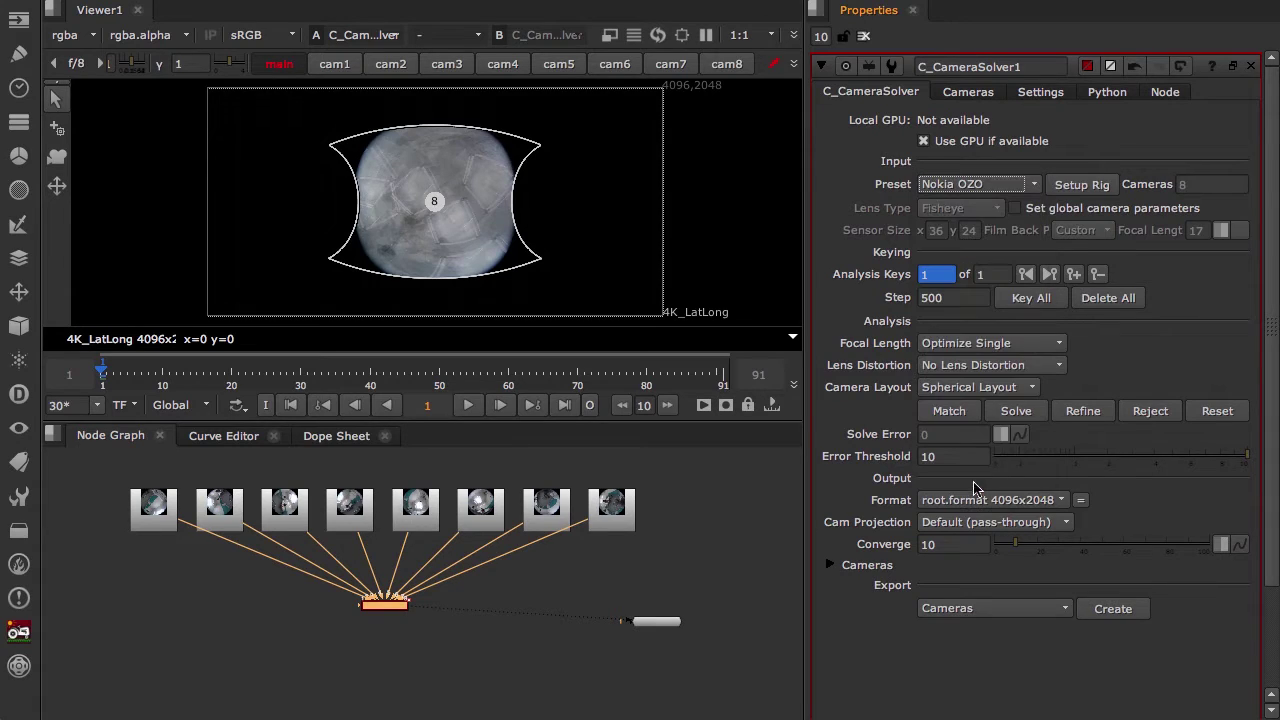
pyautogui.click(1102, 186)
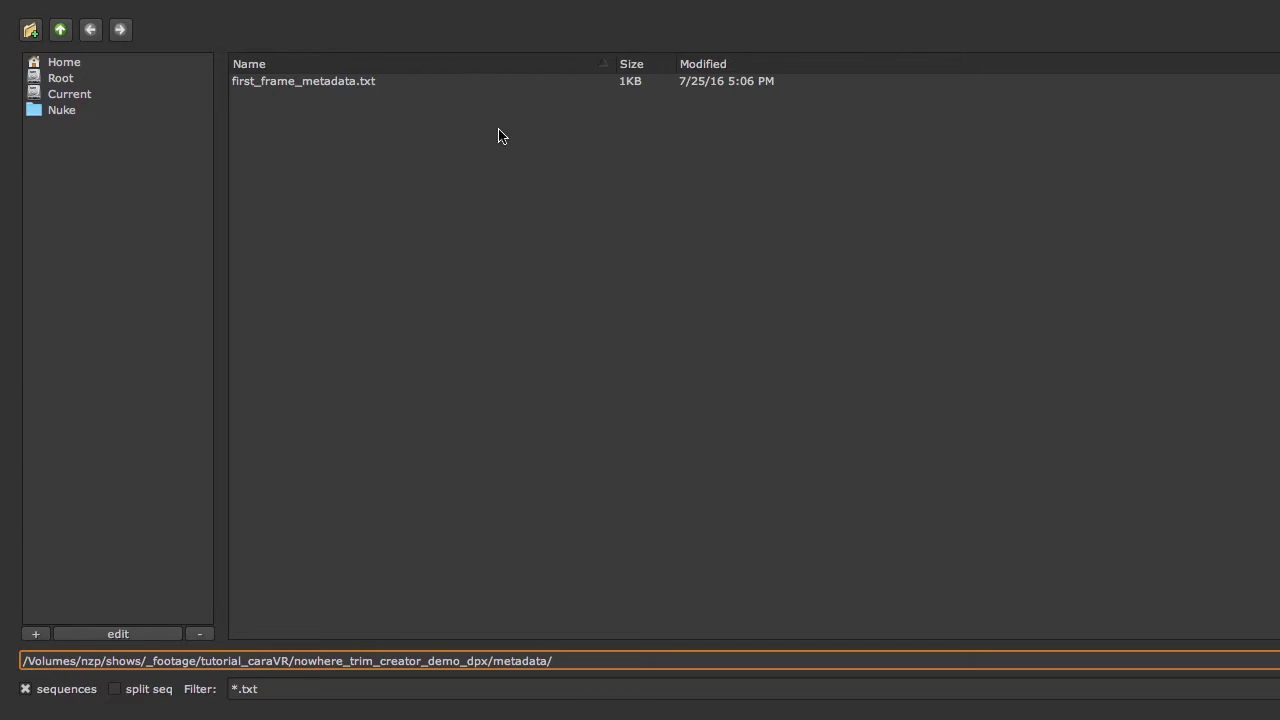
pyautogui.click(377, 88)
pyautogui.press('Return')
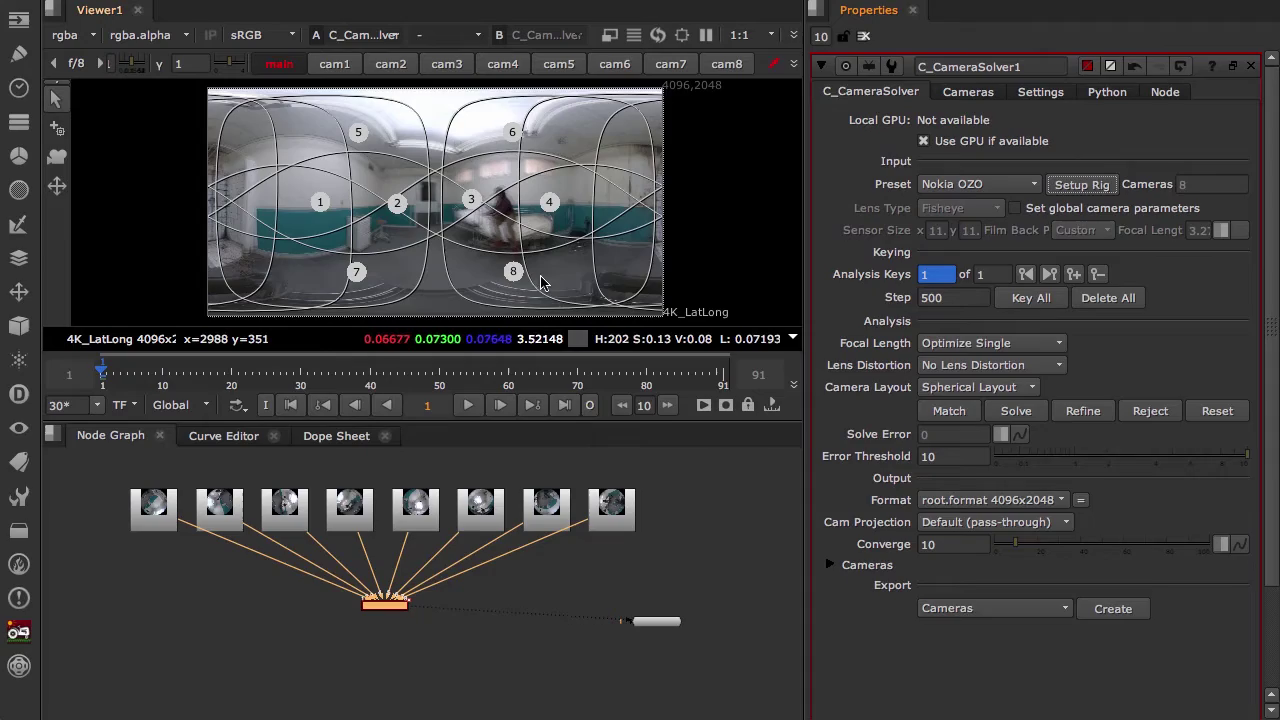
# Set the analysis key step to 30 and key the whole sequence at that interval.
pyautogui.press('space')
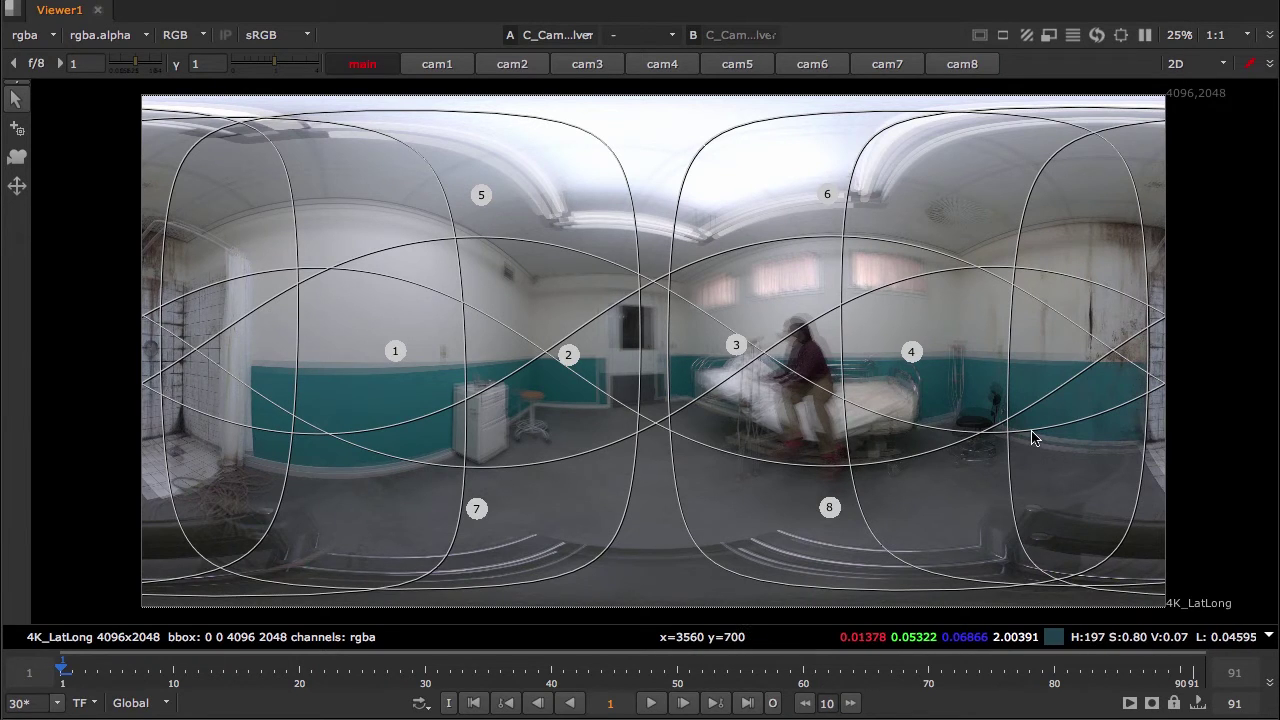
pyautogui.press('space')
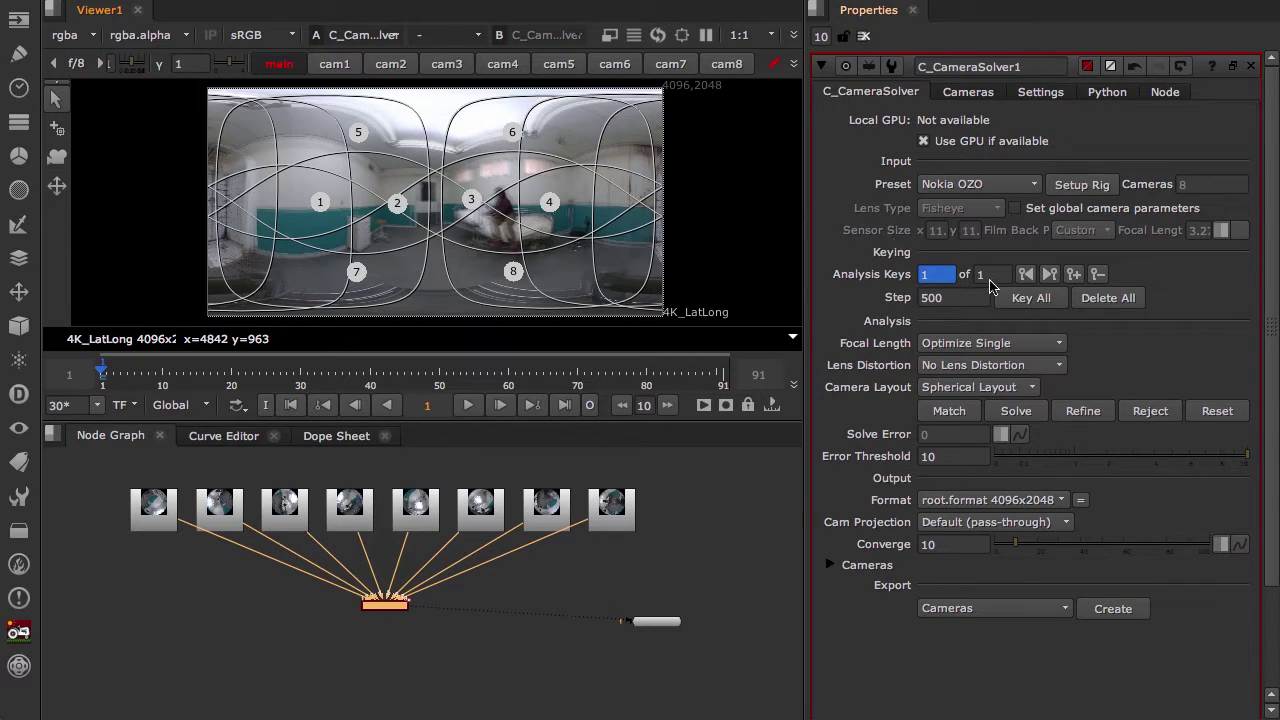
pyautogui.doubleClick(952, 298)
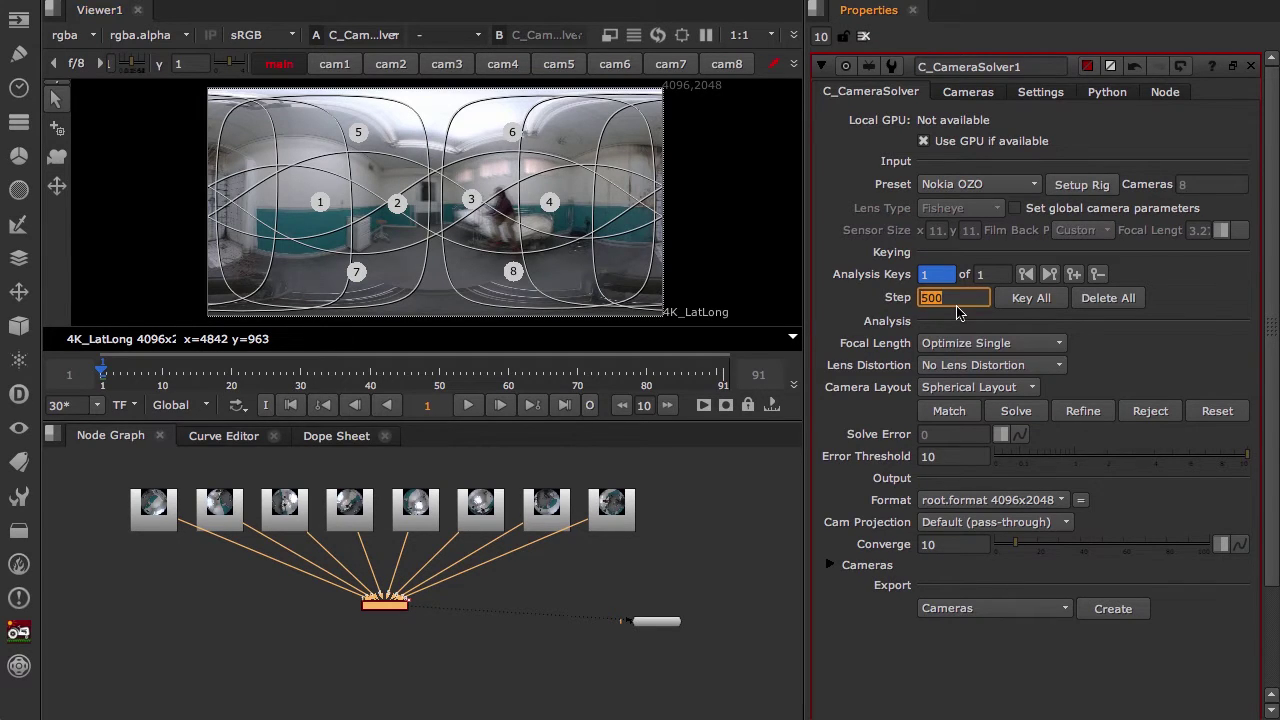
pyautogui.write('30')
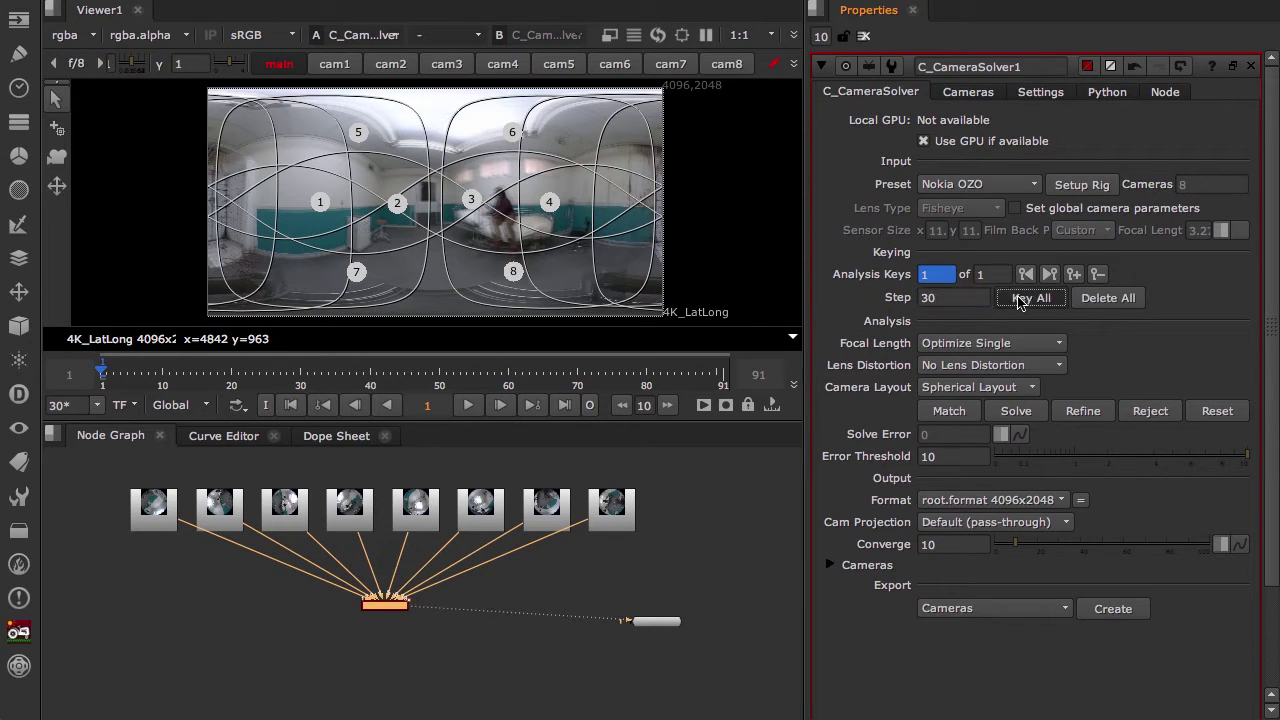
pyautogui.click(1020, 299)
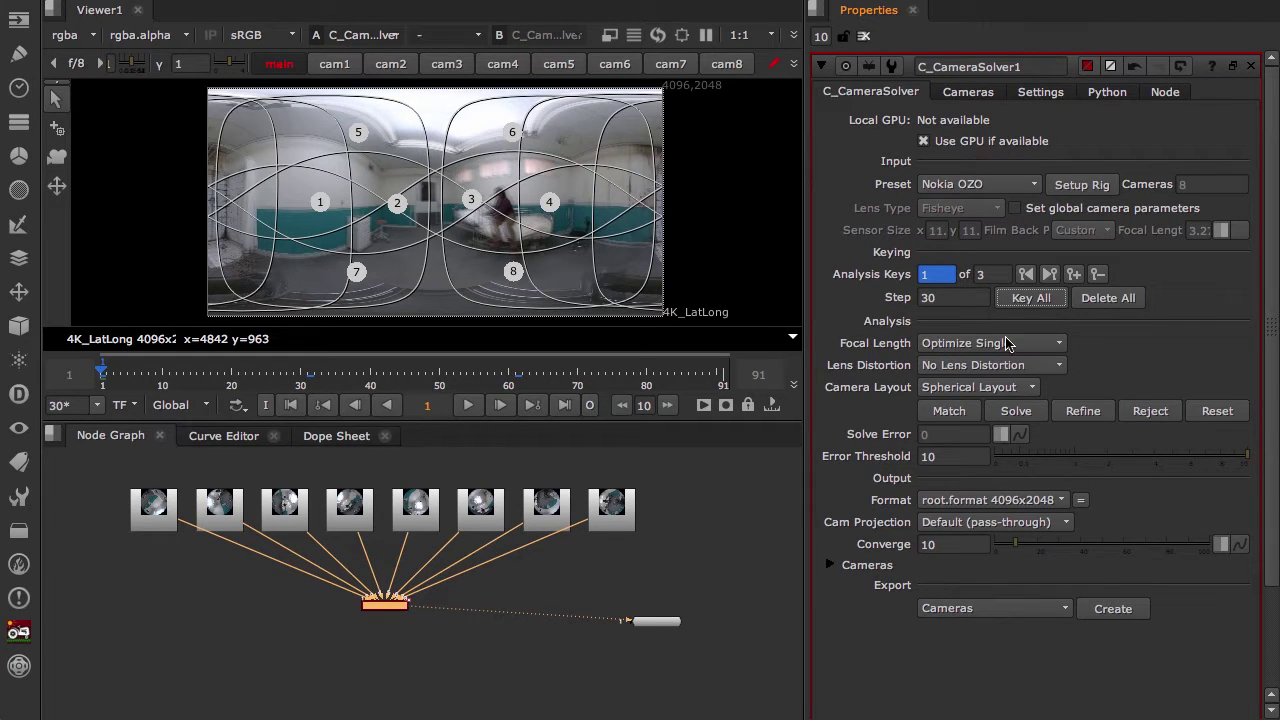
# Set the solver's lens distortion to Optimize Single and match features between the overlapping cameras.
pyautogui.moveTo(1008, 344)
pyautogui.click(1002, 366)
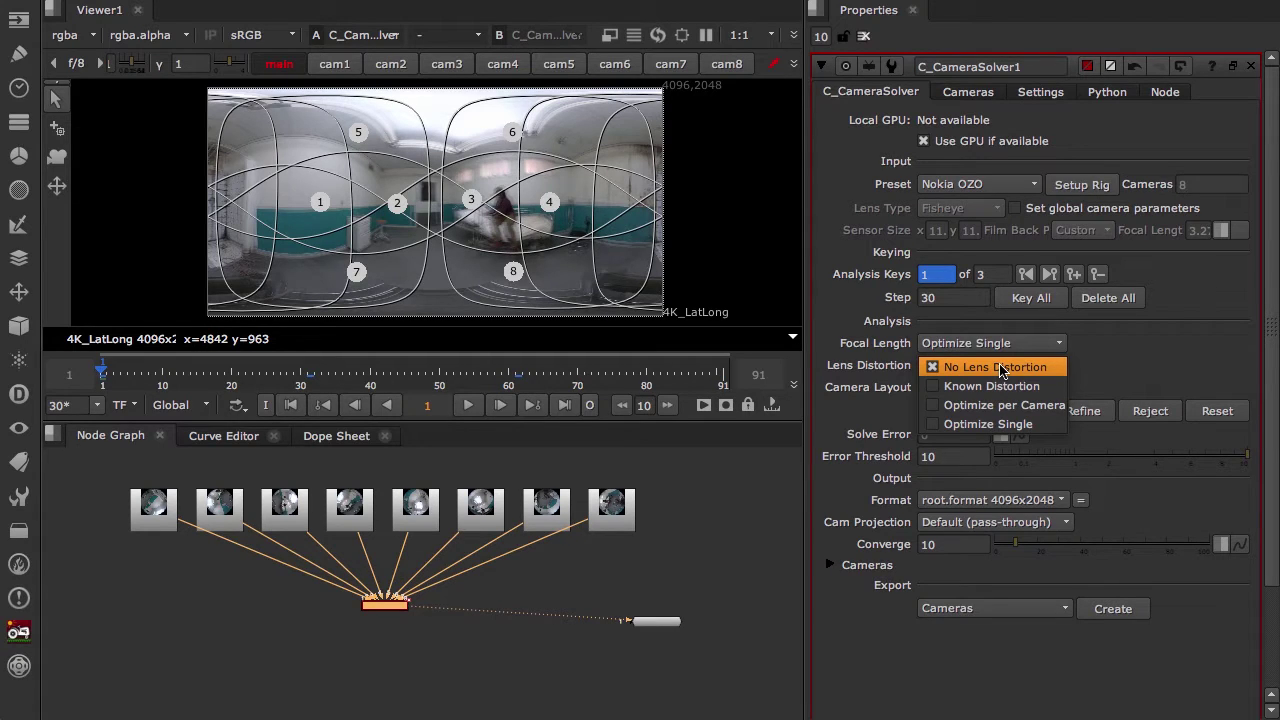
pyautogui.click(990, 424)
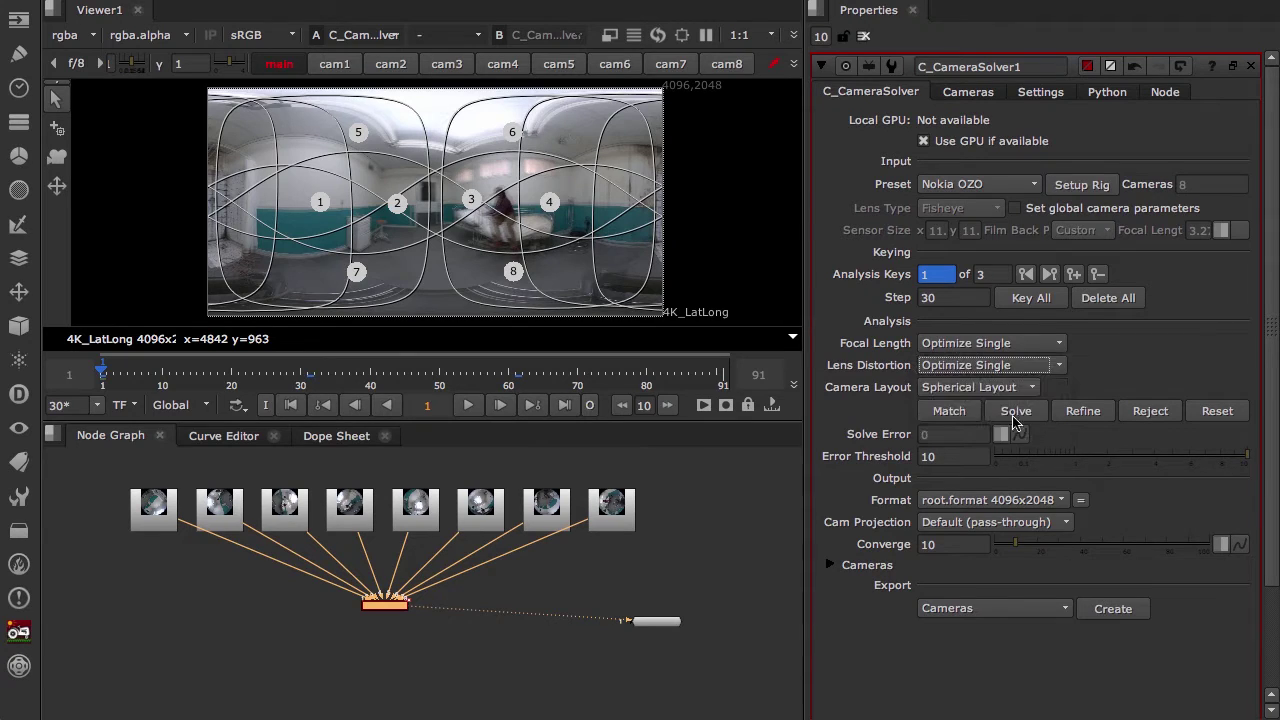
pyautogui.click(961, 413)
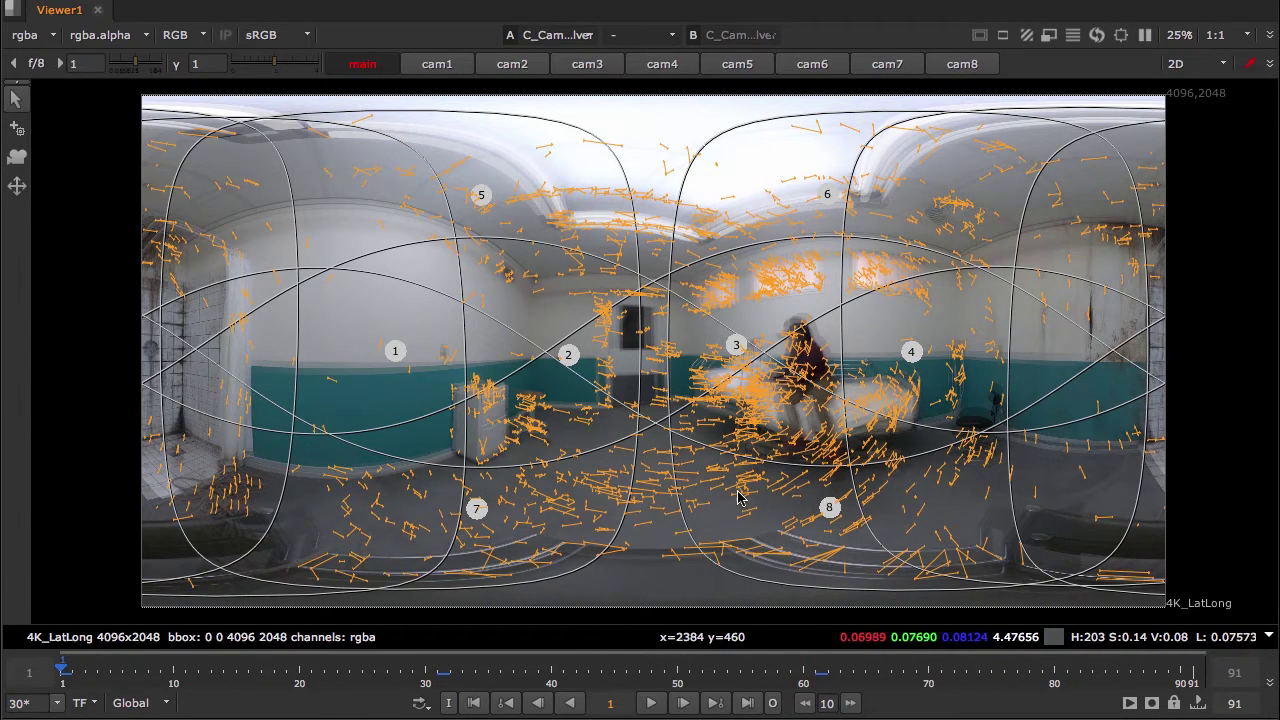
pyautogui.press('space')
pyautogui.press('space')
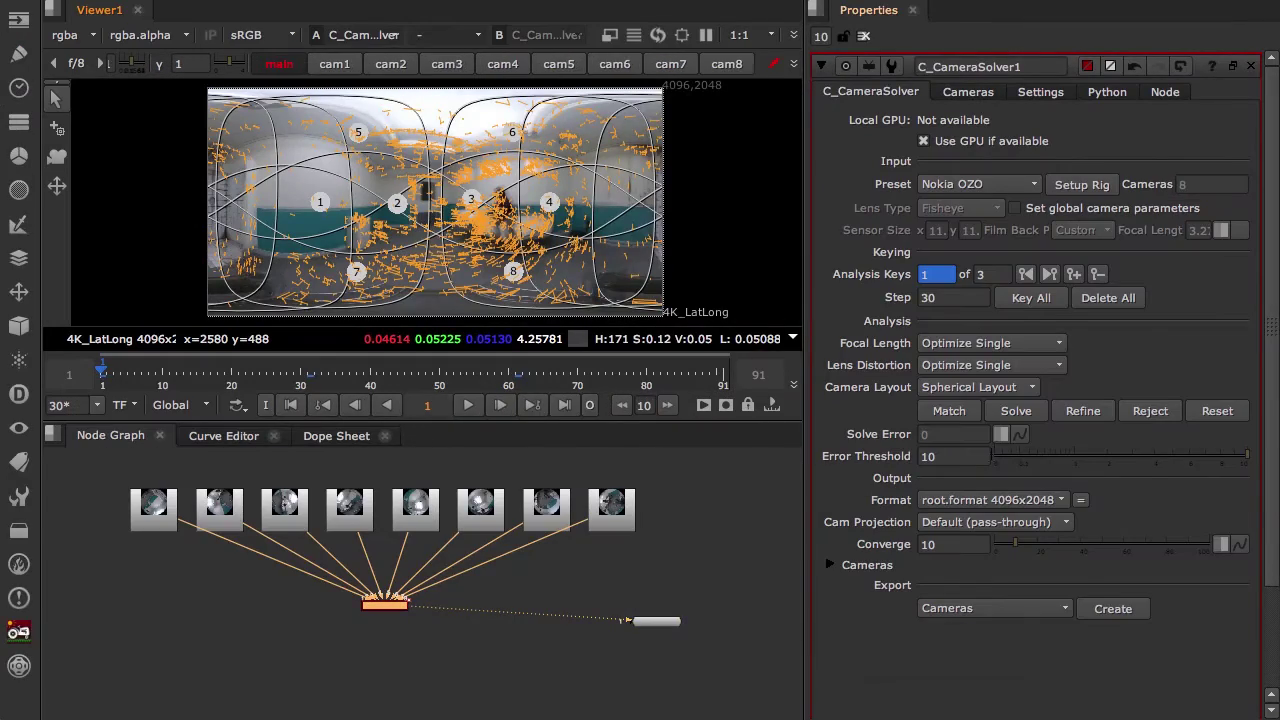
# Solve the cameras from the matches and inspect the solved rig in the 3D view before returning to the panorama.
pyautogui.click(1016, 412)
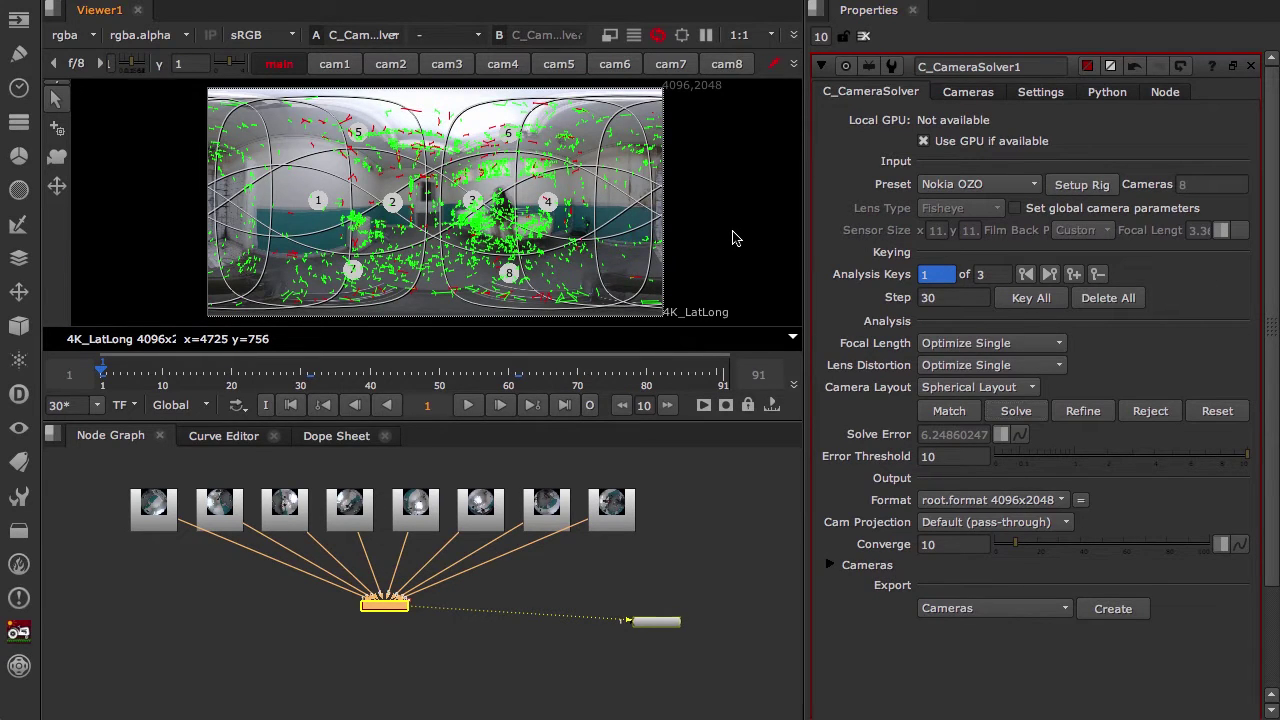
pyautogui.press('Tab')
pyautogui.scroll(3, 478, 220)
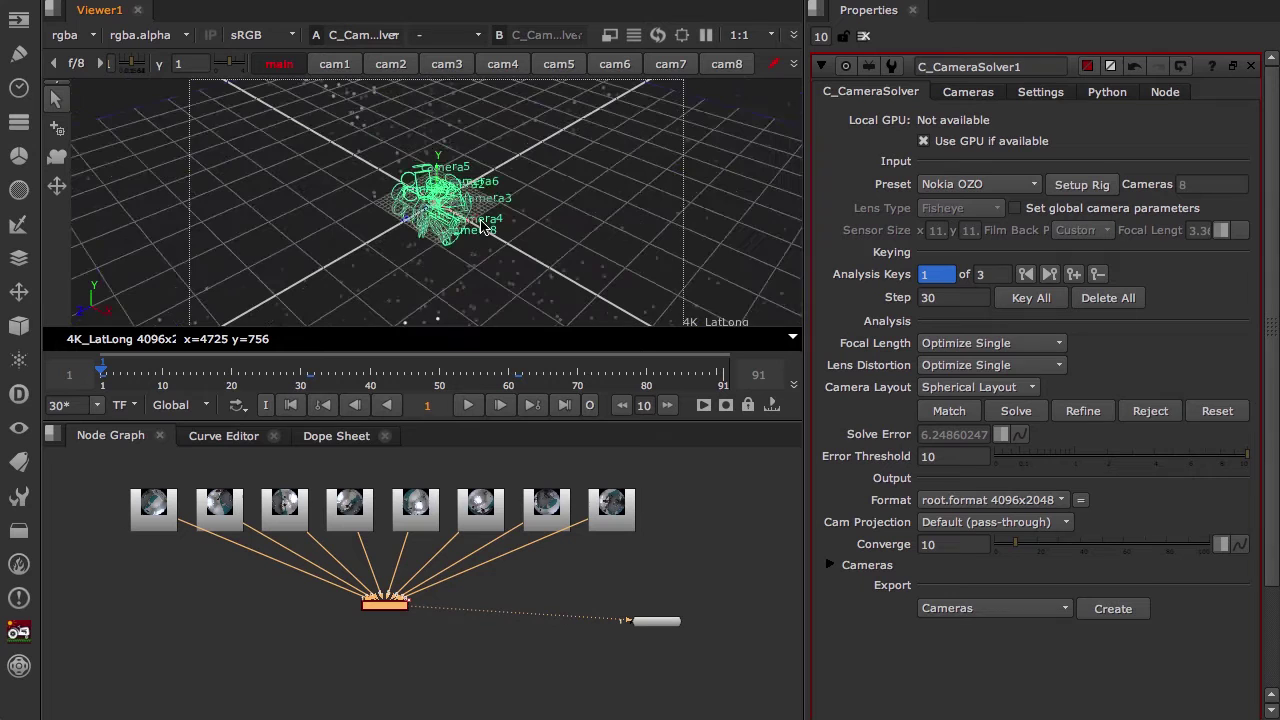
pyautogui.click(618, 238)
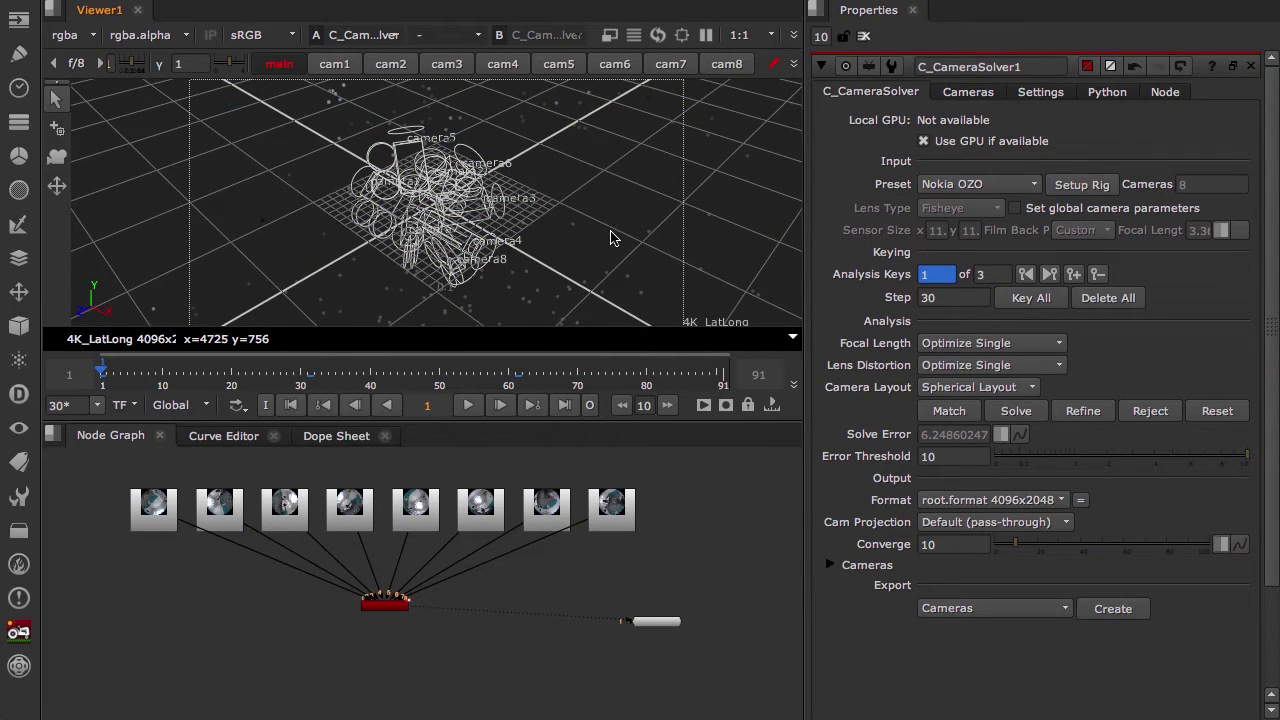
pyautogui.moveTo(617, 238); pyautogui.dragTo(539, 225, button='middle')
pyautogui.rightClick(584, 237)
pyautogui.click(562, 206)
pyautogui.keyDown('ctrl'); pyautogui.moveTo(538, 232); pyautogui.dragTo(606, 126); pyautogui.keyUp('ctrl')
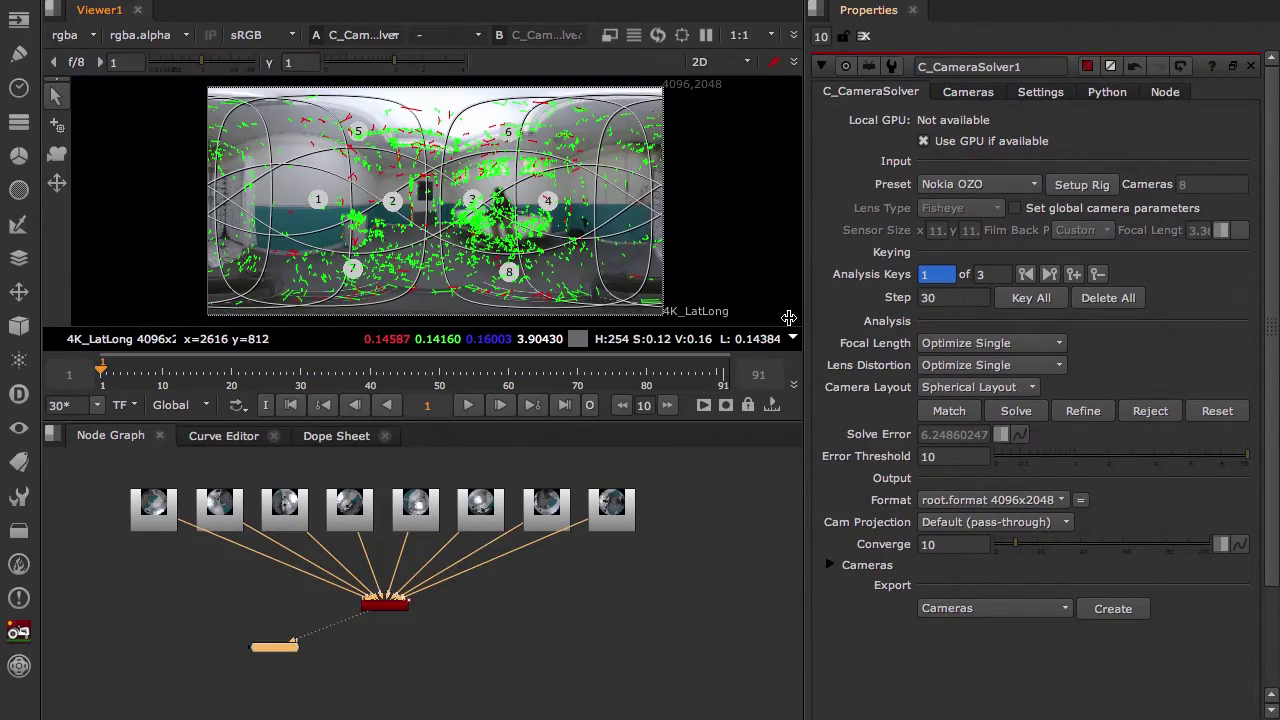
# Hide the viewer overlays and examine the alignment and ghosting across the enlarged panorama, including the bed, floor, shower and far walls.
pyautogui.press('space')
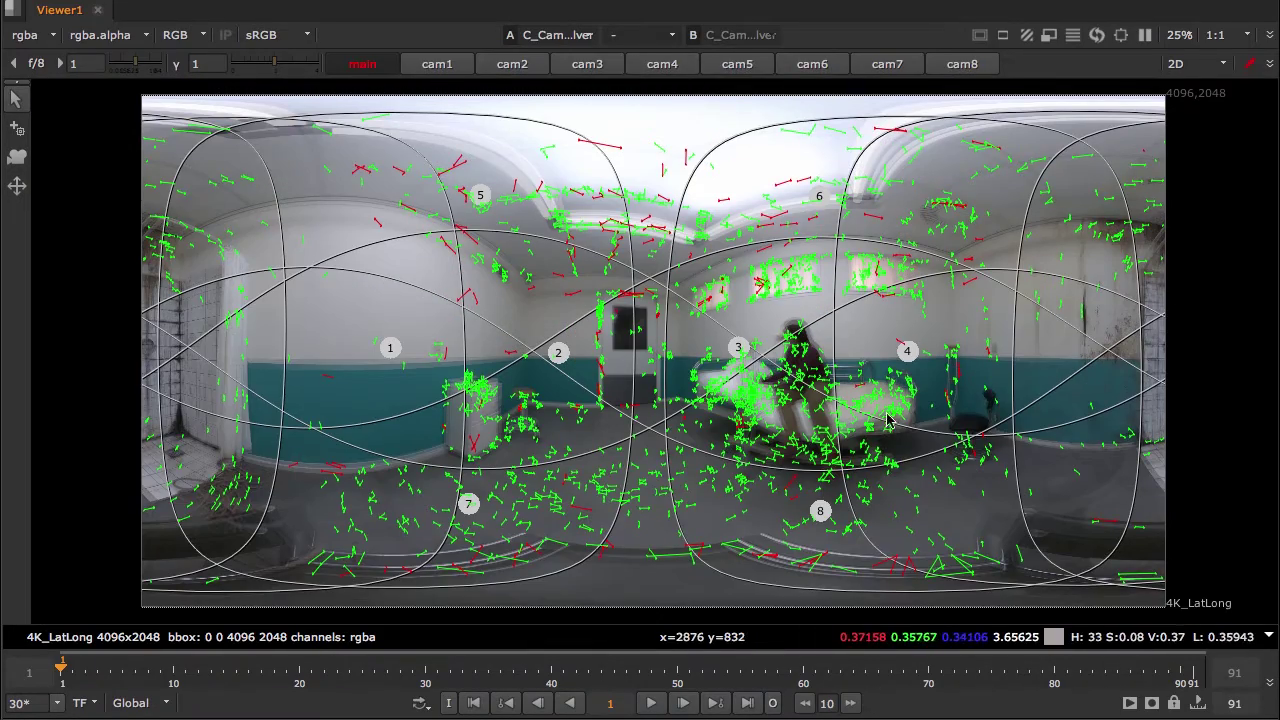
pyautogui.scroll(2, 950, 443)
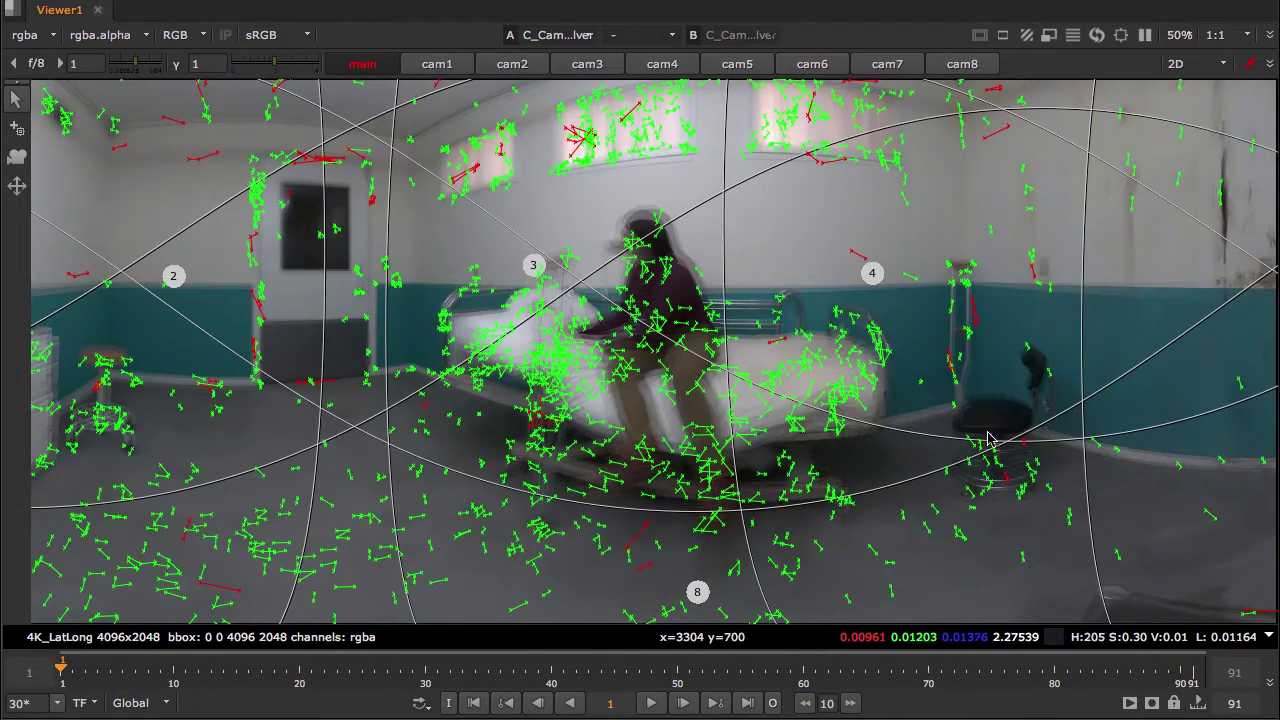
pyautogui.press('o')
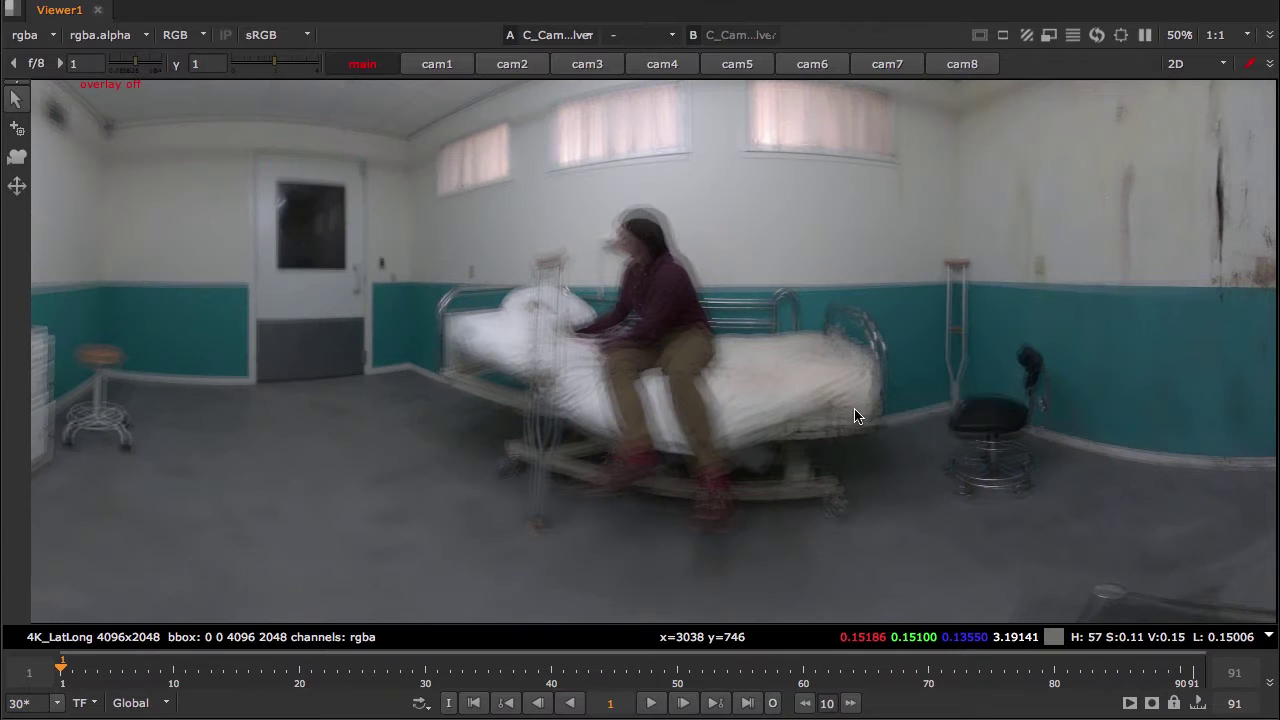
pyautogui.moveTo(684, 380); pyautogui.dragTo(706, 410, button='middle')
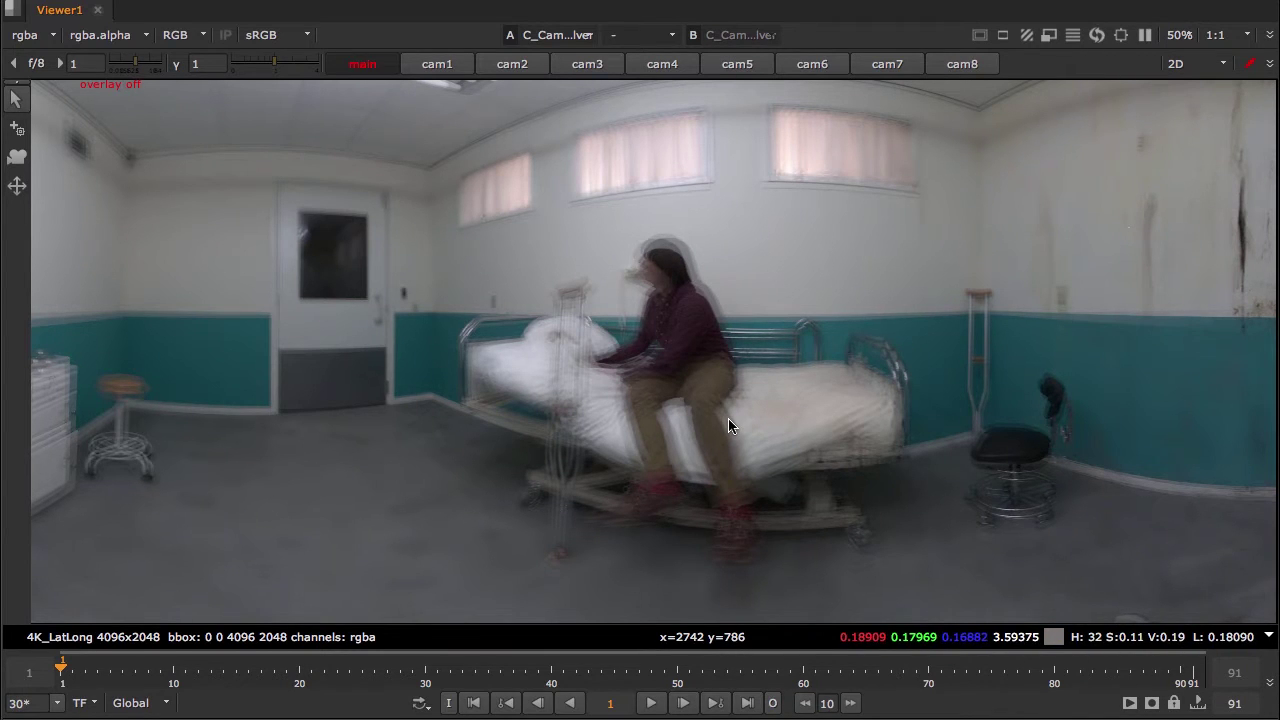
pyautogui.moveTo(954, 443); pyautogui.dragTo(811, 423, button='middle')
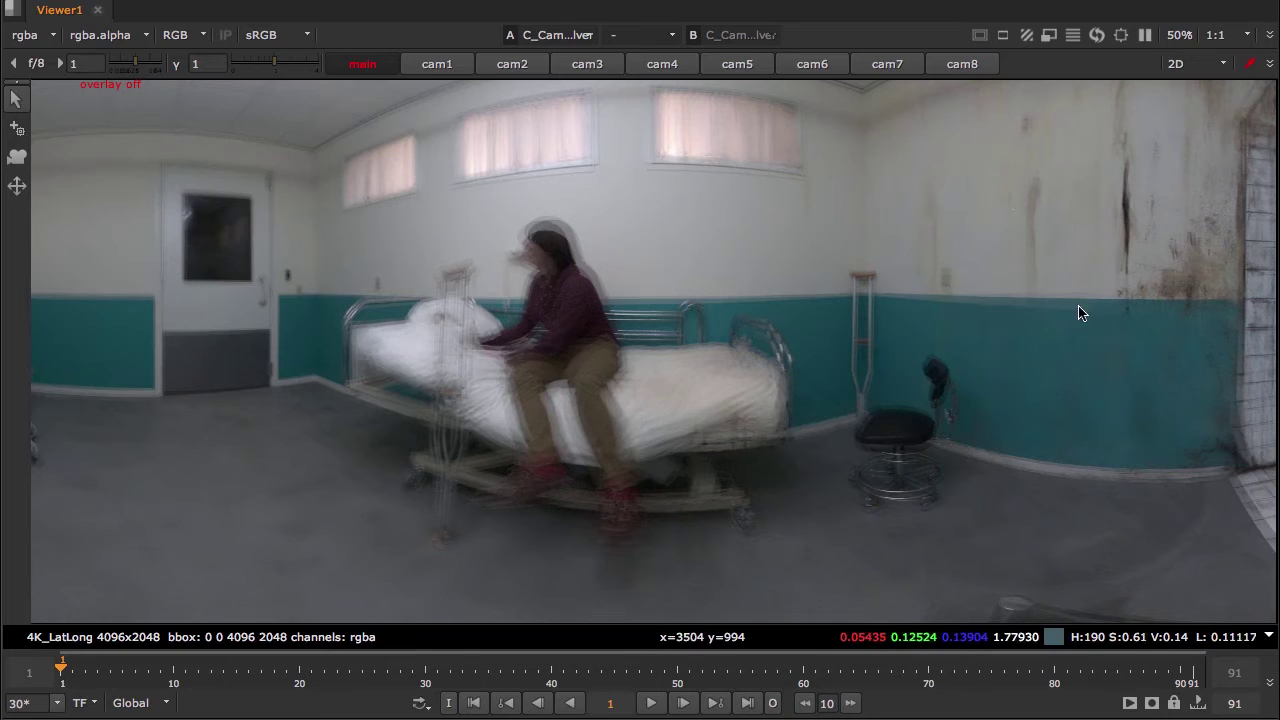
pyautogui.moveTo(1173, 300); pyautogui.dragTo(942, 151, button='middle')
pyautogui.moveTo(772, 312); pyautogui.dragTo(790, 346, button='middle')
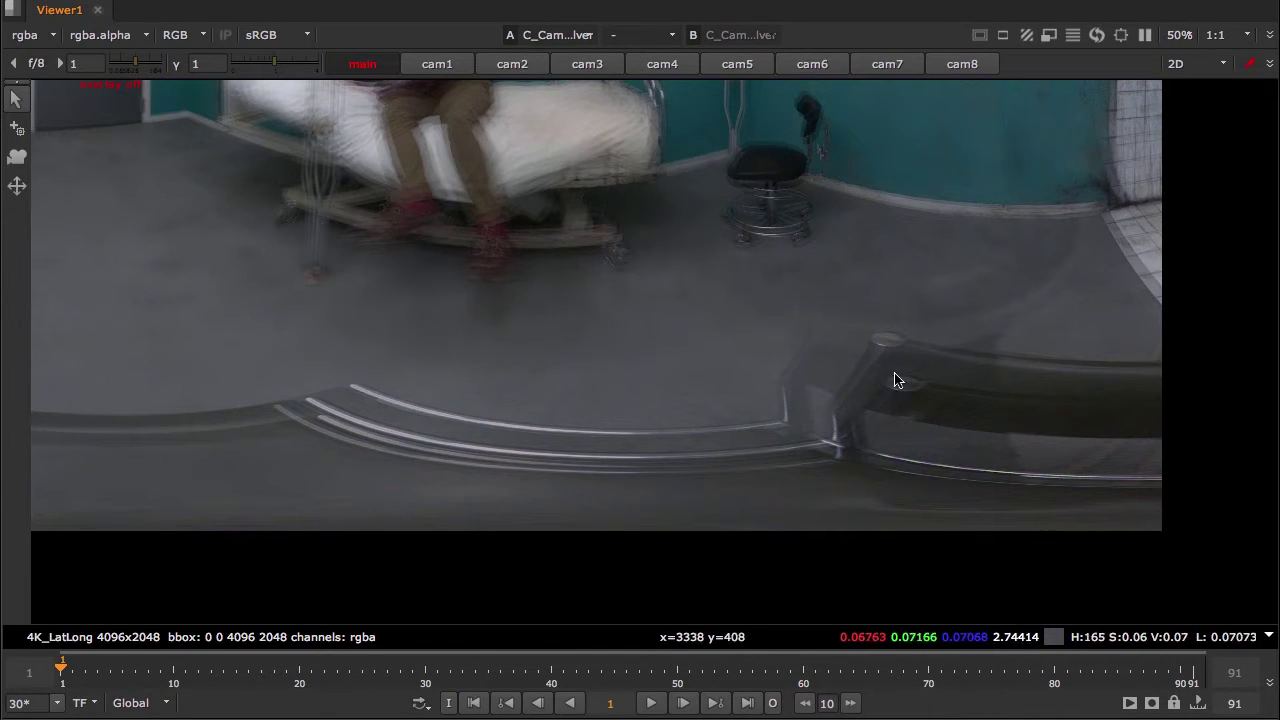
pyautogui.moveTo(354, 342); pyautogui.dragTo(843, 346, button='middle')
pyautogui.moveTo(289, 274); pyautogui.dragTo(766, 298, button='middle')
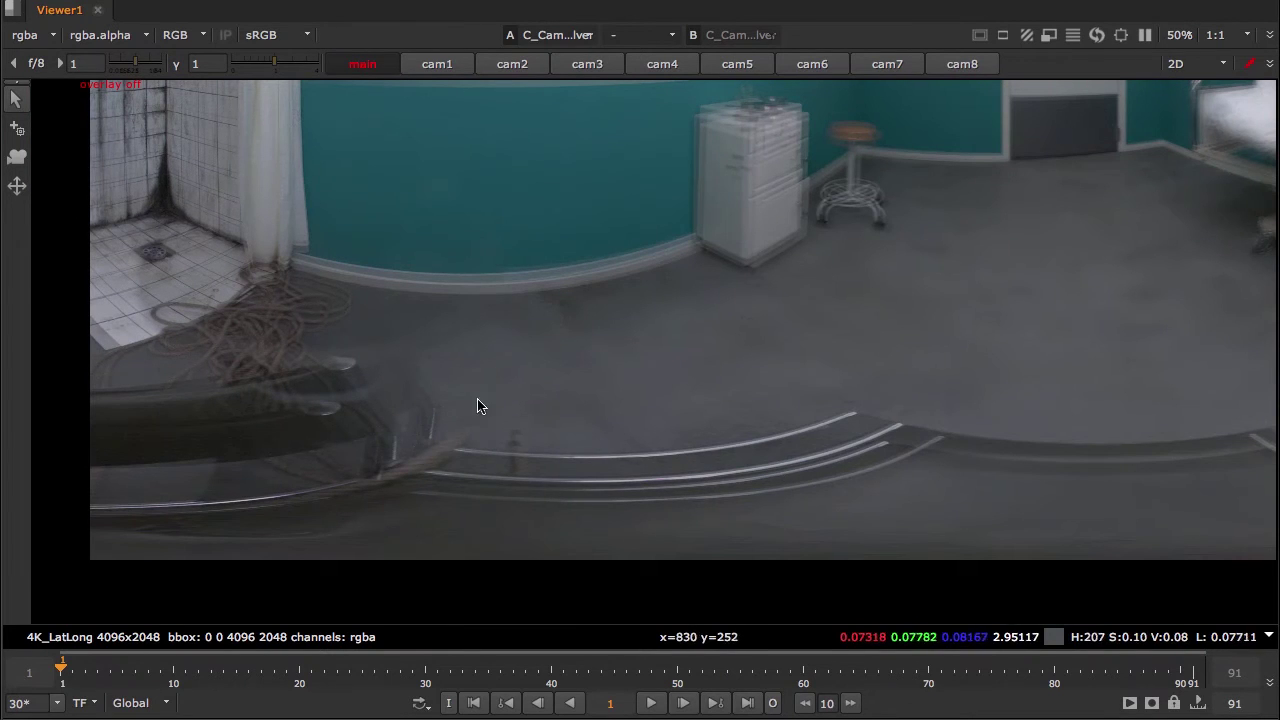
pyautogui.moveTo(480, 403); pyautogui.dragTo(634, 403, button='middle')
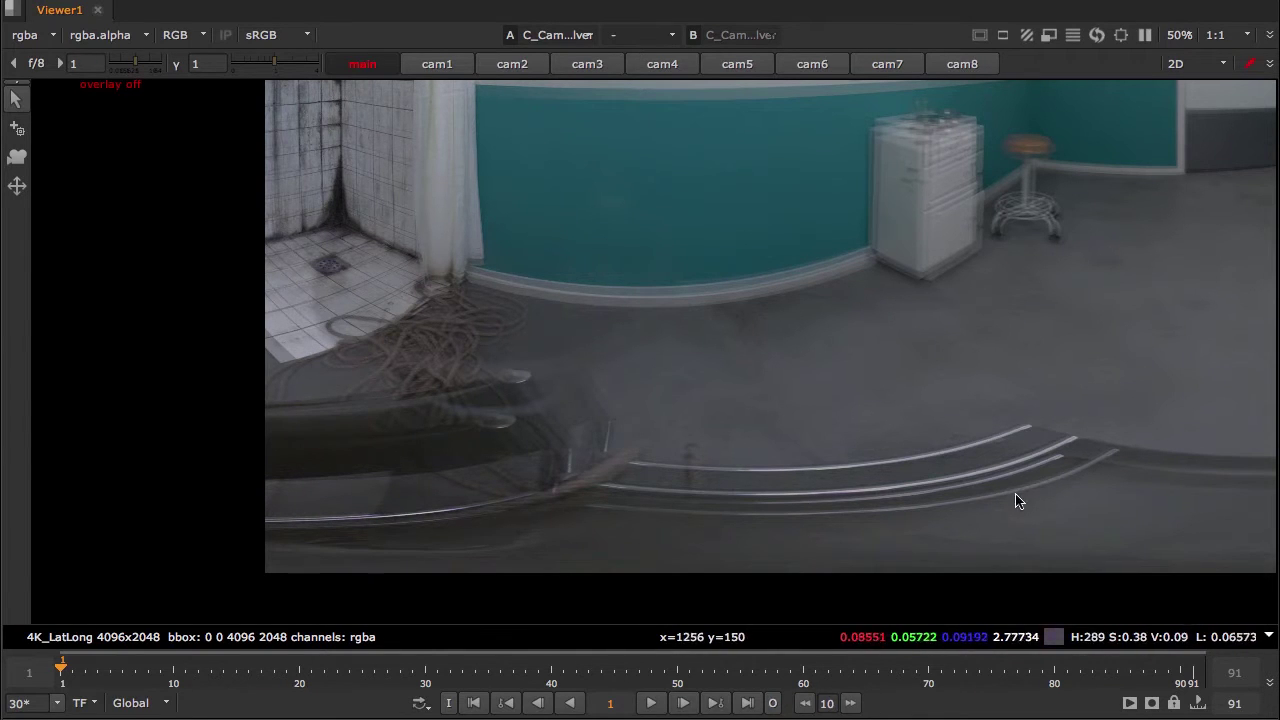
pyautogui.moveTo(1016, 490); pyautogui.dragTo(954, 614, button='middle')
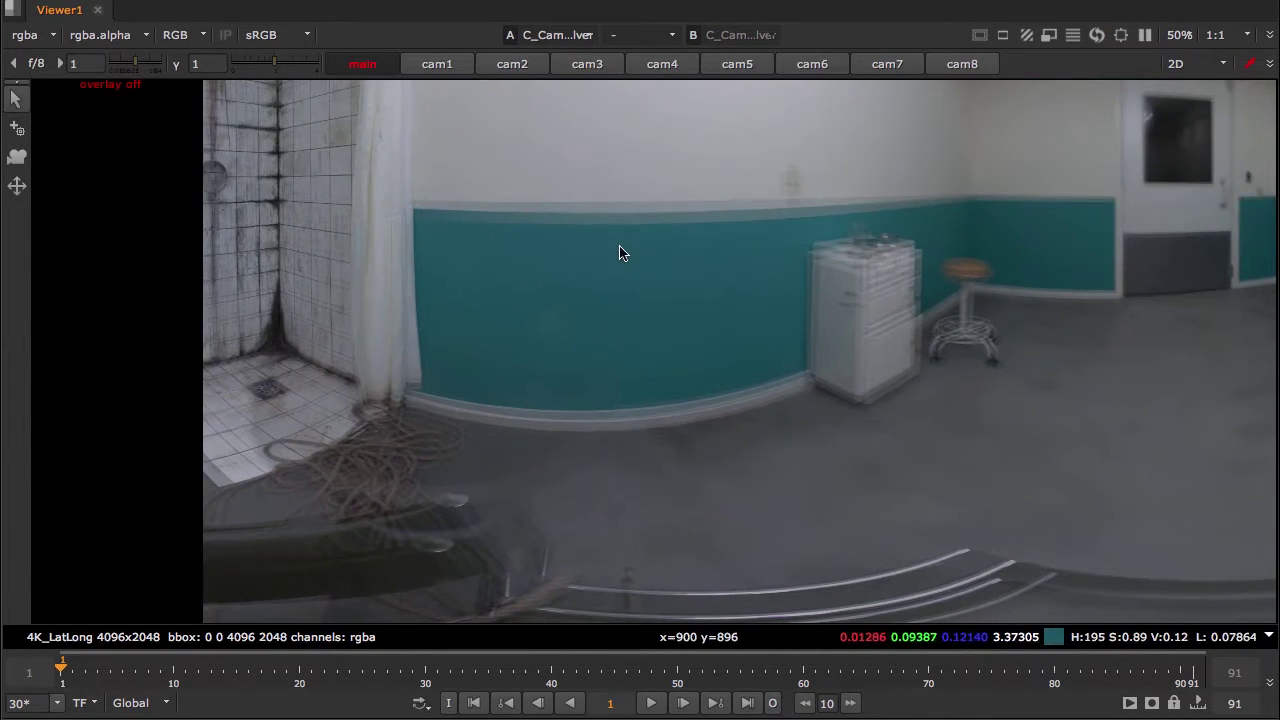
pyautogui.moveTo(757, 217); pyautogui.dragTo(702, 365)
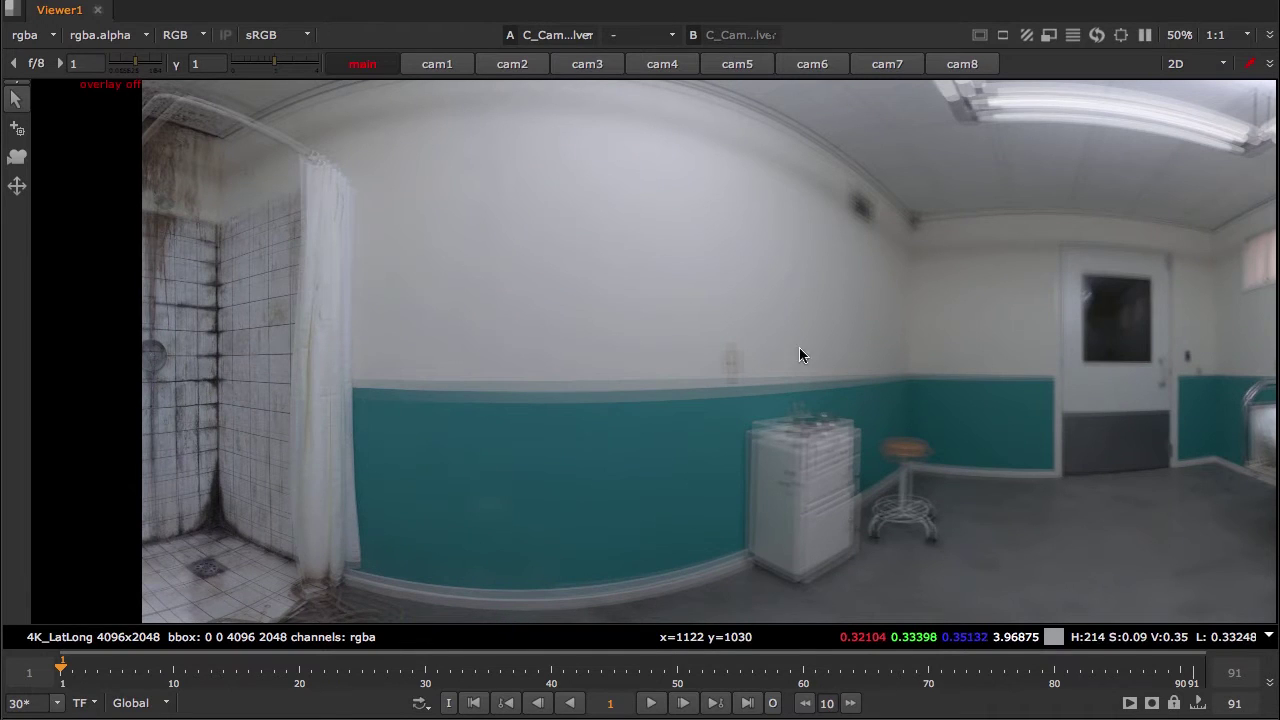
pyautogui.moveTo(800, 354); pyautogui.dragTo(615, 348)
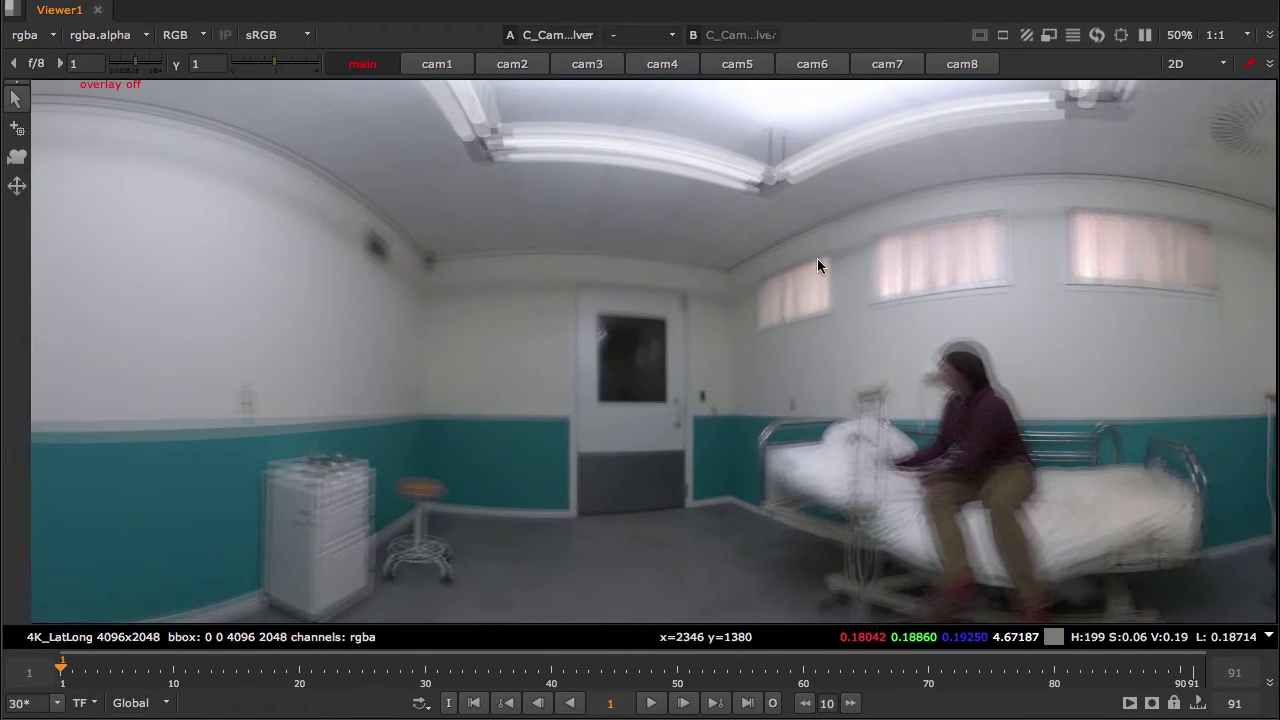
pyautogui.moveTo(817, 258); pyautogui.dragTo(1046, 261)
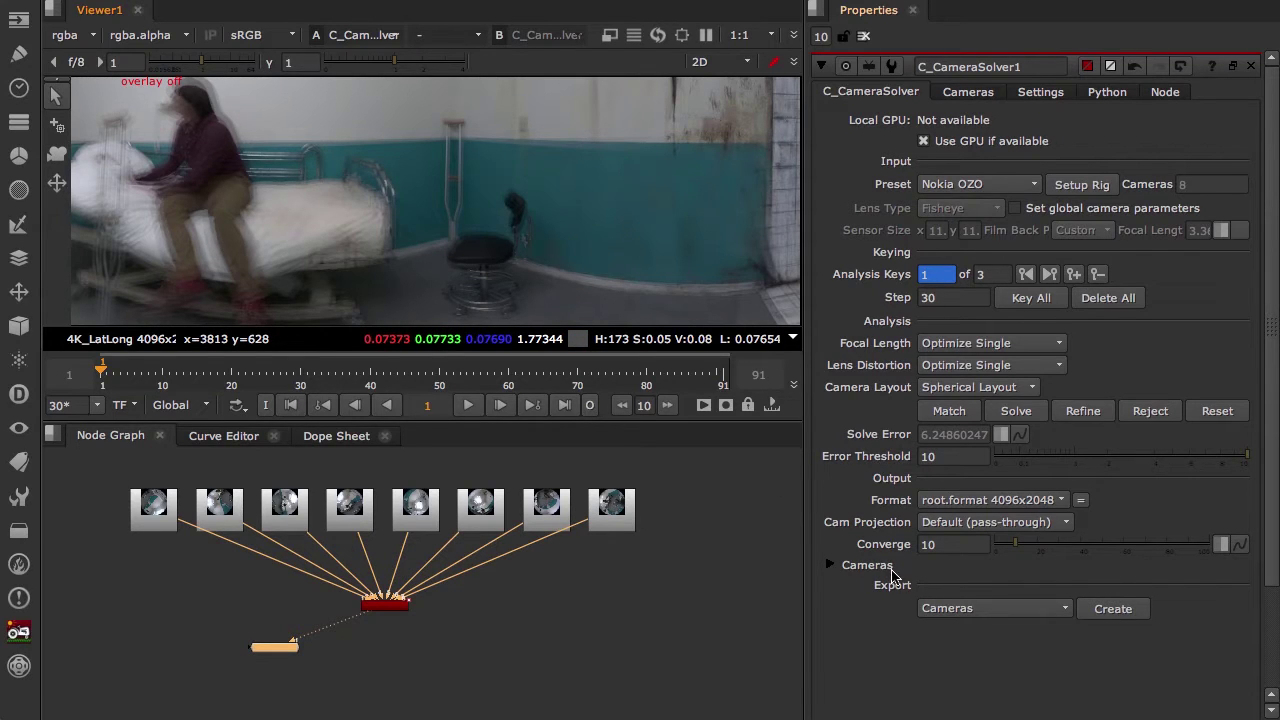
# Lower the panorama preview's convergence depth in whole steps to 2 to check the line-up of objects close to the rig.
pyautogui.click(929, 544)
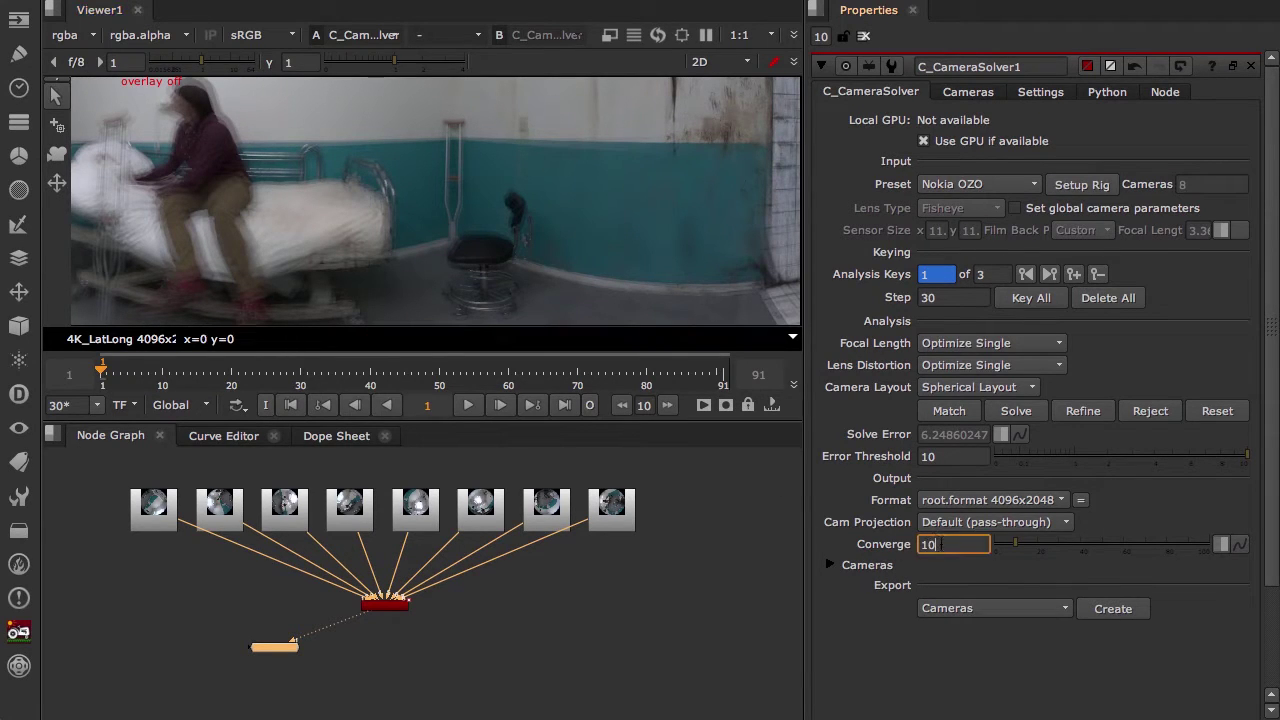
pyautogui.moveTo(955, 545); pyautogui.dragTo(888, 543)
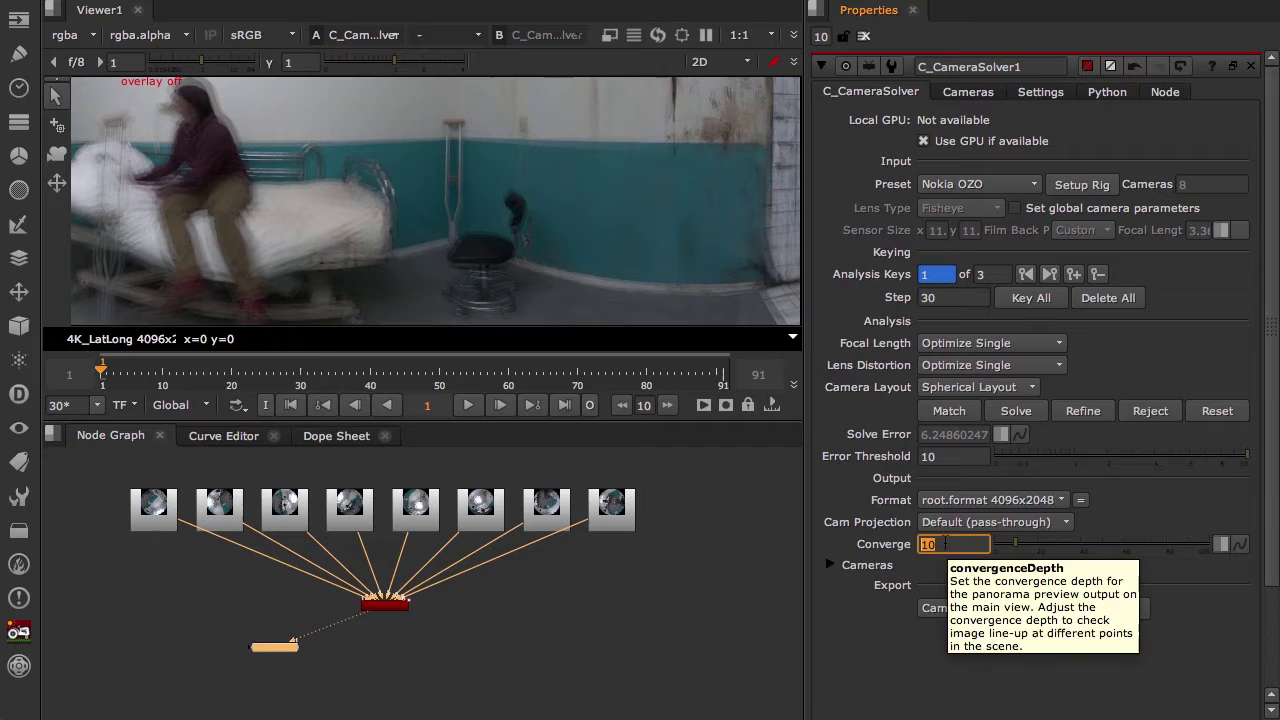
pyautogui.click(925, 545)
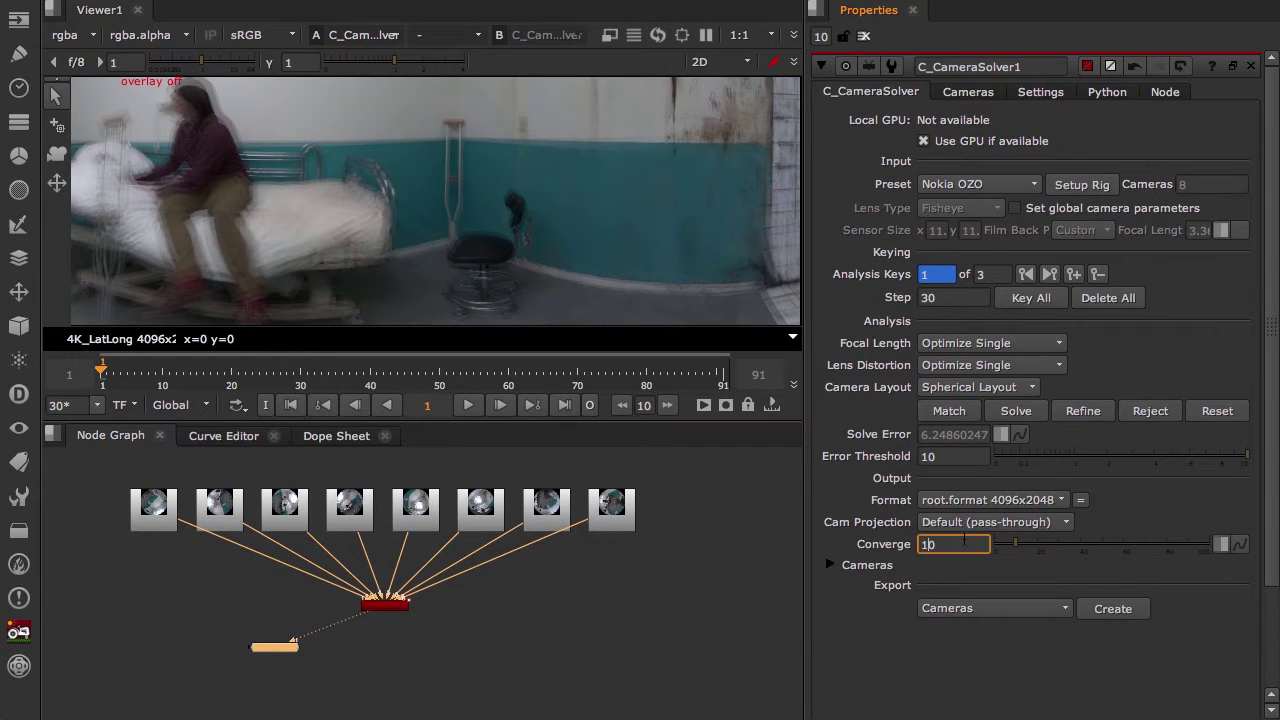
pyautogui.press('Down')
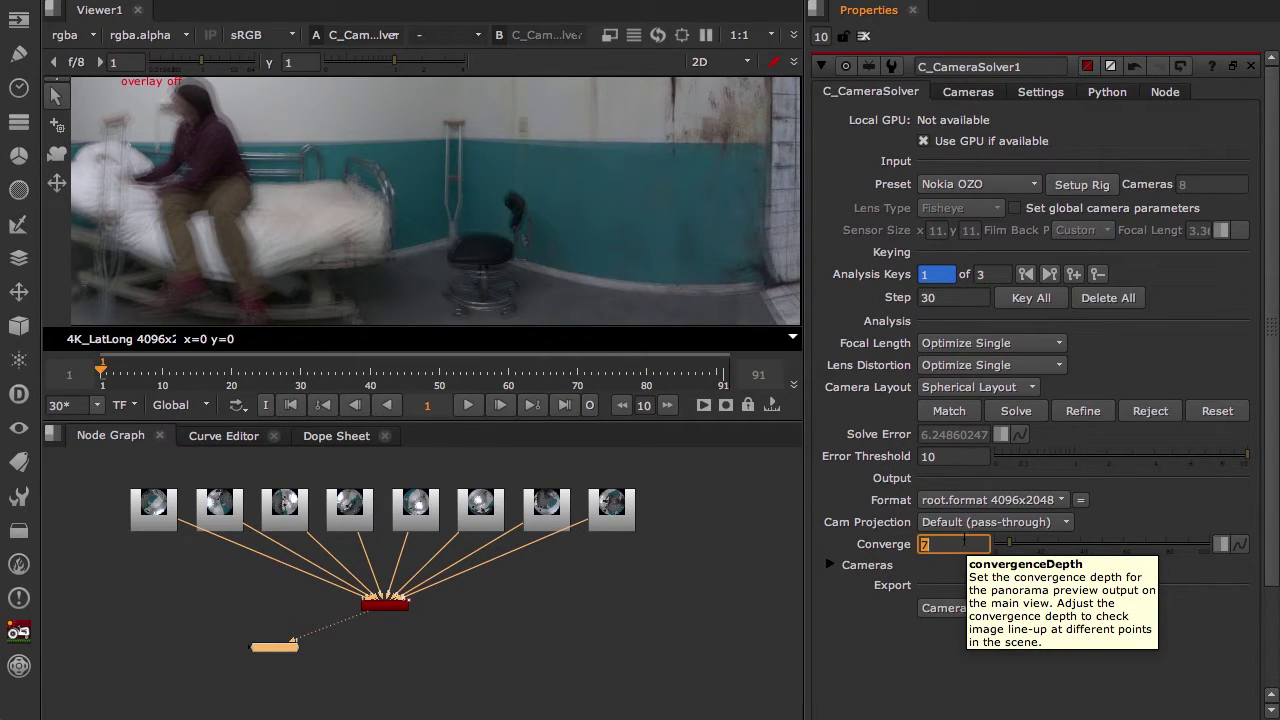
pyautogui.press('Down')
pyautogui.press('Down')
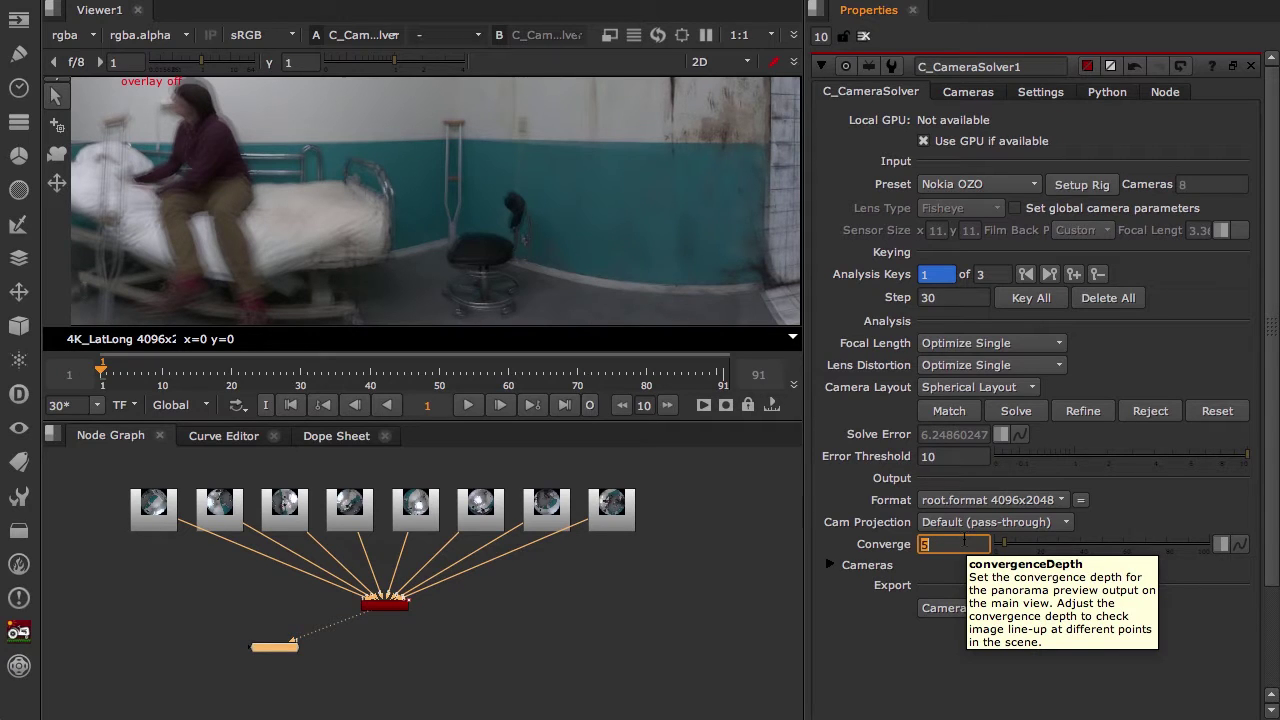
pyautogui.press('Down')
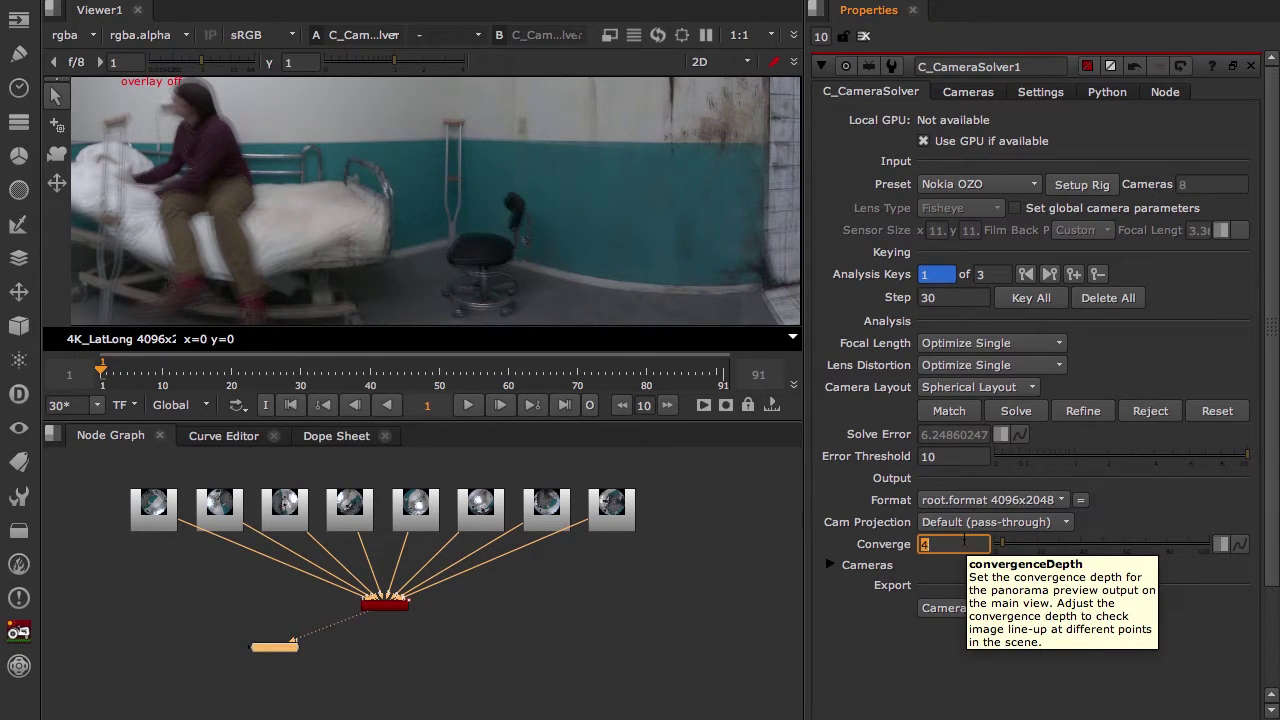
pyautogui.press('Down')
pyautogui.press('Down')
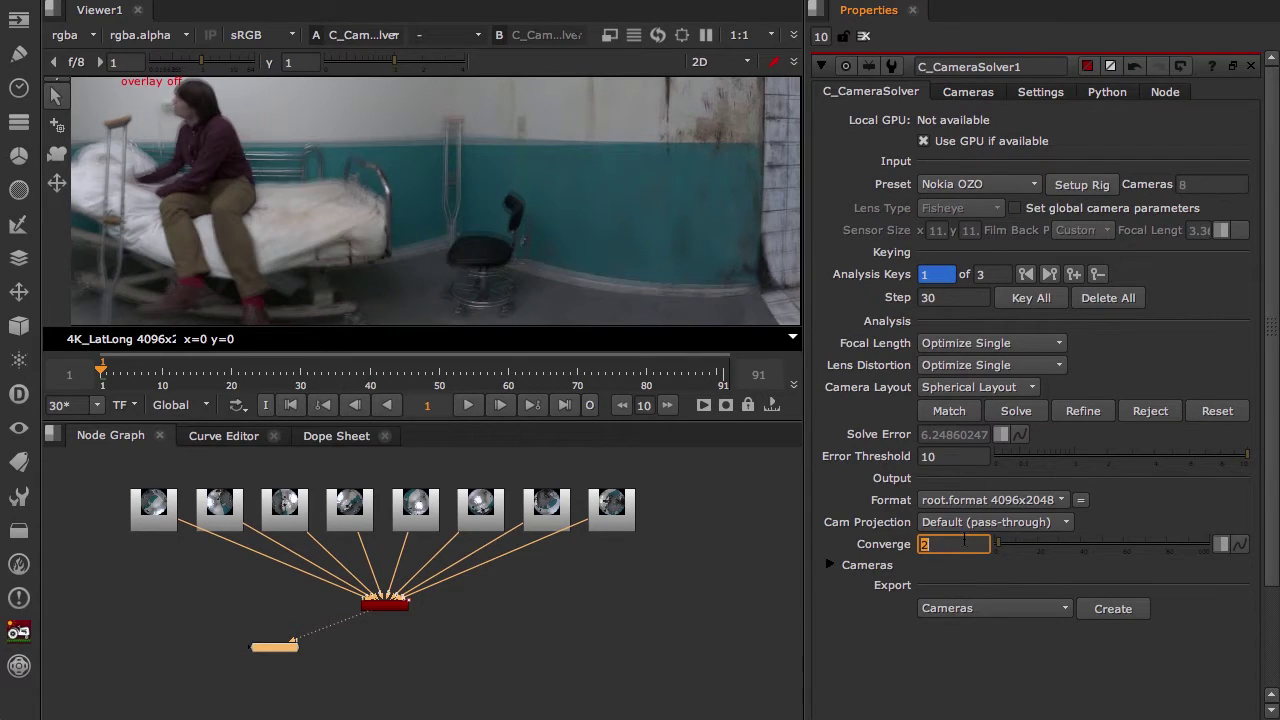
# Raise the convergence depth to 12 and bring it back down to 8 while comparing the image line-up.
pyautogui.press('Up')
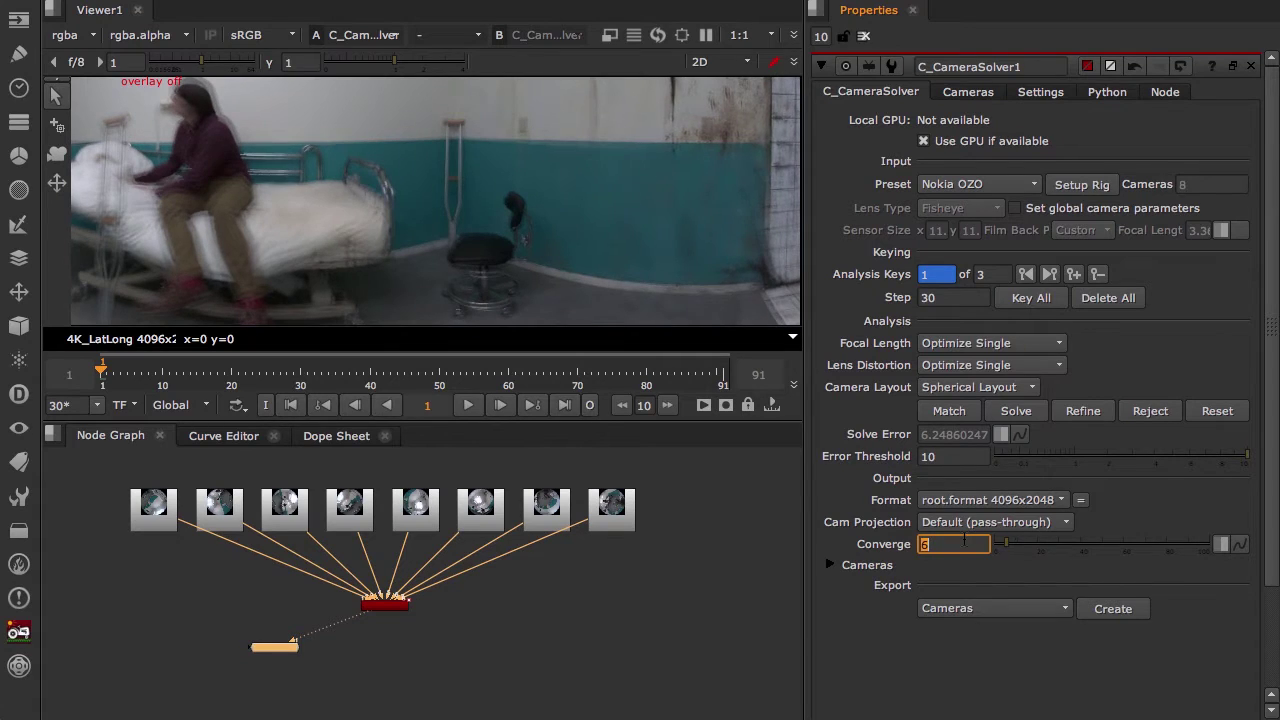
pyautogui.write('10')
pyautogui.press('Up')
pyautogui.press('Up')
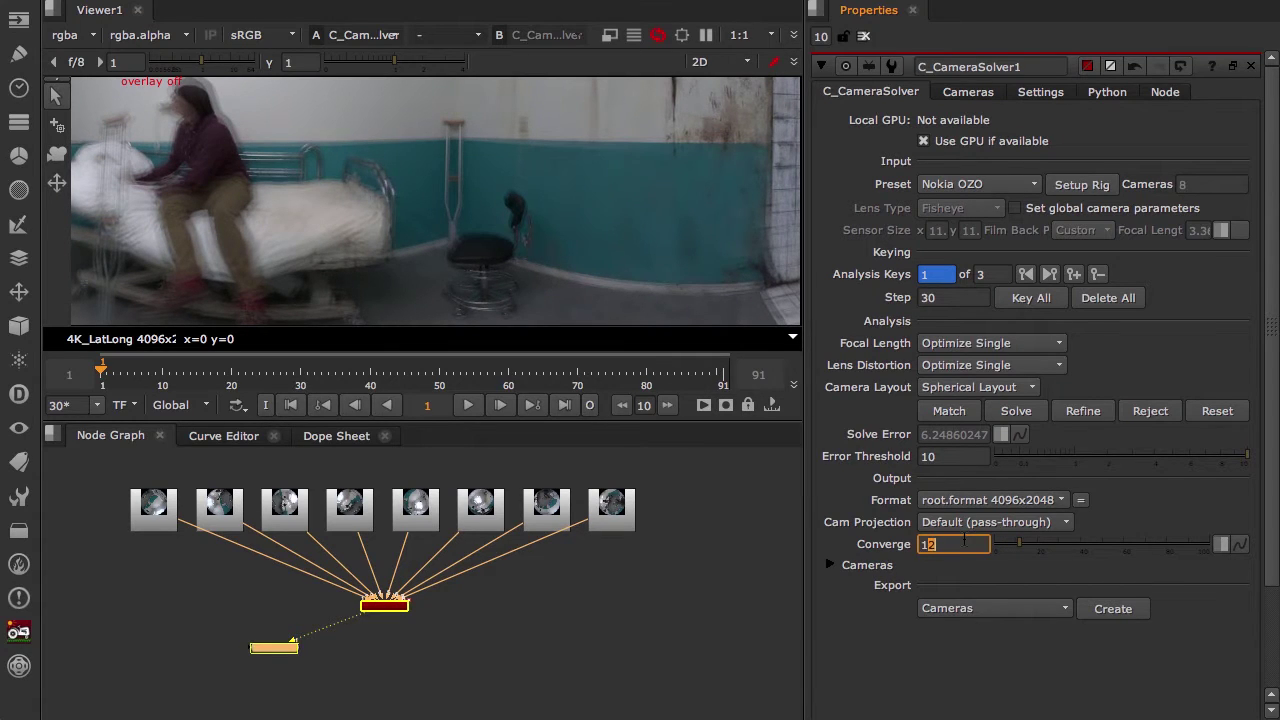
pyautogui.press('Down')
pyautogui.press('Down')
pyautogui.press('Down')
pyautogui.press('Down')
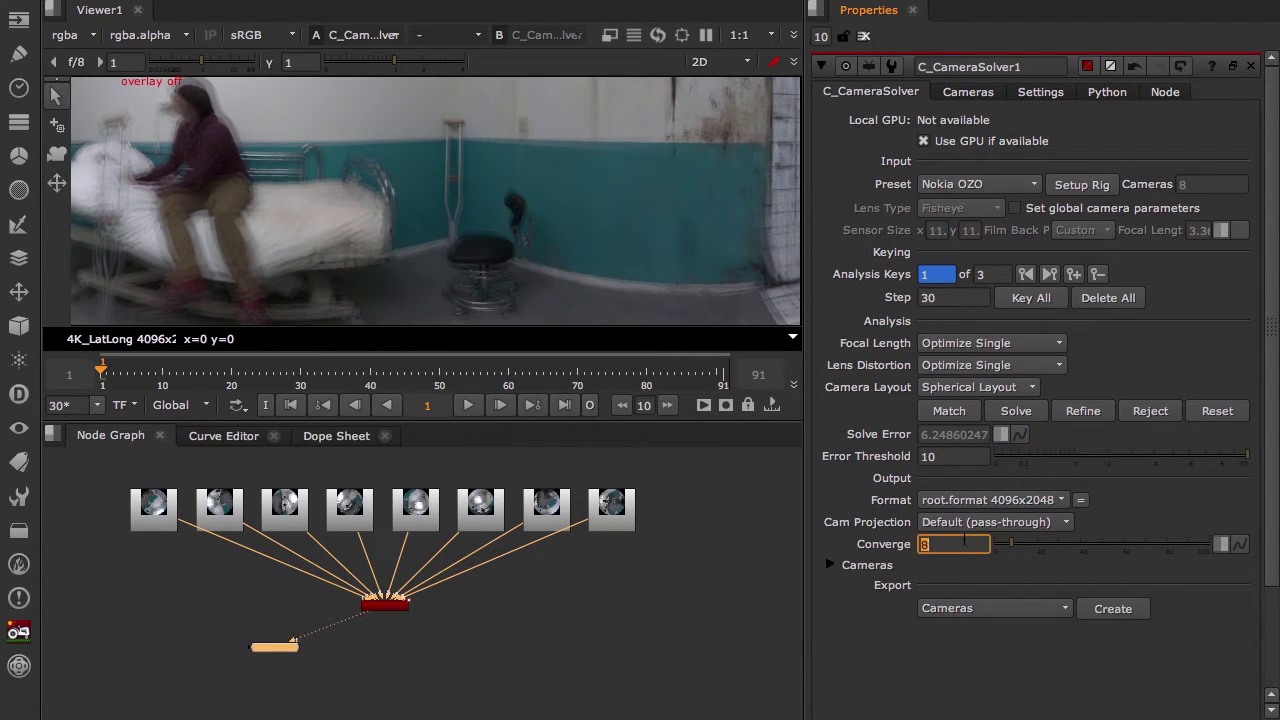
# Lower the panorama preview's convergence depth in whole steps to 3.
pyautogui.press('Down')
pyautogui.press('Down')
pyautogui.press('Down')
pyautogui.press('Down')
pyautogui.press('Down')
pyautogui.press('Down')
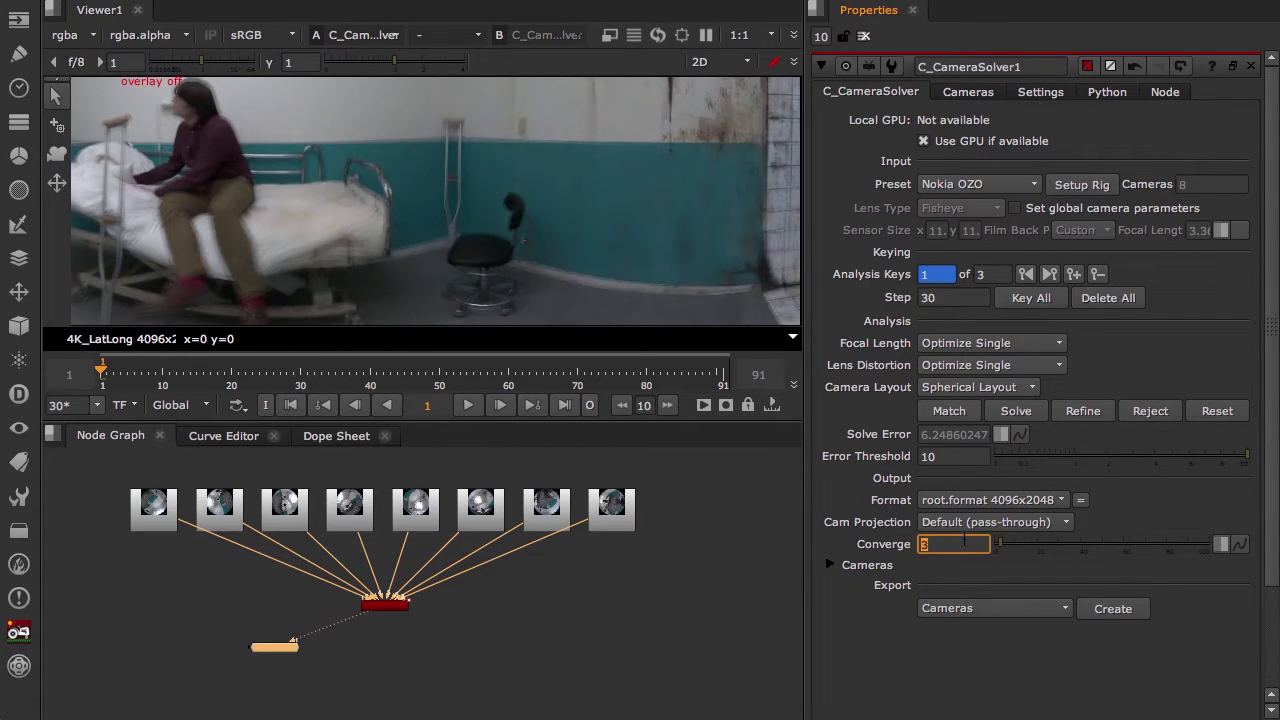
# Compare the image line-up at convergence depths of 4, 3 and 2, and set the depth to 2.5.
pyautogui.press('Up')
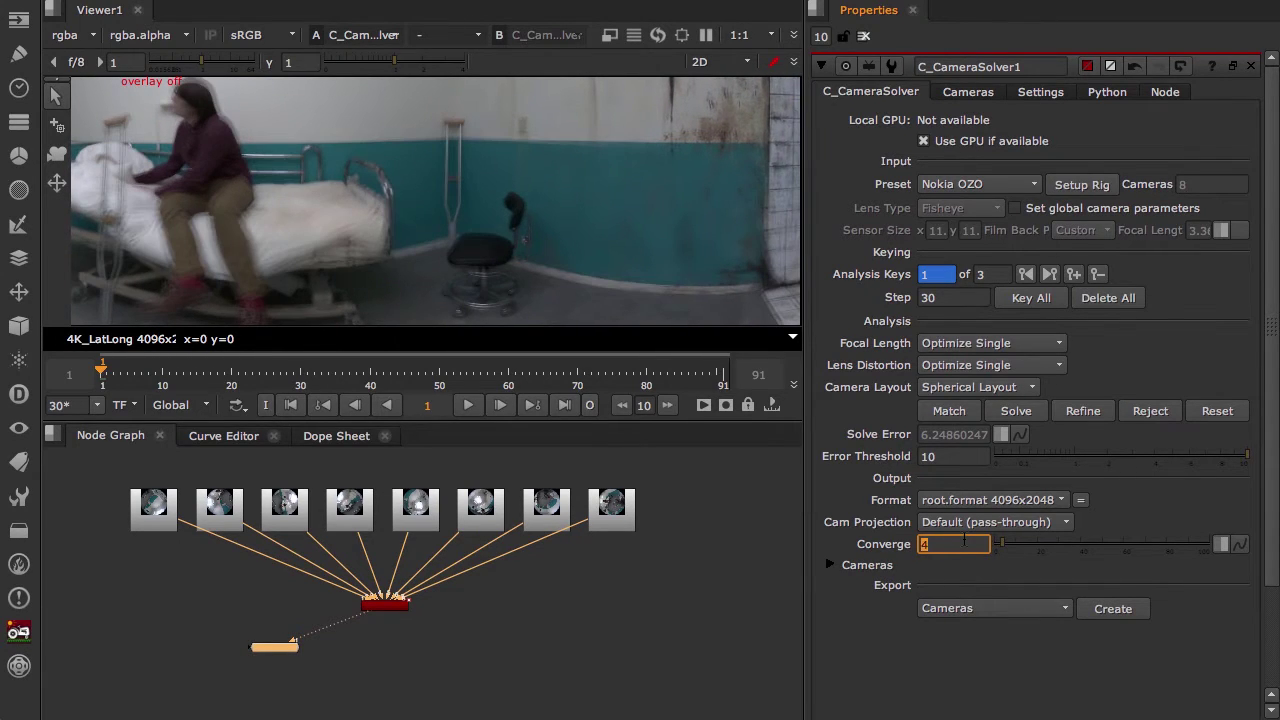
pyautogui.press('Down')
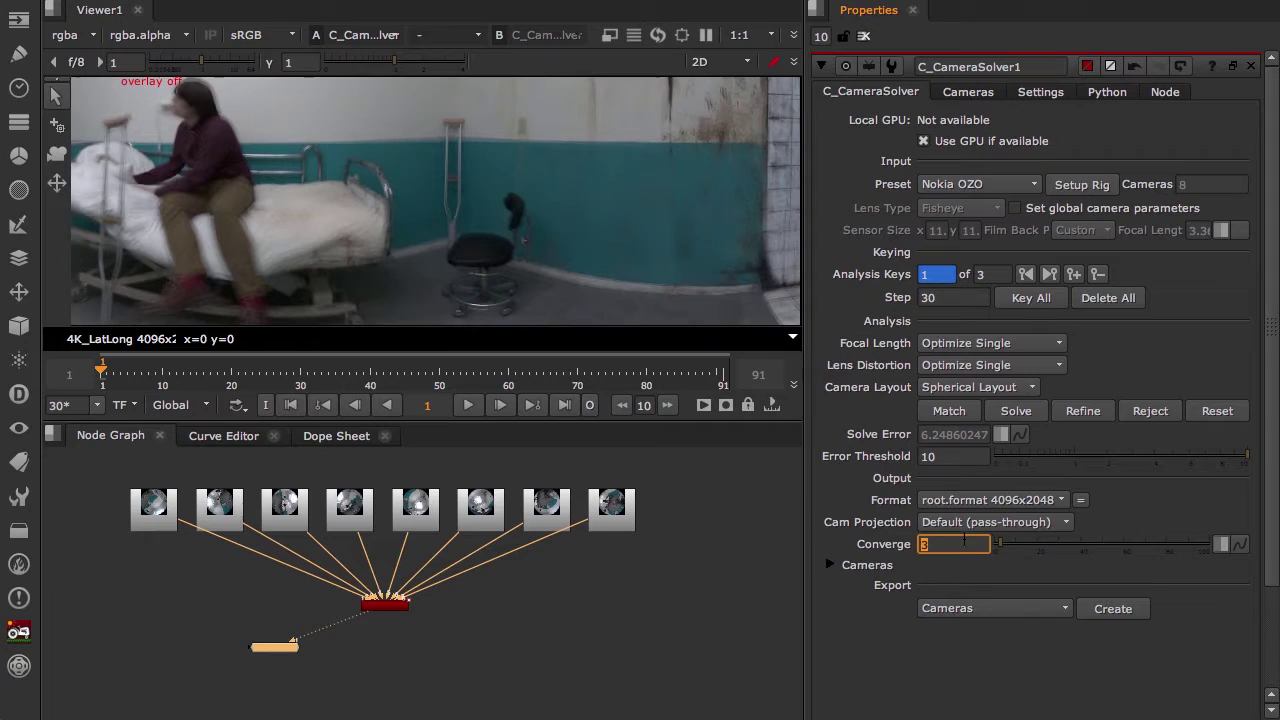
pyautogui.press('Down')
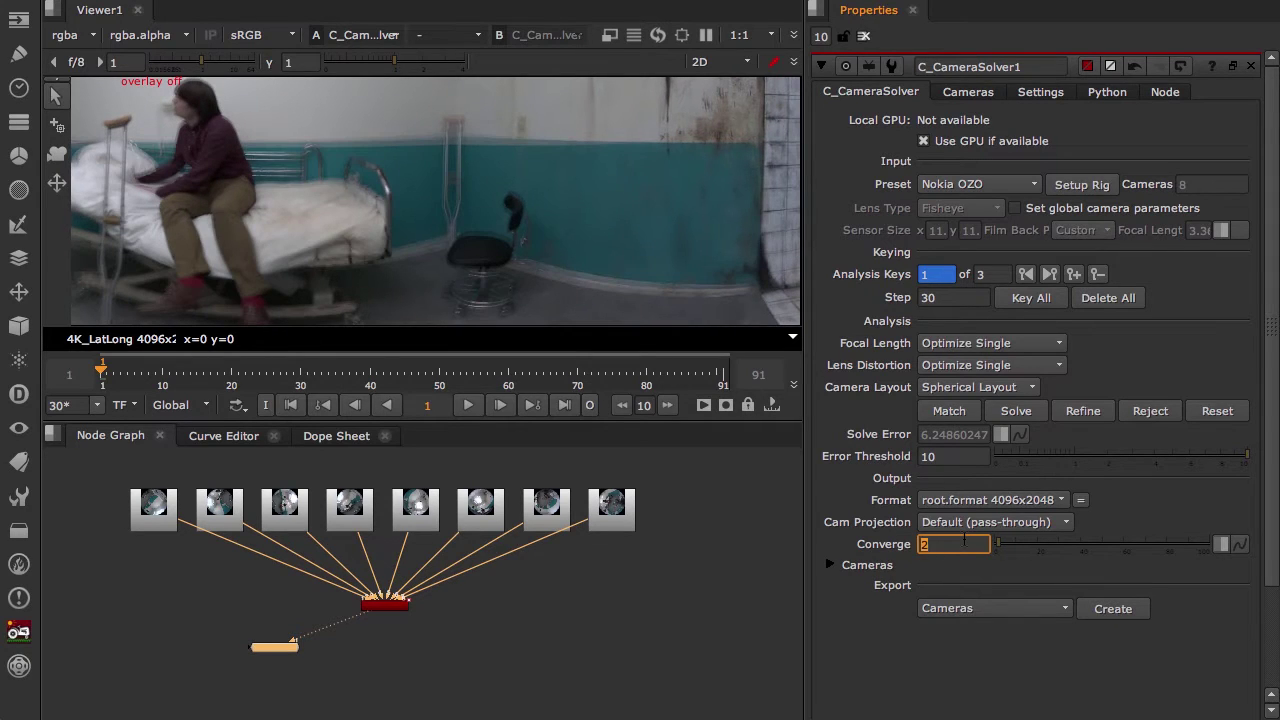
pyautogui.press('Up')
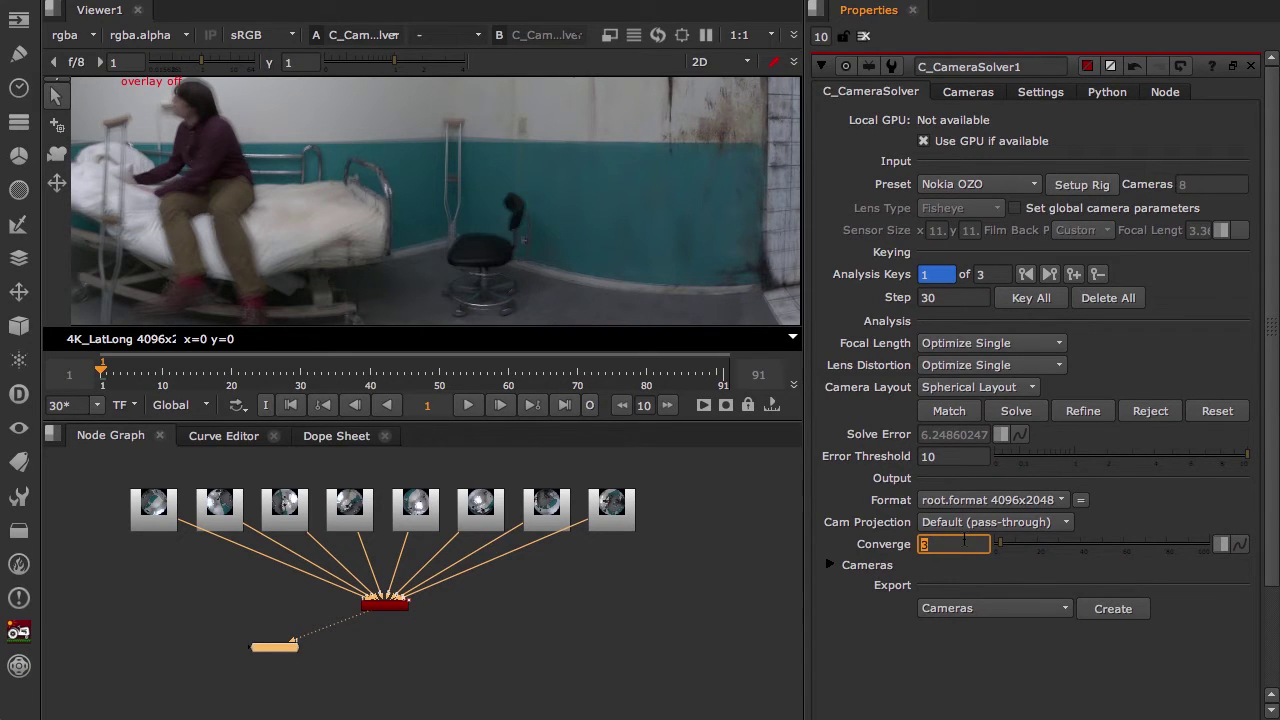
pyautogui.press('Down')
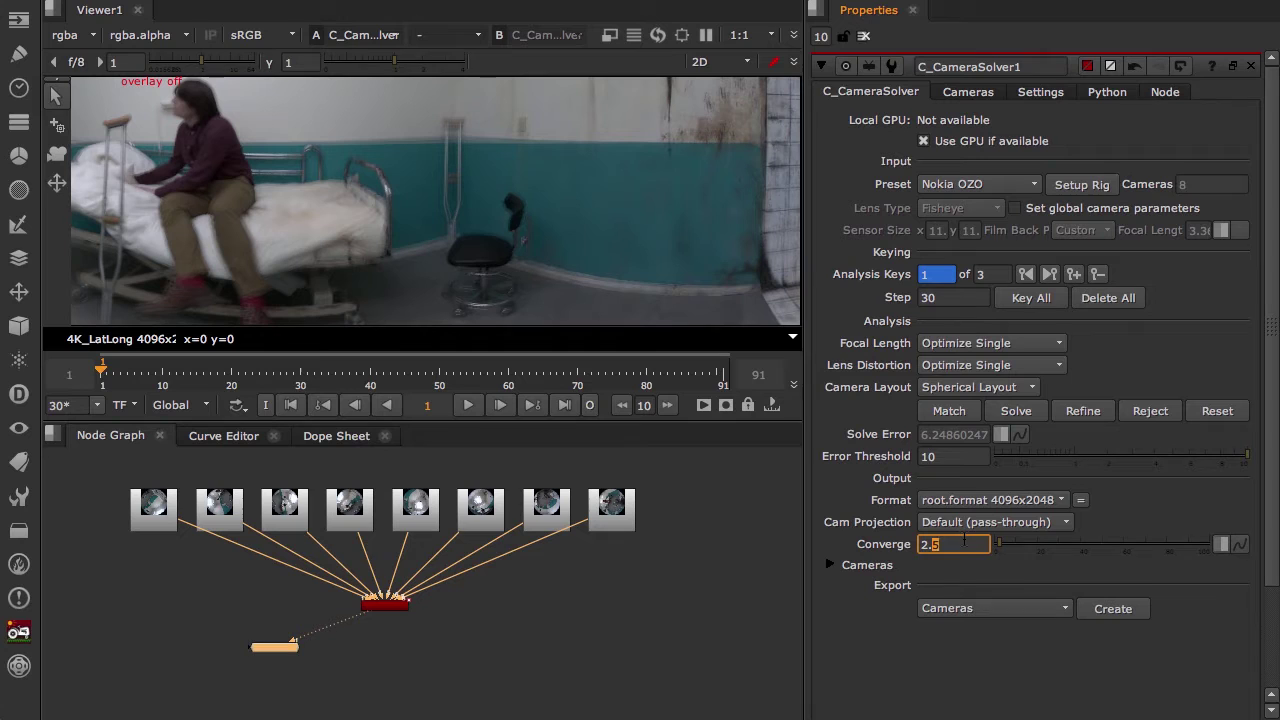
pyautogui.click(390, 172)
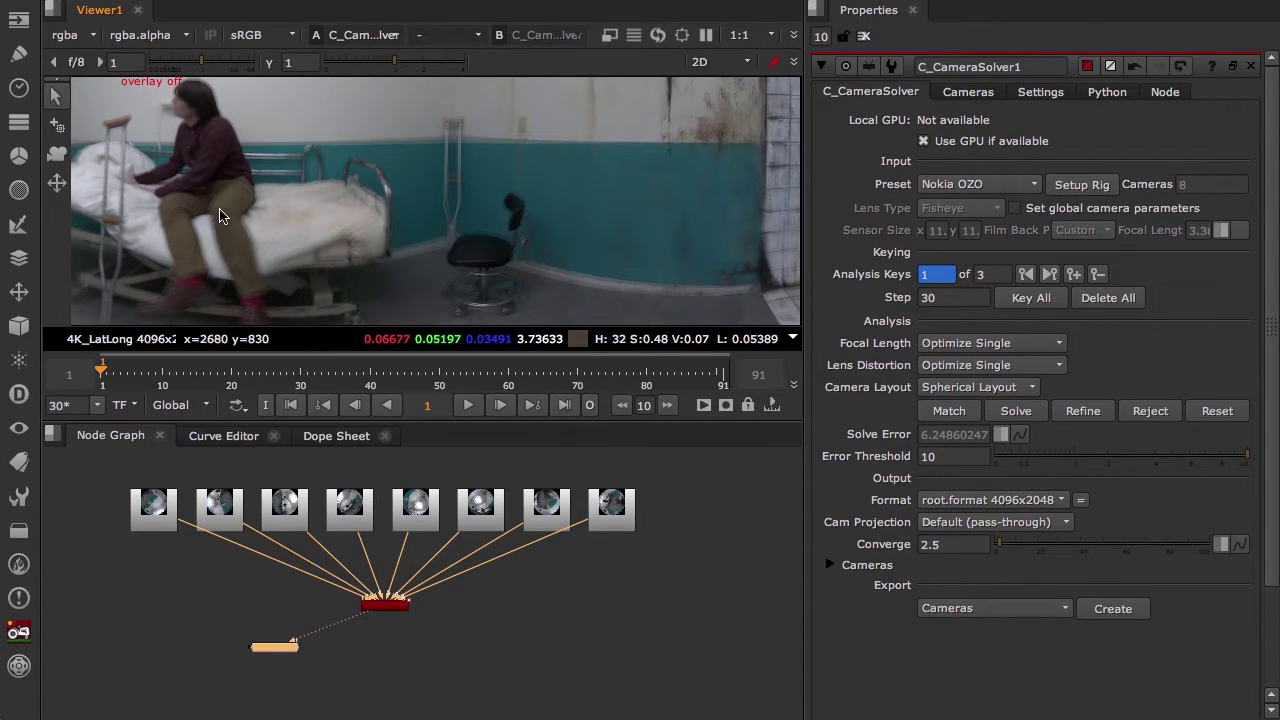
# Examine the enlarged panorama preview, checking the line-up of the seated person, crutch and bed.
pyautogui.press('space')
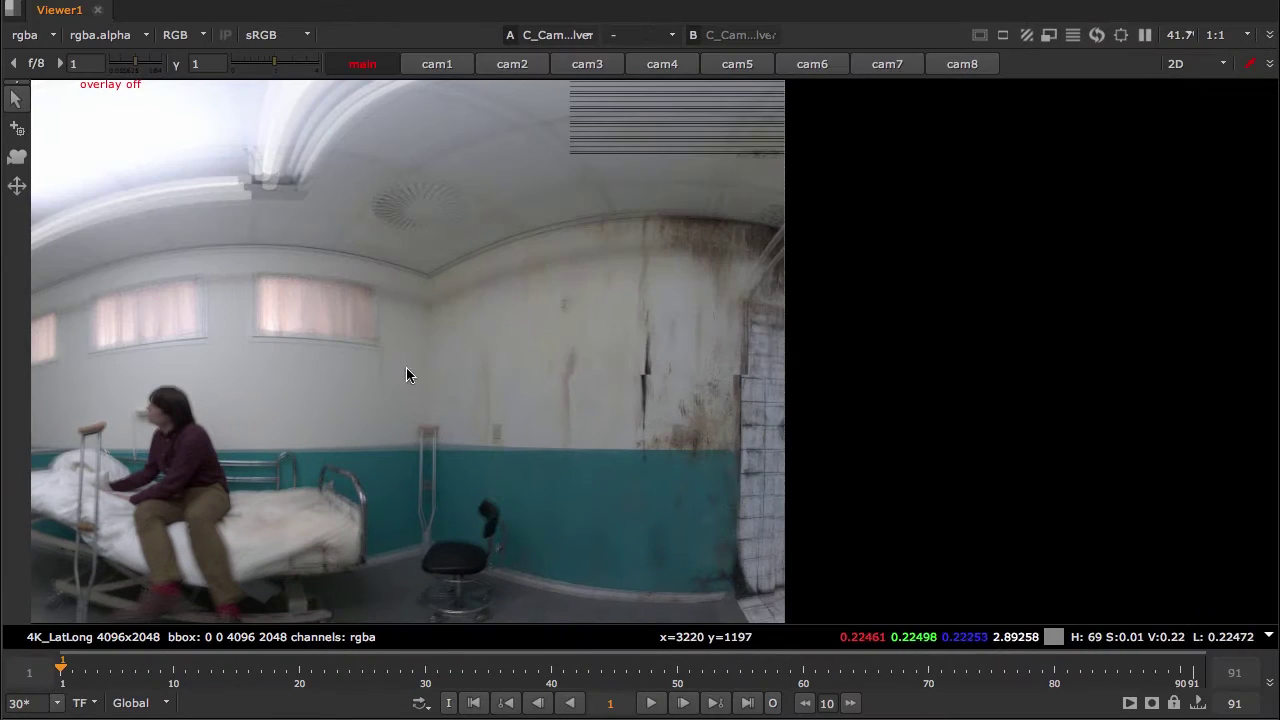
pyautogui.press('f')
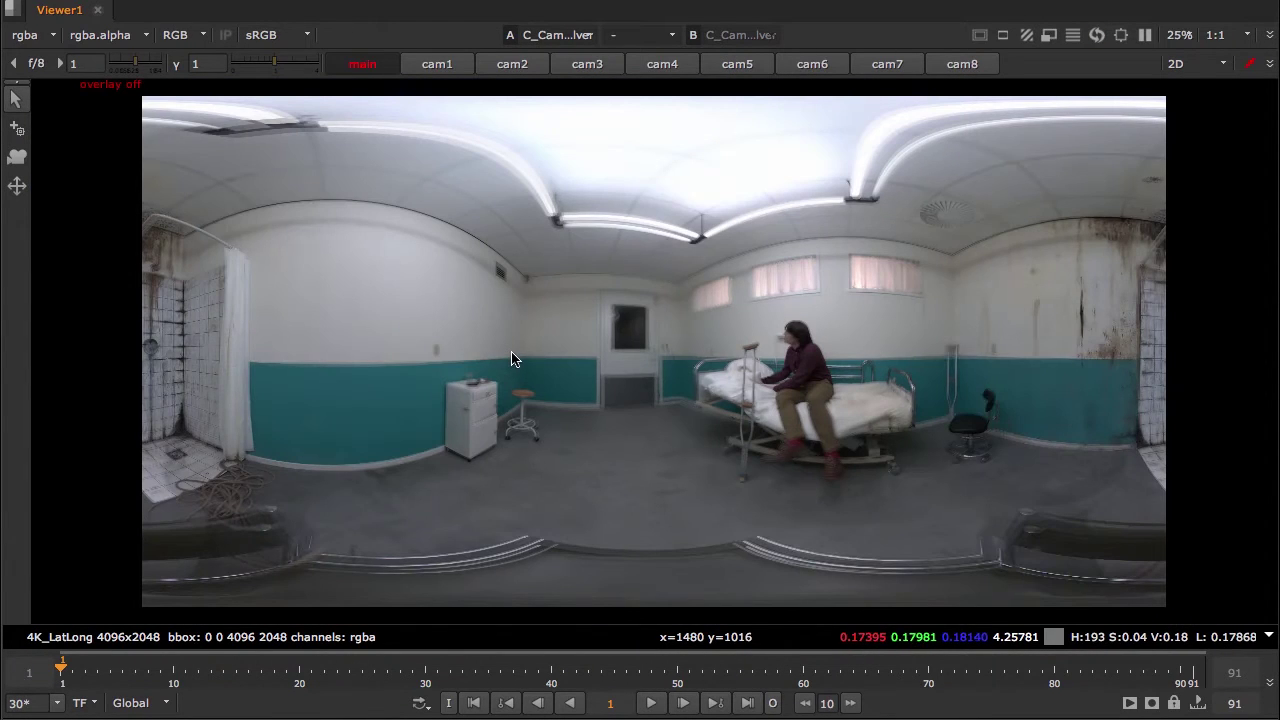
pyautogui.scroll(4, 808, 374)
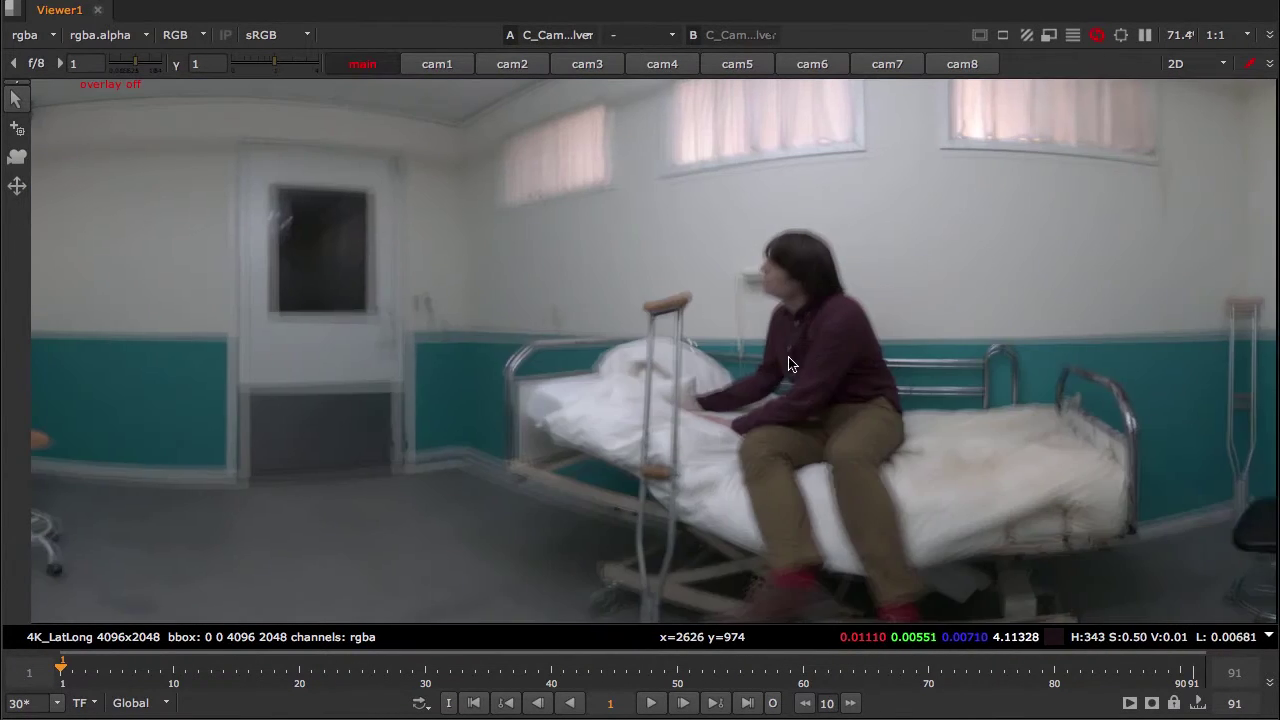
pyautogui.moveTo(808, 359); pyautogui.dragTo(707, 388, button='middle')
pyautogui.scroll(3, 706, 388)
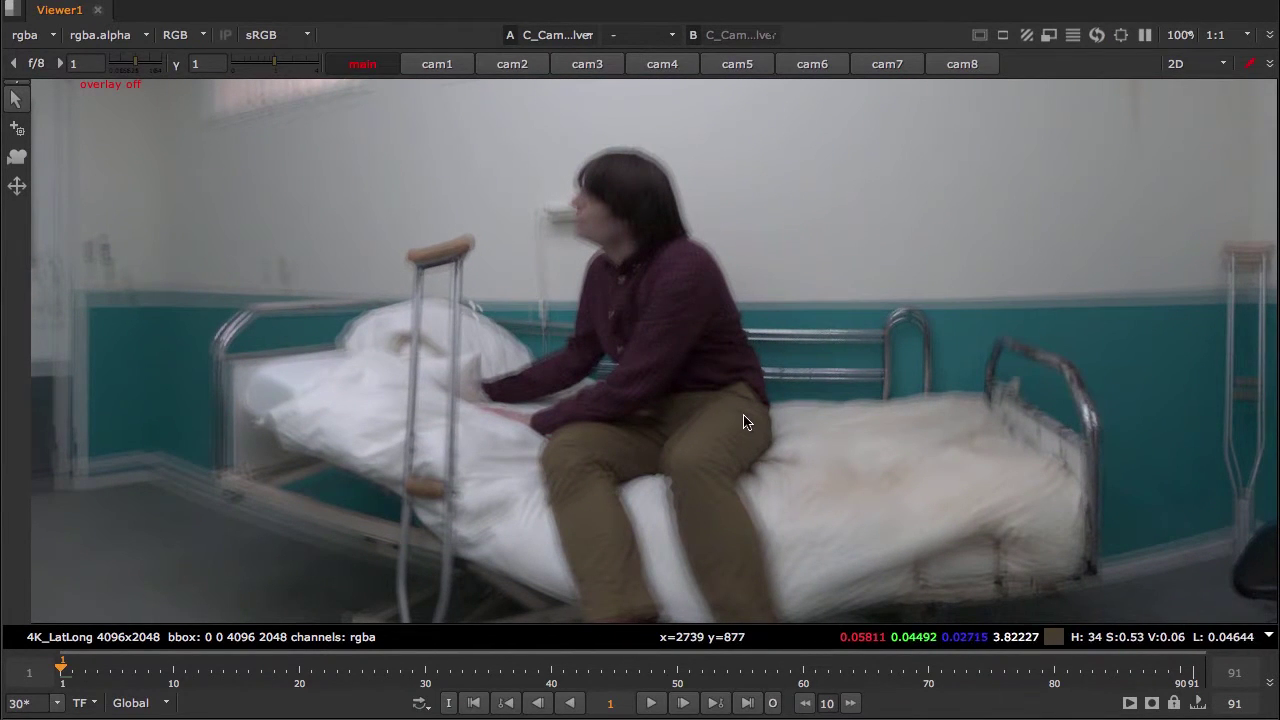
pyautogui.moveTo(740, 404); pyautogui.dragTo(693, 399, button='middle')
pyautogui.press('space')
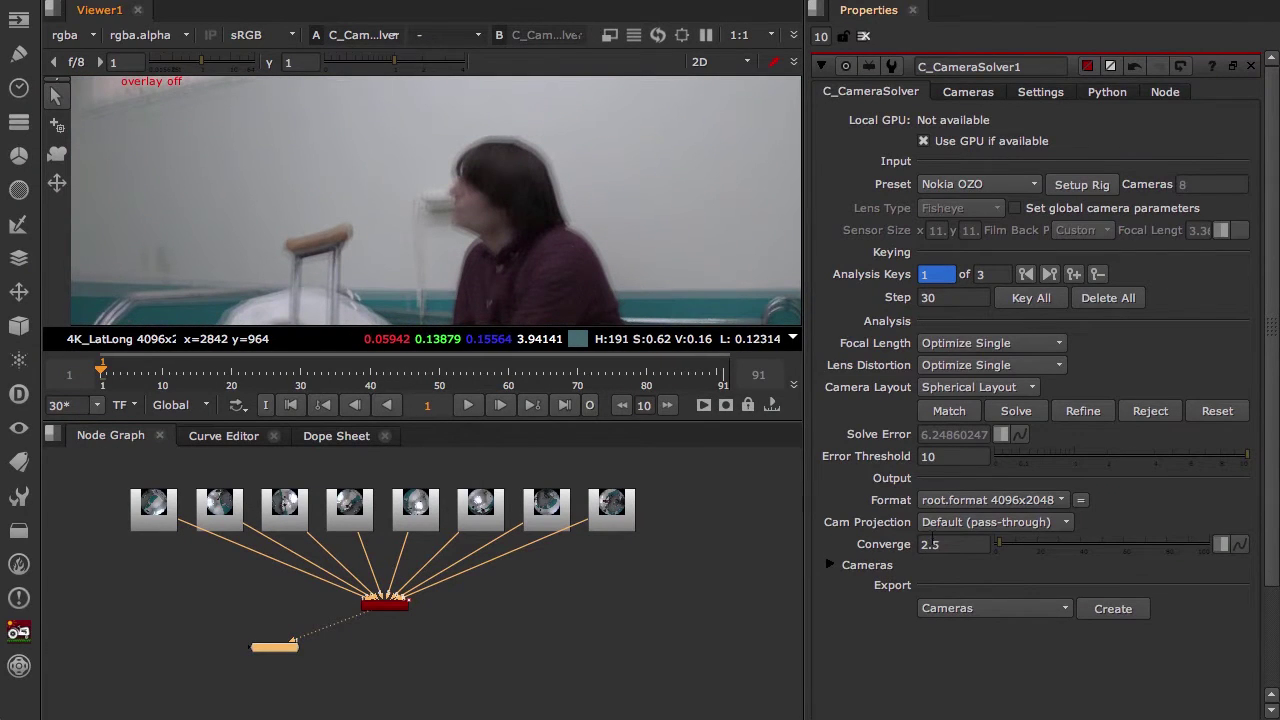
# Try convergence depths between 2.1 and 2.5 in tenths and set the panorama preview's depth to 2.25.
pyautogui.click(964, 540)
pyautogui.press('Down')
pyautogui.scroll(-1, 964, 540)
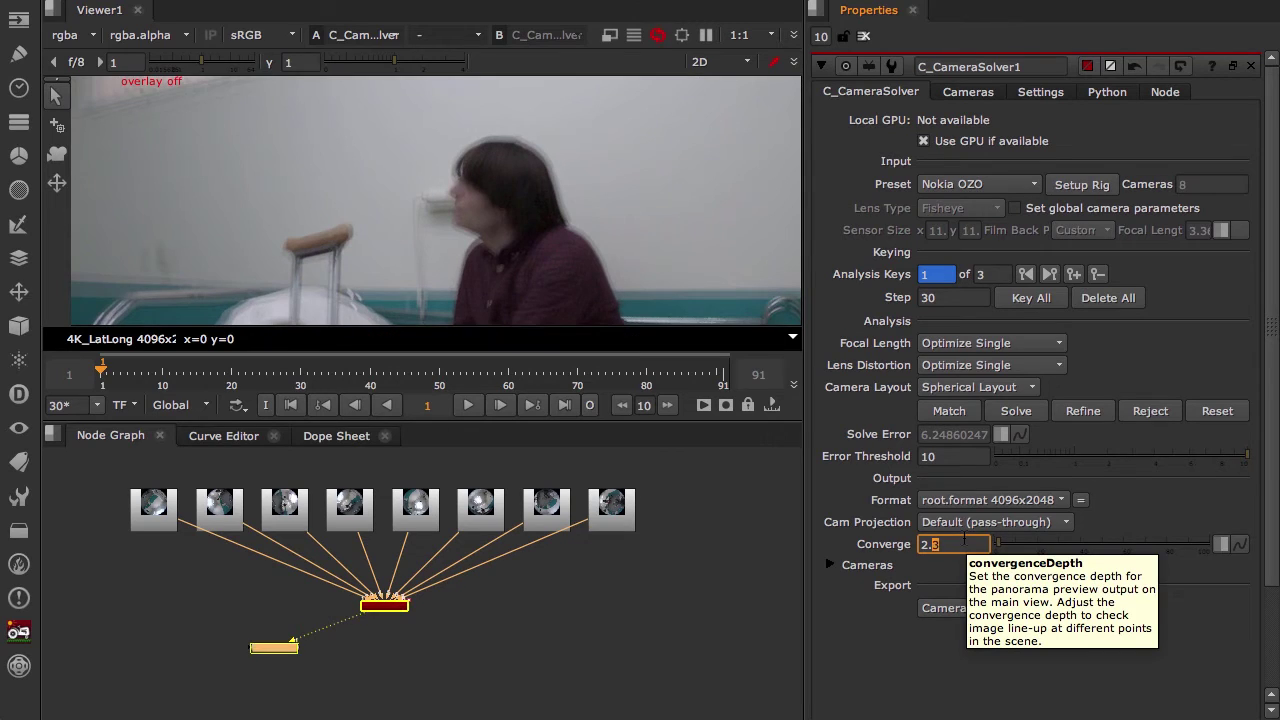
pyautogui.scroll(-2, 963, 541)
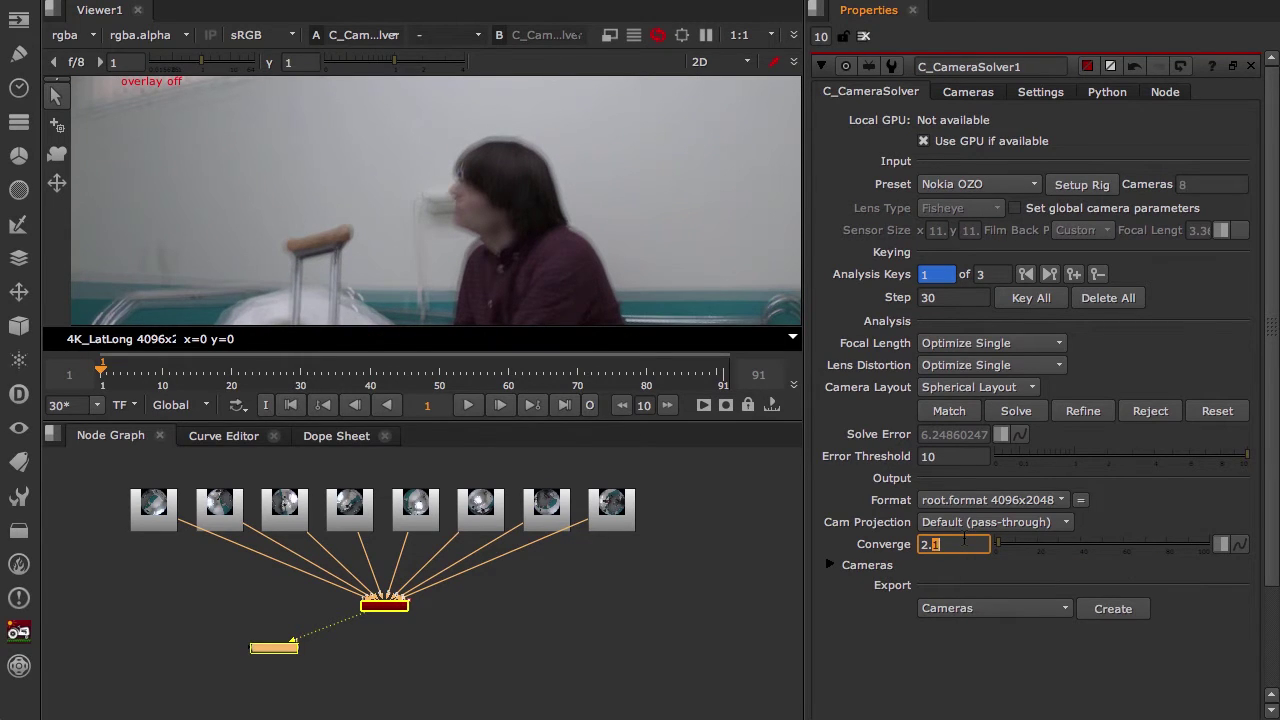
pyautogui.scroll(2, 964, 539)
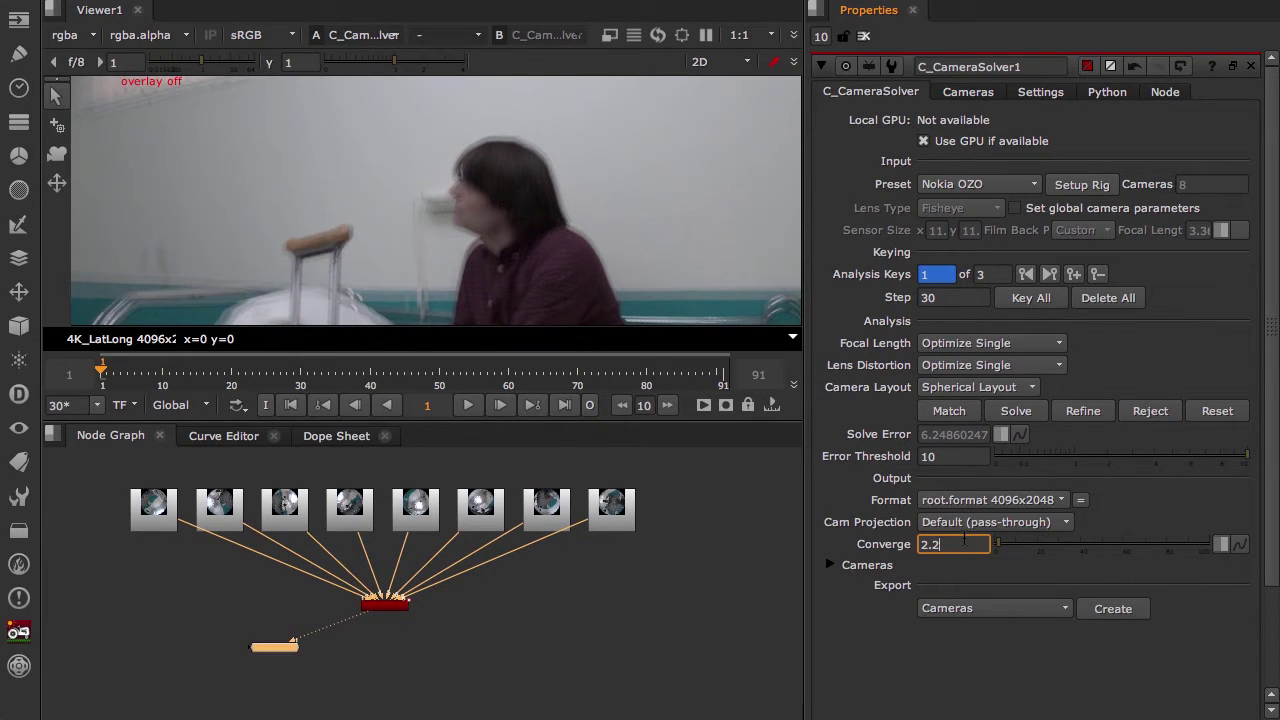
pyautogui.press('Tab')
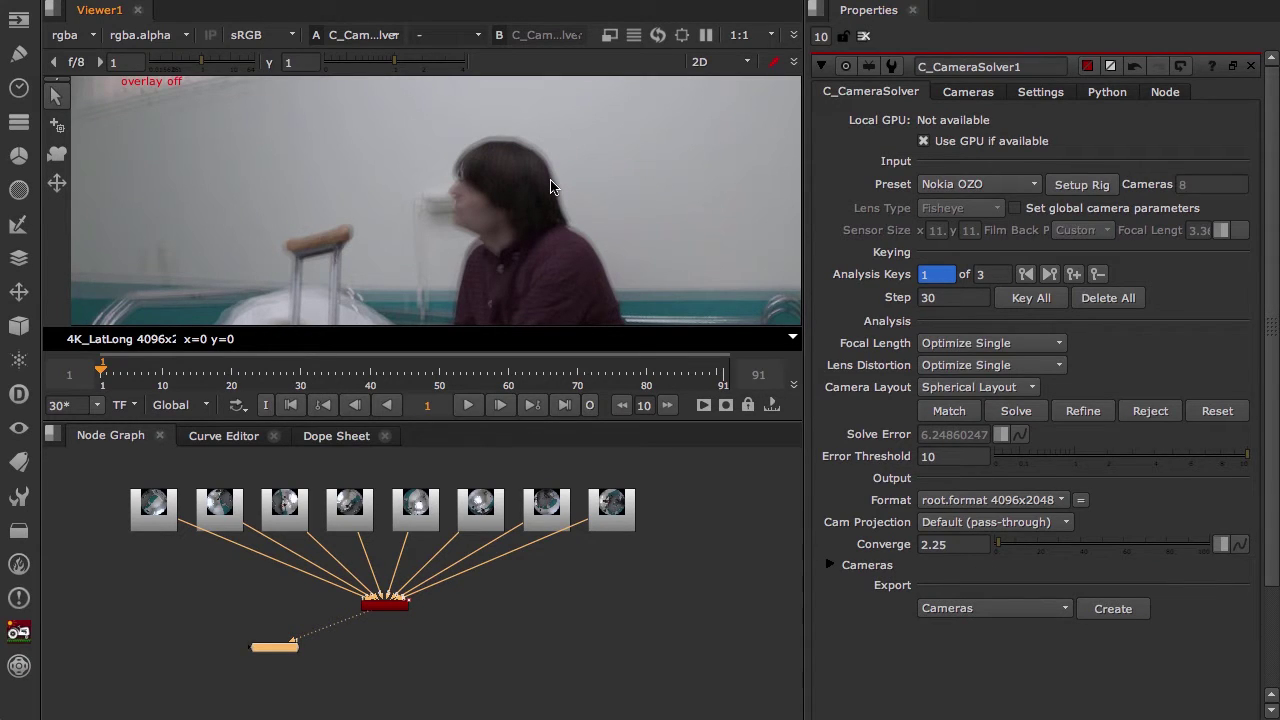
# Turn the viewer overlays back on and reject the bad feature matches from the camera solve across the whole panorama.
pyautogui.press('o')
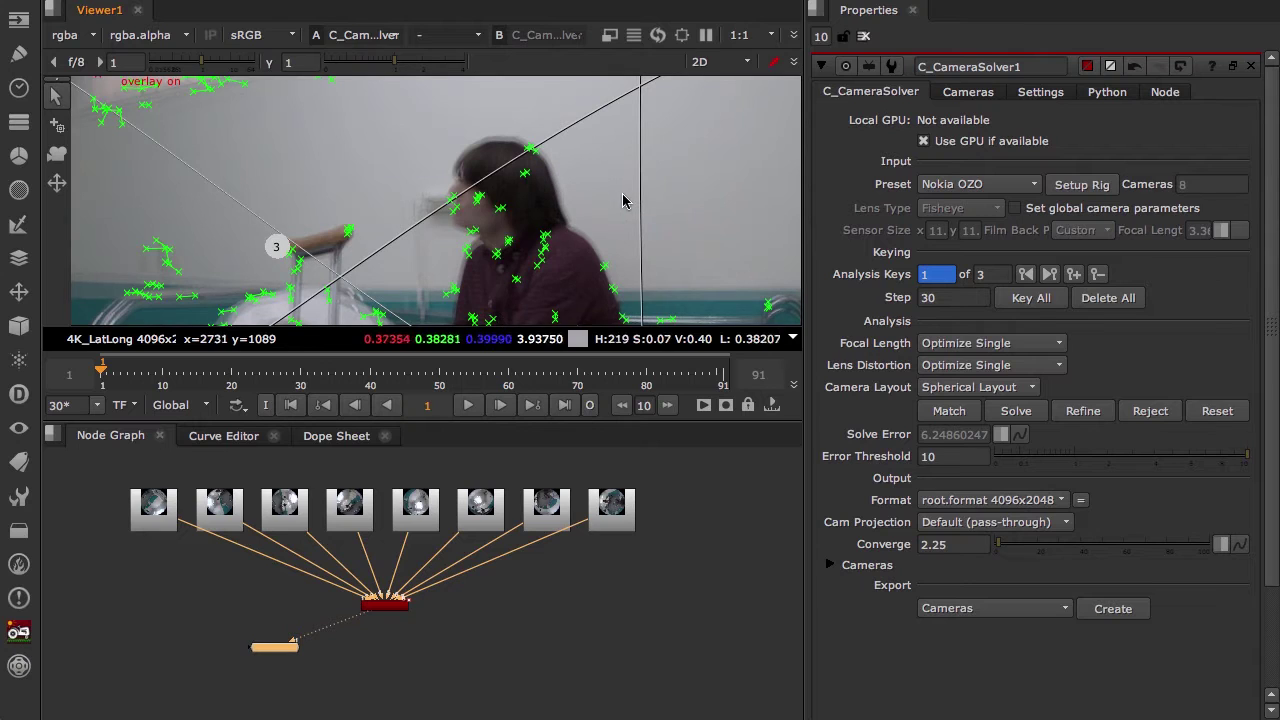
pyautogui.press('f')
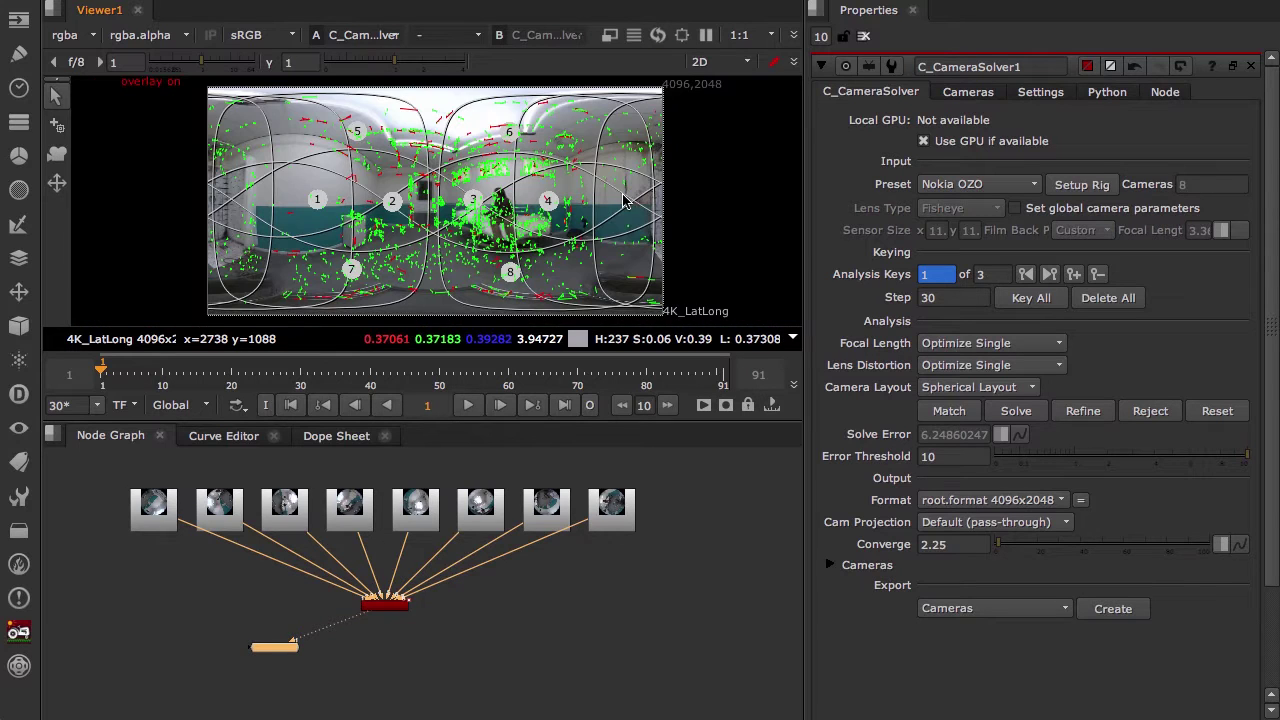
pyautogui.click(1150, 411)
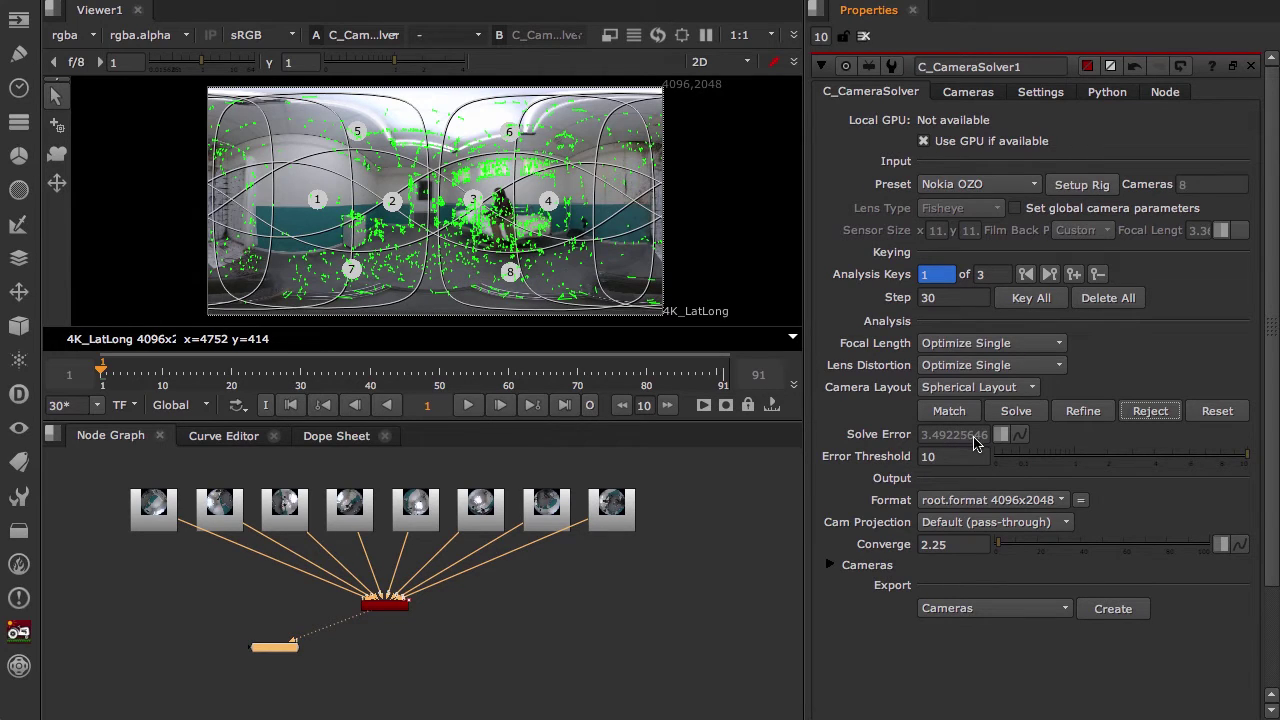
pyautogui.moveTo(971, 444)
# Add a C_Stitcher node after the camera solver and set its convergence depth to 2.25.
pyautogui.click(398, 608)
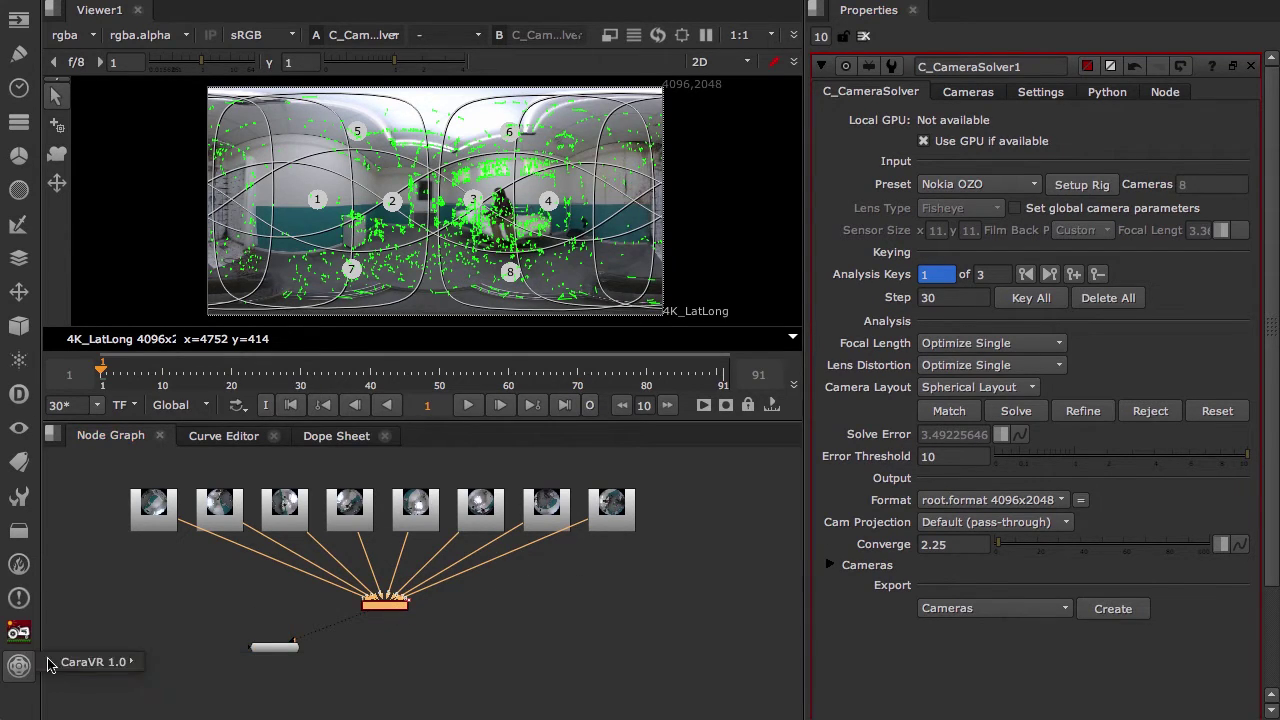
pyautogui.click(18, 665)
pyautogui.click(184, 717)
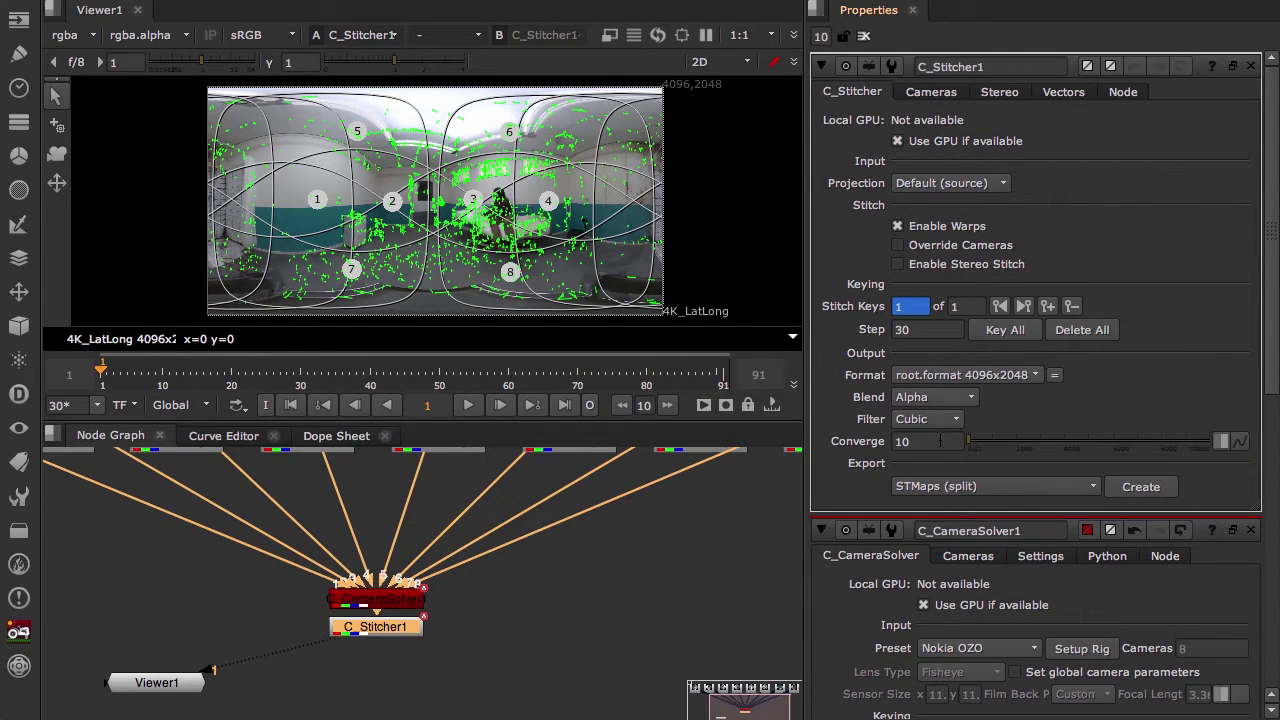
pyautogui.click(940, 441)
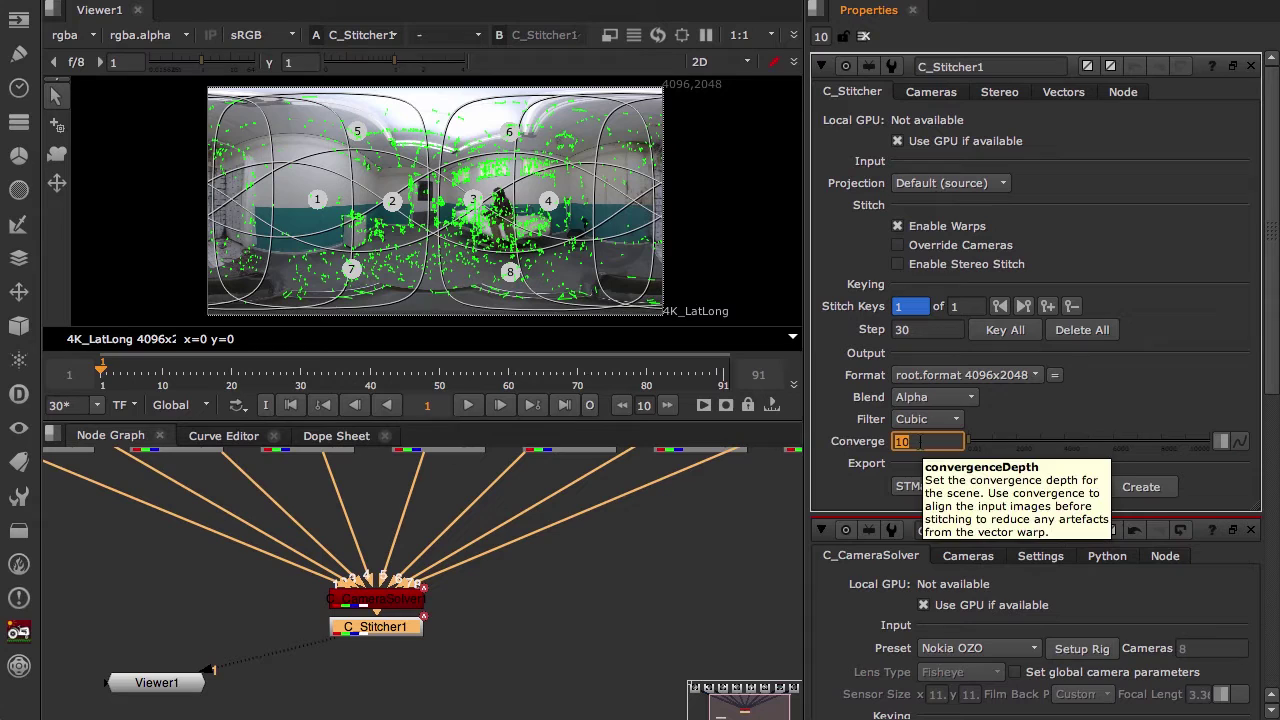
pyautogui.write('2.25')
pyautogui.press('Tab')
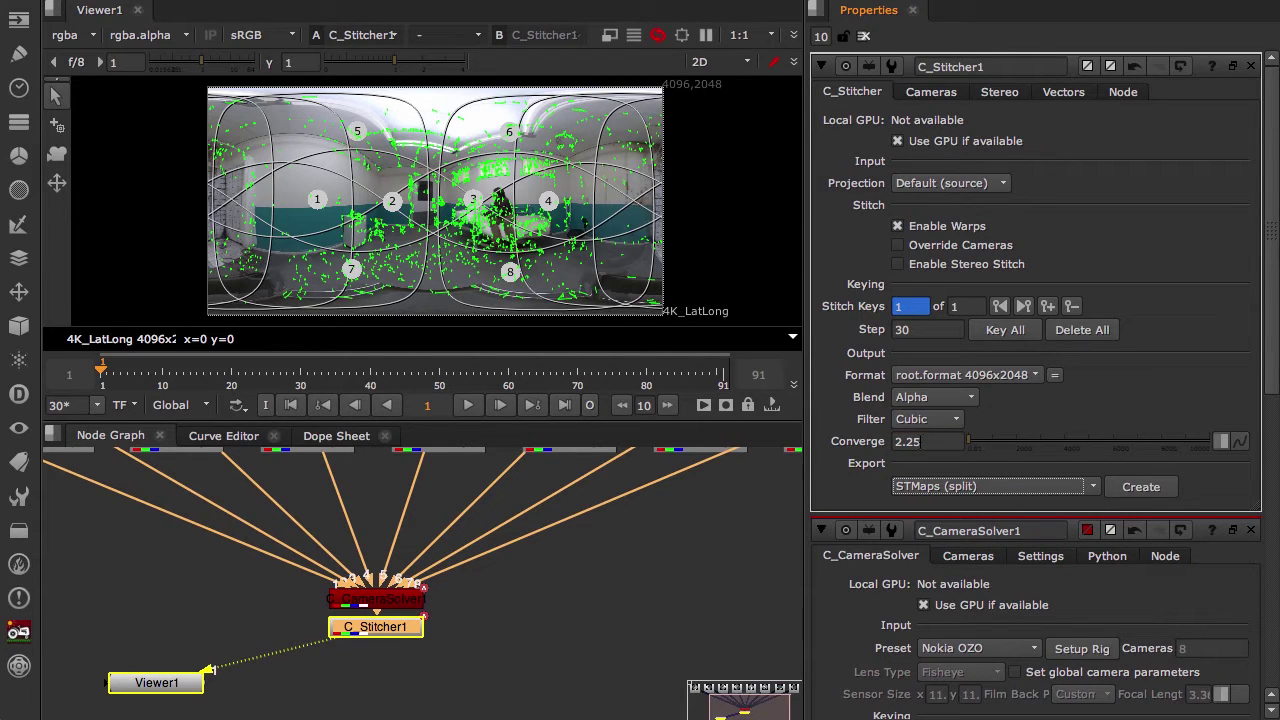
# Examine the enlarged stitched panorama for seams and ghosting around the person, bed, crutches, chair, ceiling lights, cabinet and shower floor.
pyautogui.press('space')
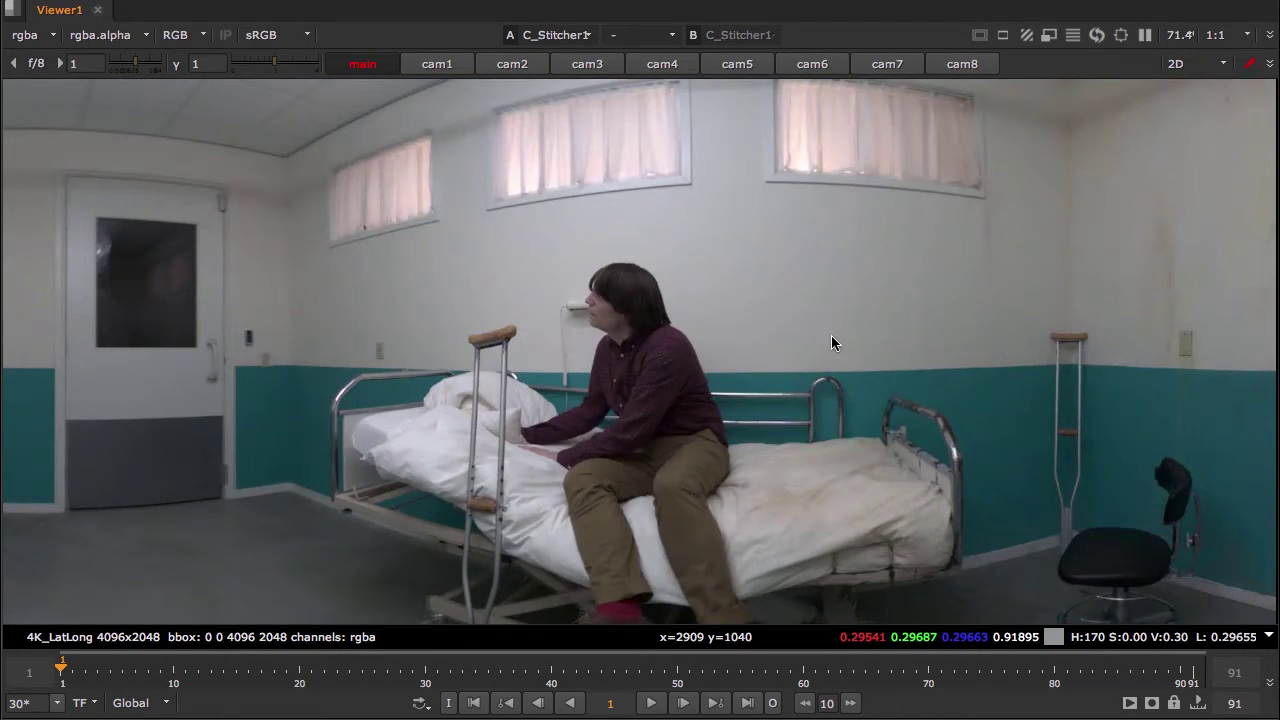
pyautogui.scroll(5, 831, 343)
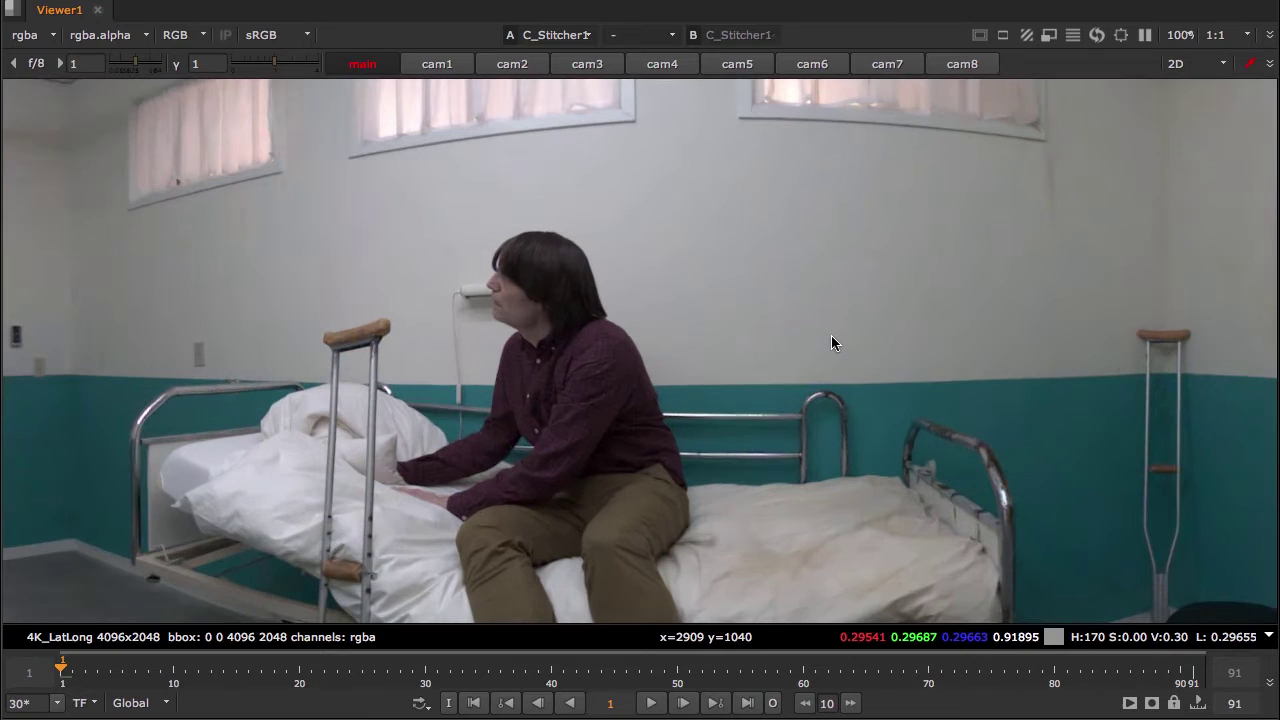
pyautogui.moveTo(831, 338); pyautogui.dragTo(928, 266, button='middle')
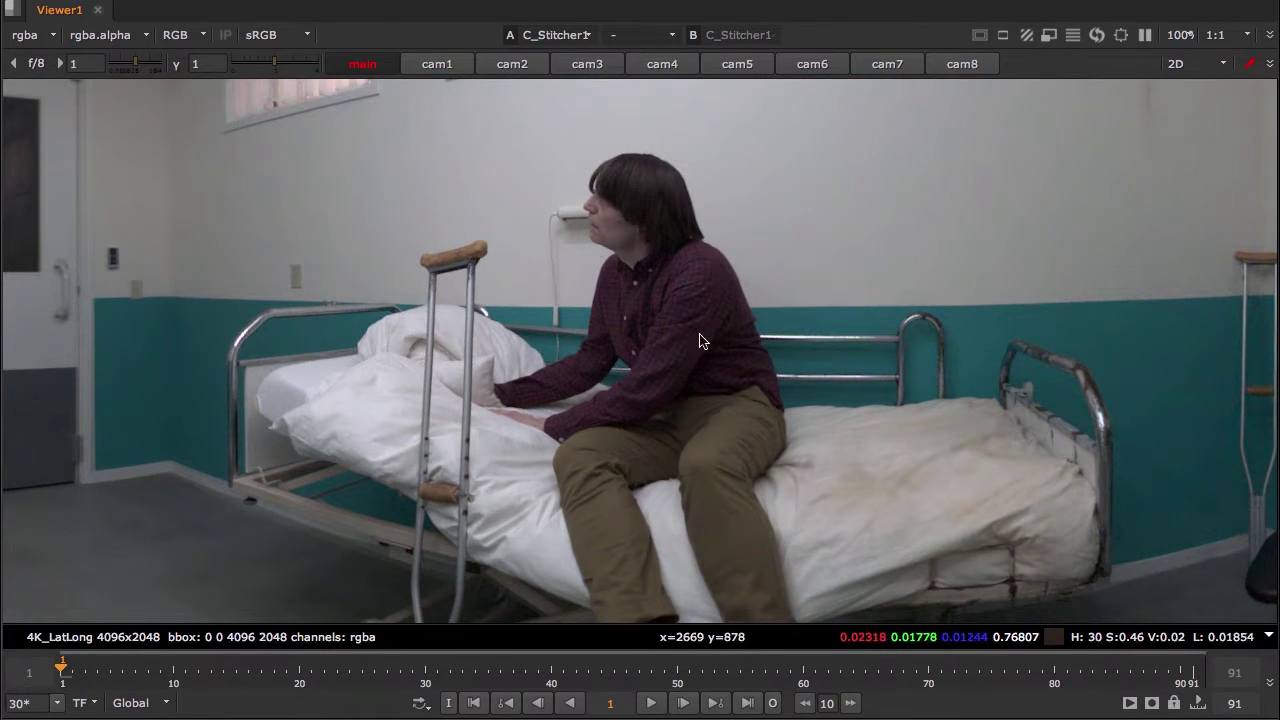
pyautogui.moveTo(704, 335); pyautogui.dragTo(702, 252, button='middle')
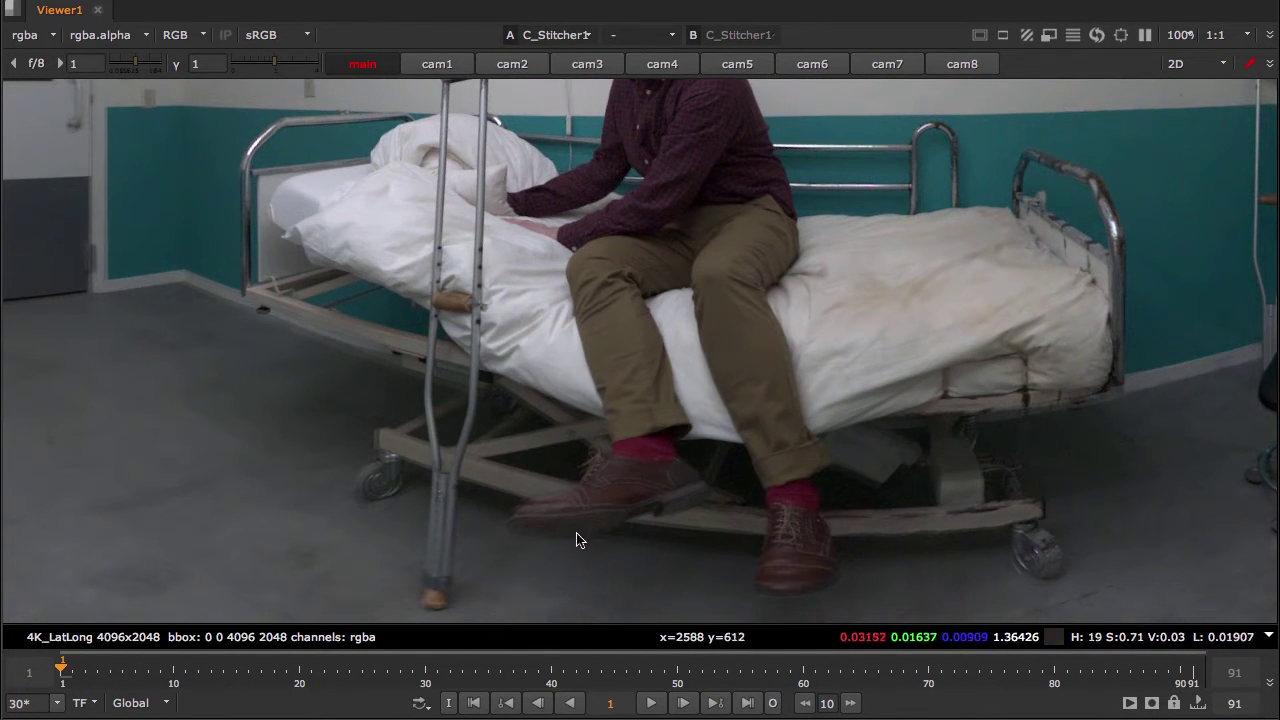
pyautogui.moveTo(752, 540); pyautogui.dragTo(755, 481, button='middle')
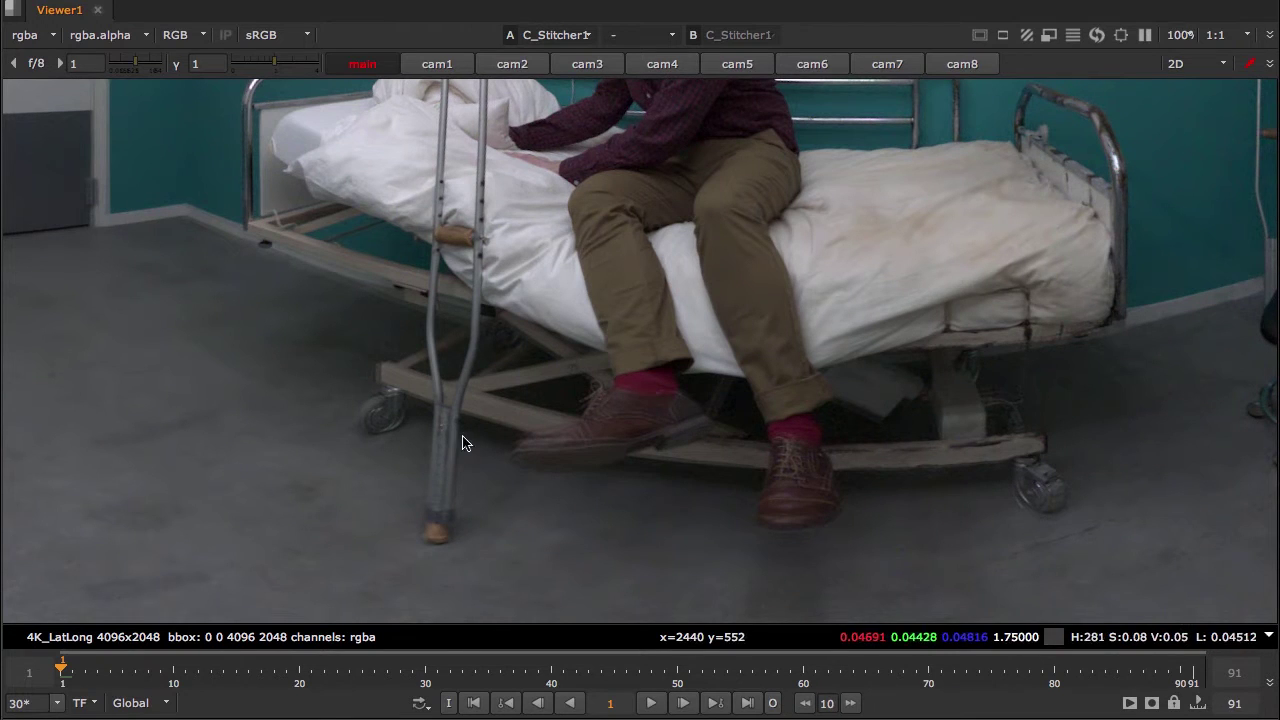
pyautogui.moveTo(391, 447); pyautogui.dragTo(551, 543, button='middle')
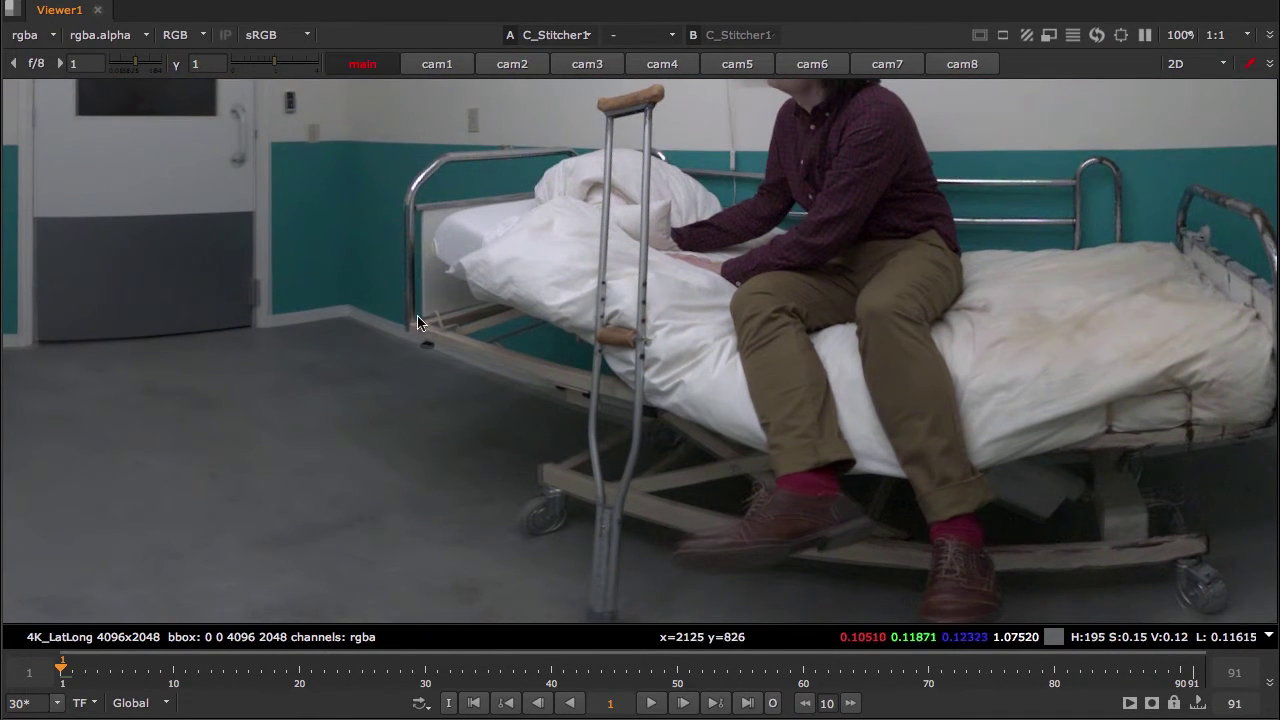
pyautogui.moveTo(640, 423); pyautogui.dragTo(431, 372, button='middle')
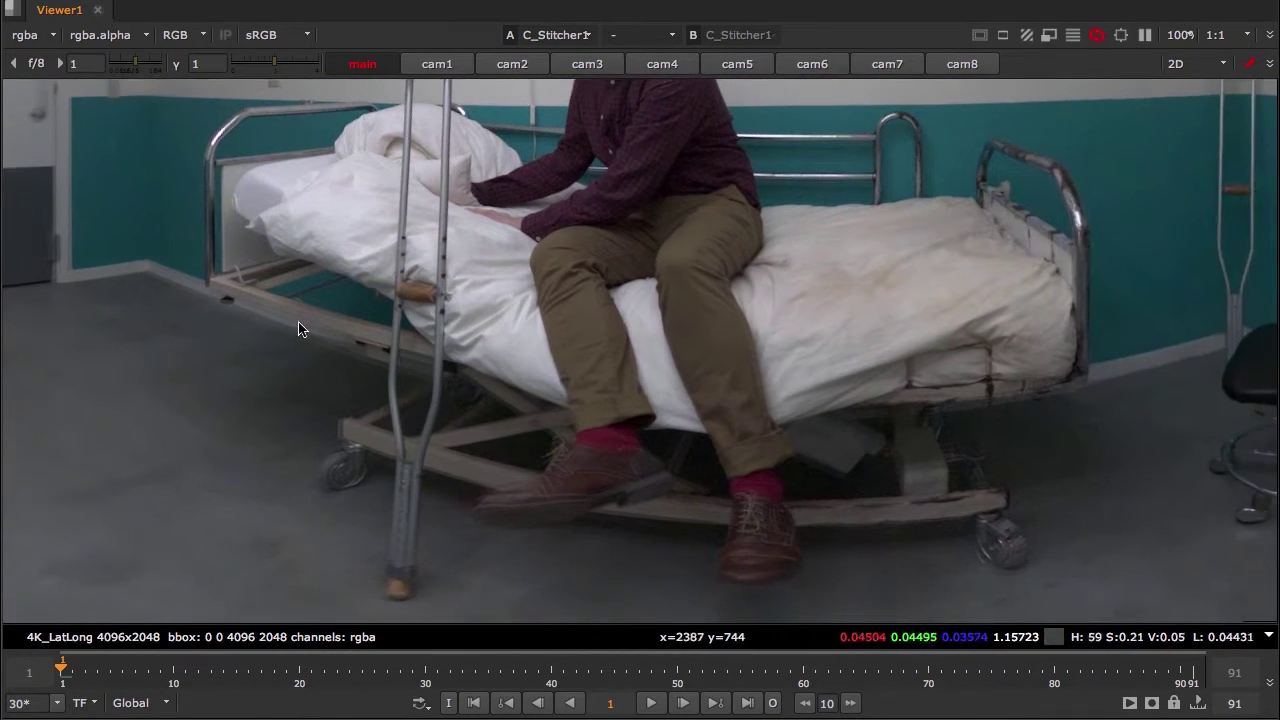
pyautogui.moveTo(650, 441); pyautogui.dragTo(142, 496, button='middle')
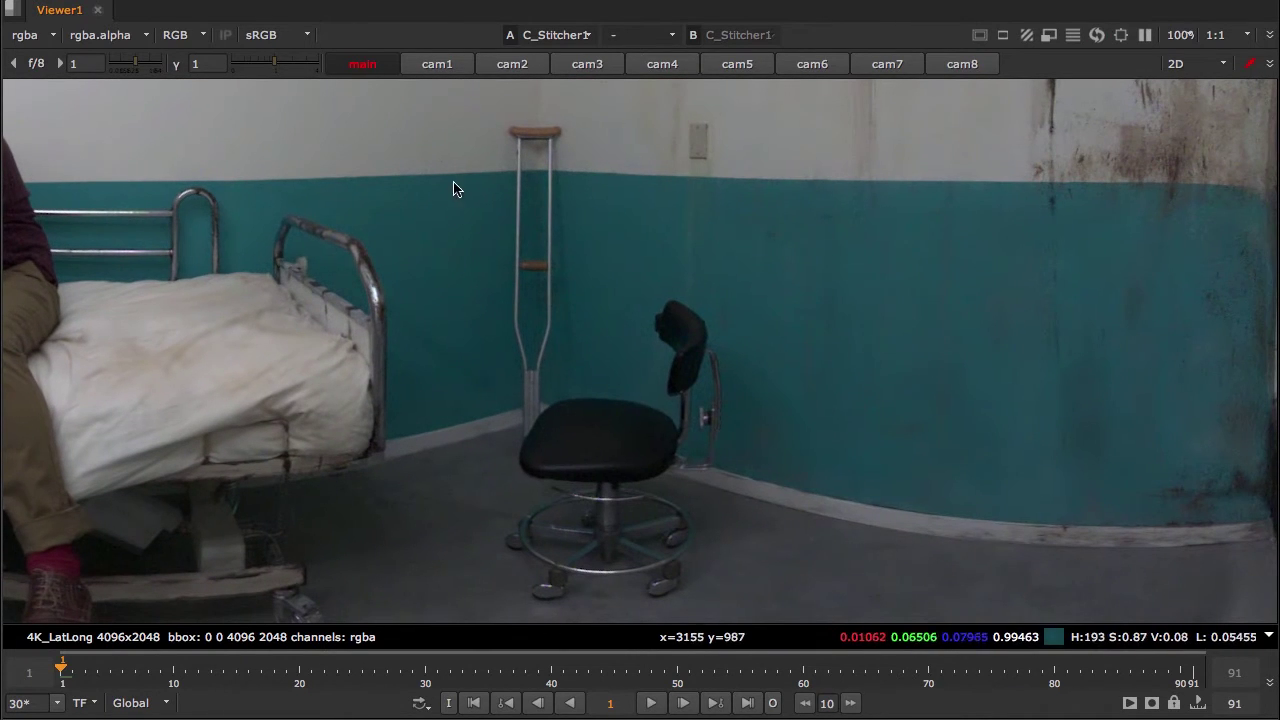
pyautogui.moveTo(776, 381); pyautogui.dragTo(682, 321, button='middle')
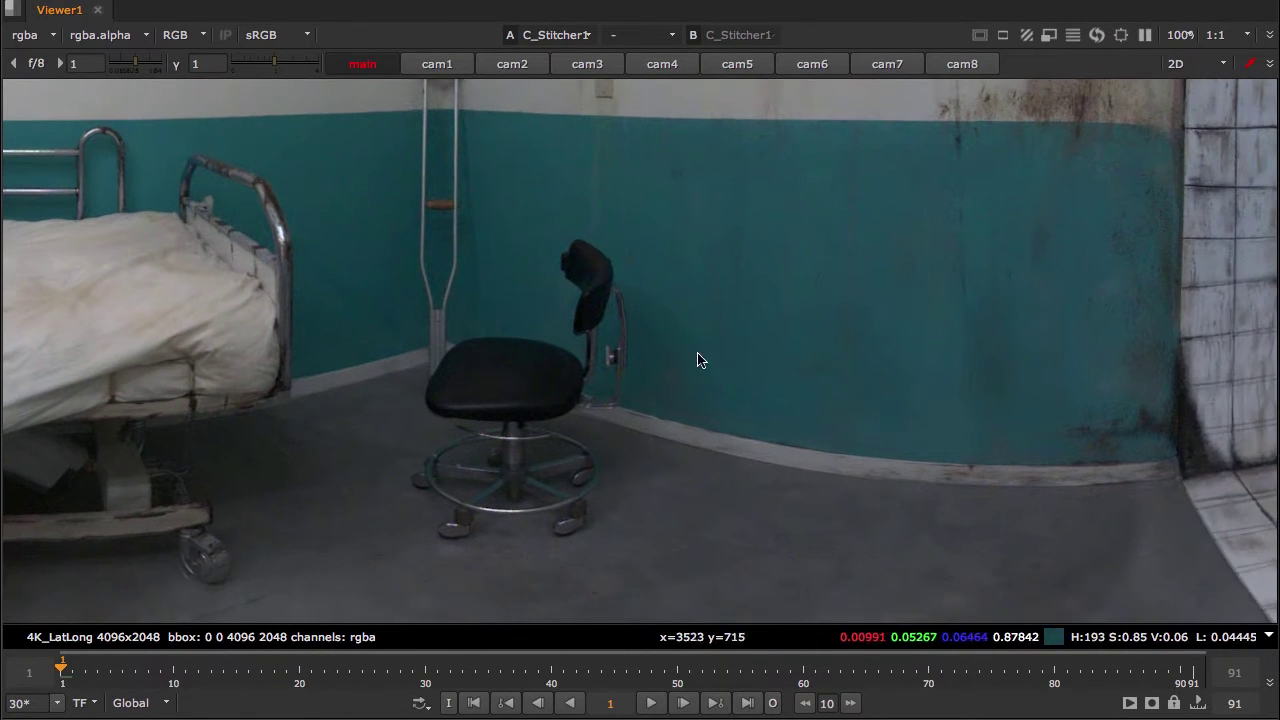
pyautogui.scroll(3, 592, 290)
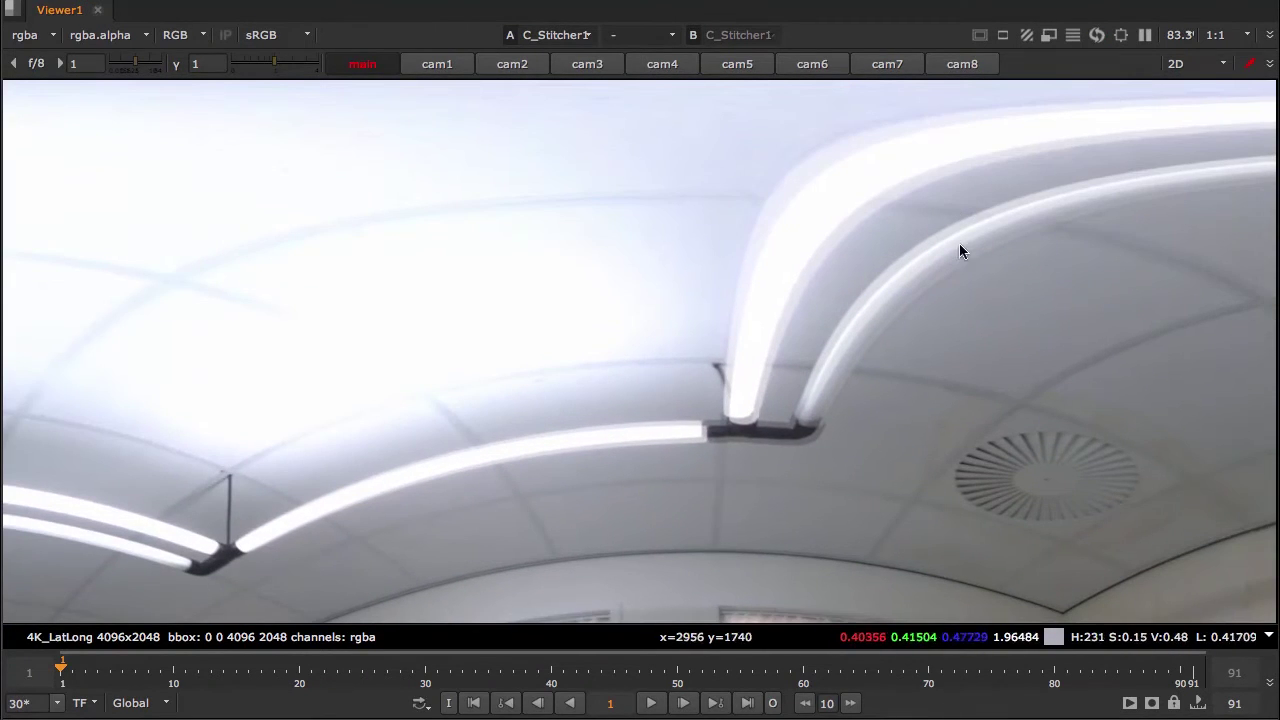
pyautogui.moveTo(776, 279); pyautogui.dragTo(839, 207, button='middle')
pyautogui.moveTo(509, 471); pyautogui.dragTo(891, 329, button='middle')
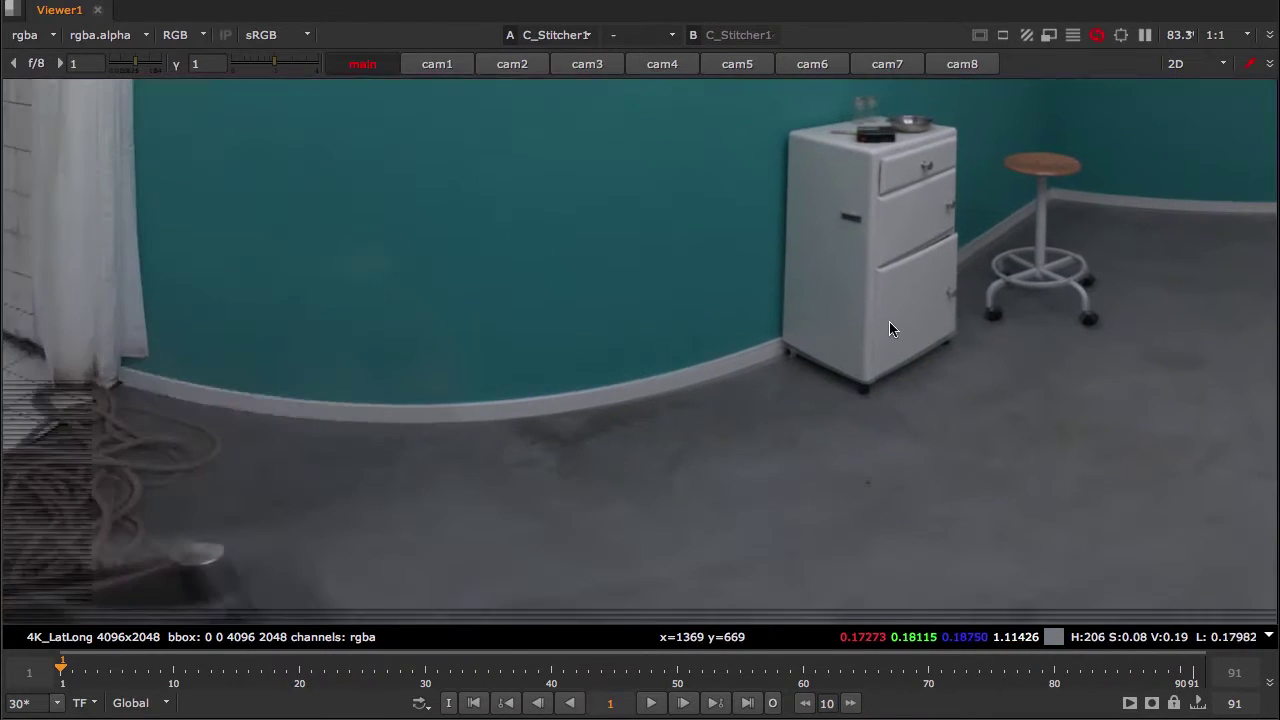
pyautogui.moveTo(810, 363); pyautogui.dragTo(1114, 283, button='middle')
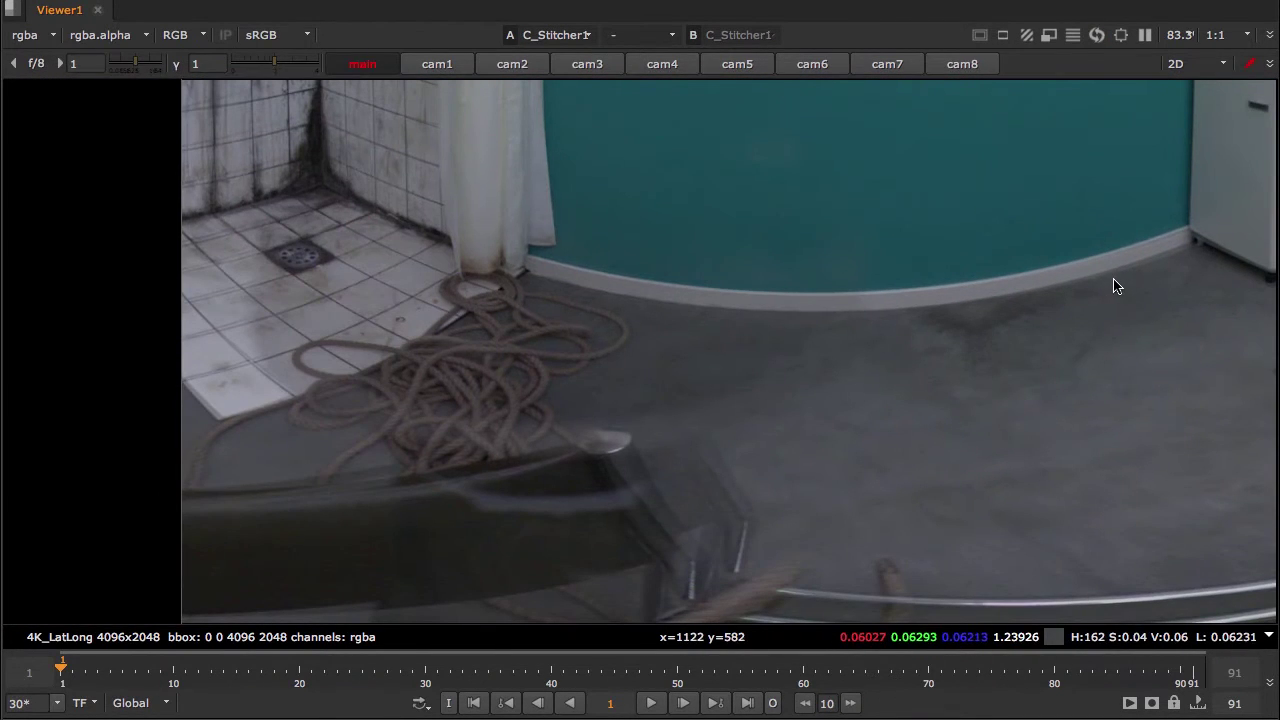
# Inspect the shower, rope, curtain, teal wall and cabinet areas of the stitched panorama up close.
pyautogui.moveTo(1152, 338); pyautogui.dragTo(844, 496, button='middle')
pyautogui.scroll(-1, 844, 496)
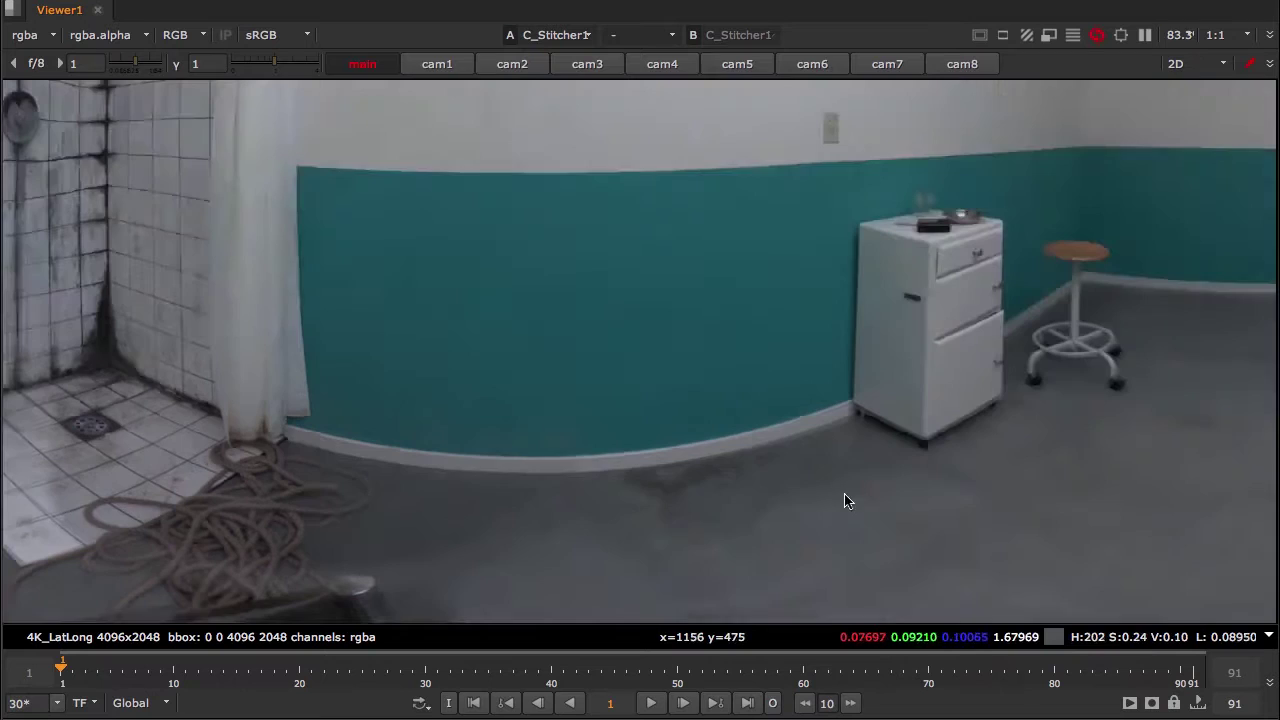
pyautogui.moveTo(818, 240); pyautogui.dragTo(913, 480, button='middle')
pyautogui.moveTo(998, 211); pyautogui.dragTo(701, 398, button='middle')
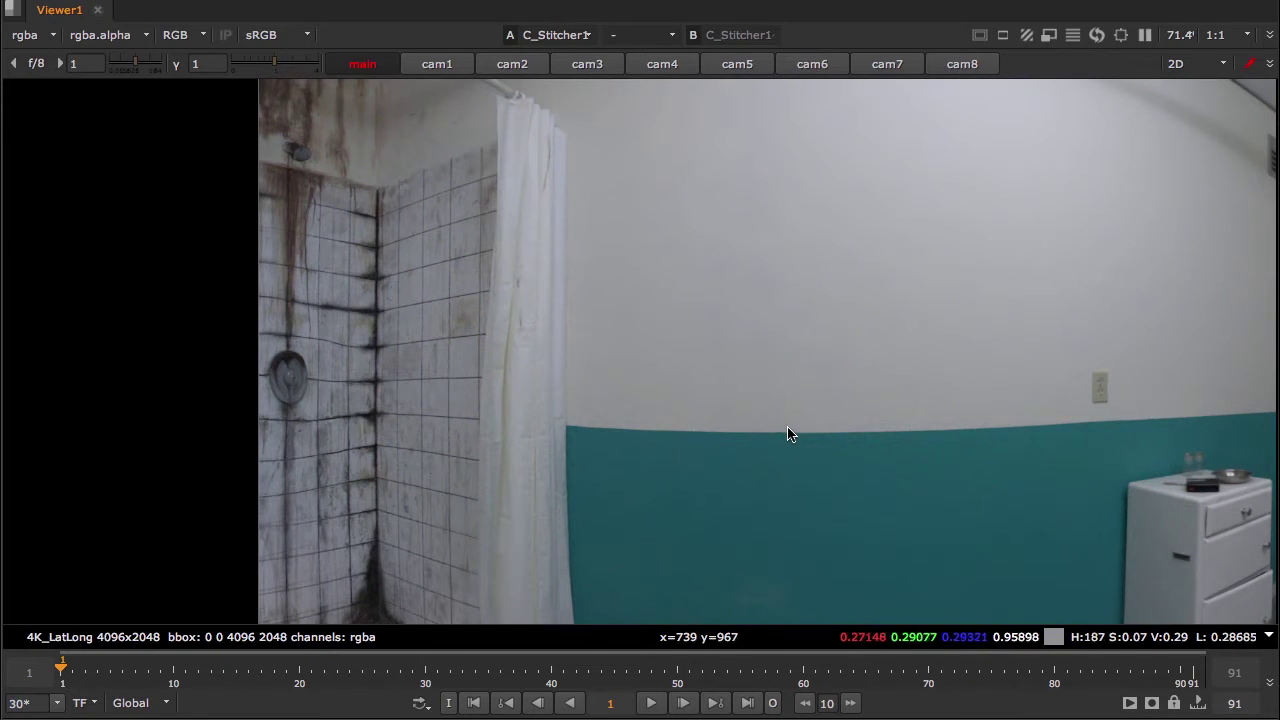
pyautogui.press('f')
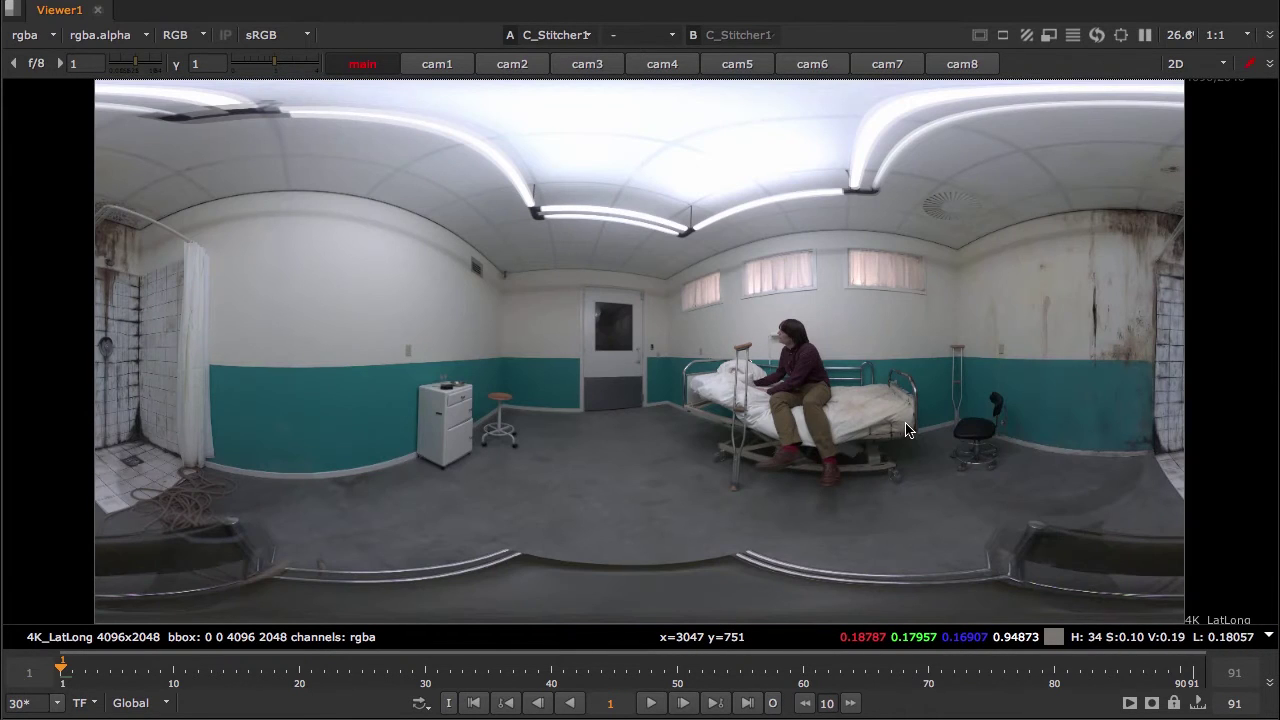
# Rotate the camera solver's panorama horizontally until the person on the bed sits in the middle, and close its properties.
pyautogui.press('space')
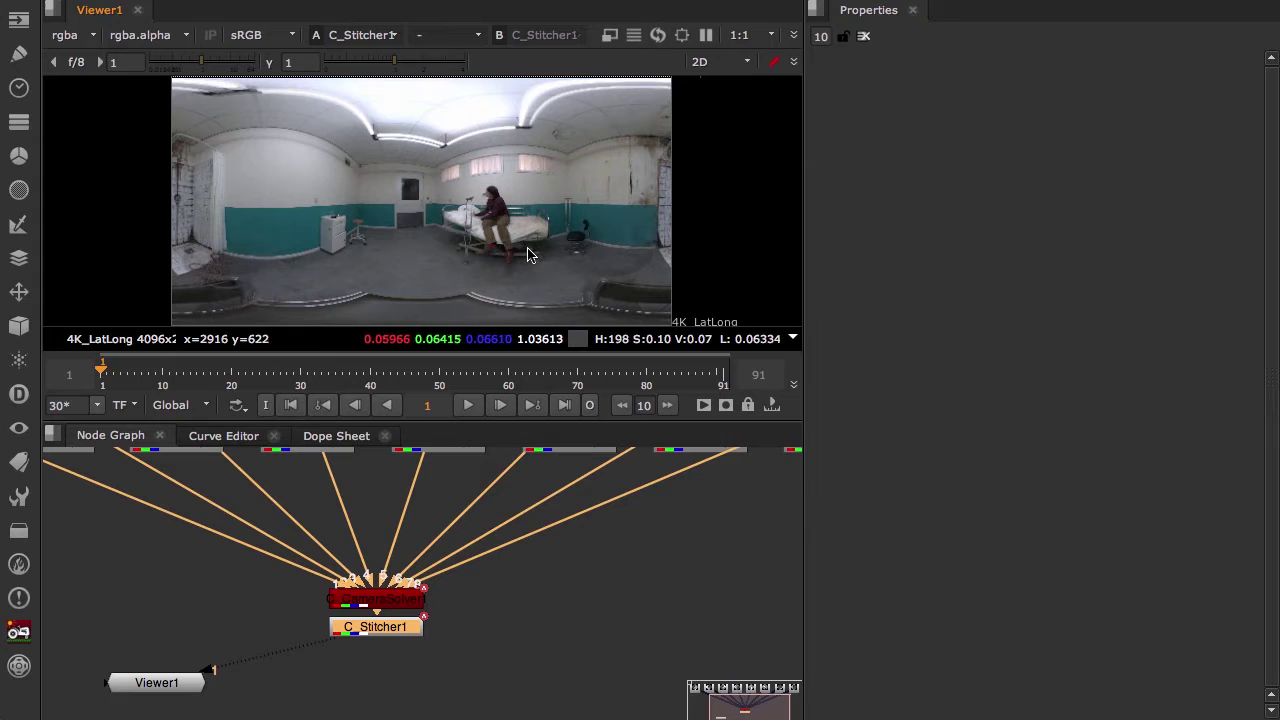
pyautogui.doubleClick(410, 600)
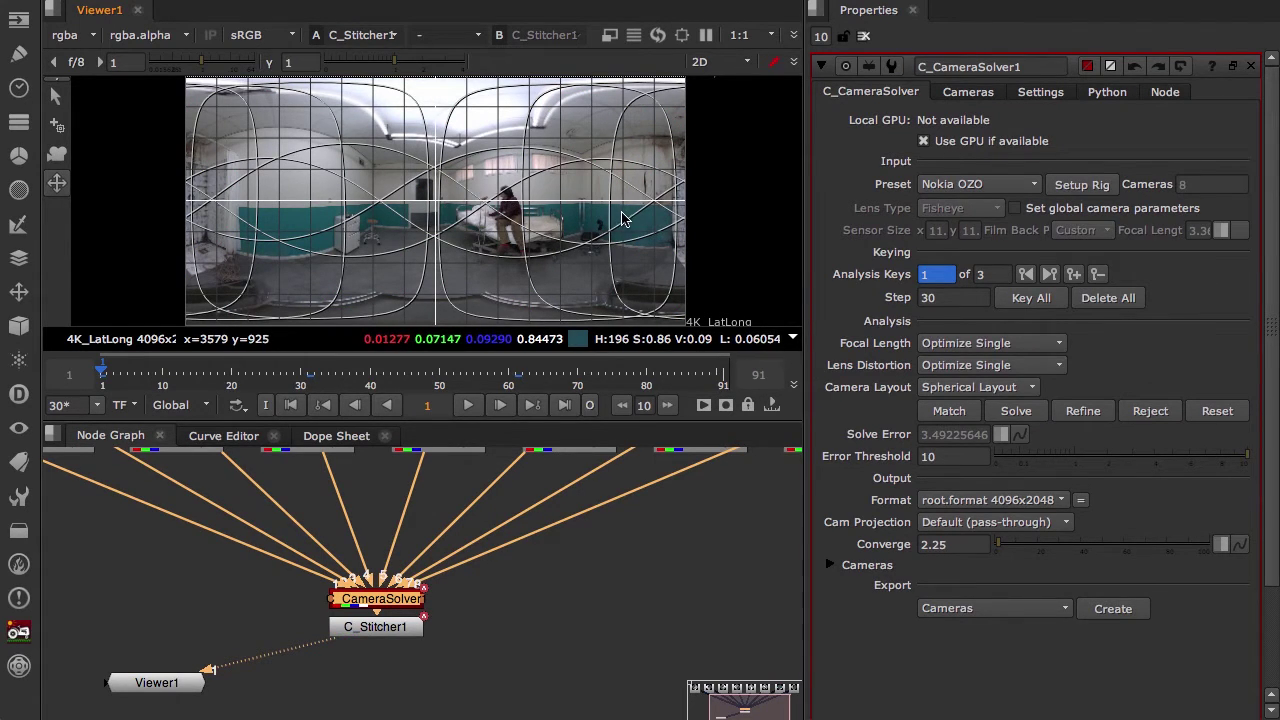
pyautogui.hotkey('ctrl', 'z')
pyautogui.moveTo(614, 213); pyautogui.dragTo(530, 213)
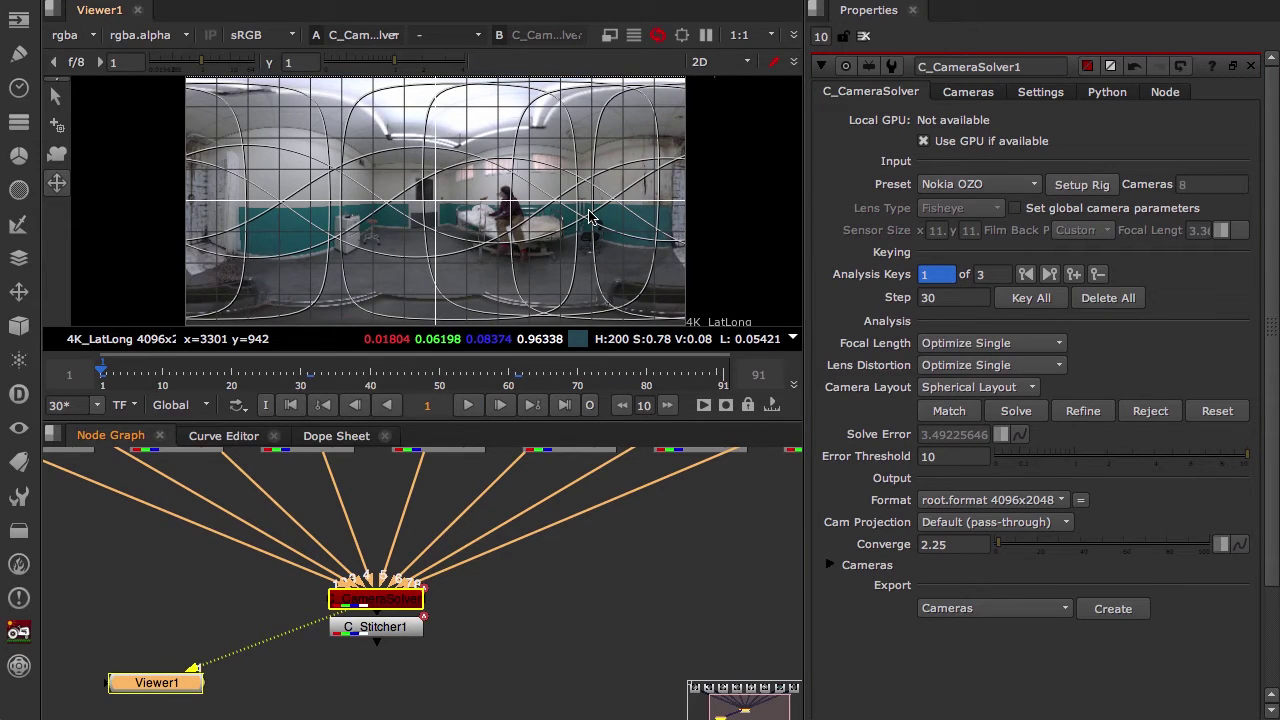
pyautogui.moveTo(589, 210); pyautogui.dragTo(540, 210)
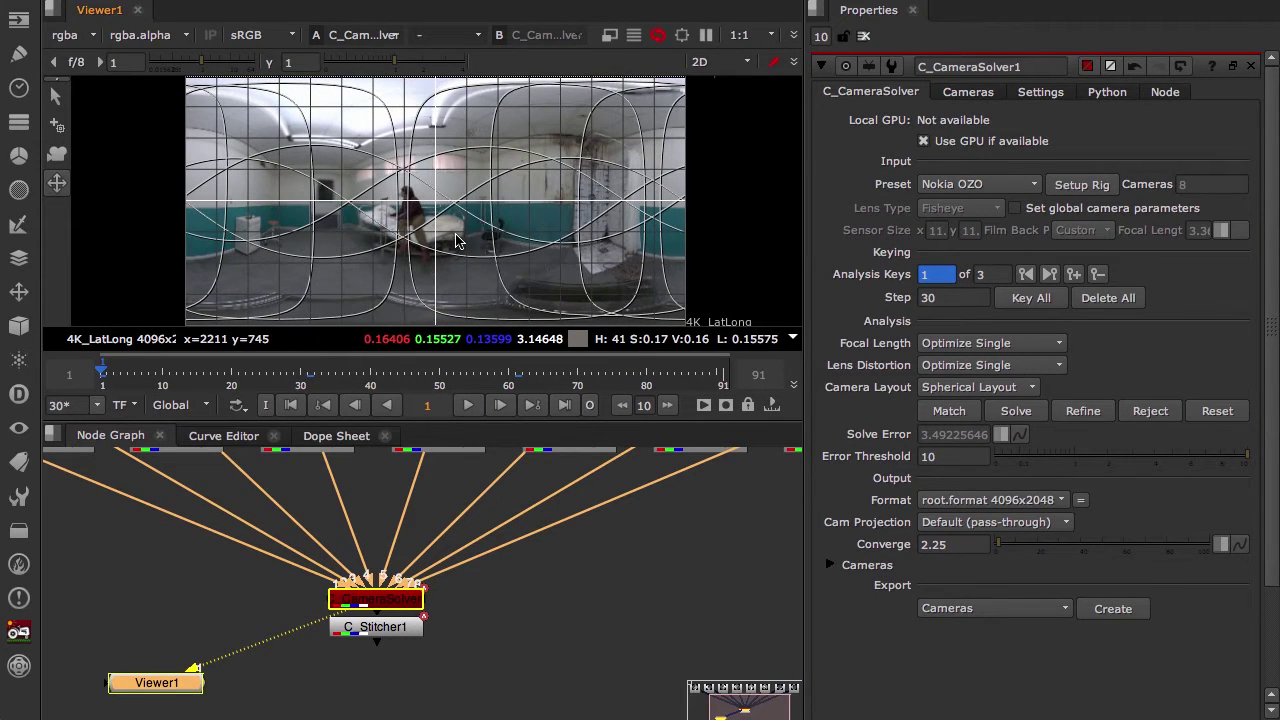
pyautogui.moveTo(456, 241)
pyautogui.mouseDown()
pyautogui.moveTo(503, 239)
pyautogui.moveTo(474, 229)
pyautogui.mouseUp()
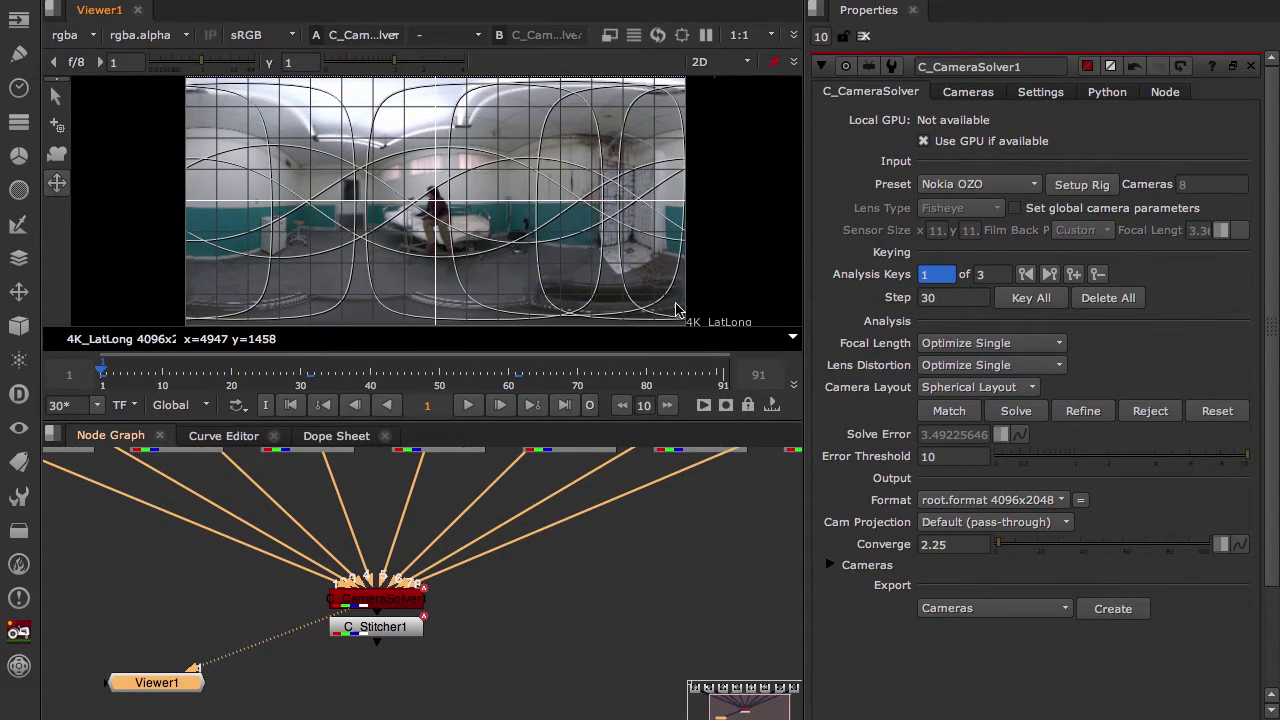
pyautogui.click(864, 40)
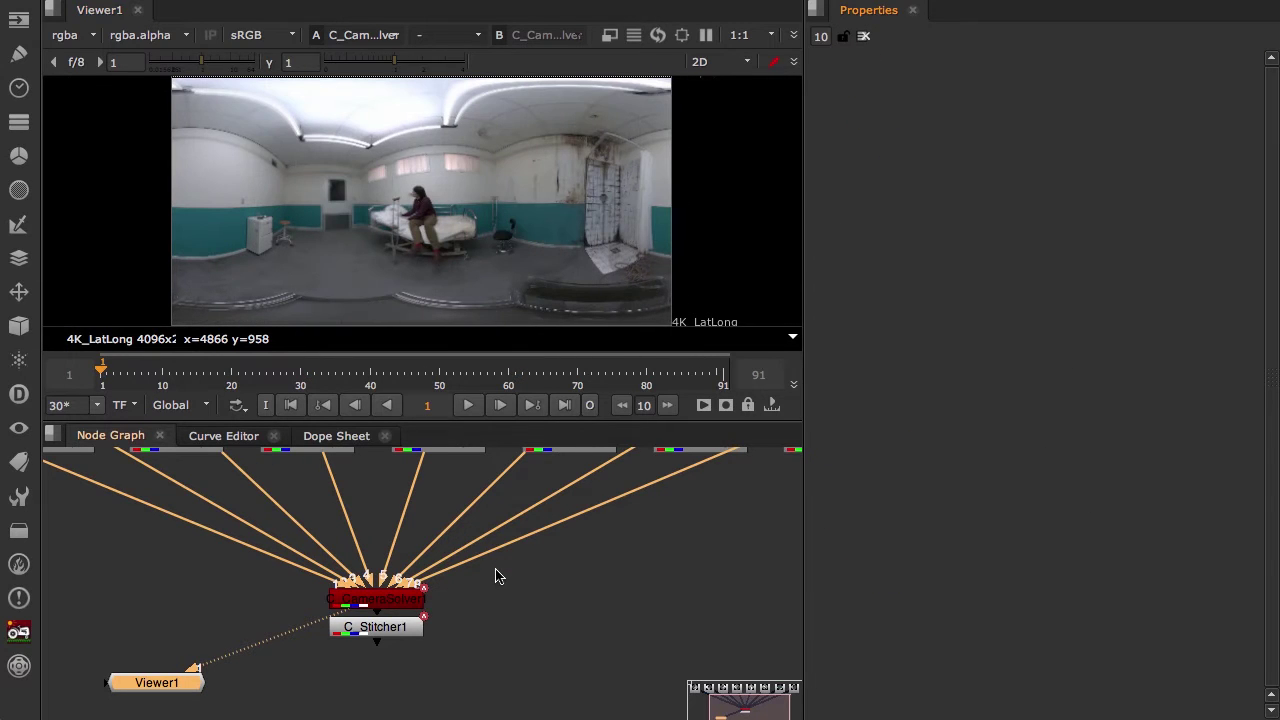
# View the C_Stitcher1 output enlarged and compare it repeatedly with the camera solver's unstitched panorama.
pyautogui.click(374, 628)
pyautogui.press('1')
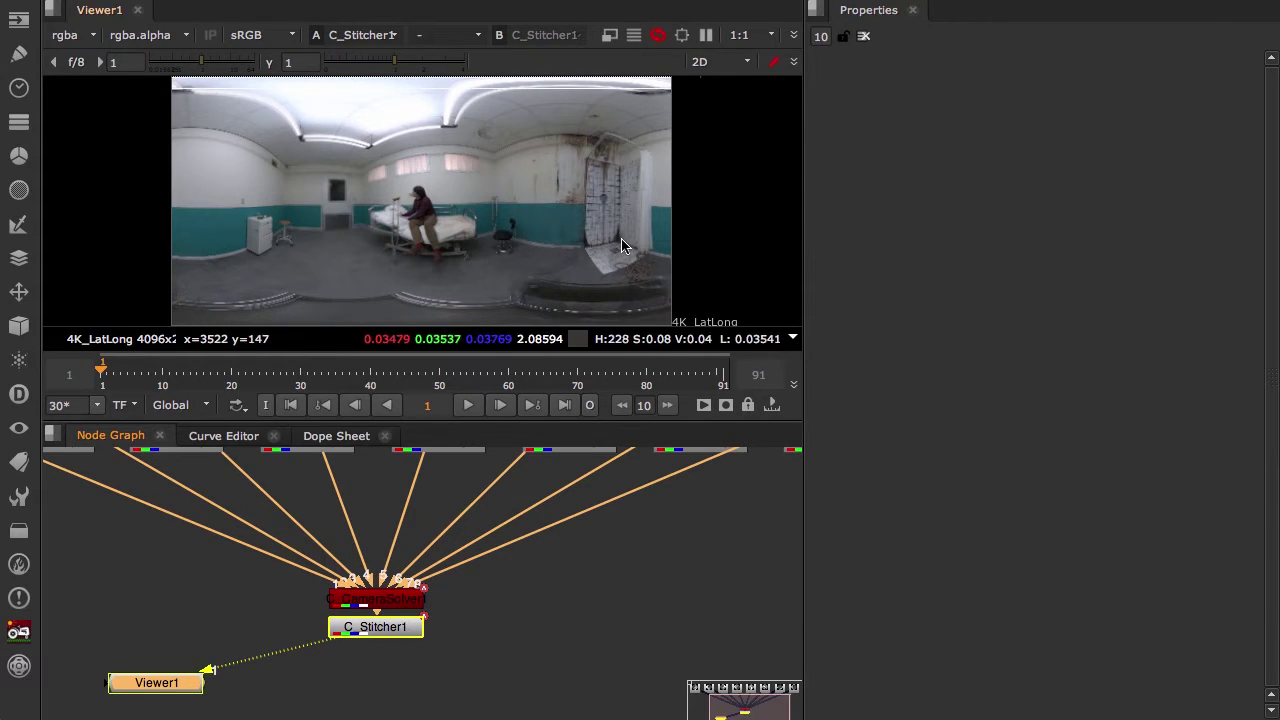
pyautogui.press('space')
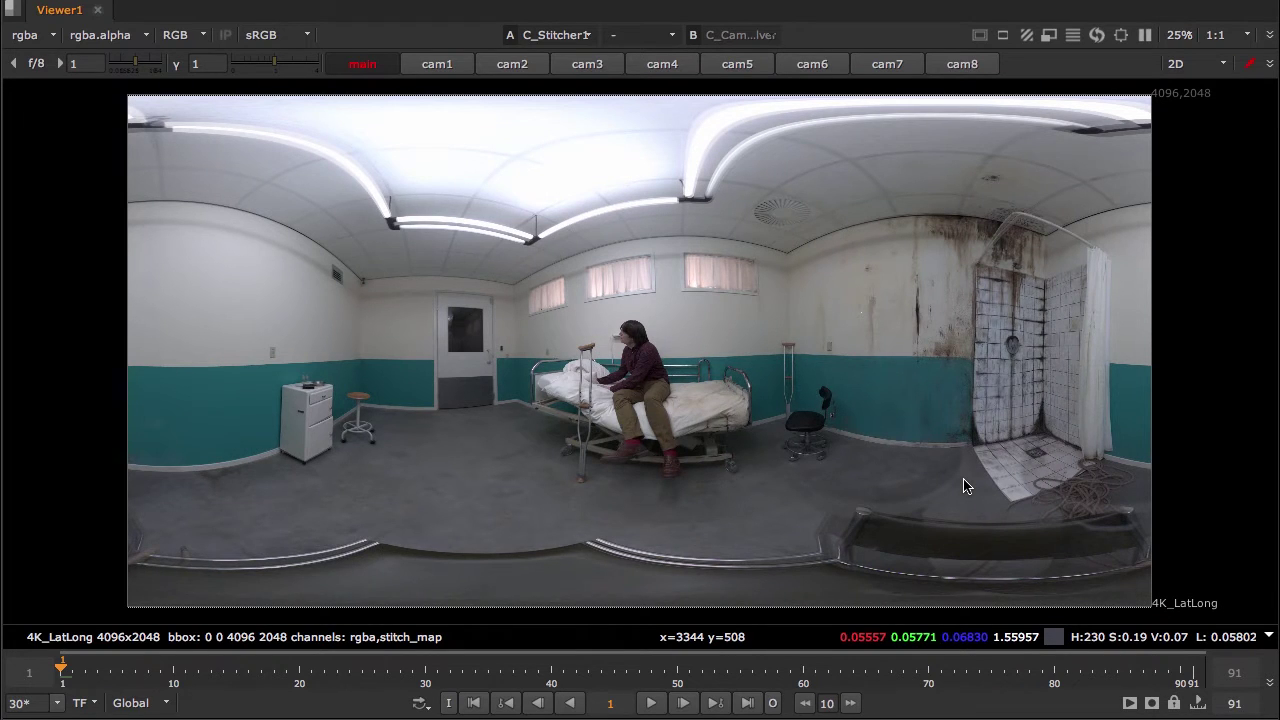
pyautogui.press('1')
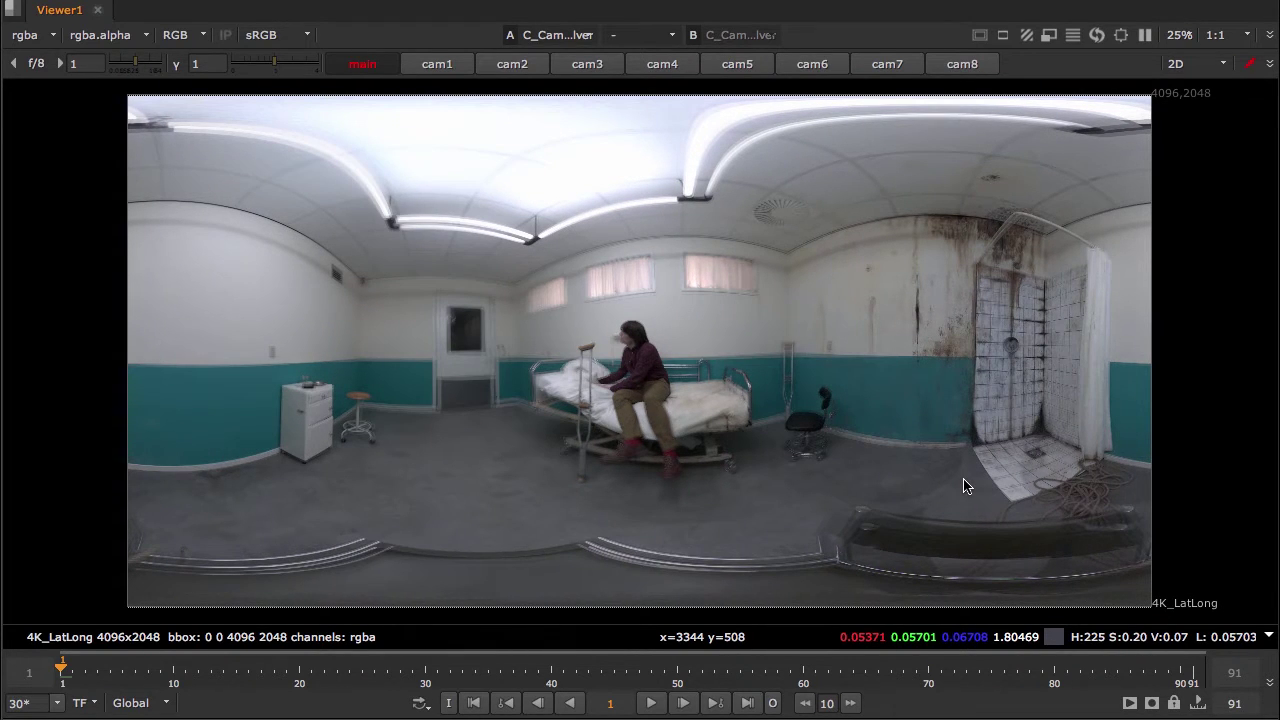
pyautogui.press('2')
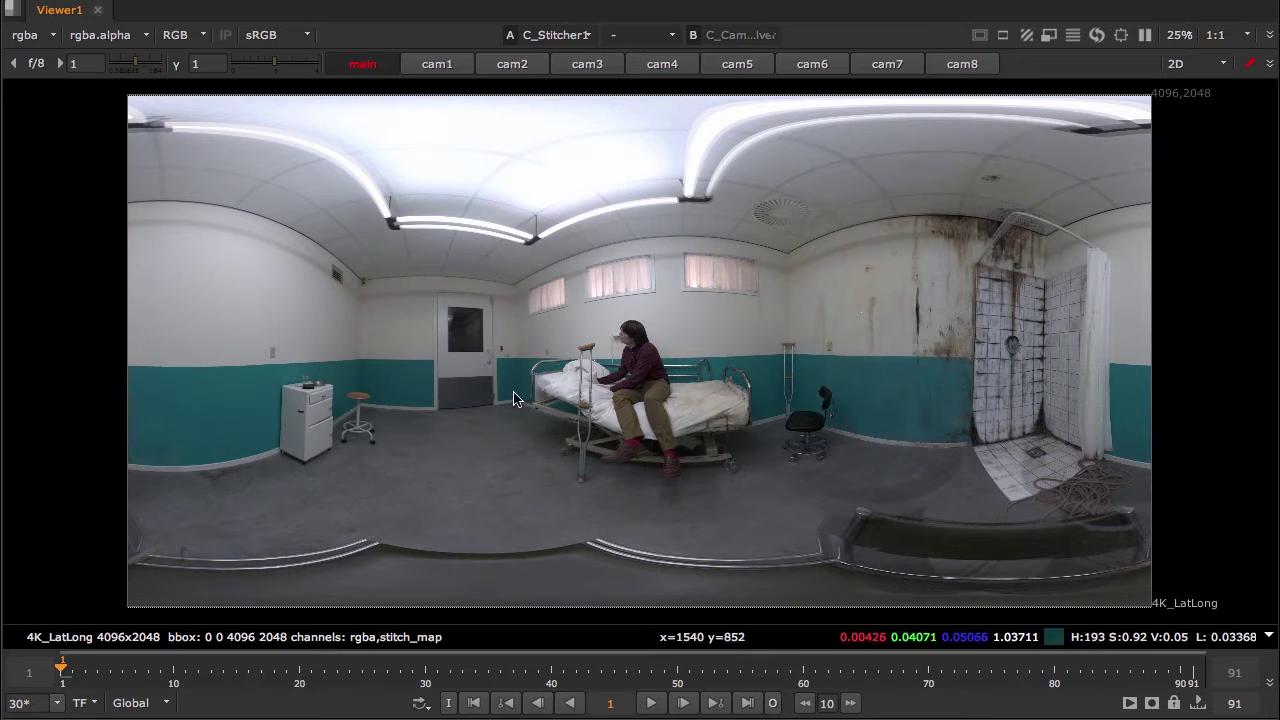
pyautogui.press('1')
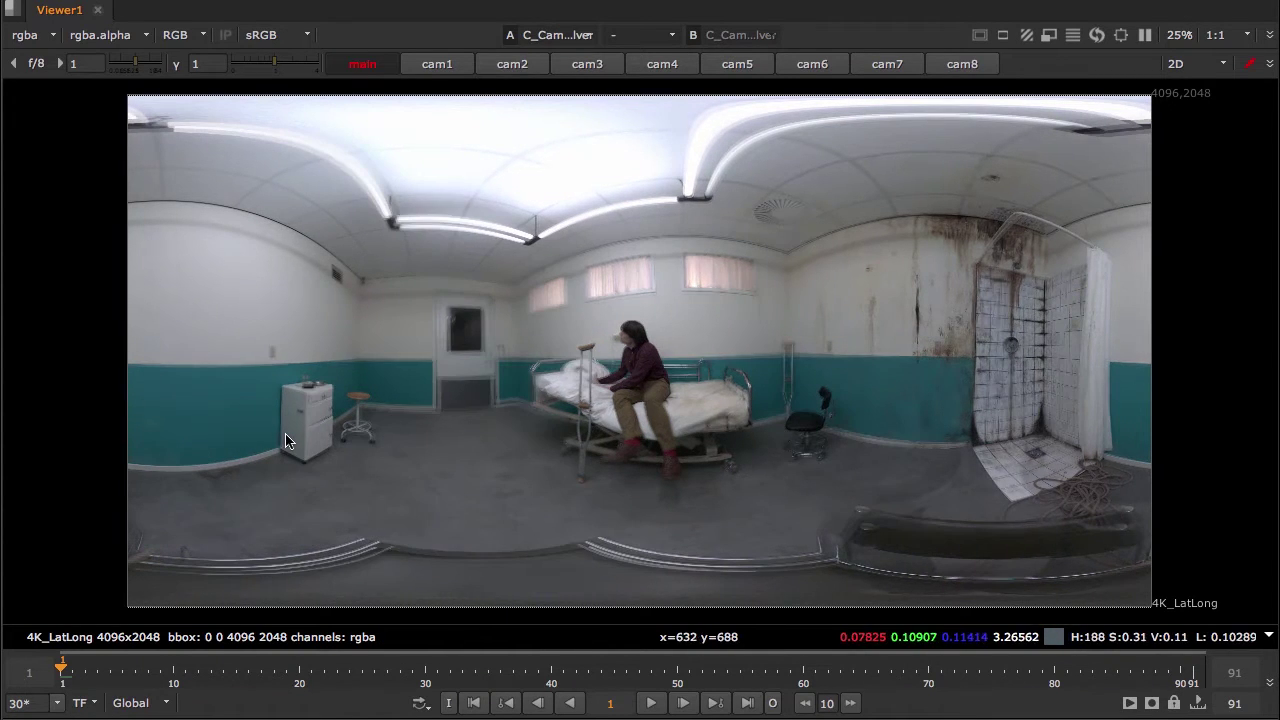
pyautogui.press('2')
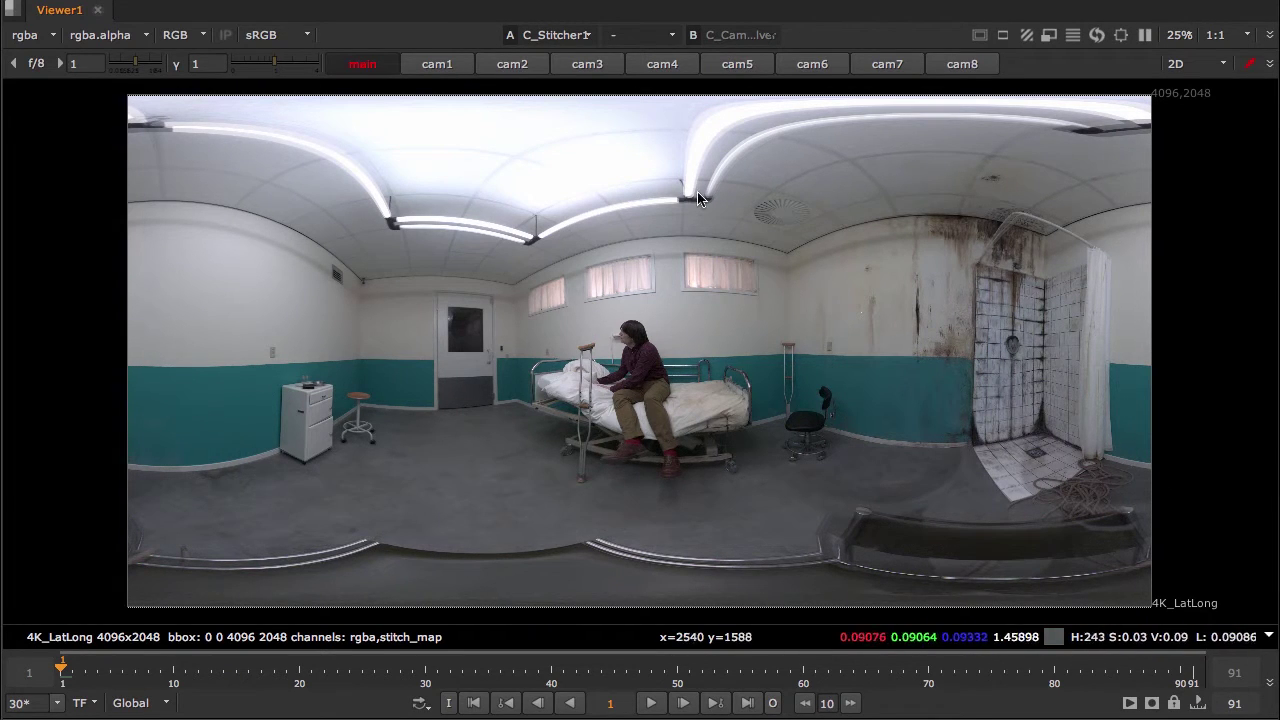
# Check the stitcher's individual warped views from cam1 to cam8 and return to the main view.
pyautogui.click(451, 66)
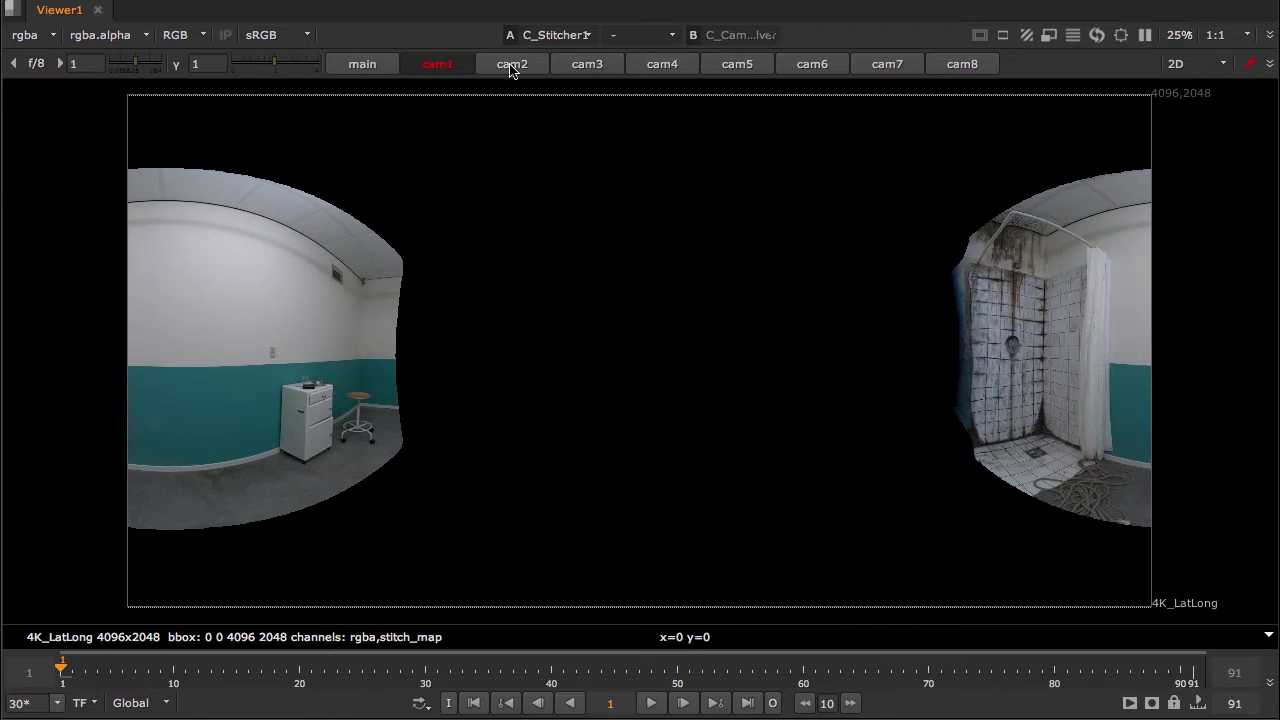
pyautogui.click(511, 65)
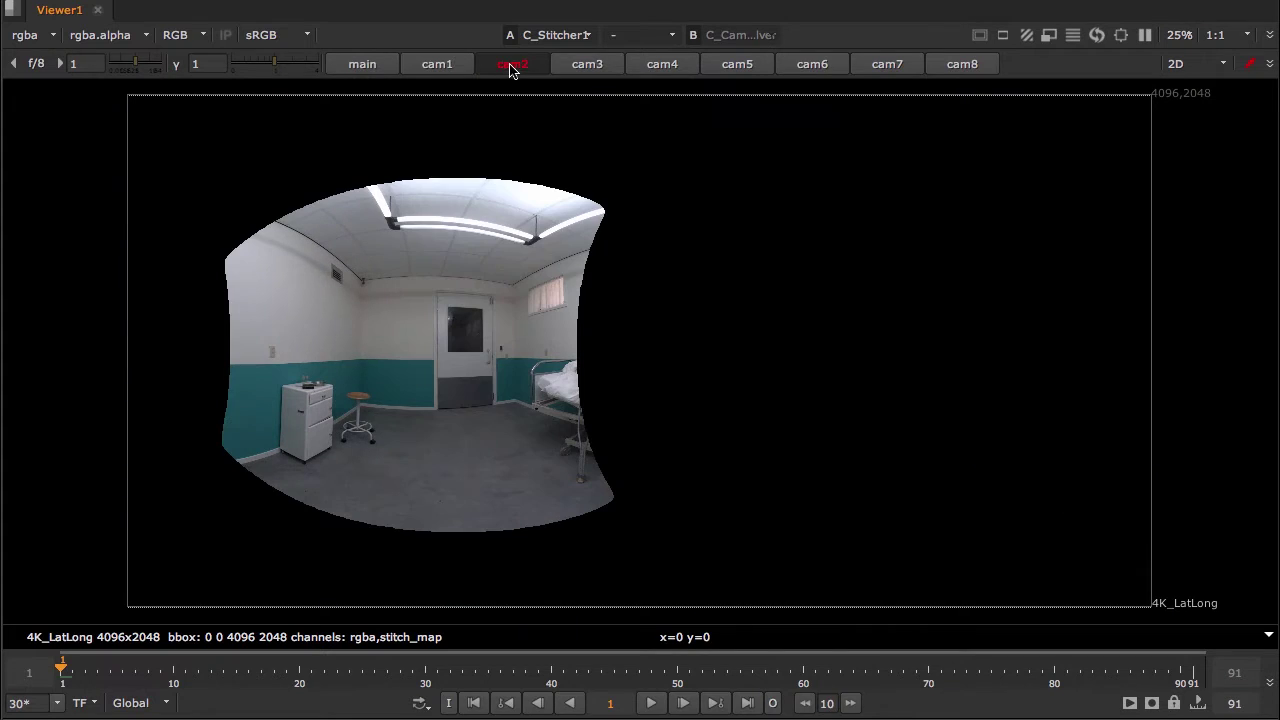
pyautogui.click(587, 66)
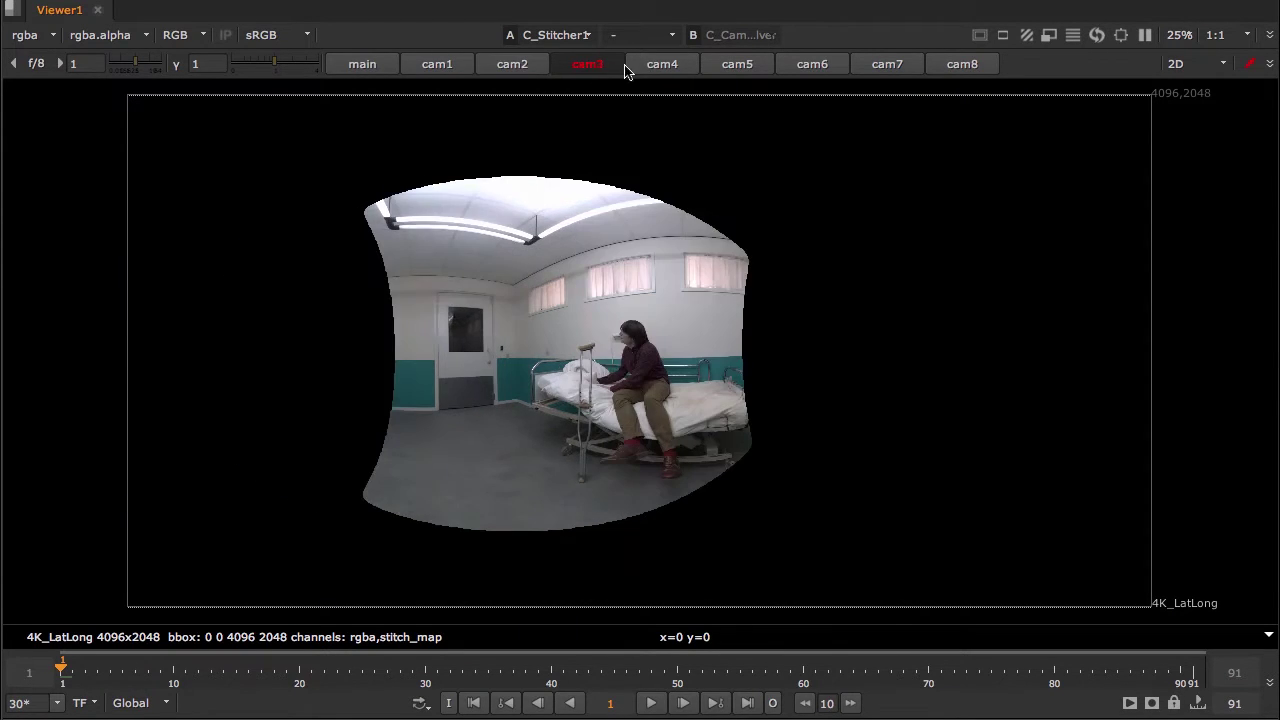
pyautogui.click(655, 66)
pyautogui.click(742, 66)
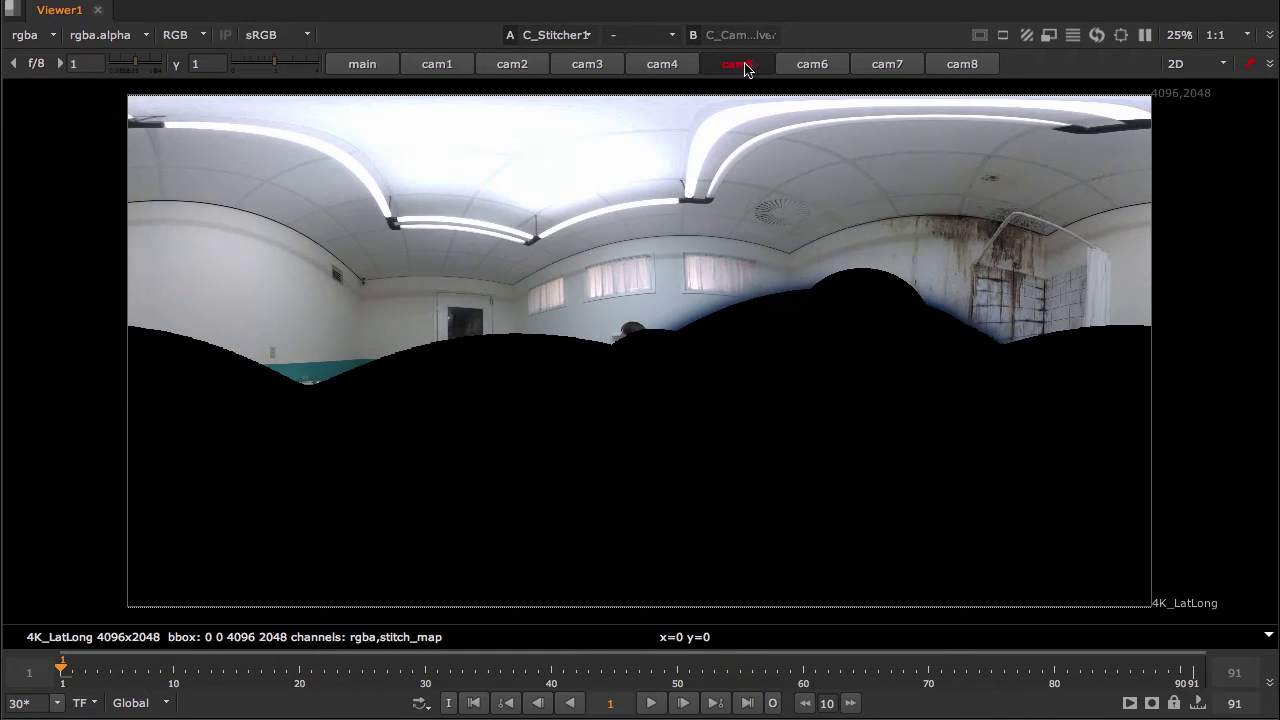
pyautogui.click(798, 66)
pyautogui.click(886, 66)
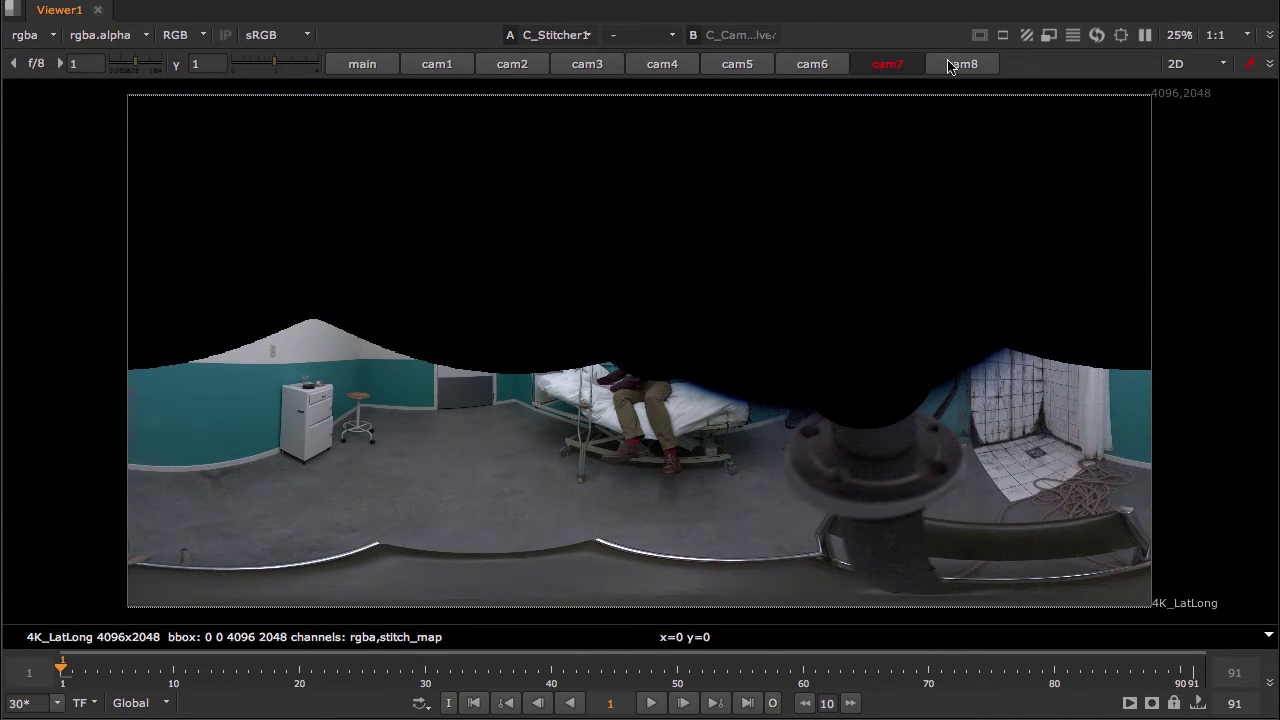
pyautogui.click(951, 66)
pyautogui.click(895, 66)
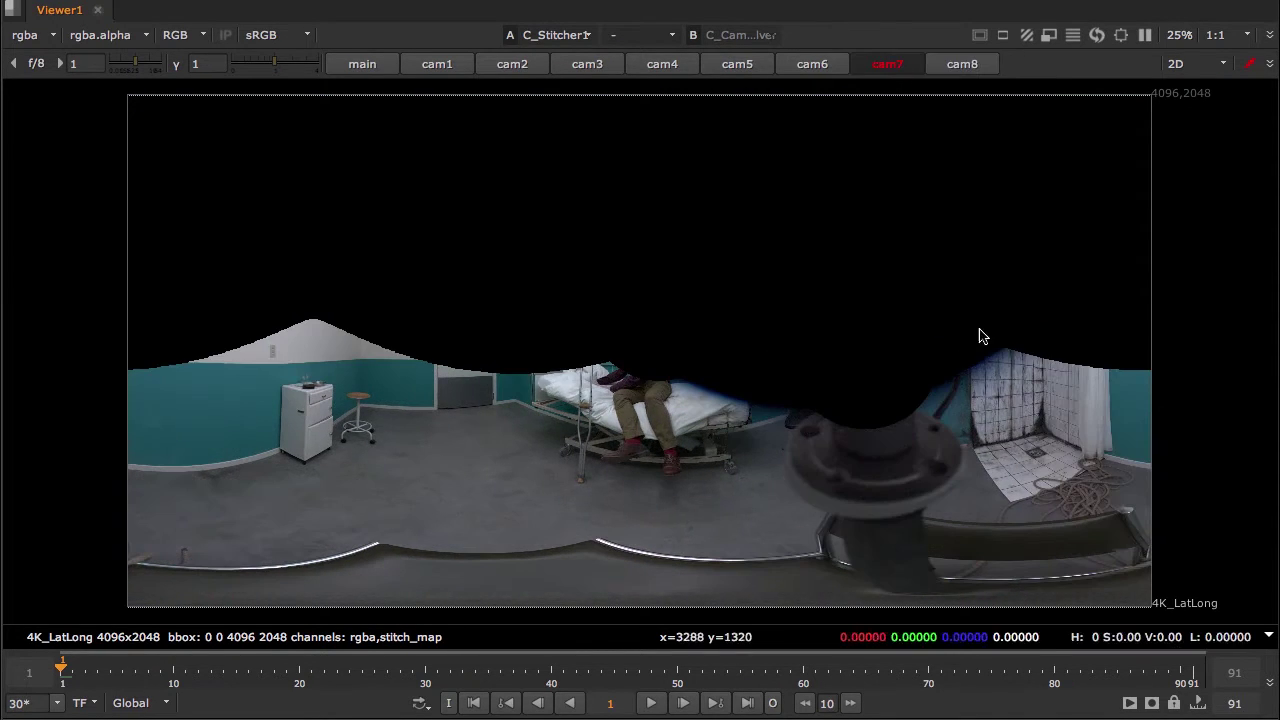
pyautogui.click(952, 64)
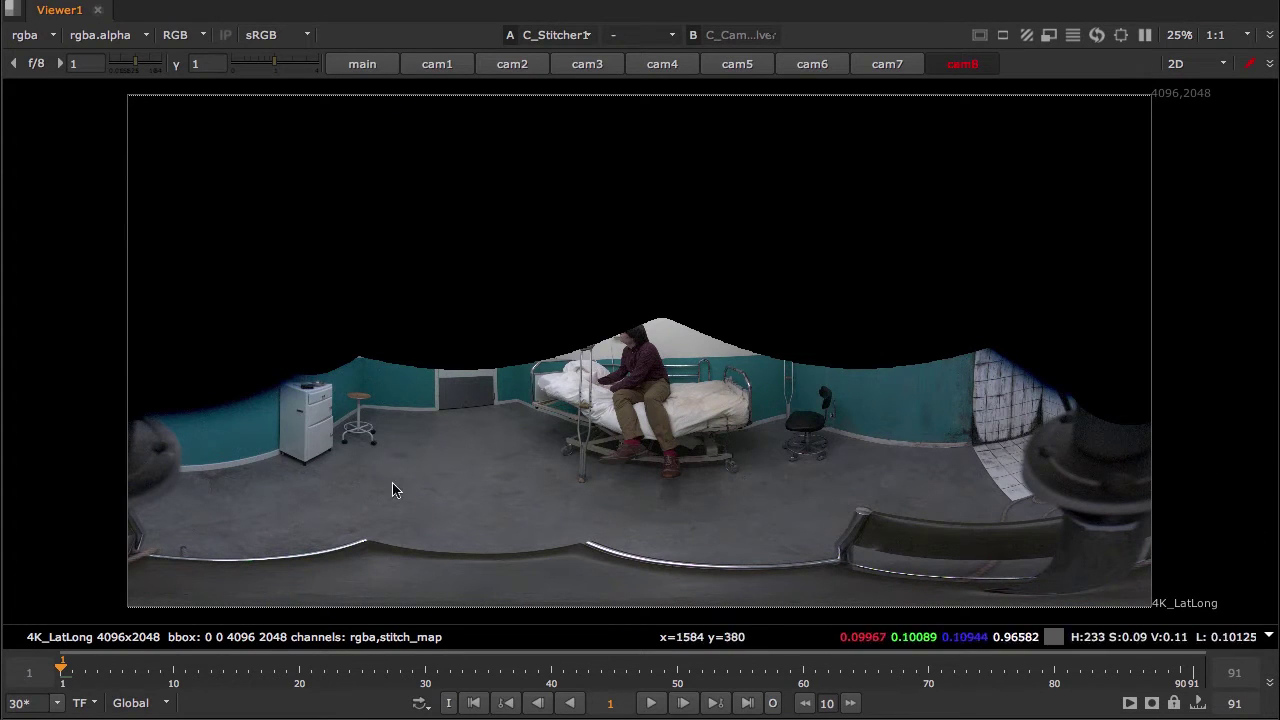
pyautogui.press("'")
# Move the C_Stitcher1 node well below the camera solver in the node graph and deselect it.
pyautogui.press('space')
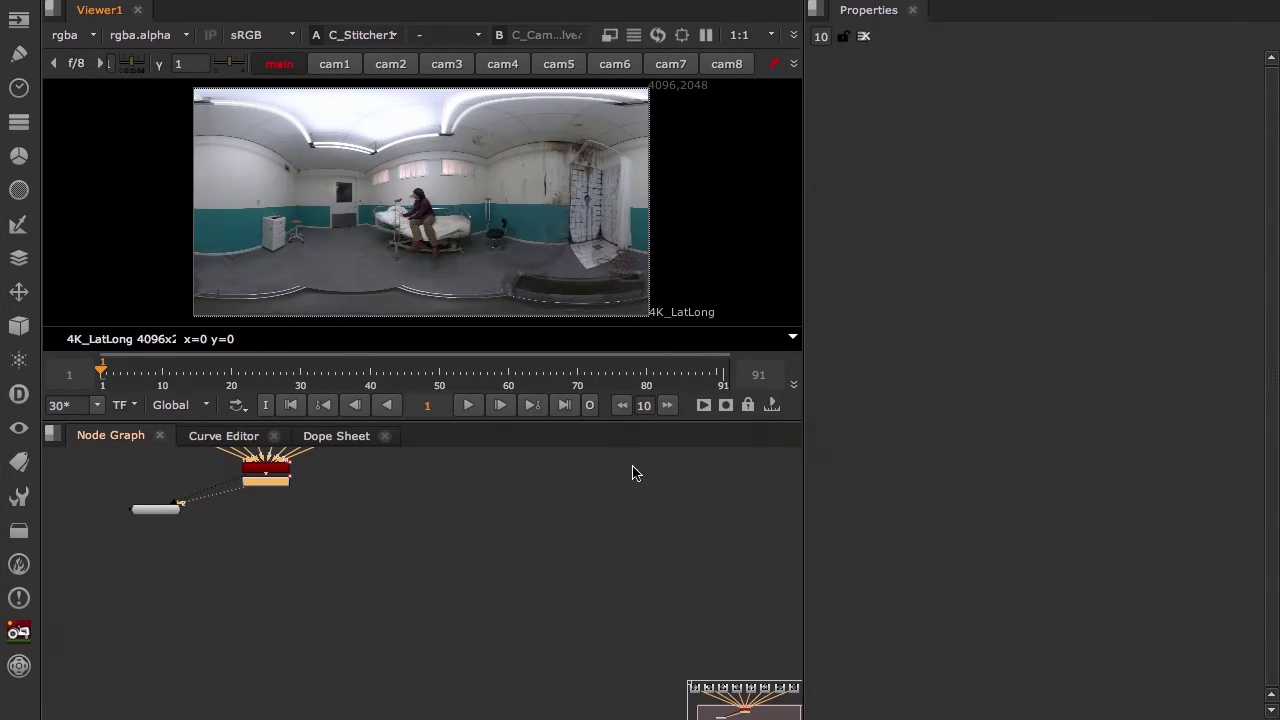
pyautogui.moveTo(263, 493); pyautogui.dragTo(264, 692)
pyautogui.scroll(-2, 305, 645)
pyautogui.moveTo(302, 647); pyautogui.dragTo(315, 615, button='middle')
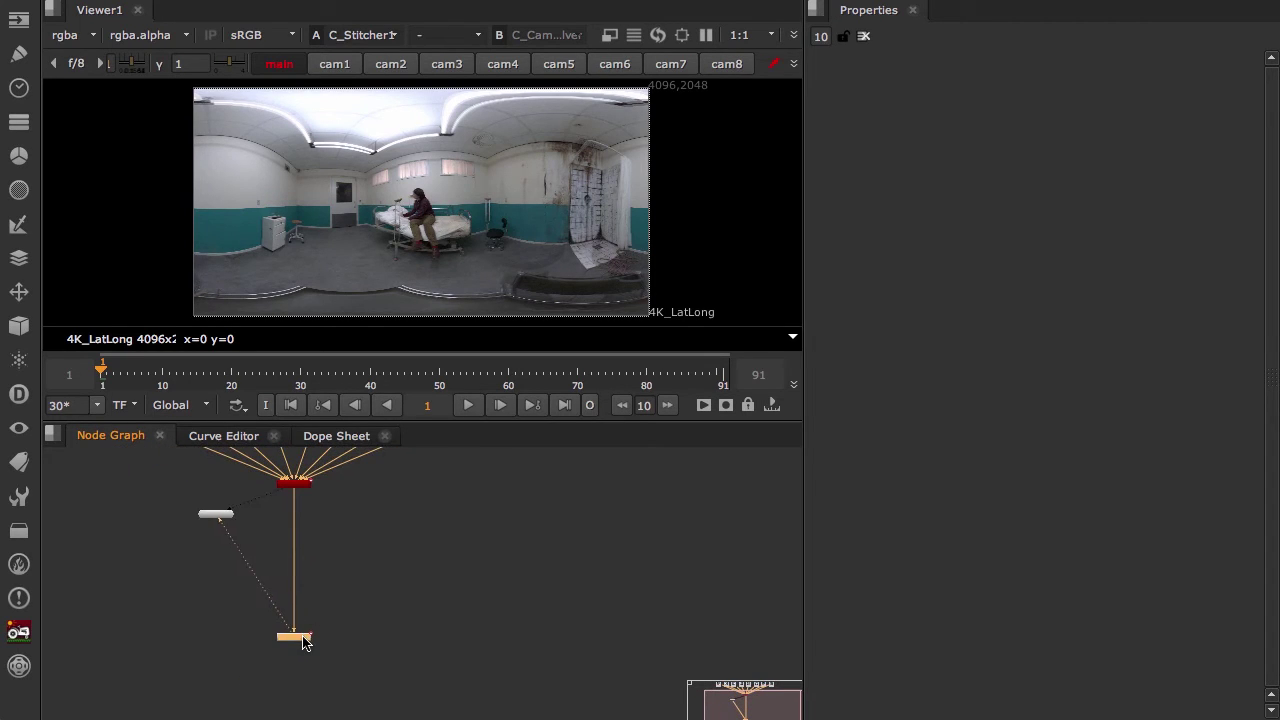
pyautogui.moveTo(304, 643); pyautogui.dragTo(304, 679)
pyautogui.click(410, 556)
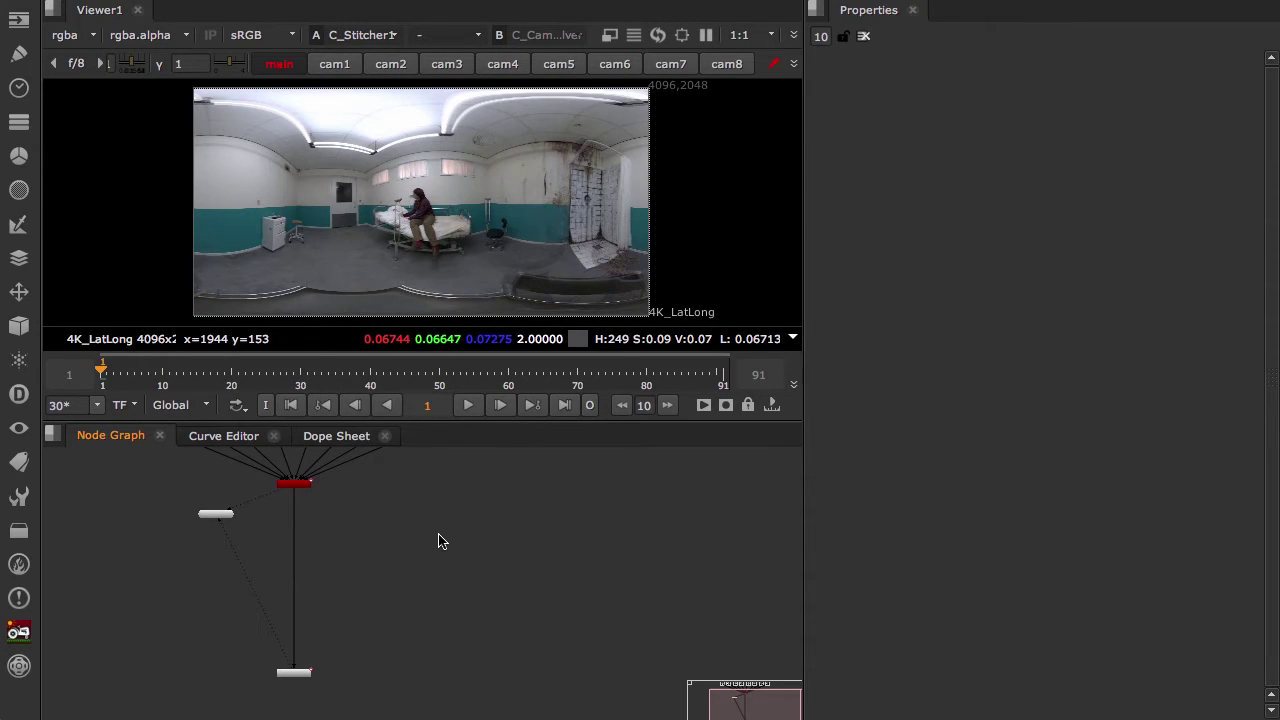
# Add a Dot node to the side of the stitcher branch and connect its input to the camera solver.
pyautogui.scroll(5, 435, 530)
pyautogui.scroll(-3, 429, 515)
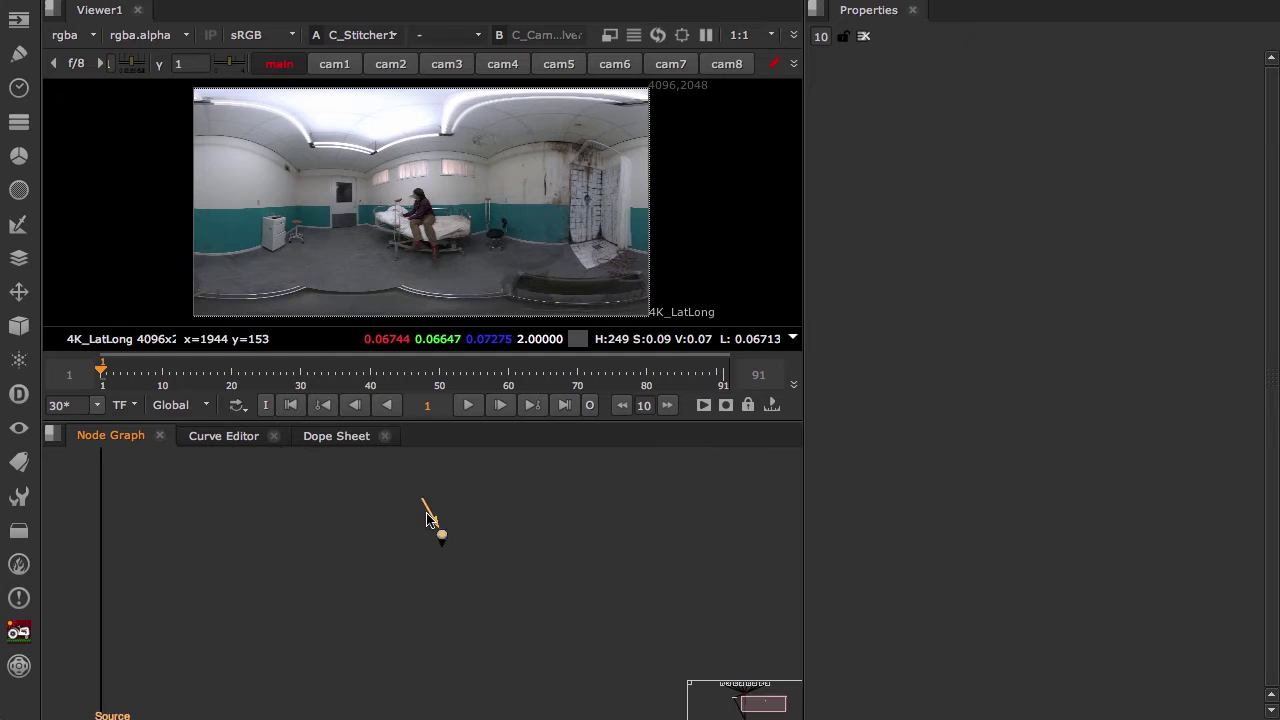
pyautogui.moveTo(425, 508); pyautogui.dragTo(208, 452)
pyautogui.moveTo(317, 481); pyautogui.dragTo(384, 546, button='middle')
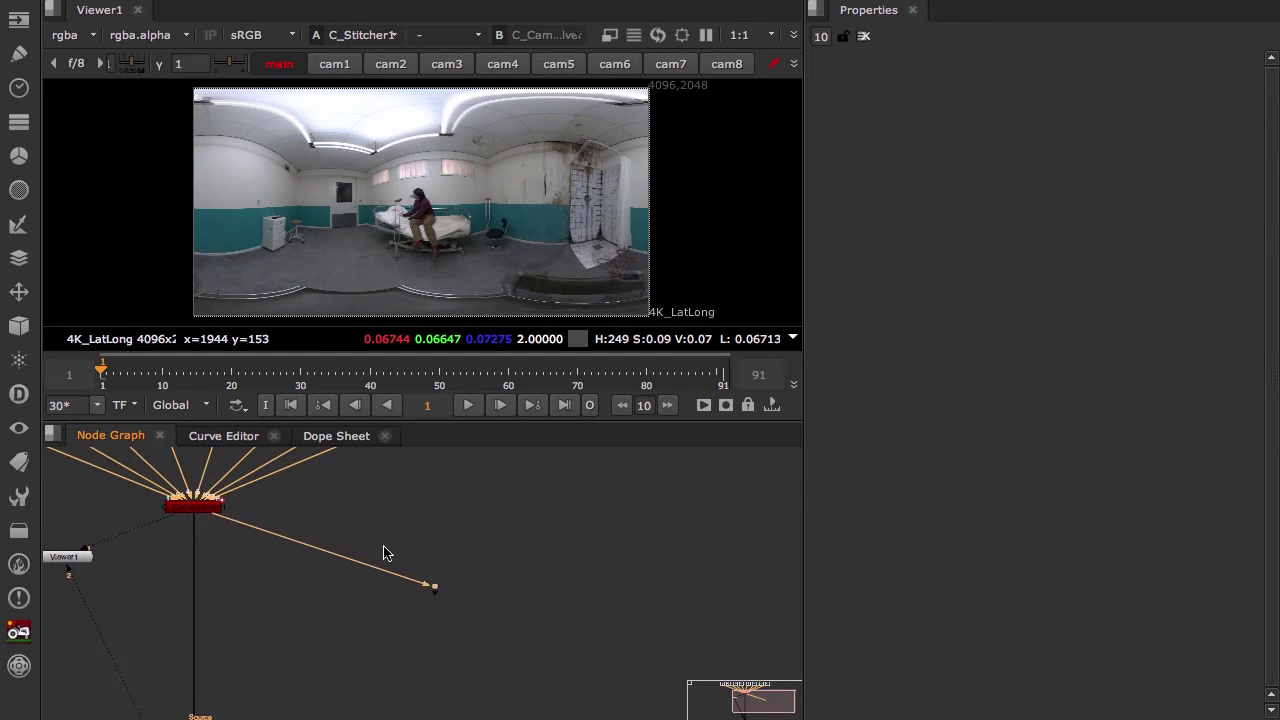
# Export the camera solver's result as Transforms (separate) to generate the per-camera spherical transform nodes.
pyautogui.doubleClick(215, 512)
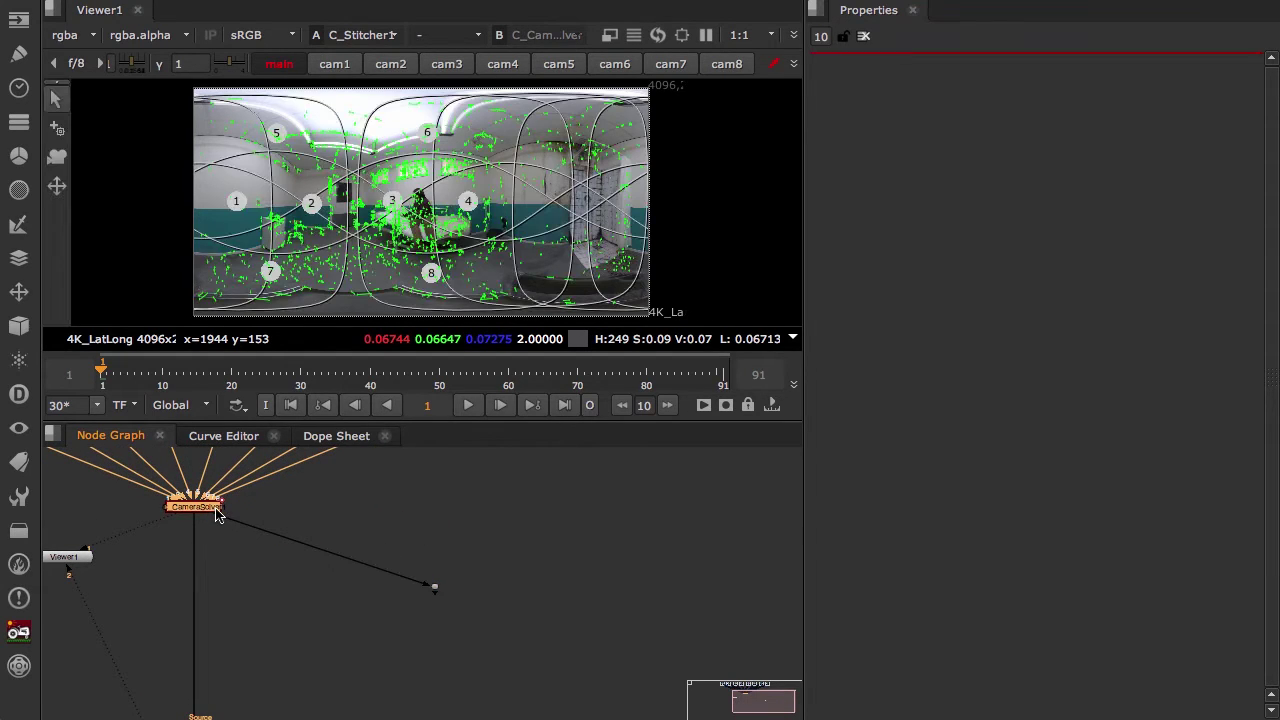
pyautogui.press('f')
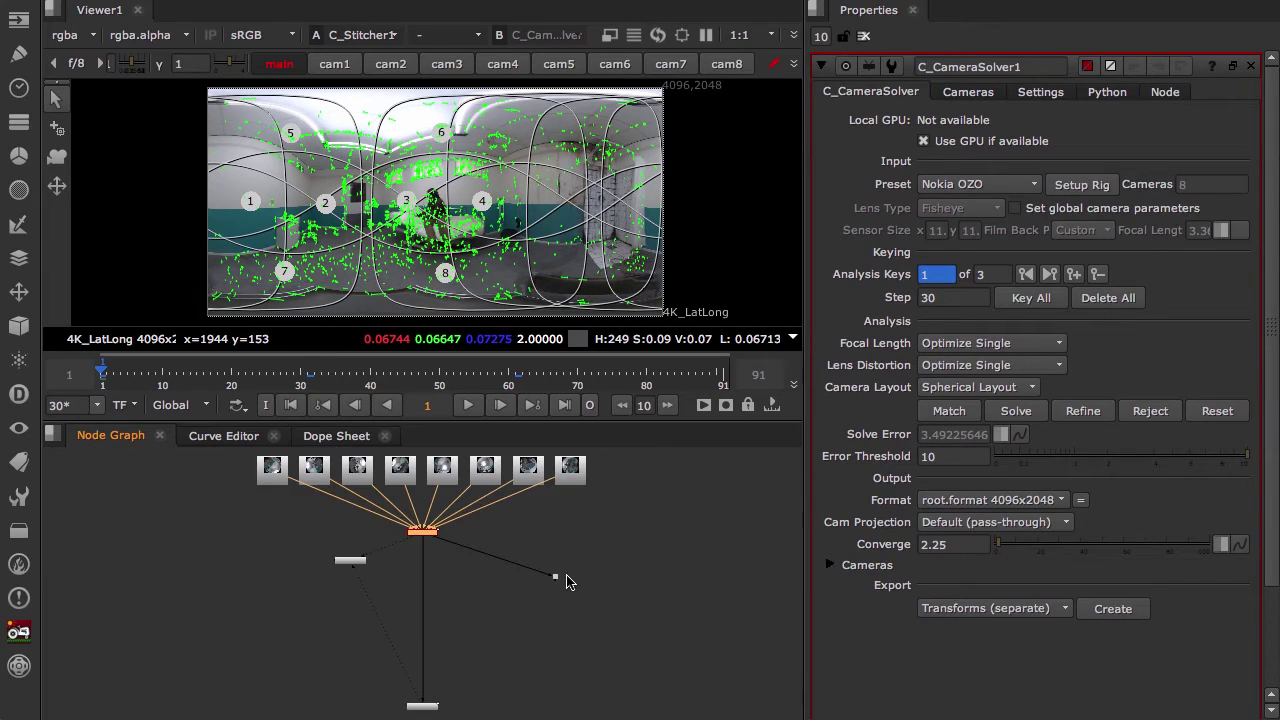
pyautogui.scroll(3, 566, 582)
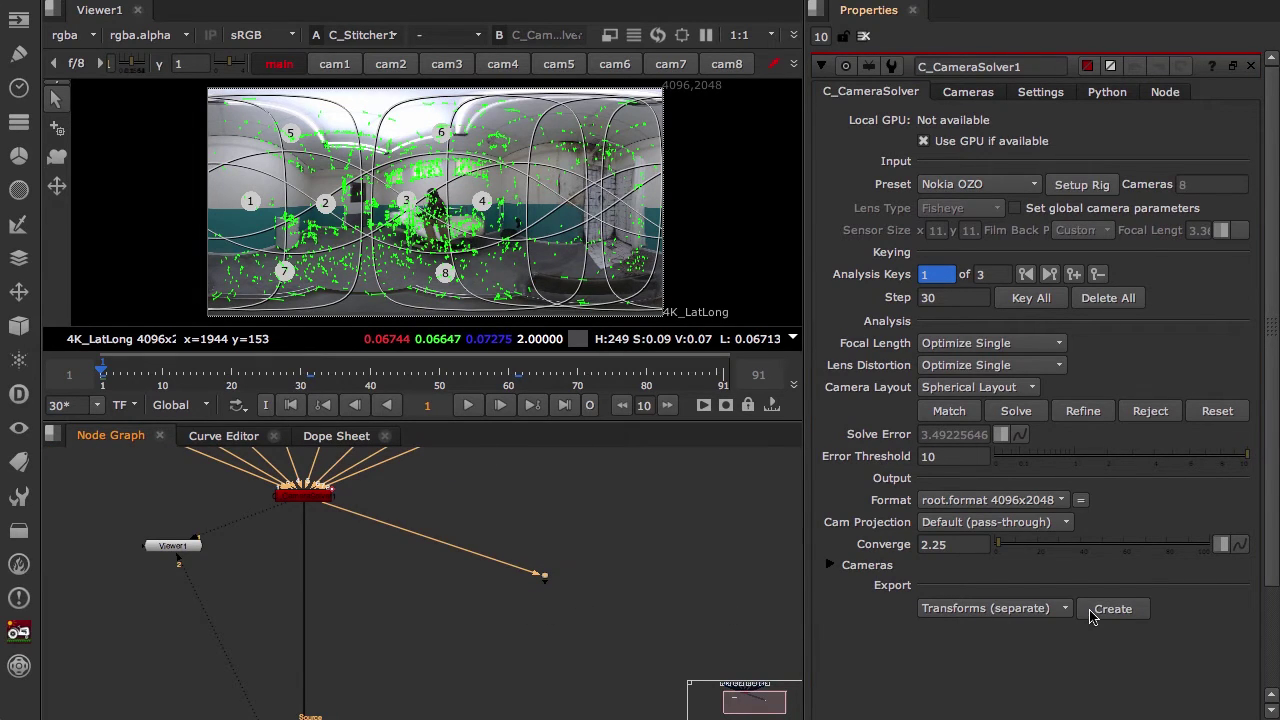
pyautogui.click(1058, 609)
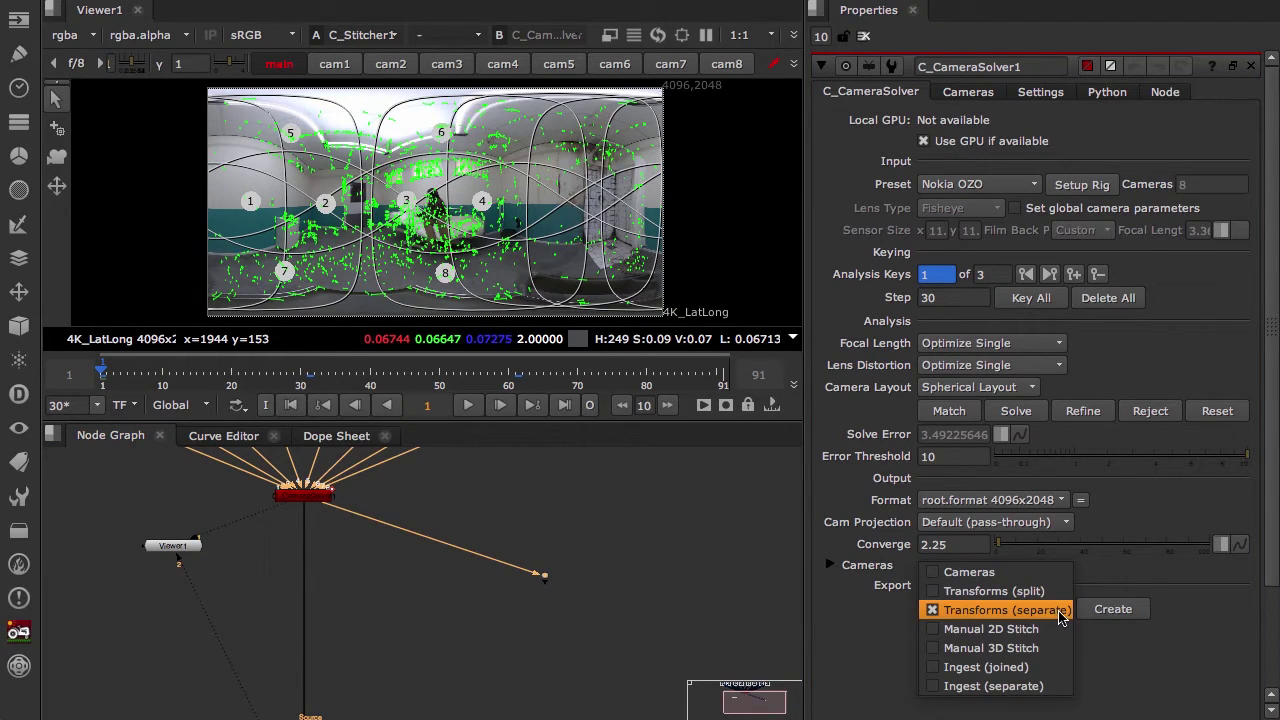
pyautogui.click(1060, 610)
pyautogui.click(1100, 609)
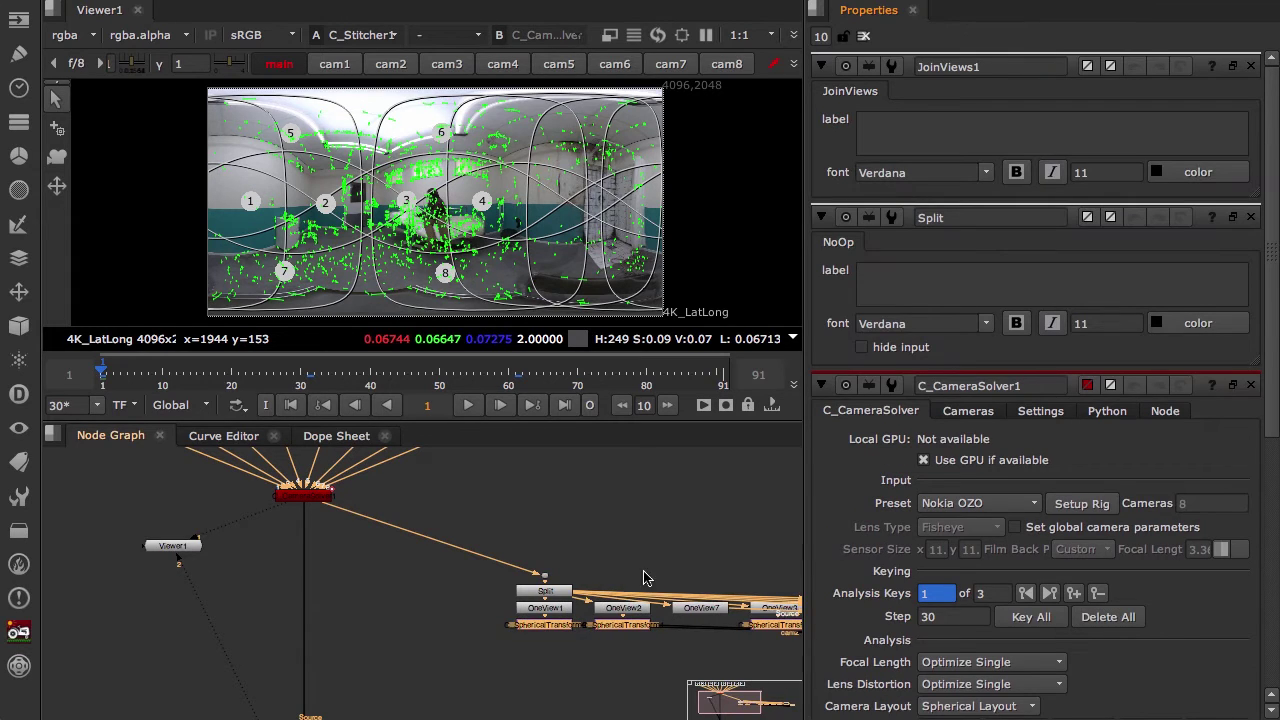
# Move the JoinViews1 node well below the spherical transforms and shift the cam3 to cam8 branches lower in the node graph.
pyautogui.press('space')
pyautogui.moveTo(654, 574); pyautogui.dragTo(503, 406, button='middle')
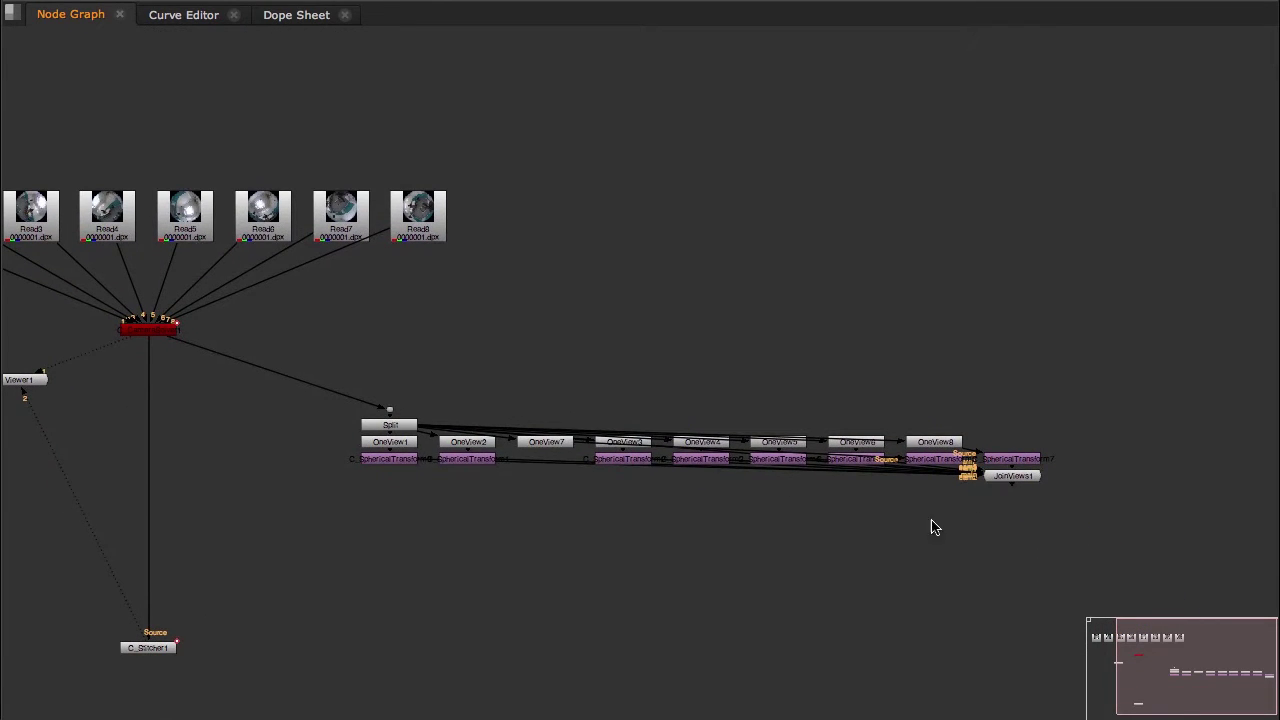
pyautogui.moveTo(1018, 483); pyautogui.dragTo(780, 643)
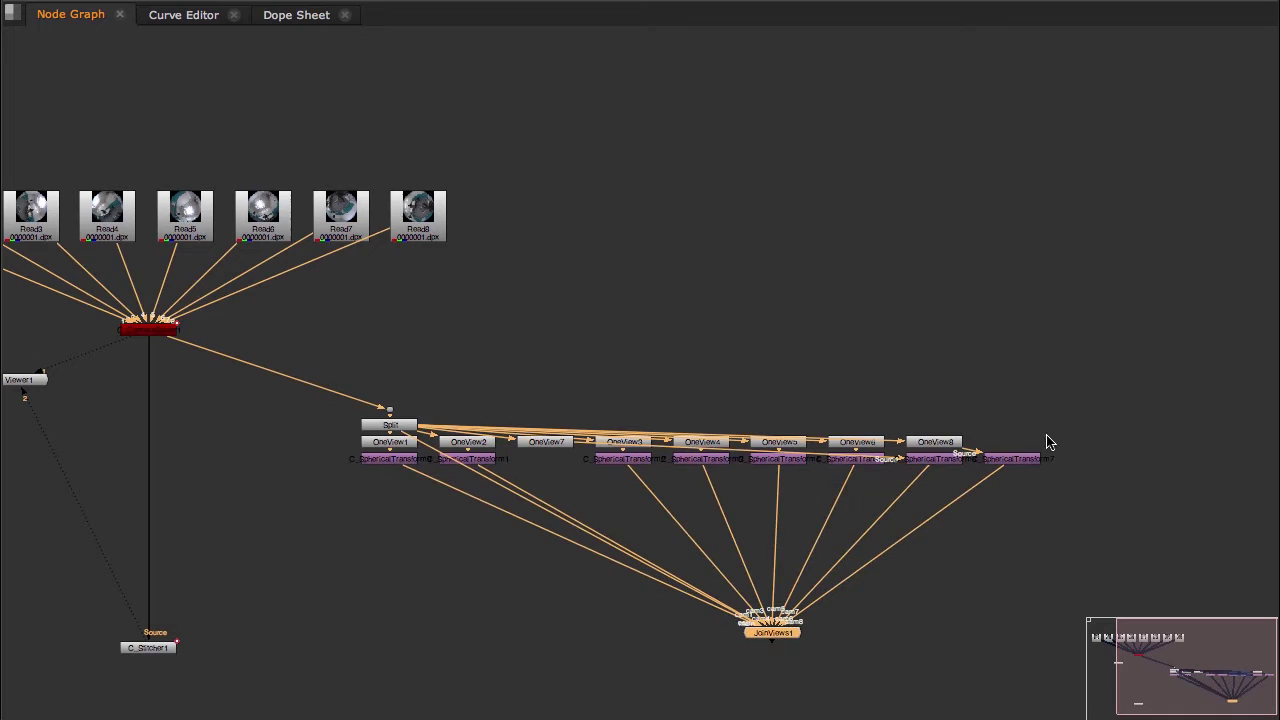
pyautogui.moveTo(1068, 438); pyautogui.dragTo(591, 517)
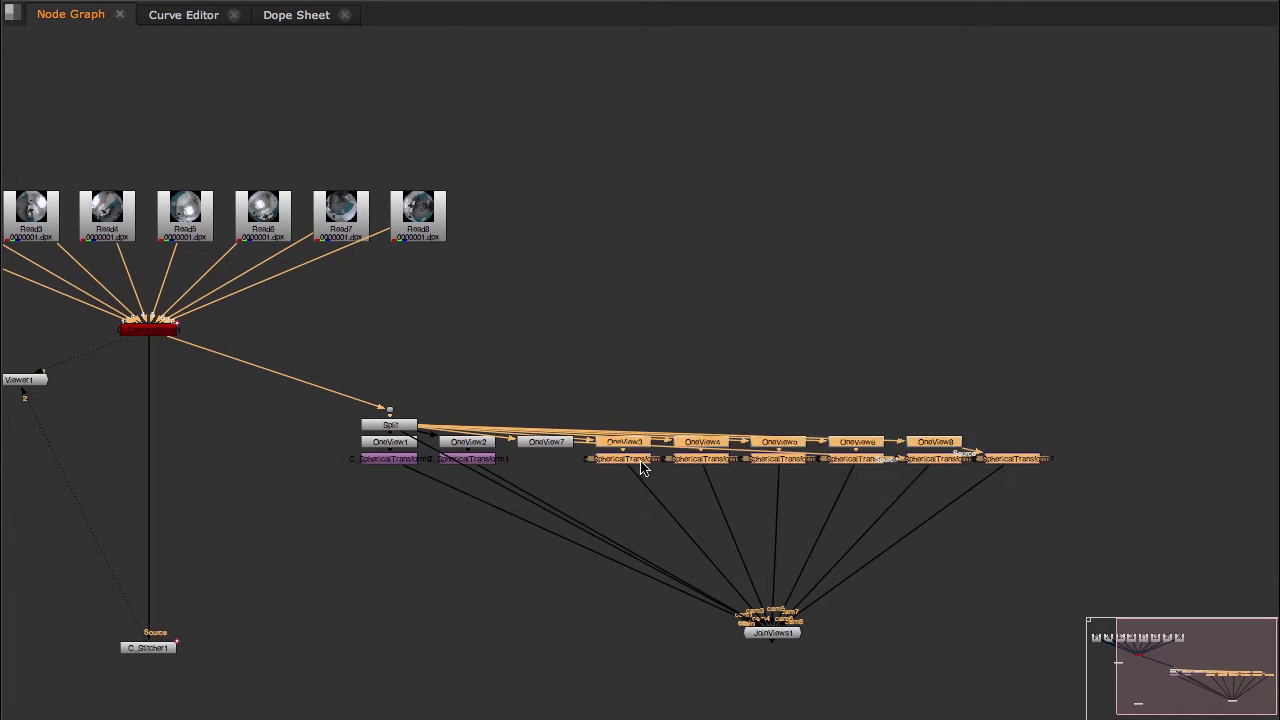
pyautogui.moveTo(642, 468); pyautogui.dragTo(618, 509)
# Place the Split node above the camera branches and route its main connection to JoinViews1 around them through two Dots.
pyautogui.click(389, 425)
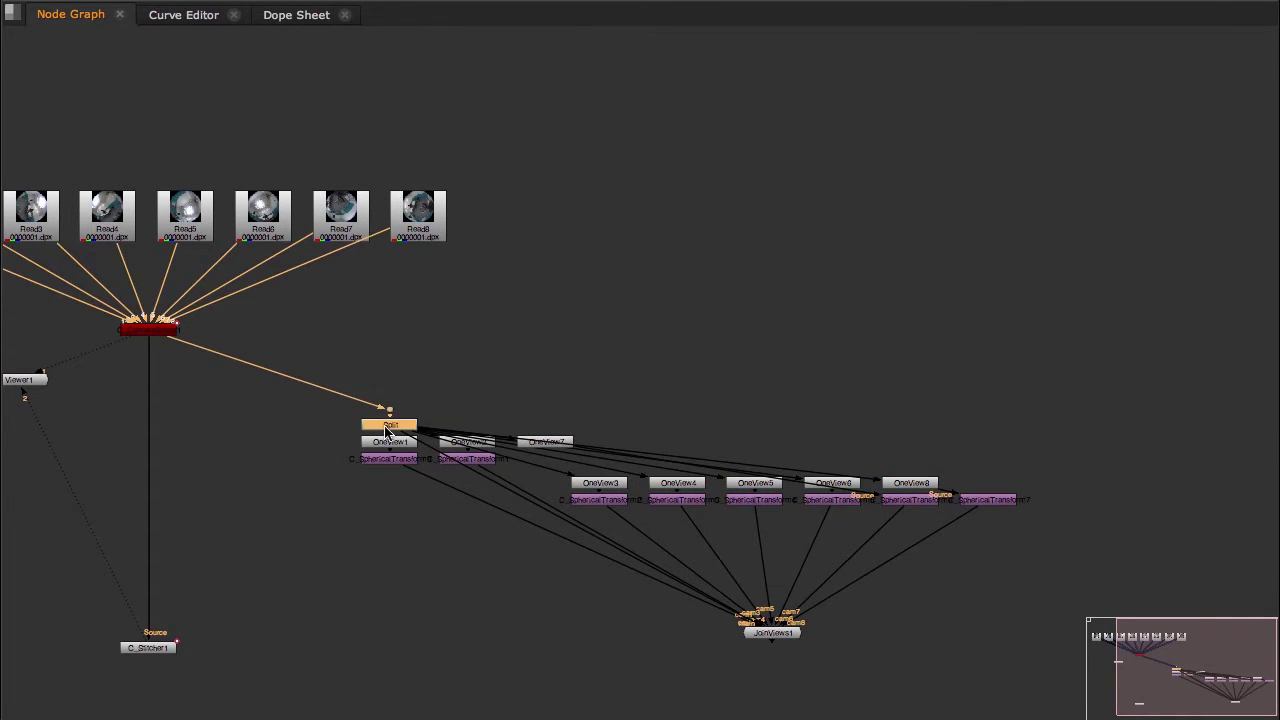
pyautogui.moveTo(385, 428); pyautogui.dragTo(769, 330)
pyautogui.keyDown('ctrl'); pyautogui.moveTo(773, 482); pyautogui.dragTo(1155, 326); pyautogui.keyUp('ctrl')
pyautogui.keyDown('ctrl'); pyautogui.moveTo(976, 479); pyautogui.dragTo(1157, 629); pyautogui.keyUp('ctrl')
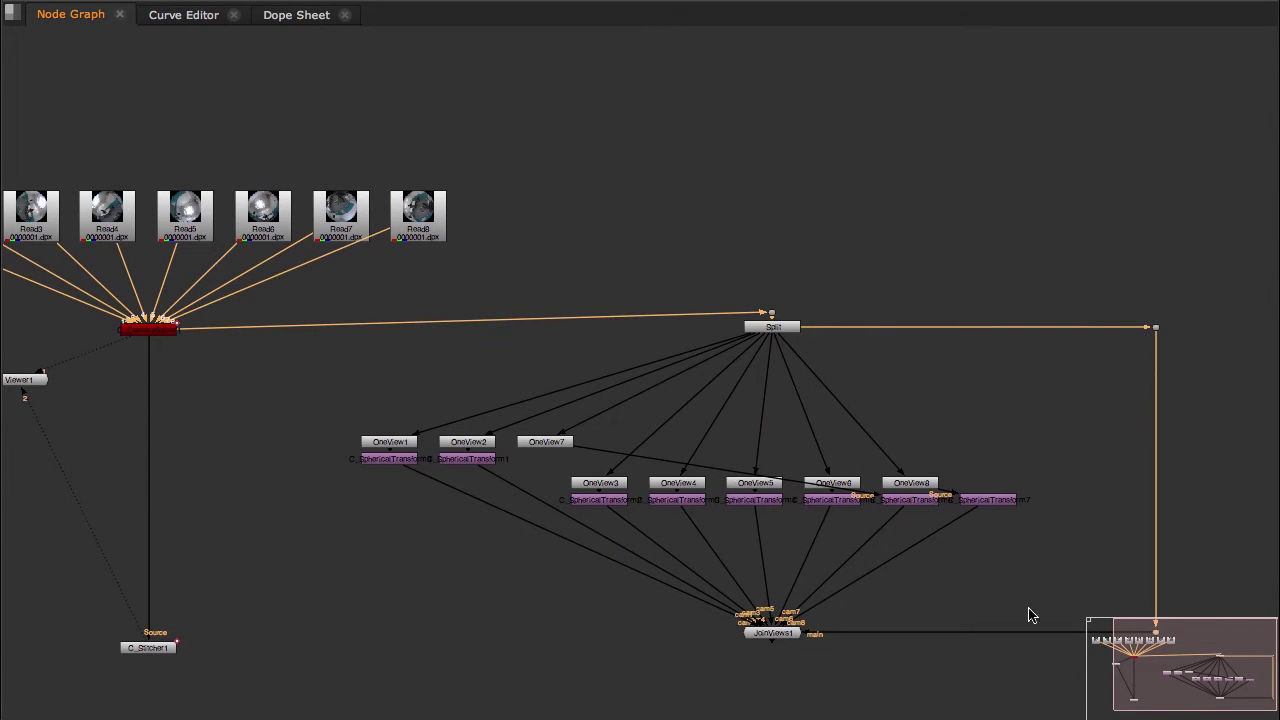
# Rearrange OneView7 and OneView8 with their spherical transforms so that each view node sits directly above its own transform.
pyautogui.moveTo(559, 447); pyautogui.dragTo(1019, 472)
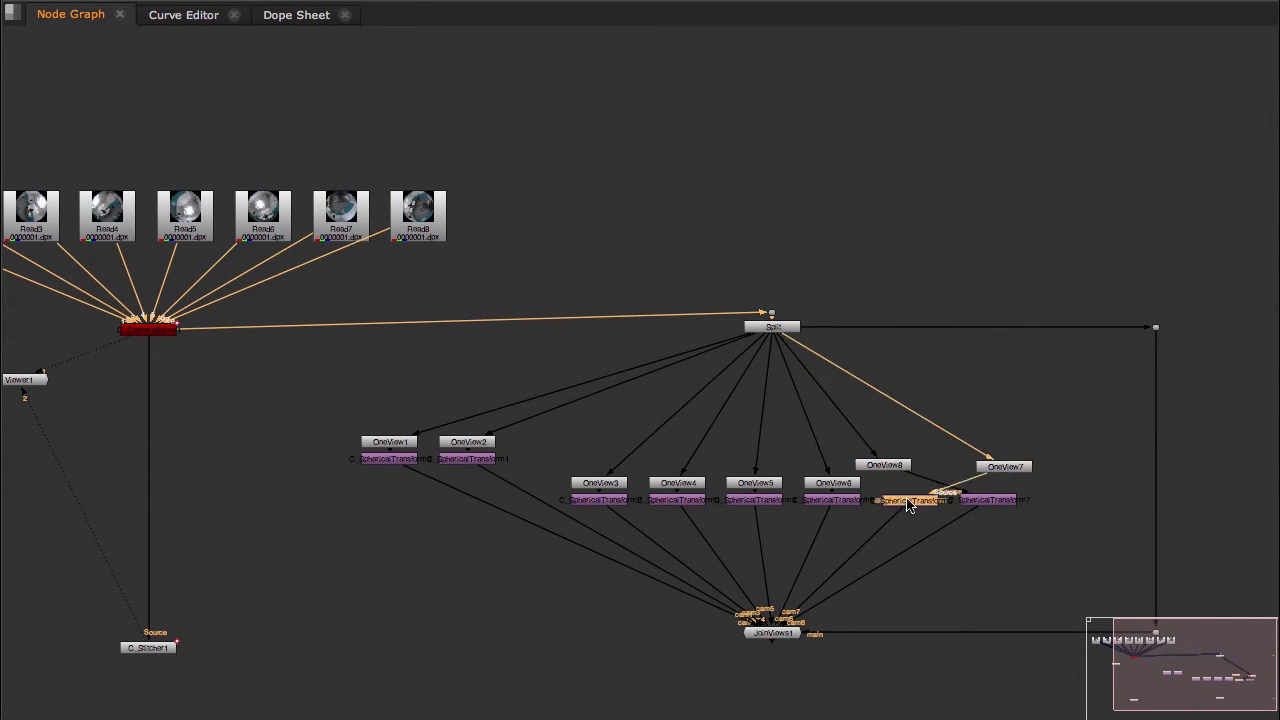
pyautogui.moveTo(907, 501); pyautogui.dragTo(1066, 505)
pyautogui.moveTo(985, 499); pyautogui.dragTo(929, 466)
pyautogui.click(980, 550)
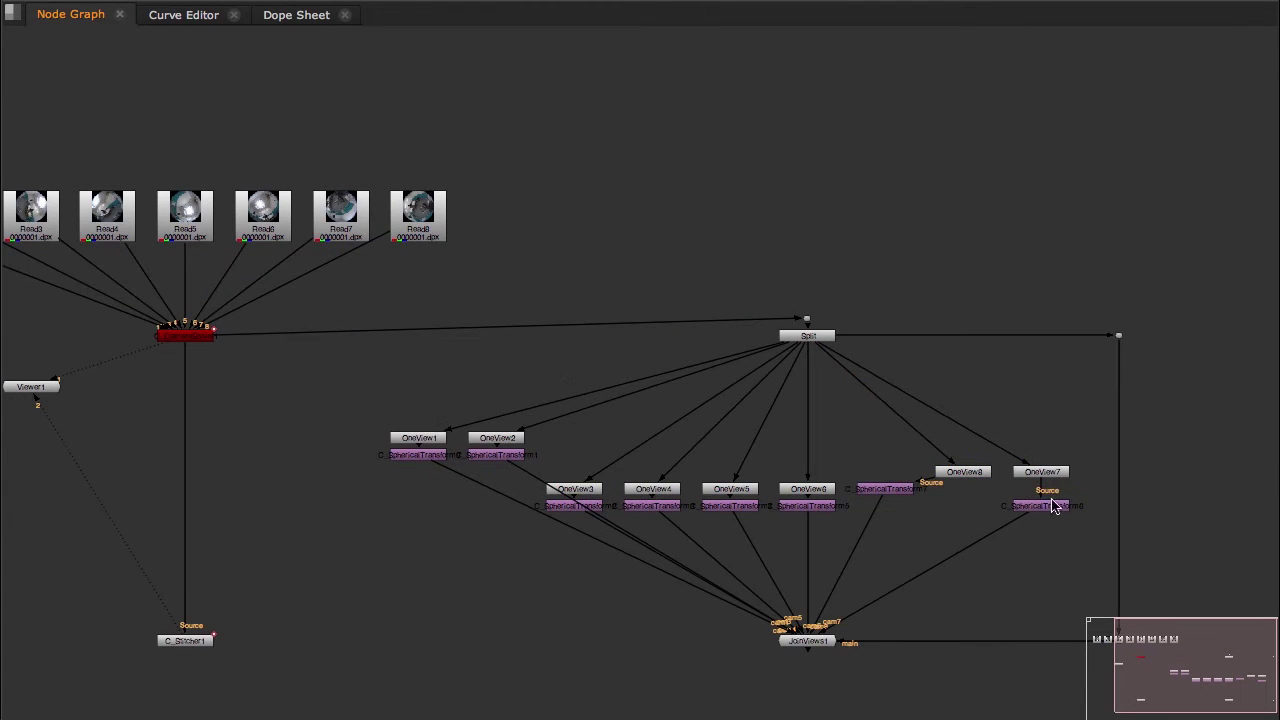
pyautogui.moveTo(872, 490); pyautogui.dragTo(958, 505)
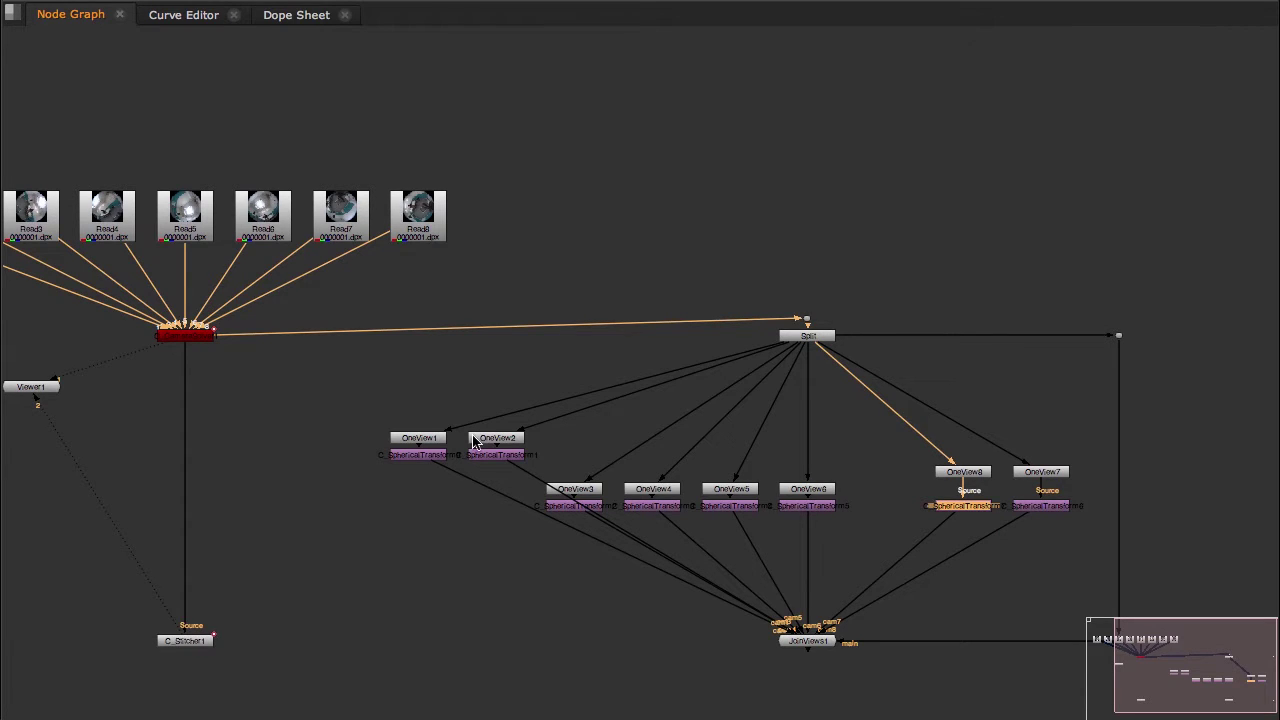
# Level the cam1 and cam2 branches with the other cameras and reorder the cam7 branch ahead of cam8.
pyautogui.moveTo(358, 406); pyautogui.dragTo(485, 503)
pyautogui.moveTo(1100, 434); pyautogui.dragTo(928, 489)
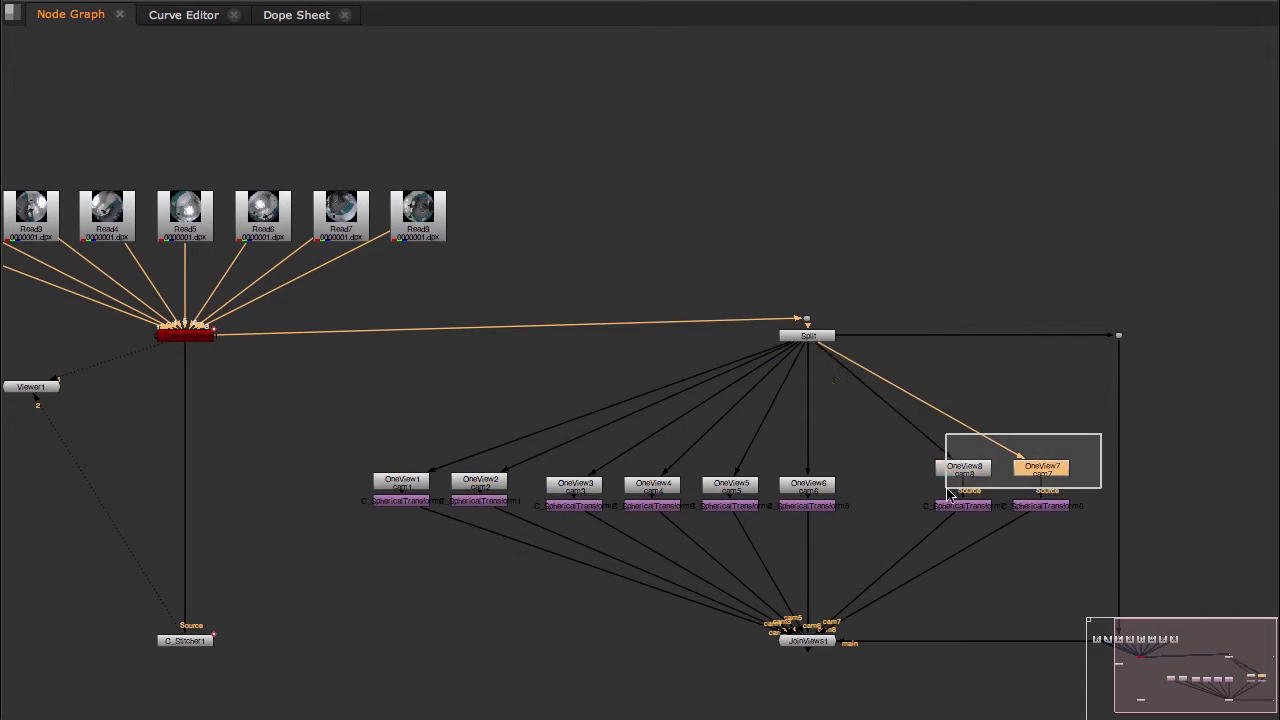
pyautogui.moveTo(977, 473); pyautogui.dragTo(978, 481)
pyautogui.moveTo(1075, 446); pyautogui.dragTo(892, 490)
pyautogui.scroll(3, 828, 499)
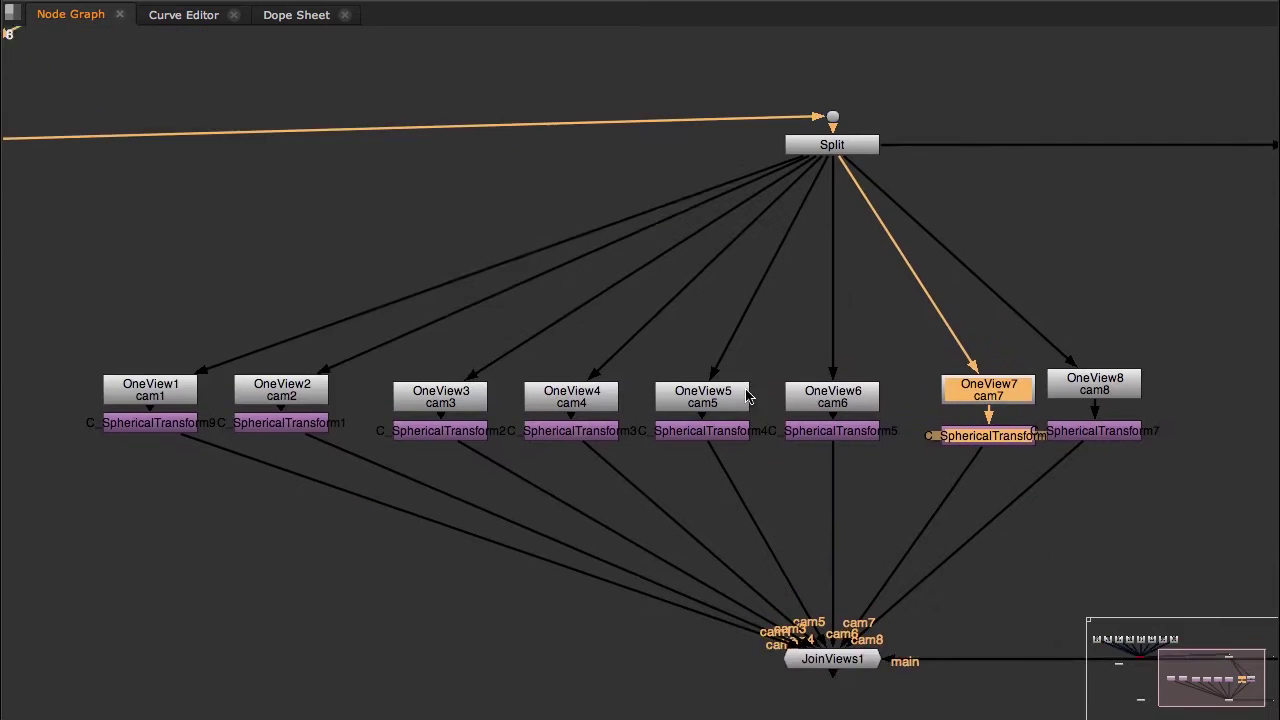
# Move JoinViews1 and the lower Dot of the main connection further down, keeping them level with each other.
pyautogui.moveTo(806, 497); pyautogui.dragTo(780, 443, button='middle')
pyautogui.scroll(-6, 780, 443)
pyautogui.scroll(2, 883, 480)
pyautogui.moveTo(751, 509); pyautogui.dragTo(751, 564)
pyautogui.moveTo(1012, 510); pyautogui.dragTo(1008, 567)
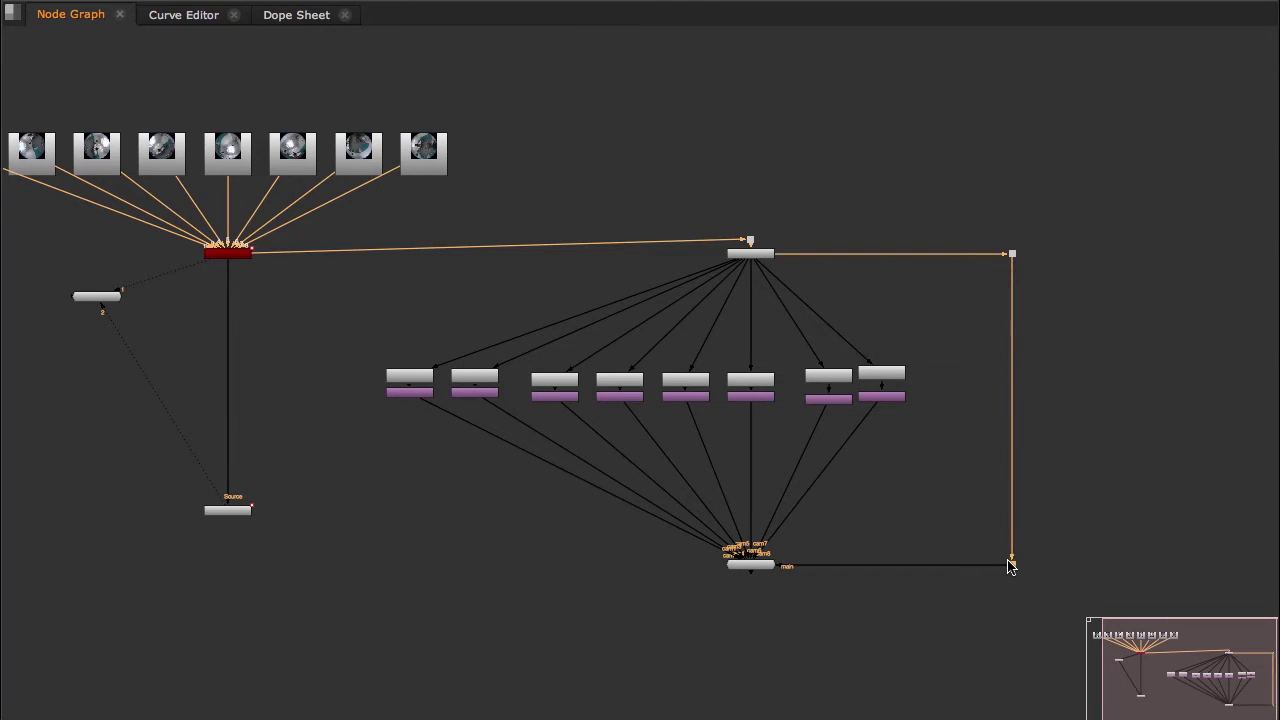
# Snap the nodes to the grid and move the cam7 and cam8 branches well away from the other six cameras.
pyautogui.scroll(3, 884, 422)
pyautogui.click(985, 358)
pyautogui.press('\\')
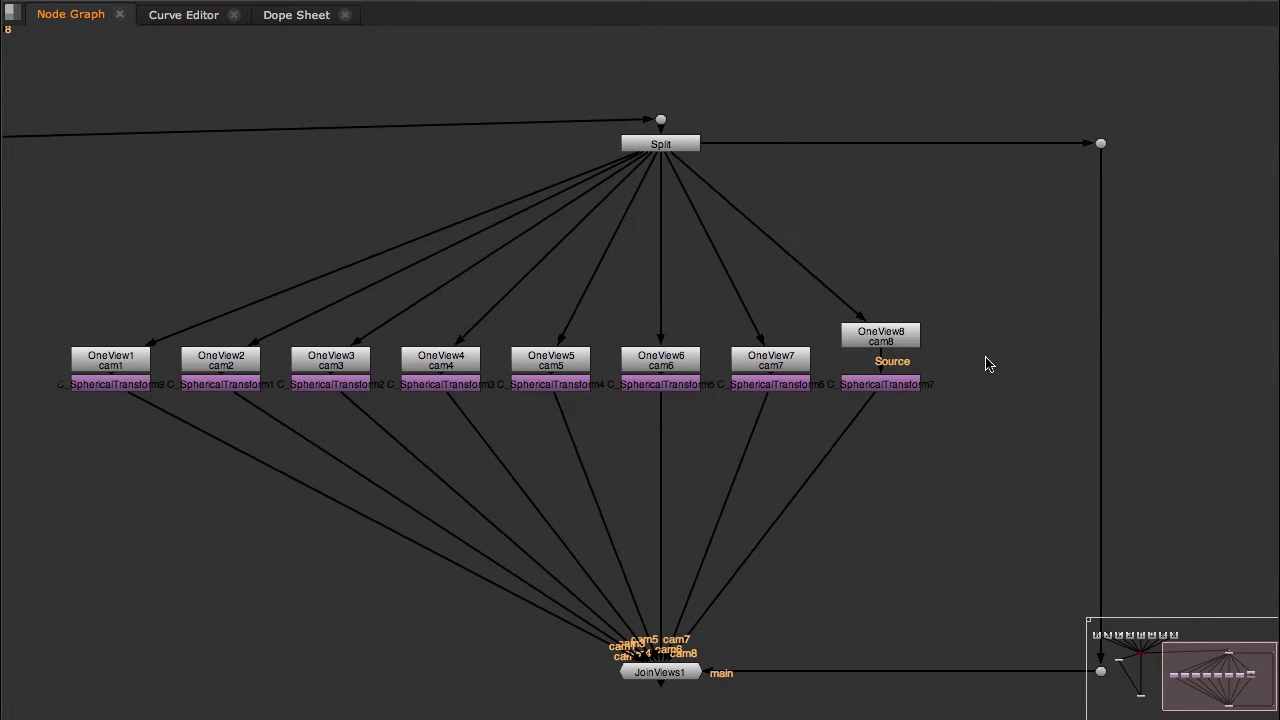
pyautogui.moveTo(912, 335); pyautogui.dragTo(716, 424)
pyautogui.moveTo(881, 386); pyautogui.dragTo(1256, 390)
# Move the two Dots of the main connection to the cam1 side of the camera branches and snap the nodes to the grid.
pyautogui.scroll(-2, 1035, 408)
pyautogui.moveTo(992, 199); pyautogui.dragTo(852, 665)
pyautogui.moveTo(906, 598); pyautogui.dragTo(118, 607)
pyautogui.click(406, 391)
pyautogui.press('\\')
# Shift the whole Split-to-JoinViews1 branch down, lower C_Stitcher1 below it, and level the two Dots with Split and JoinViews1.
pyautogui.scroll(-3, 650, 371)
pyautogui.moveTo(1040, 291); pyautogui.dragTo(370, 547)
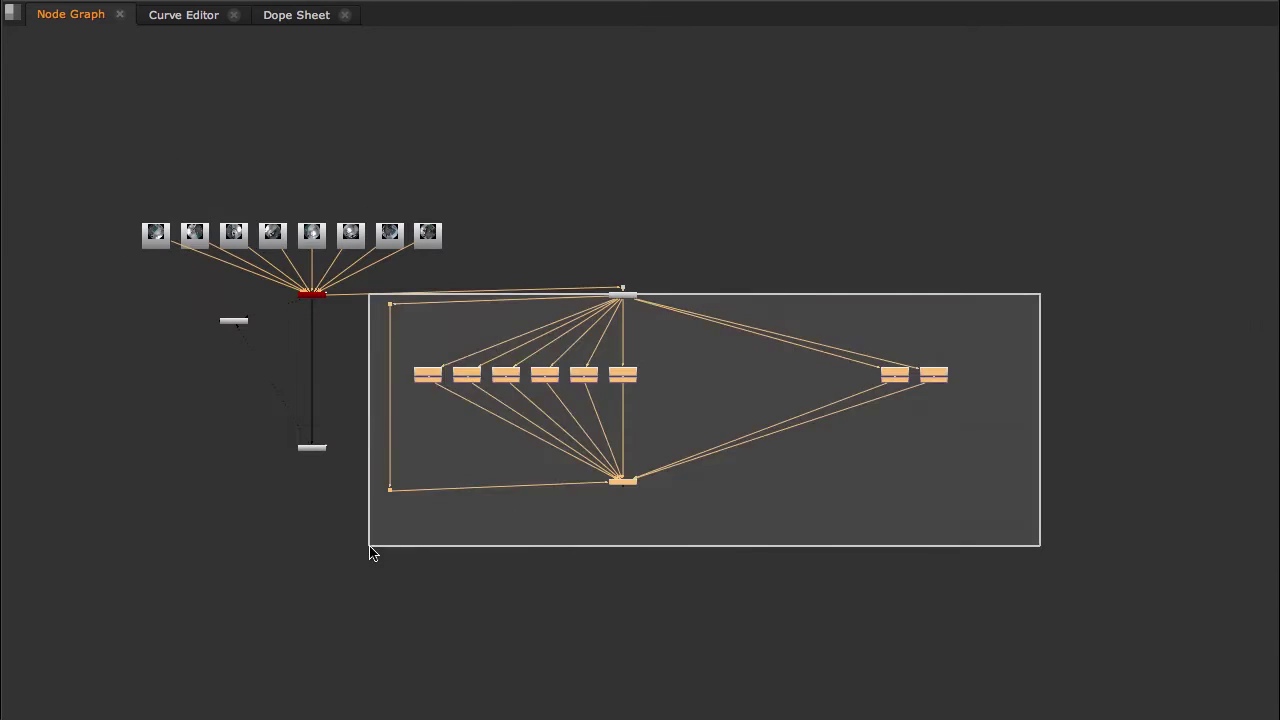
pyautogui.moveTo(1031, 257); pyautogui.dragTo(326, 584)
pyautogui.moveTo(634, 483); pyautogui.dragTo(637, 545)
pyautogui.moveTo(312, 450); pyautogui.dragTo(312, 624)
pyautogui.moveTo(394, 552); pyautogui.dragTo(394, 543)
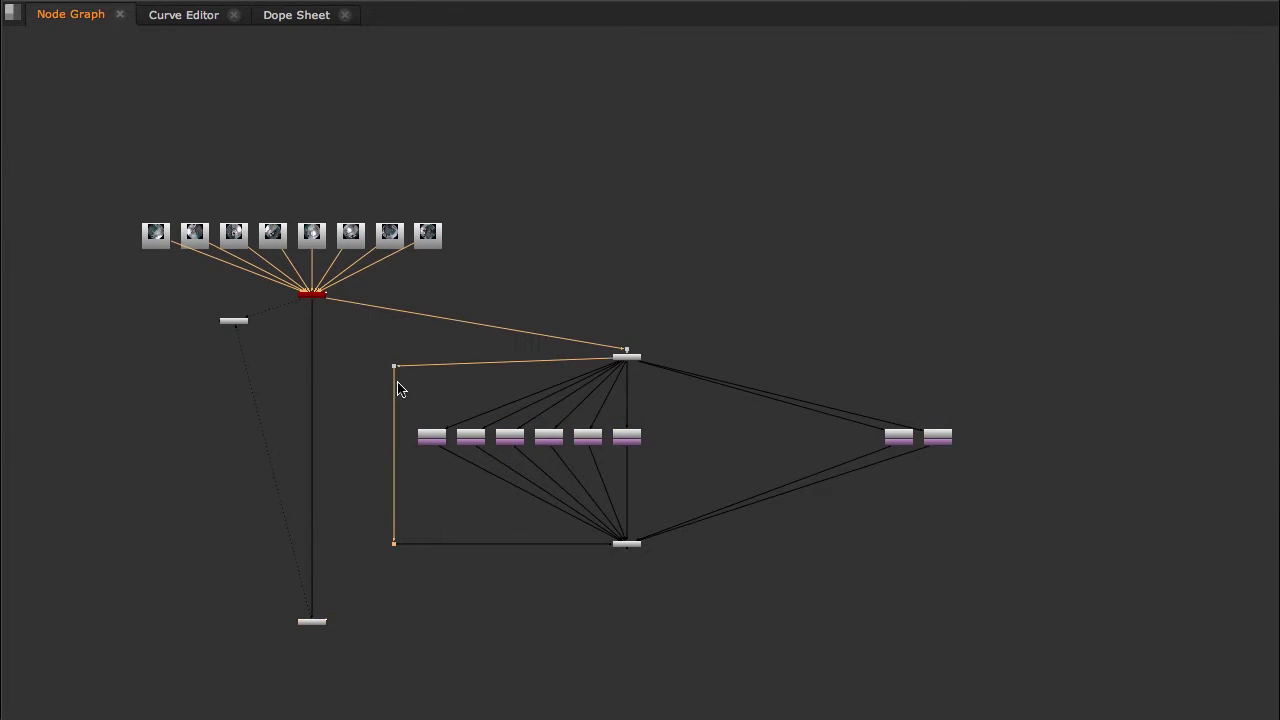
pyautogui.moveTo(394, 365); pyautogui.dragTo(394, 356)
# Space the cam7 and cam8 branches further apart from each other.
pyautogui.scroll(3, 882, 424)
pyautogui.moveTo(880, 428); pyautogui.dragTo(1010, 472)
pyautogui.moveTo(906, 456); pyautogui.dragTo(619, 465)
pyautogui.moveTo(778, 428); pyautogui.dragTo(700, 478)
pyautogui.moveTo(720, 465); pyautogui.dragTo(777, 471)
pyautogui.click(990, 246)
# Paste a copy of the C_Stitcher1 node beneath JoinViews1, leave some space between them, and deselect it.
pyautogui.scroll(-3, 990, 246)
pyautogui.scroll(4, 264, 590)
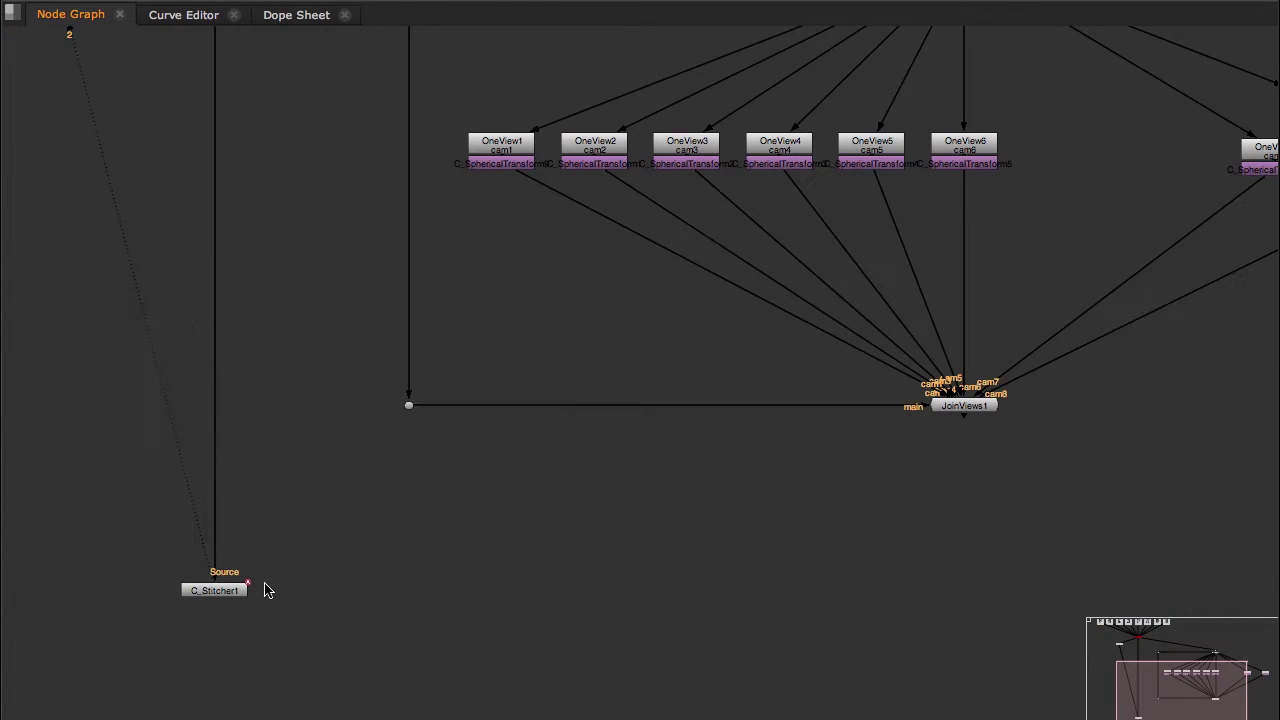
pyautogui.click(232, 596)
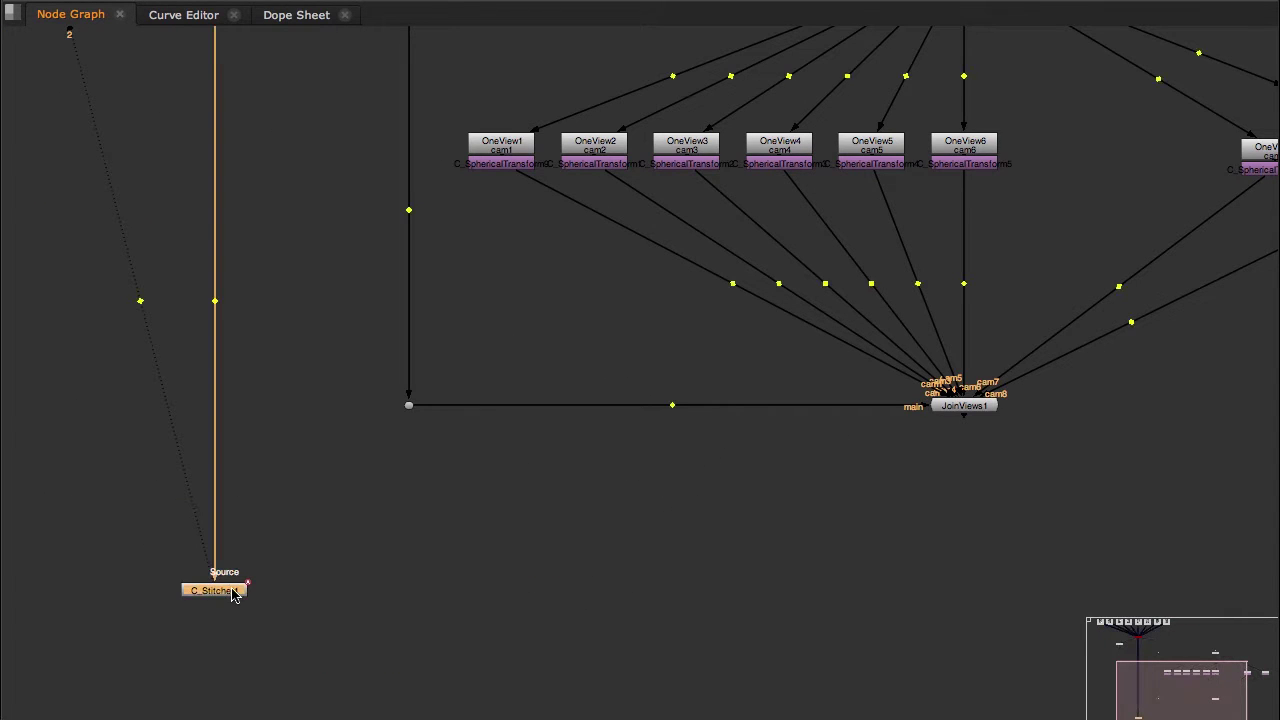
pyautogui.click(967, 405)
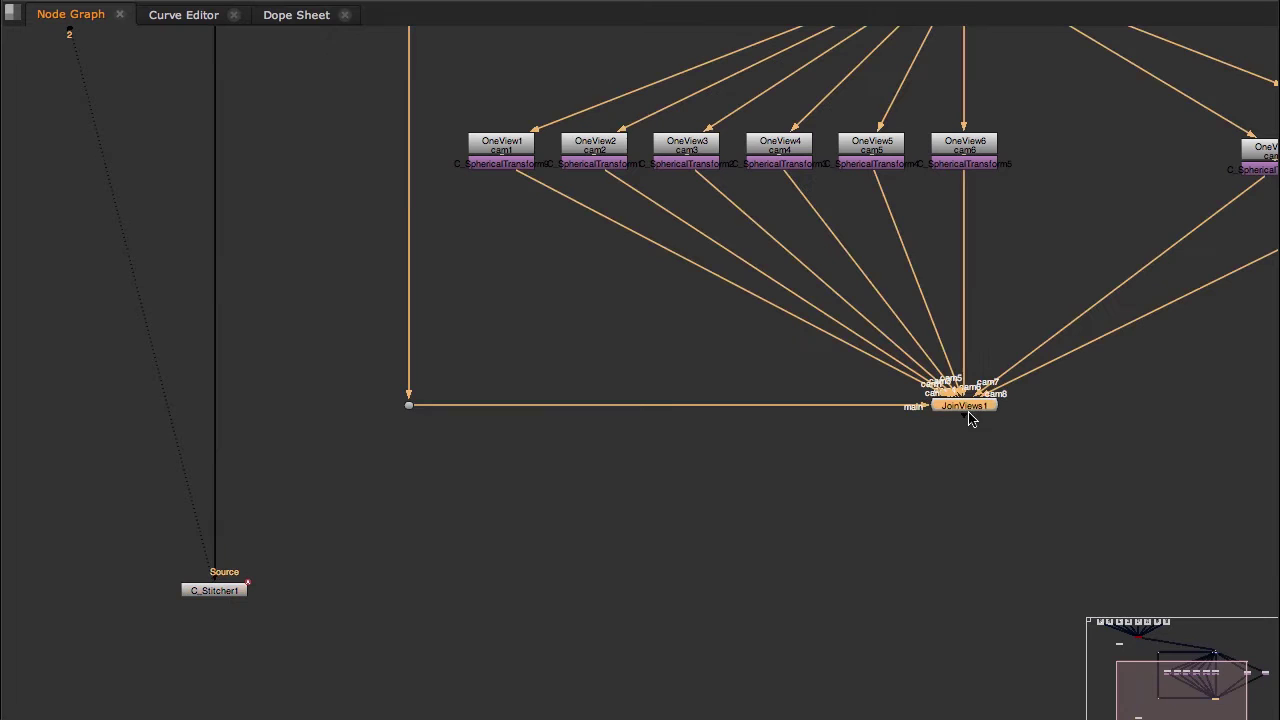
pyautogui.hotkey('ctrl', 'v')
pyautogui.moveTo(966, 422); pyautogui.dragTo(962, 507)
pyautogui.moveTo(1031, 480); pyautogui.dragTo(996, 491, button='middle')
pyautogui.scroll(-3, 893, 552)
pyautogui.scroll(-2, 870, 550)
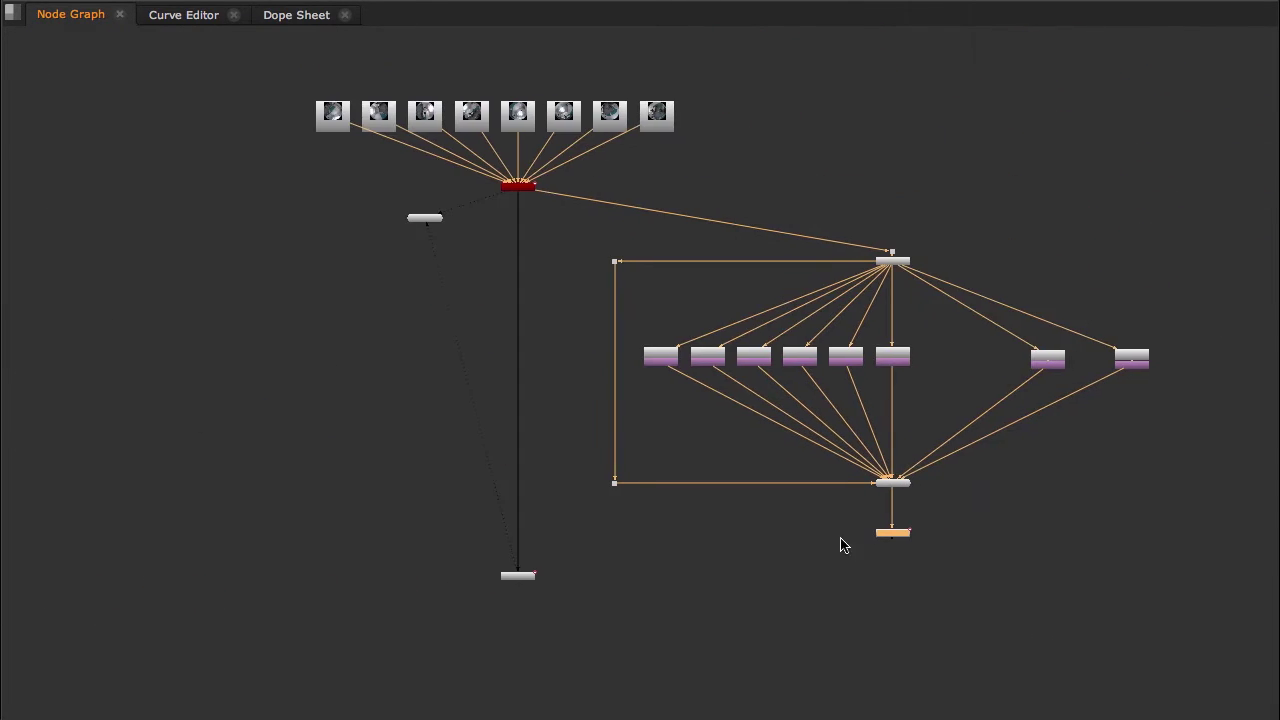
pyautogui.scroll(3, 486, 605)
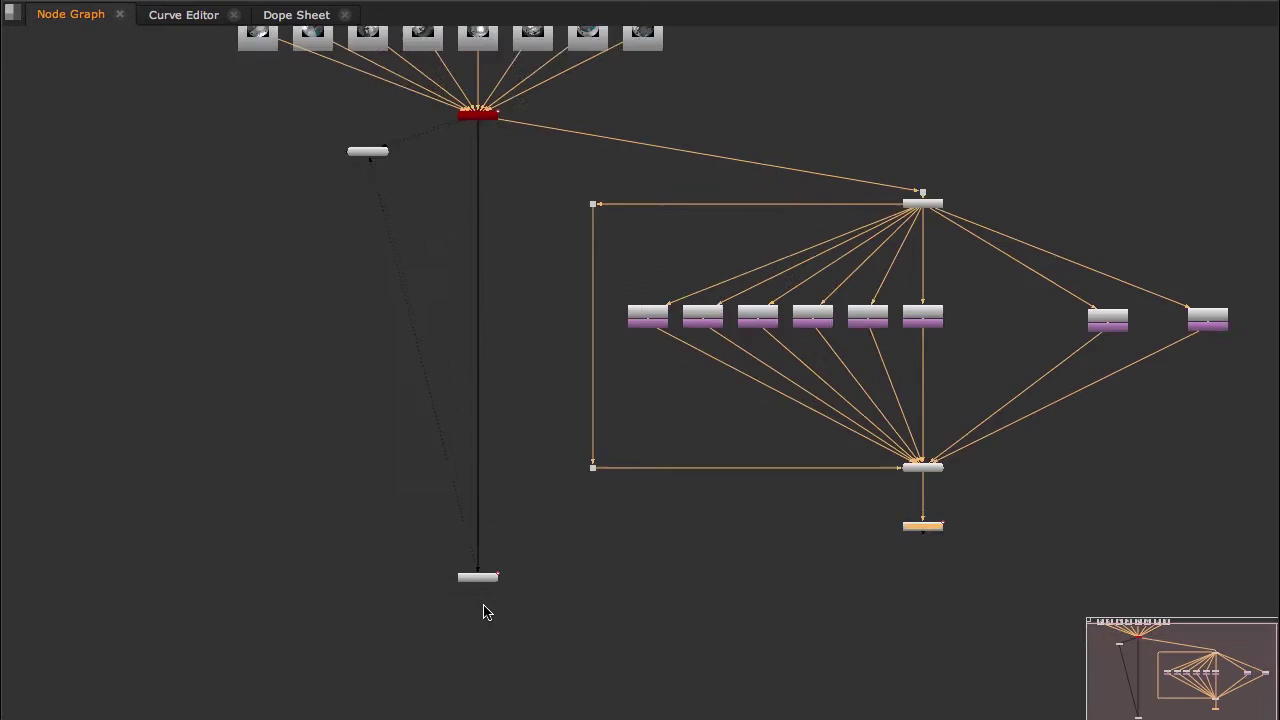
pyautogui.click(983, 566)
# Set the input projection of C_Stitcher2 to Latlong and close its properties.
pyautogui.press('space')
pyautogui.scroll(4, 610, 548)
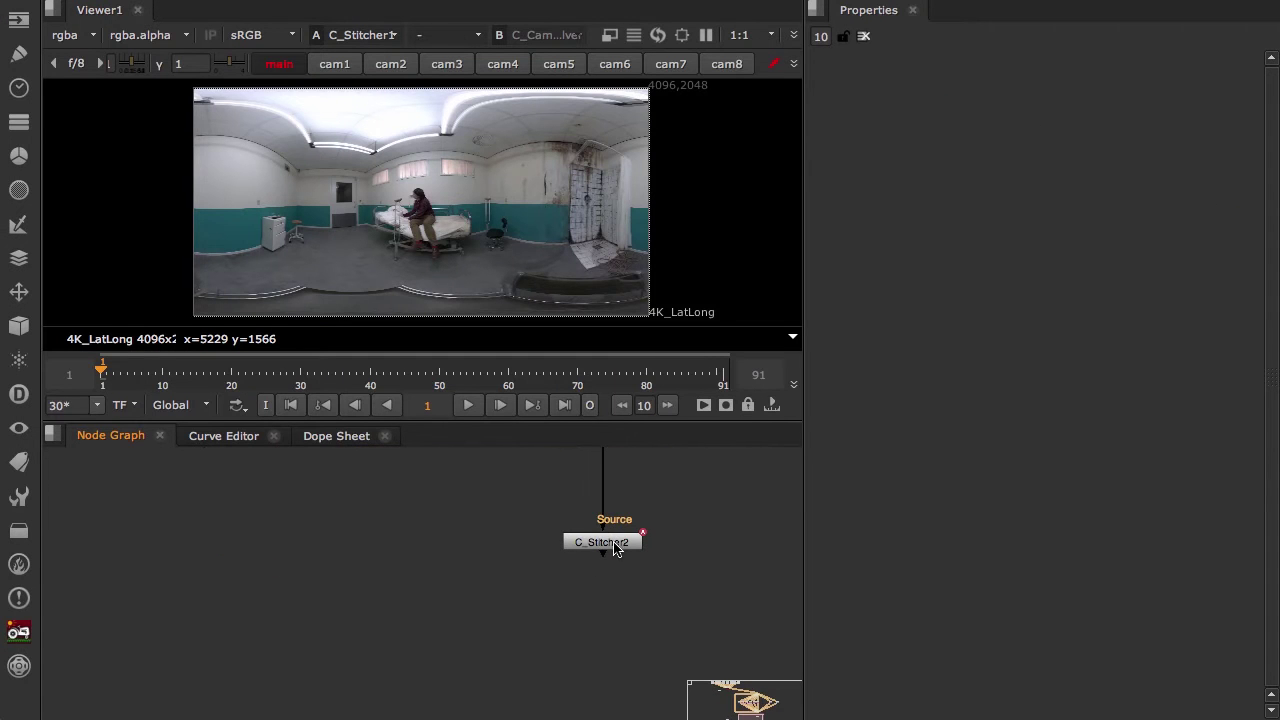
pyautogui.doubleClick(615, 546)
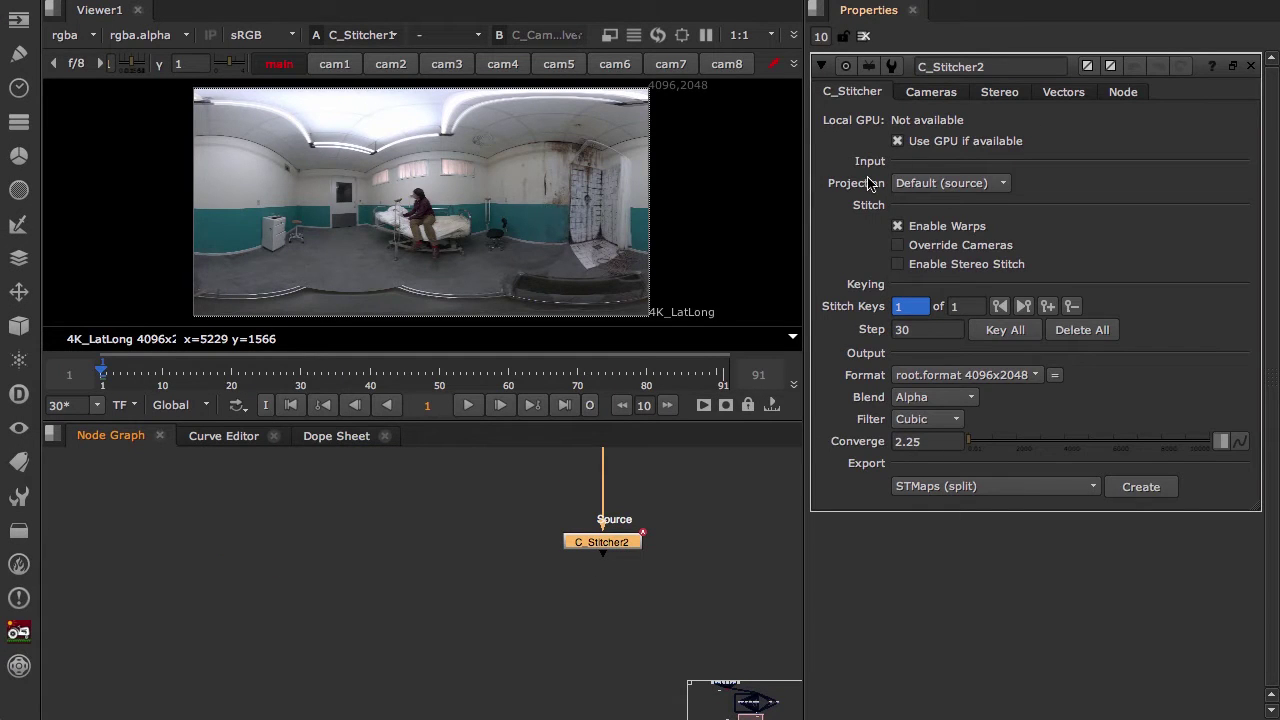
pyautogui.click(966, 188)
pyautogui.click(966, 205)
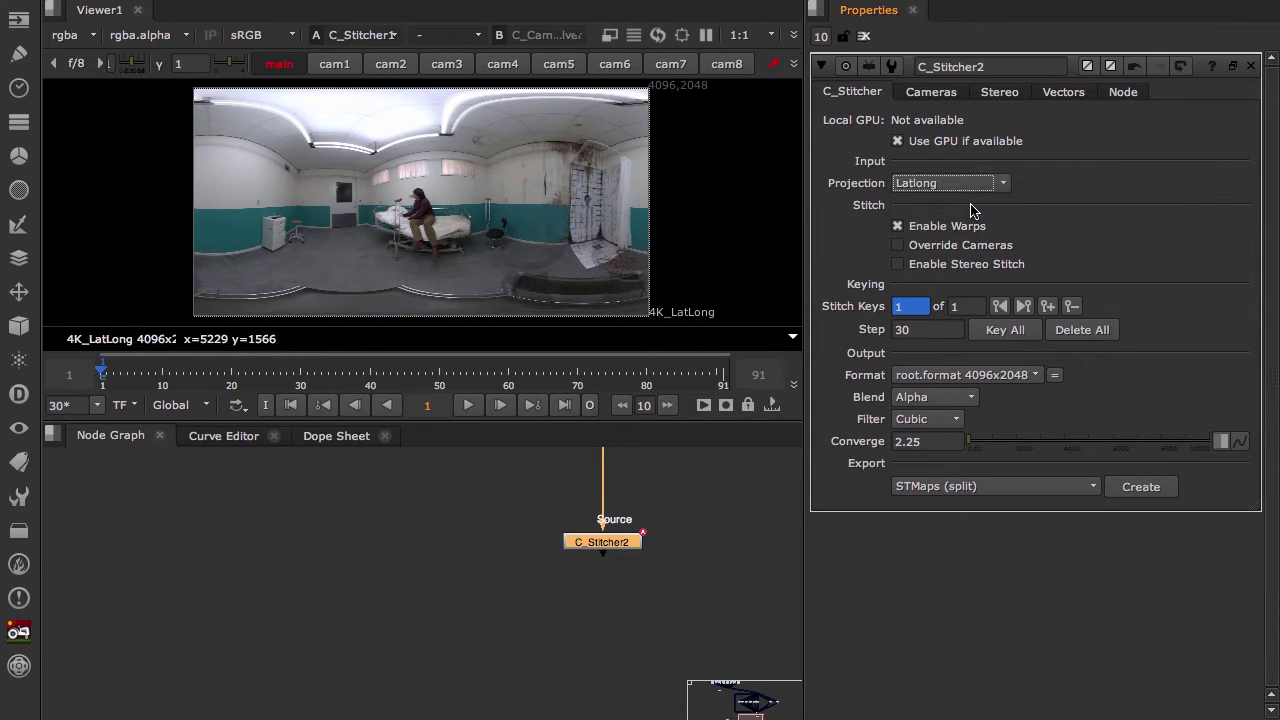
pyautogui.click(865, 38)
# Compare cam1's original fisheye image from OneView1 with the output of its spherical transform in the viewer.
pyautogui.scroll(-5, 654, 520)
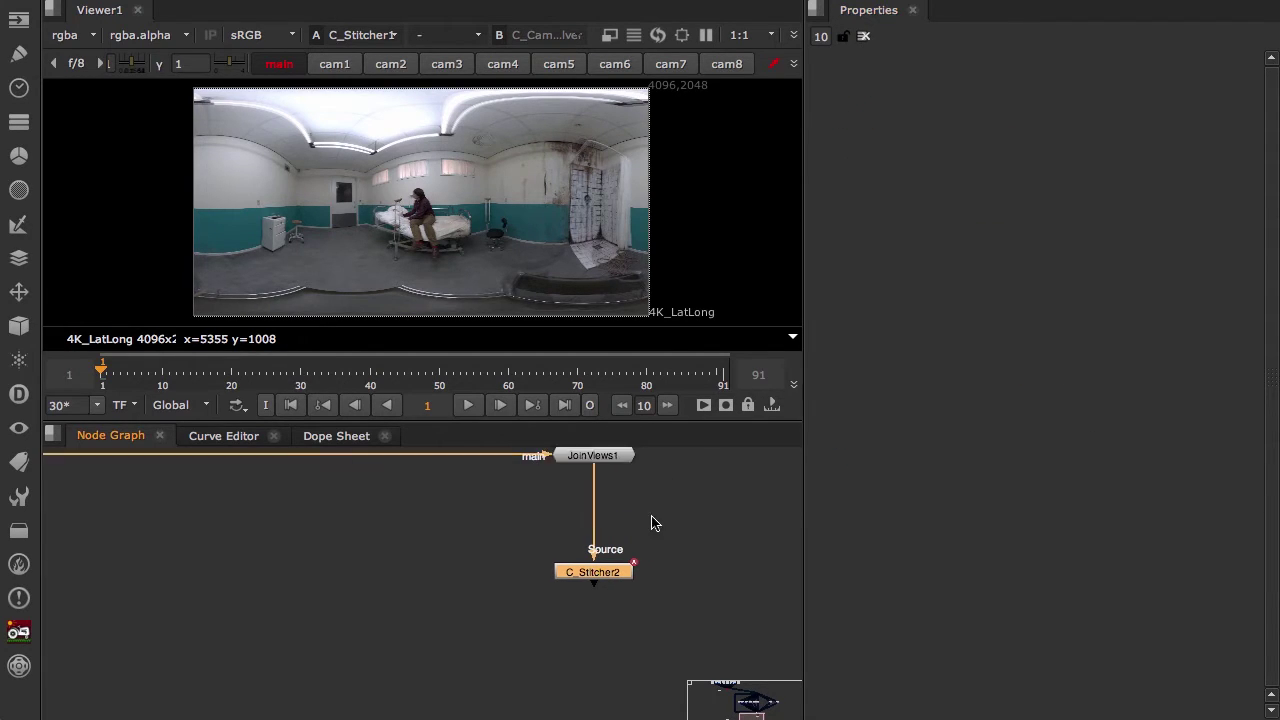
pyautogui.moveTo(678, 487); pyautogui.dragTo(600, 586, button='middle')
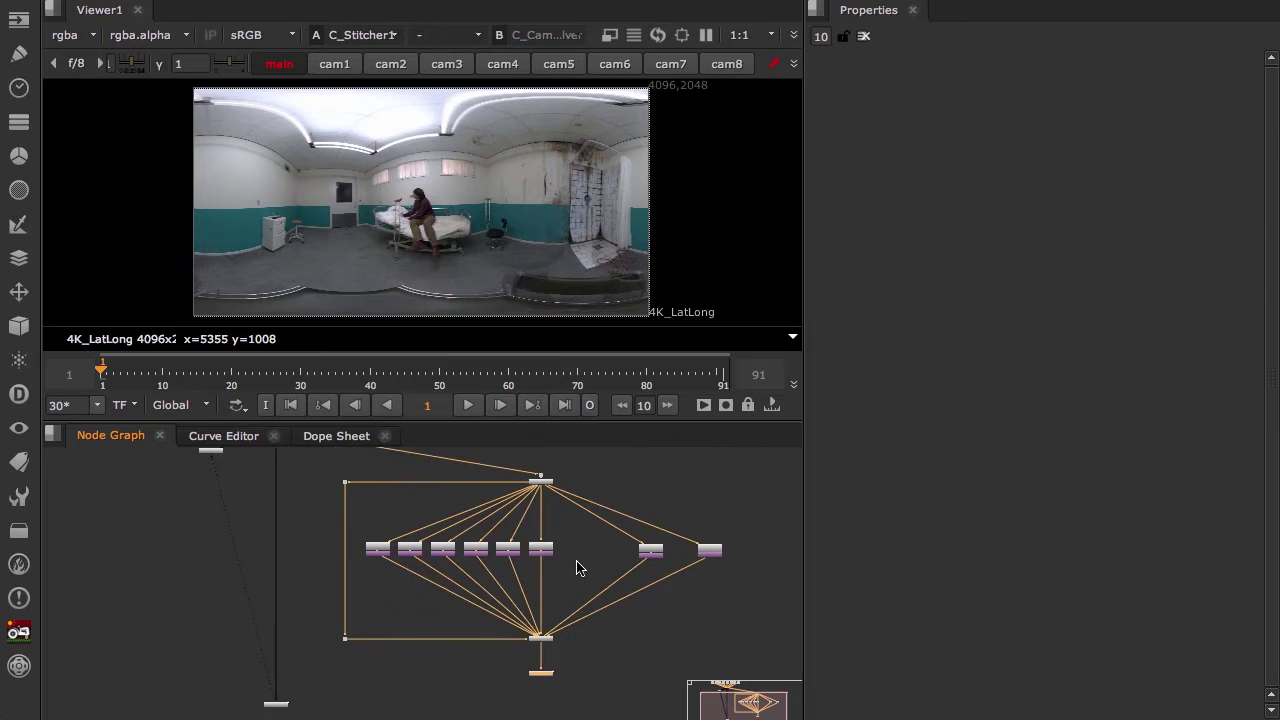
pyautogui.scroll(3, 448, 552)
pyautogui.moveTo(511, 513); pyautogui.dragTo(575, 540, button='middle')
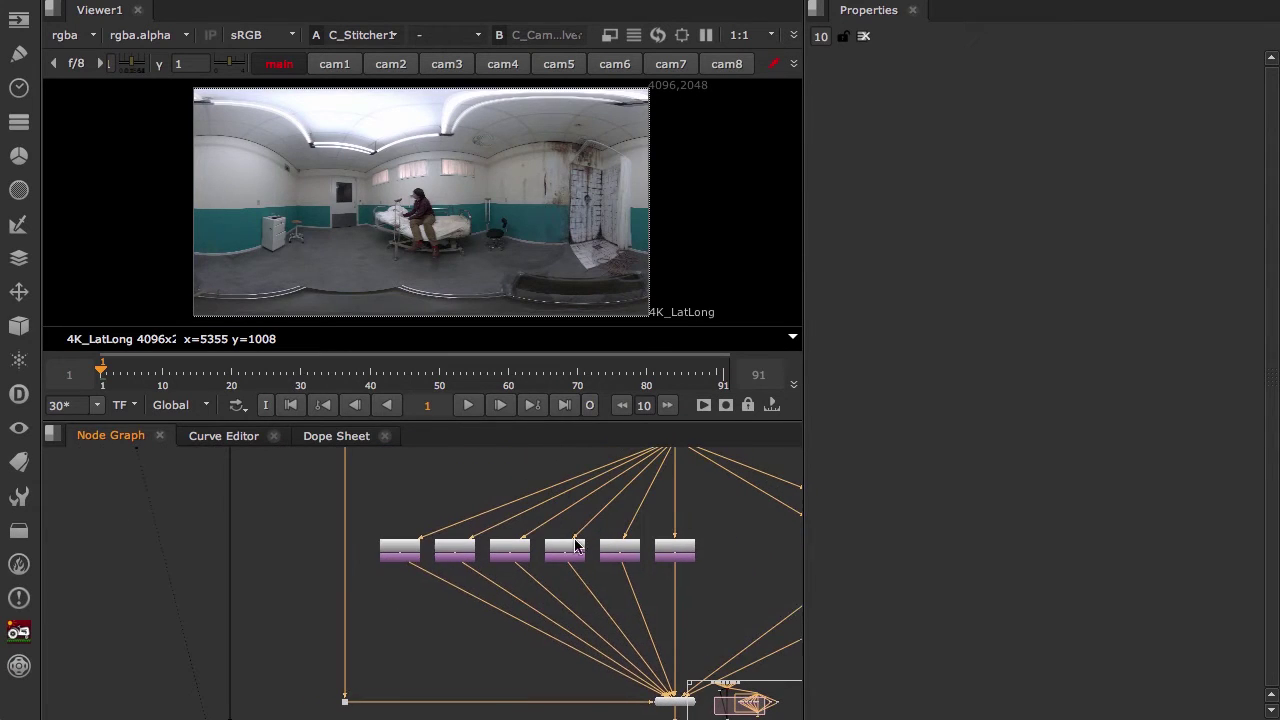
pyautogui.click(406, 552)
pyautogui.press('1')
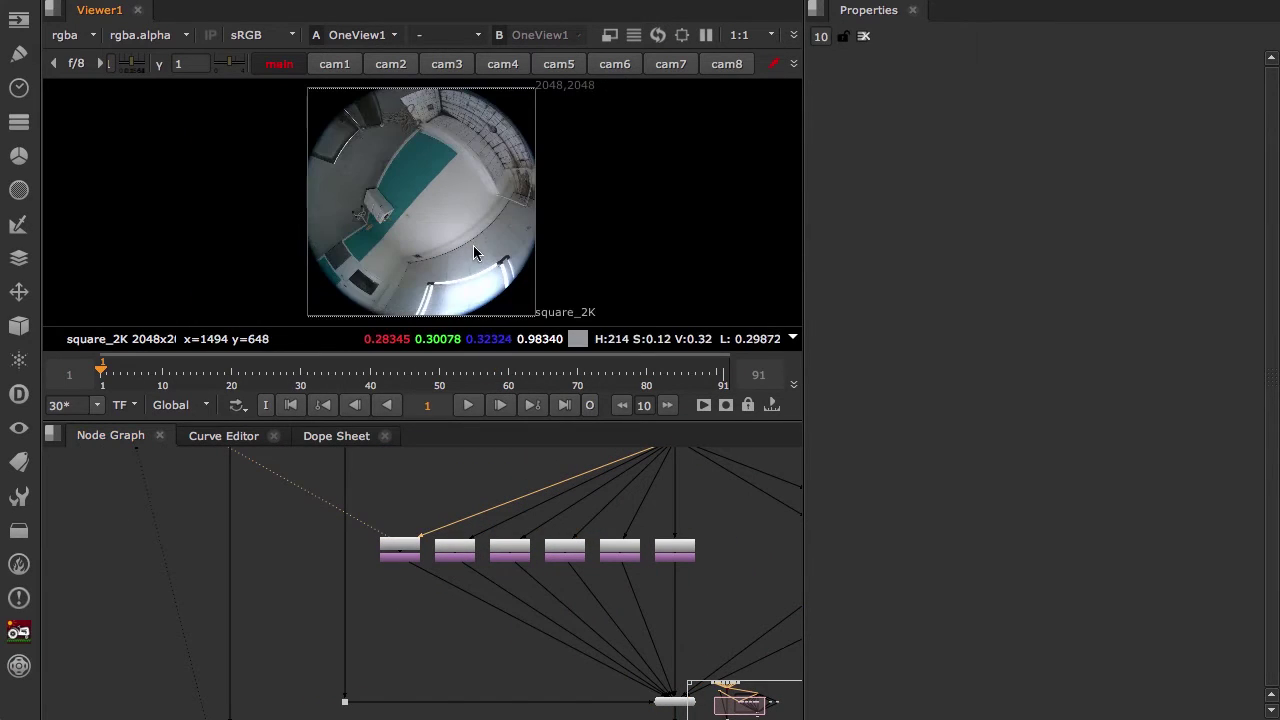
pyautogui.click(408, 558)
pyautogui.press('1')
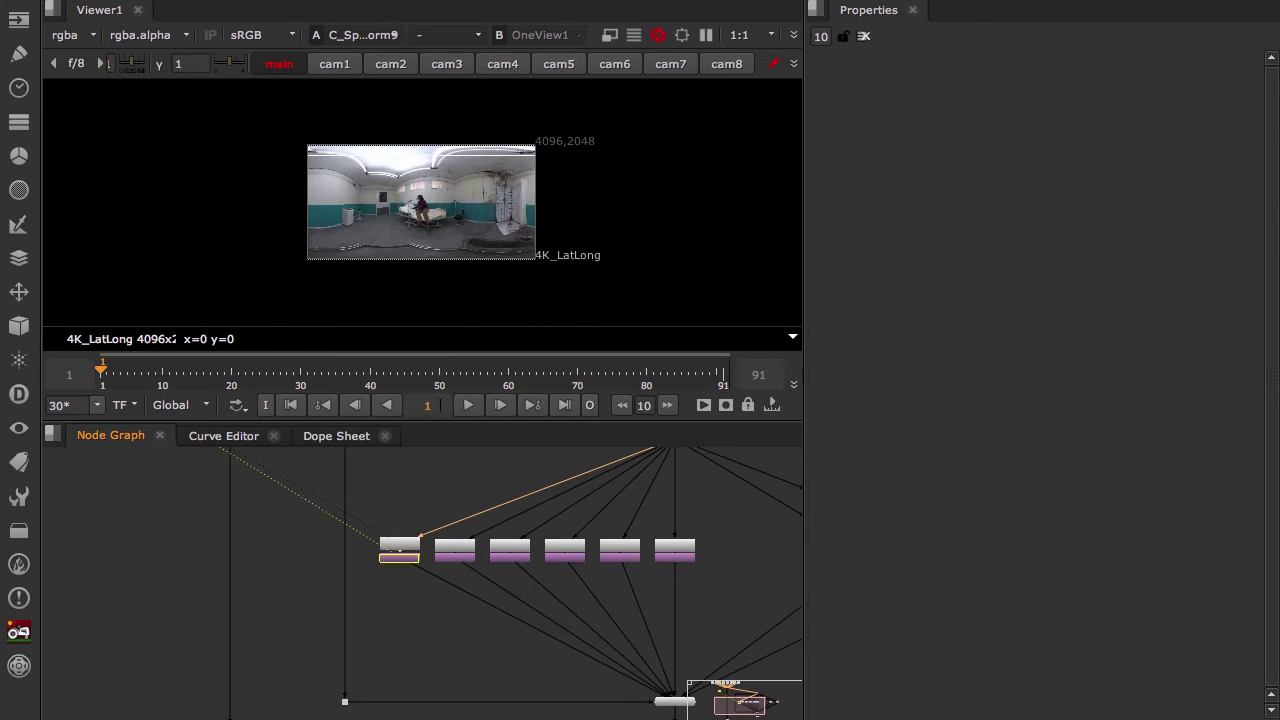
pyautogui.press('1')
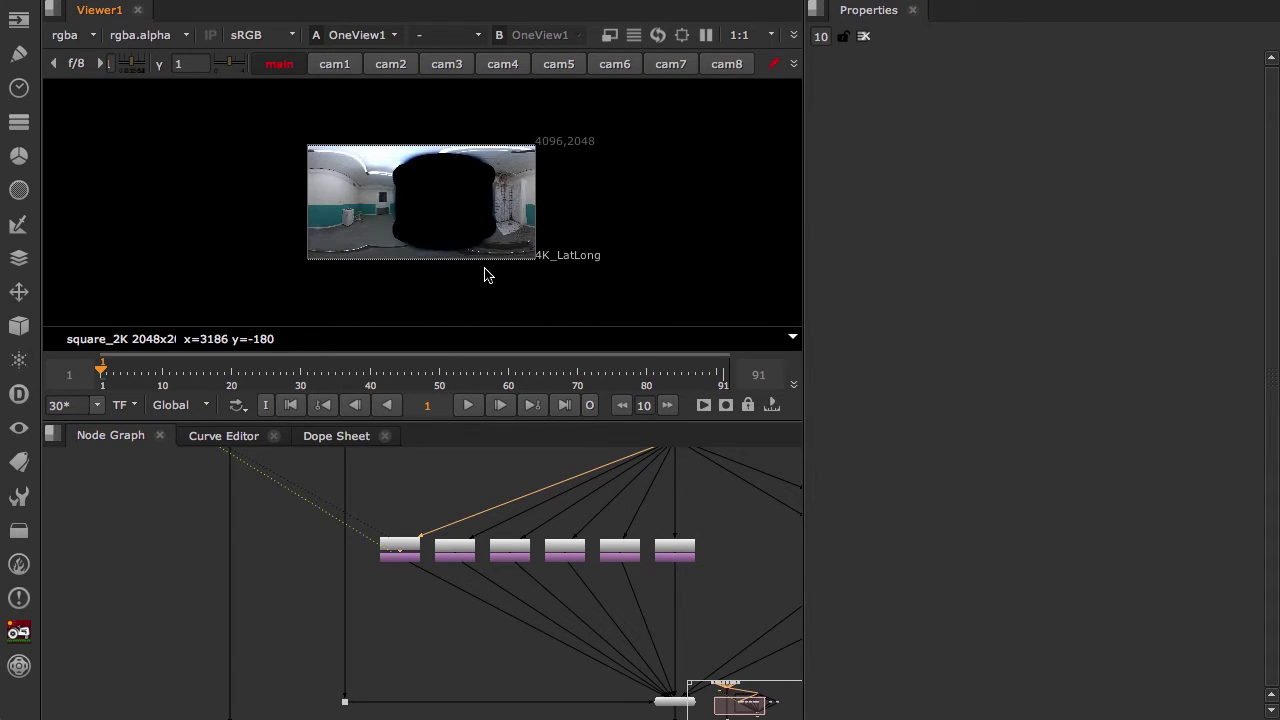
pyautogui.hotkey('ctrl', 'shift', 'z')
pyautogui.hotkey('ctrl', 'z')
pyautogui.hotkey('ctrl', 'shift', 'z')
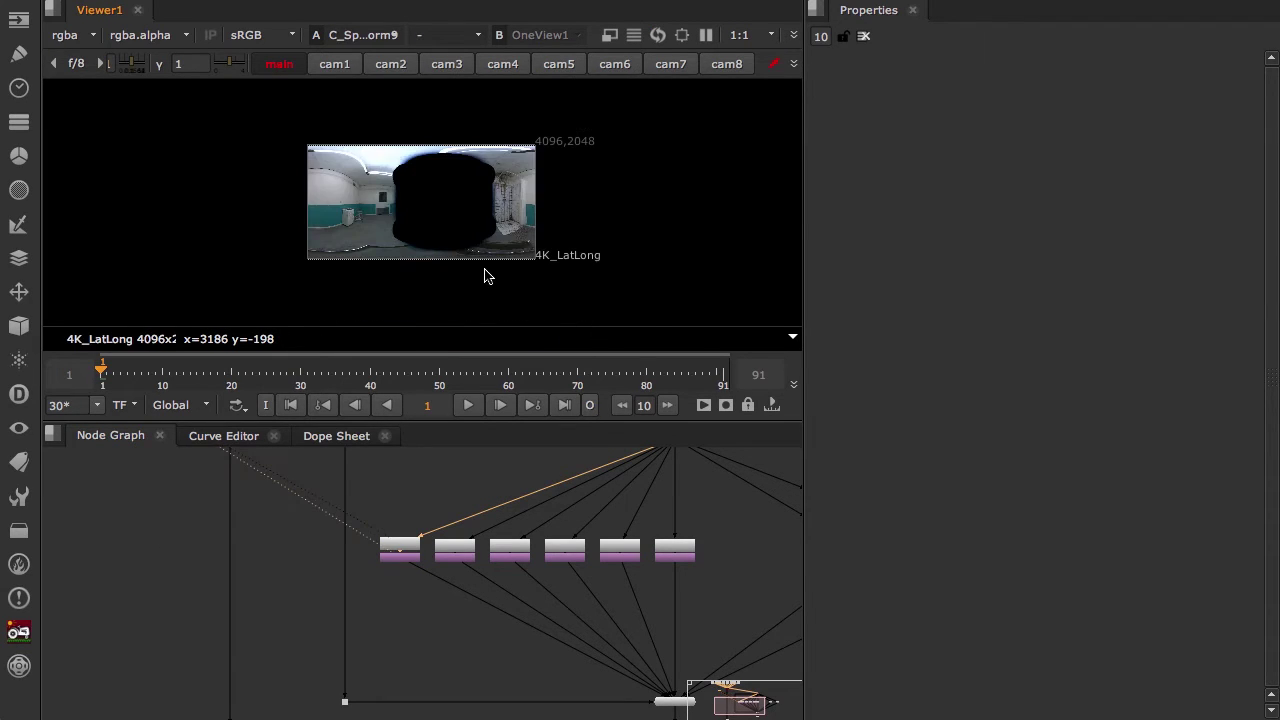
# Compare the full-size panoramas from C_Stitcher2 and C_Stitcher1 in the viewer, then restore the normal layout.
pyautogui.moveTo(636, 695); pyautogui.dragTo(498, 585, button='middle')
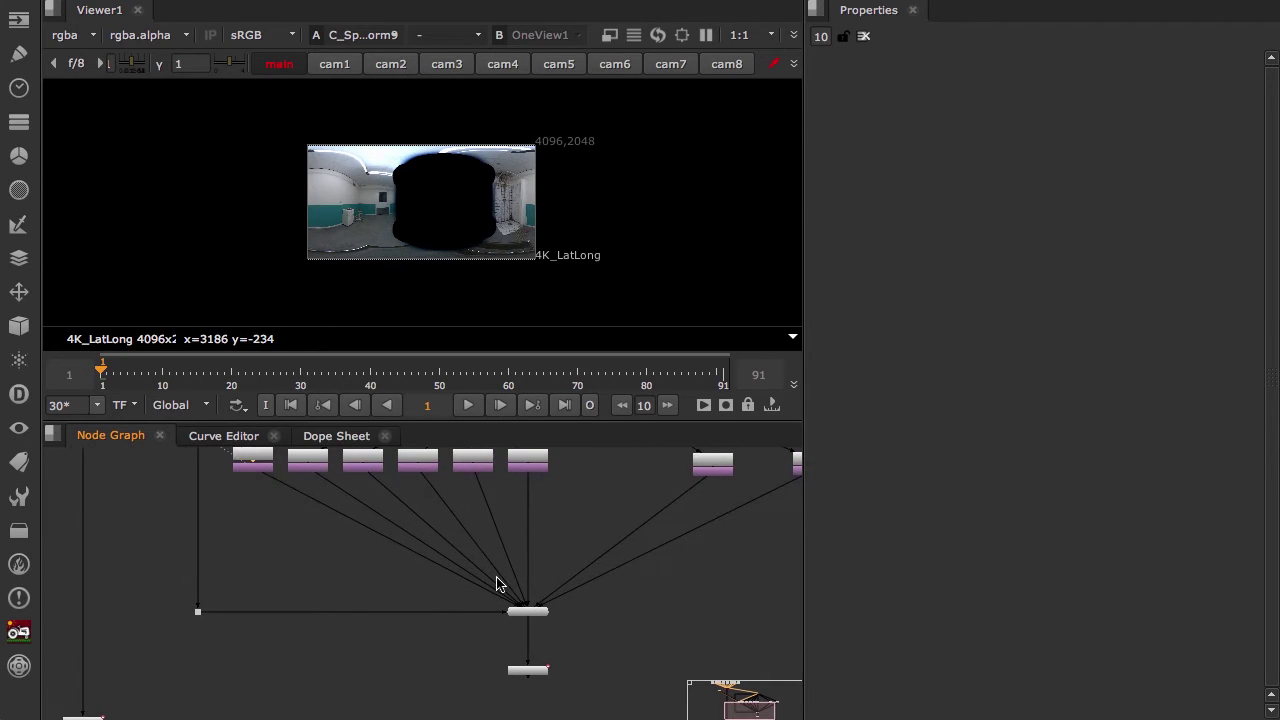
pyautogui.moveTo(367, 683); pyautogui.dragTo(363, 595, button='middle')
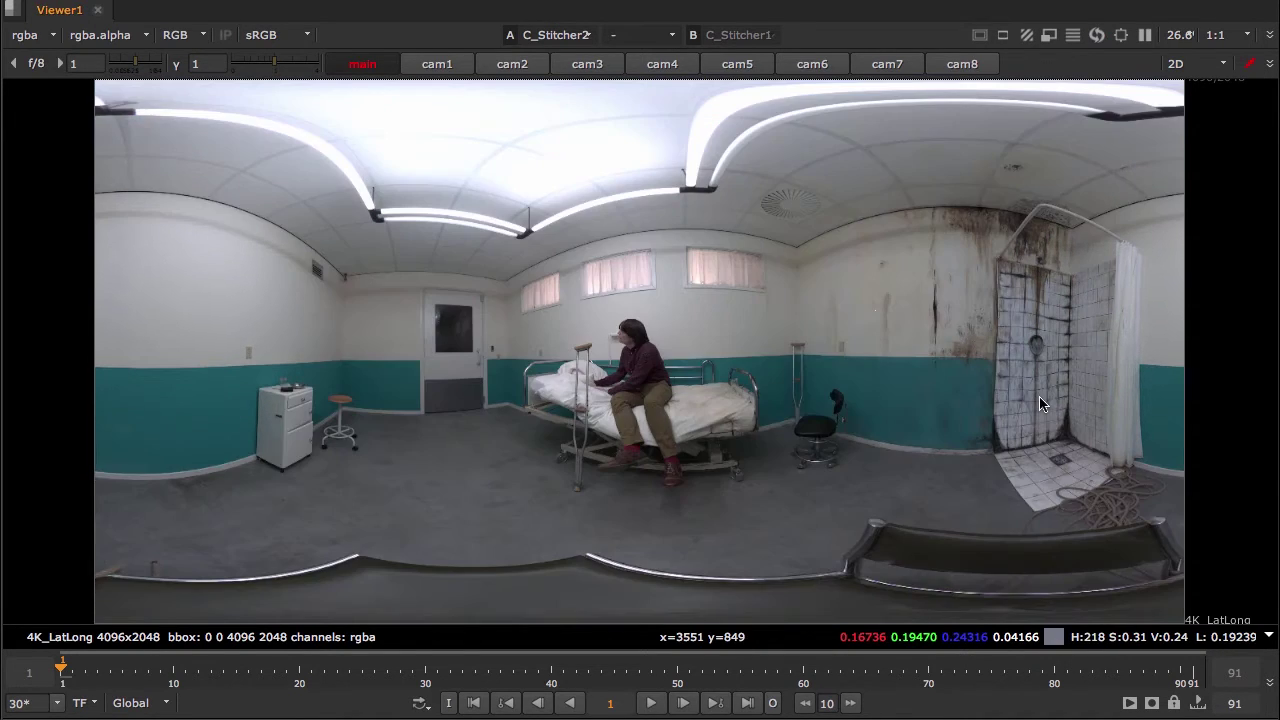
pyautogui.press('1')
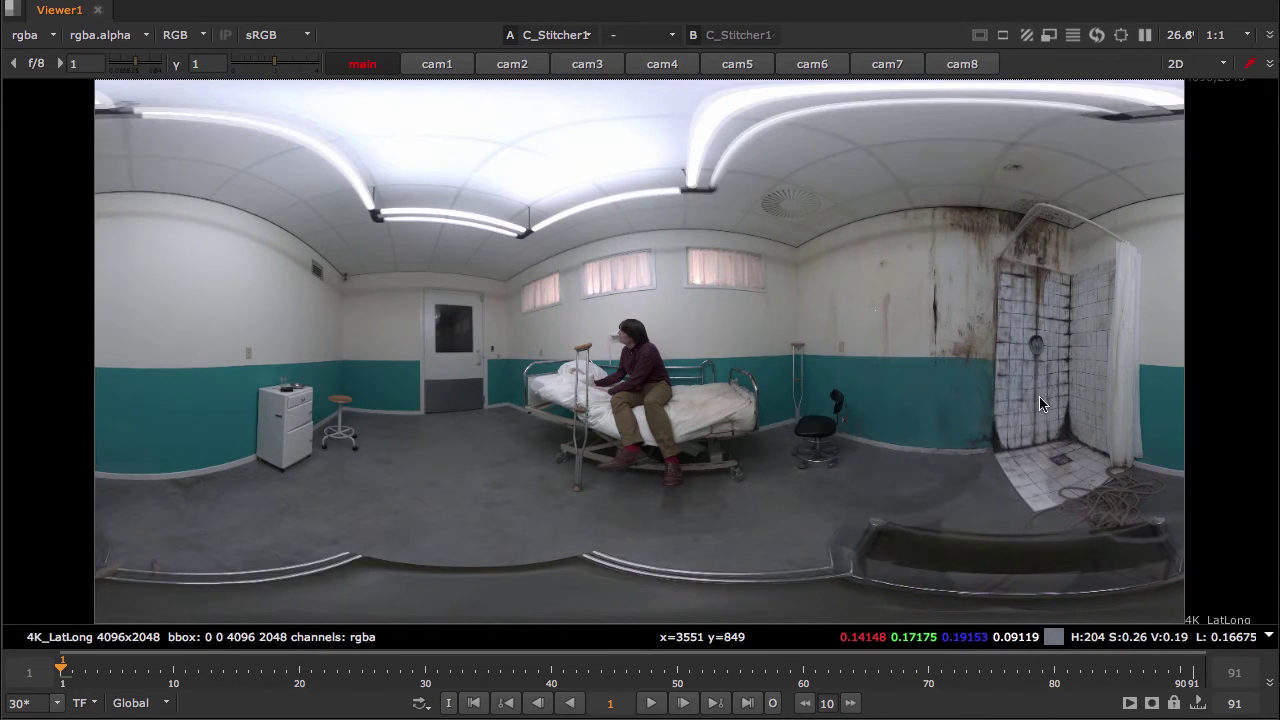
pyautogui.press('2')
pyautogui.press('1')
pyautogui.press('2')
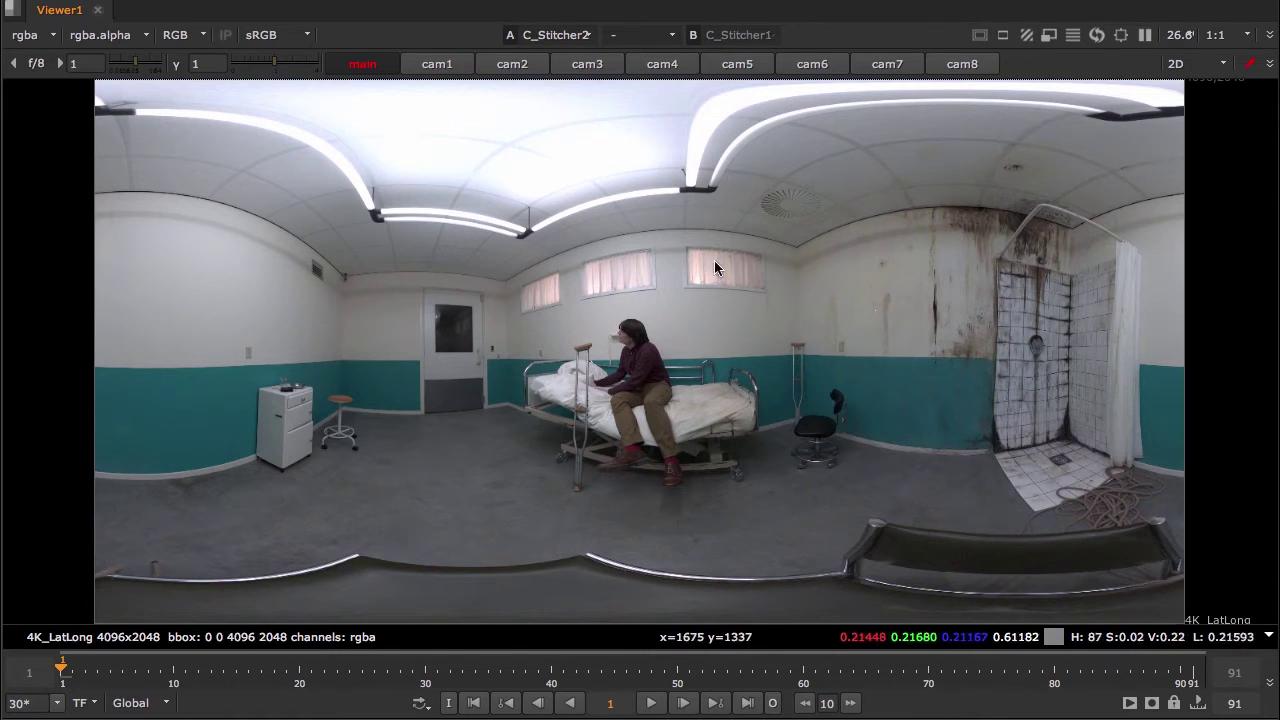
pyautogui.press('1')
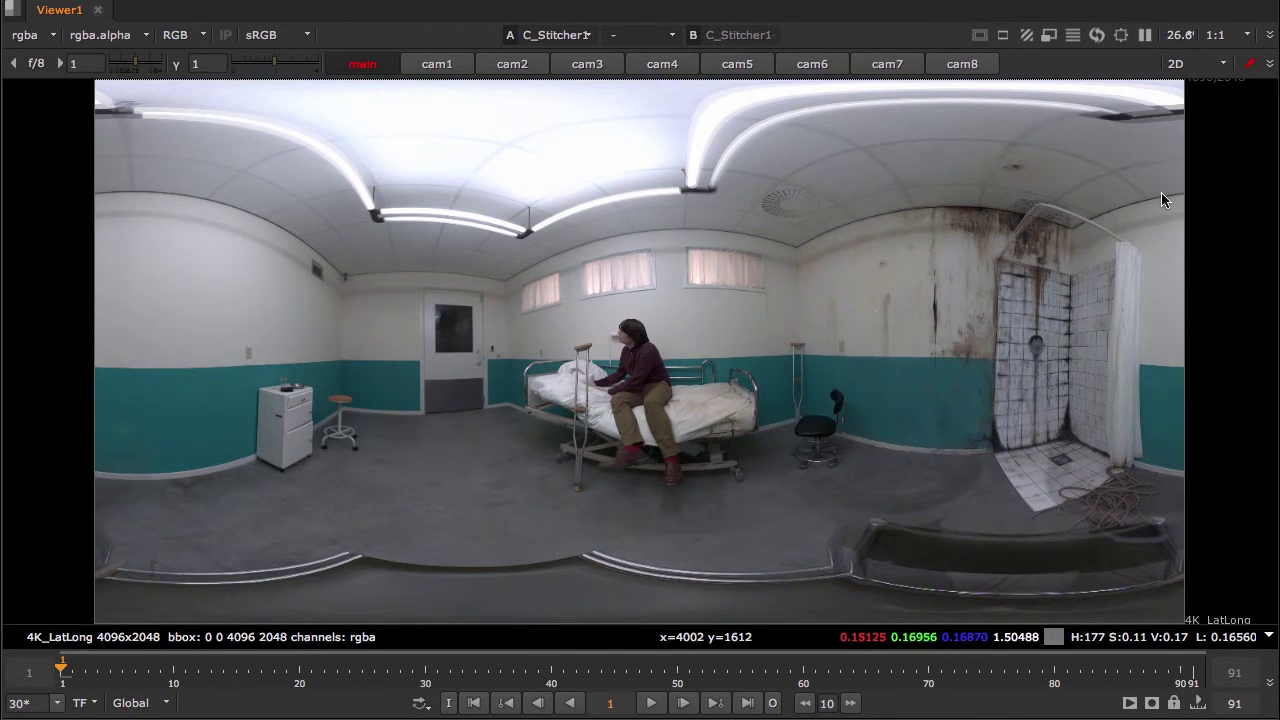
pyautogui.press('space')
pyautogui.press('space')
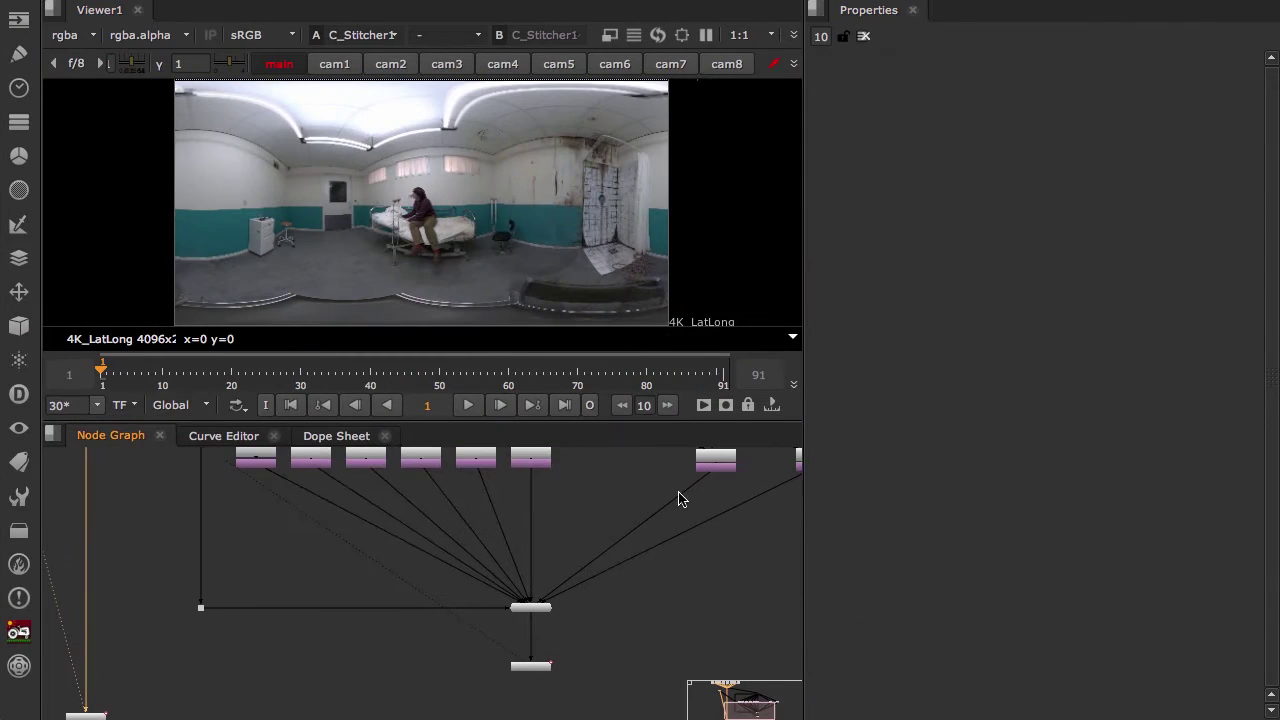
# Add a Reformat node beside C_SphericalTransform7 and attach a RotoPaint node beneath it.
pyautogui.scroll(3, 677, 544)
pyautogui.moveTo(713, 502); pyautogui.dragTo(590, 498, button='middle')
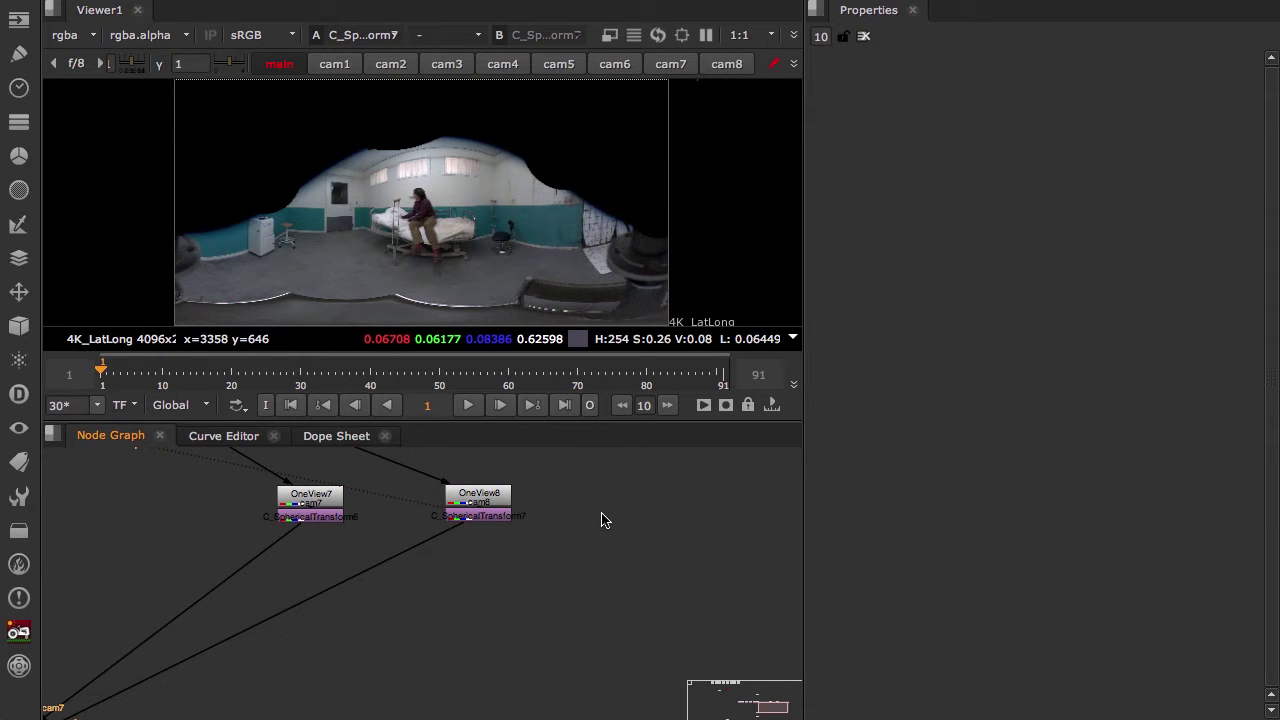
pyautogui.press('Tab')
pyautogui.write('refo')
pyautogui.press('Return')
pyautogui.moveTo(612, 509); pyautogui.dragTo(614, 505)
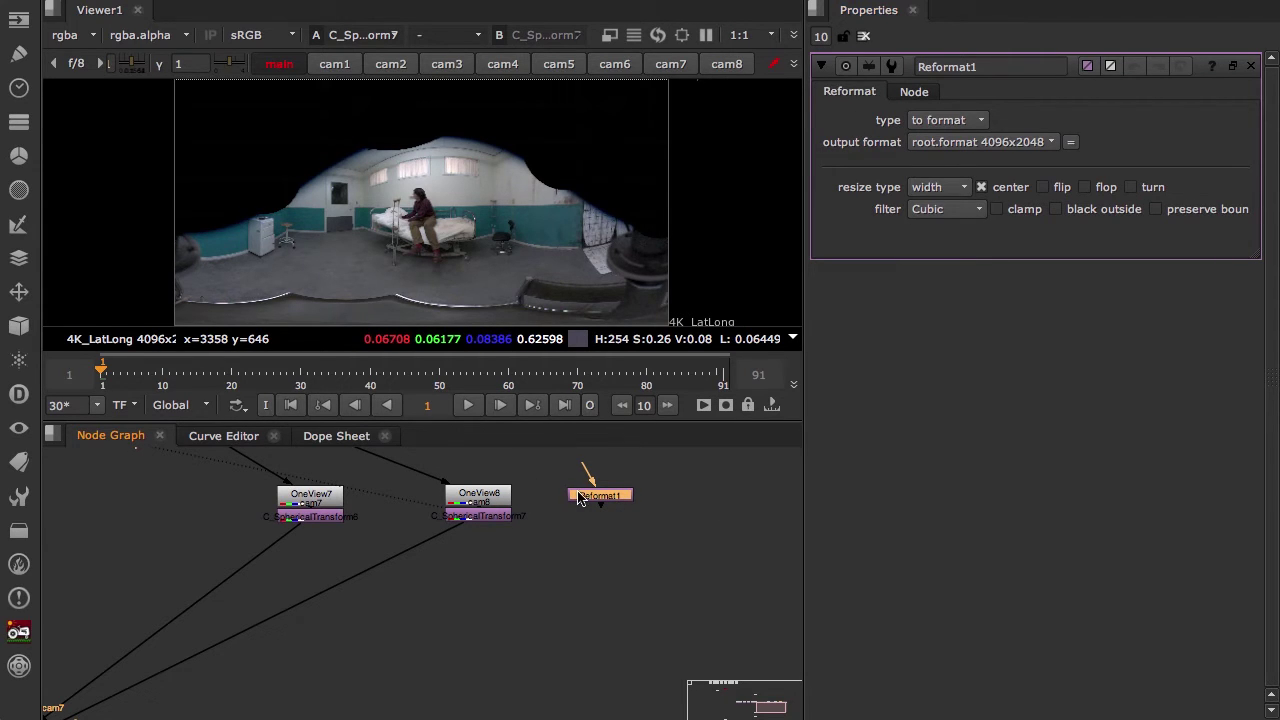
pyautogui.press('p')
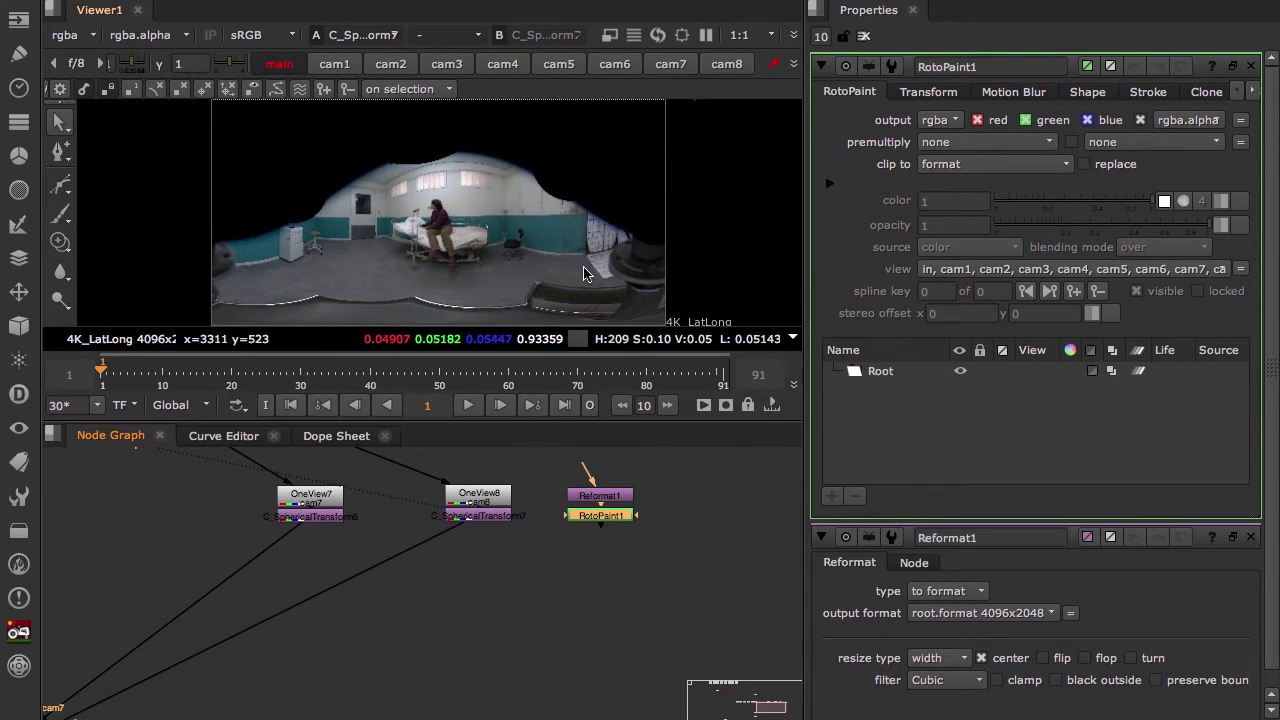
# Start a Bezier shape in RotoPaint1, tracing the inner edge of the dark rig at the panorama's right end.
pyautogui.keyDown('alt'); pyautogui.moveTo(586, 268); pyautogui.dragTo(546, 208, button='middle'); pyautogui.keyUp('alt')
pyautogui.click(60, 185)
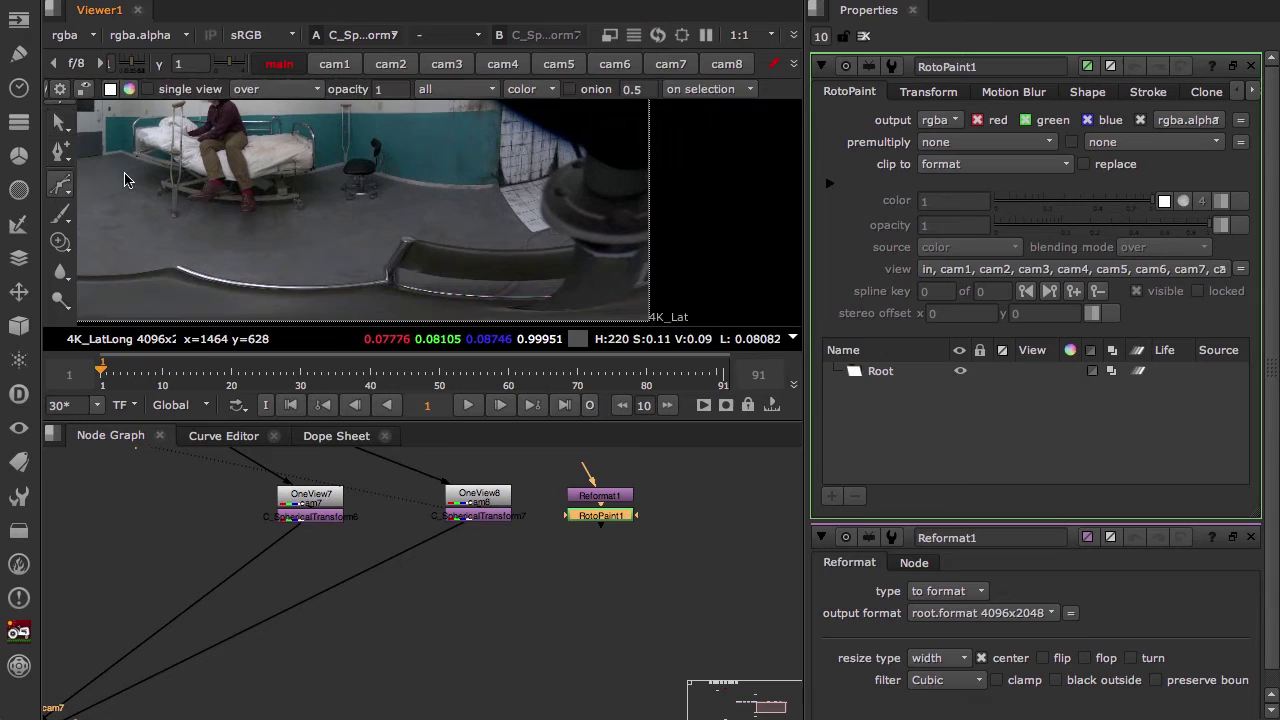
pyautogui.click(596, 136)
pyautogui.click(556, 159)
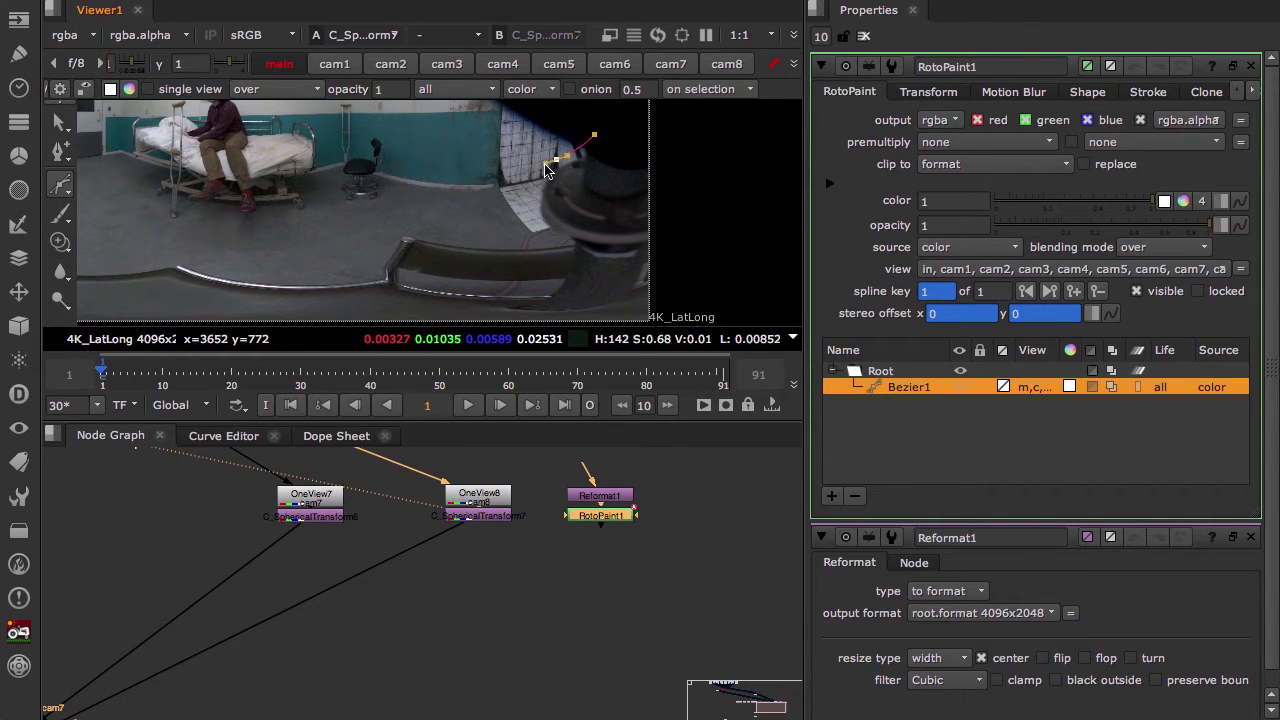
pyautogui.click(537, 210)
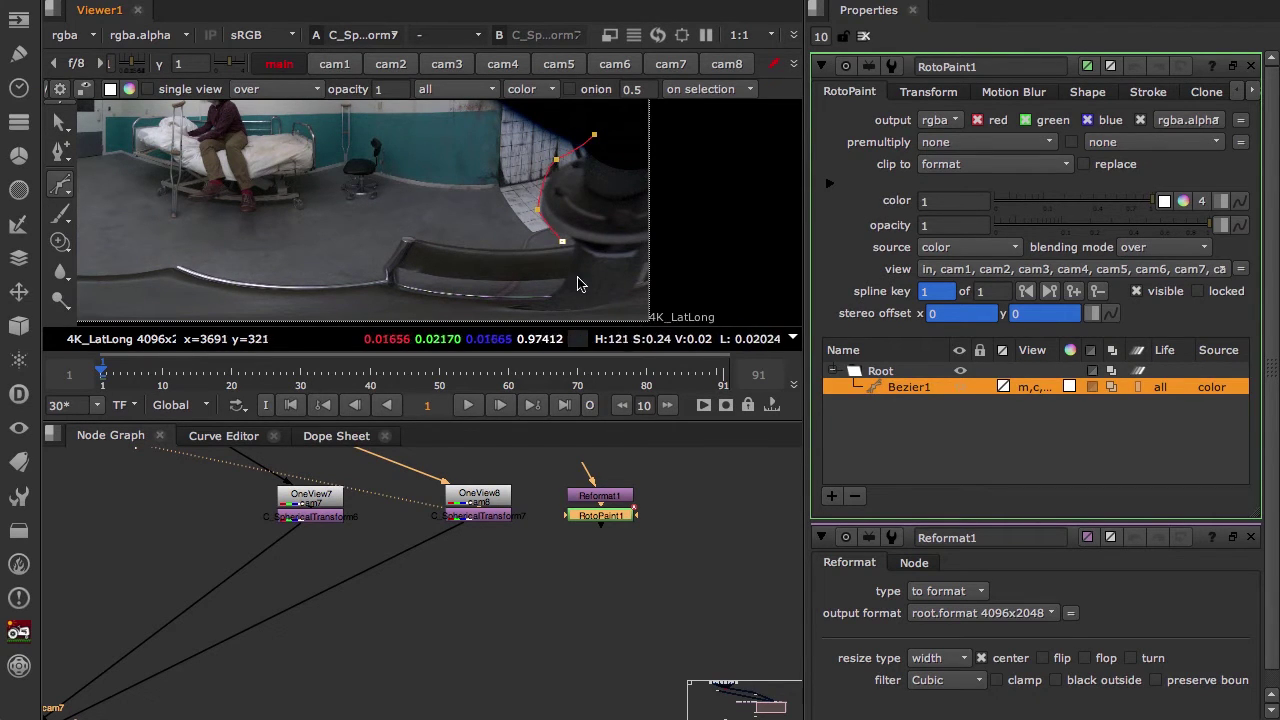
pyautogui.moveTo(563, 247); pyautogui.dragTo(569, 185, button='middle')
pyautogui.click(567, 179)
pyautogui.click(556, 222)
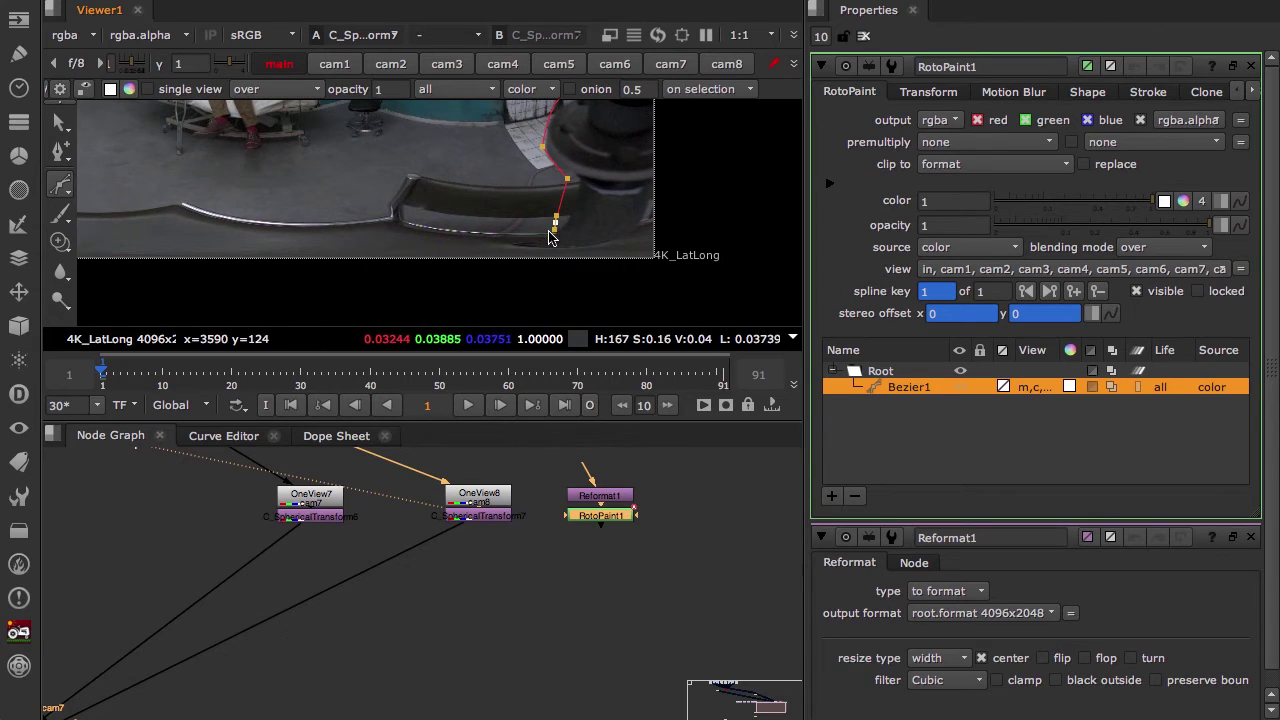
# Continue the Bezier in the enlarged viewer around the rig's base and past the frame's right edge, closing it at its first point.
pyautogui.press('space')
pyautogui.scroll(2, 727, 367)
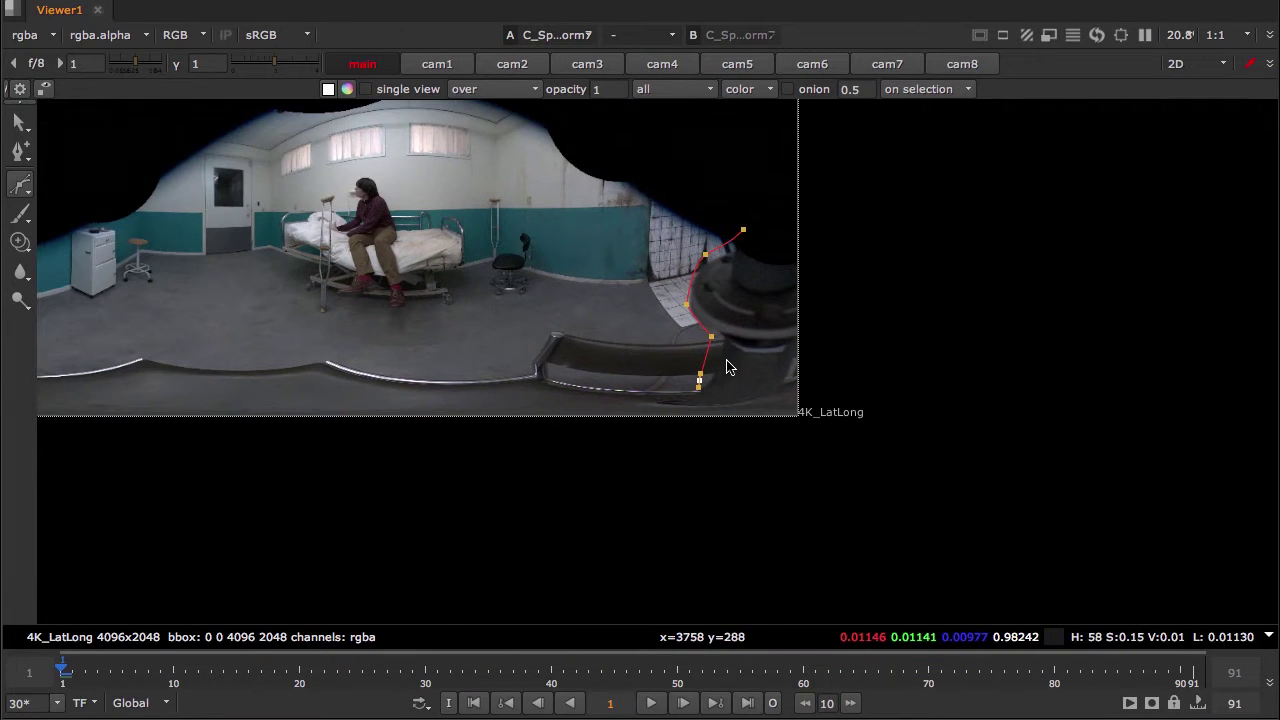
pyautogui.scroll(3, 725, 365)
pyautogui.click(675, 398)
pyautogui.click(600, 427)
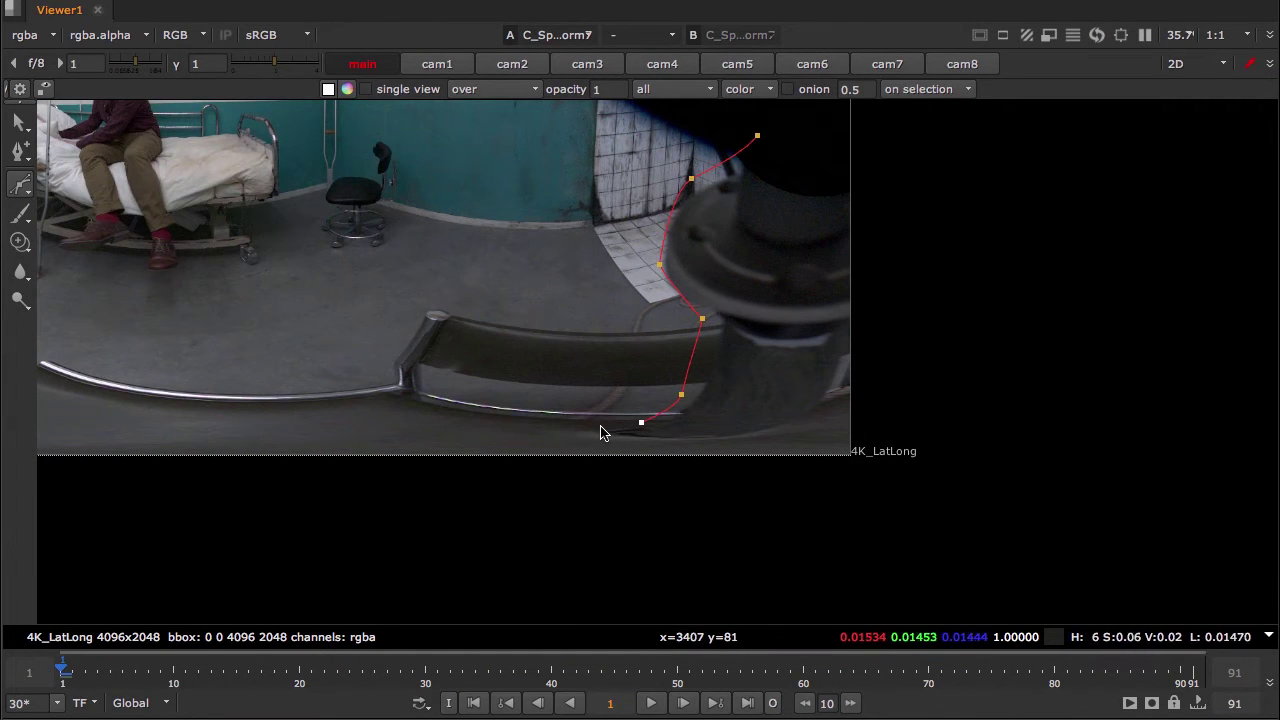
pyautogui.click(602, 440)
pyautogui.click(706, 445)
pyautogui.click(810, 426)
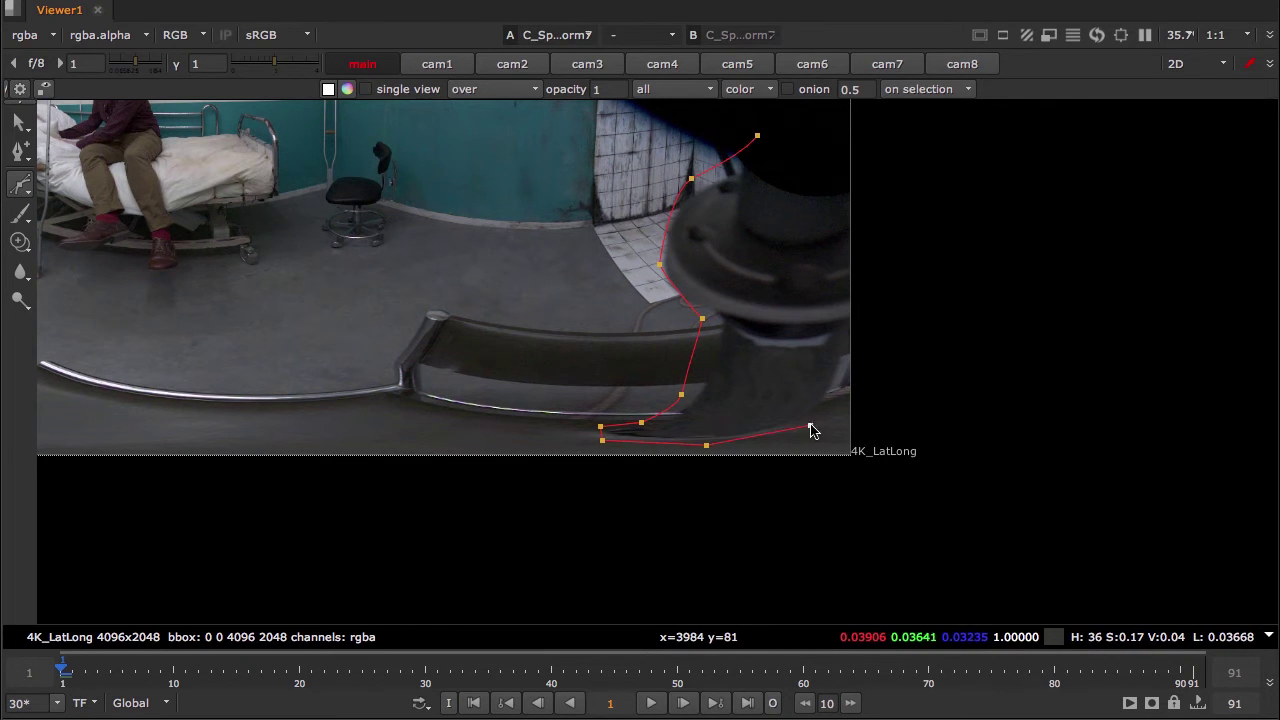
pyautogui.click(834, 388)
pyautogui.click(839, 379)
pyautogui.click(893, 199)
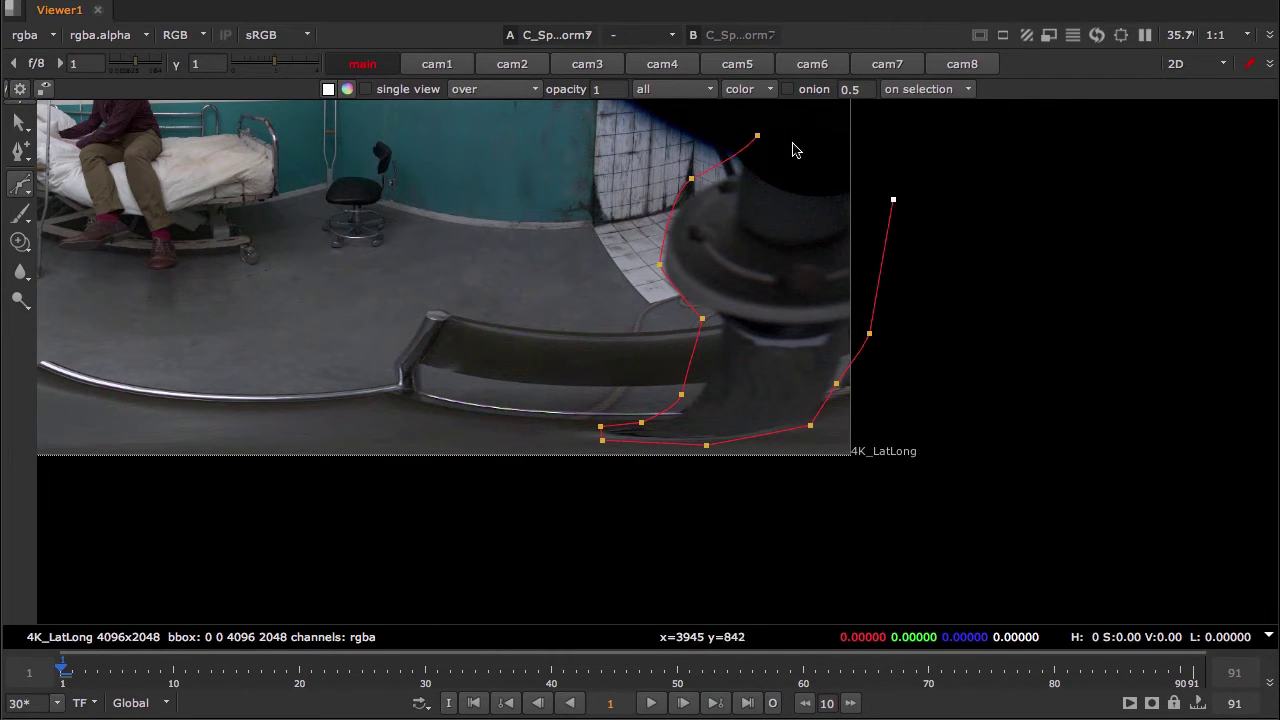
pyautogui.click(757, 135)
# Fit the shape's inner edge to the rig by repositioning points, adding two more along the curve, and smoothing the lower bend.
pyautogui.scroll(3, 705, 196)
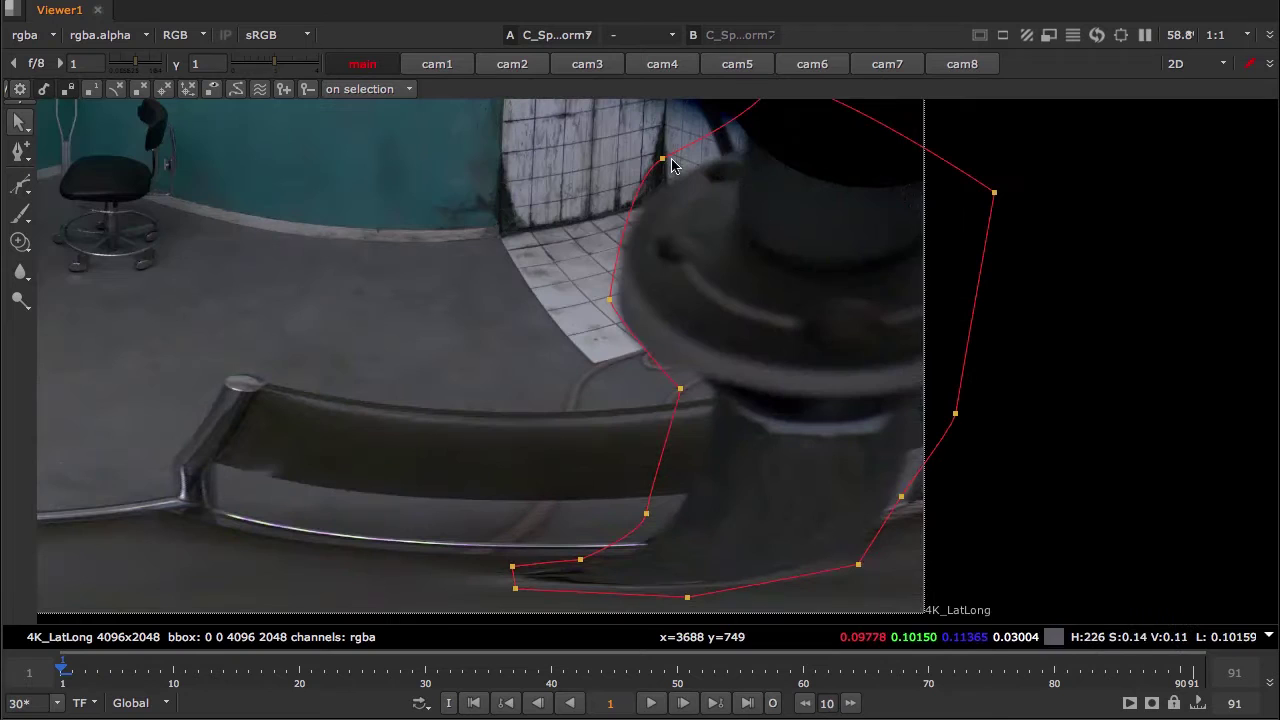
pyautogui.moveTo(660, 164); pyautogui.dragTo(665, 183)
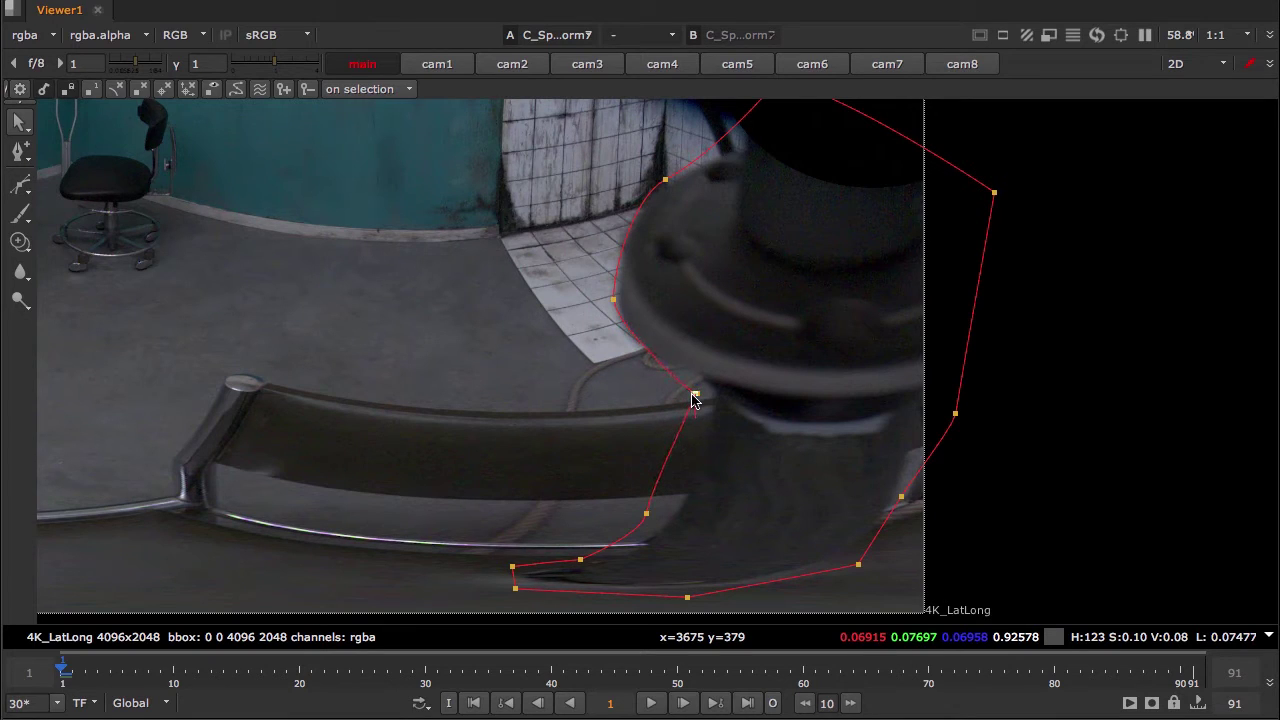
pyautogui.moveTo(698, 403)
pyautogui.mouseDown()
pyautogui.moveTo(706, 412)
pyautogui.moveTo(699, 374)
pyautogui.moveTo(699, 396)
pyautogui.moveTo(688, 384)
pyautogui.mouseUp()
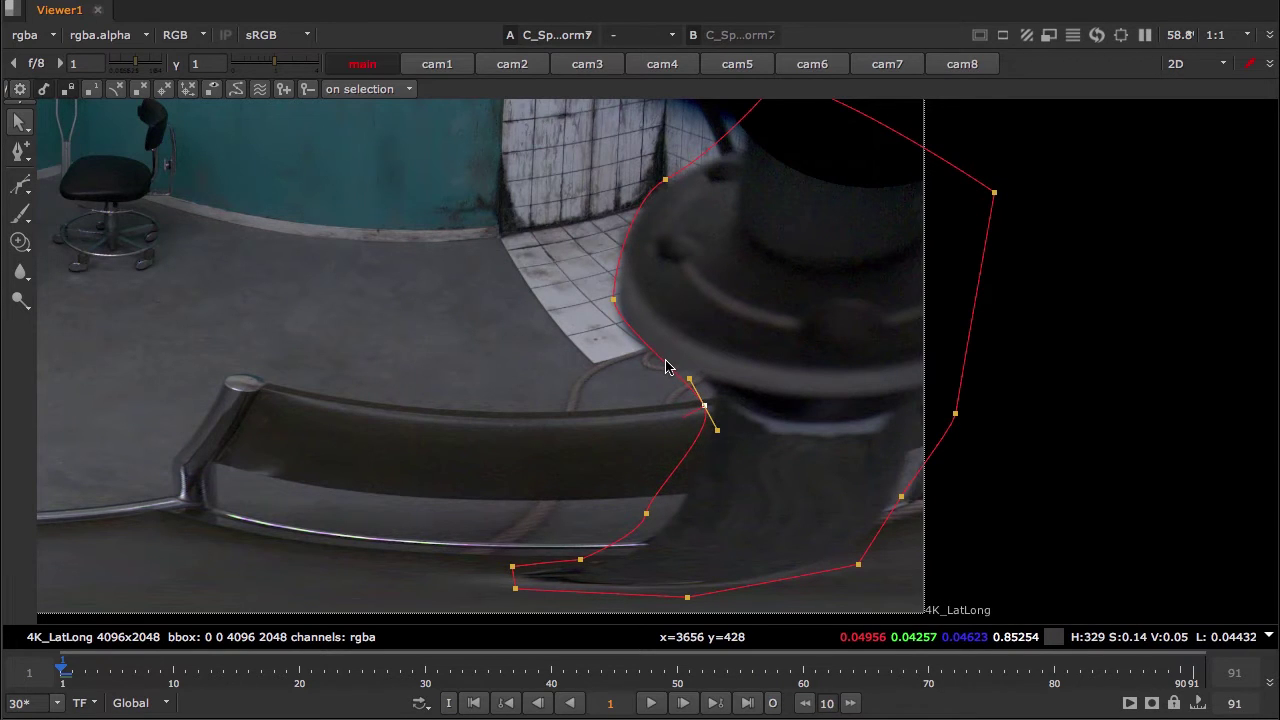
pyautogui.keyDown('ctrl'); pyautogui.keyDown('alt'); pyautogui.click(651, 357); pyautogui.keyUp('alt'); pyautogui.keyUp('ctrl')
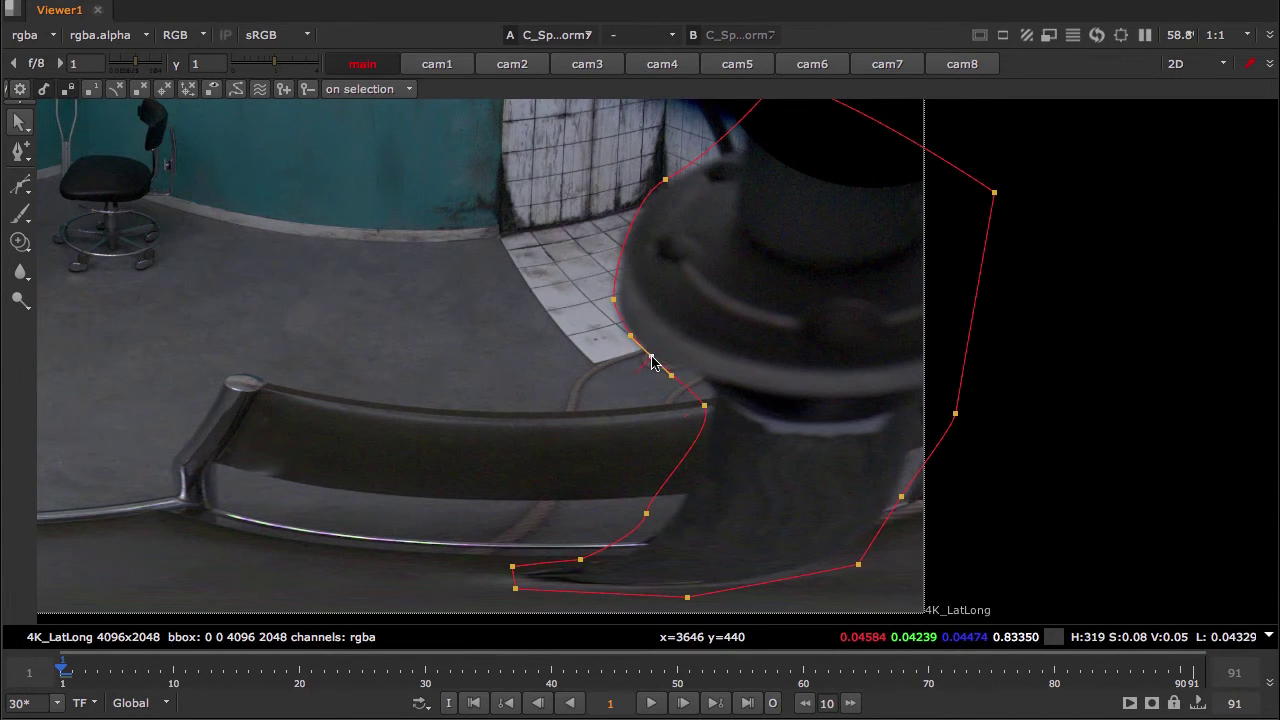
pyautogui.keyDown('ctrl'); pyautogui.keyDown('alt'); pyautogui.click(690, 463); pyautogui.keyUp('alt'); pyautogui.keyUp('ctrl')
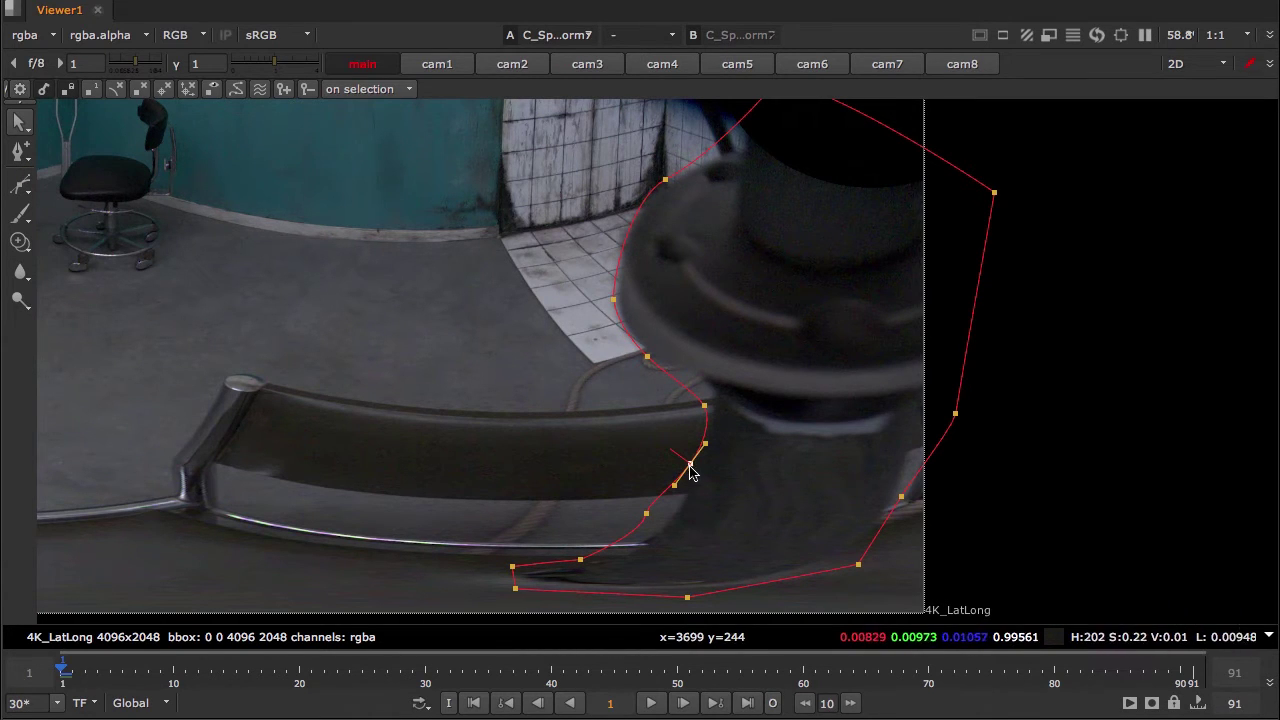
pyautogui.moveTo(646, 515); pyautogui.dragTo(658, 528)
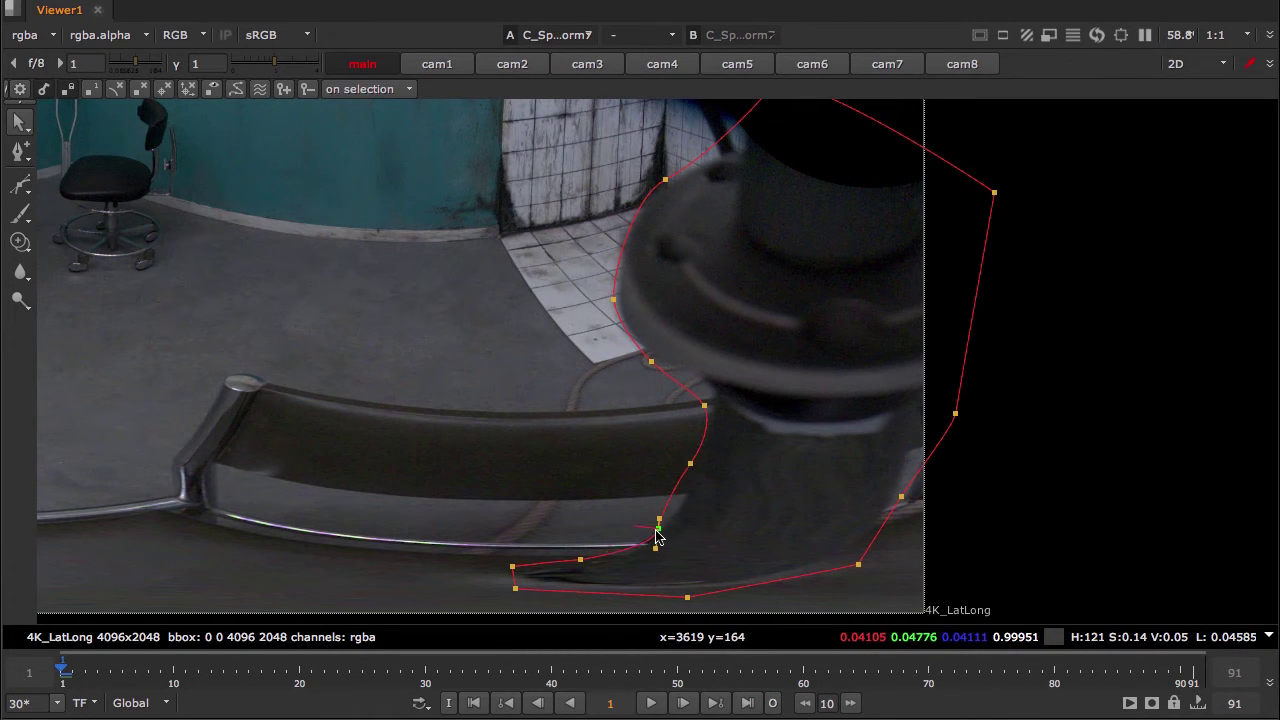
pyautogui.press('z')
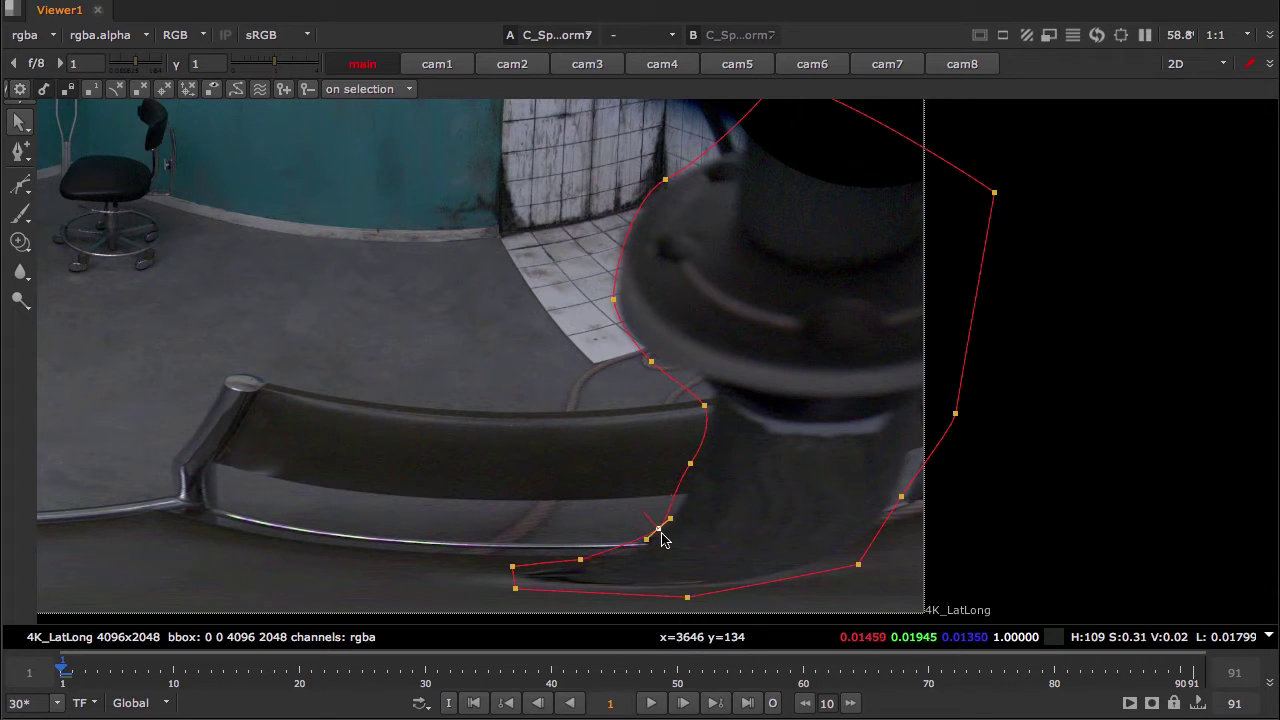
pyautogui.keyDown('ctrl'); pyautogui.keyDown('alt'); pyautogui.click(581, 556); pyautogui.keyUp('alt'); pyautogui.keyUp('ctrl')
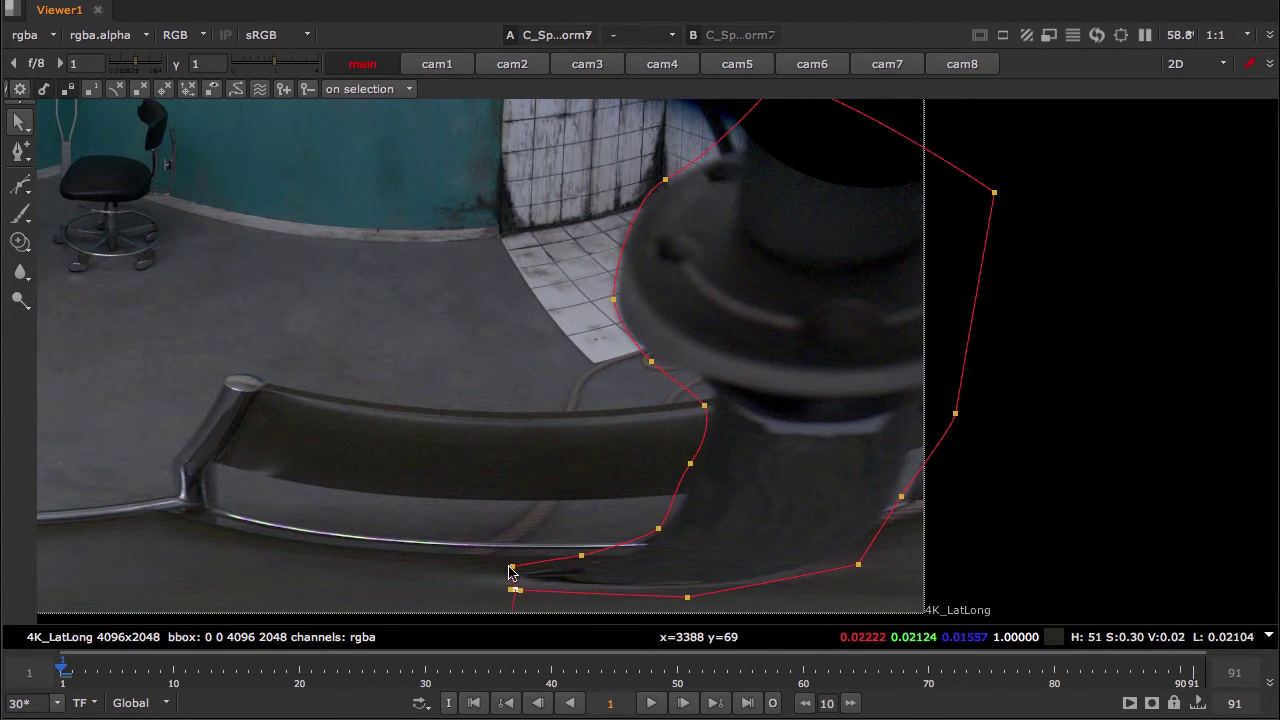
# Smooth the shape's points around the rig's base and pull its outer edge point in toward the frame border.
pyautogui.moveTo(486, 556); pyautogui.dragTo(561, 607)
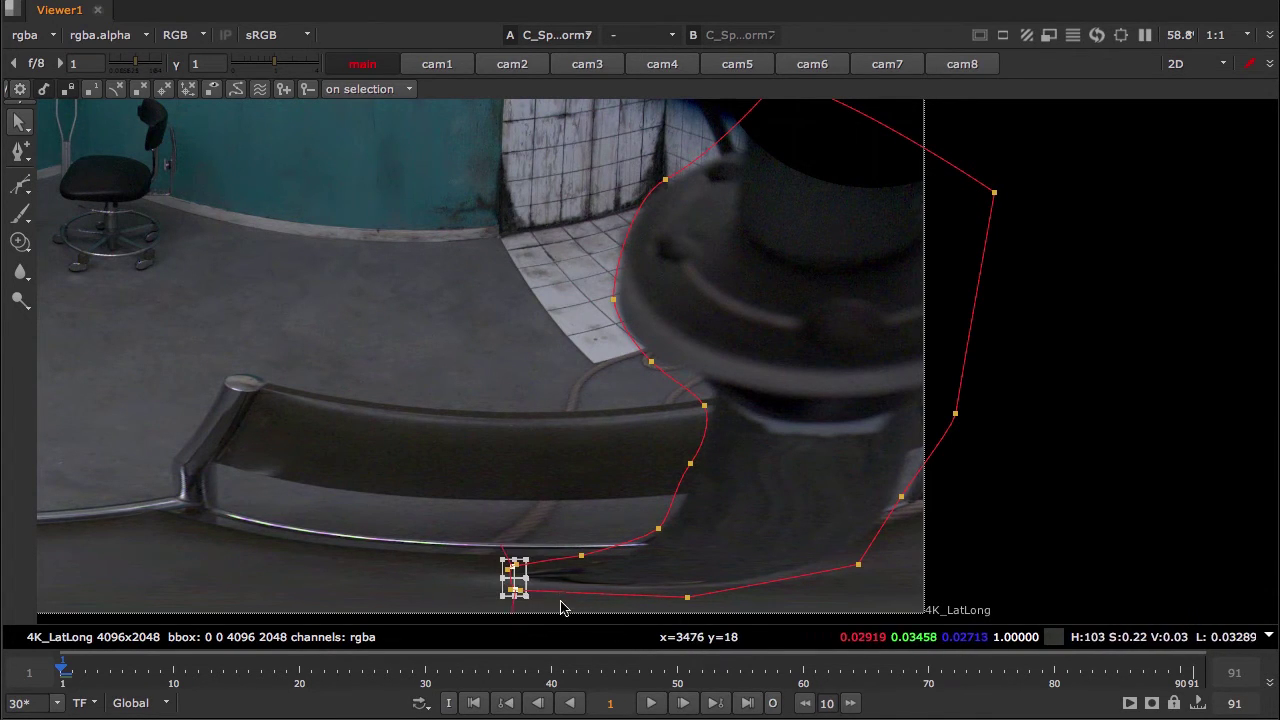
pyautogui.click(687, 599)
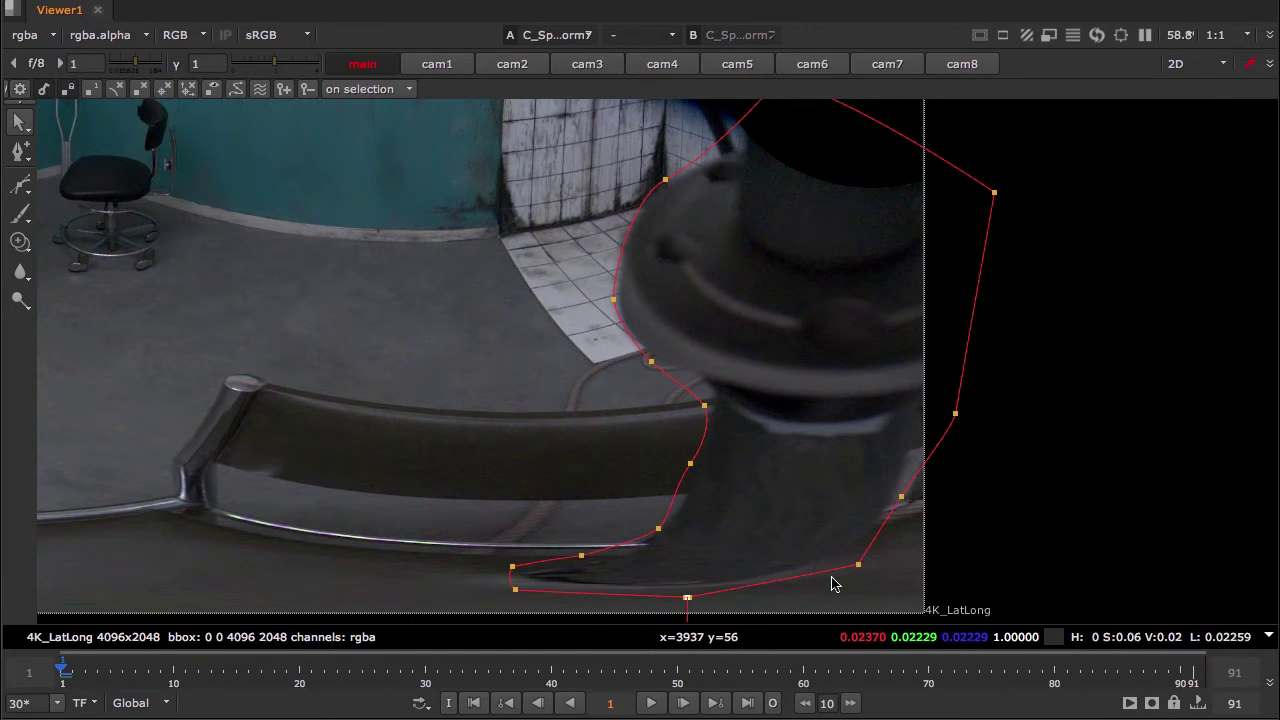
pyautogui.press('z')
pyautogui.press('z')
pyautogui.click(901, 497)
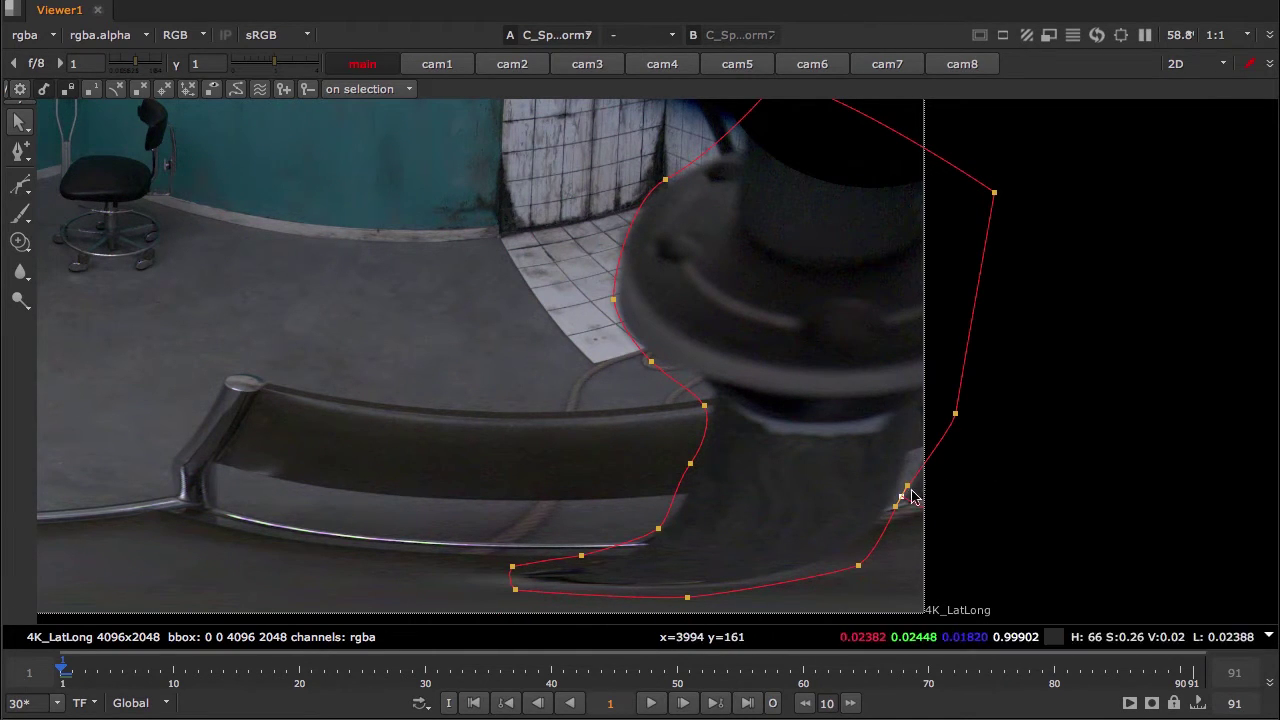
pyautogui.press('z')
pyautogui.press('z')
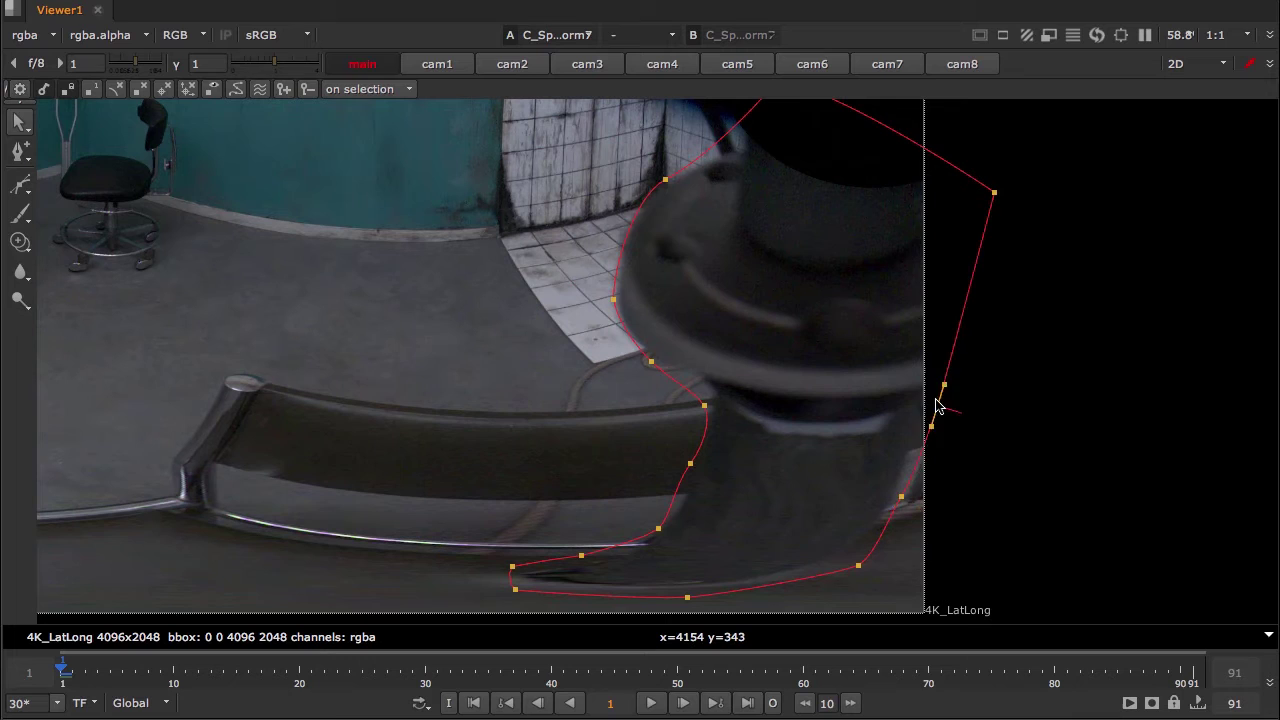
pyautogui.moveTo(936, 401); pyautogui.dragTo(933, 396)
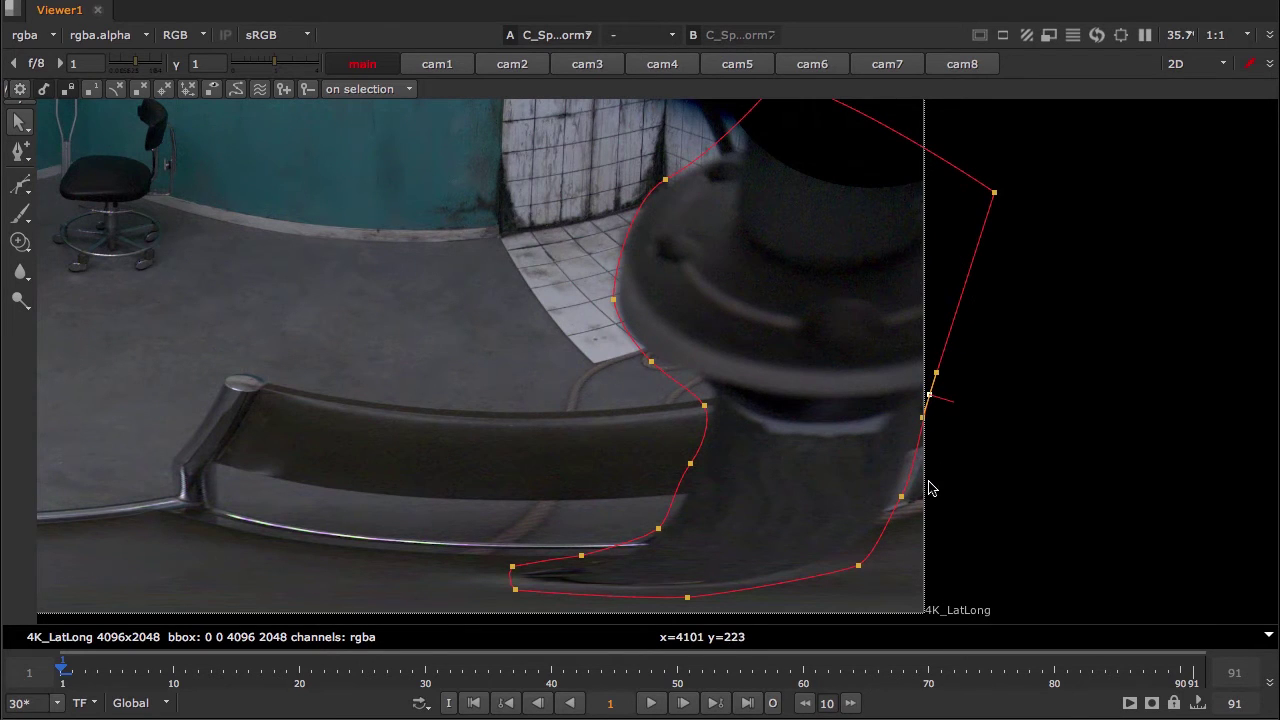
# Start a second Bezier around the blurred rig part at the panorama's left end, tracing its rounded outer edge.
pyautogui.scroll(-3, 929, 488)
pyautogui.moveTo(235, 398); pyautogui.dragTo(680, 401, button='middle')
pyautogui.moveTo(166, 410); pyautogui.dragTo(613, 411, button='middle')
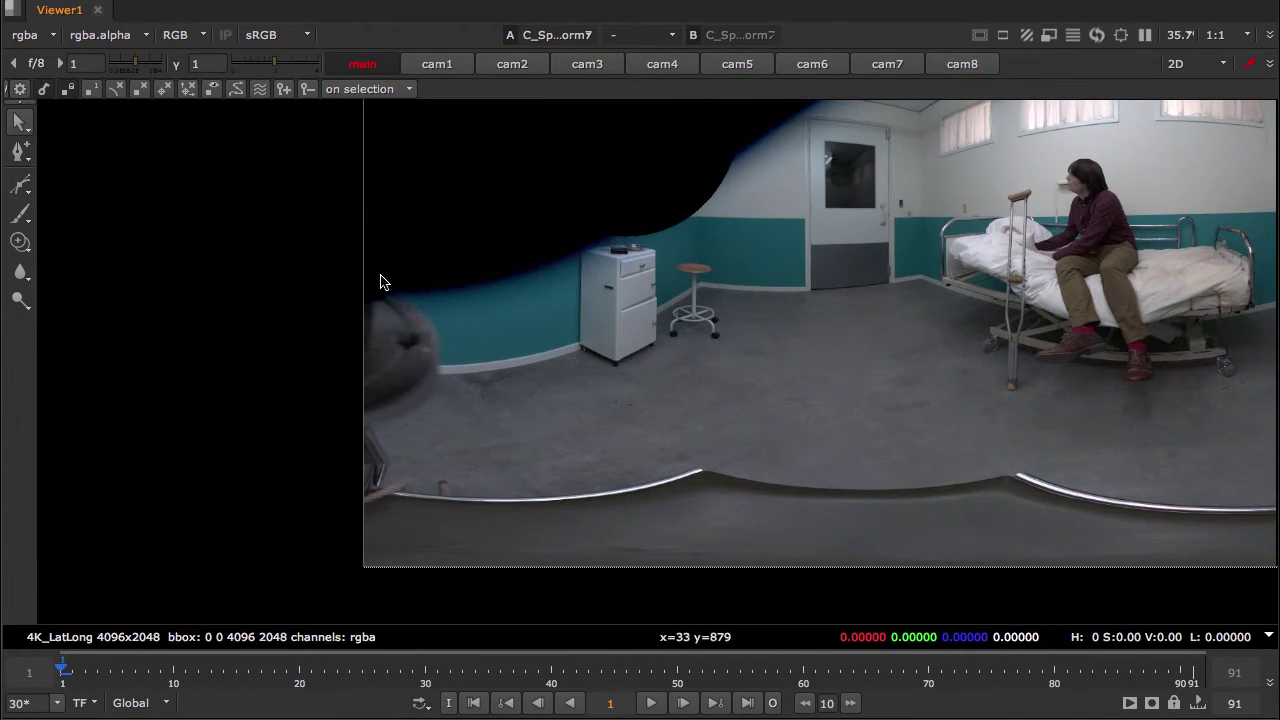
pyautogui.click(34, 188)
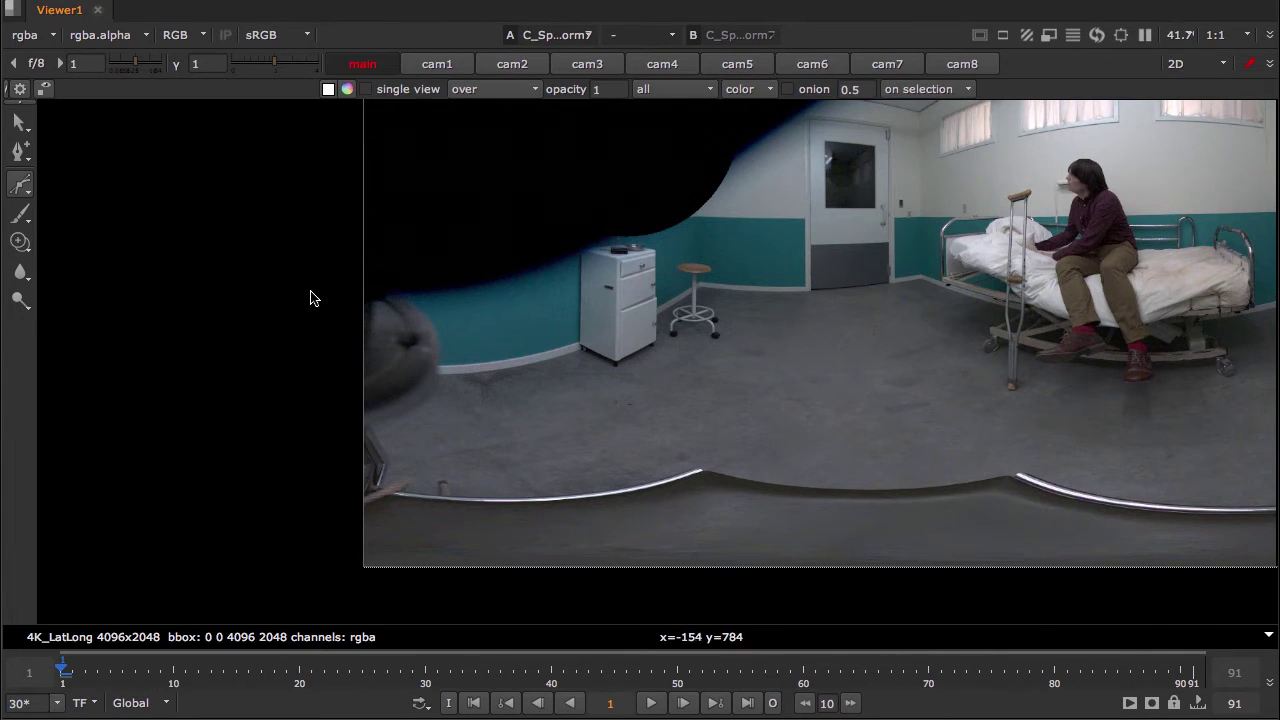
pyautogui.scroll(2, 400, 296)
pyautogui.moveTo(478, 303); pyautogui.dragTo(479, 304)
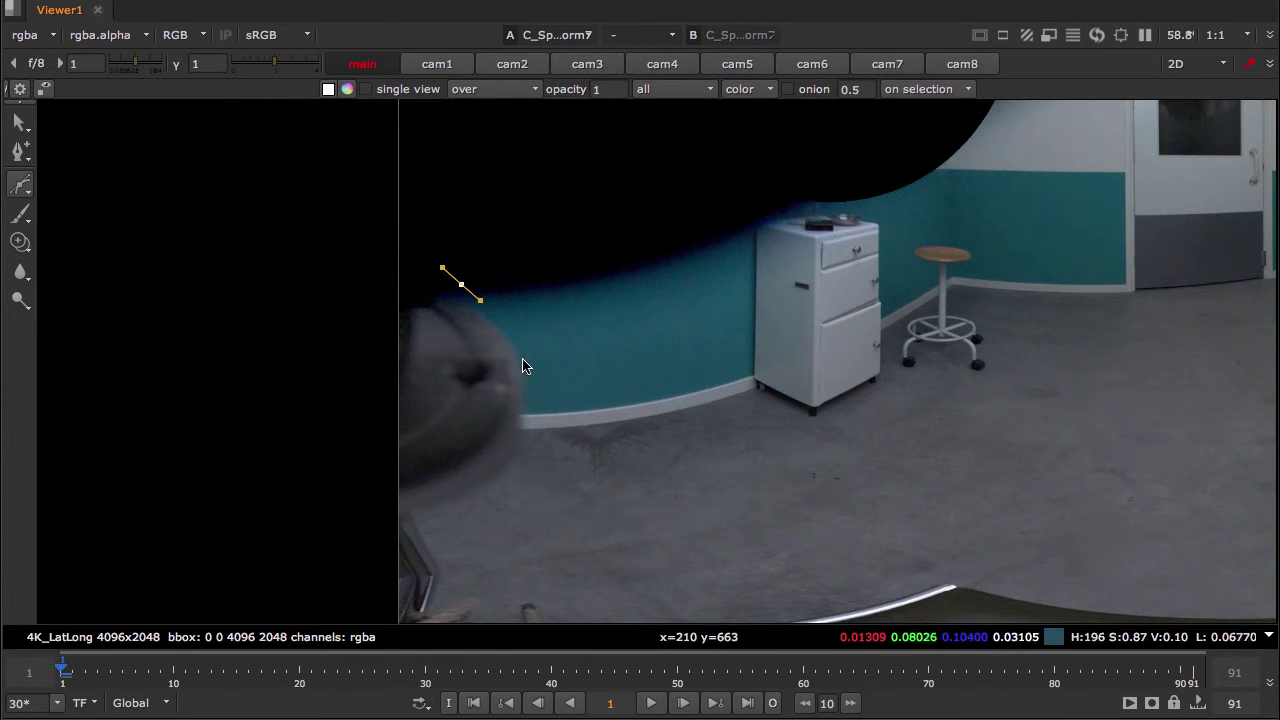
pyautogui.moveTo(524, 369); pyautogui.dragTo(527, 398)
pyautogui.moveTo(518, 464); pyautogui.dragTo(425, 522)
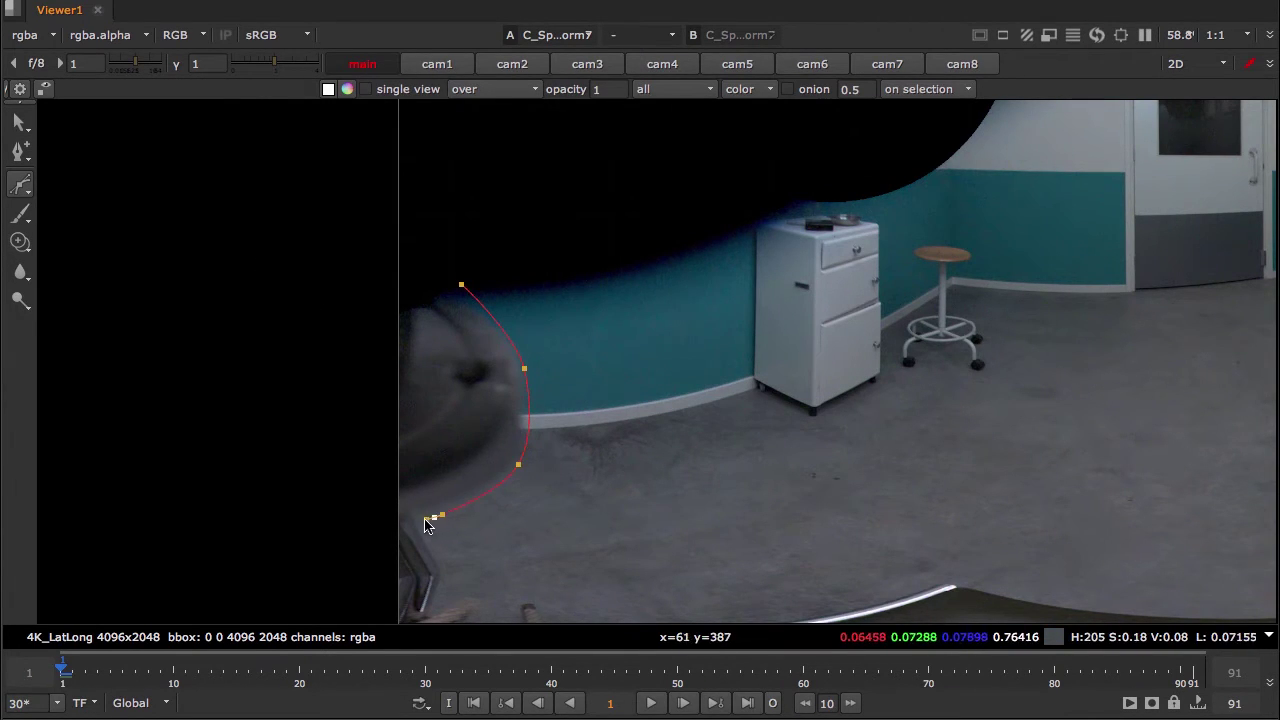
# Extend the second Bezier down past the metal leg, bring it back up outside the frame, and close it at its first point.
pyautogui.moveTo(443, 508); pyautogui.dragTo(458, 372, button='middle')
pyautogui.scroll(-3, 453, 424)
pyautogui.scroll(4, 453, 428)
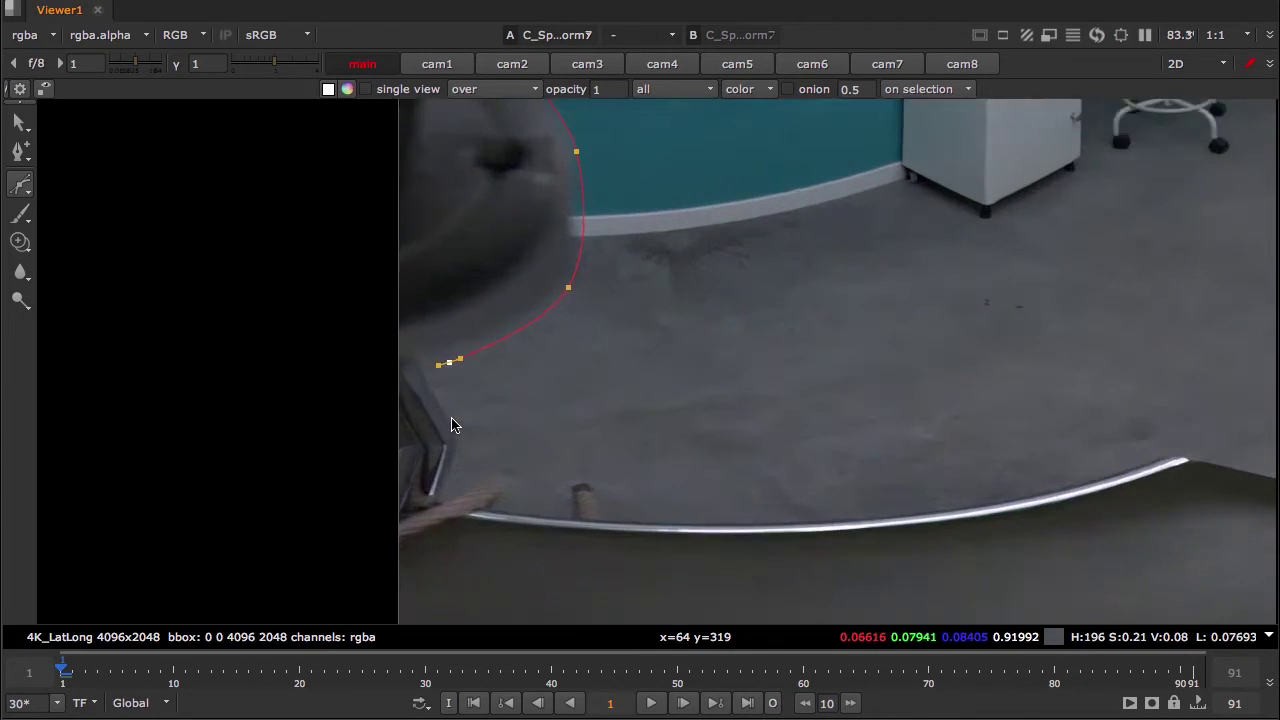
pyautogui.click(457, 423)
pyautogui.click(447, 504)
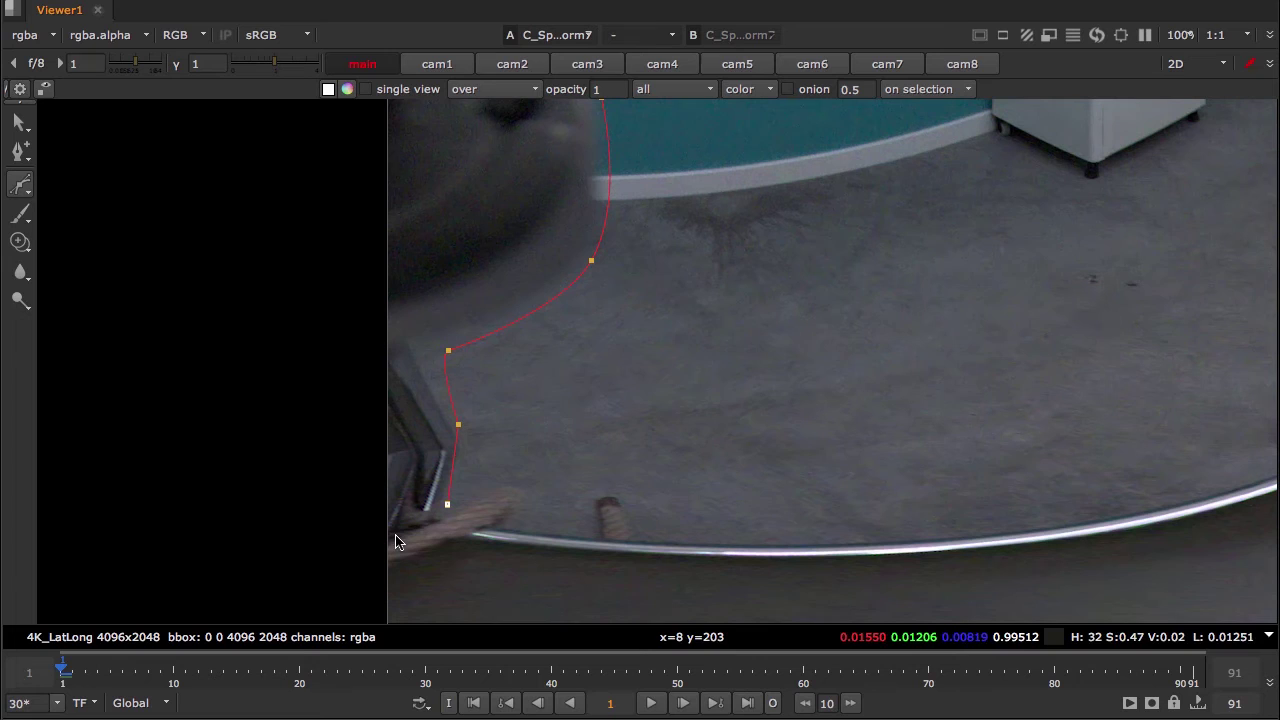
pyautogui.click(343, 428)
pyautogui.scroll(5, 333, 270)
pyautogui.click(341, 228)
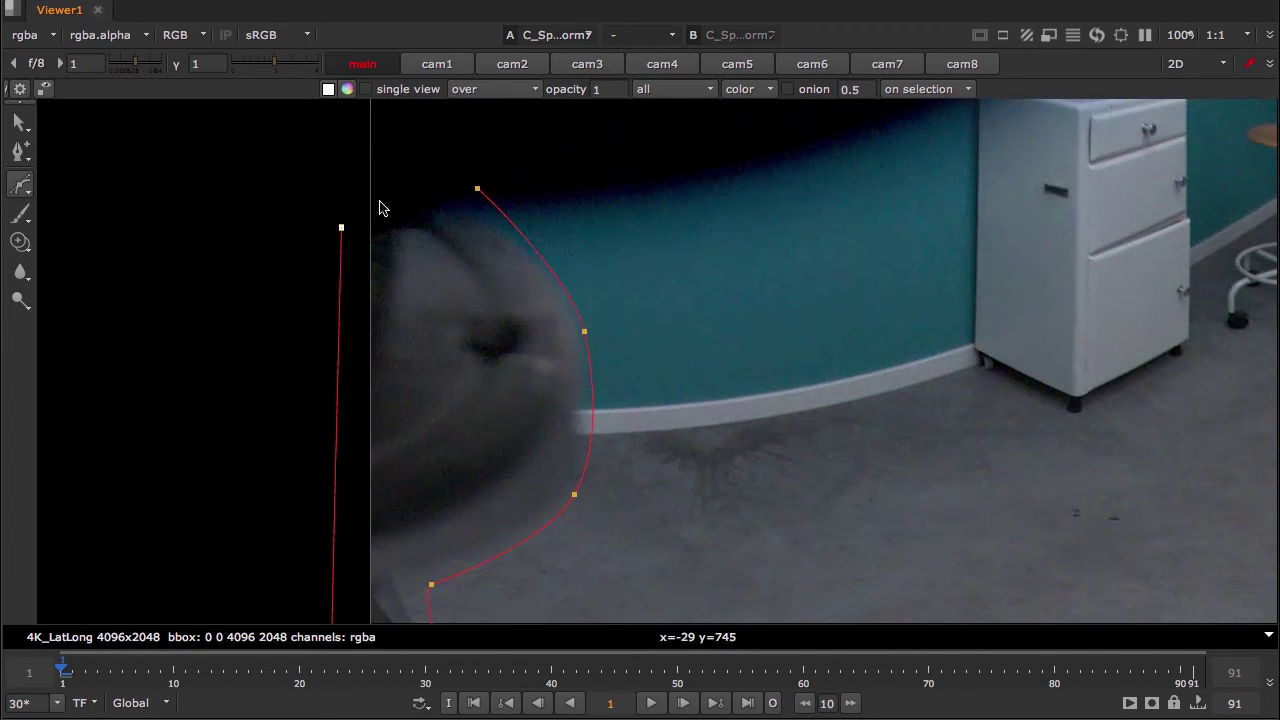
pyautogui.click(478, 189)
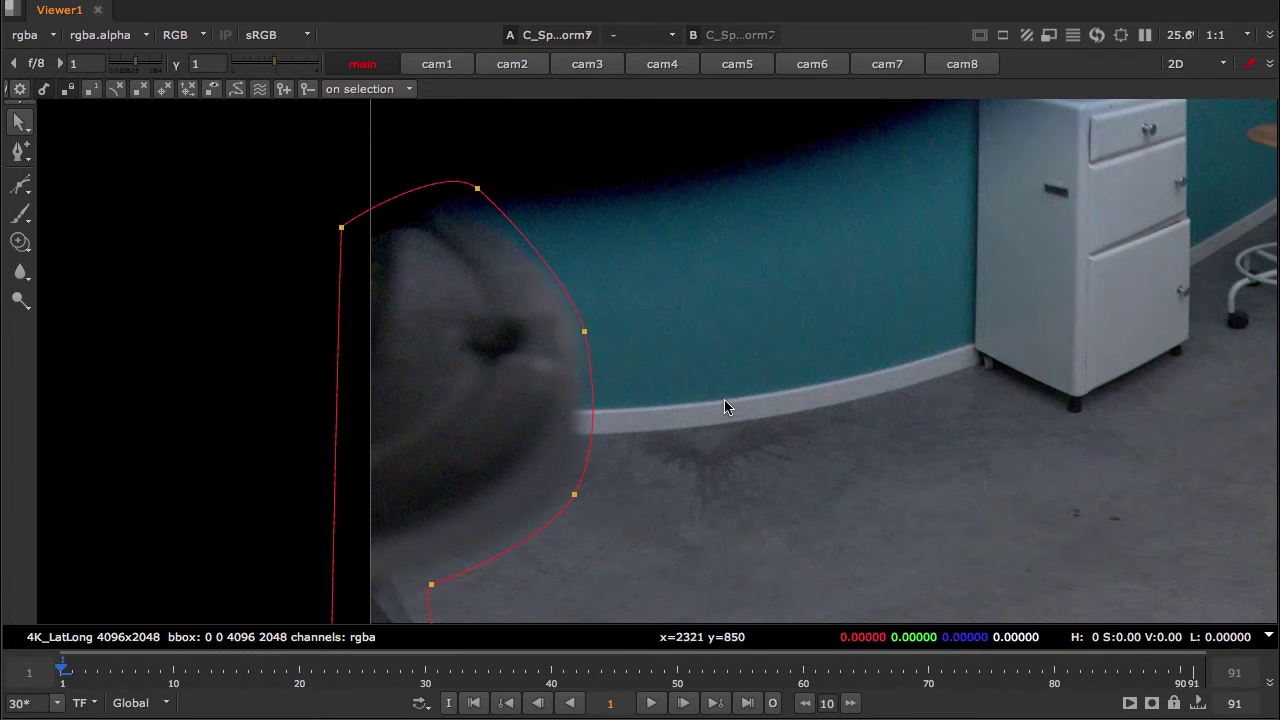
# Close all open node properties and examine the alpha channel of cam8's spherical transform, then return the enlarged viewer to full colour.
pyautogui.press('f')
pyautogui.press('space')
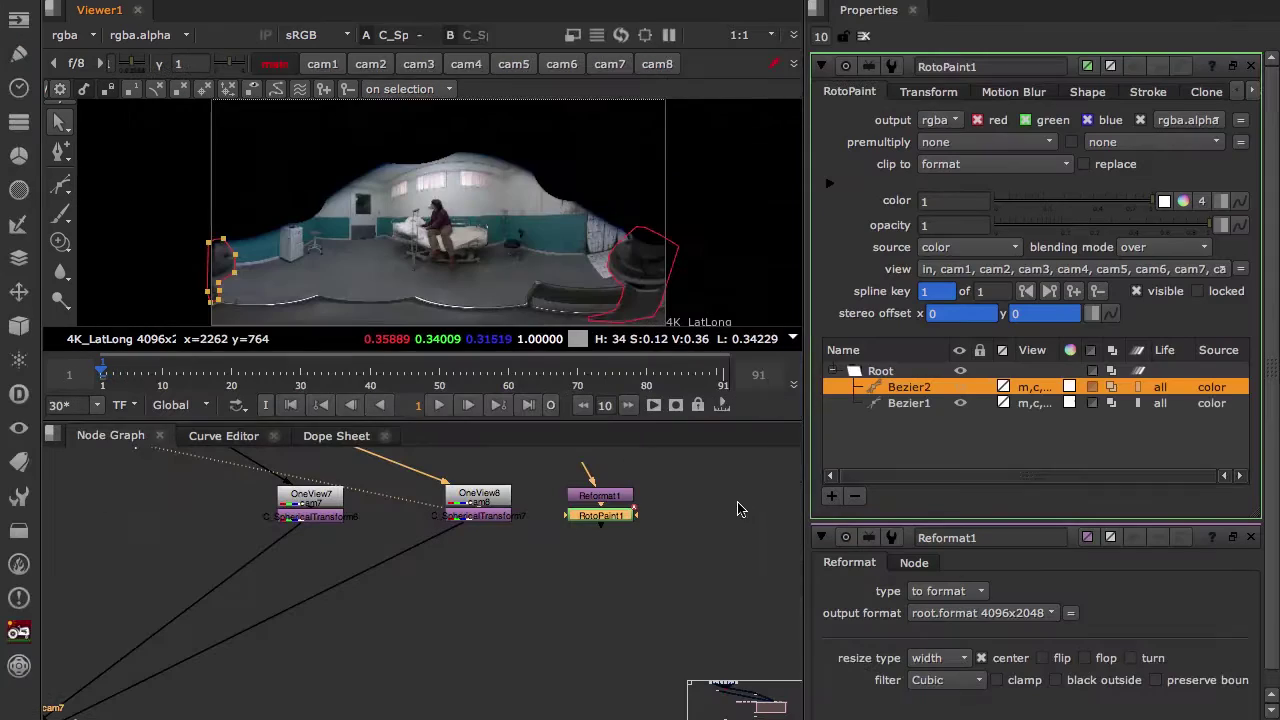
pyautogui.moveTo(477, 522); pyautogui.dragTo(479, 527)
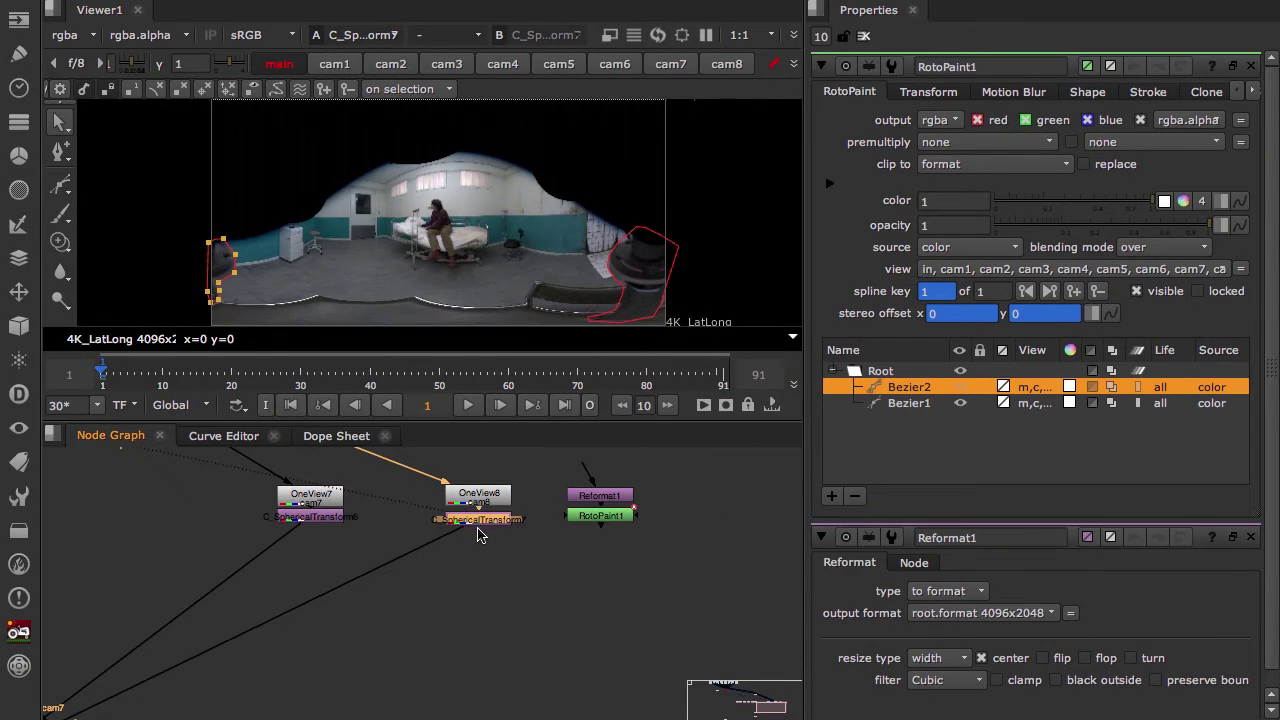
pyautogui.click(480, 527)
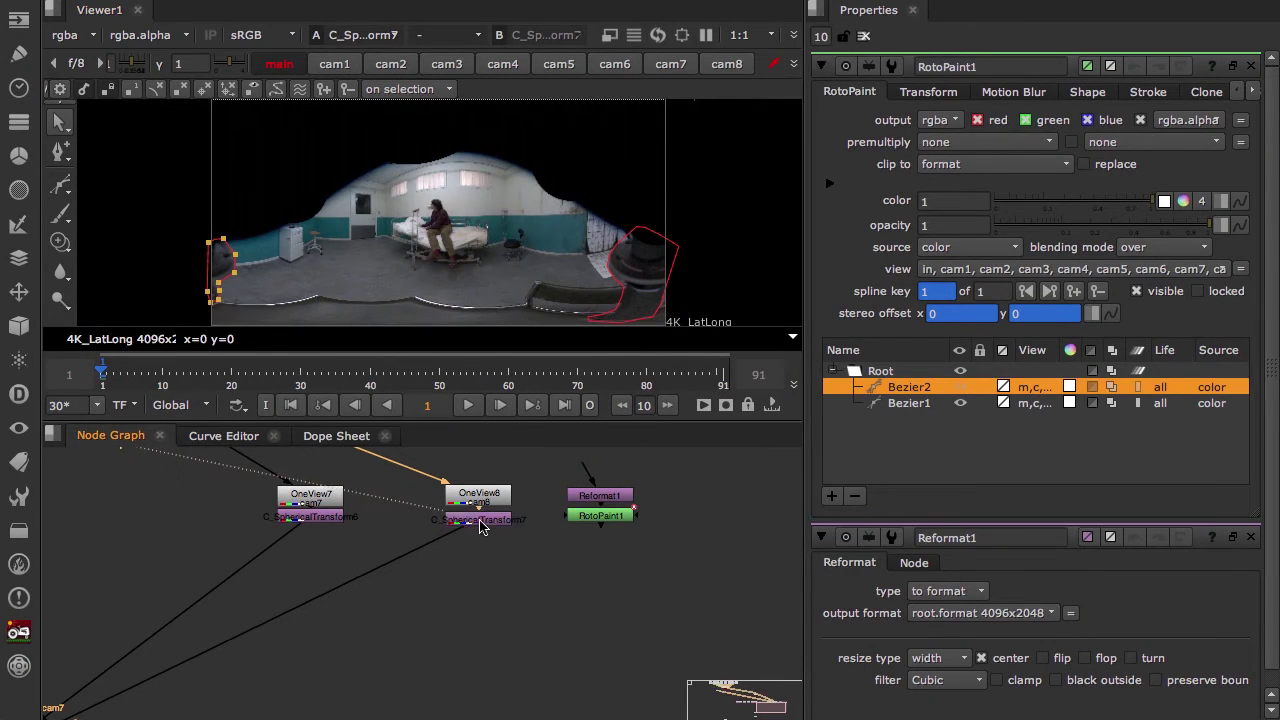
pyautogui.click(864, 37)
pyautogui.press('space')
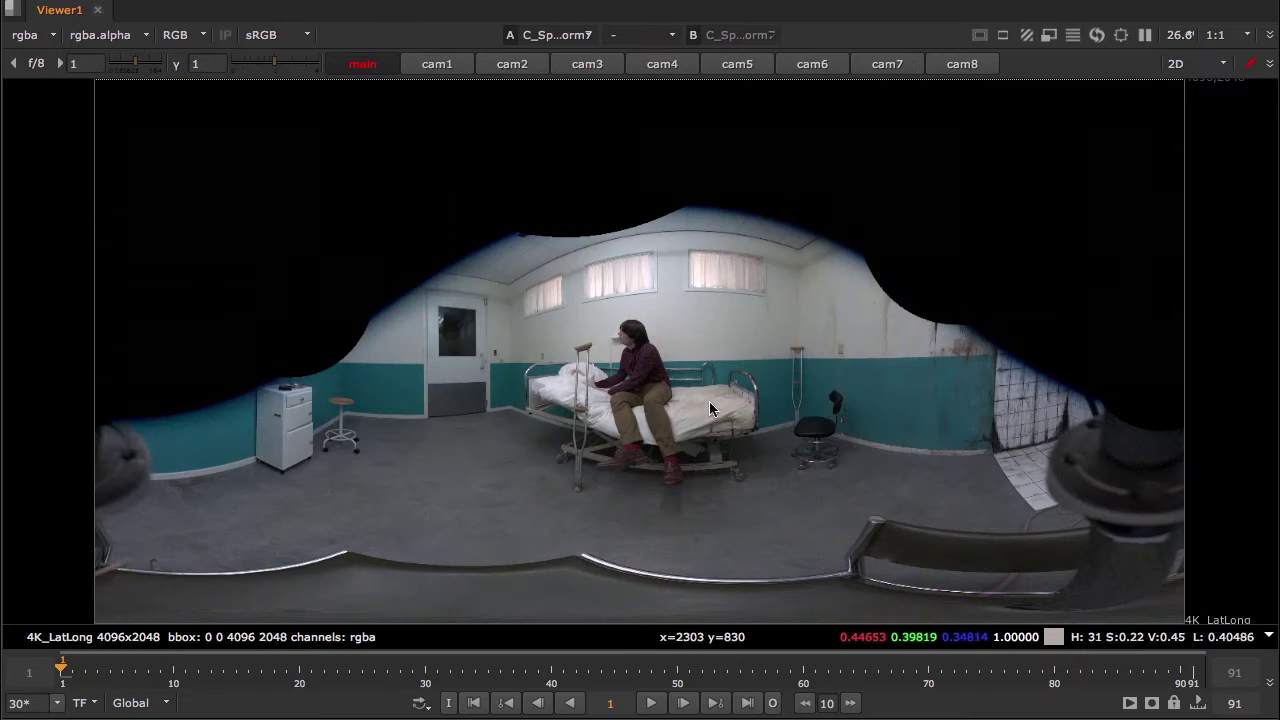
pyautogui.press('a')
pyautogui.press('a')
pyautogui.press('a')
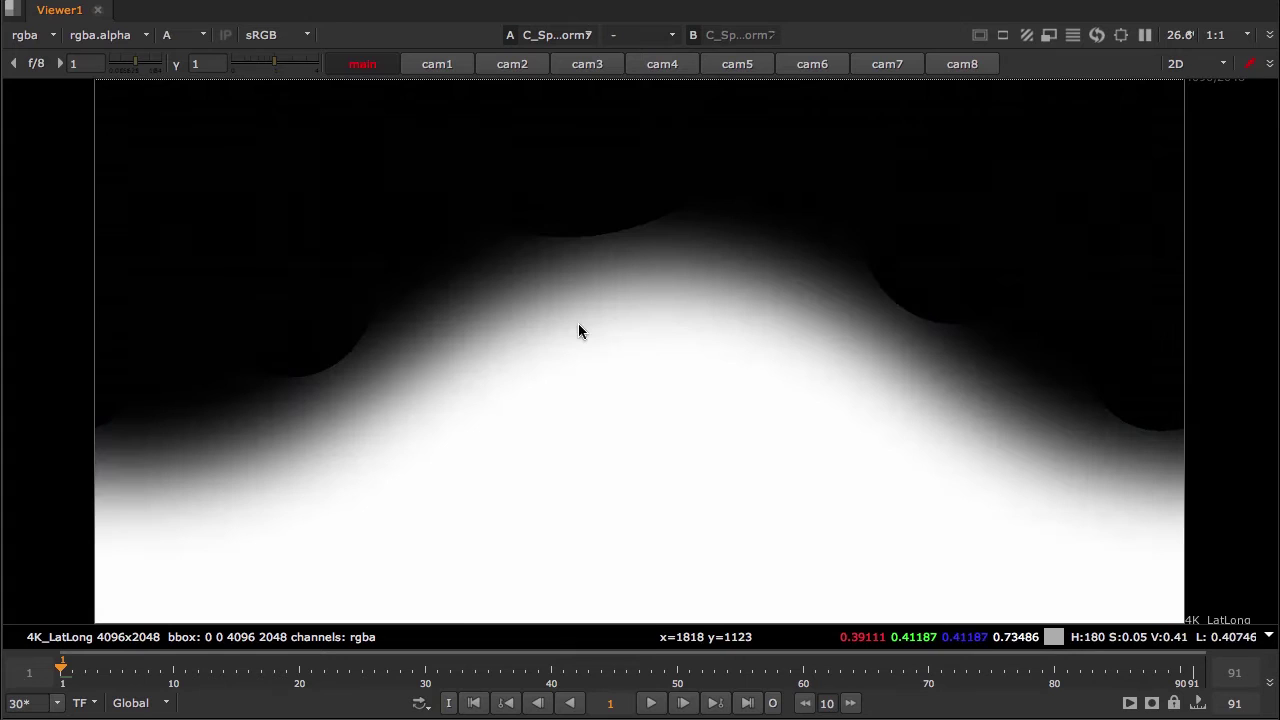
pyautogui.press('a')
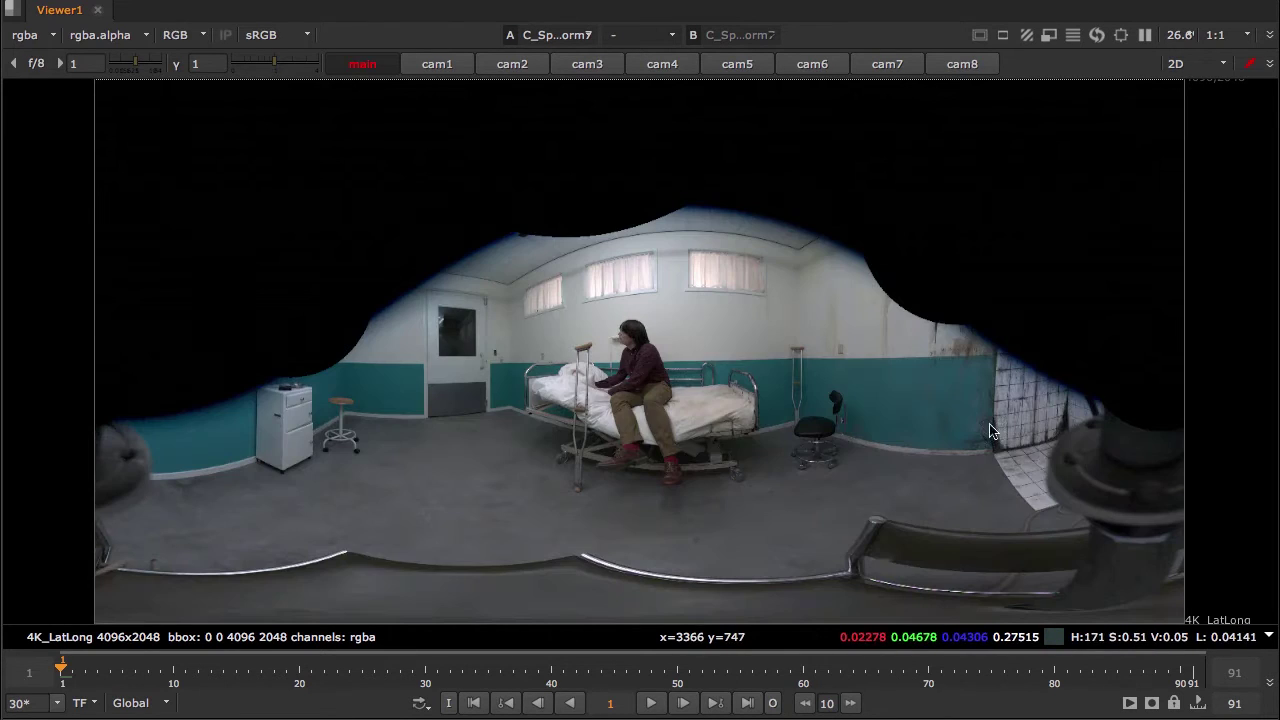
# Add a ChannelMerge below cam8's spherical transform, with the transform as B and RotoPaint1 as A, and set its operation to stencil.
pyautogui.press('space')
pyautogui.moveTo(592, 522); pyautogui.dragTo(579, 581, button='middle')
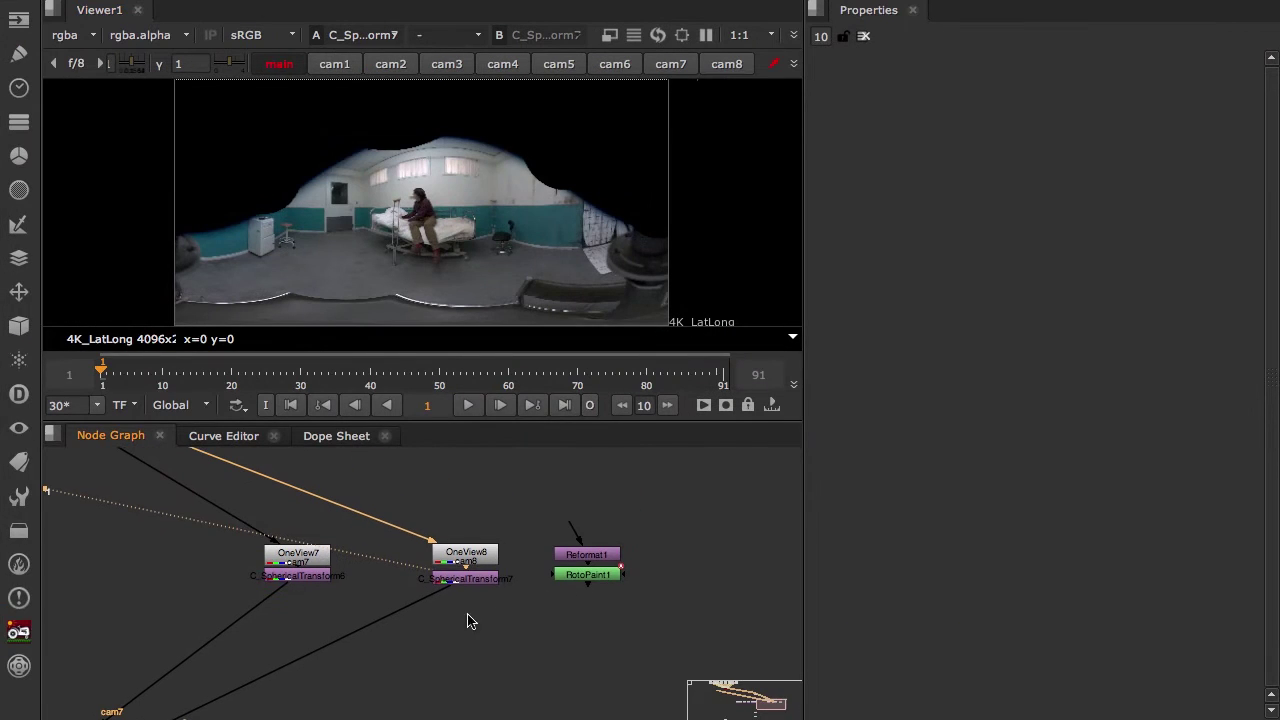
pyautogui.click(469, 573)
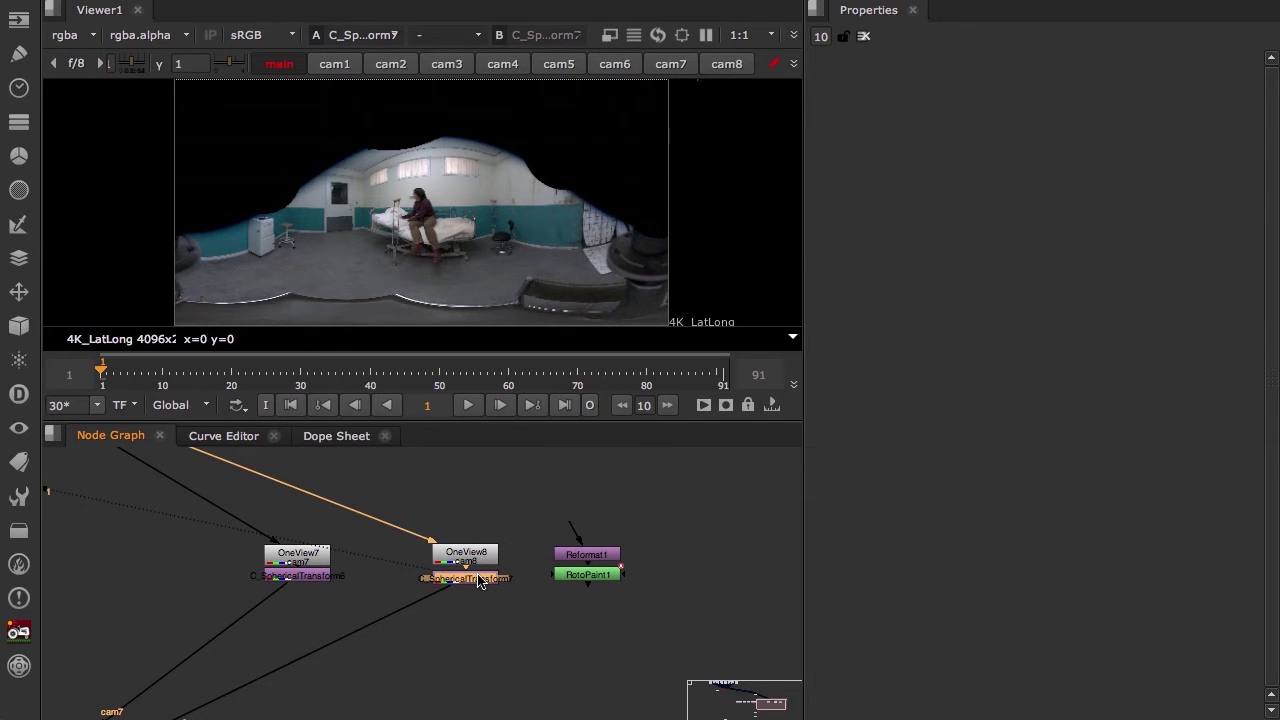
pyautogui.press('Tab')
pyautogui.write('chan')
pyautogui.press('Return')
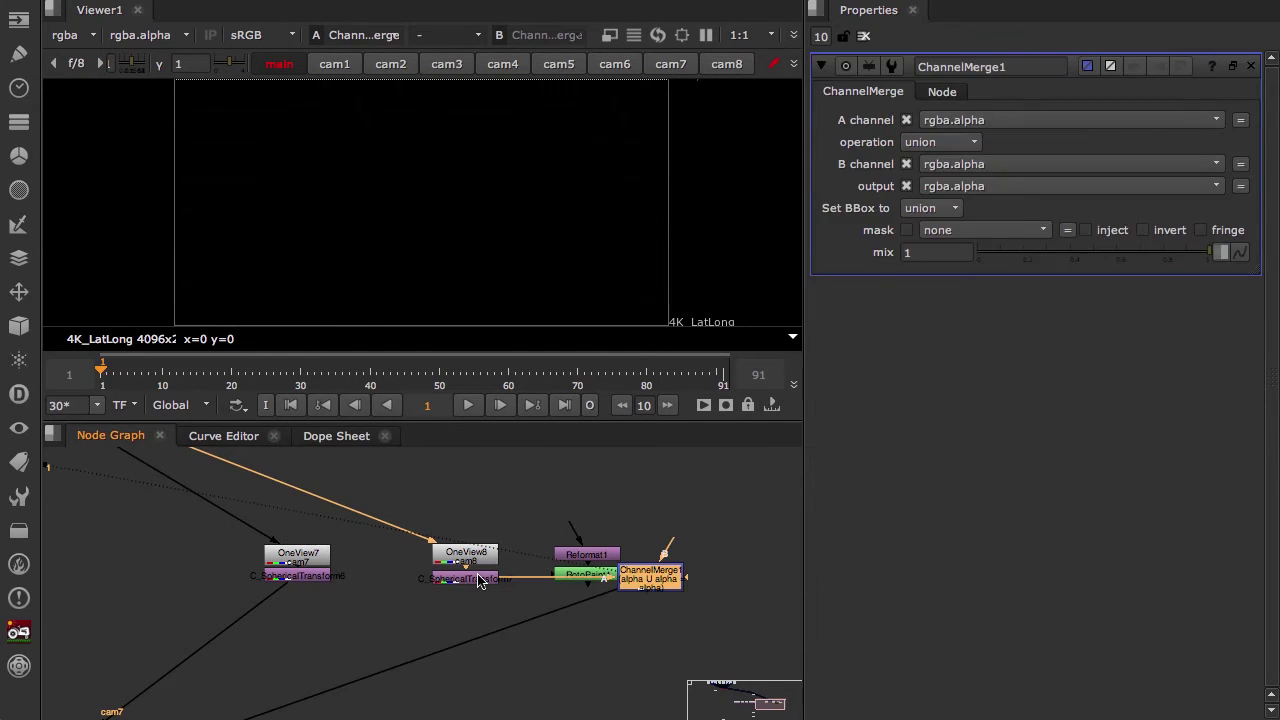
pyautogui.moveTo(677, 580); pyautogui.dragTo(592, 577)
pyautogui.hotkey('shift', 'x')
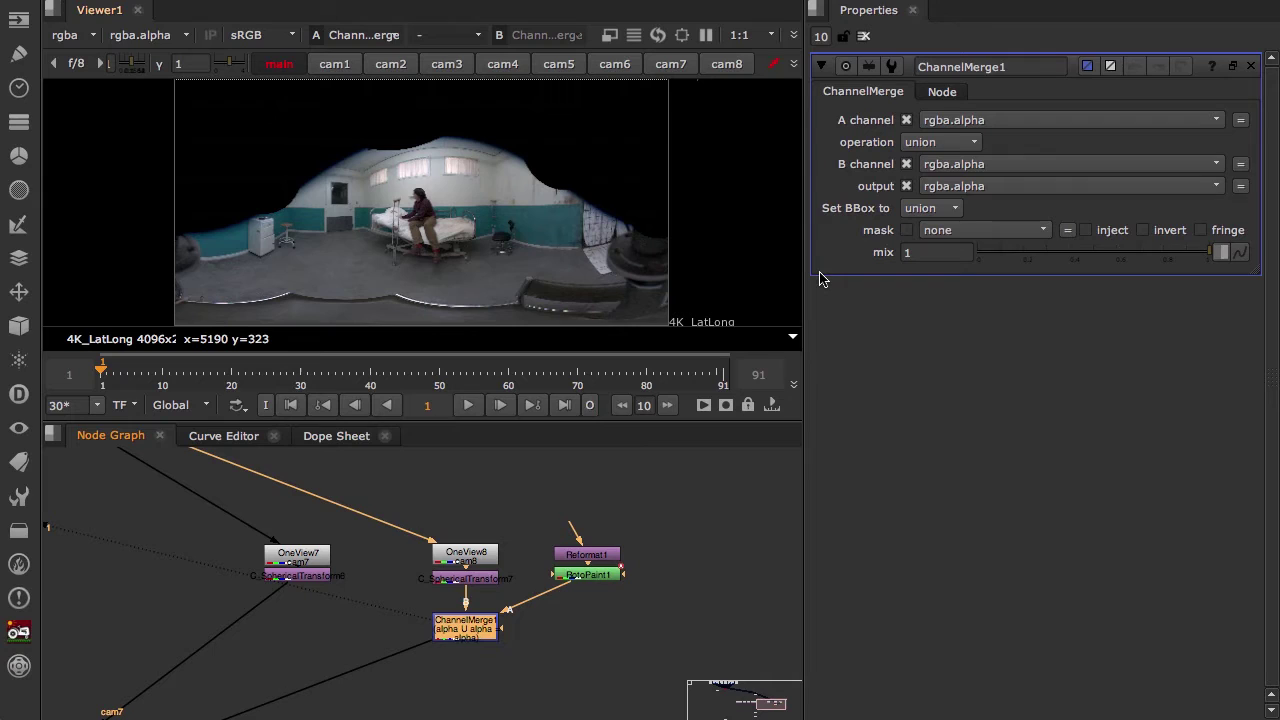
pyautogui.click(925, 157)
pyautogui.click(940, 195)
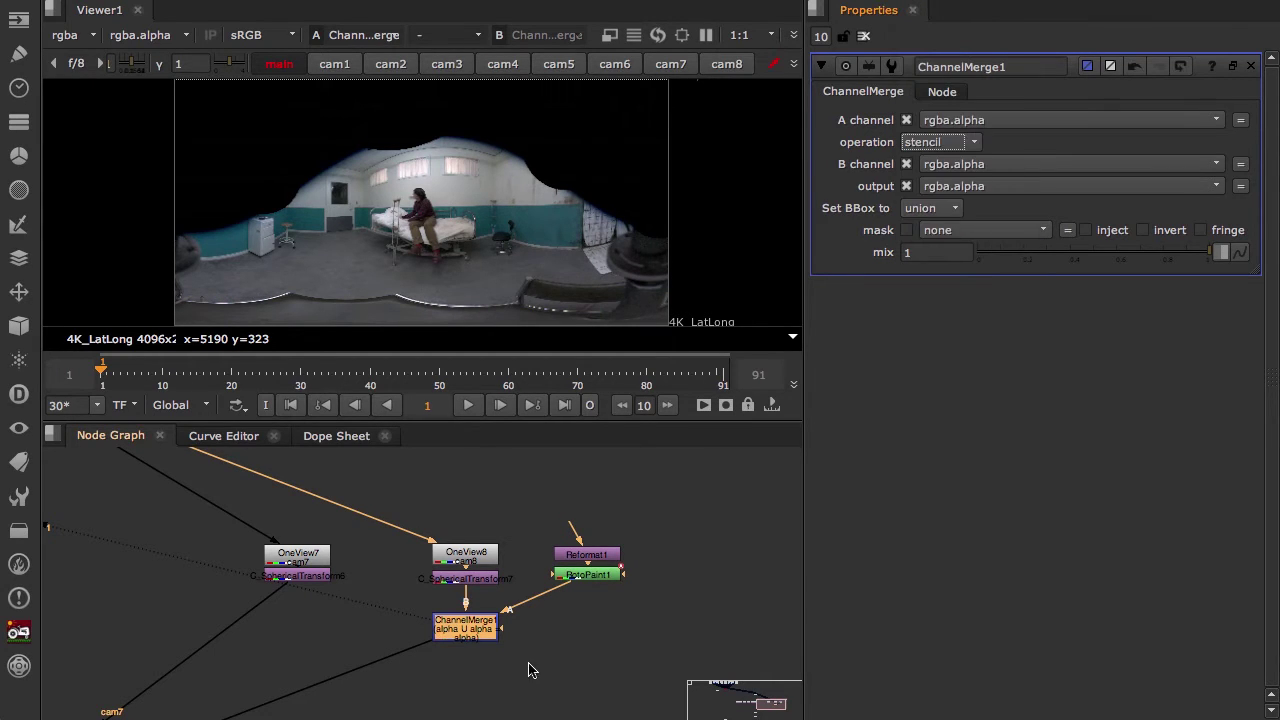
# Compare the alpha of cam8's spherical transform with the ChannelMerge output by alternating between them, then return the viewer to colour.
pyautogui.click(465, 578)
pyautogui.press('1')
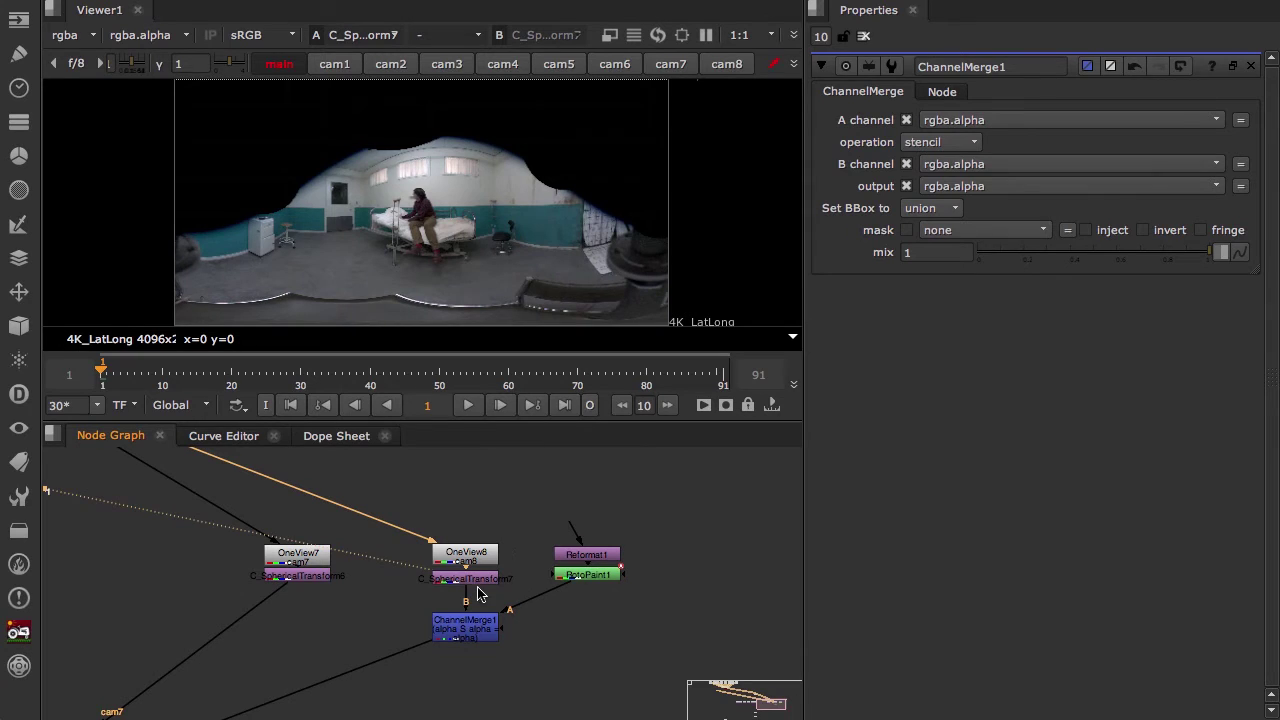
pyautogui.press('2')
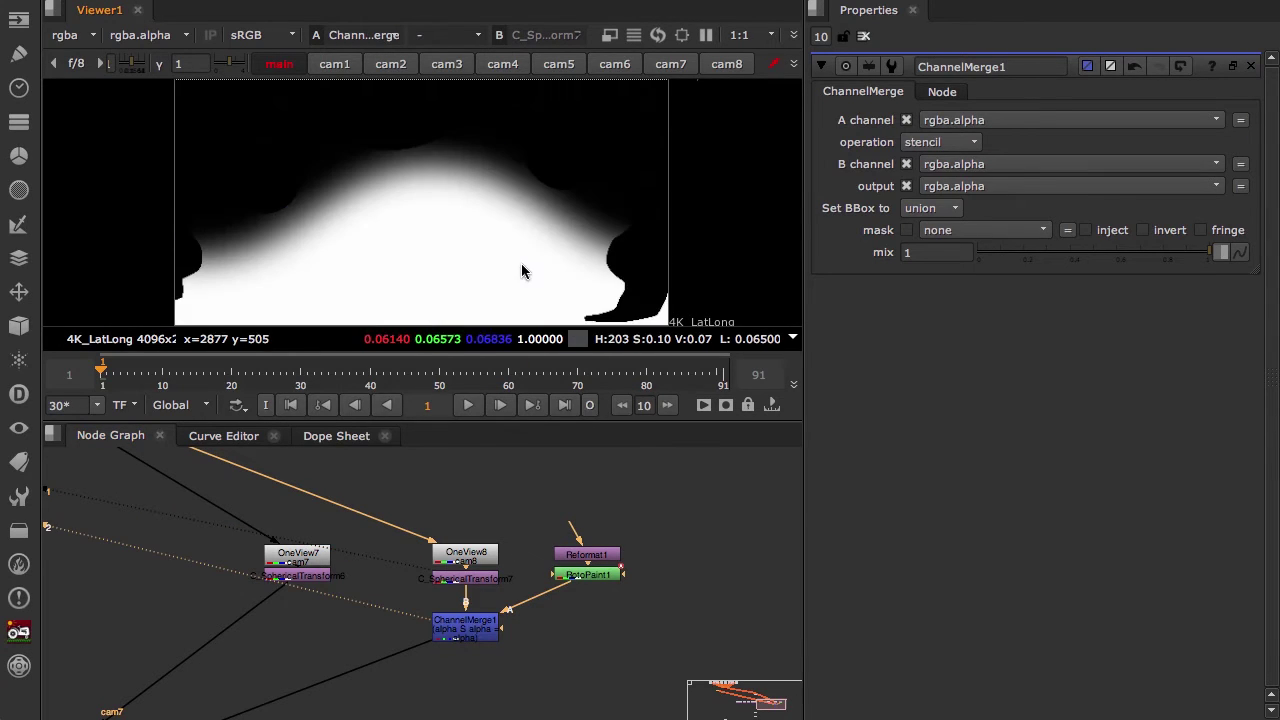
pyautogui.press('1')
pyautogui.press('2')
pyautogui.press('1')
pyautogui.press('2')
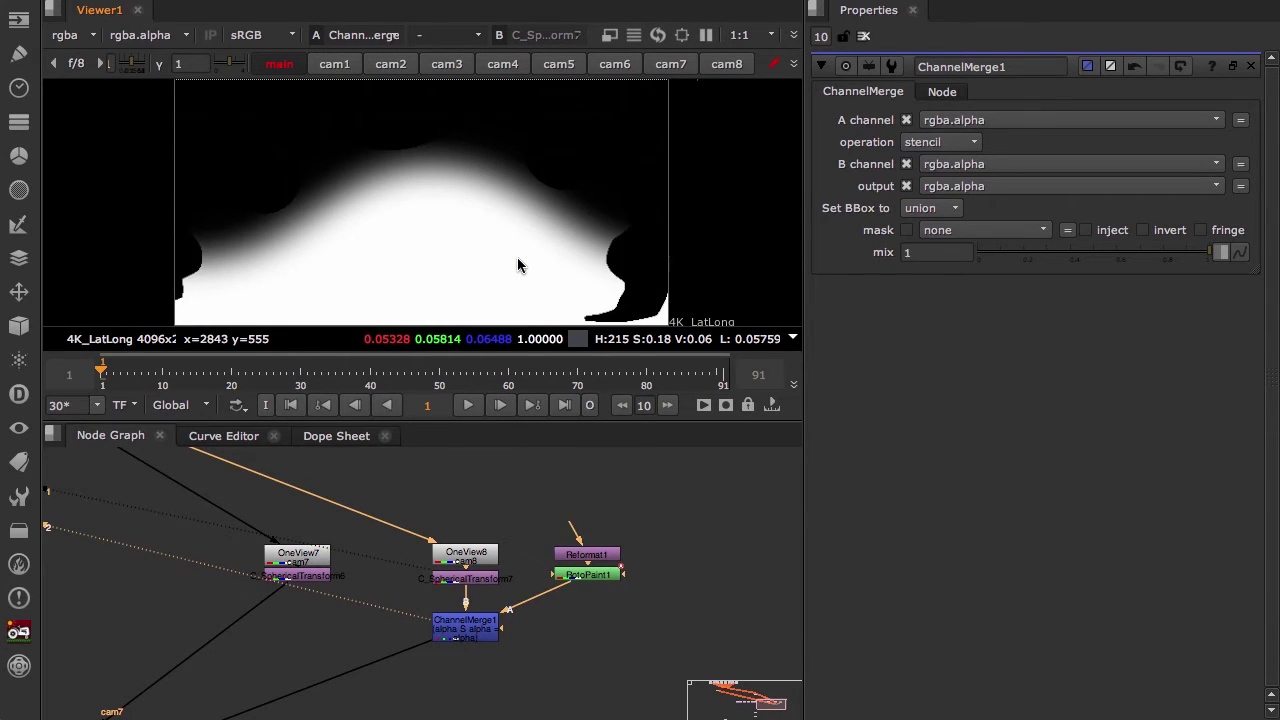
pyautogui.press('1')
pyautogui.press('2')
pyautogui.press('1')
pyautogui.press('2')
pyautogui.press('1')
pyautogui.press('2')
pyautogui.press('a')
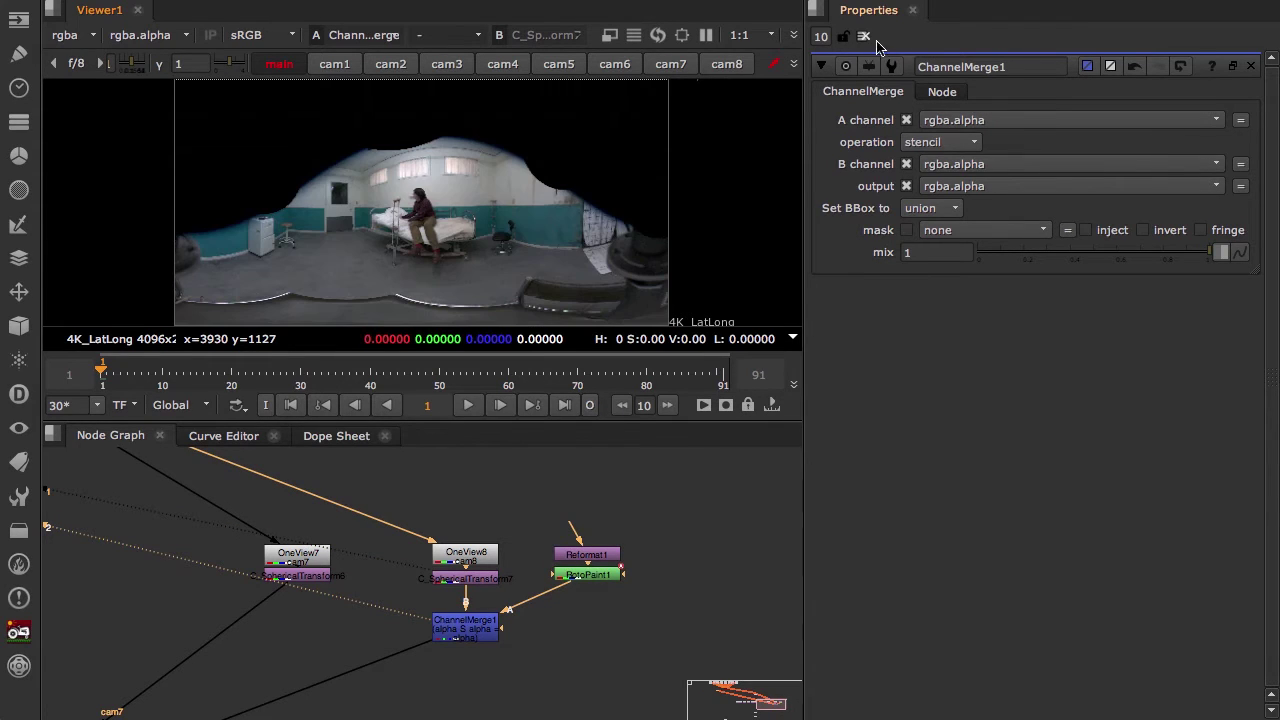
# Close the ChannelMerge properties and move OneView7 with its spherical transform away from the cam8 branch to make room for masking nodes.
pyautogui.click(865, 37)
pyautogui.moveTo(303, 613); pyautogui.dragTo(505, 597, button='middle')
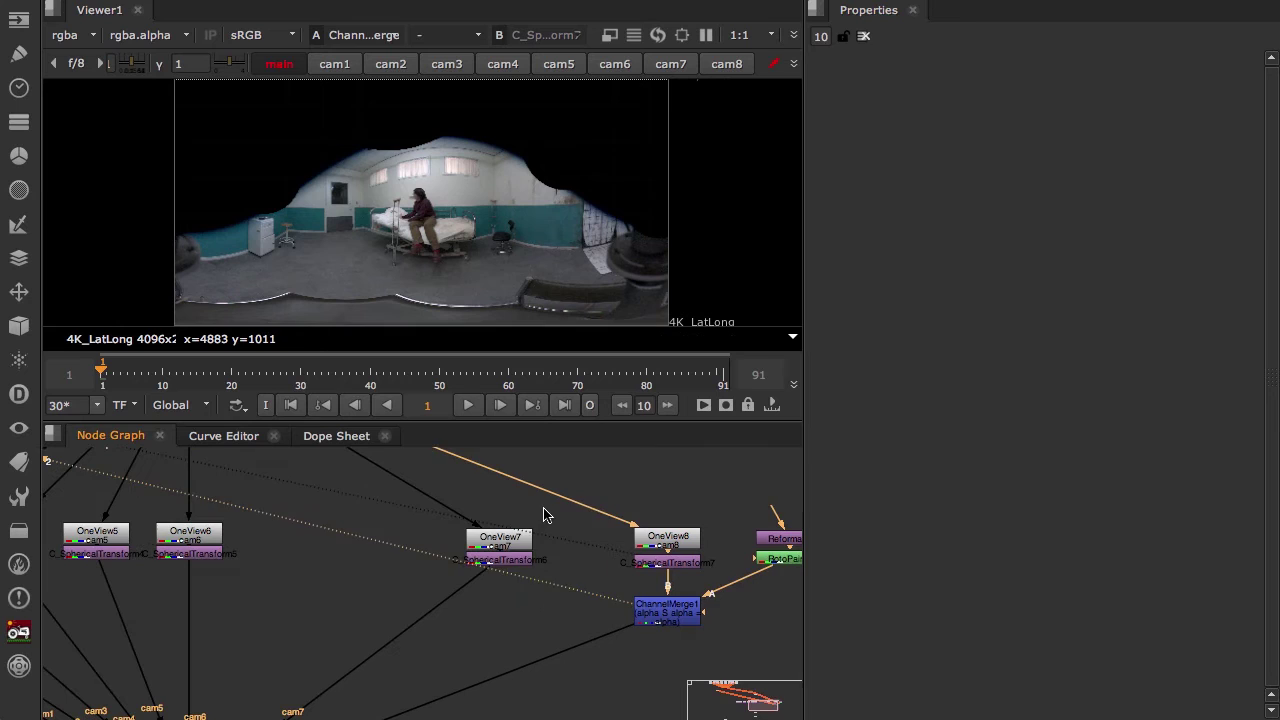
pyautogui.moveTo(543, 515); pyautogui.dragTo(397, 568)
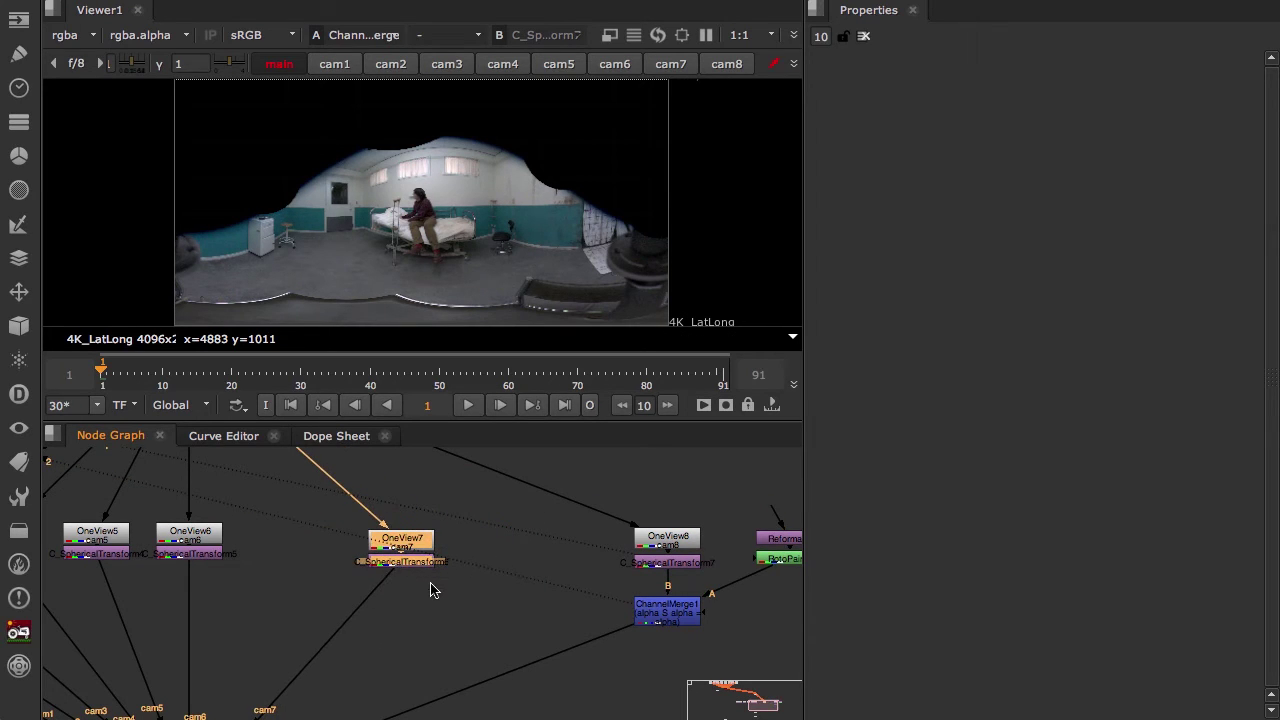
pyautogui.click(432, 589)
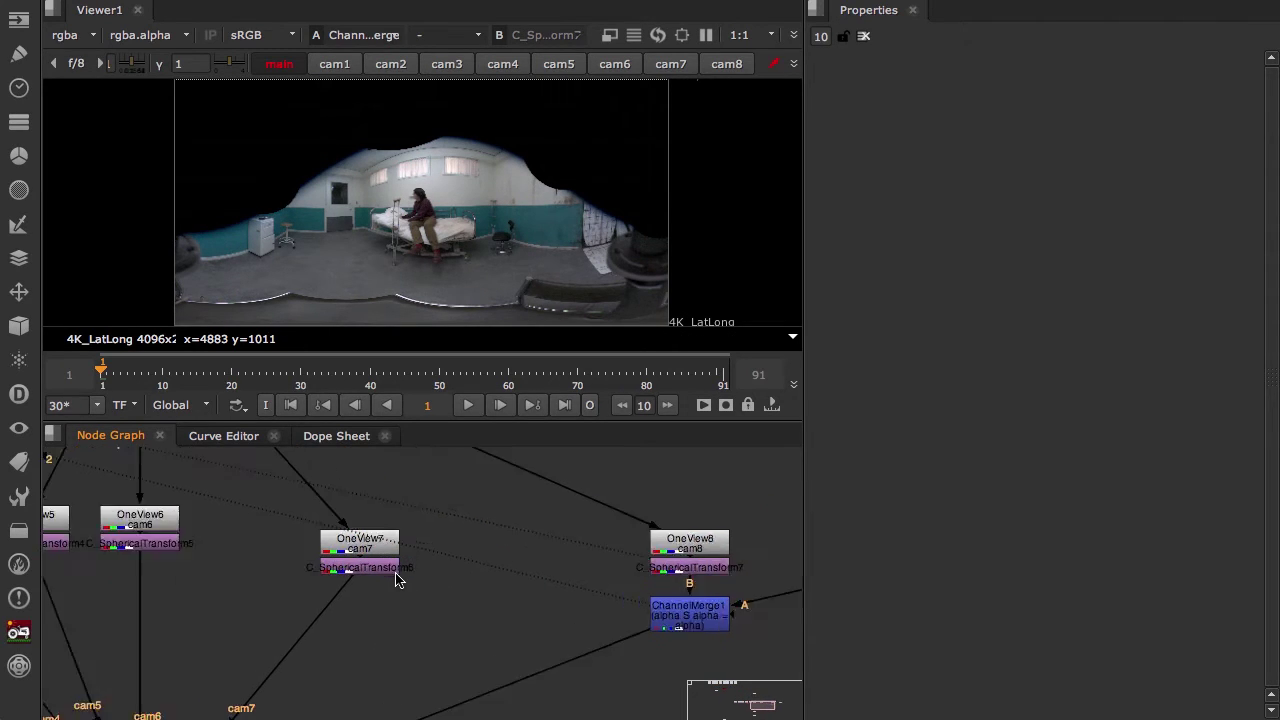
pyautogui.scroll(3, 397, 578)
# Duplicate the stencil ChannelMerge below cam7's spherical transform and make the transform its B input.
pyautogui.click(762, 635)
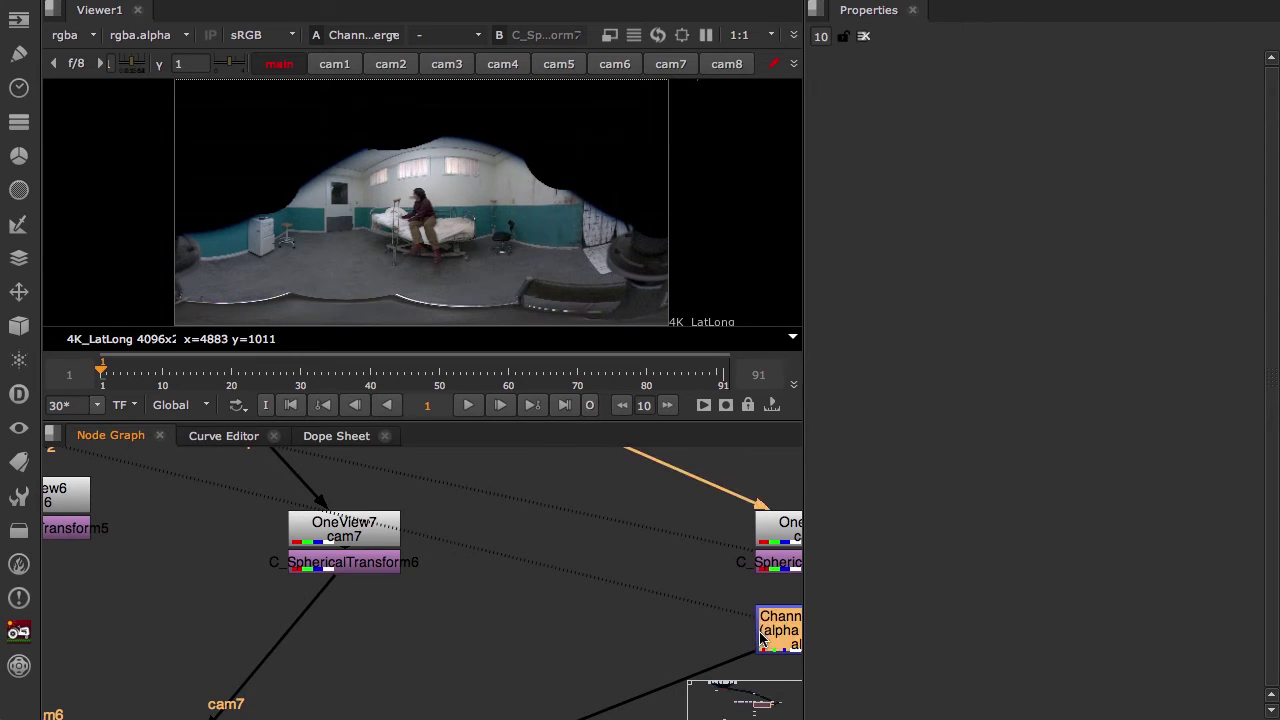
pyautogui.hotkey('ctrl', 'c')
pyautogui.click(347, 566)
pyautogui.hotkey('ctrl', 'v')
pyautogui.moveTo(476, 582); pyautogui.dragTo(320, 660)
pyautogui.hotkey('shift', 'x')
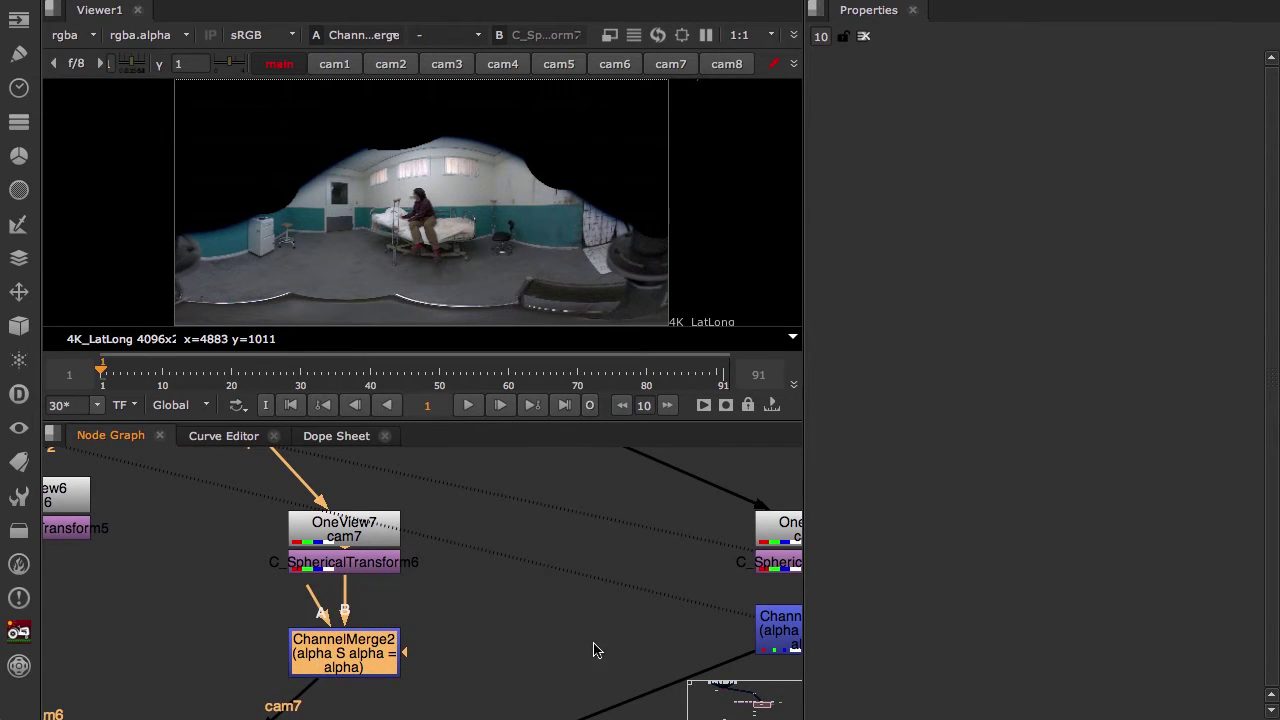
# Copy the Reformat node beside the cam7 branch, attach a new RotoPaint to it, and connect the RotoPaint to ChannelMerge2's A input.
pyautogui.moveTo(594, 651); pyautogui.dragTo(457, 645, button='middle')
pyautogui.scroll(-3, 703, 614)
pyautogui.moveTo(700, 610); pyautogui.dragTo(590, 605, button='middle')
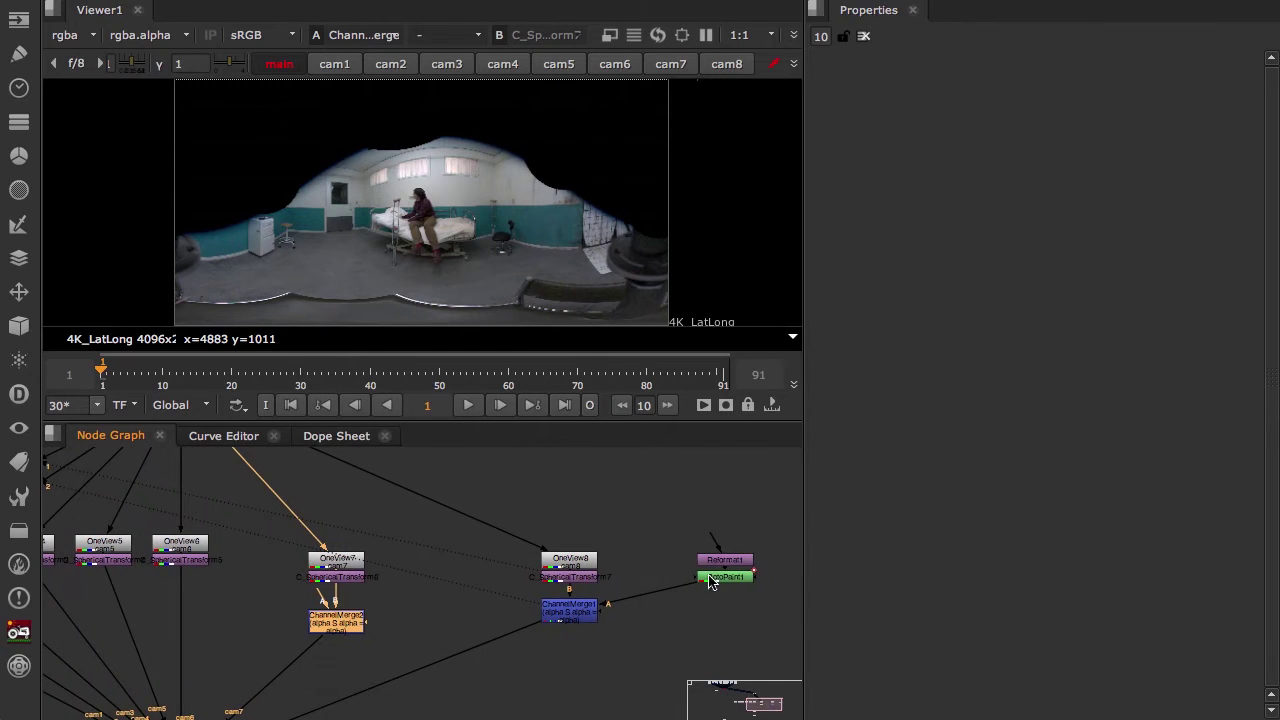
pyautogui.click(722, 562)
pyautogui.hotkey('ctrl', 'v')
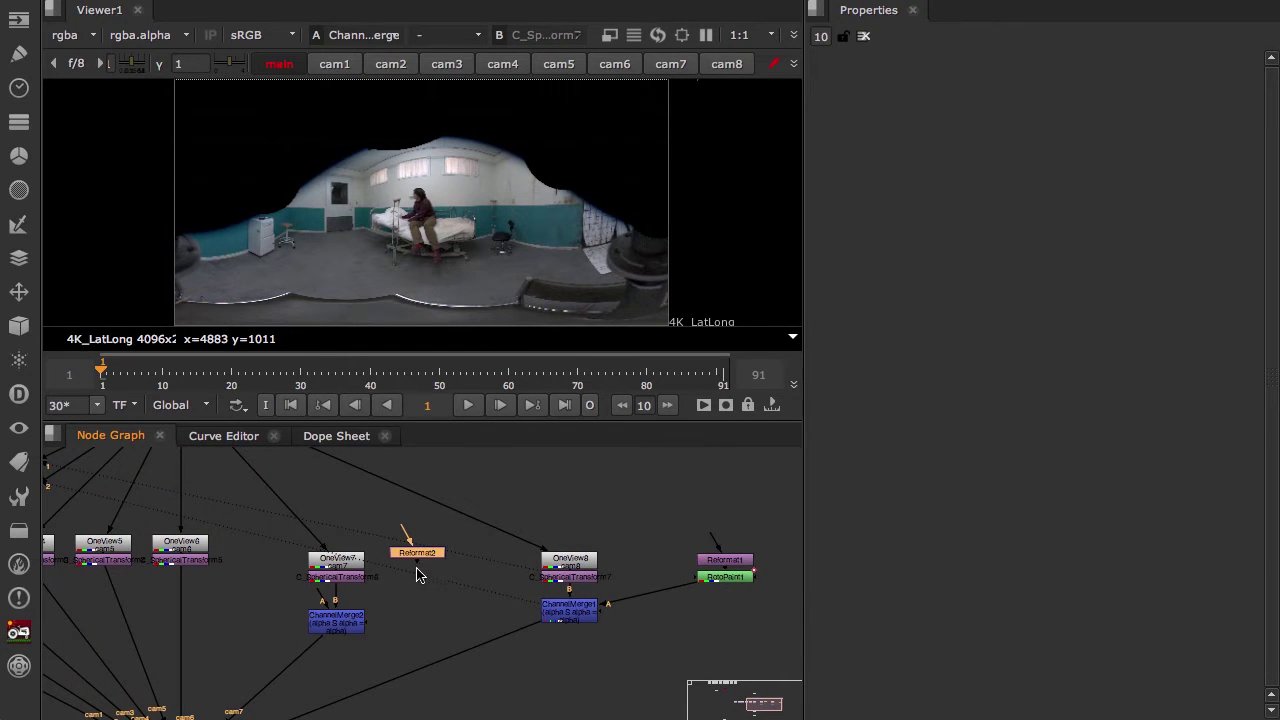
pyautogui.press('p')
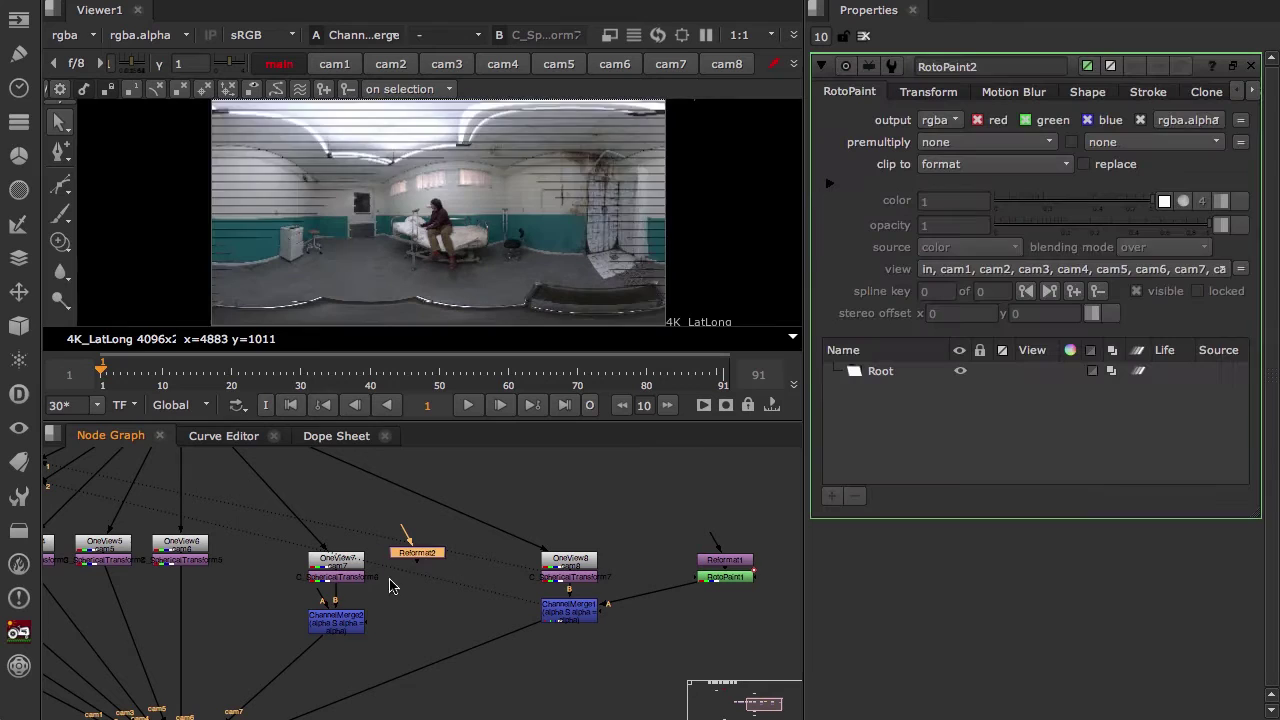
pyautogui.moveTo(322, 600); pyautogui.dragTo(425, 575)
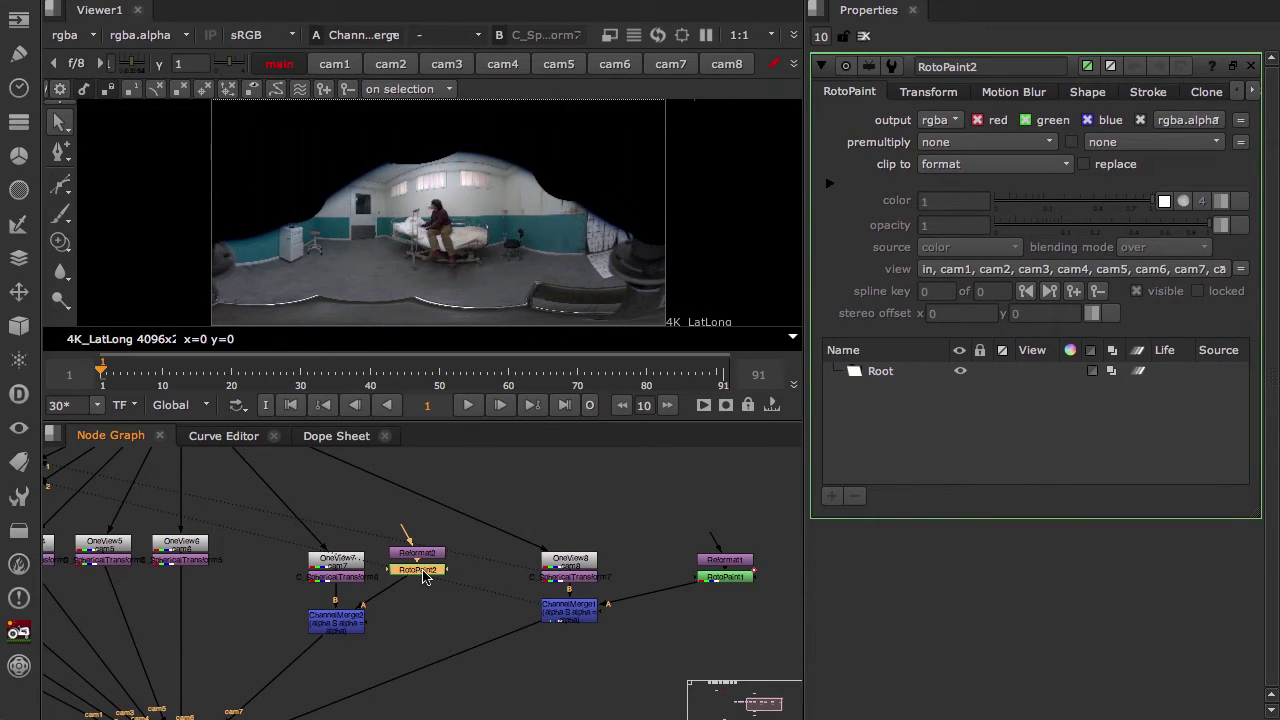
# Display cam7's spherical transform in the enlarged viewer while keeping RotoPaint2 open for masking.
pyautogui.click(338, 580)
pyautogui.press('1')
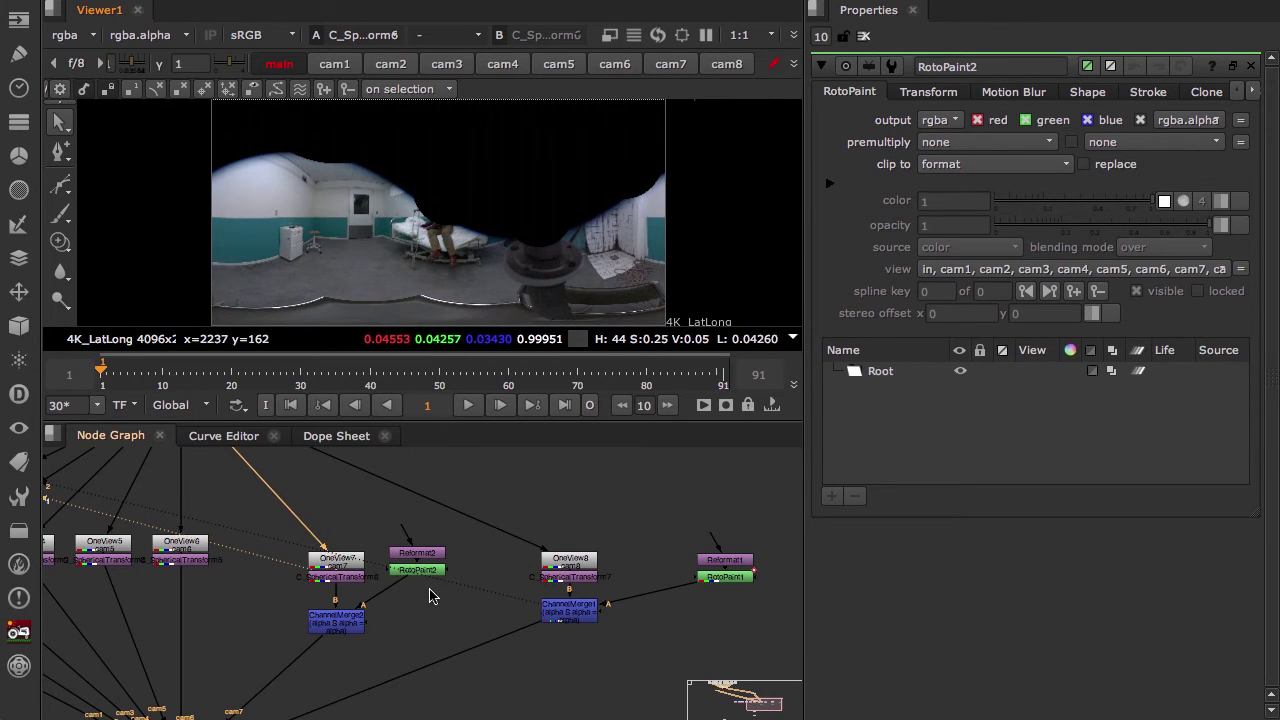
pyautogui.press('space')
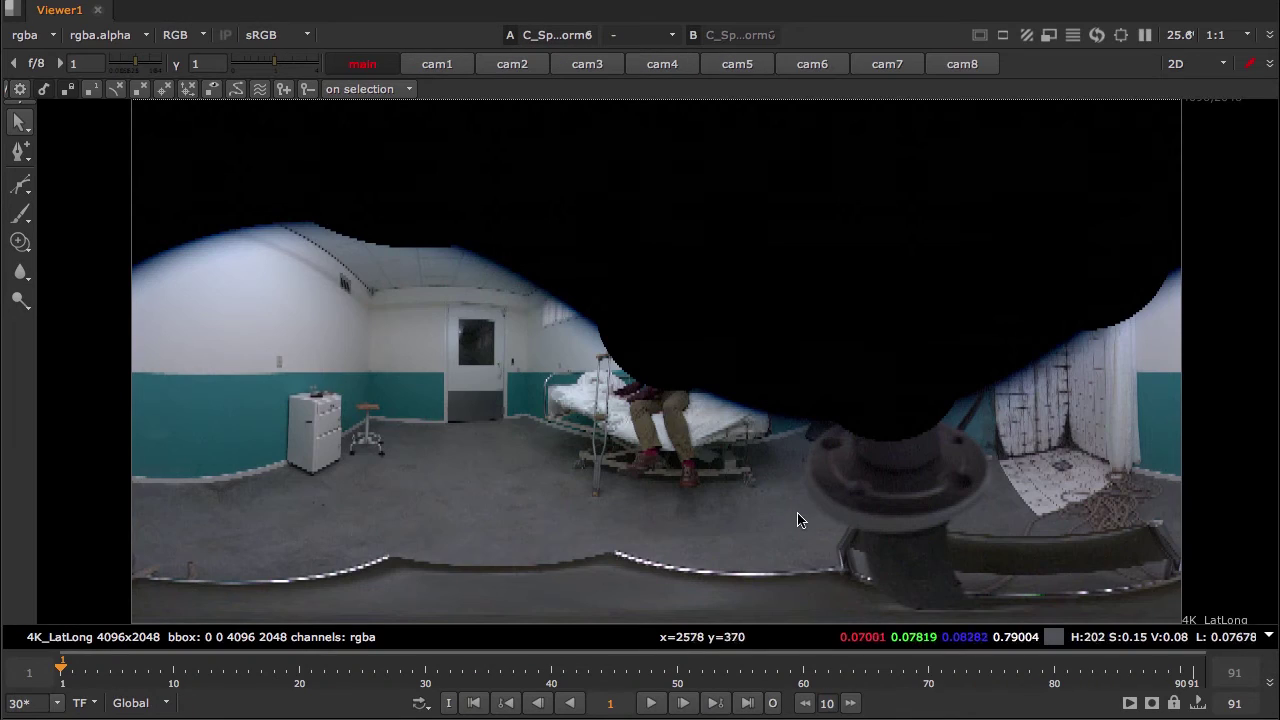
# Start a Bezier shape around the camera mount, tracing the flange's right rim and the post's right edge down to its foot.
pyautogui.scroll(3, 703, 486)
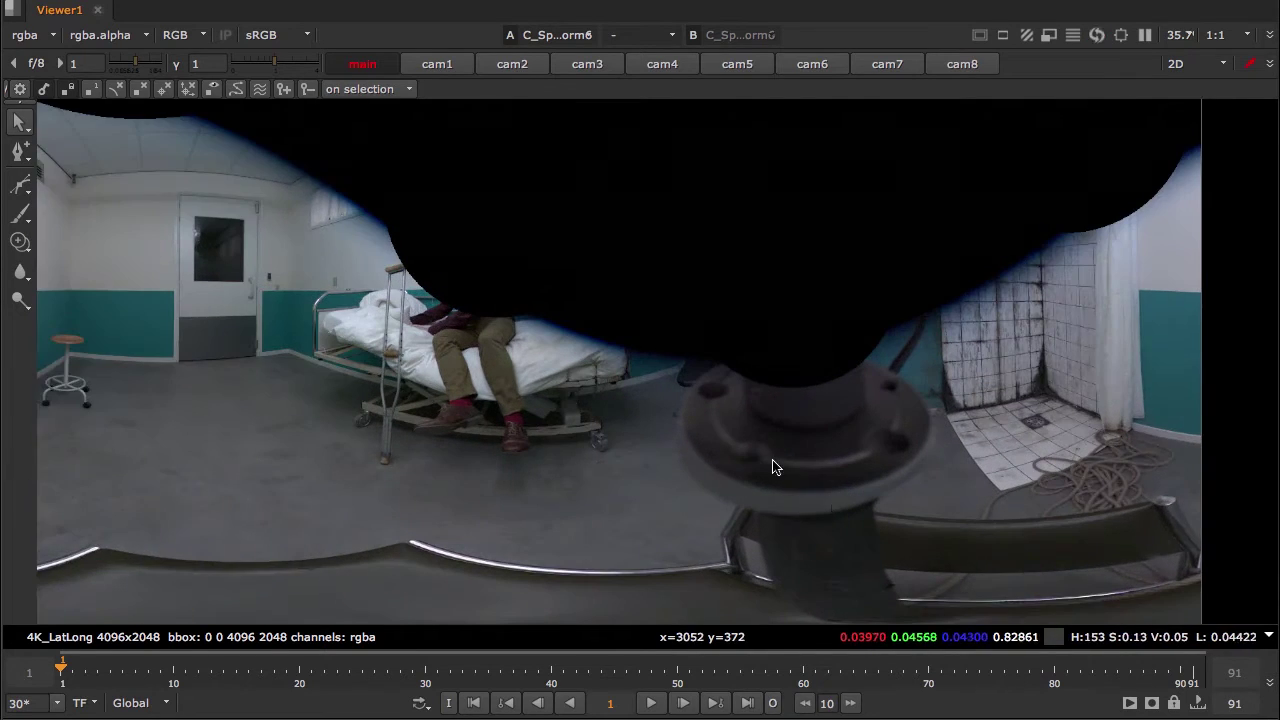
pyautogui.moveTo(773, 460); pyautogui.dragTo(686, 395, button='middle')
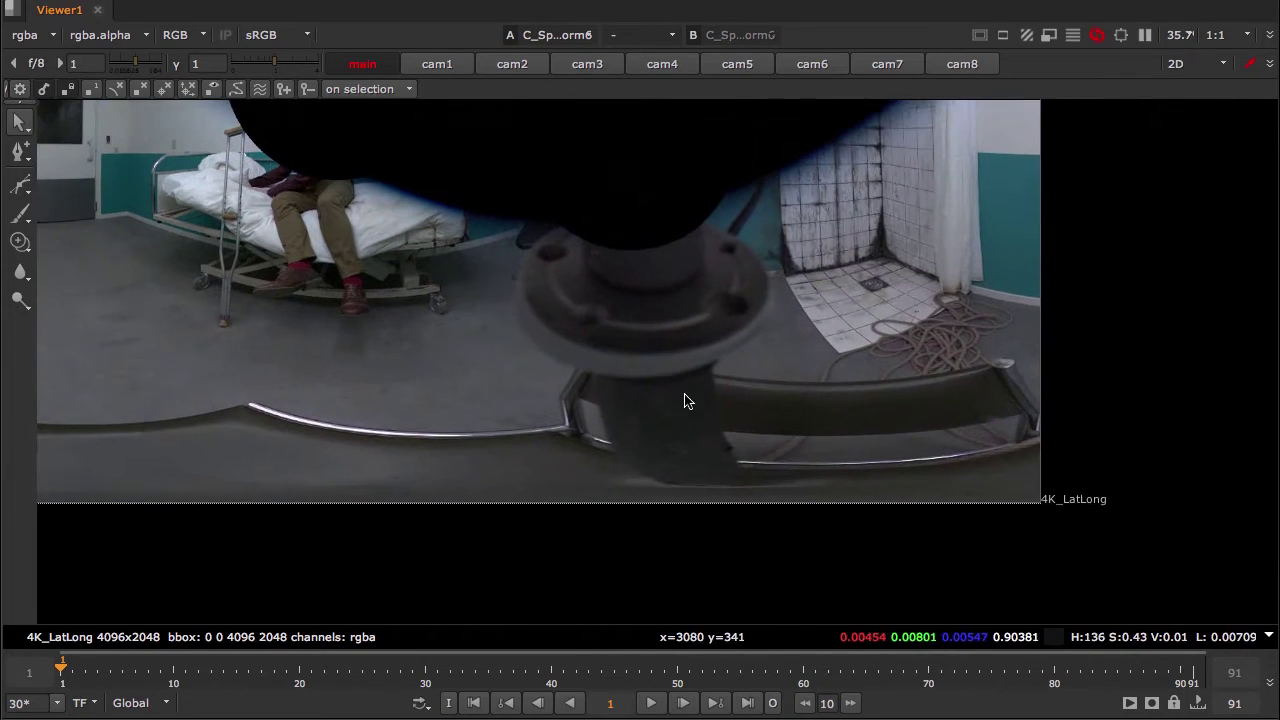
pyautogui.scroll(1, 682, 414)
pyautogui.press('v')
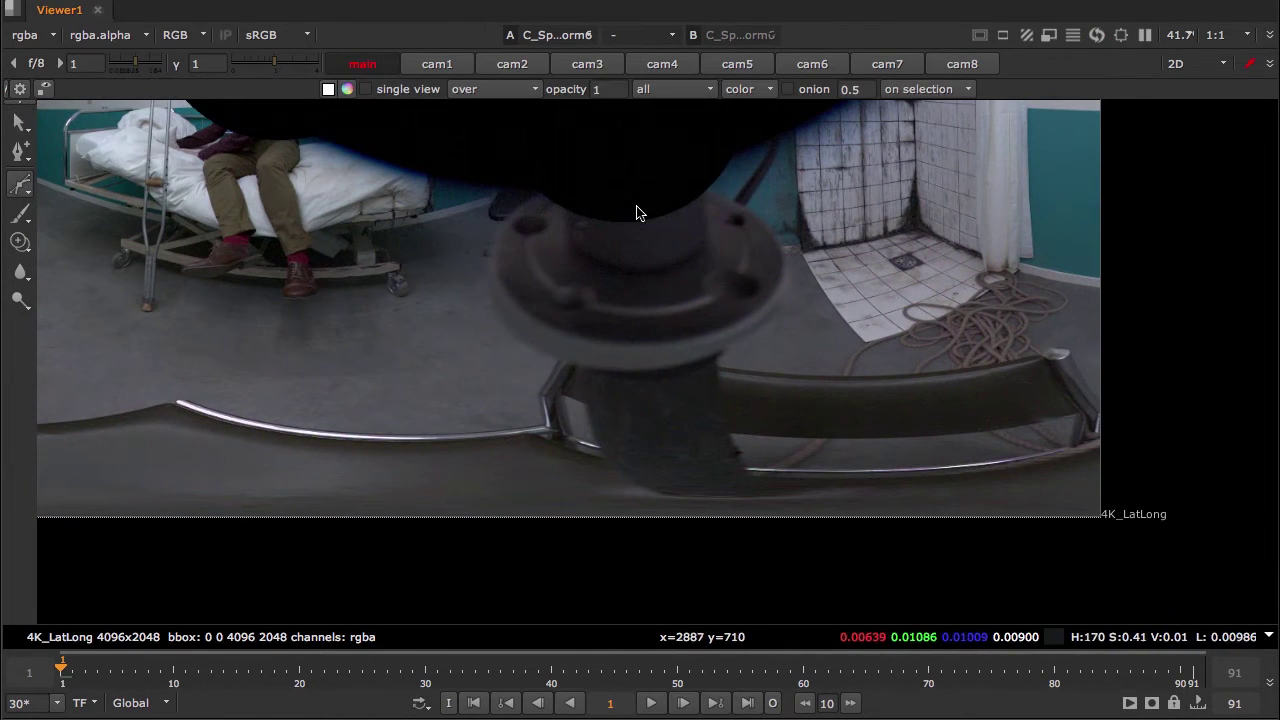
pyautogui.moveTo(704, 177); pyautogui.dragTo(713, 180)
pyautogui.click(774, 217)
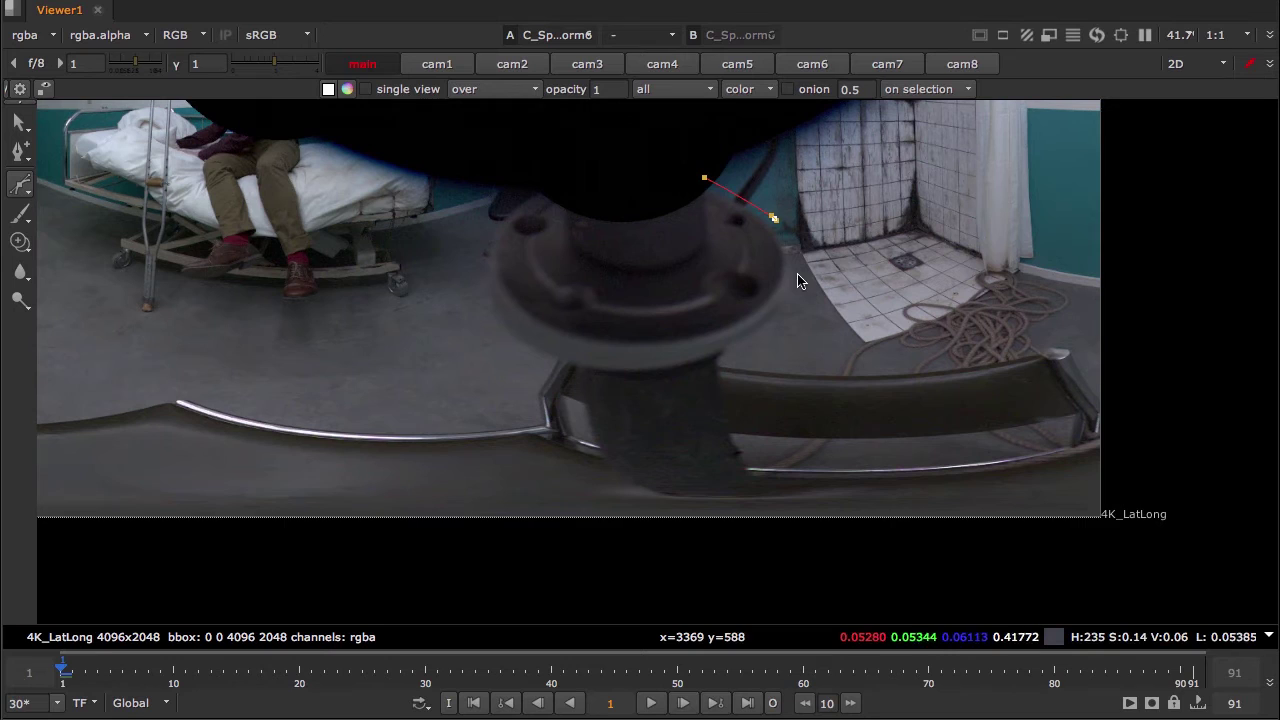
pyautogui.click(792, 290)
pyautogui.click(743, 347)
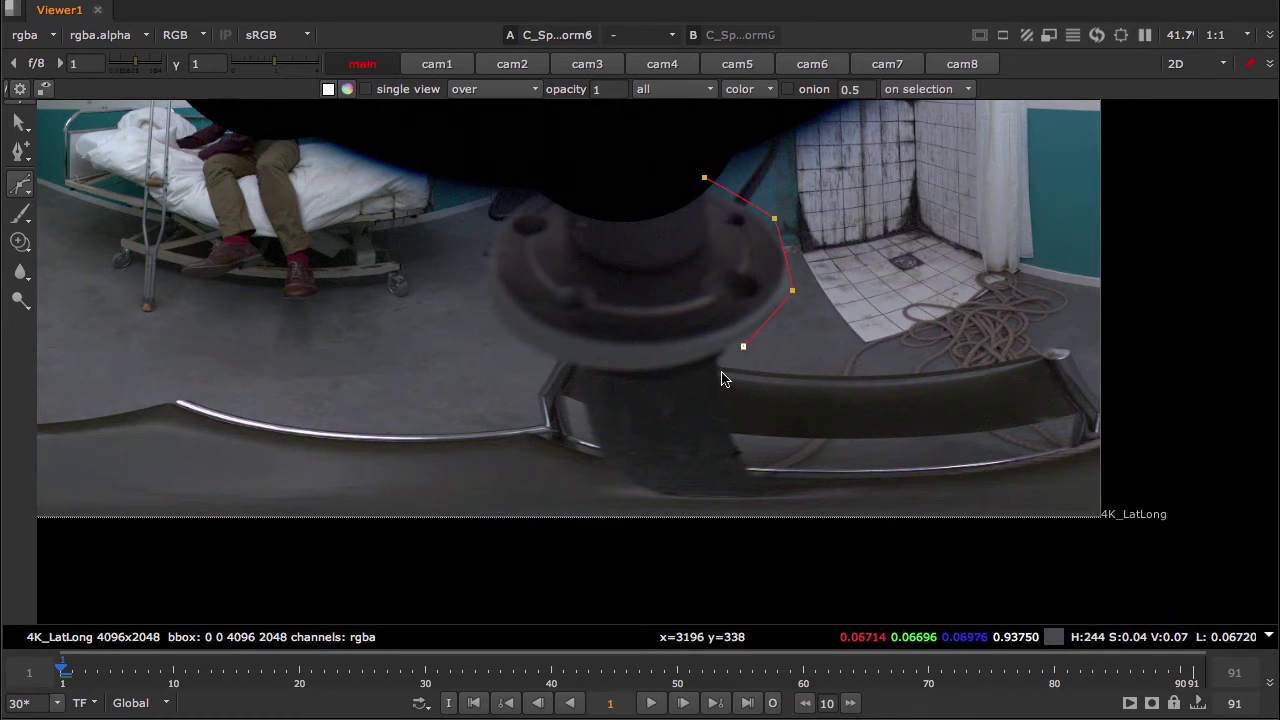
pyautogui.click(752, 462)
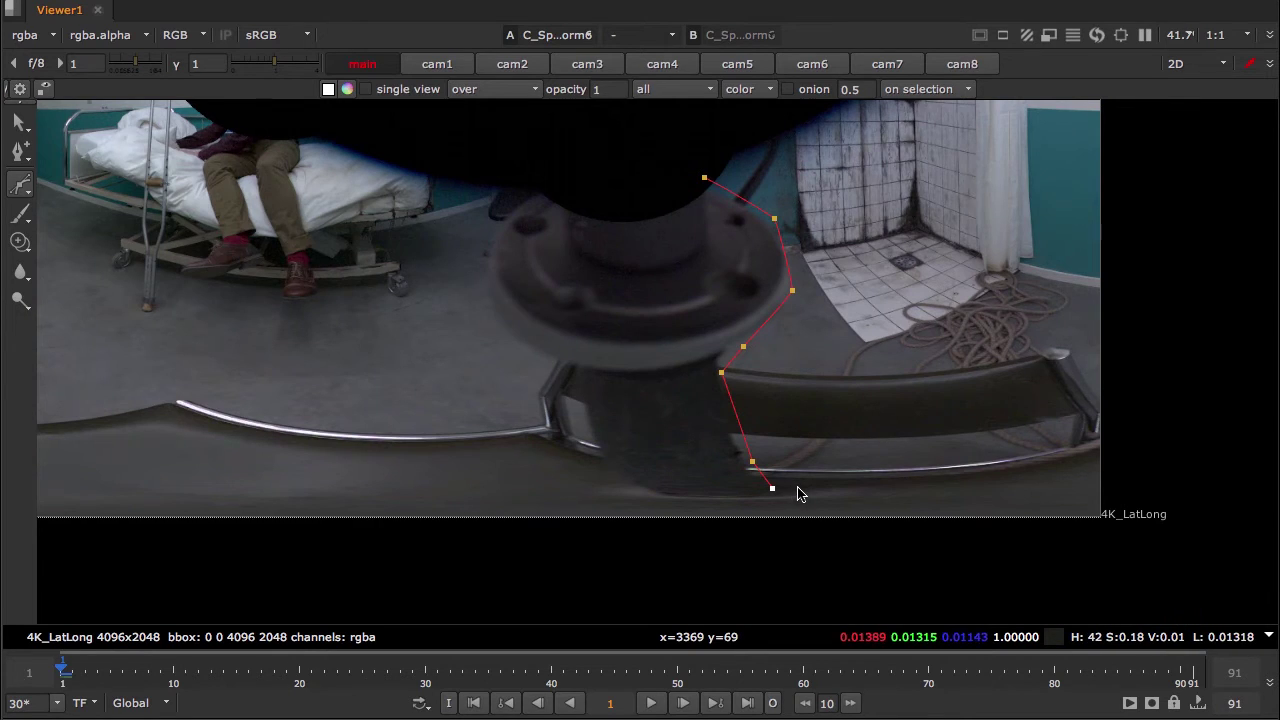
# Continue the Bezier outline along the bottom of the post's foot and up its left edge to the flange.
pyautogui.scroll(-2, 800, 497)
pyautogui.scroll(5, 803, 494)
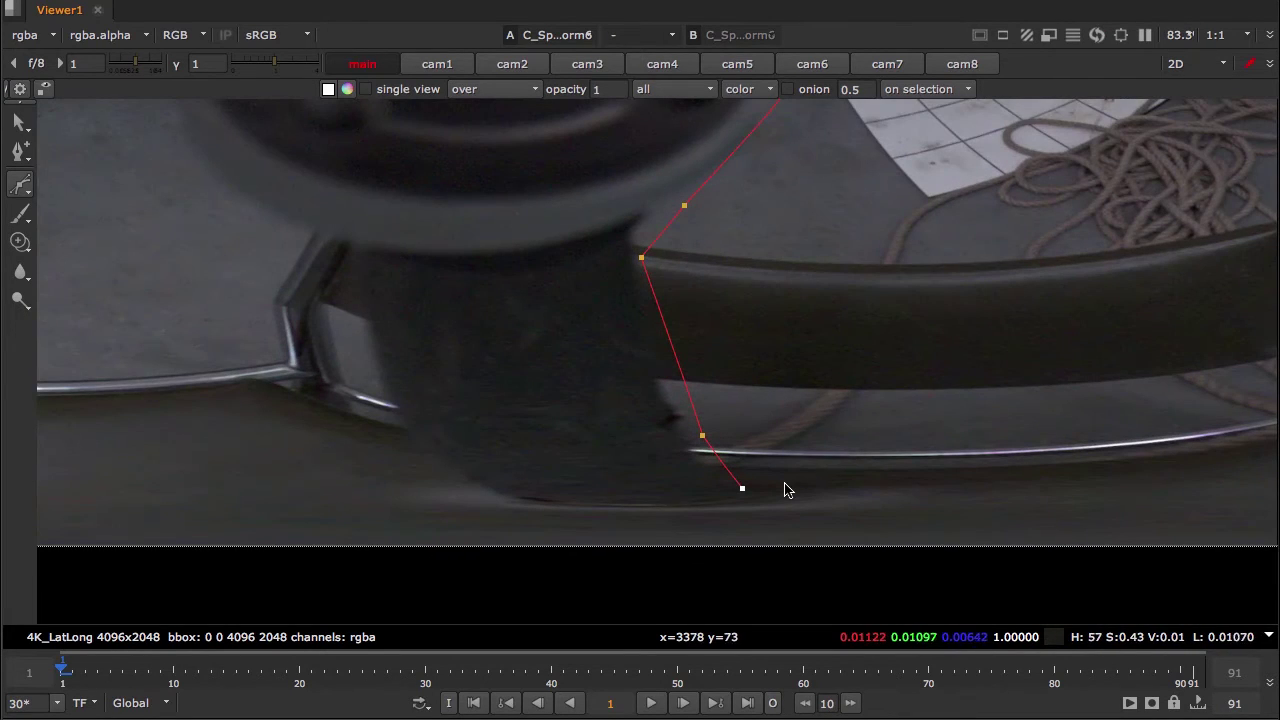
pyautogui.click(725, 515)
pyautogui.click(536, 511)
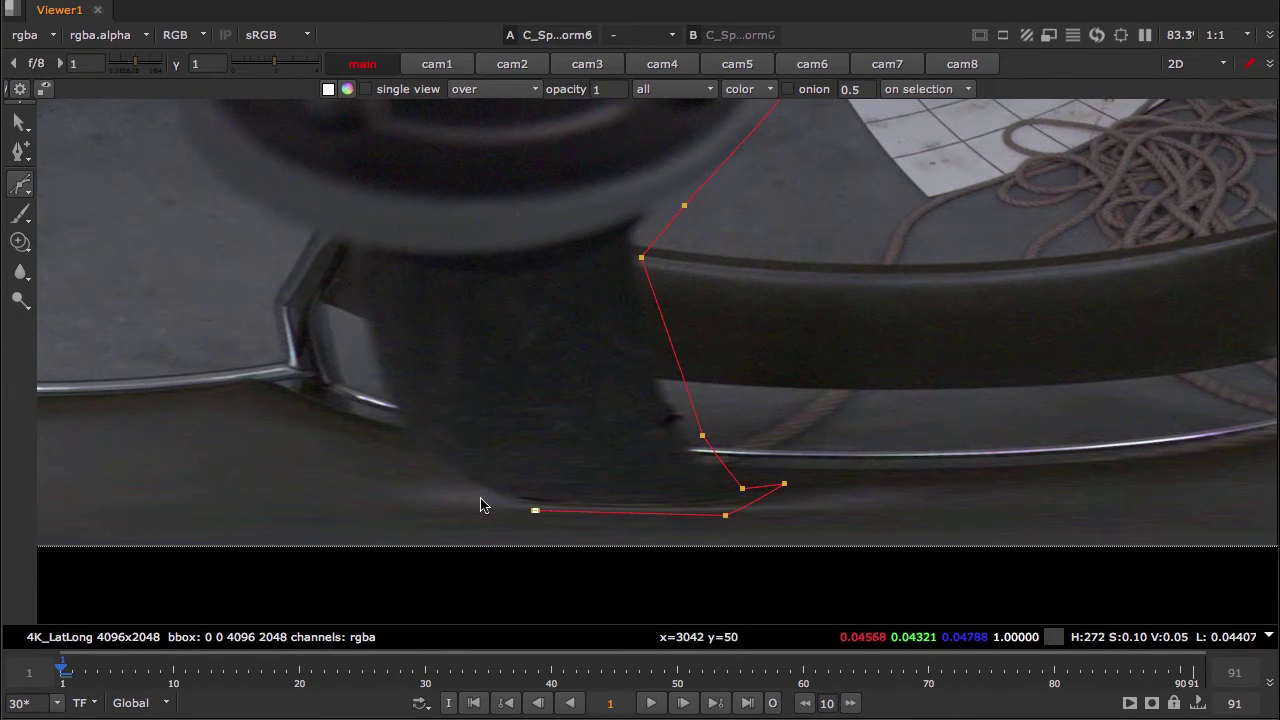
pyautogui.moveTo(388, 431); pyautogui.dragTo(380, 404)
pyautogui.click(351, 295)
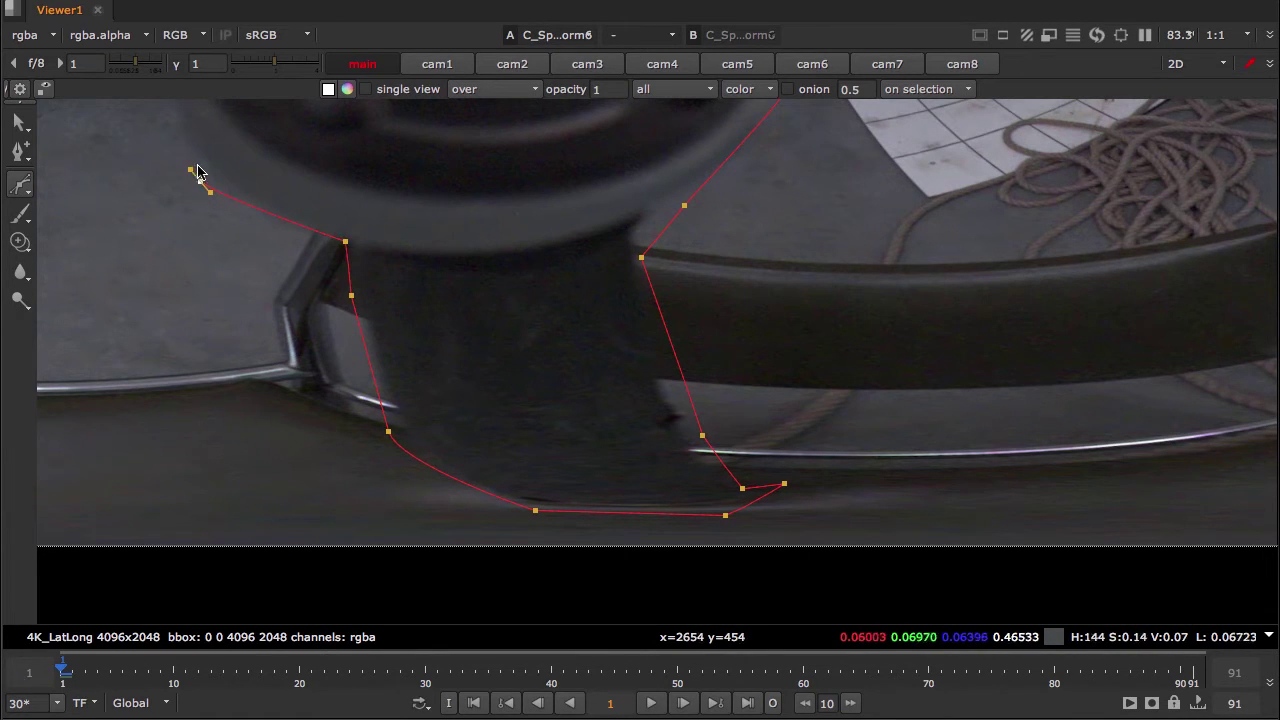
# Trace the flange's left rim and close the Bezier outline across the black area above the mount.
pyautogui.moveTo(198, 165); pyautogui.dragTo(276, 323, button='middle')
pyautogui.moveTo(236, 197); pyautogui.dragTo(238, 173)
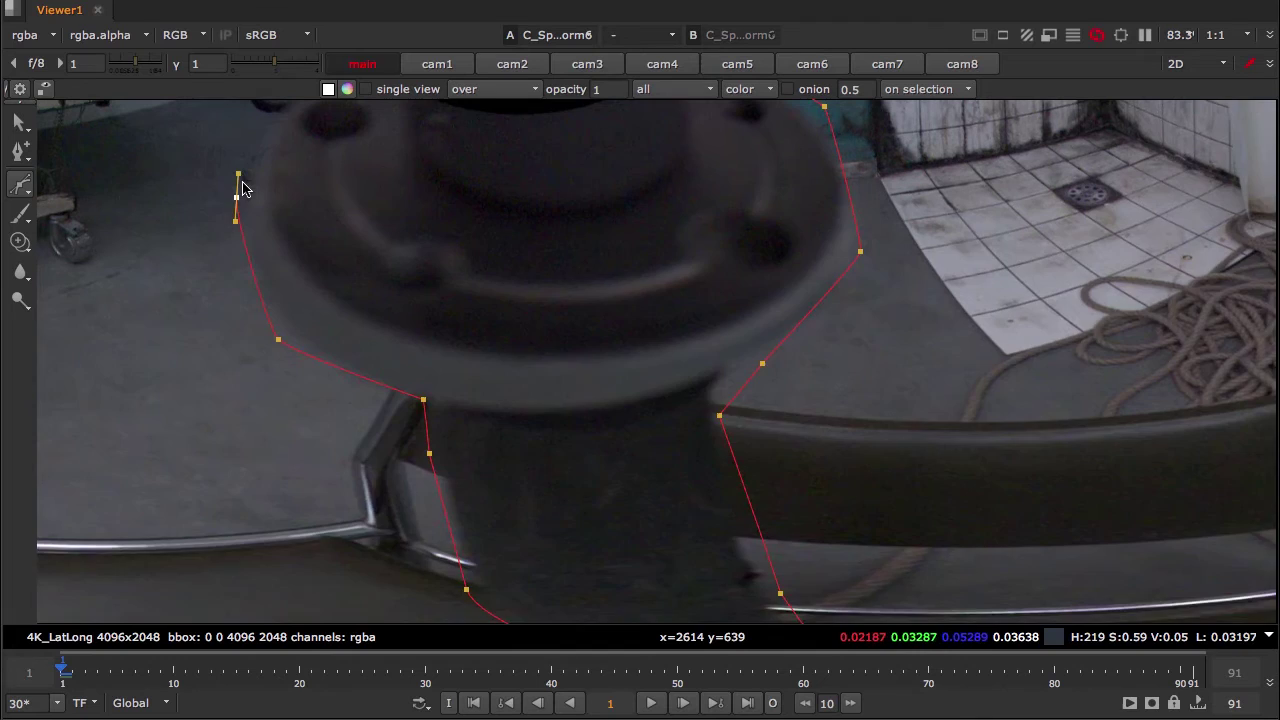
pyautogui.moveTo(242, 188); pyautogui.dragTo(257, 318, button='middle')
pyautogui.click(351, 232)
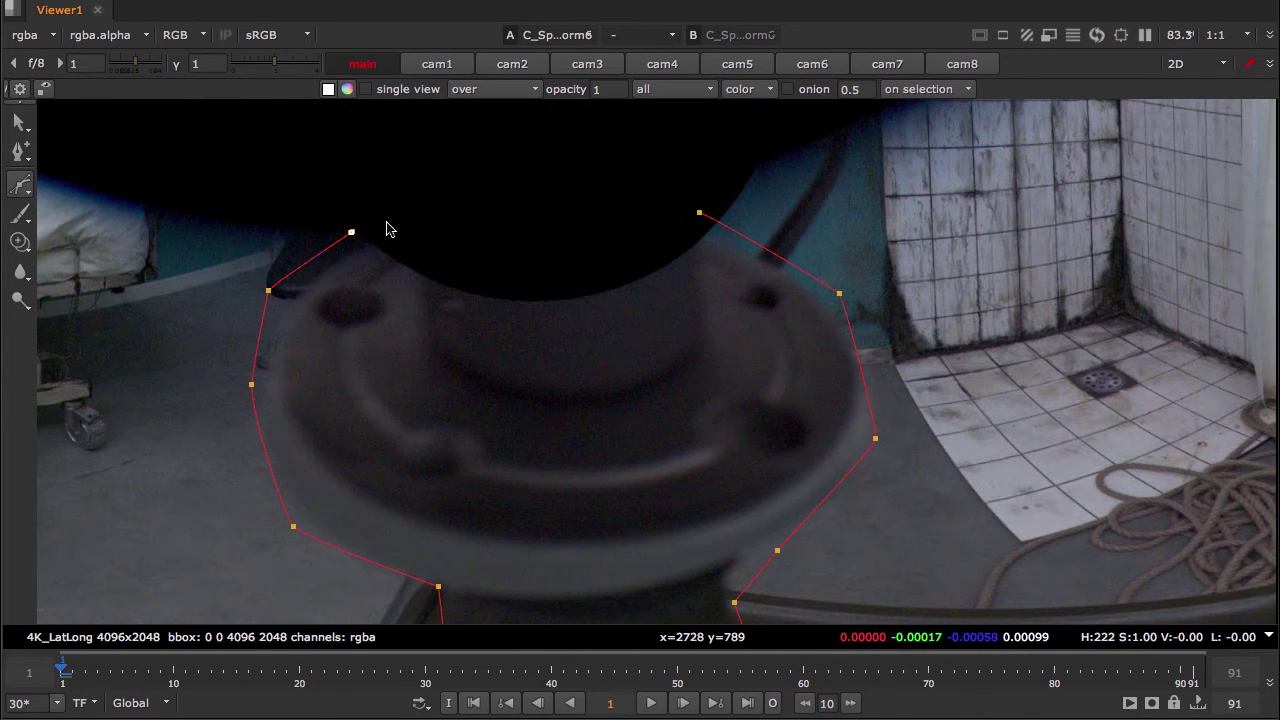
pyautogui.click(594, 221)
pyautogui.click(699, 213)
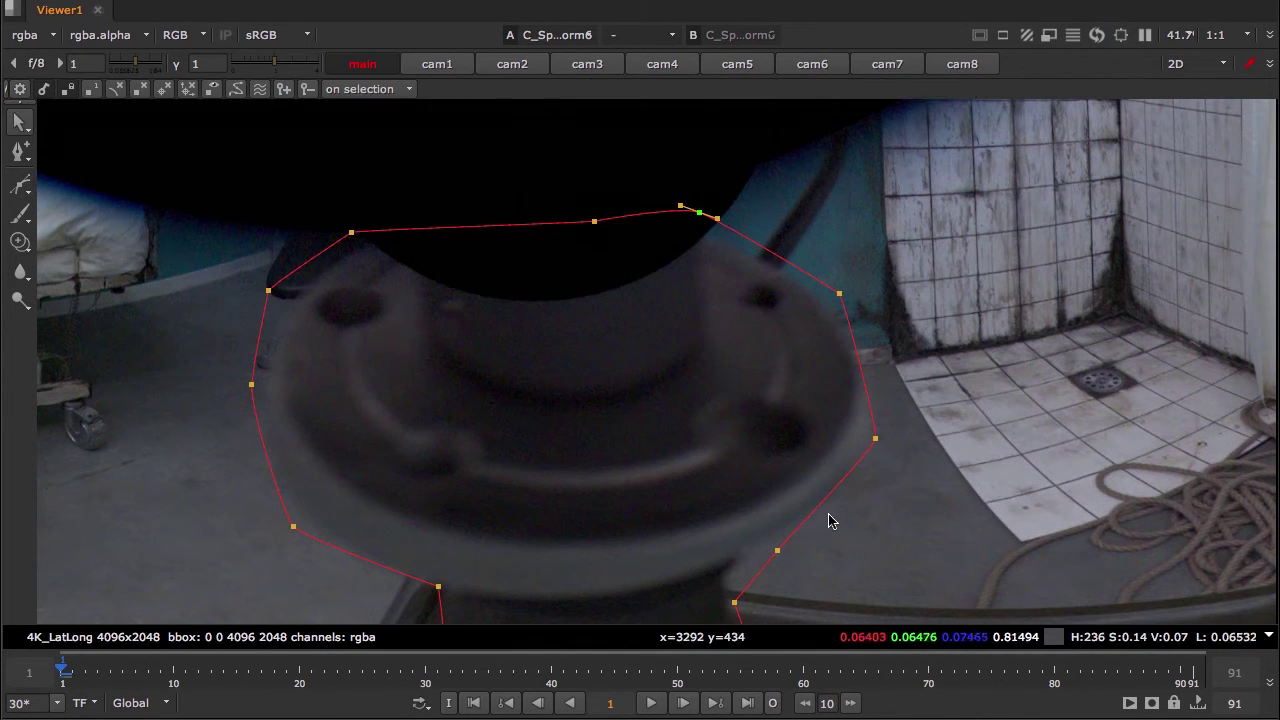
# Select all points of the mount outline and smooth its curve.
pyautogui.scroll(-5, 782, 458)
pyautogui.moveTo(782, 458); pyautogui.dragTo(679, 277, button='middle')
pyautogui.moveTo(813, 285); pyautogui.dragTo(806, 344, button='middle')
pyautogui.moveTo(803, 177); pyautogui.dragTo(399, 526)
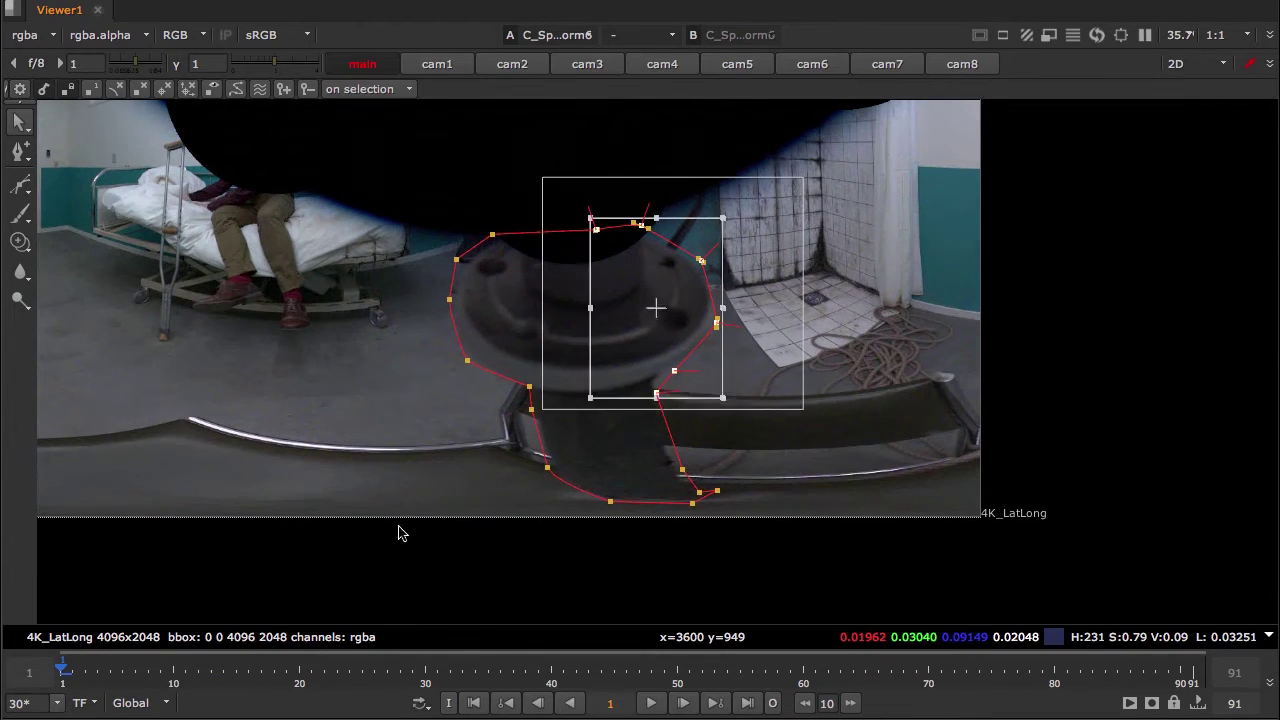
pyautogui.hotkey('ctrl', 'a')
pyautogui.click(772, 530)
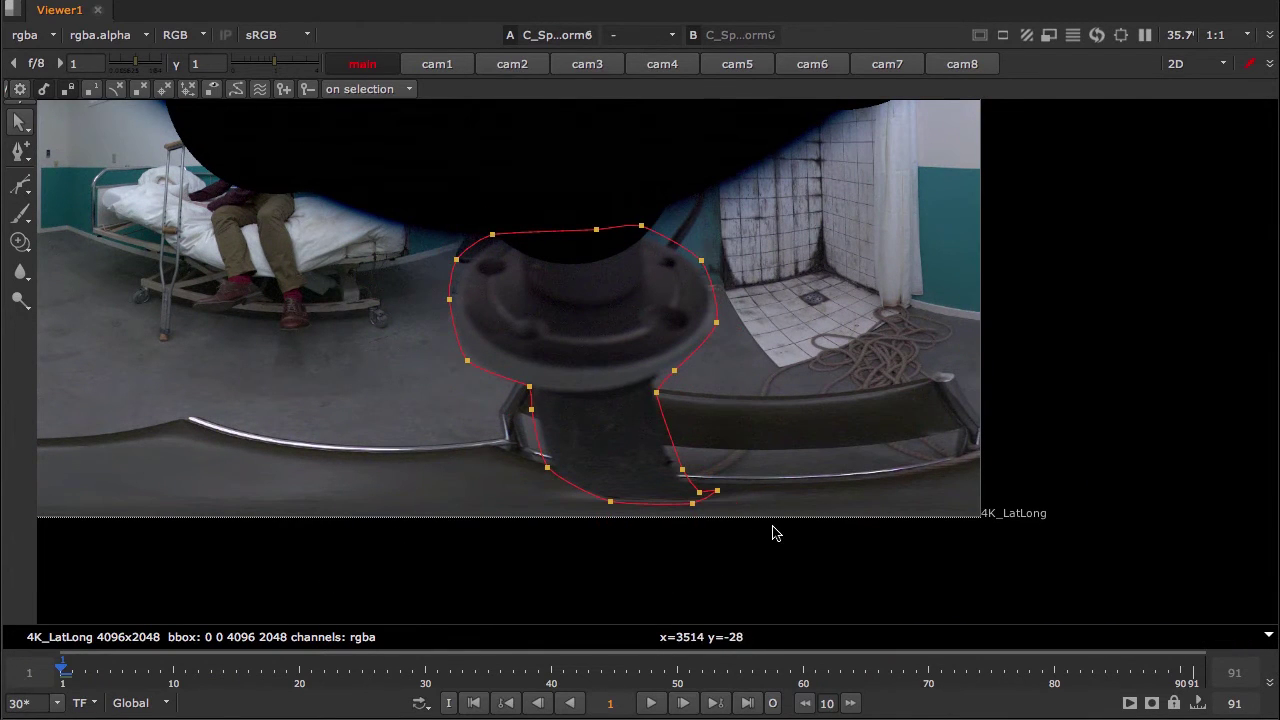
# Reposition the outline points at the lower-right foot of the post so the curve follows its edge.
pyautogui.scroll(3, 751, 483)
pyautogui.moveTo(648, 507); pyautogui.dragTo(679, 496)
pyautogui.scroll(-3, 668, 507)
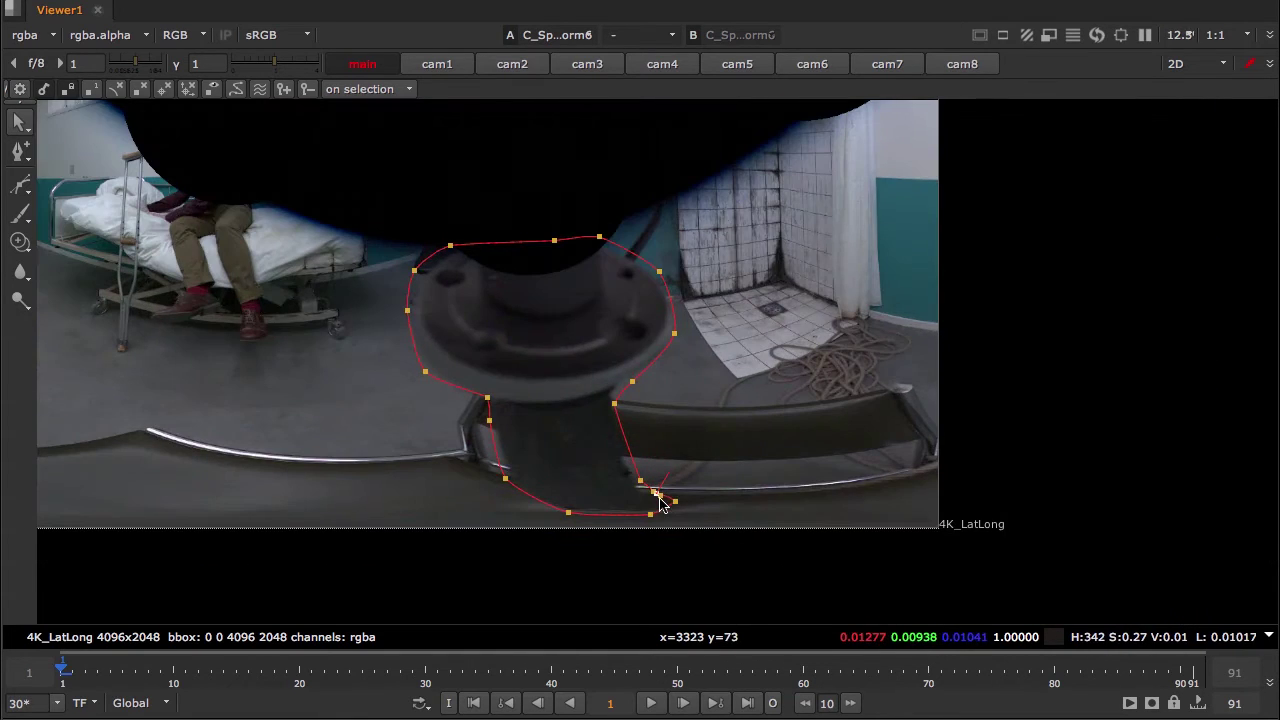
pyautogui.scroll(-2, 658, 503)
pyautogui.scroll(5, 650, 500)
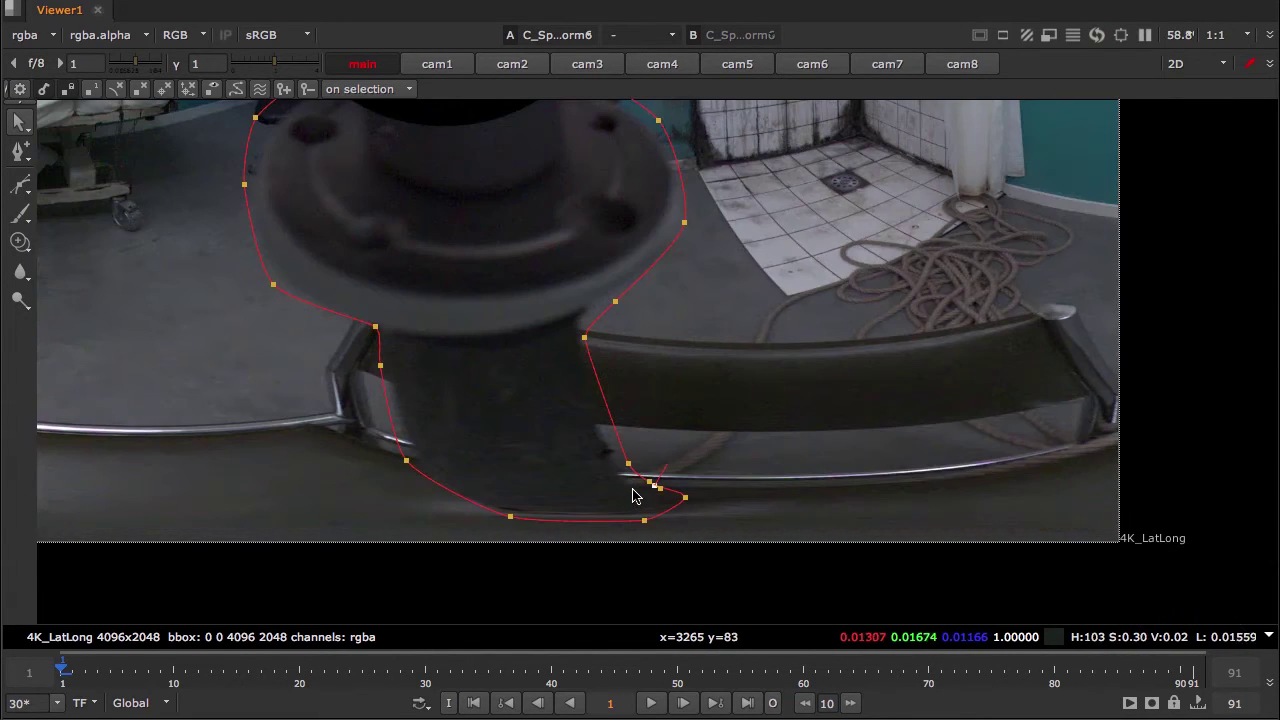
pyautogui.scroll(2, 640, 496)
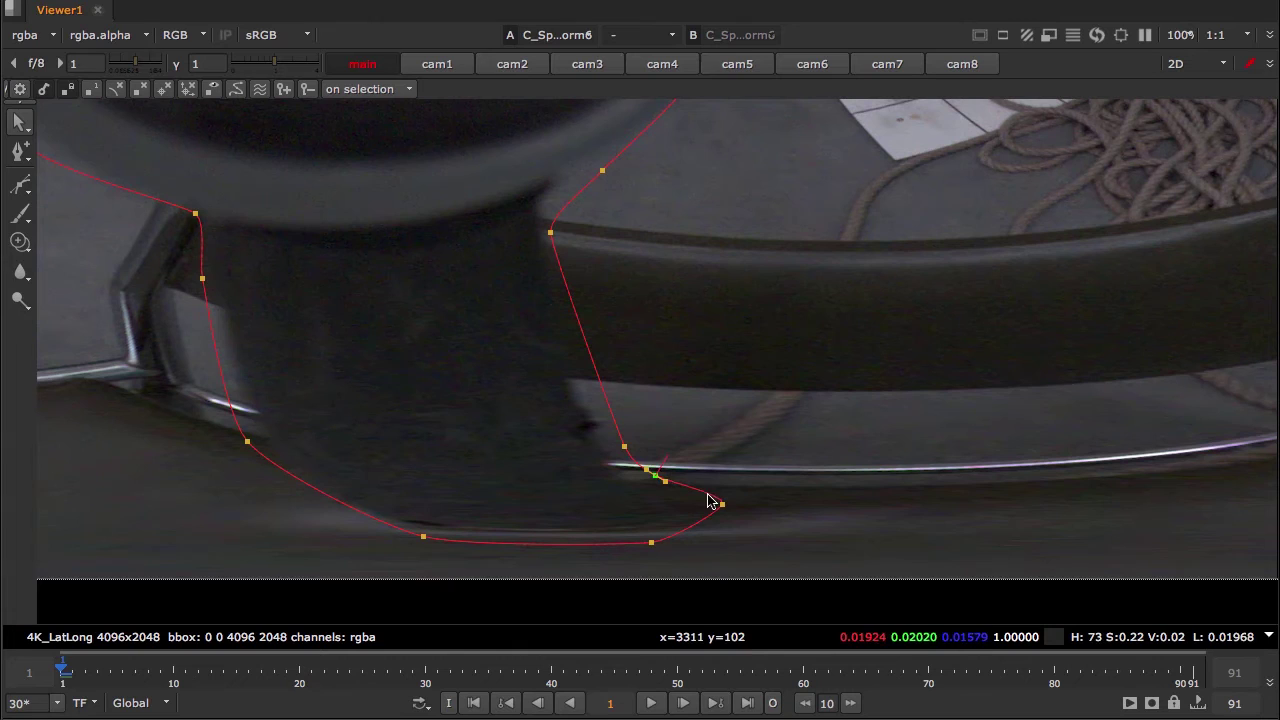
pyautogui.moveTo(722, 504); pyautogui.dragTo(709, 502)
pyautogui.moveTo(651, 542); pyautogui.dragTo(650, 545)
pyautogui.click(854, 471)
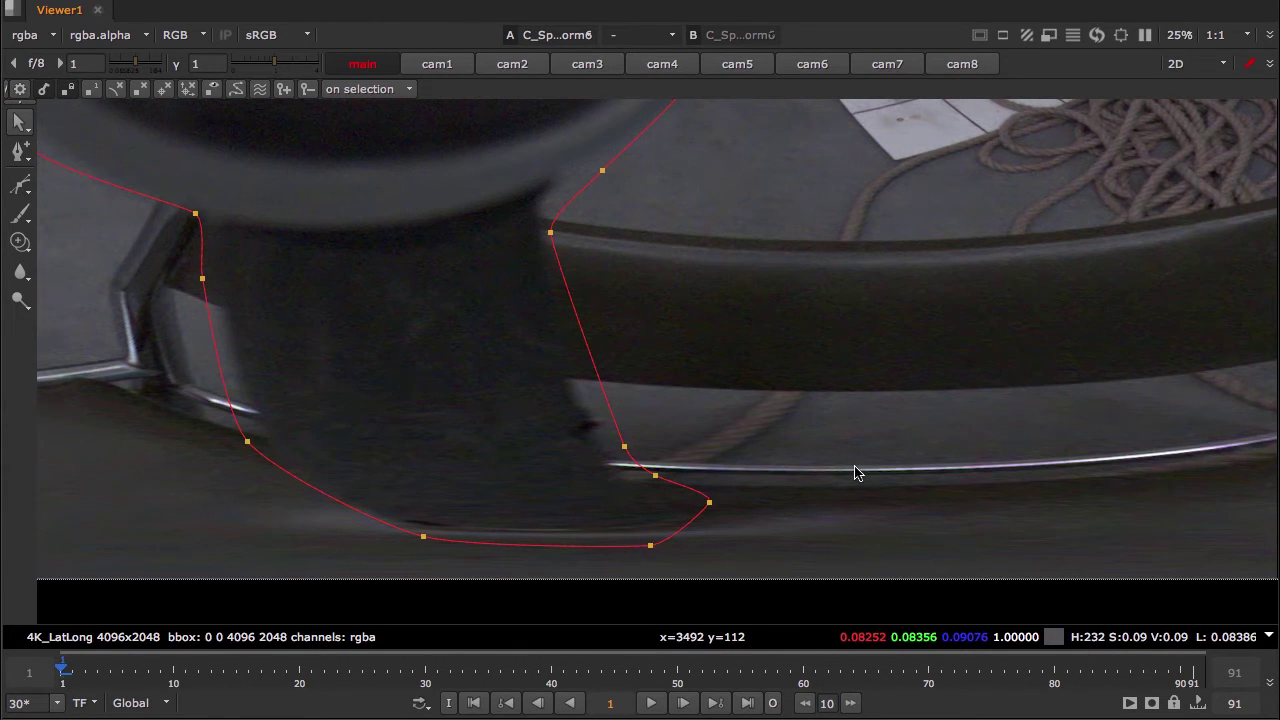
pyautogui.press('f')
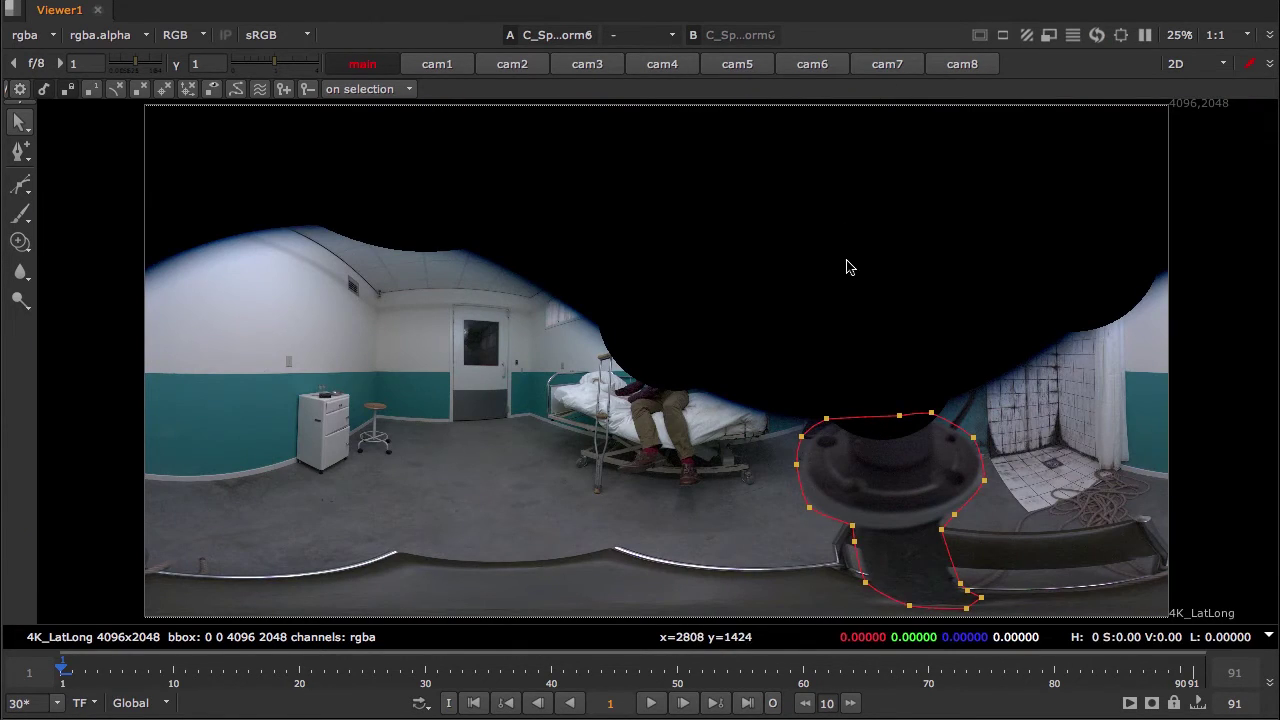
# View the C_SphericalTransform node below the cam8 OneView node and close all open node properties.
pyautogui.press('space')
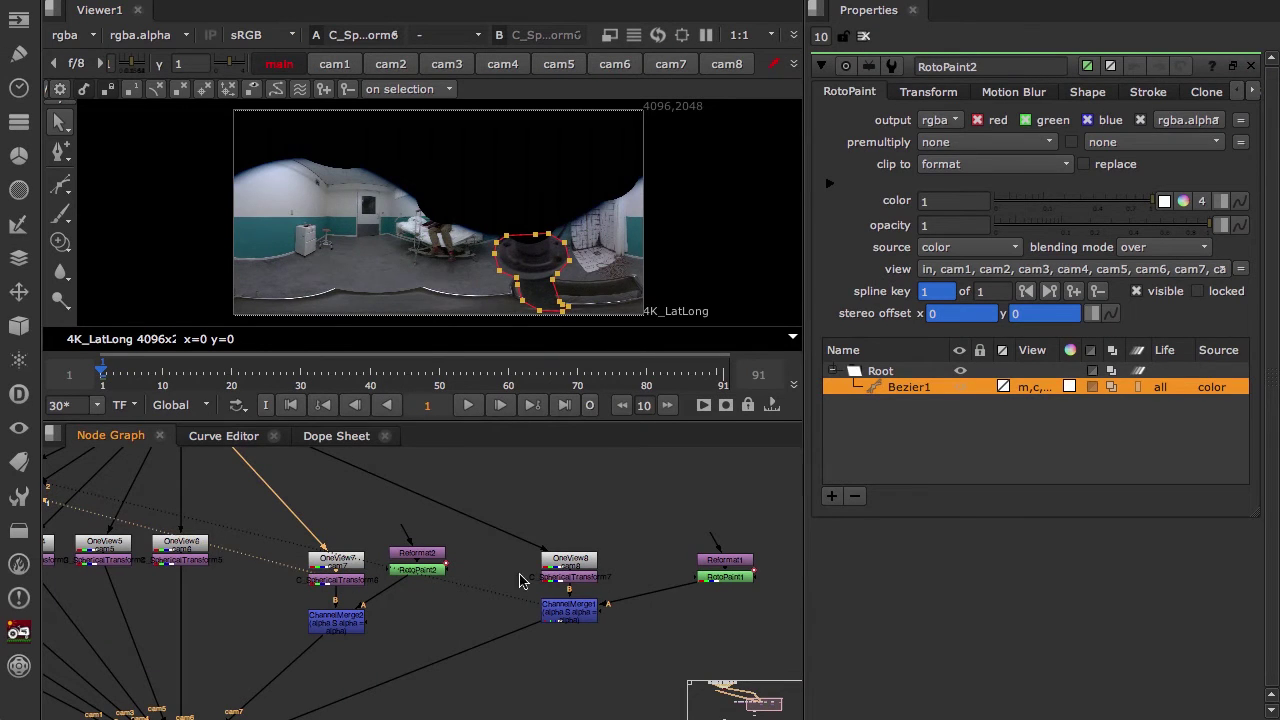
pyautogui.click(562, 574)
pyautogui.press('1')
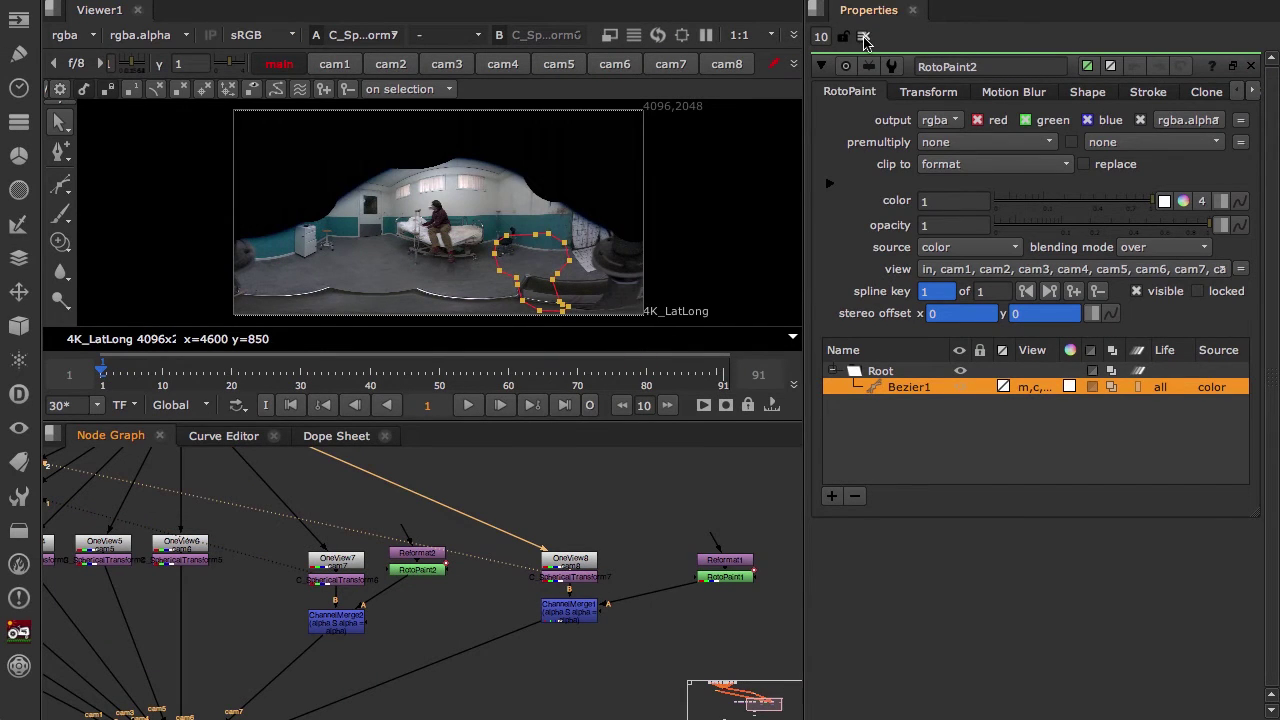
pyautogui.click(865, 39)
pyautogui.press('space')
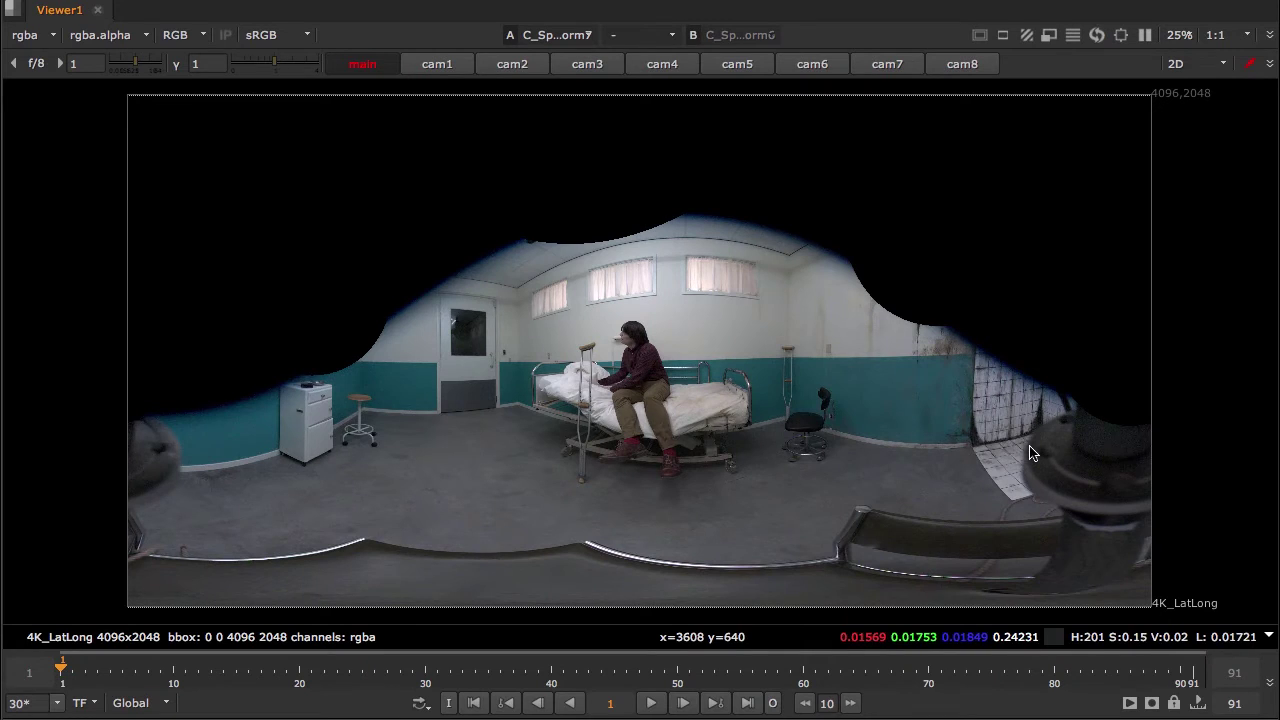
# Compare the cam7 and cam8 lat-long images around the camera mount and the chair armrest by alternating between them.
pyautogui.press('2')
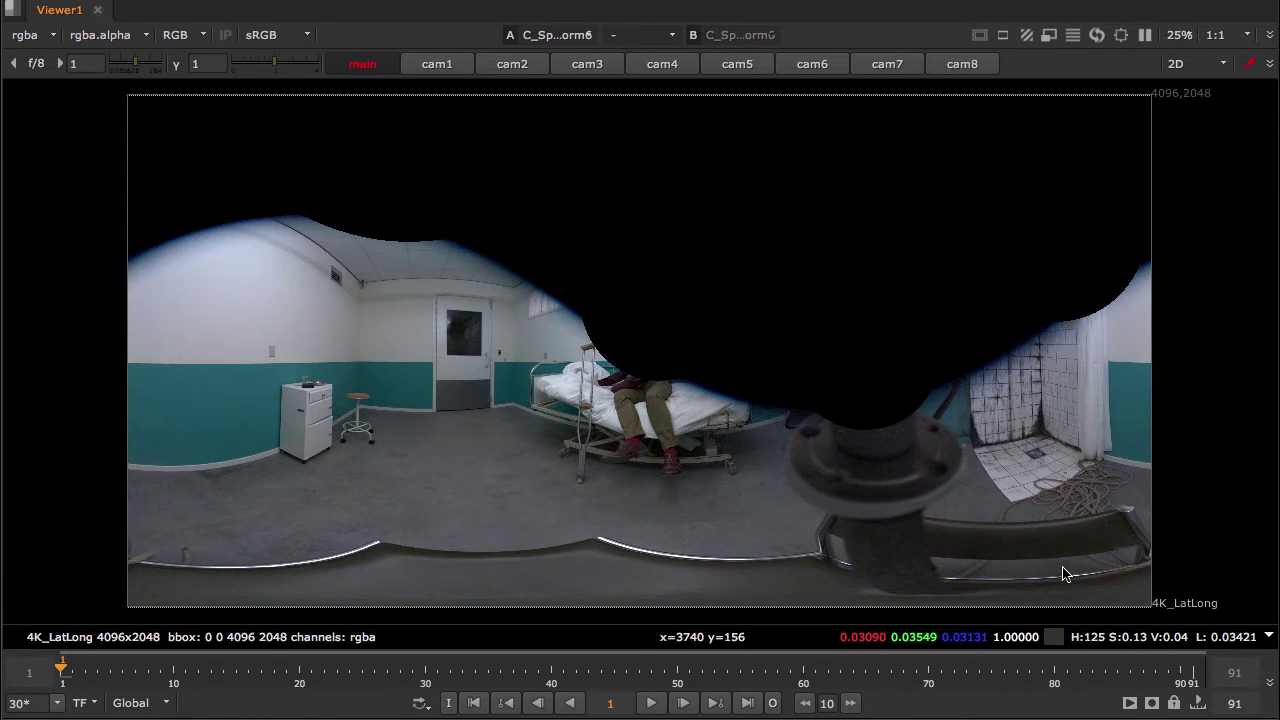
pyautogui.press('1')
pyautogui.press('2')
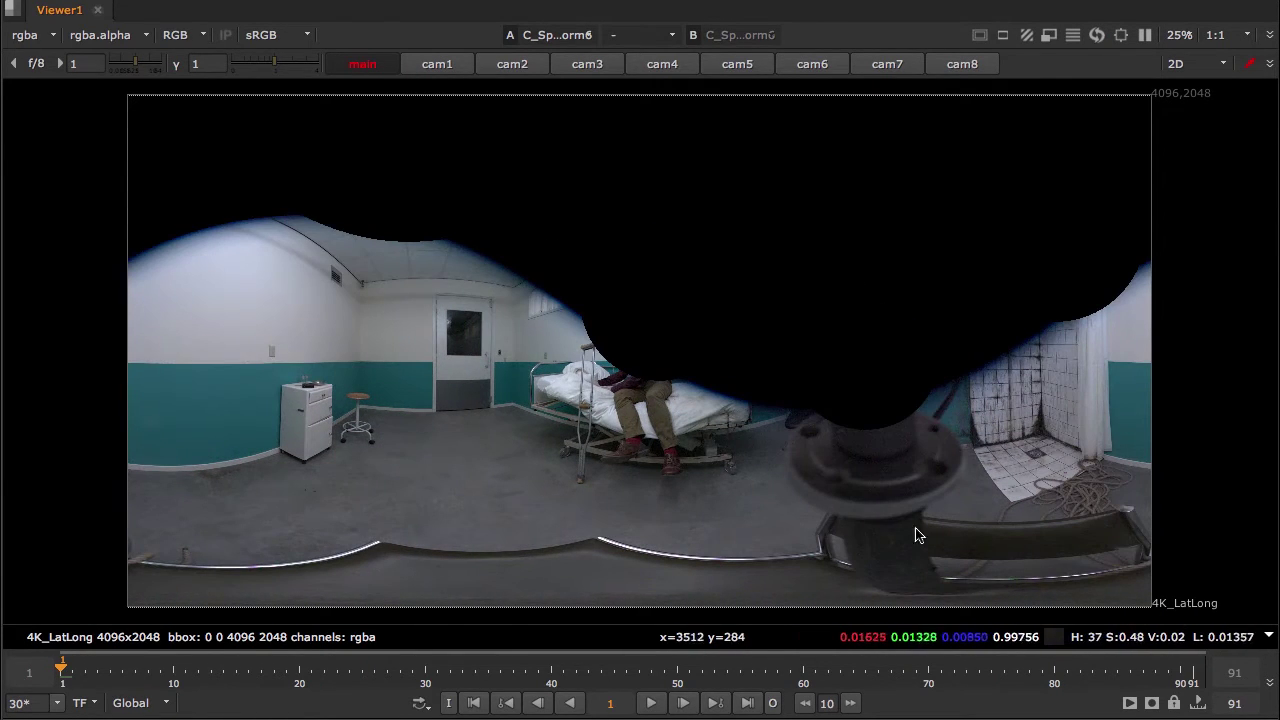
pyautogui.press('1')
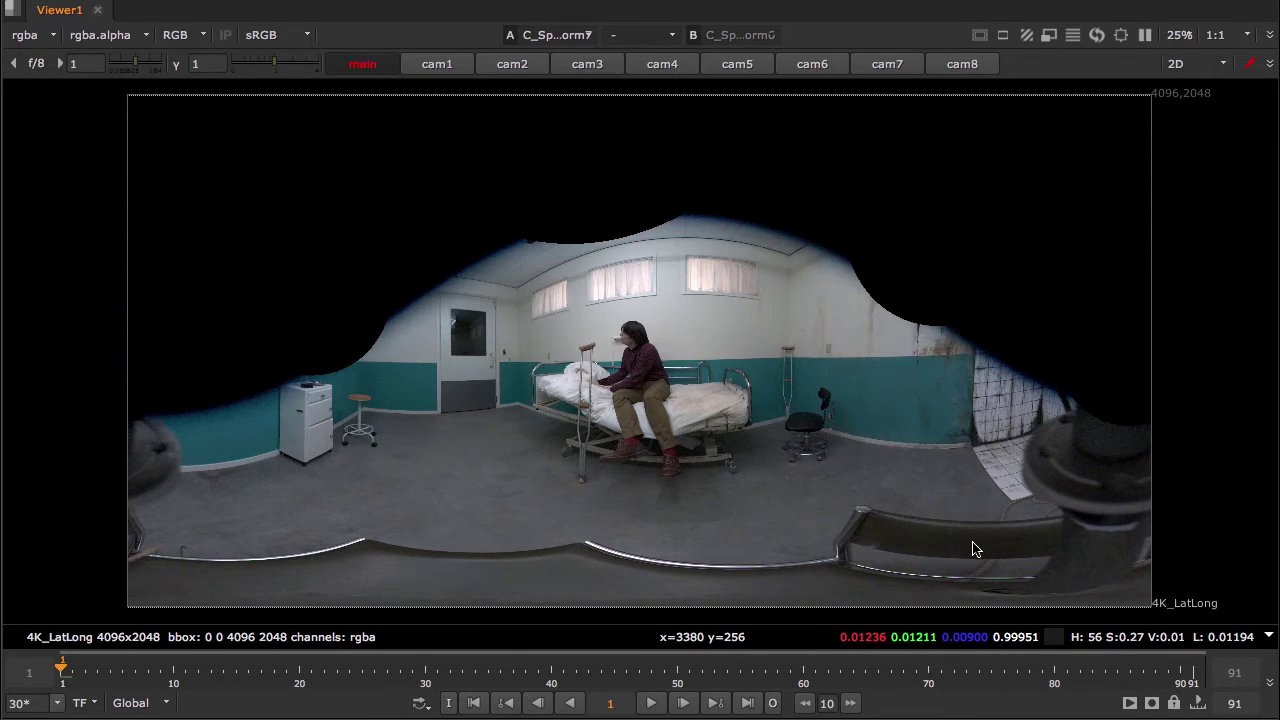
pyautogui.press('1')
pyautogui.press('2')
pyautogui.press('1')
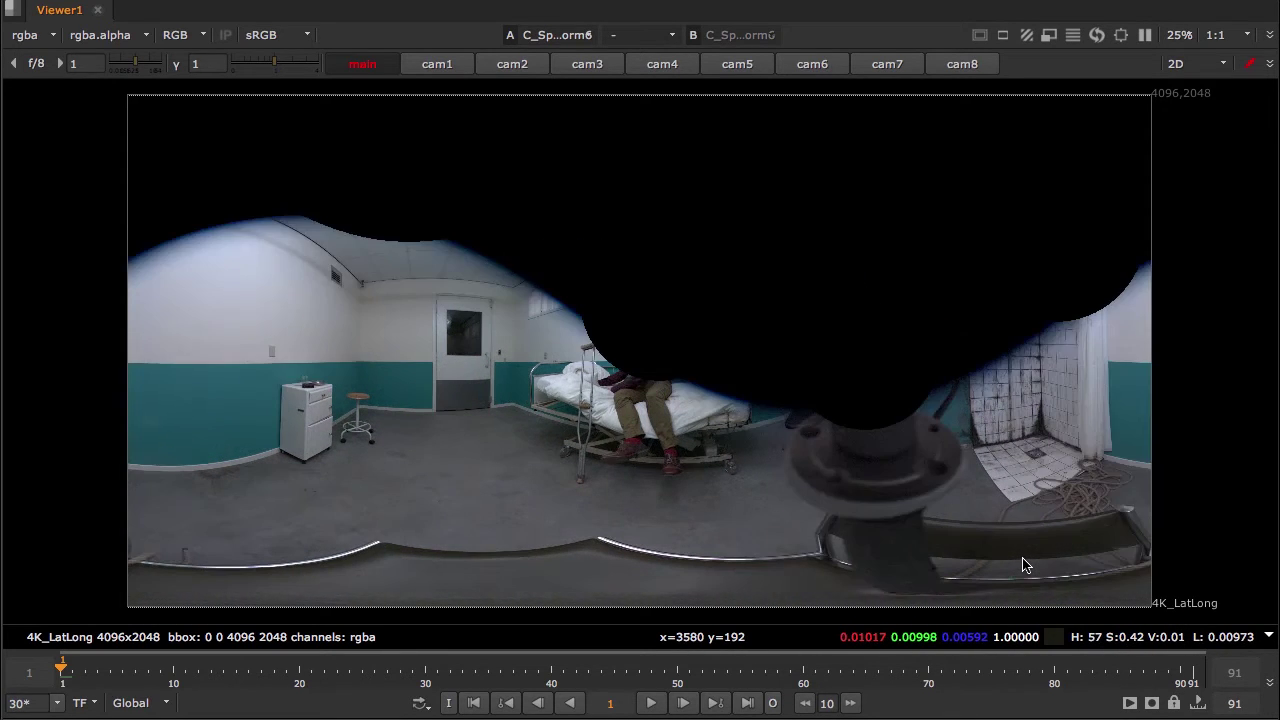
pyautogui.press('2')
pyautogui.press('1')
pyautogui.press('2')
pyautogui.press('1')
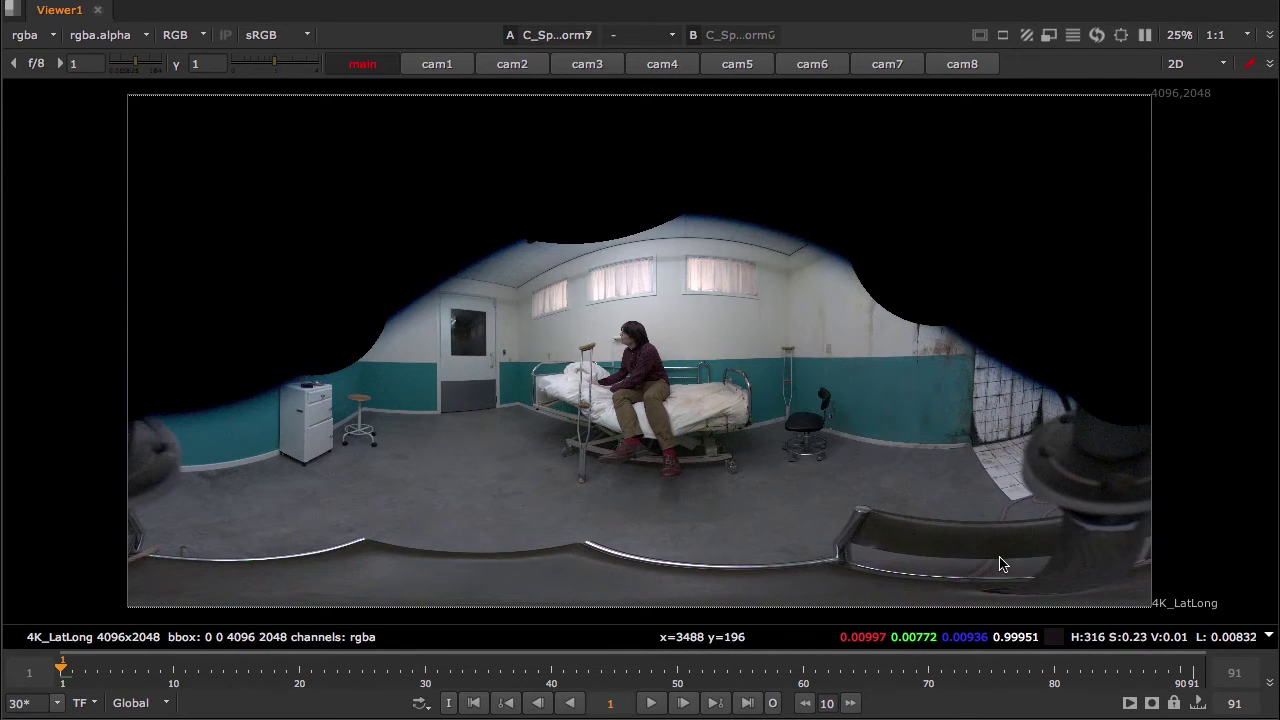
pyautogui.press('2')
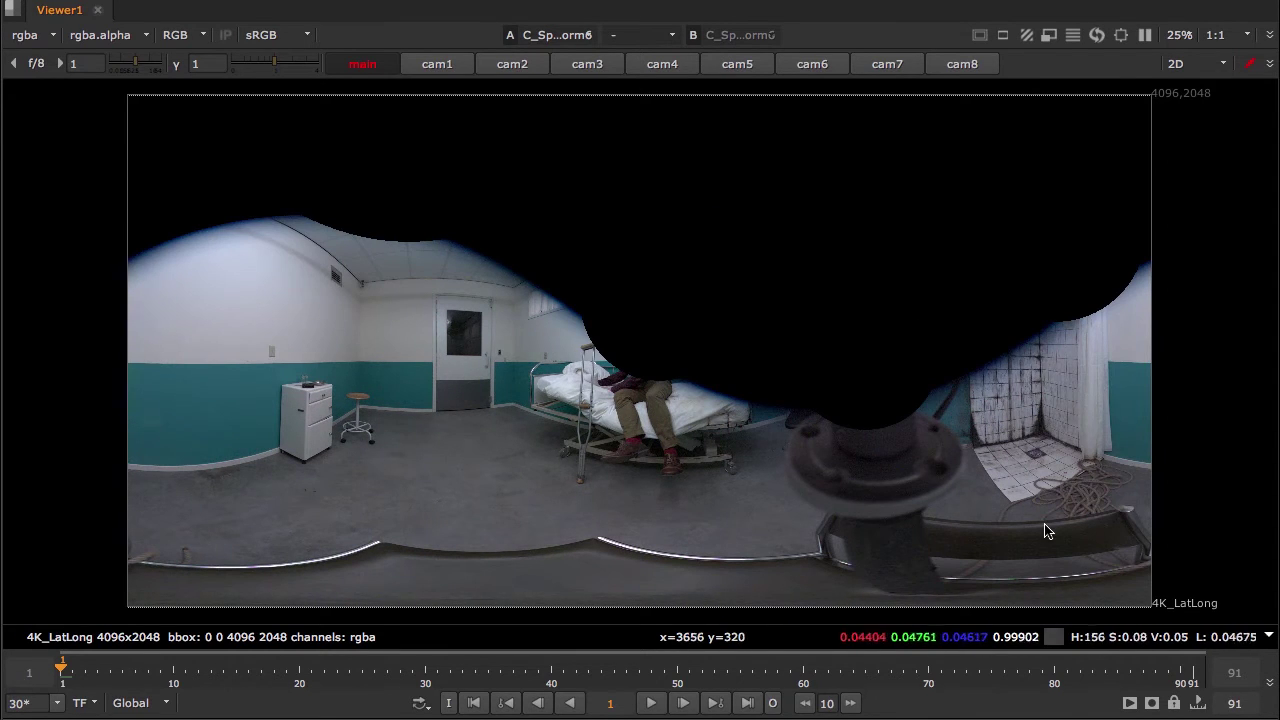
pyautogui.press('1')
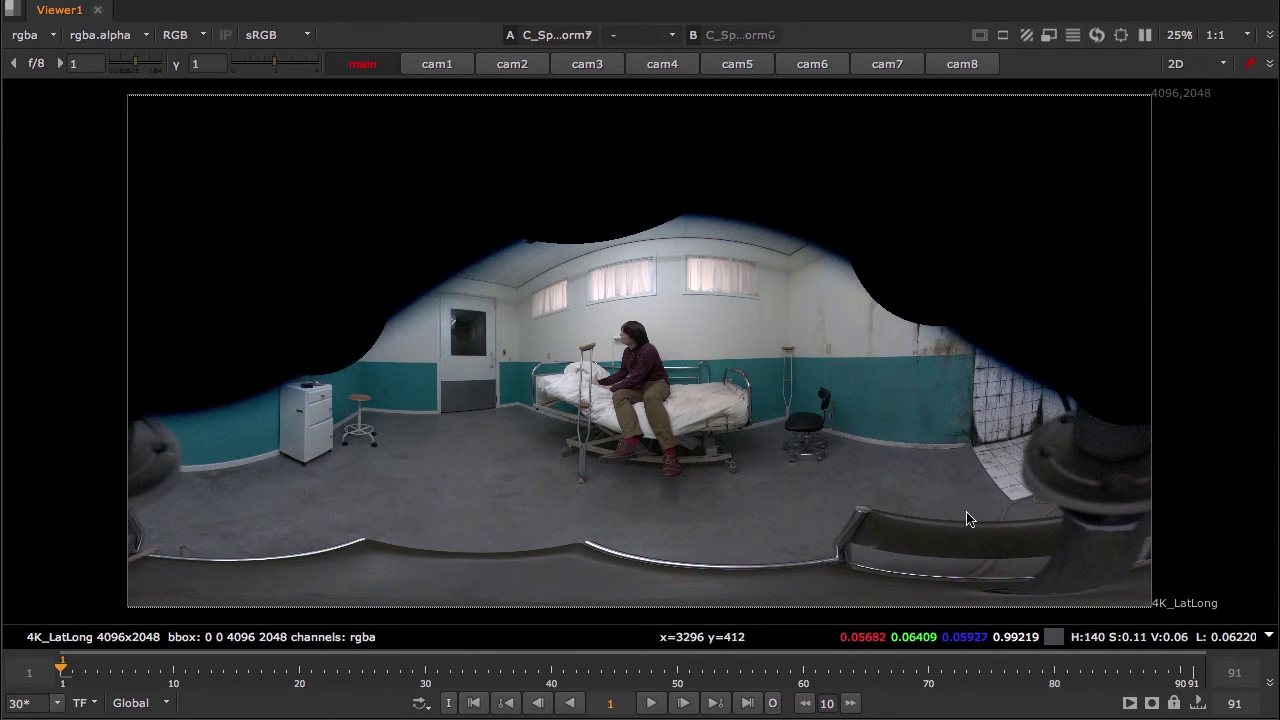
pyautogui.press('2')
pyautogui.press('1')
pyautogui.press('2')
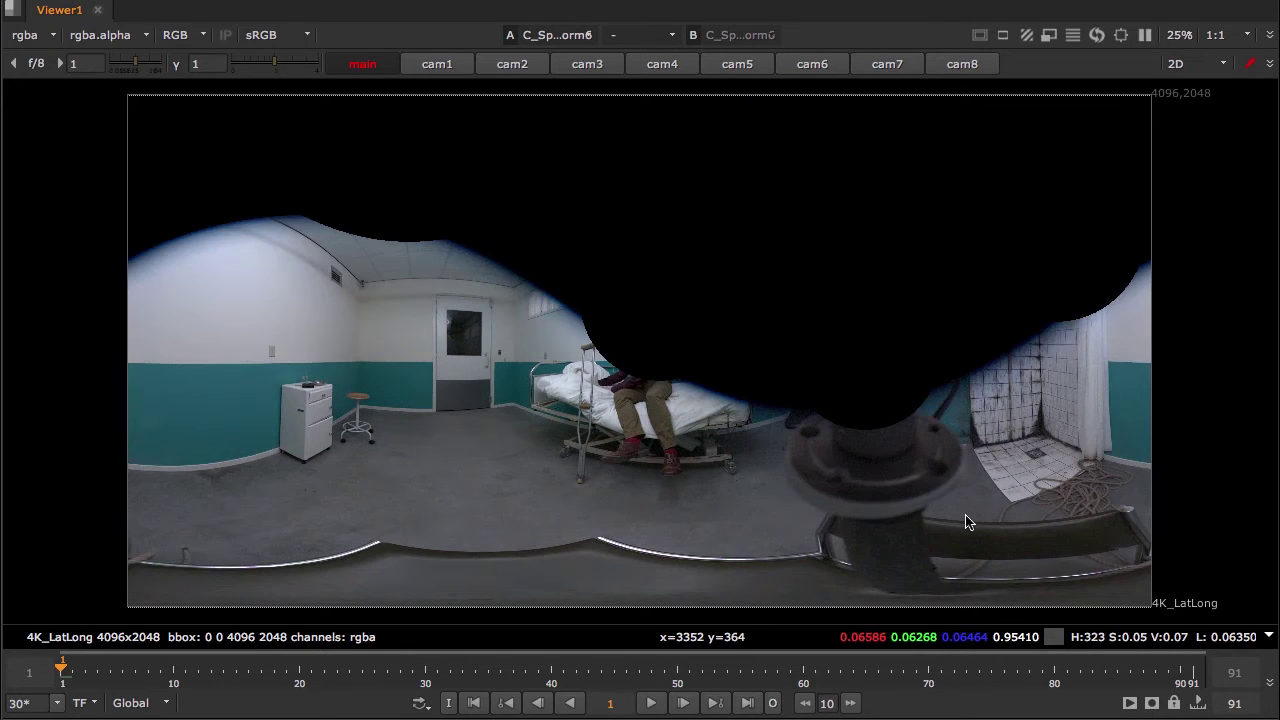
pyautogui.press('1')
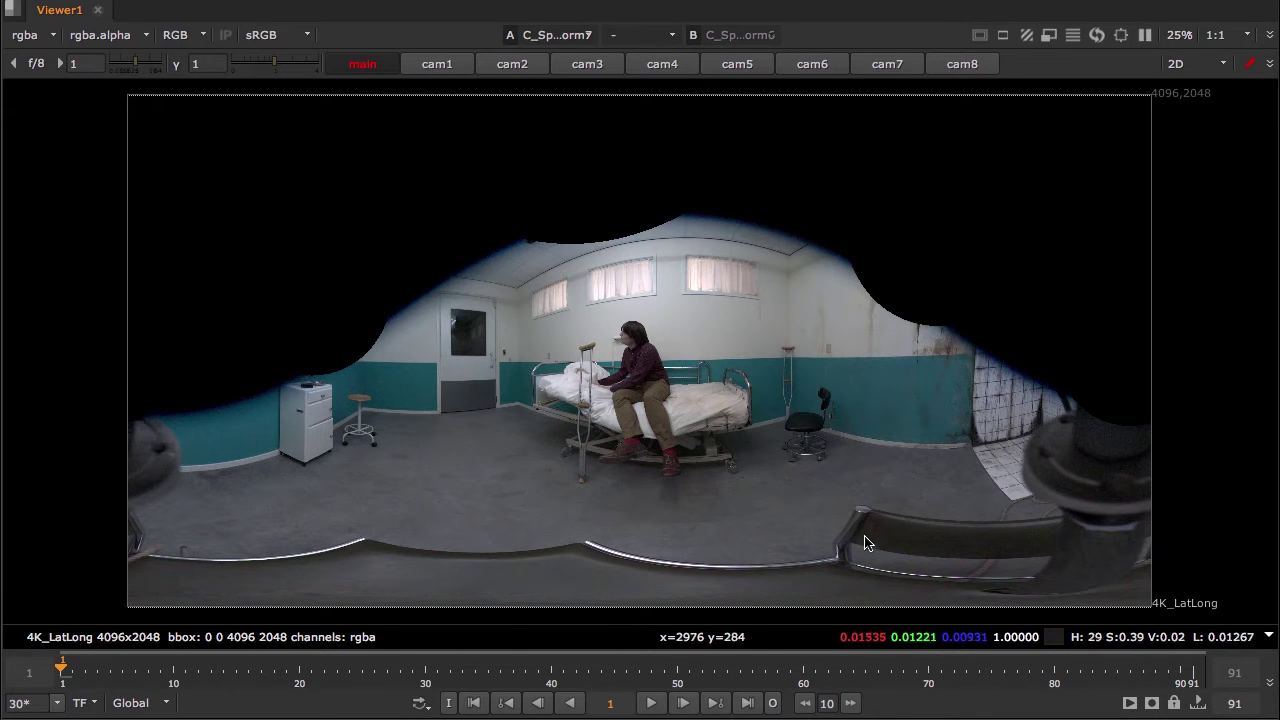
# Compare the chair armrest's frame up close in the cam7 and cam8 images and return to the node graph.
pyautogui.scroll(8, 900, 571)
pyautogui.scroll(5, 850, 444)
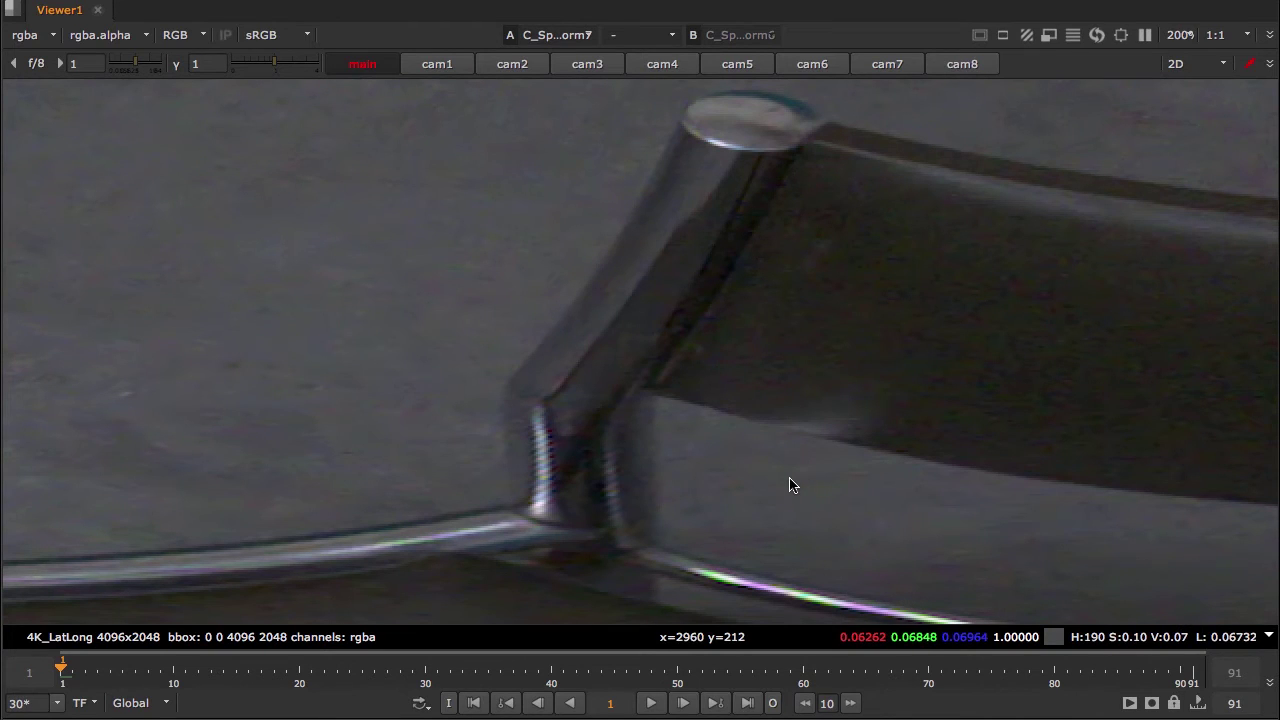
pyautogui.press('2')
pyautogui.press('1')
pyautogui.press('2')
pyautogui.scroll(-7, 790, 486)
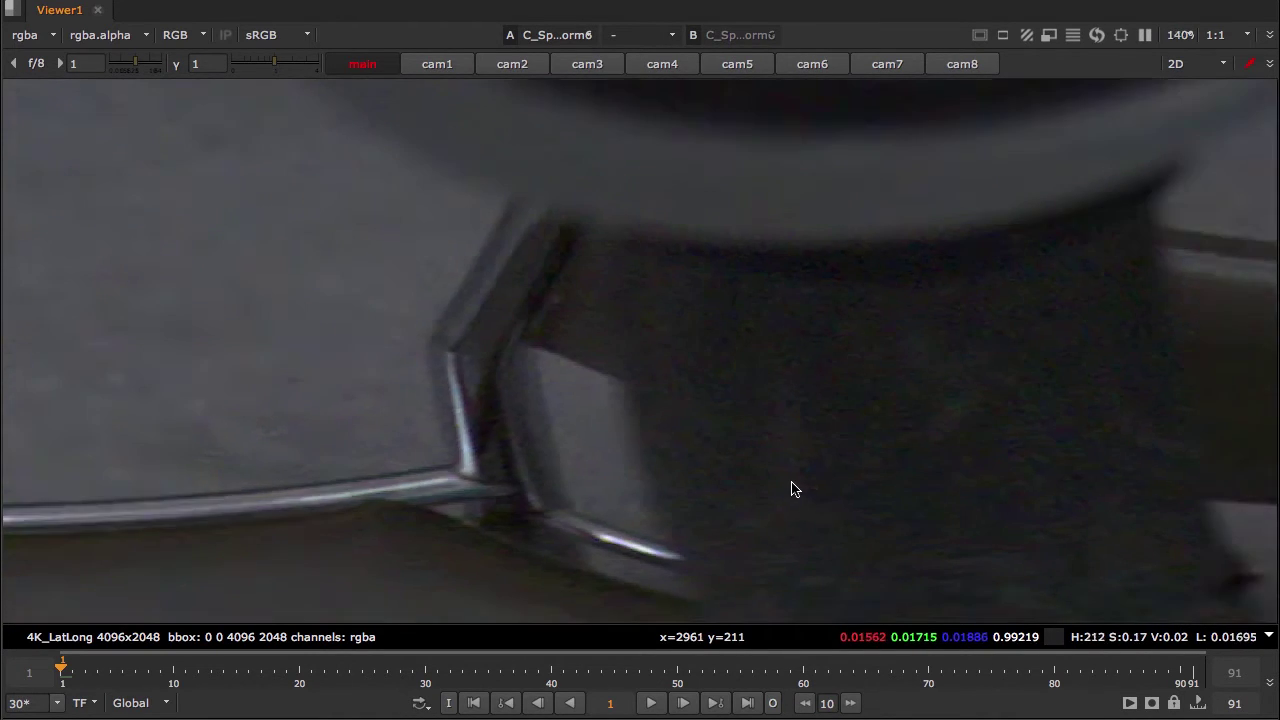
pyautogui.moveTo(788, 486); pyautogui.dragTo(649, 500, button='middle')
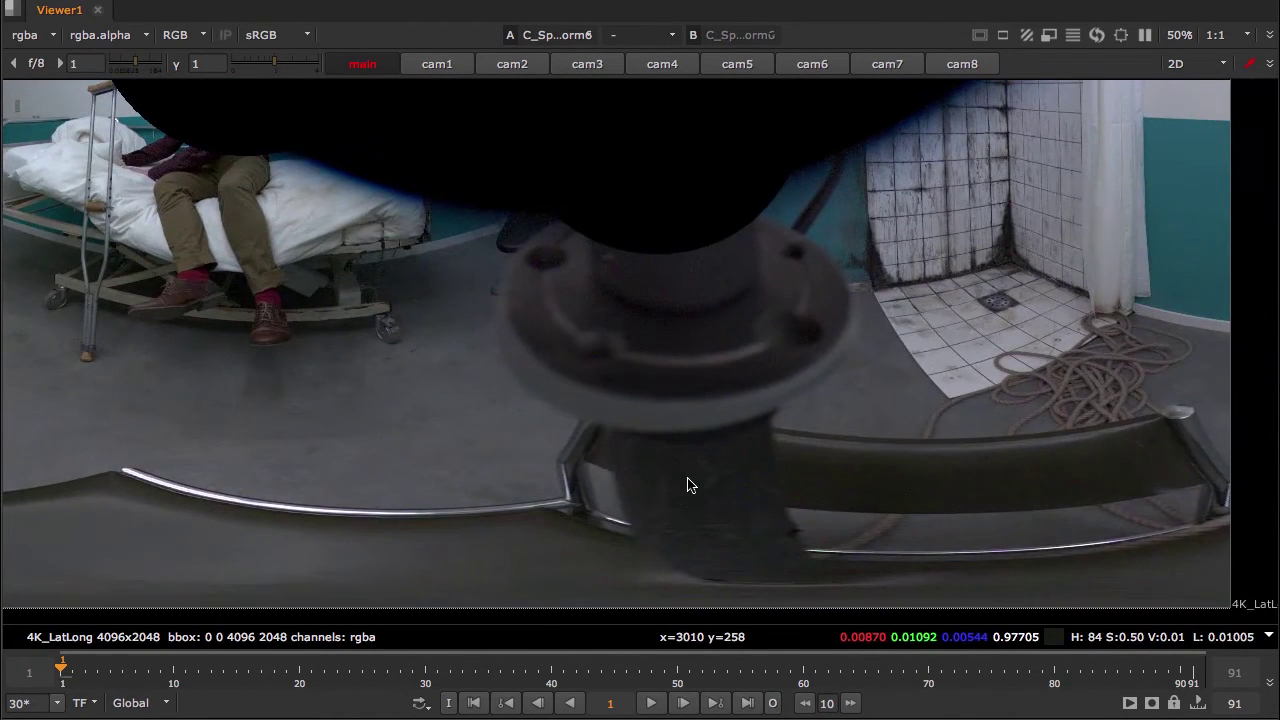
pyautogui.press('7')
pyautogui.press('space')
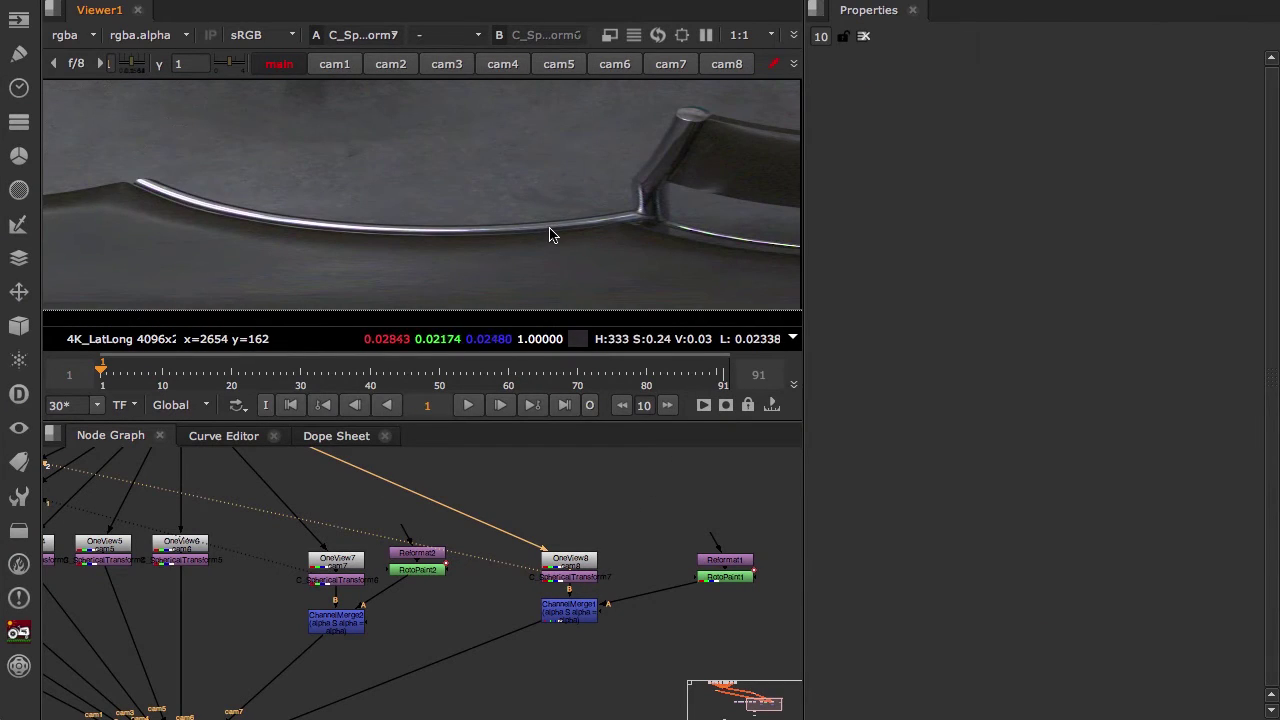
# Move the Reformat1 and RotoPaint1 nodes together closer to the ChannelMerge1 node below OneView8.
pyautogui.press('f')
pyautogui.moveTo(546, 545); pyautogui.dragTo(616, 517, button='middle')
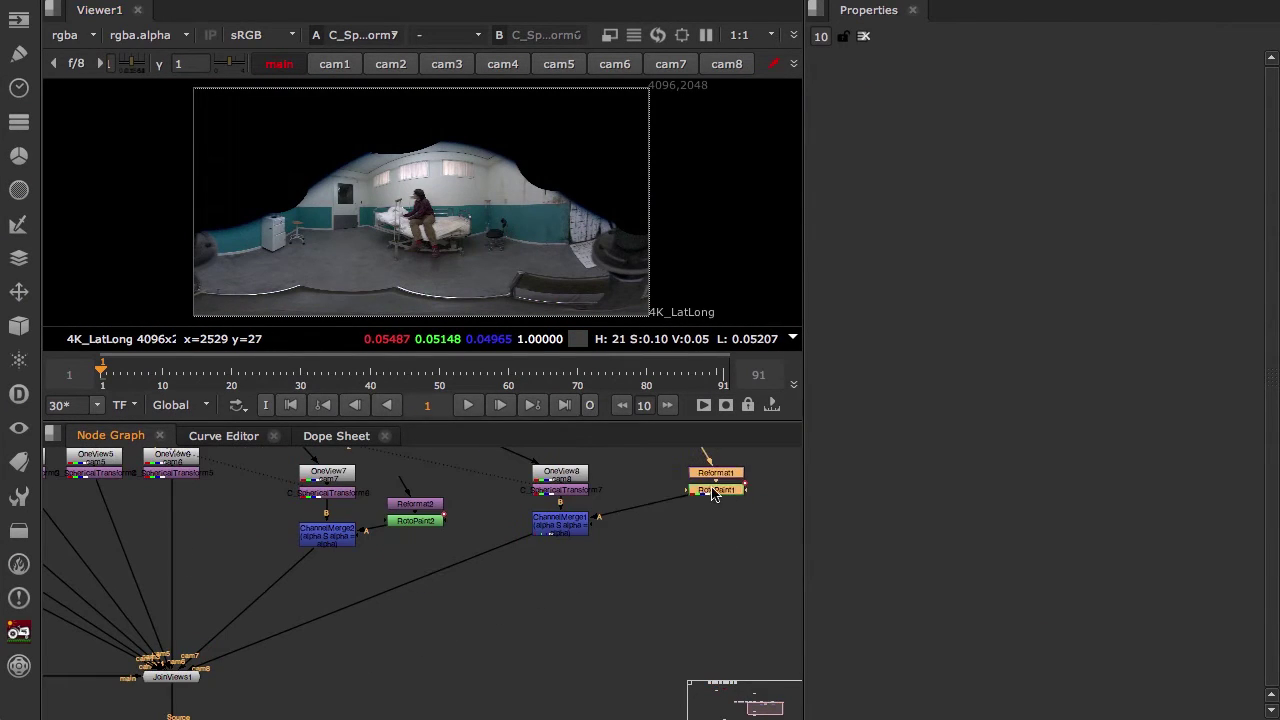
pyautogui.moveTo(711, 489); pyautogui.dragTo(683, 511)
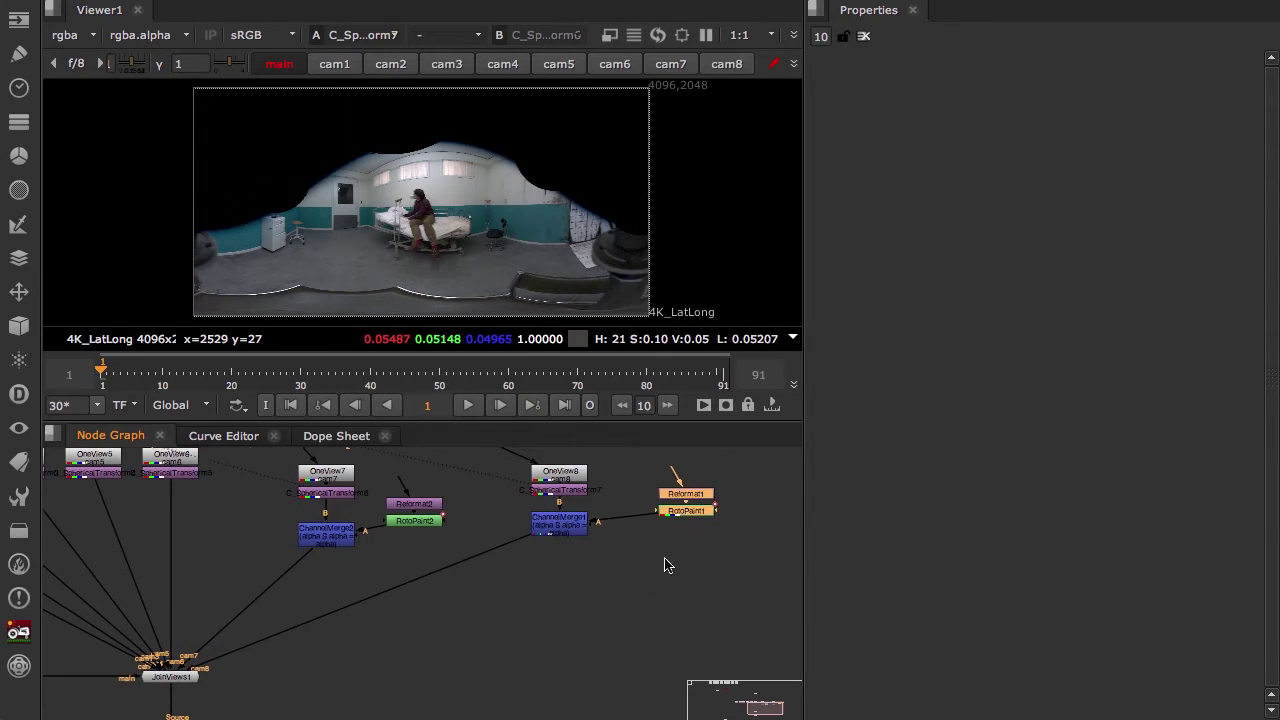
pyautogui.moveTo(556, 619); pyautogui.dragTo(604, 592, button='middle')
pyautogui.scroll(2, 483, 605)
pyautogui.moveTo(426, 624); pyautogui.dragTo(598, 596, button='middle')
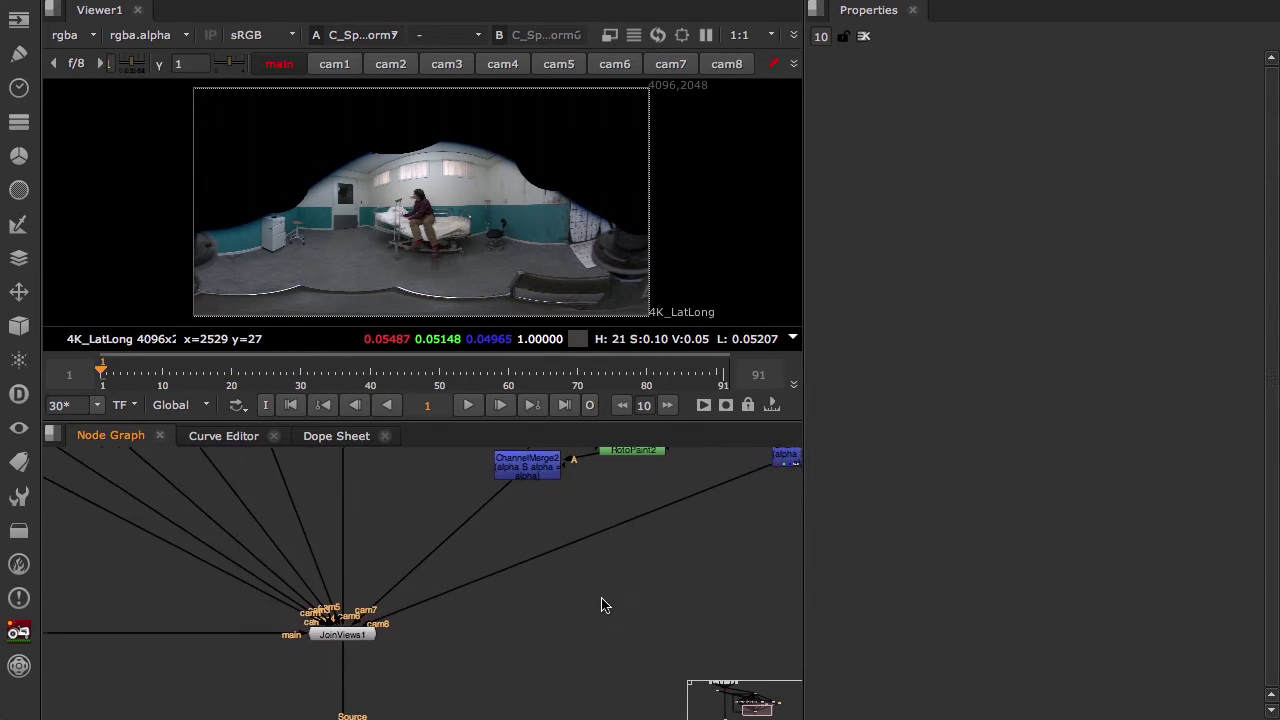
# View the C_Stitcher2 output enlarged and compare it with C_Stitcher1 around the person sitting on the bed.
pyautogui.press('space')
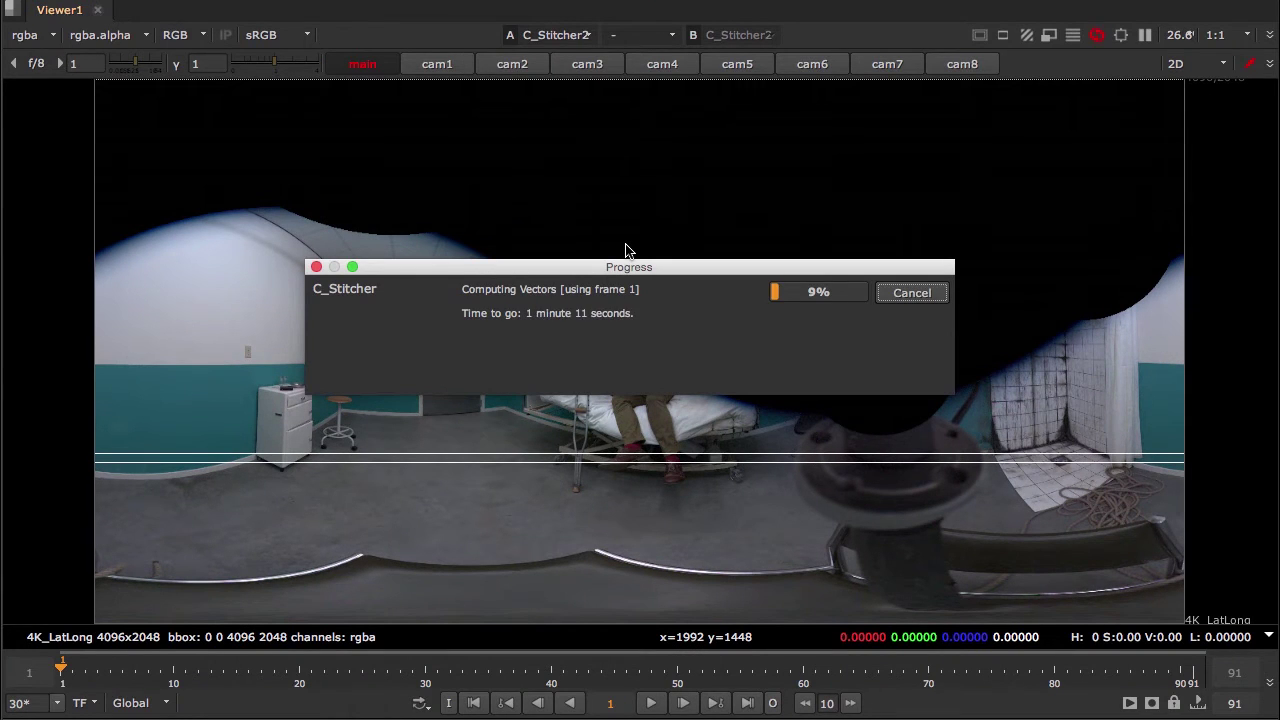
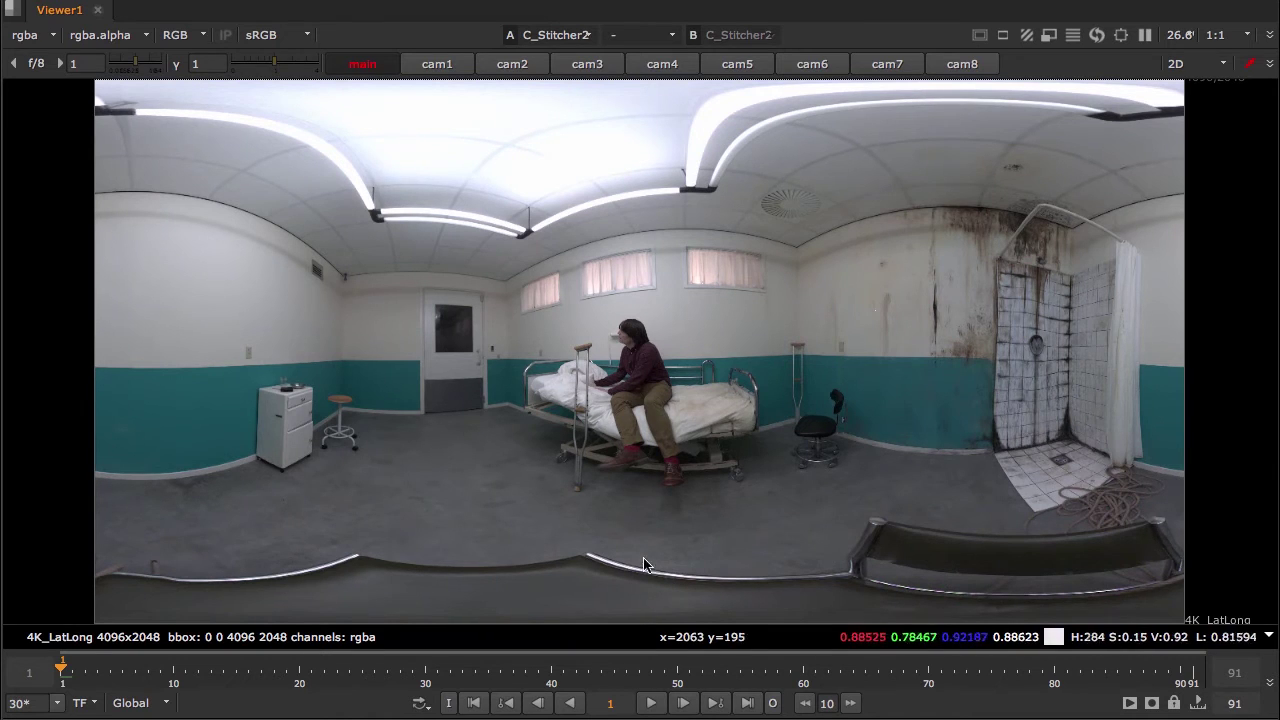
pyautogui.scroll(1, 615, 363)
pyautogui.scroll(2, 615, 363)
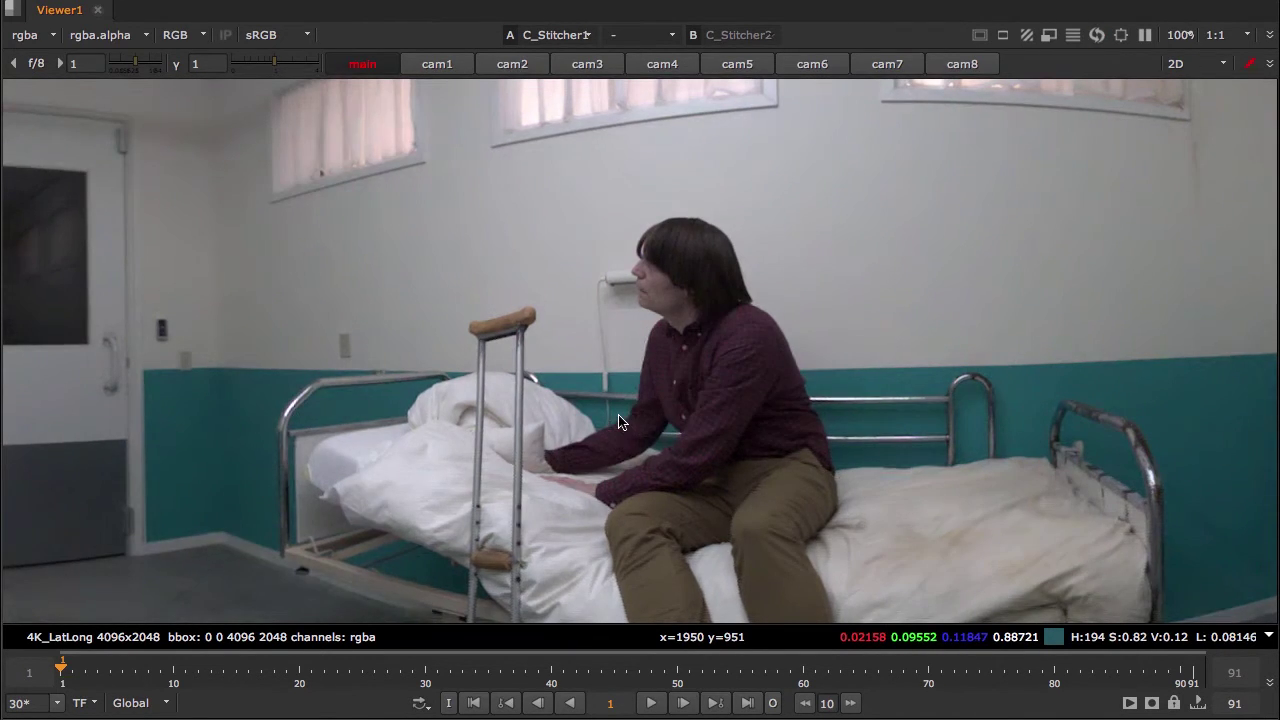
pyautogui.moveTo(660, 509); pyautogui.dragTo(643, 296, button='middle')
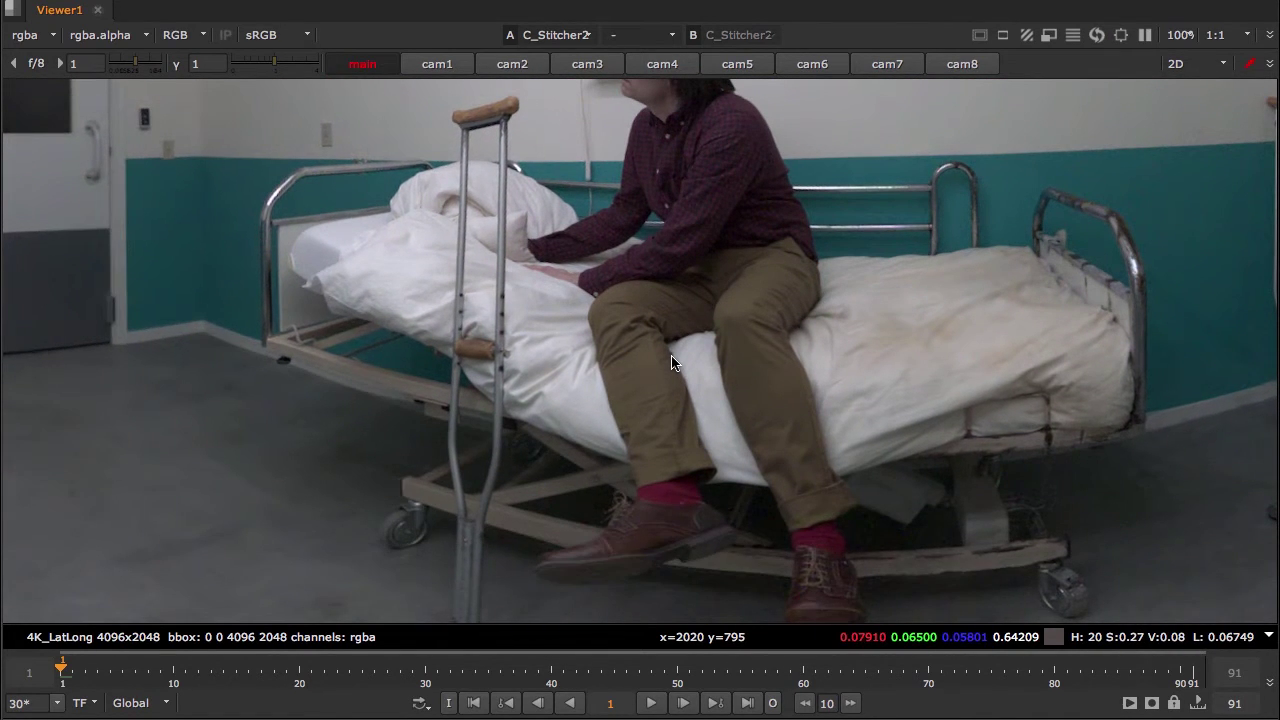
pyautogui.press('space')
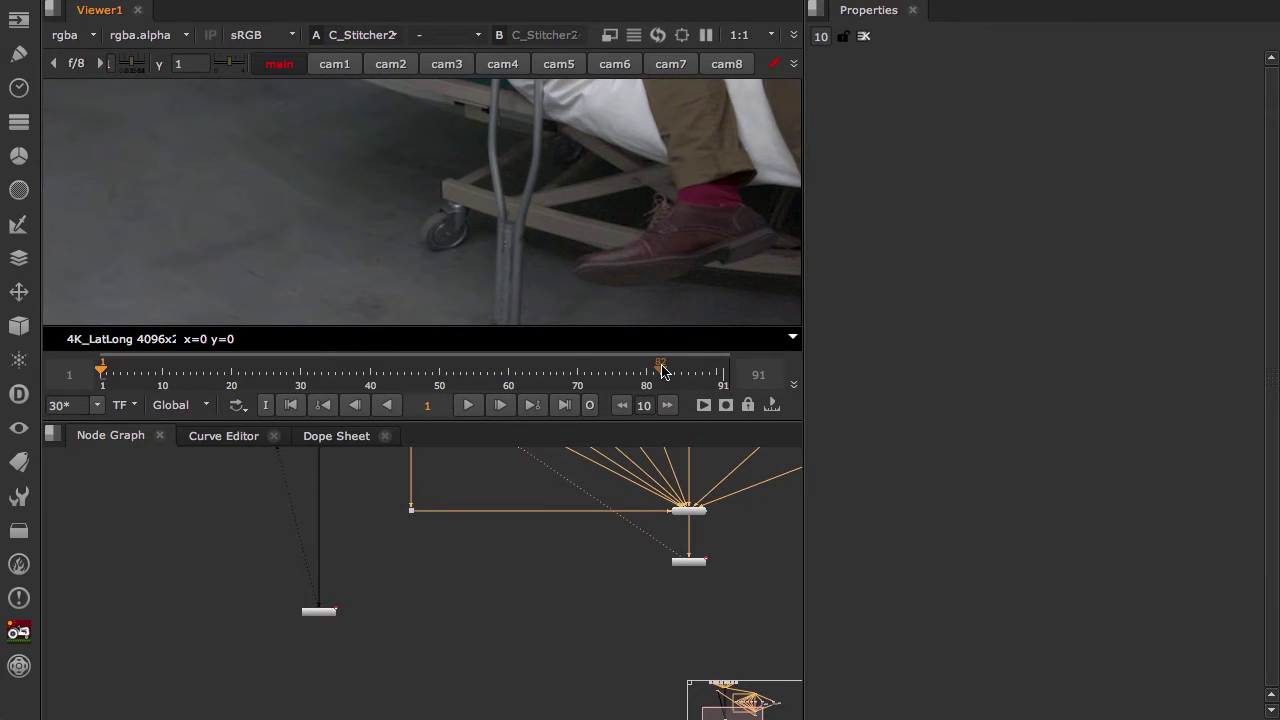
pyautogui.press('1')
pyautogui.press('2')
pyautogui.press('1')
pyautogui.press('2')
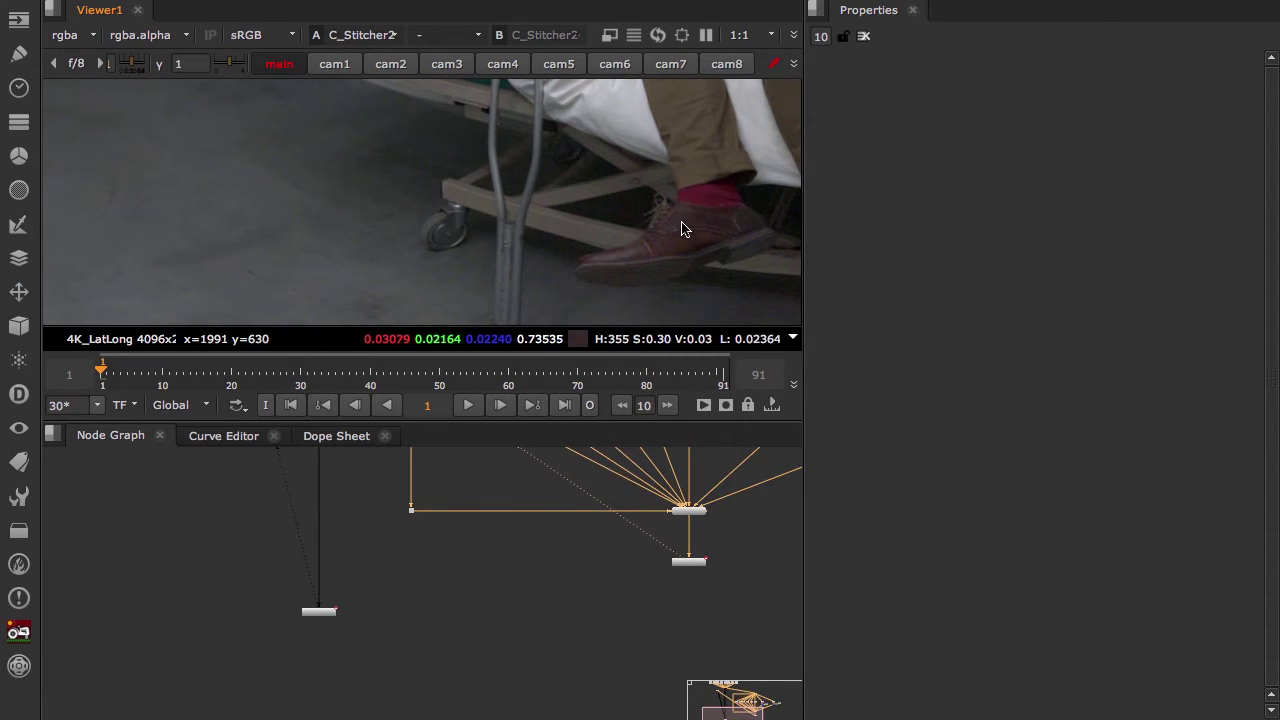
pyautogui.press('space')
pyautogui.moveTo(623, 223); pyautogui.dragTo(720, 345, button='middle')
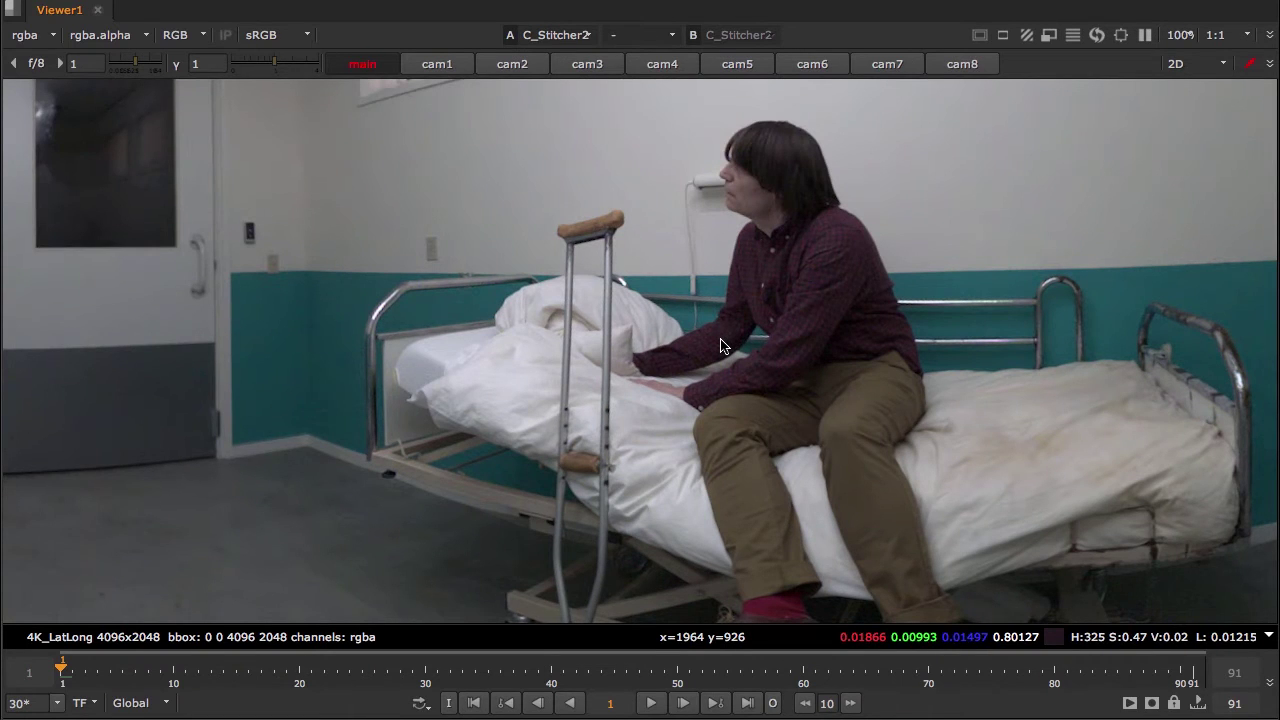
# Inspect the C_Stitcher2 panorama from the cabinet and door across the bed to the chair armrest and coiled rope.
pyautogui.moveTo(346, 431); pyautogui.dragTo(911, 369, button='middle')
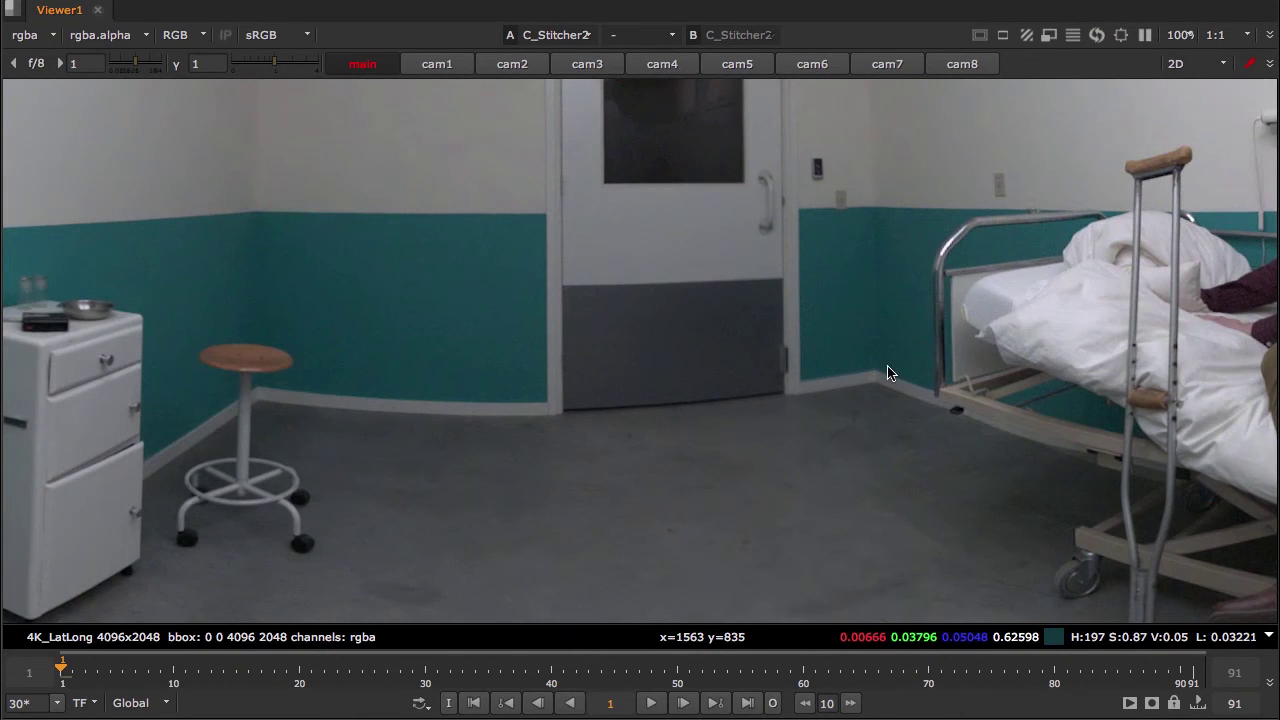
pyautogui.moveTo(690, 372); pyautogui.dragTo(593, 398, button='middle')
pyautogui.scroll(-3, 1005, 456)
pyautogui.moveTo(1022, 408); pyautogui.dragTo(454, 384, button='middle')
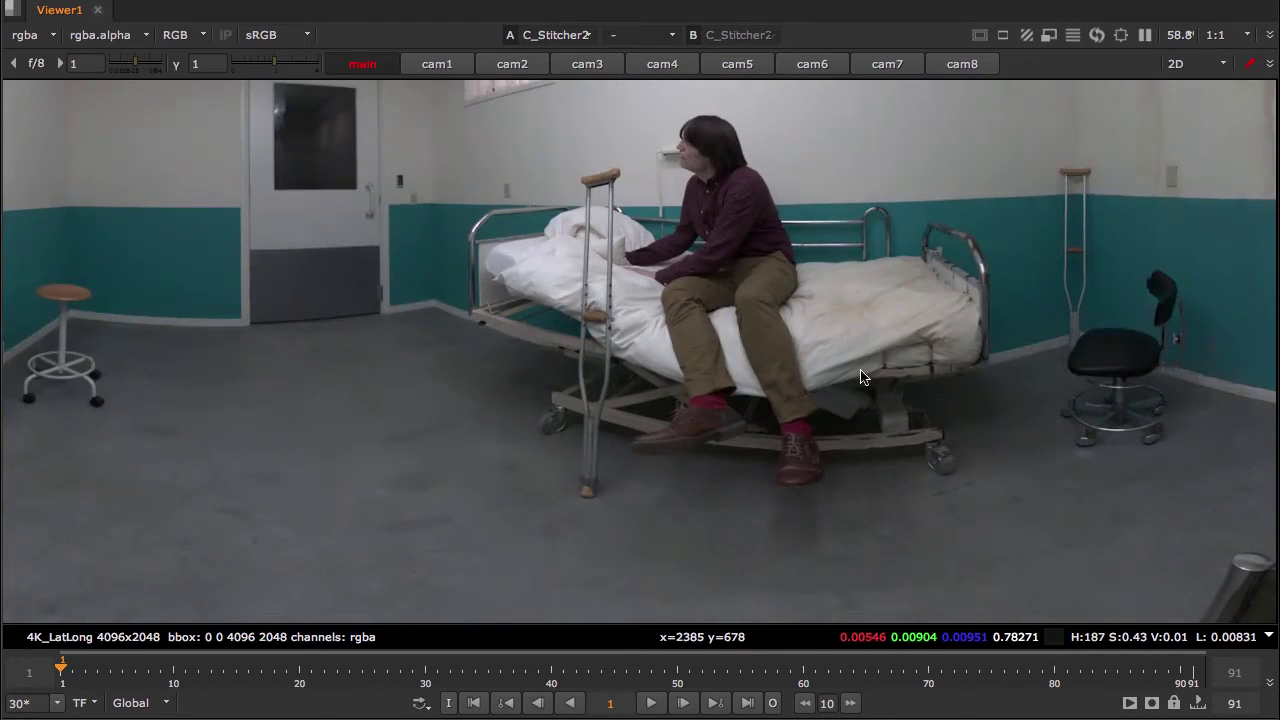
pyautogui.moveTo(975, 466); pyautogui.dragTo(635, 380, button='middle')
pyautogui.moveTo(826, 397); pyautogui.dragTo(760, 332, button='middle')
pyautogui.hscroll(5, 771, 371)
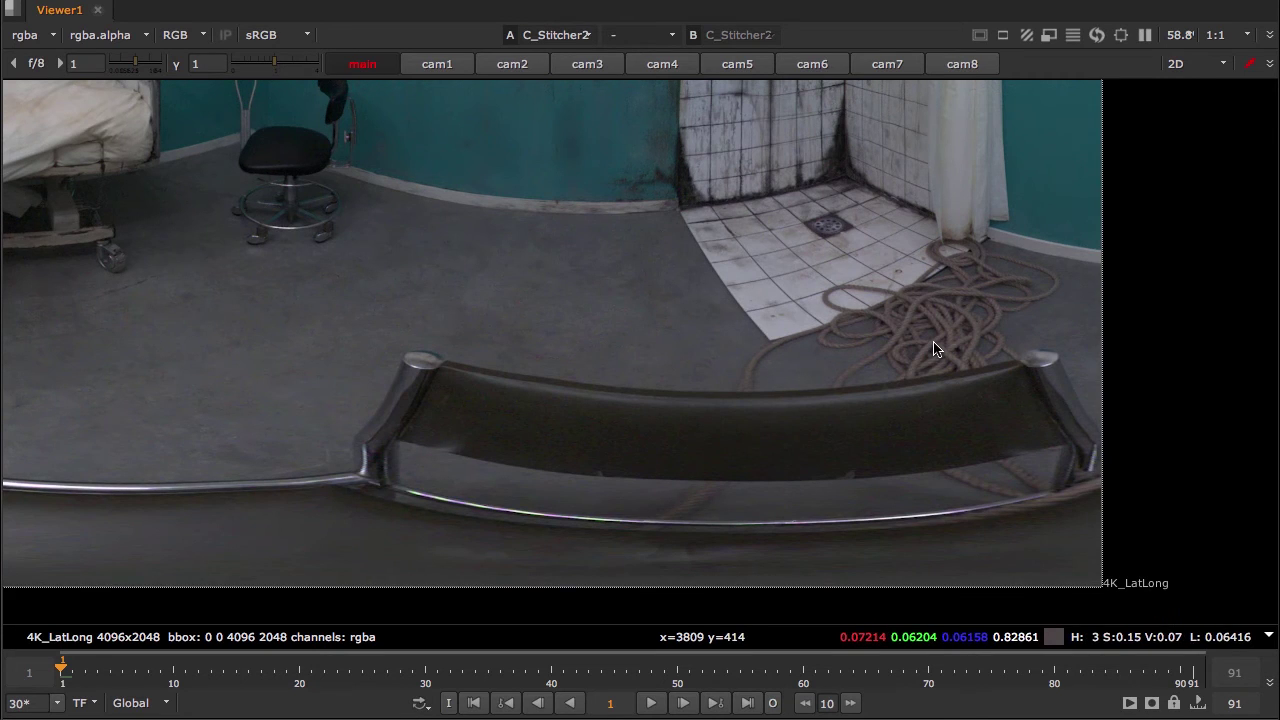
# Compare the C_Stitcher1 and C_Stitcher2 outputs around the chair armrest, the rope and the shower floor.
pyautogui.press('1')
pyautogui.press('2')
pyautogui.press('1')
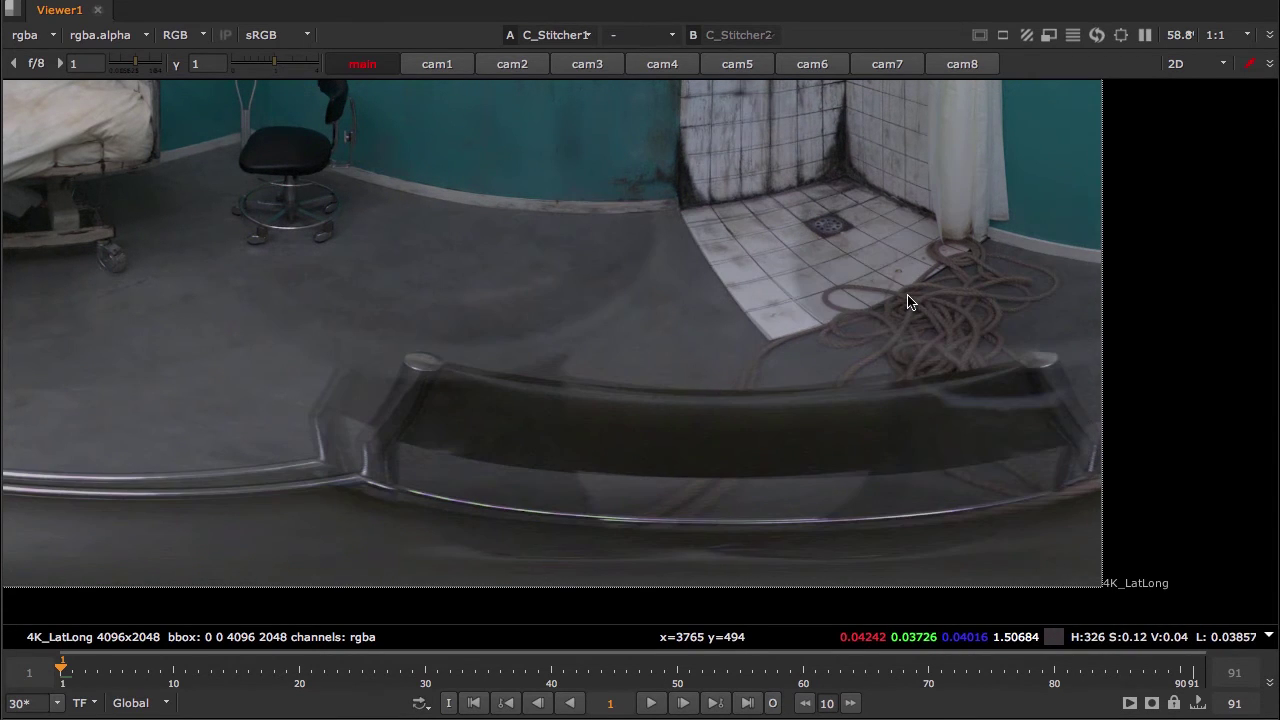
pyautogui.moveTo(899, 253); pyautogui.dragTo(937, 444, button='middle')
pyautogui.press('2')
pyautogui.press('1')
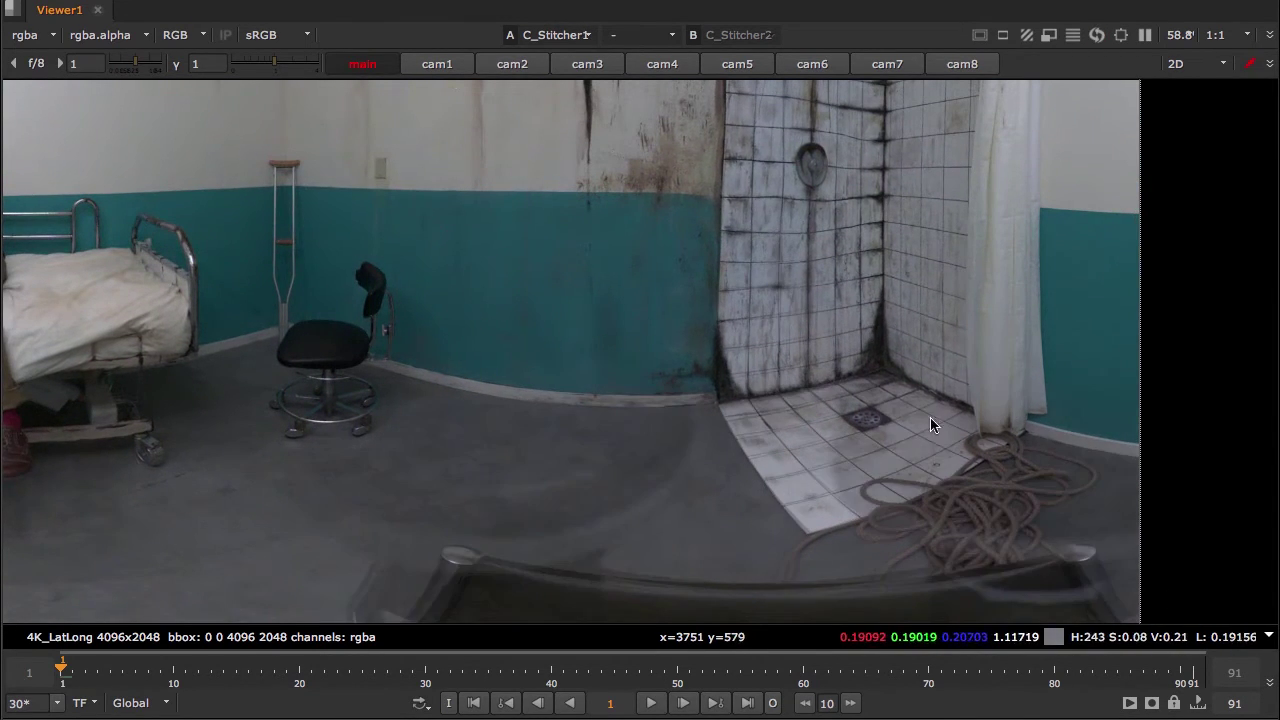
pyautogui.press('2')
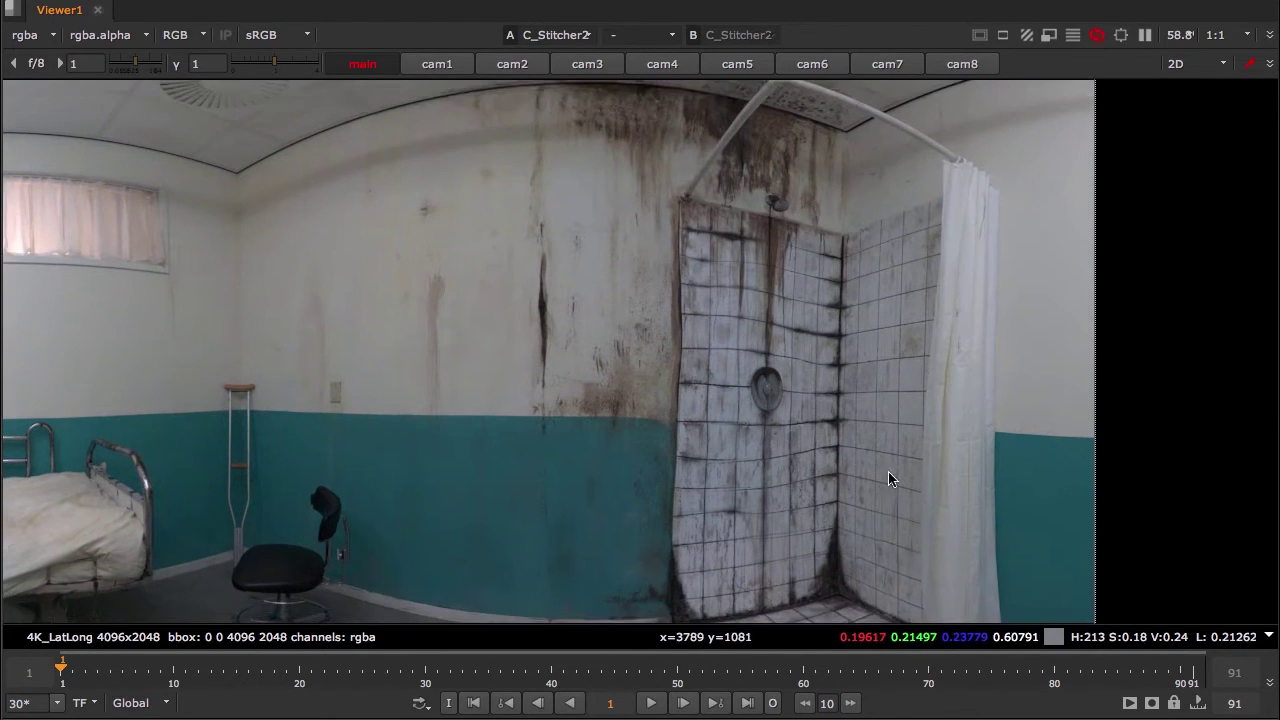
# Compare the two stitcher outputs around the shower curtain rail and the ceiling above it.
pyautogui.moveTo(888, 471); pyautogui.dragTo(885, 413)
pyautogui.press('1')
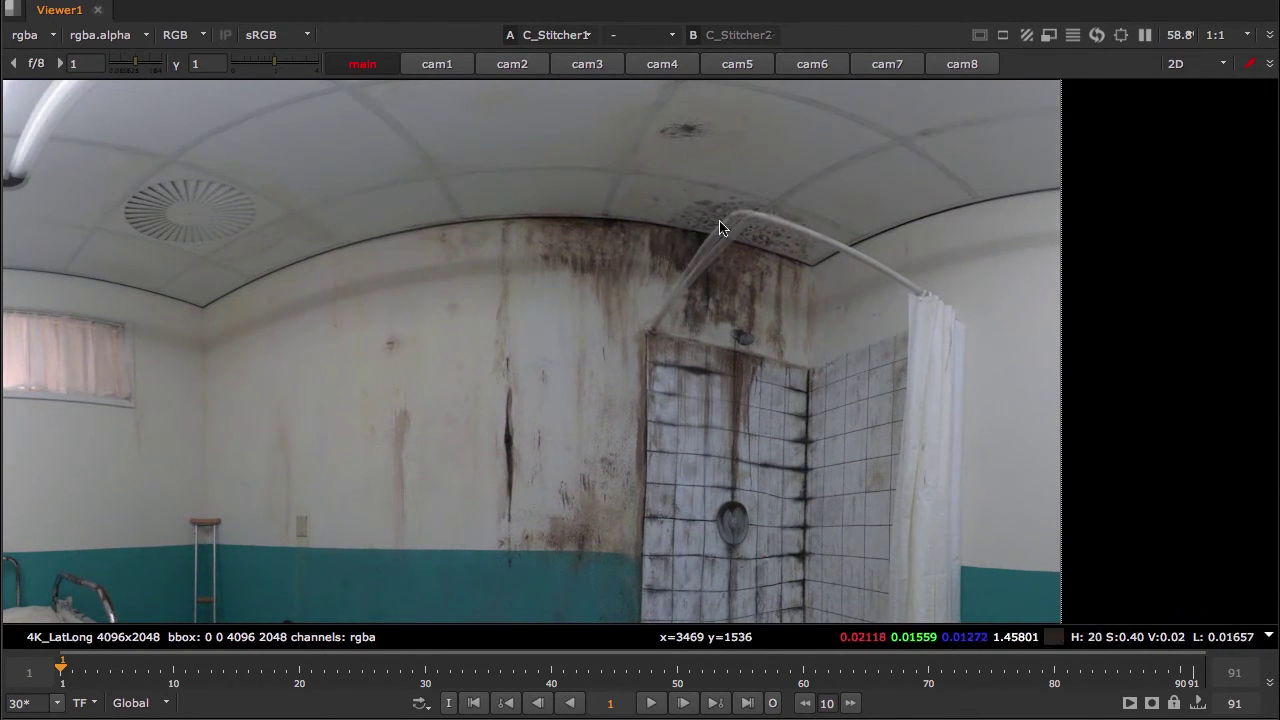
pyautogui.moveTo(657, 315); pyautogui.dragTo(736, 443, button='middle')
pyautogui.press('1')
pyautogui.press('2')
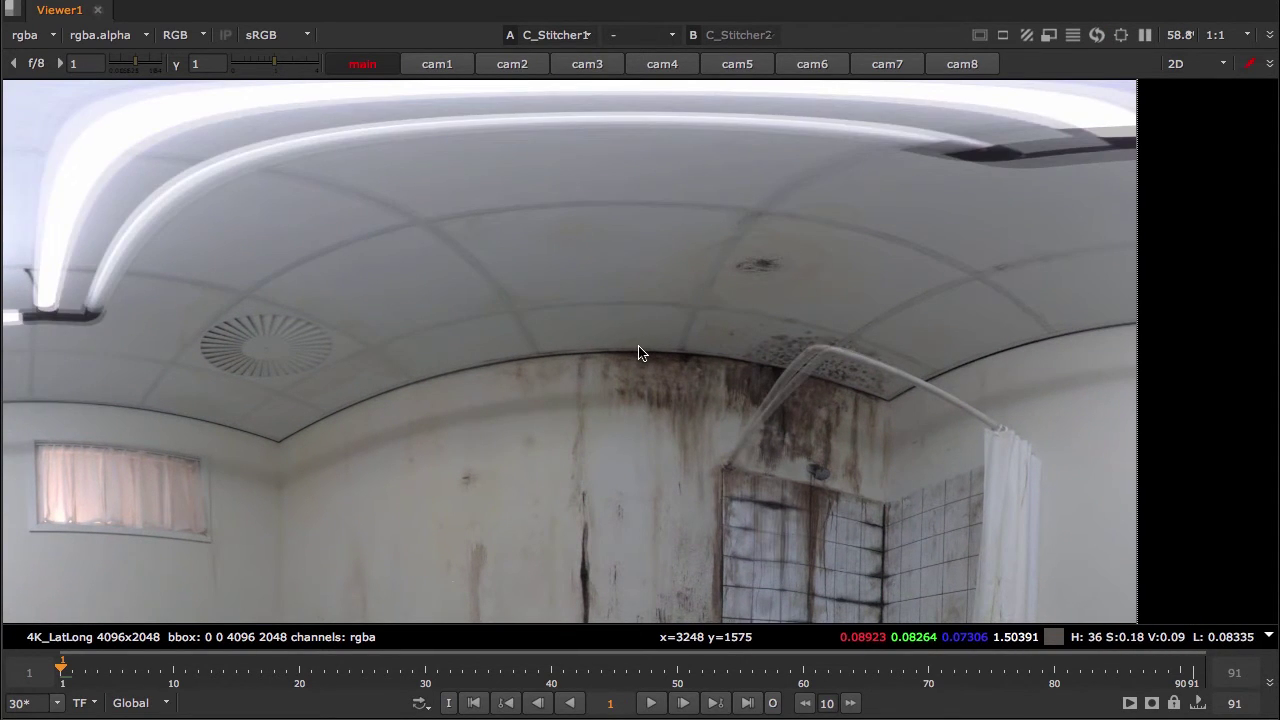
# Fit the whole panorama in the viewer and compare the JoinViews1, C_Stitcher1 and C_Stitcher2 outputs.
pyautogui.press('f')
pyautogui.press('h')
pyautogui.press('3')
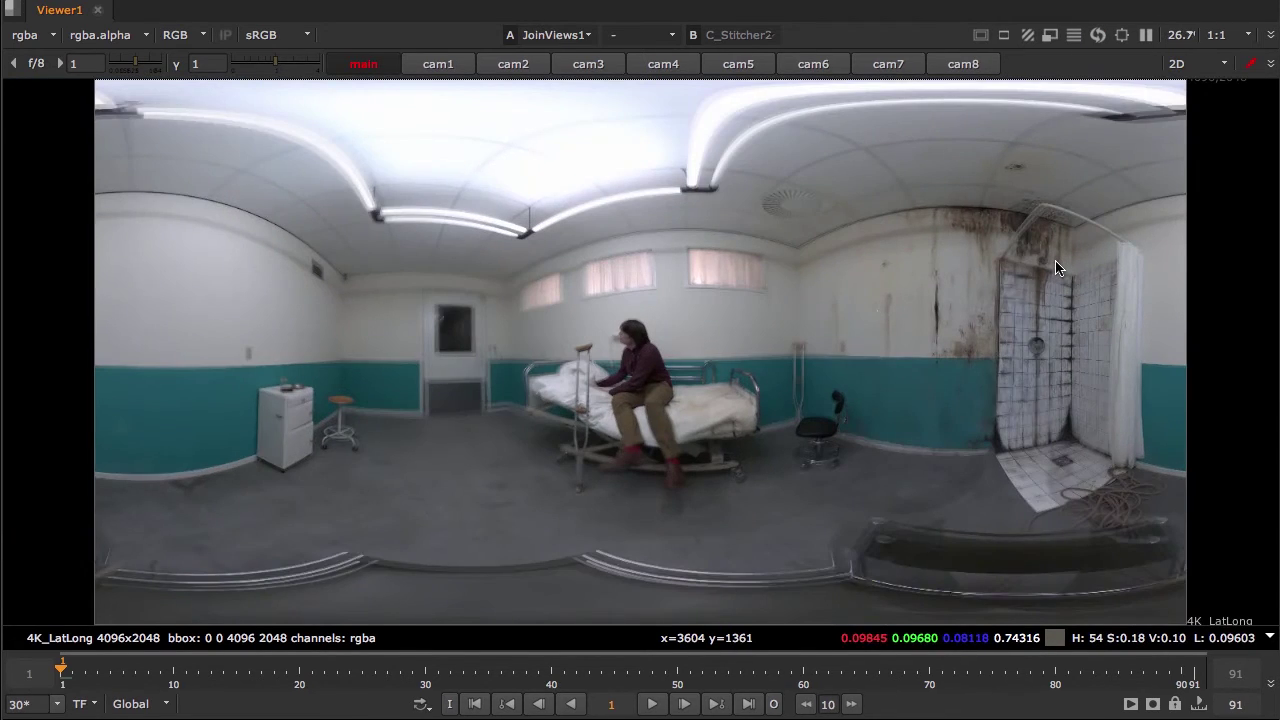
pyautogui.press('2')
pyautogui.press('1')
pyautogui.press('2')
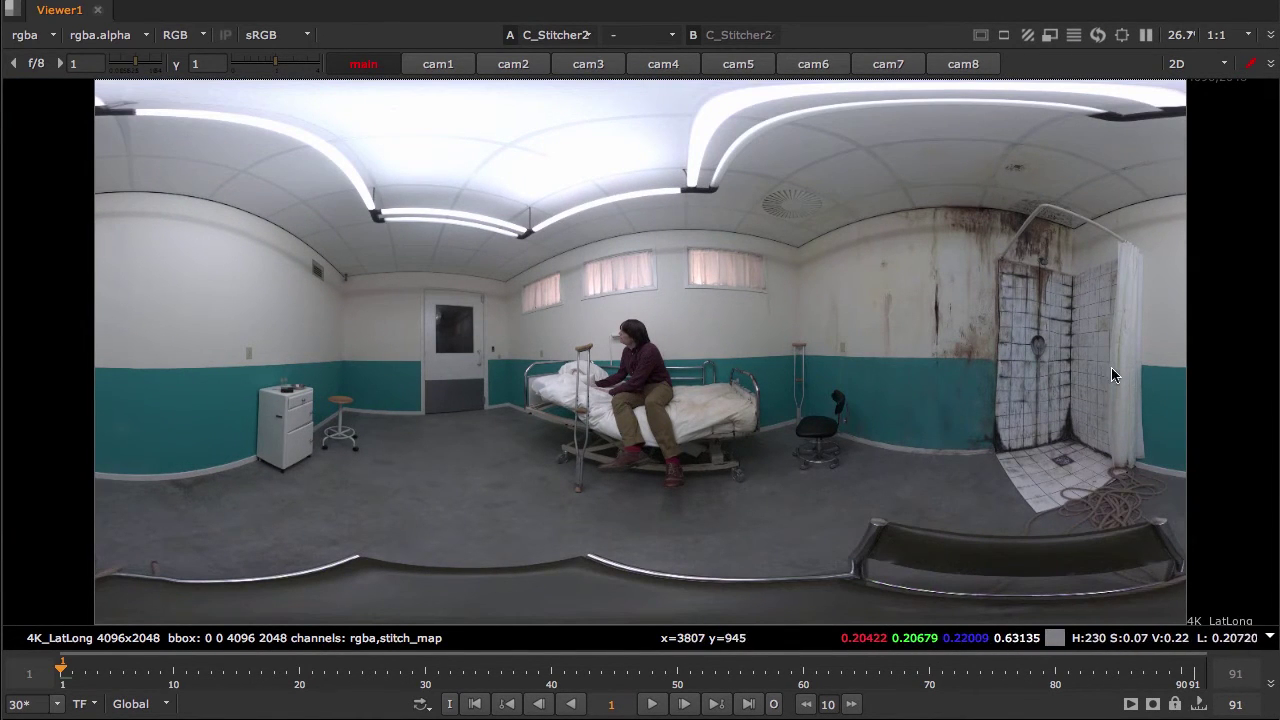
# Examine the tiled shower wall and its round fixture up close in the stitcher outputs, comparing alternate results.
pyautogui.scroll(4, 1079, 381)
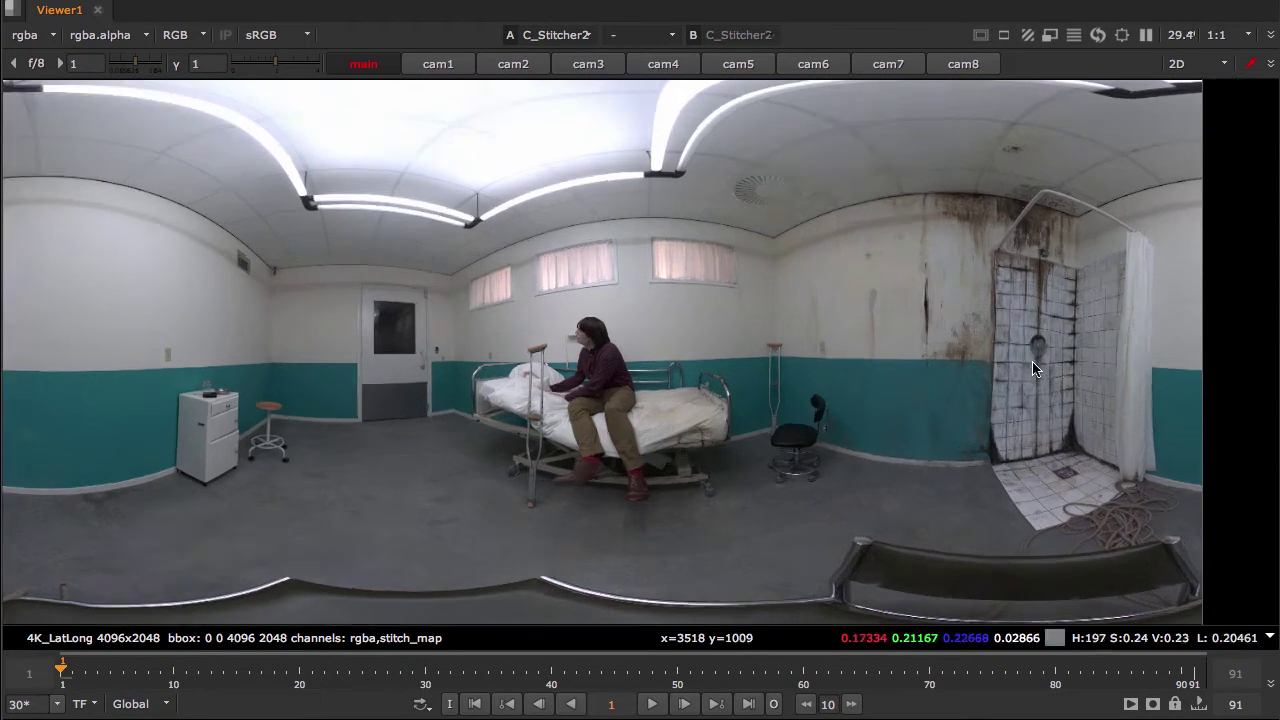
pyautogui.scroll(5, 1055, 362)
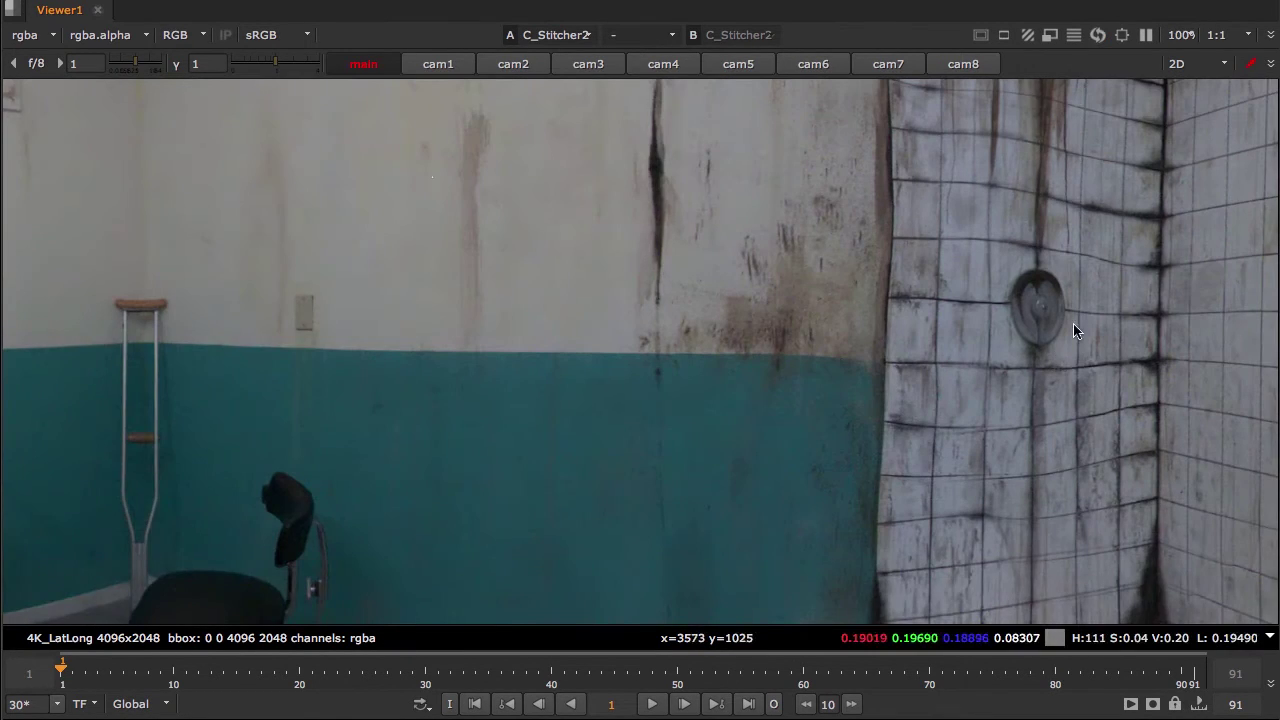
pyautogui.moveTo(1074, 331); pyautogui.dragTo(930, 374, button='middle')
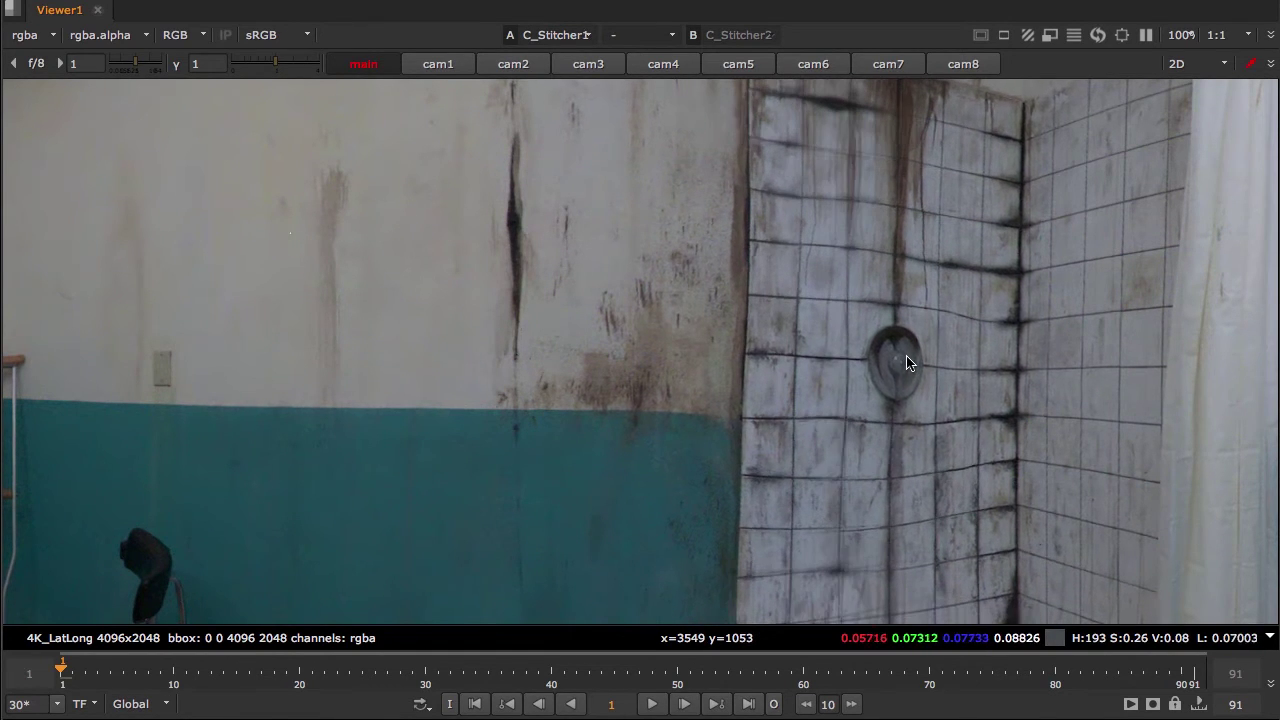
pyautogui.scroll(-2, 902, 348)
pyautogui.scroll(-1, 902, 348)
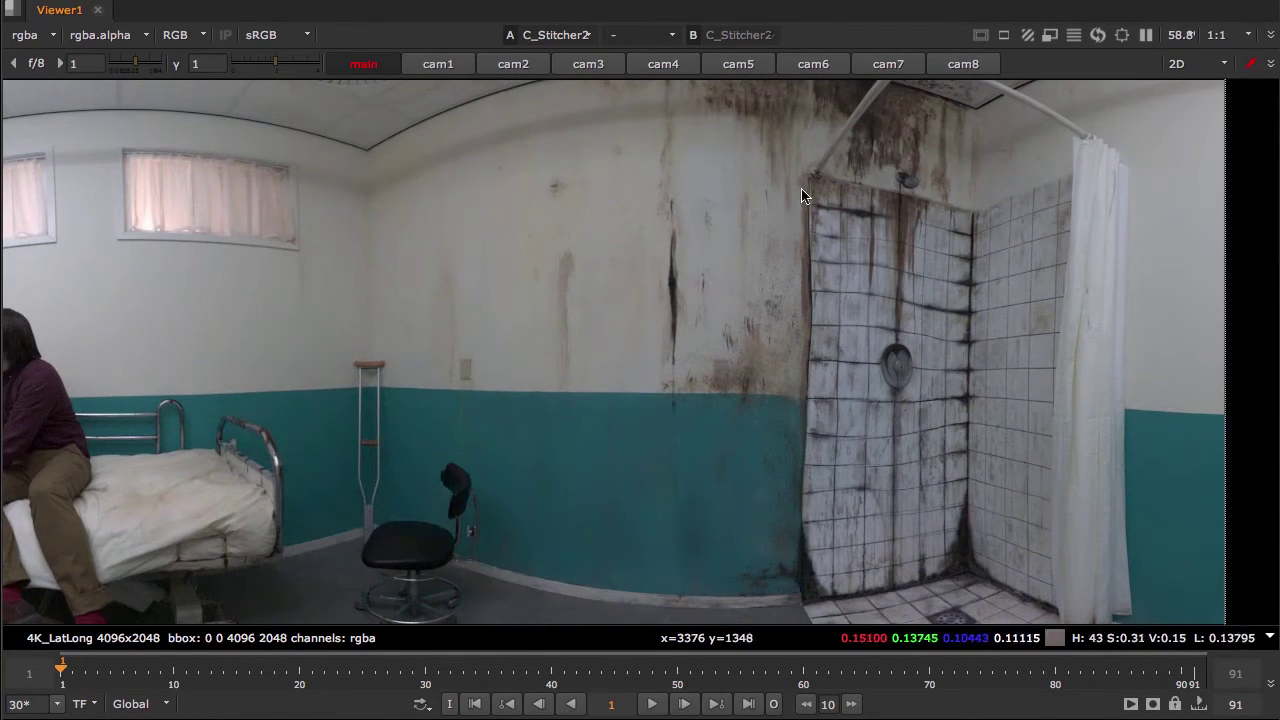
pyautogui.press('1')
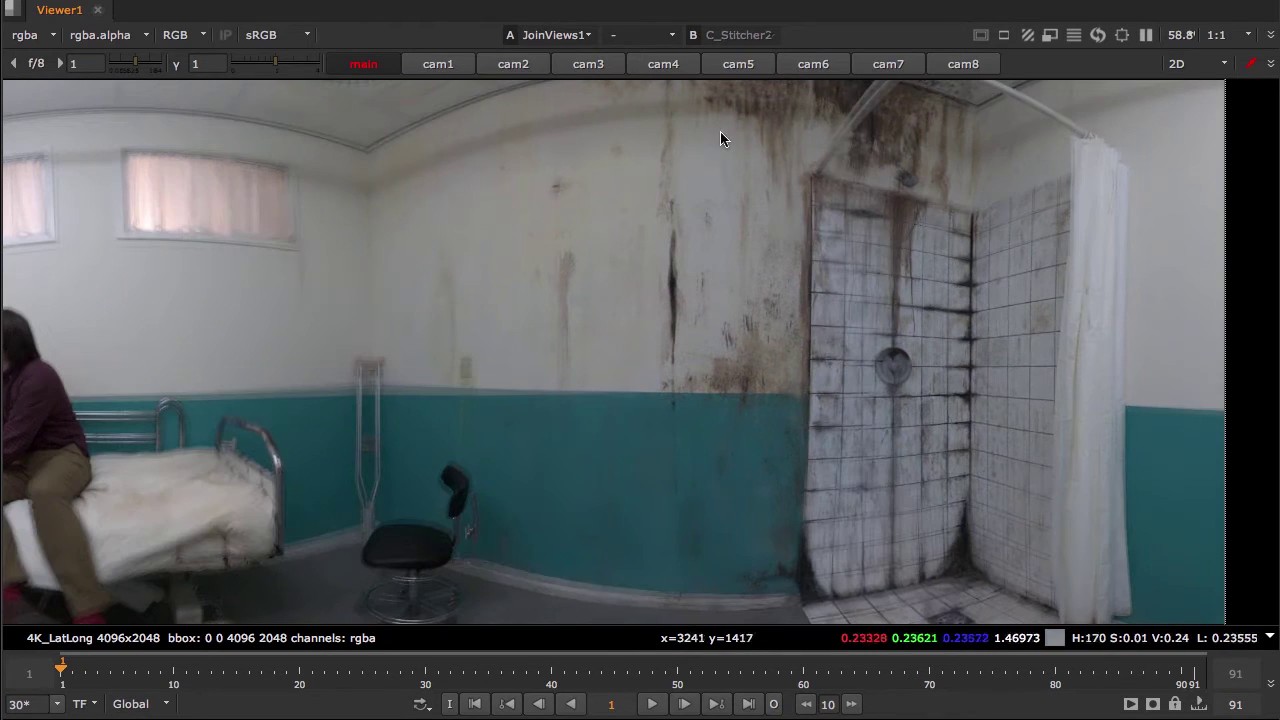
# Go through the individual camera views of the viewed panorama from cam1 to cam8 at full-frame size.
pyautogui.click(437, 64)
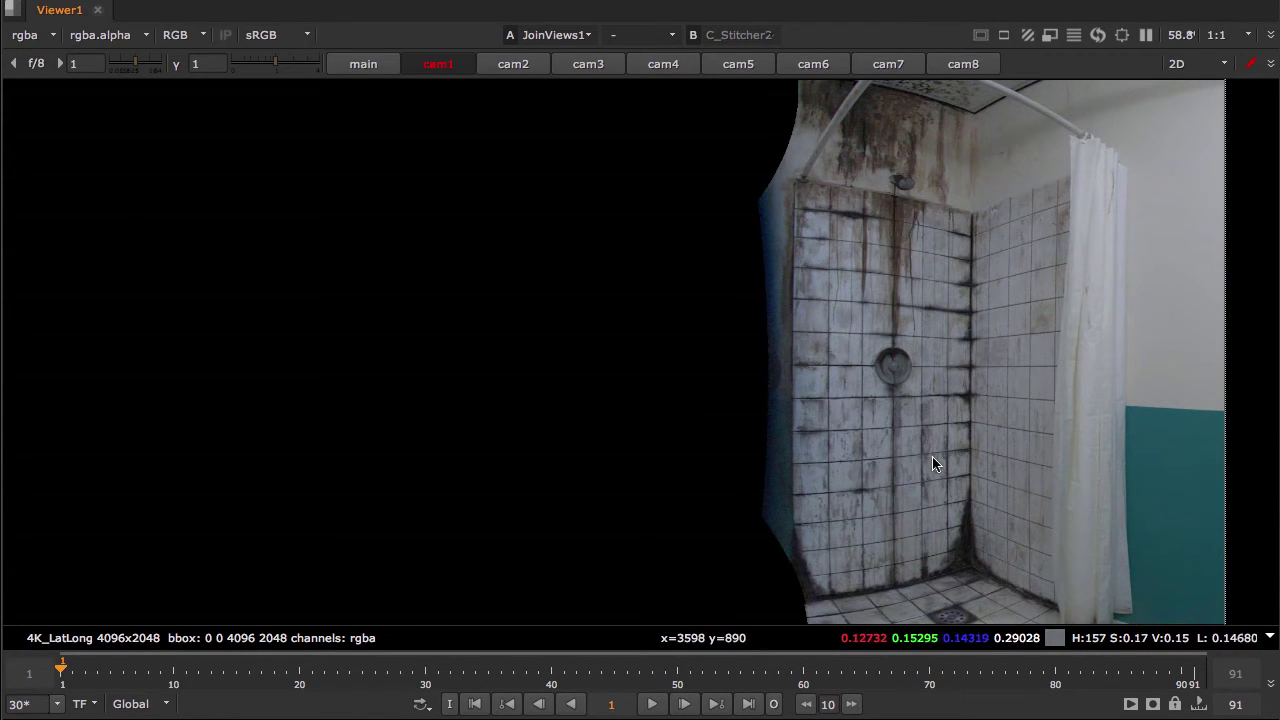
pyautogui.press('f')
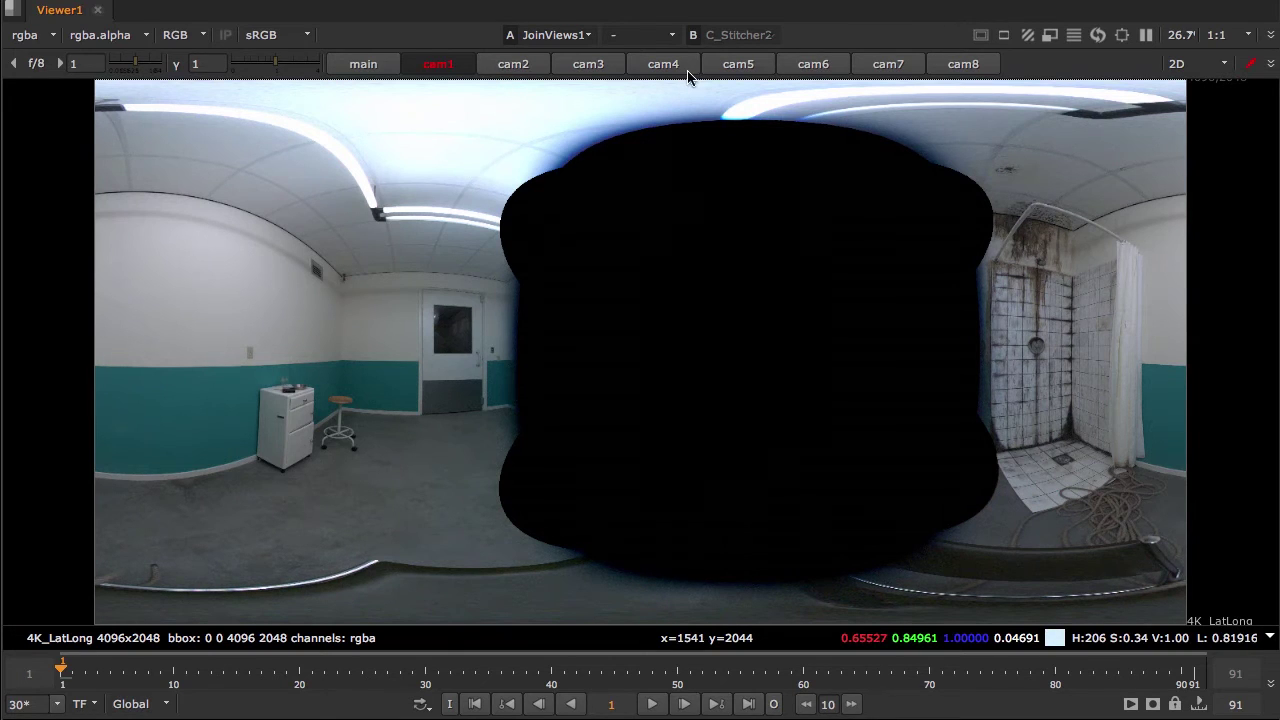
pyautogui.click(588, 64)
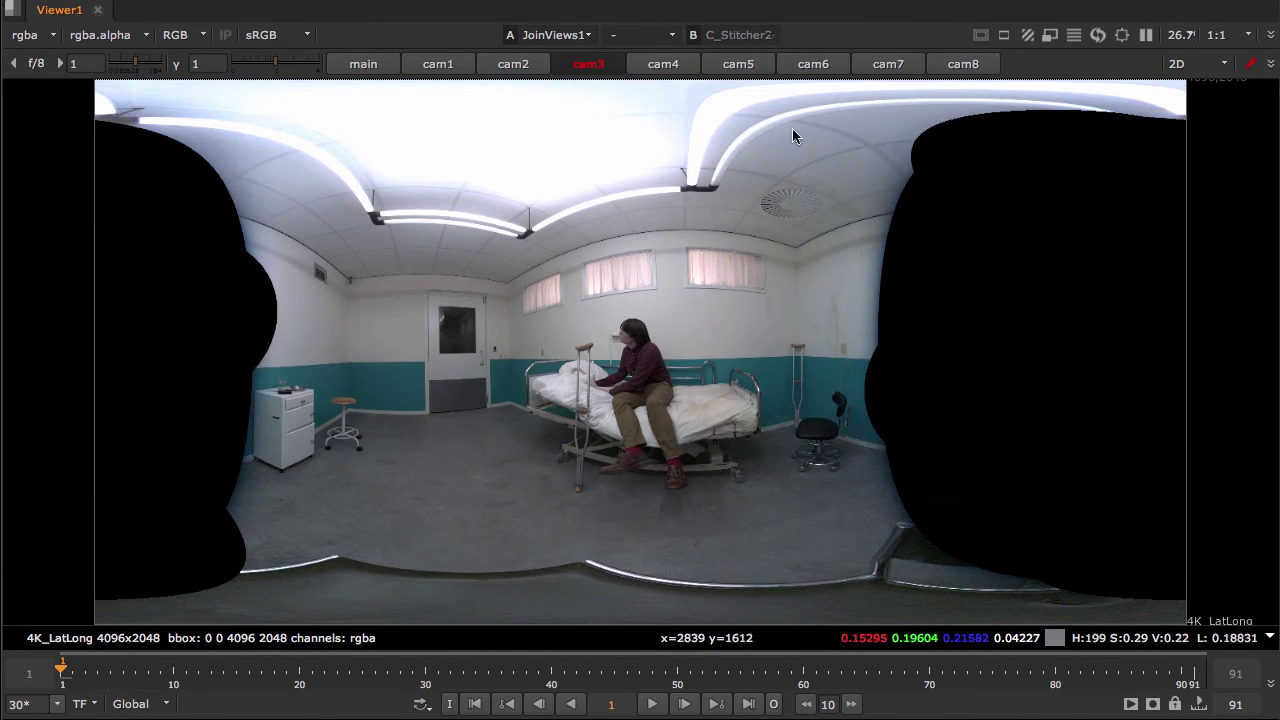
pyautogui.click(445, 64)
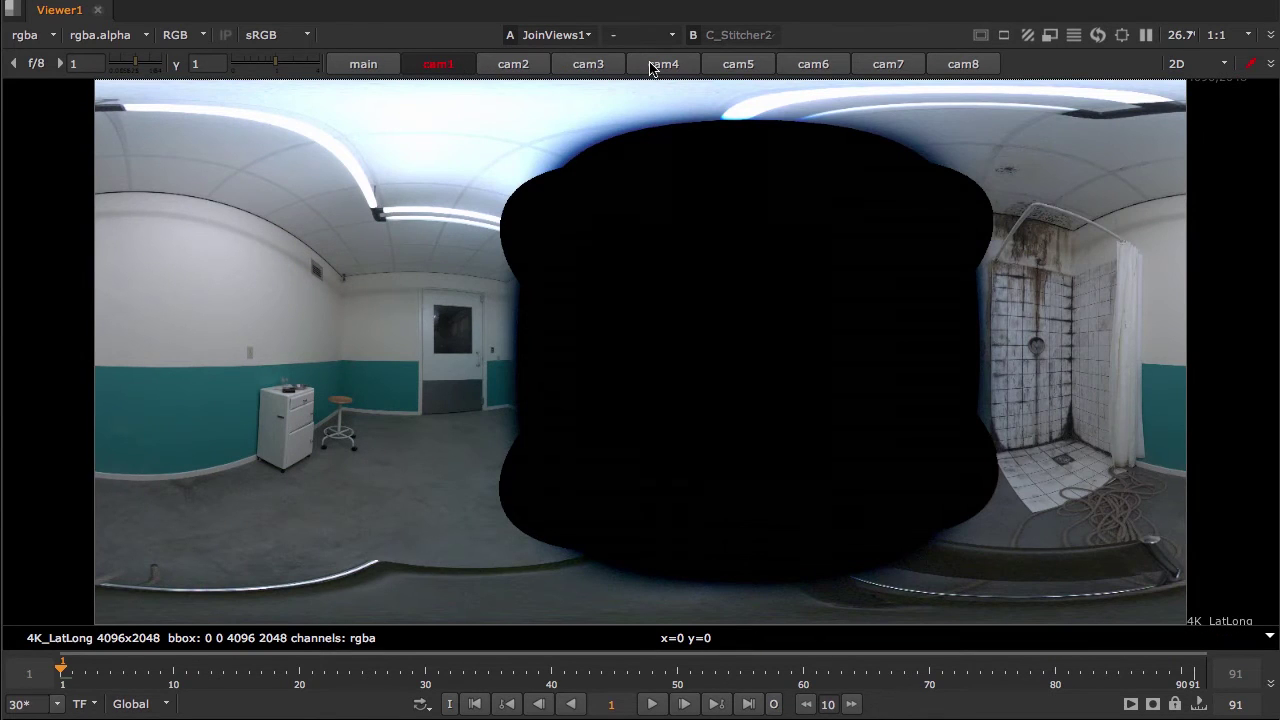
pyautogui.click(515, 66)
pyautogui.click(596, 64)
pyautogui.click(665, 64)
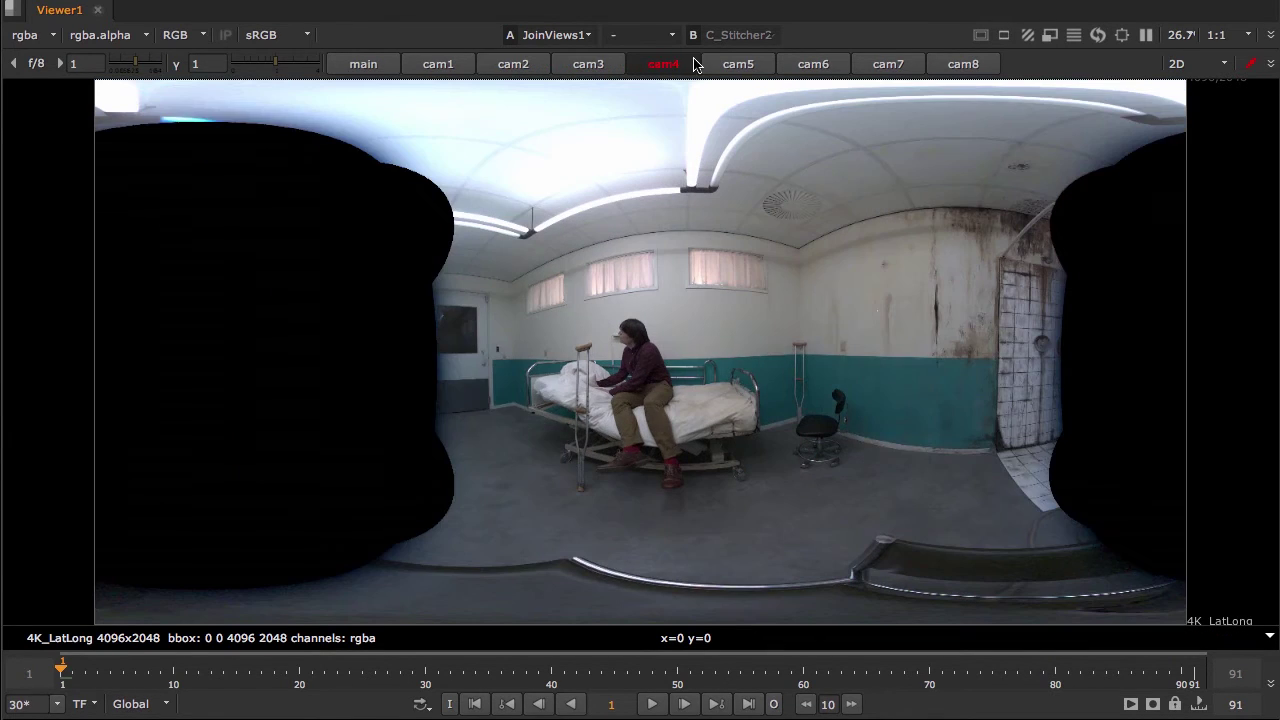
pyautogui.click(735, 64)
pyautogui.click(815, 64)
pyautogui.click(900, 64)
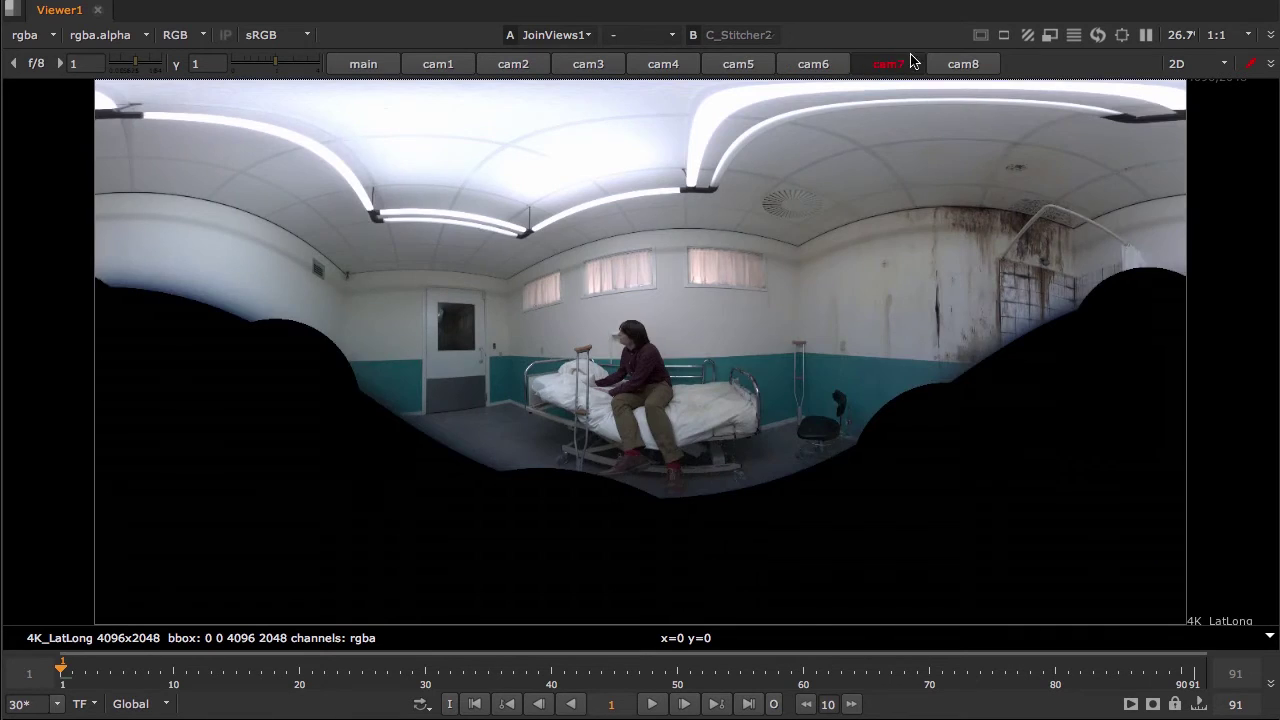
pyautogui.click(955, 64)
# Compare the shower area between the cam4 and cam1 views, and check the cam7, cam8 and cam6 views.
pyautogui.click(657, 66)
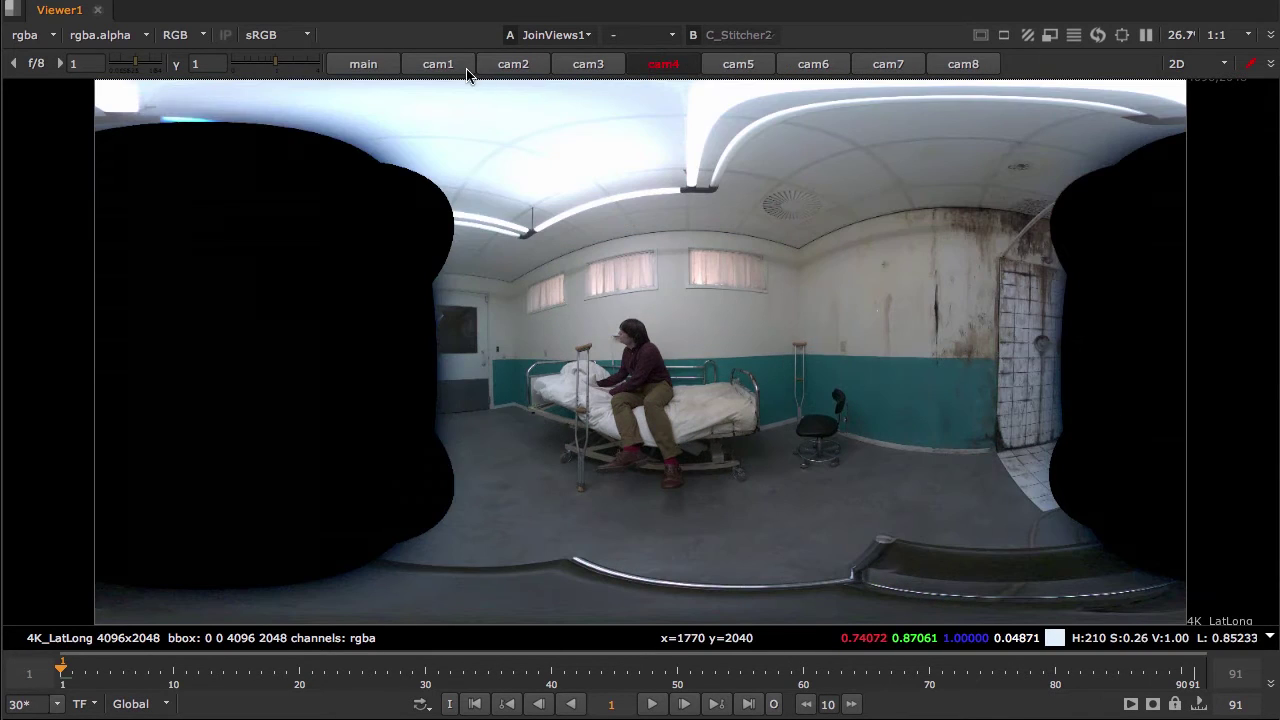
pyautogui.click(422, 65)
pyautogui.click(648, 68)
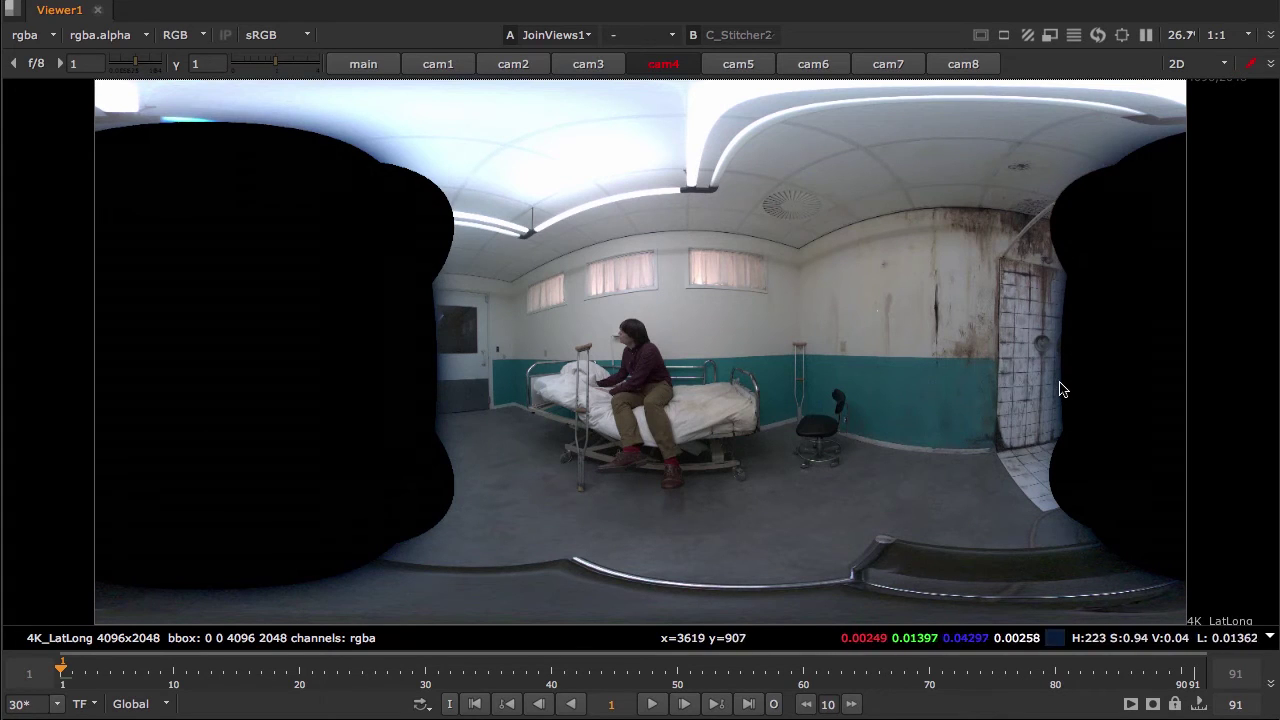
pyautogui.click(873, 64)
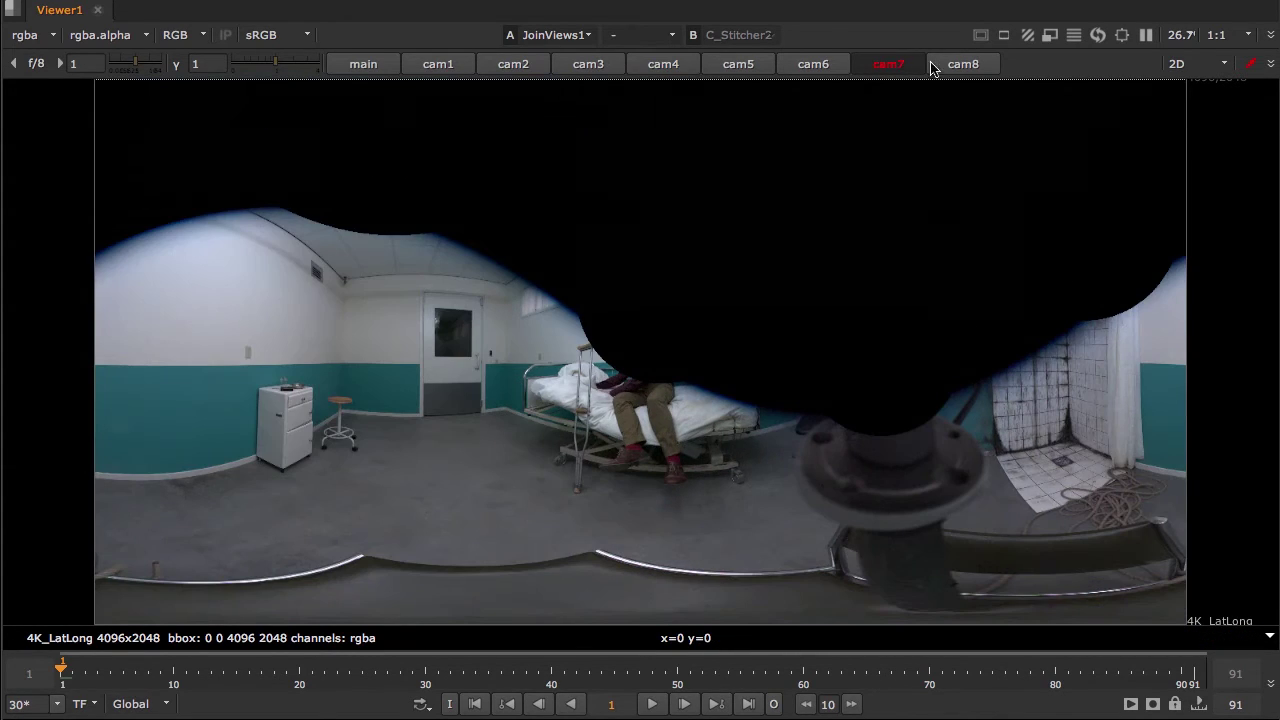
pyautogui.click(965, 64)
pyautogui.click(811, 64)
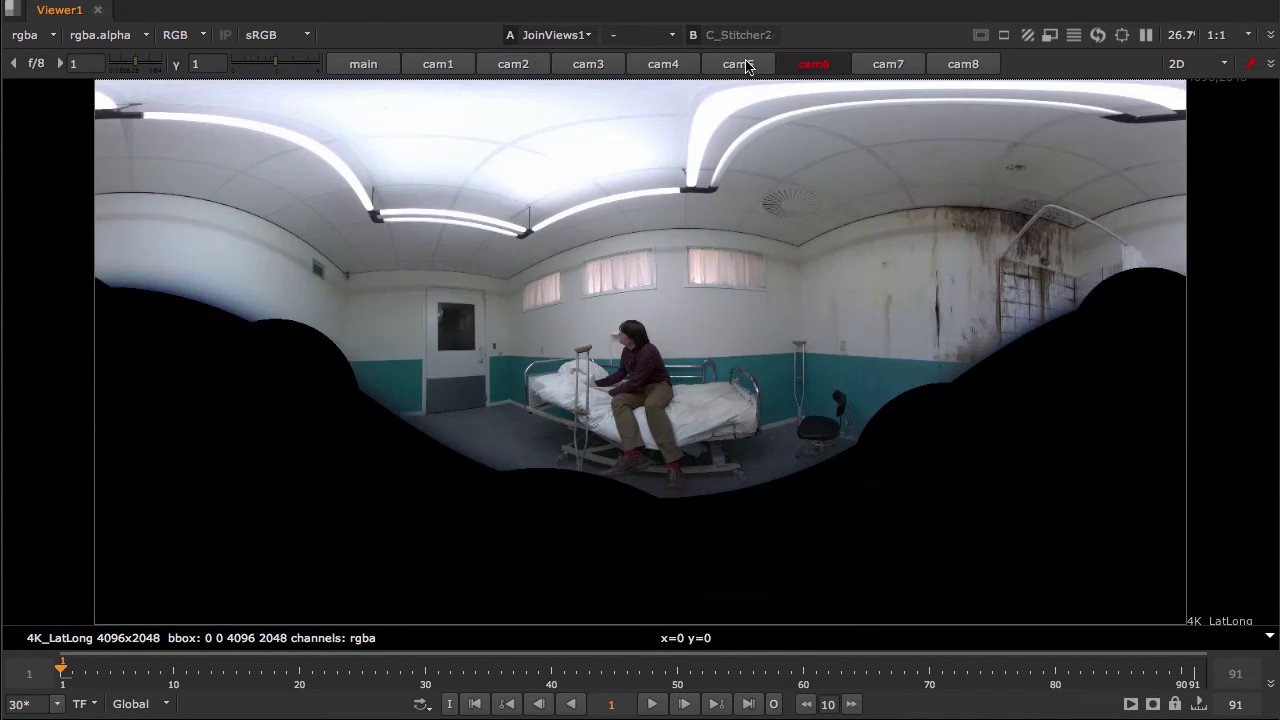
# Check the cam5, cam4, cam3 and cam1 views, then return to the main view and the normal workspace layout.
pyautogui.click(737, 64)
pyautogui.click(668, 66)
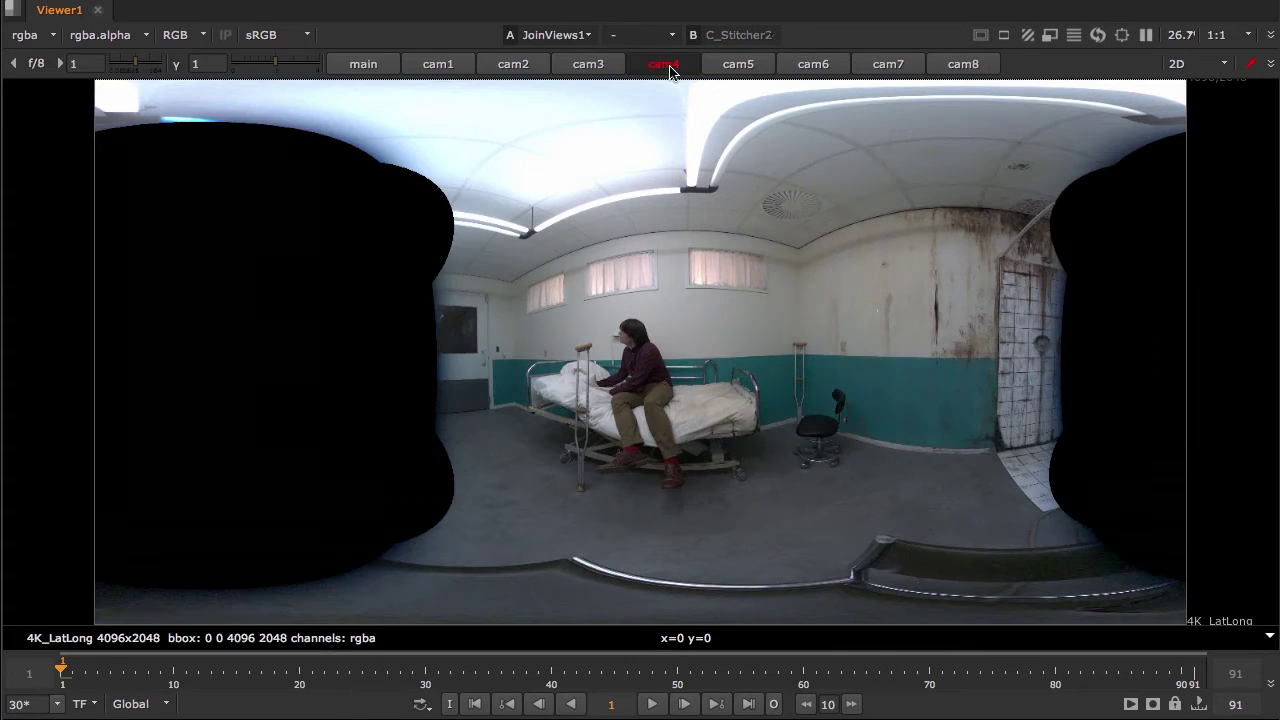
pyautogui.click(590, 66)
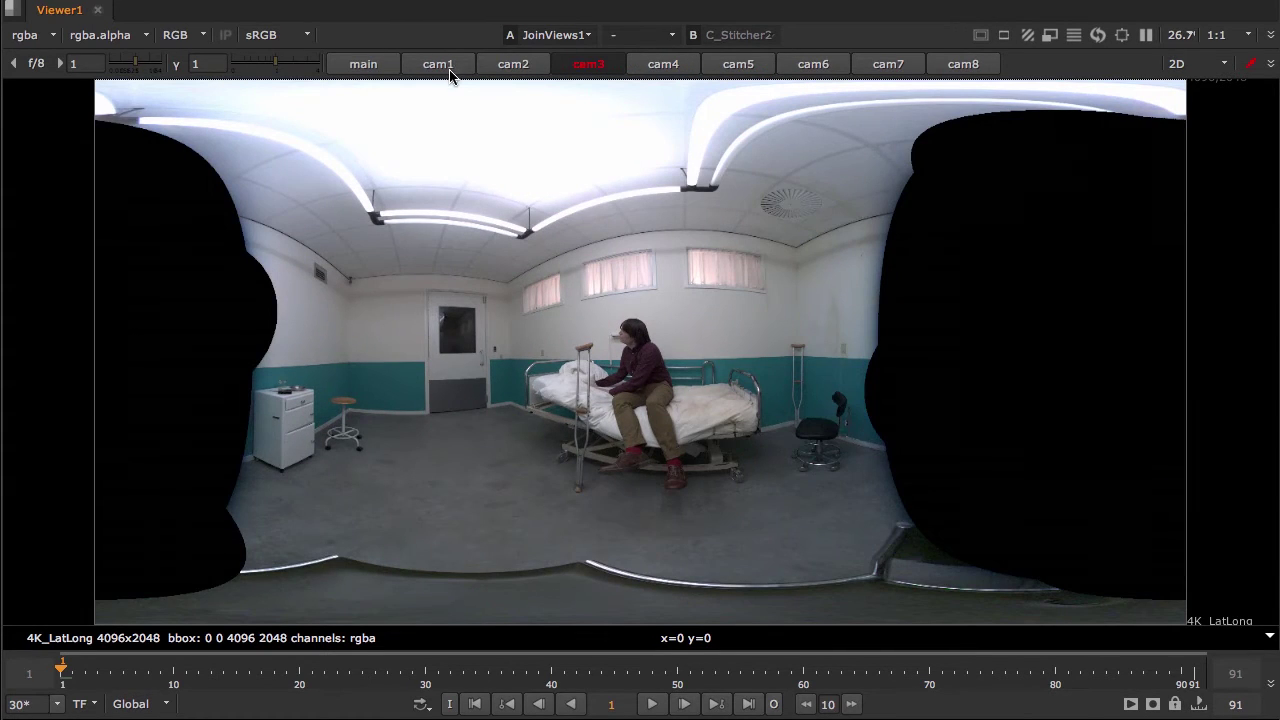
pyautogui.click(450, 68)
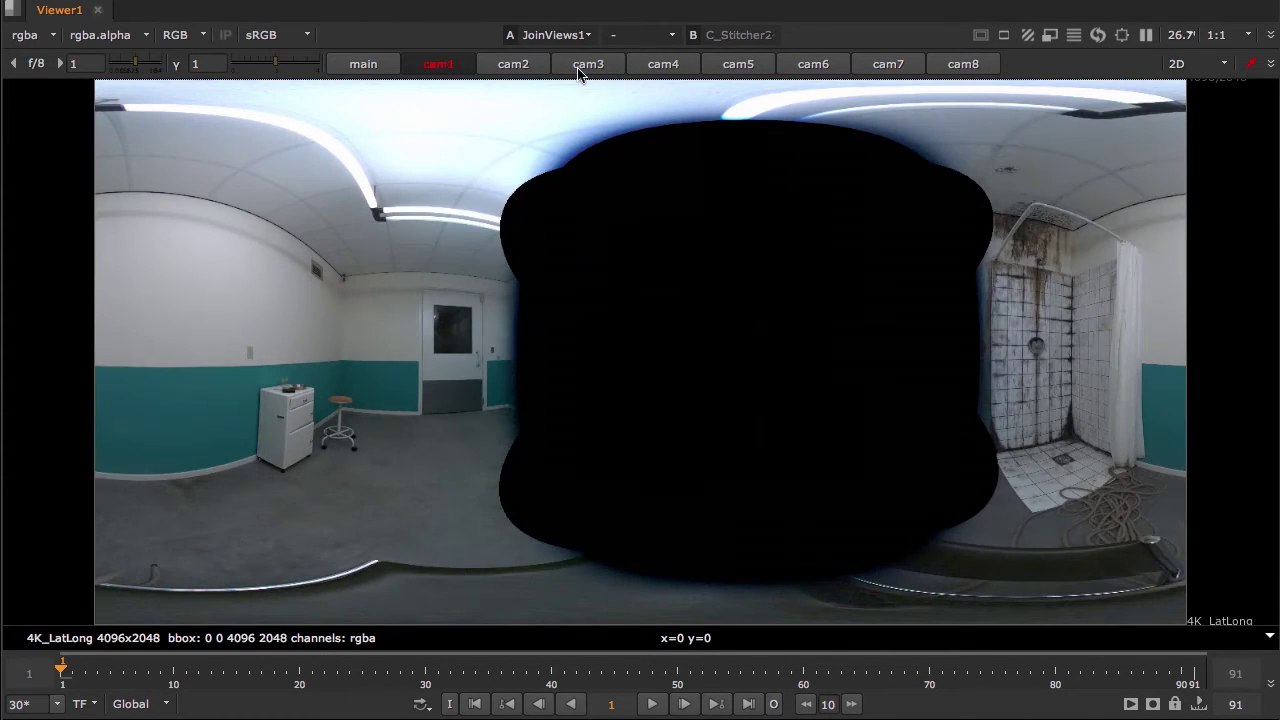
pyautogui.click(365, 65)
pyautogui.press('space')
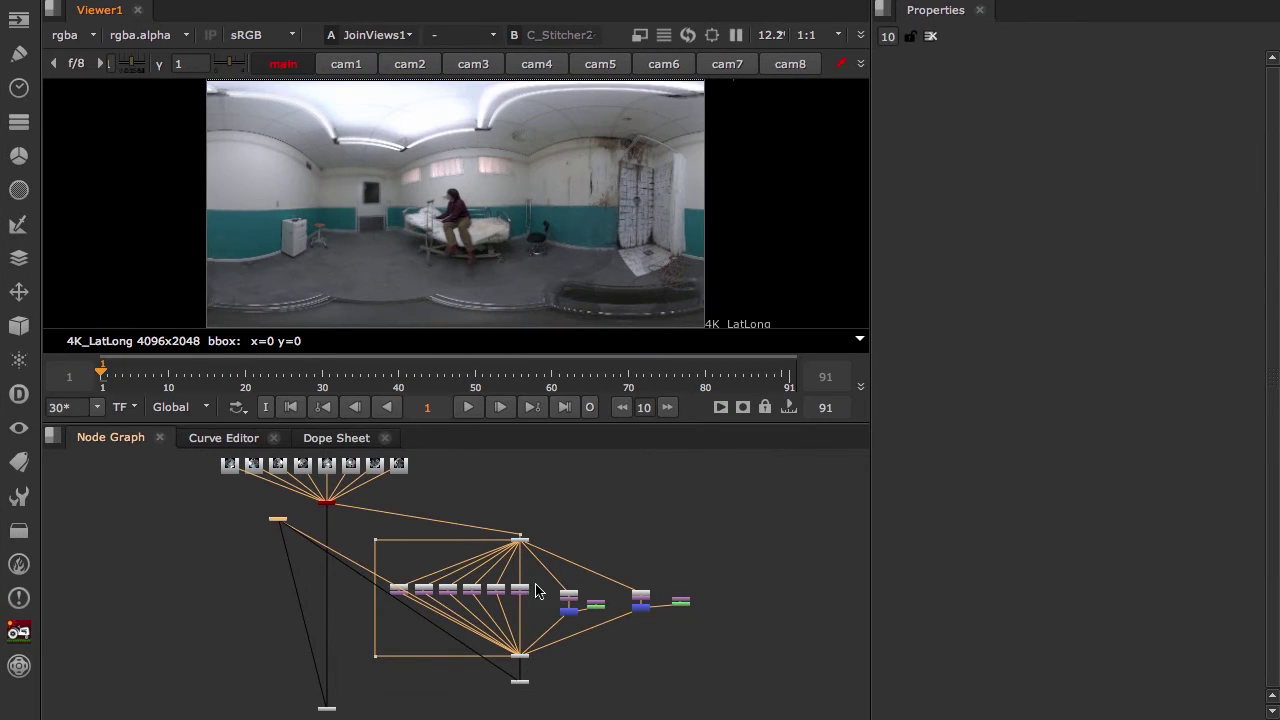
# Examine the OneView and C_SphericalTransform nodes for cam1 to cam6 and the surrounding stitching node tree.
pyautogui.scroll(5, 536, 591)
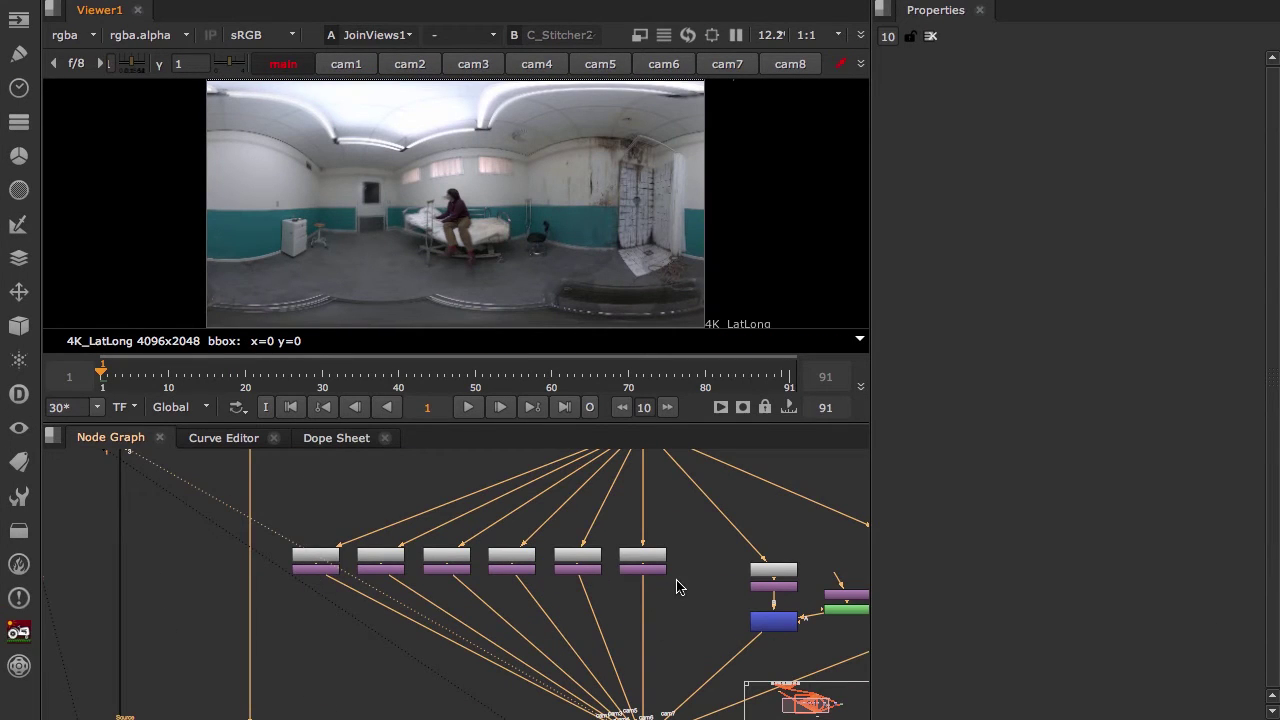
pyautogui.scroll(5, 676, 587)
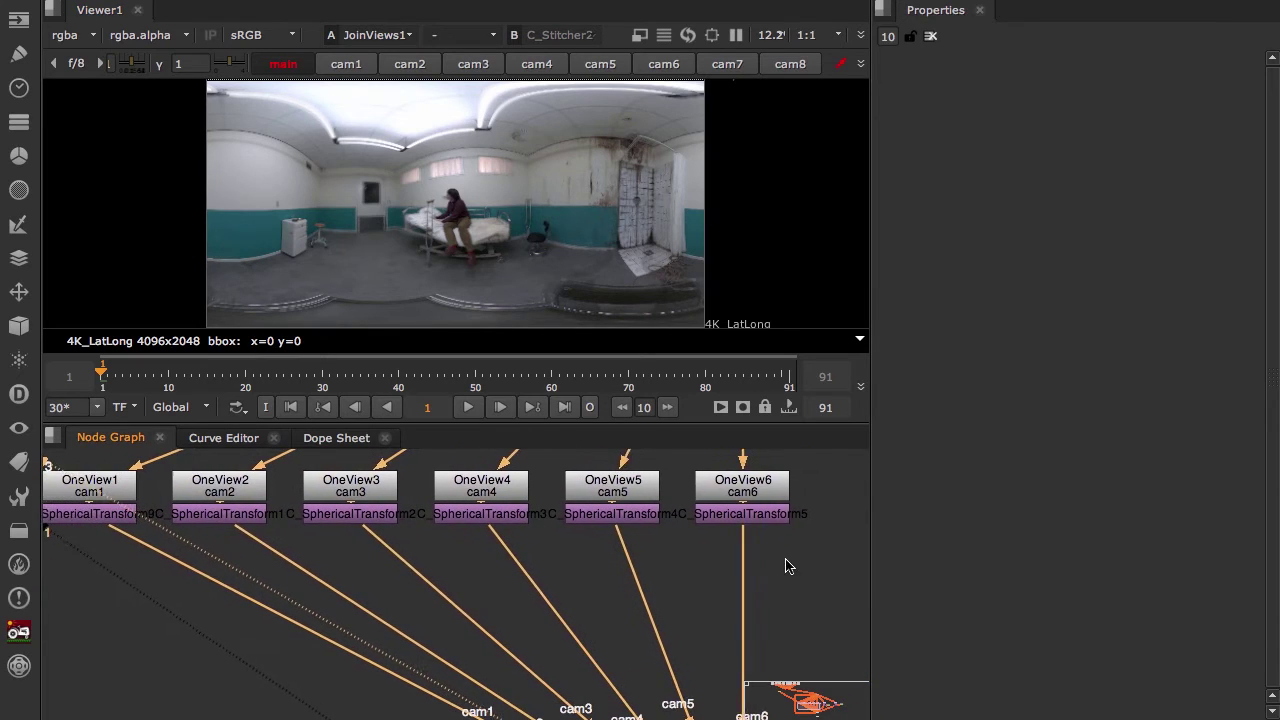
pyautogui.moveTo(789, 566); pyautogui.dragTo(820, 574, button='middle')
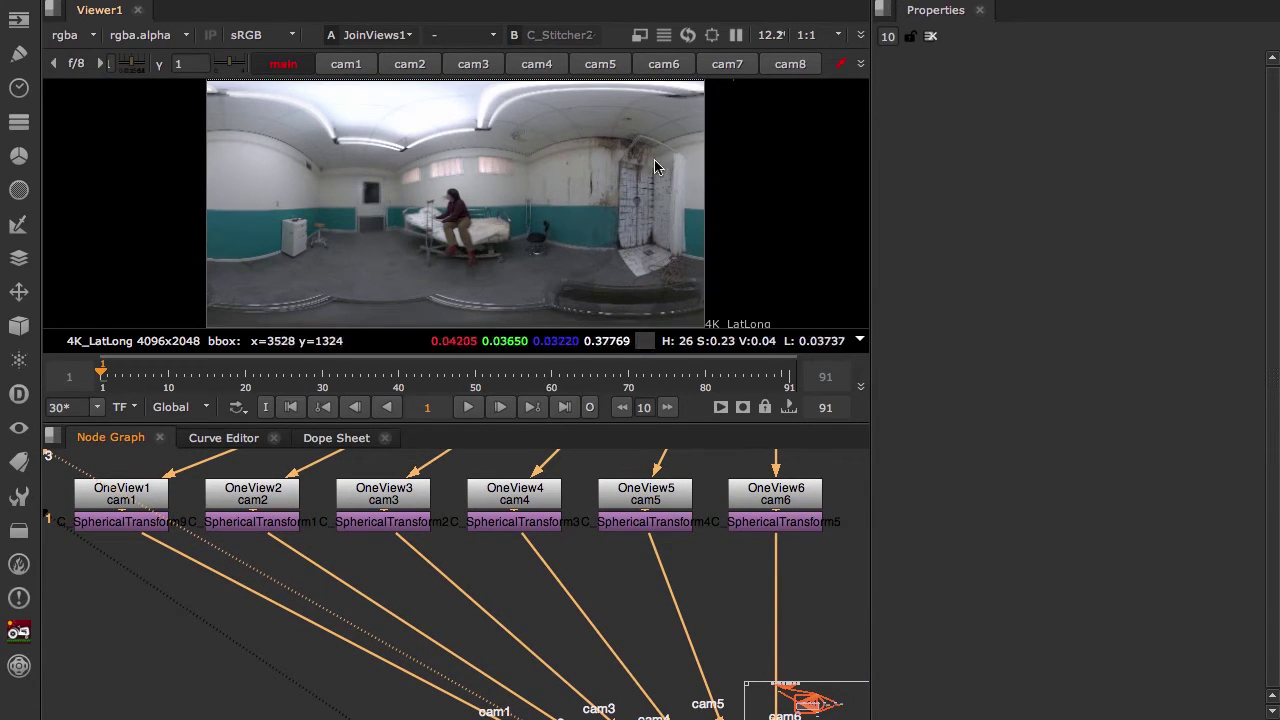
pyautogui.scroll(-4, 836, 510)
pyautogui.moveTo(836, 510); pyautogui.dragTo(676, 604, button='middle')
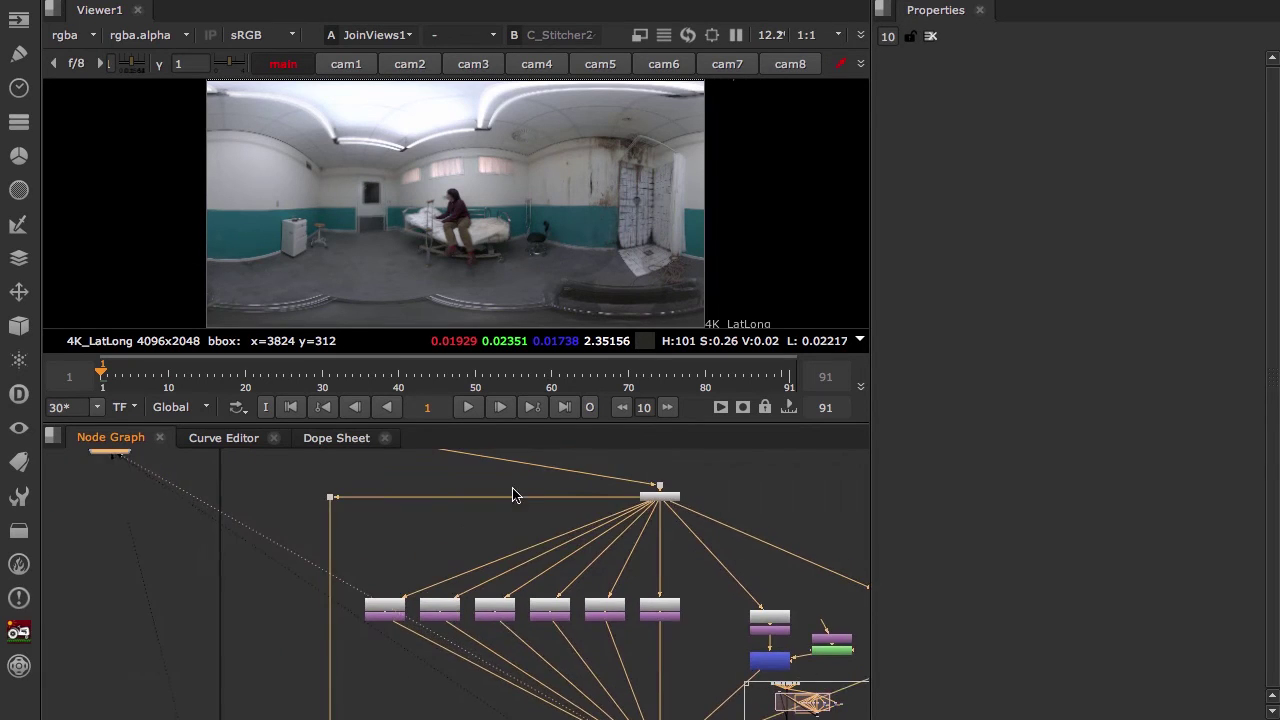
pyautogui.moveTo(514, 494); pyautogui.dragTo(654, 582, button='middle')
pyautogui.moveTo(523, 519); pyautogui.dragTo(652, 519, button='middle')
pyautogui.scroll(-6, 652, 519)
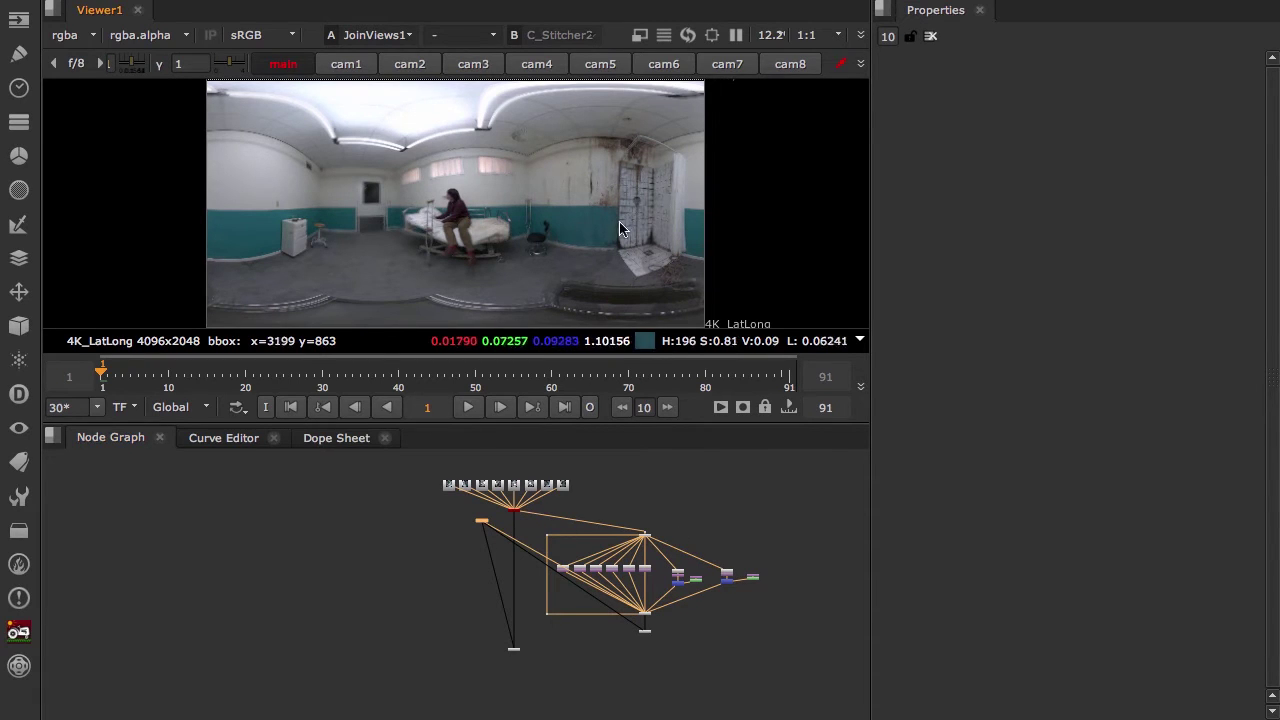
# Duplicate the whole stitching node tree and place the copy beside the original, leaving nothing selected.
pyautogui.scroll(1, 437, 474)
pyautogui.moveTo(437, 474); pyautogui.dragTo(864, 700)
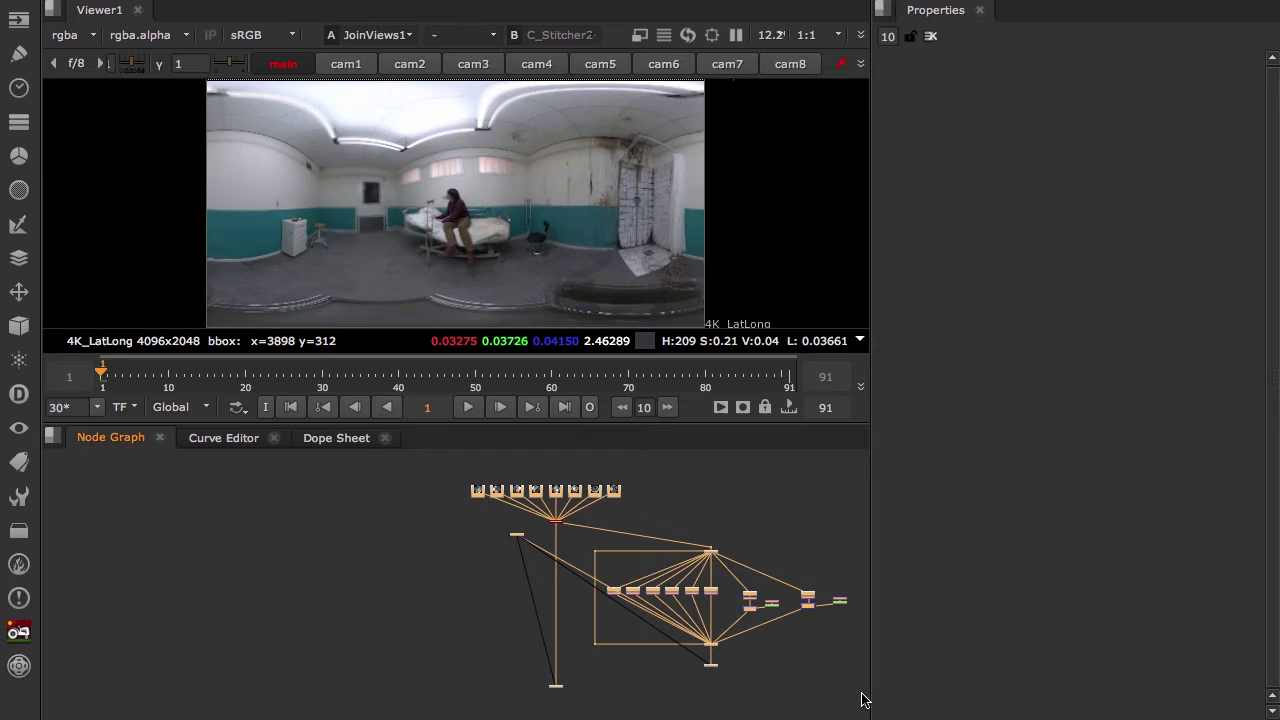
pyautogui.click(330, 557)
pyautogui.hotkey('ctrl', 'v')
pyautogui.moveTo(334, 562); pyautogui.dragTo(421, 593)
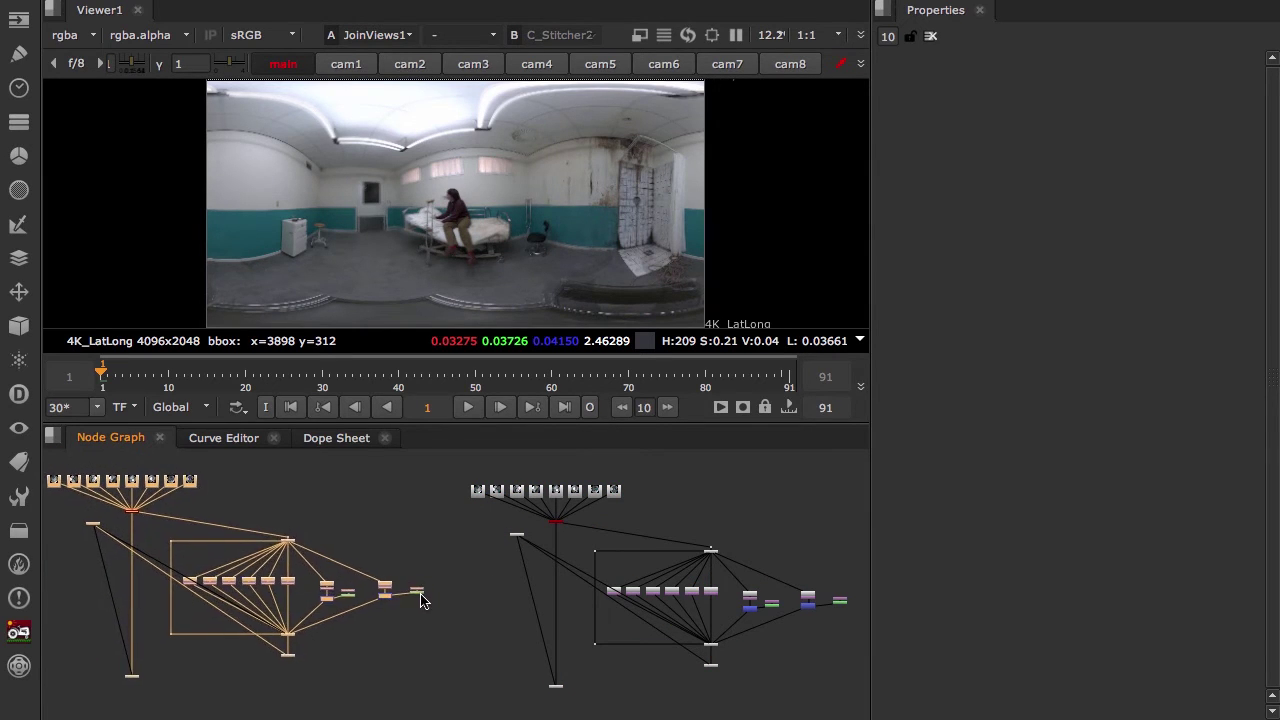
pyautogui.click(516, 566)
# Open the properties of the original tree's C_CameraSolver1 node and show its individual camera settings and camera list.
pyautogui.scroll(6, 540, 528)
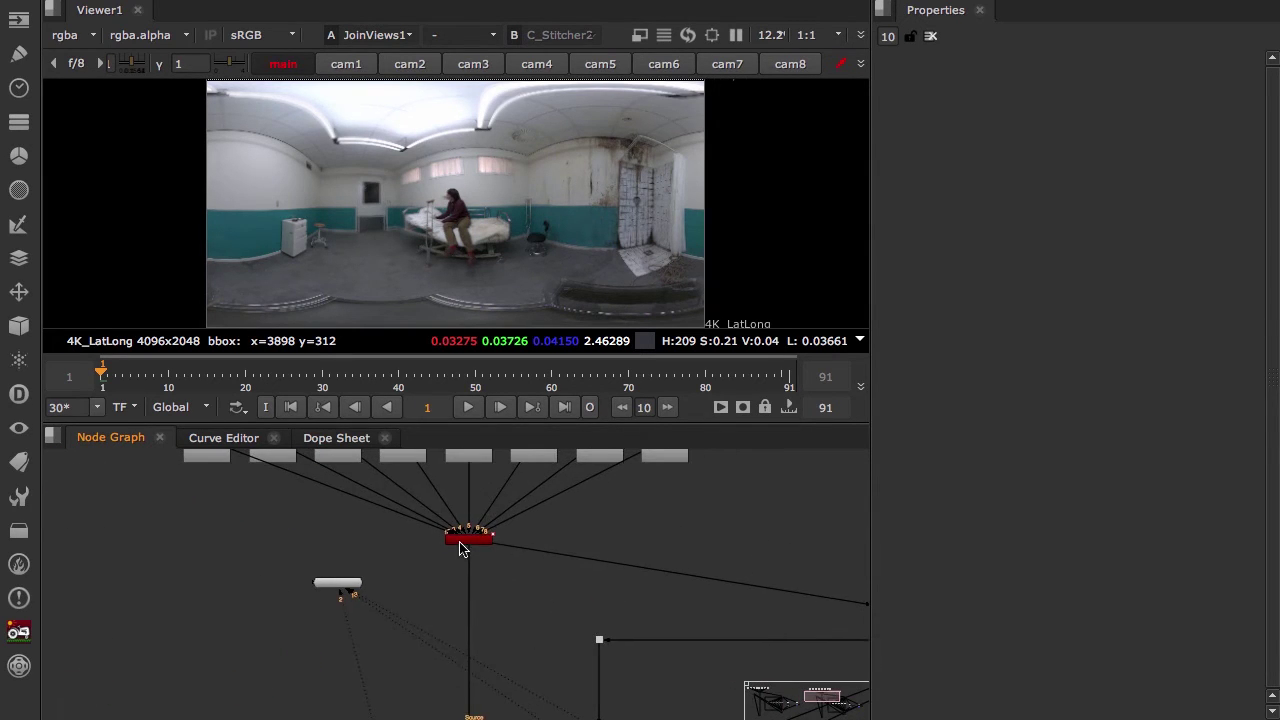
pyautogui.click(461, 541)
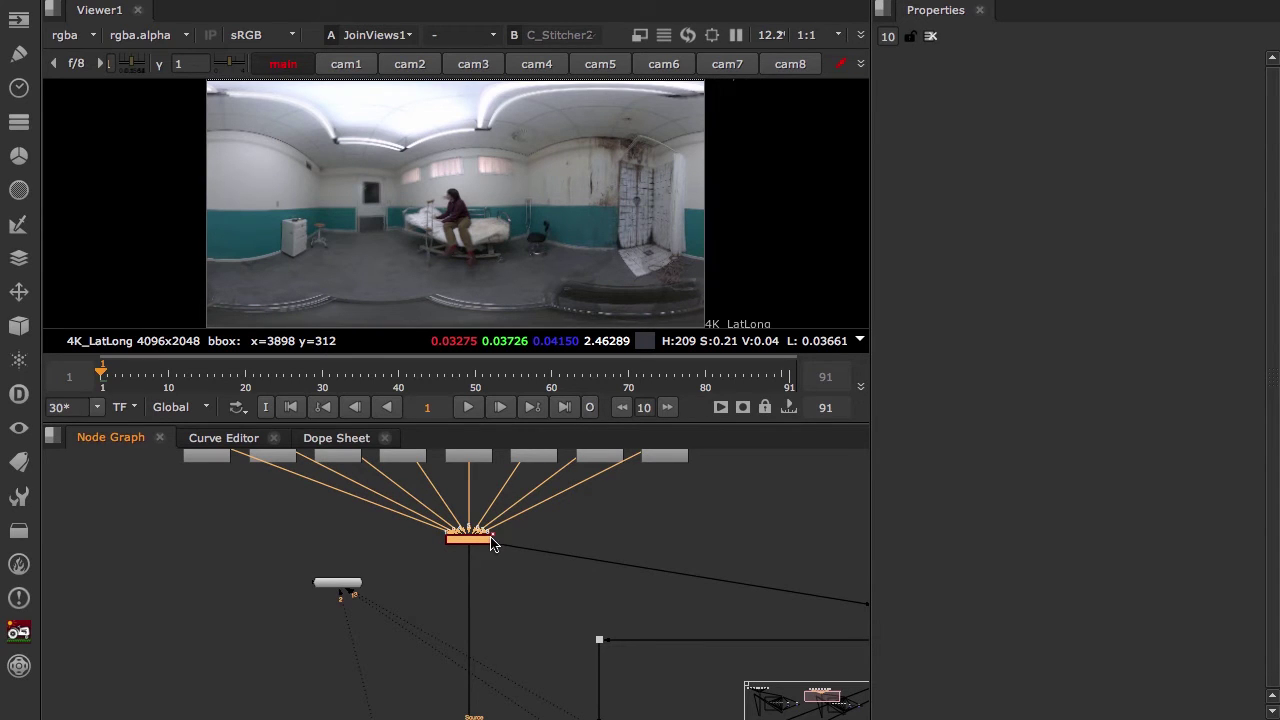
pyautogui.doubleClick(471, 538)
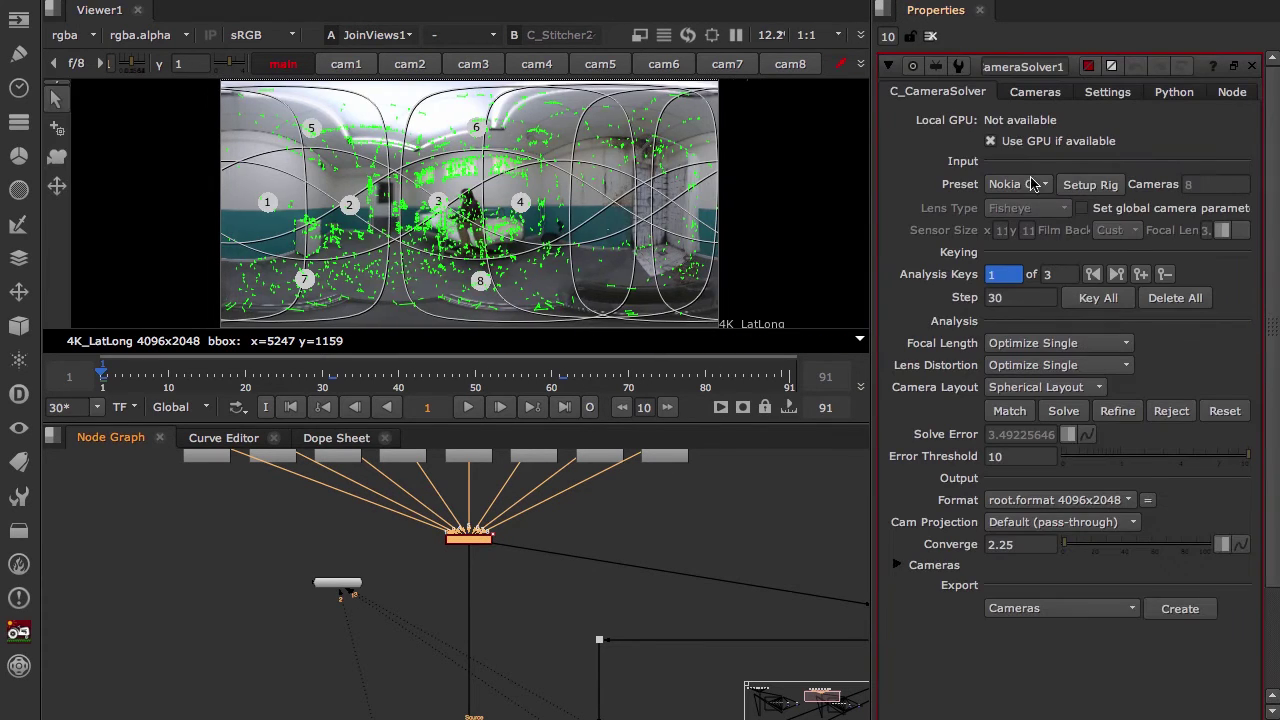
pyautogui.click(1030, 92)
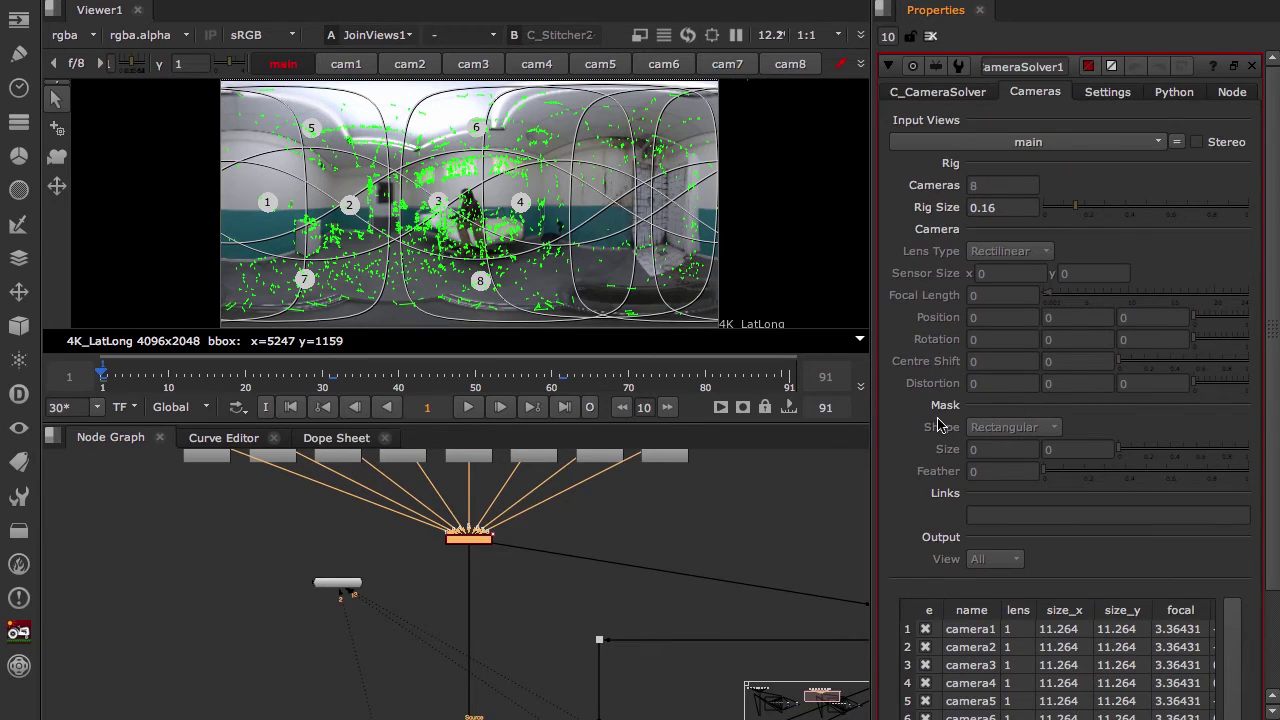
pyautogui.scroll(-3, 905, 450)
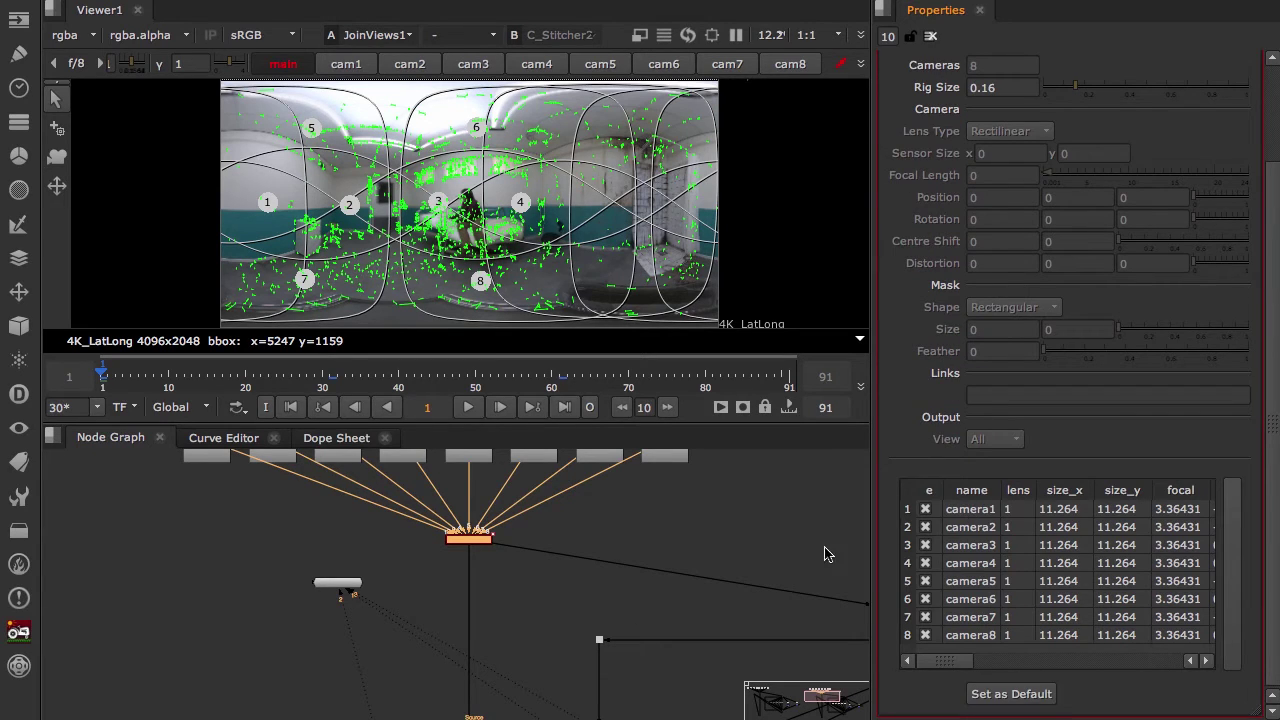
# View the output of the spherical transform attached to OneView1 (cam1) in the original tree.
pyautogui.scroll(-5, 548, 604)
pyautogui.scroll(5, 538, 575)
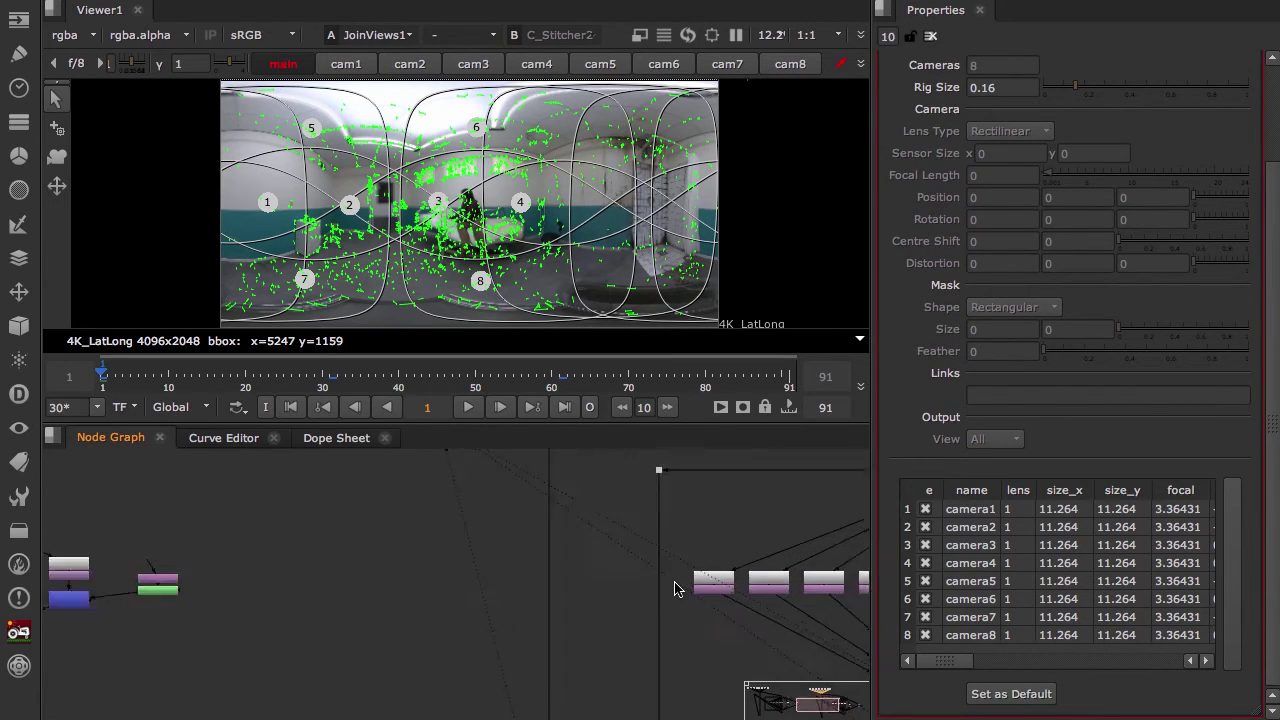
pyautogui.click(540, 616)
pyautogui.press('1')
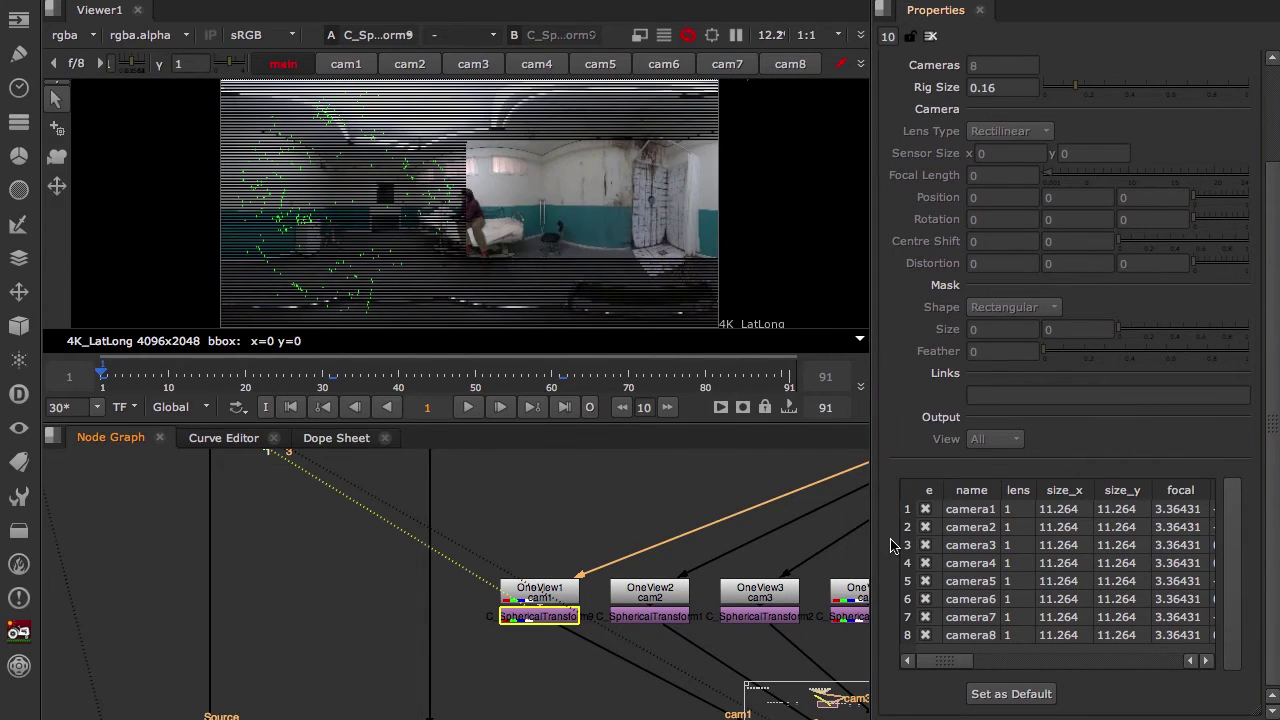
# Inspect camera1's mask settings and display the alpha channel of its transformed image.
pyautogui.click(965, 509)
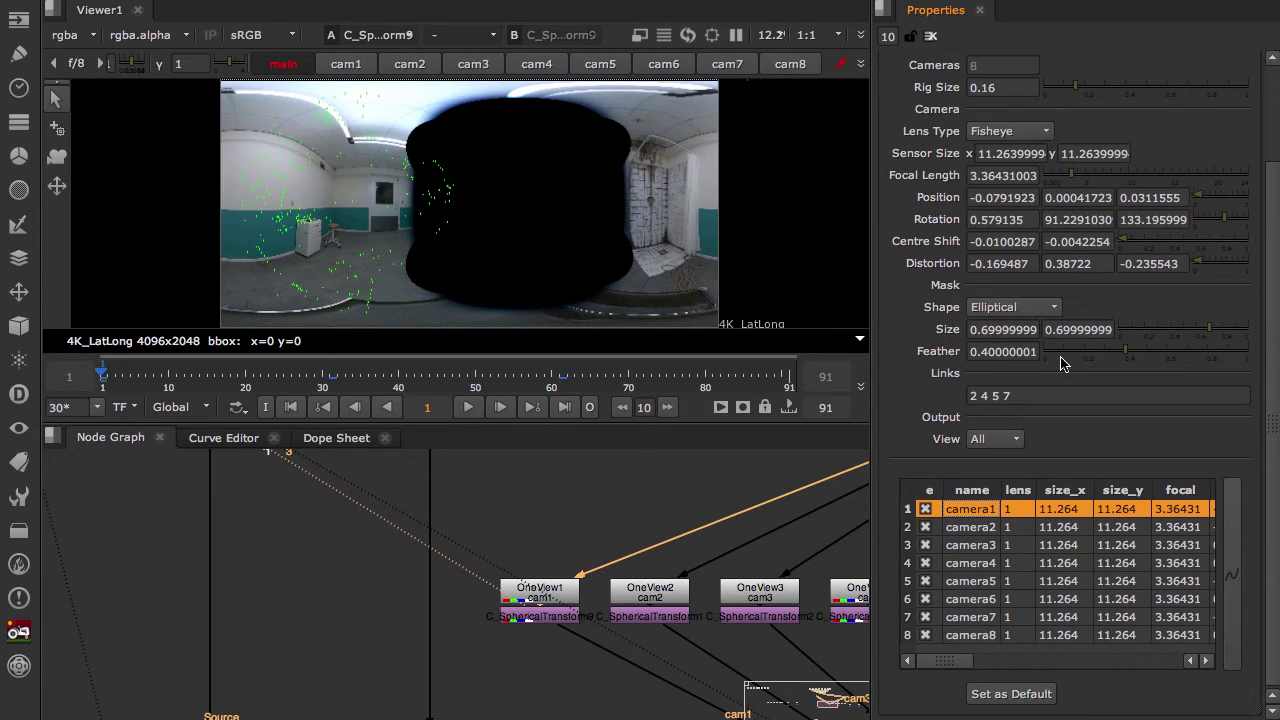
pyautogui.click(732, 229)
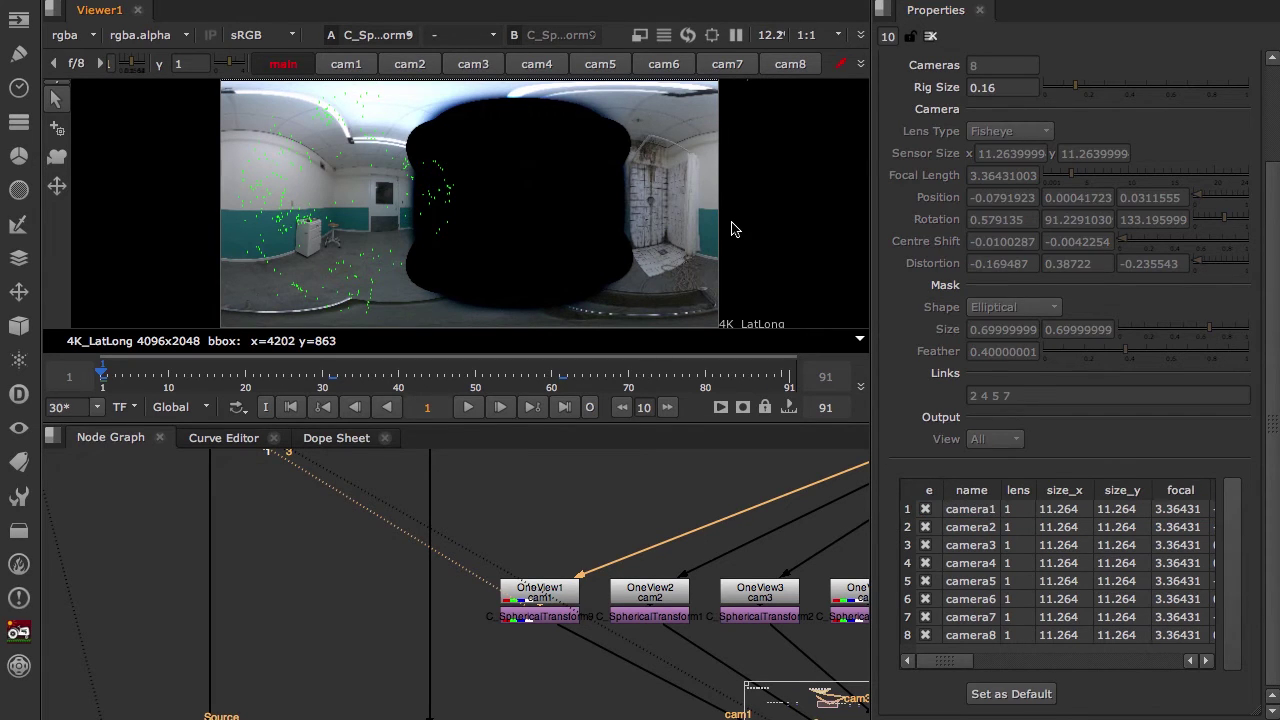
pyautogui.press('a')
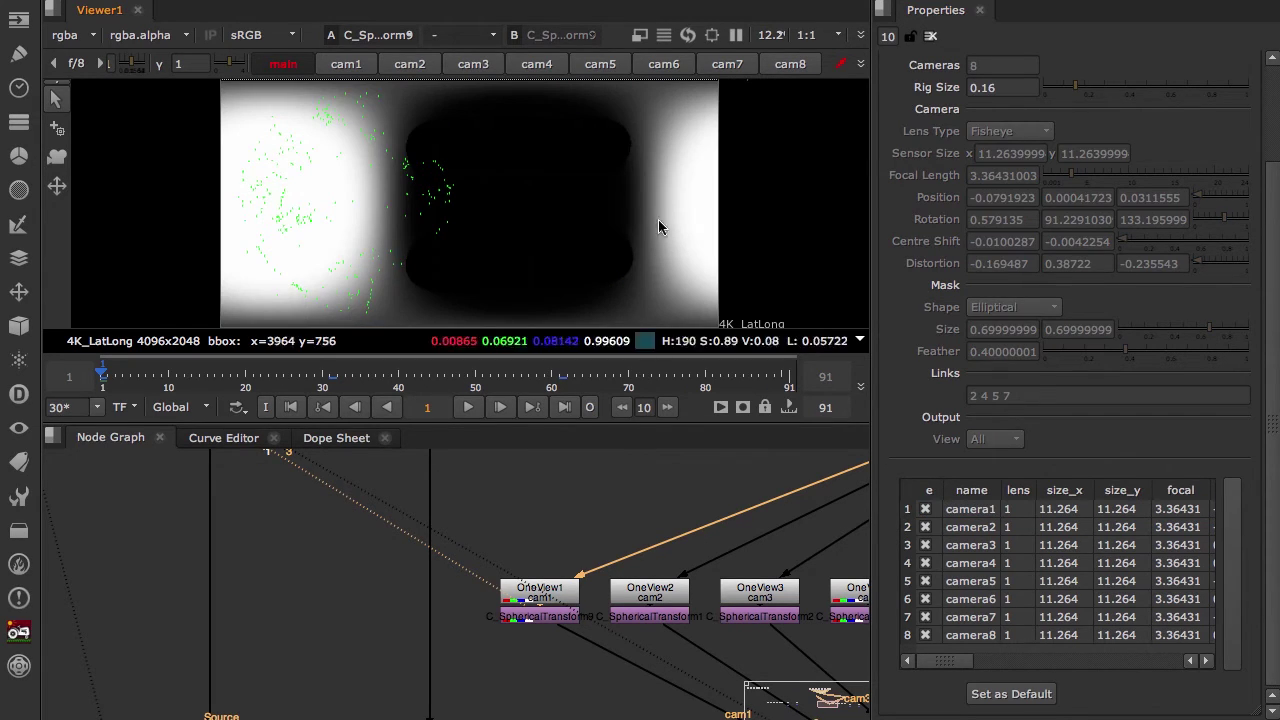
# Try camera1's mask feather at 1 and then at 0, comparing the alpha edges.
pyautogui.click(986, 512)
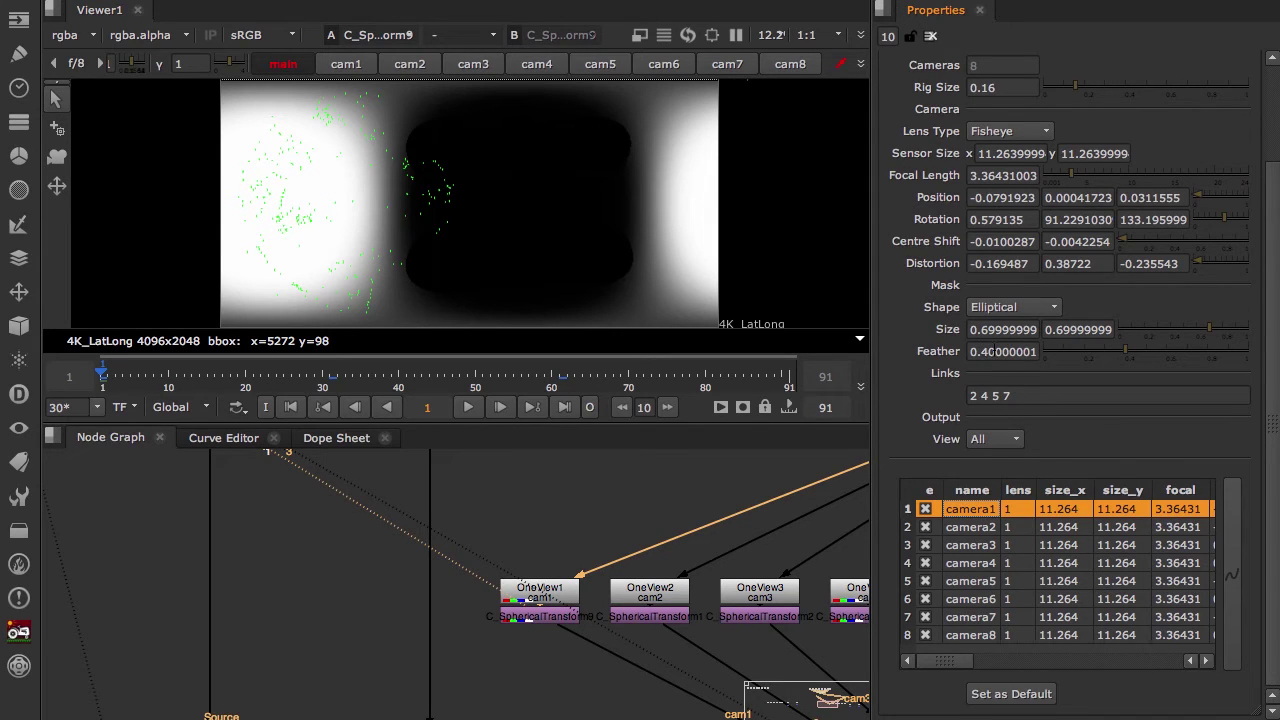
pyautogui.click(993, 351)
pyautogui.write('1')
pyautogui.press('Tab')
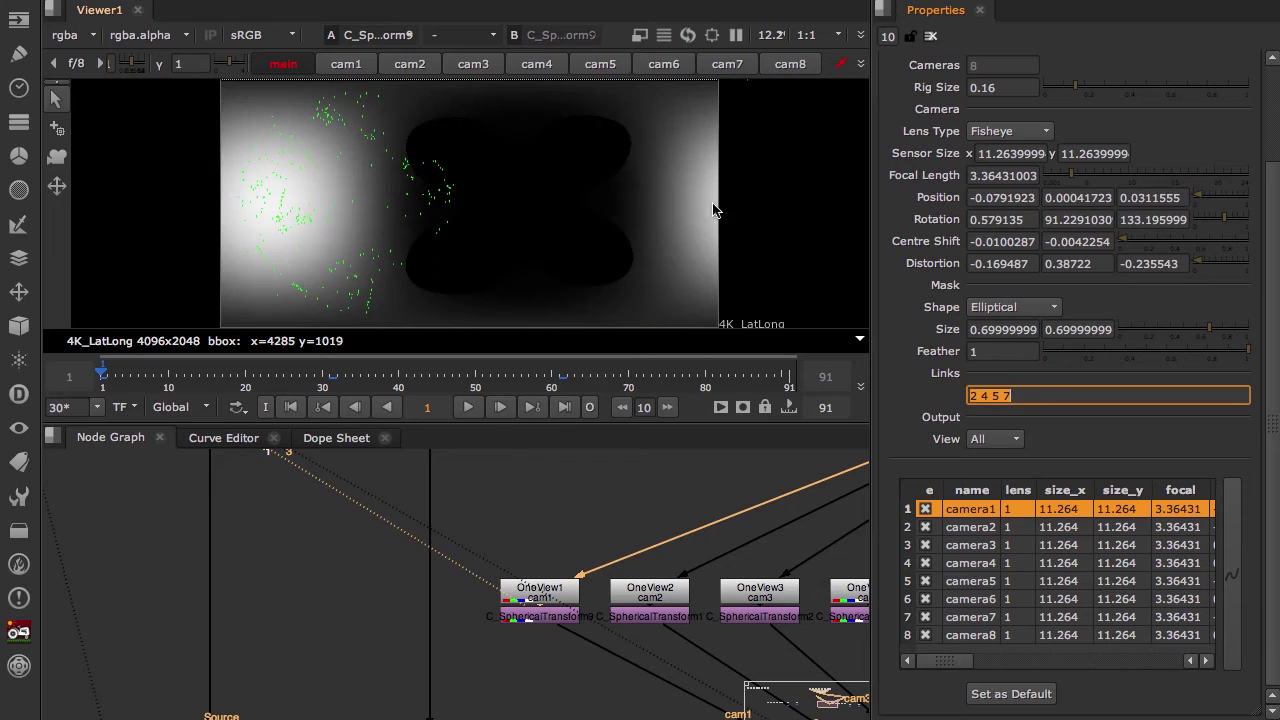
pyautogui.click(997, 351)
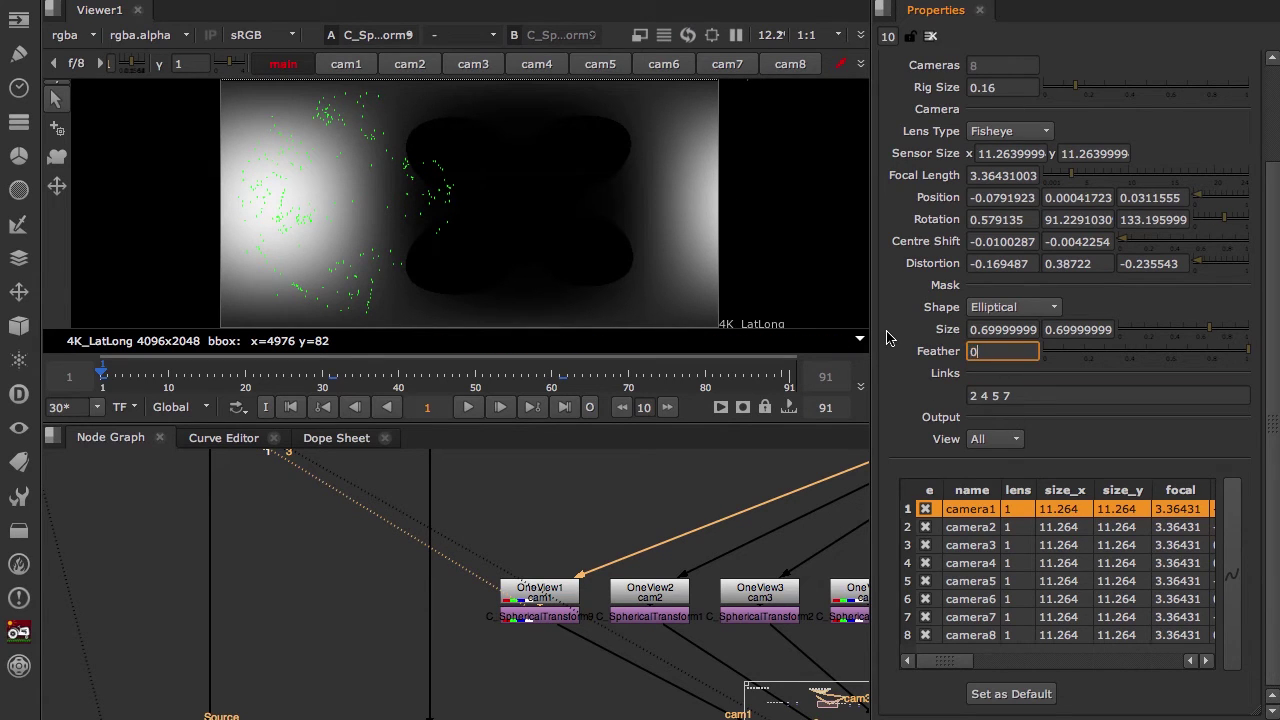
pyautogui.write('0')
pyautogui.press('Tab')
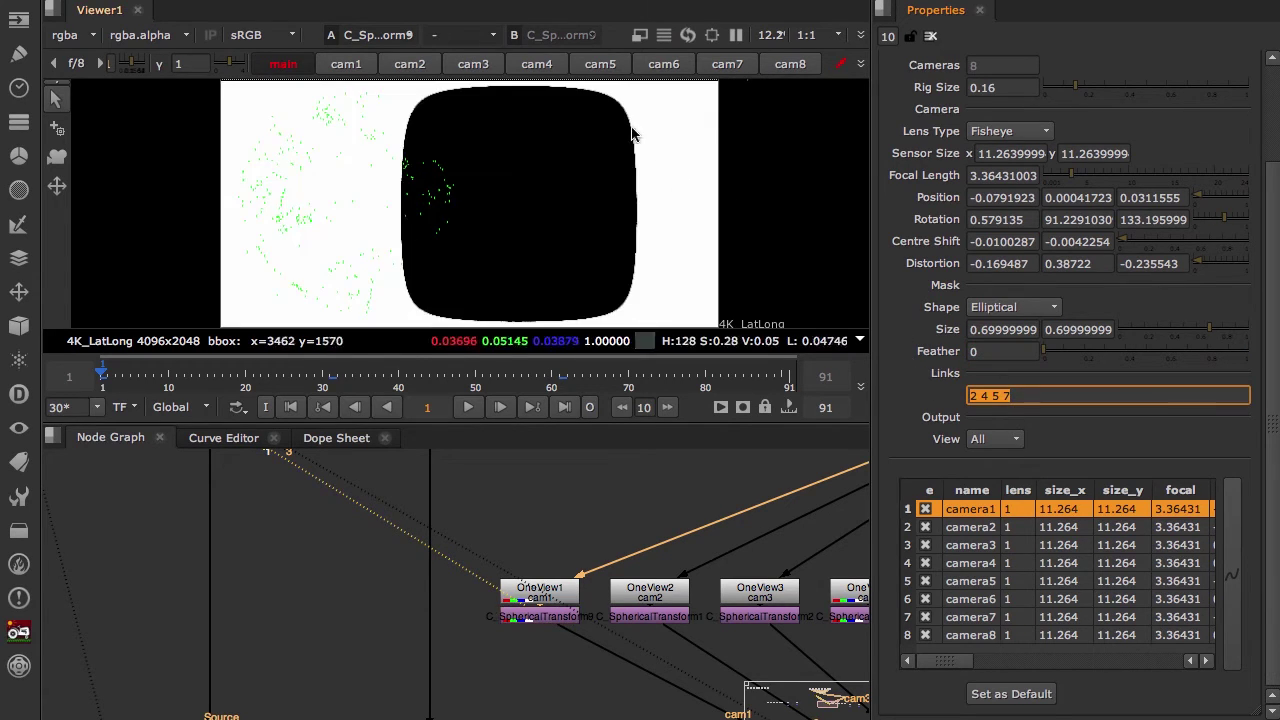
# Set both size values of camera1's elliptical mask to 0.5.
pyautogui.click(1006, 351)
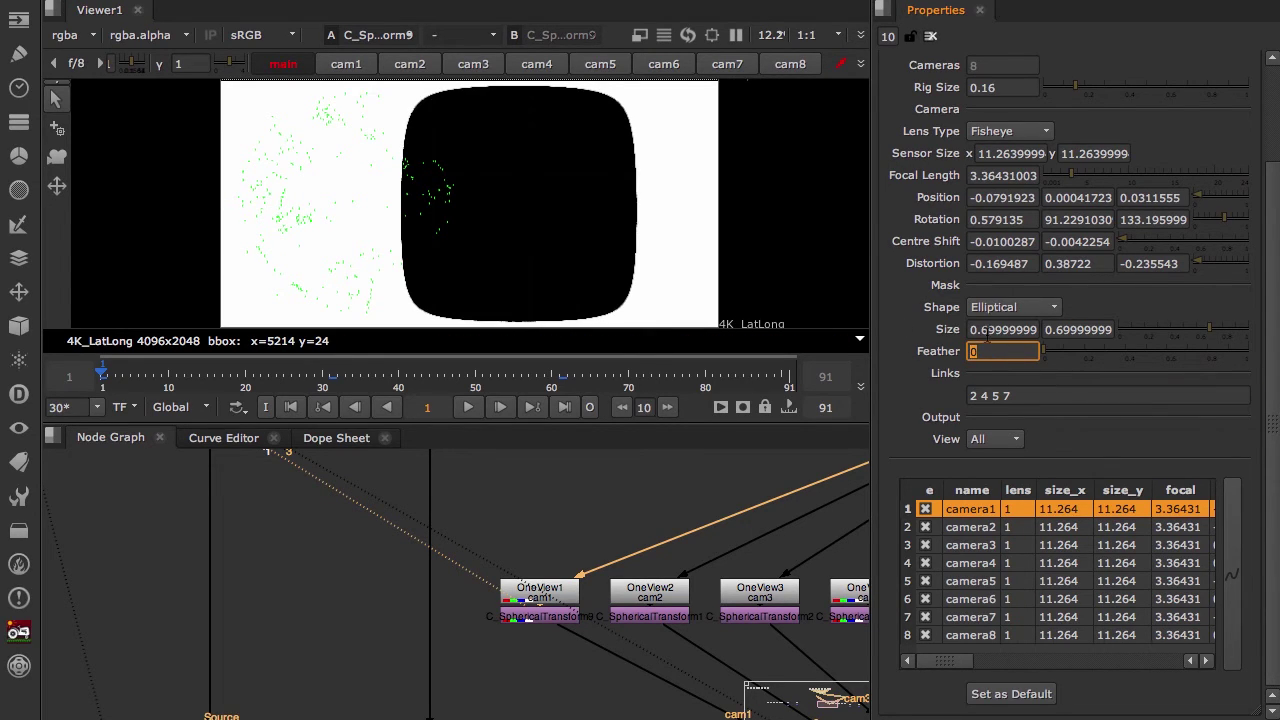
pyautogui.moveTo(982, 329); pyautogui.dragTo(1097, 333)
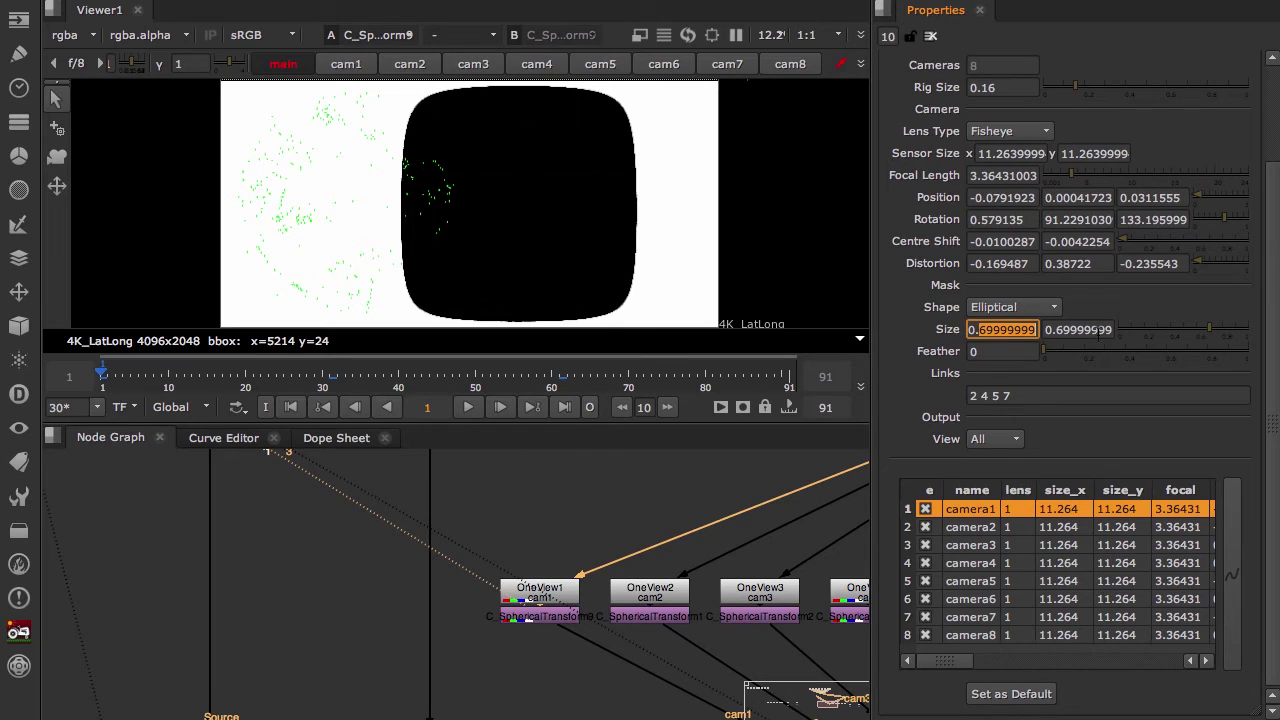
pyautogui.write('0.5')
pyautogui.press('Tab')
pyautogui.write('0.5')
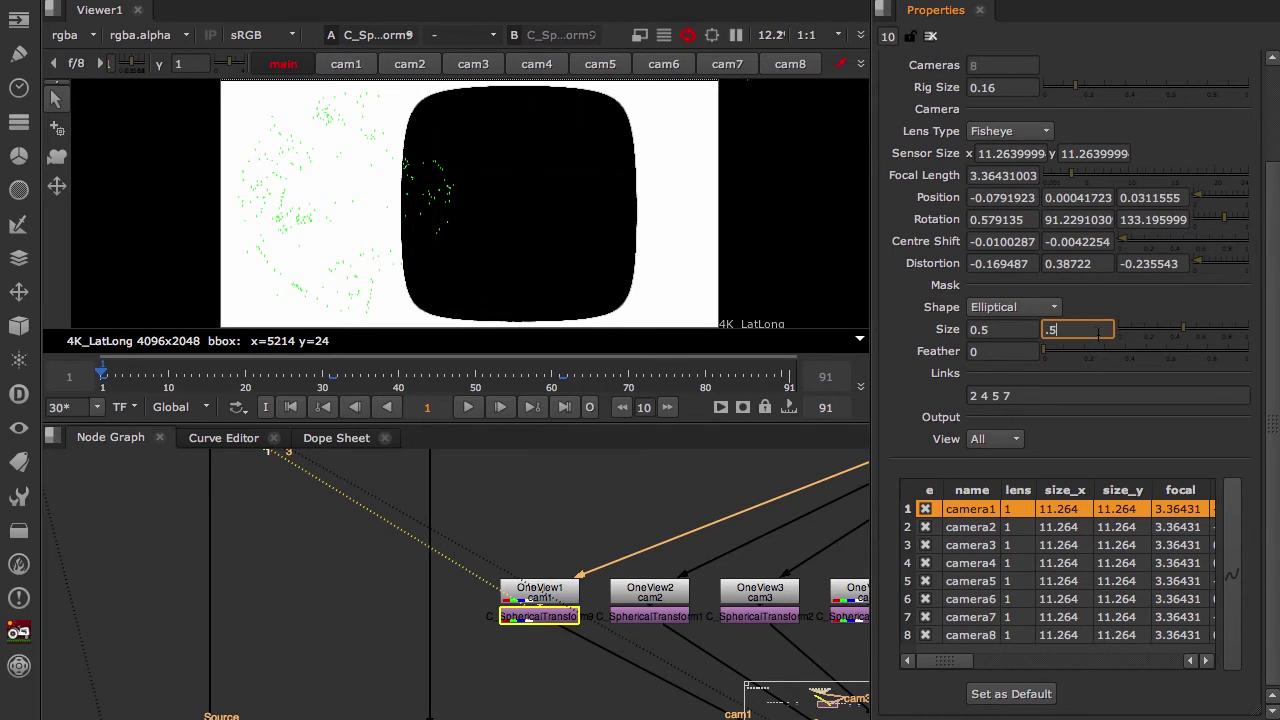
pyautogui.press('Tab')
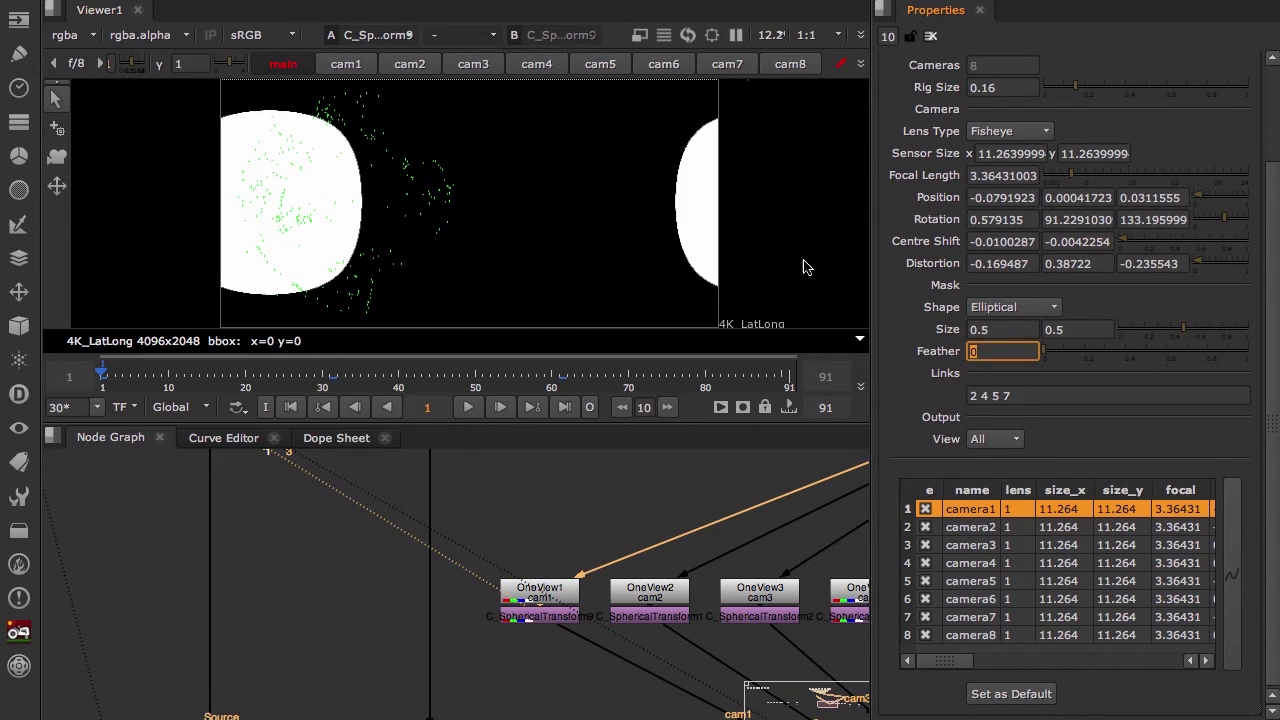
# Set both size values of camera1's elliptical mask to 1.
pyautogui.hotkey('shift', 'Tab')
pyautogui.hotkey('shift', 'Tab')
pyautogui.write('1')
pyautogui.press('Tab')
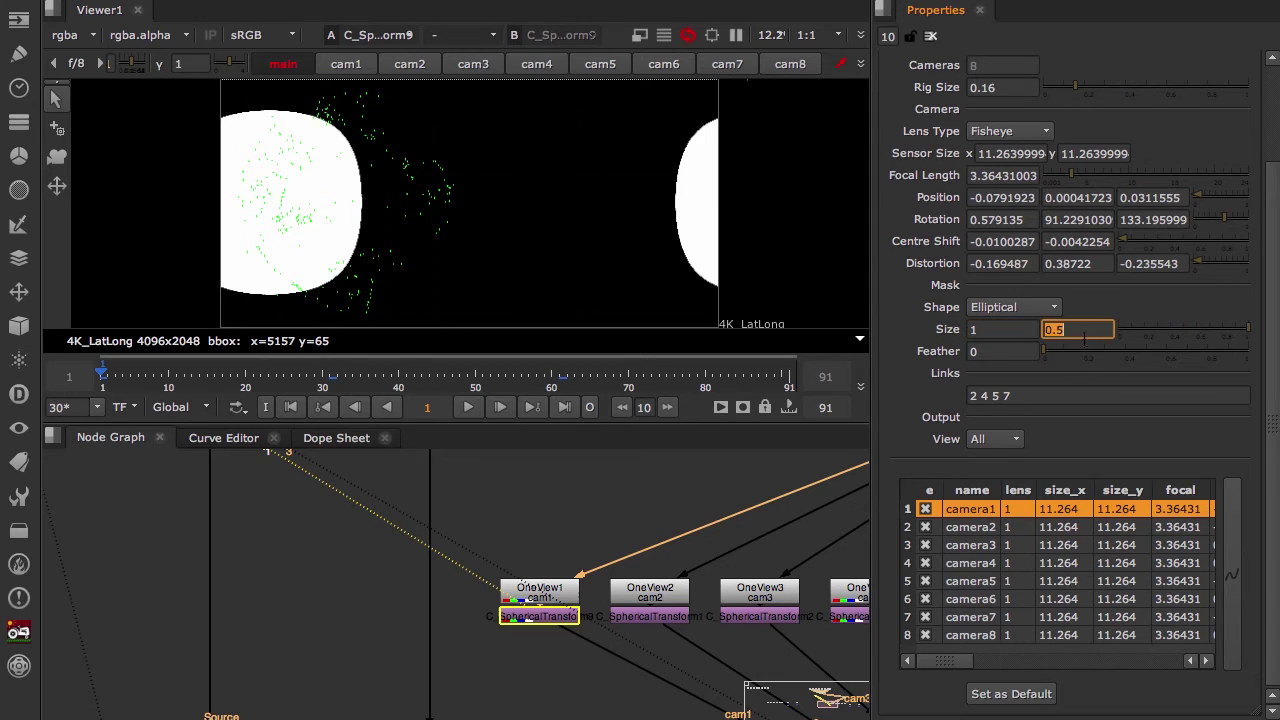
pyautogui.write('1')
pyautogui.press('Tab')
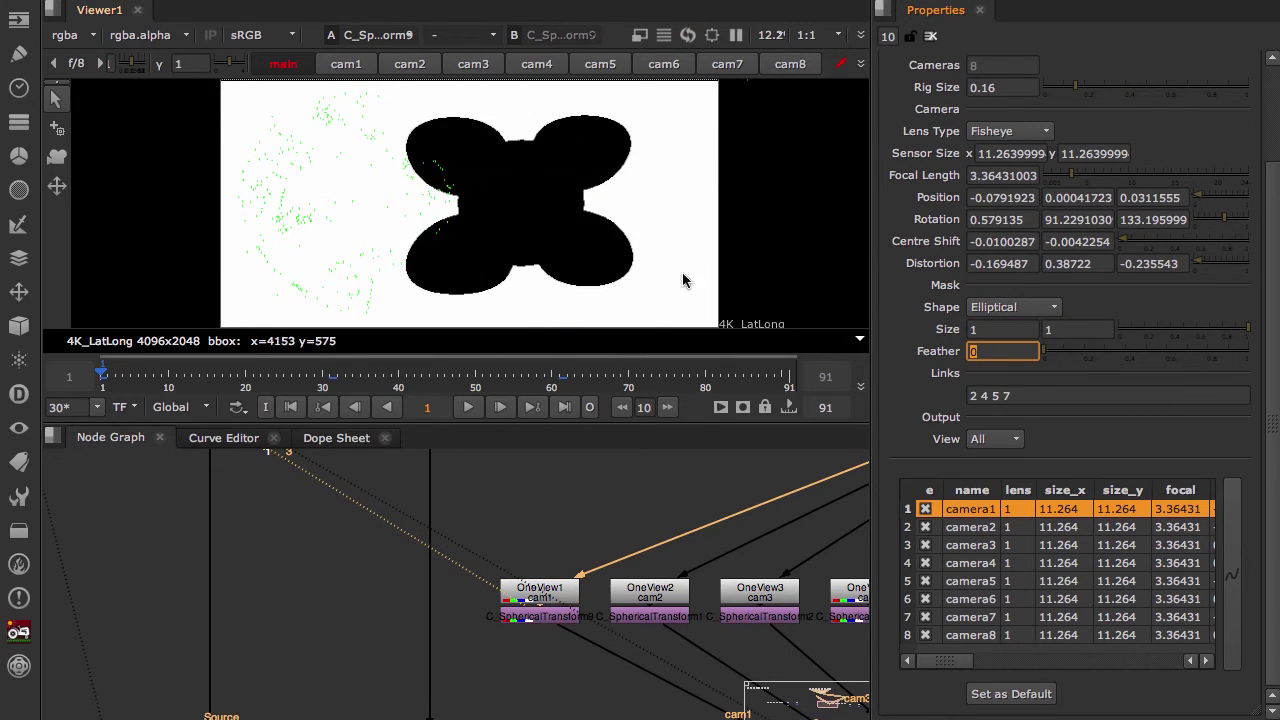
# Set camera1's elliptical mask size to 0.4 by 0.4 and its feather to 0.7.
pyautogui.moveTo(992, 329); pyautogui.dragTo(928, 327)
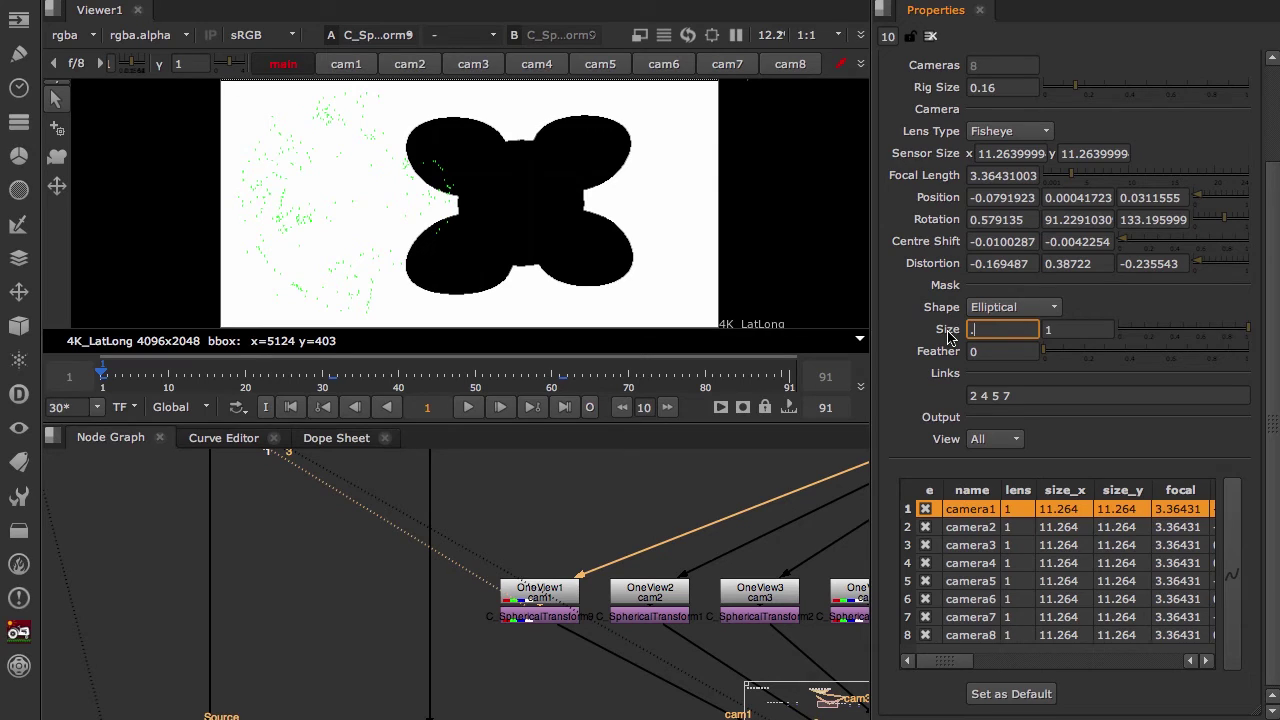
pyautogui.write('.4')
pyautogui.press('Tab')
pyautogui.write('.4')
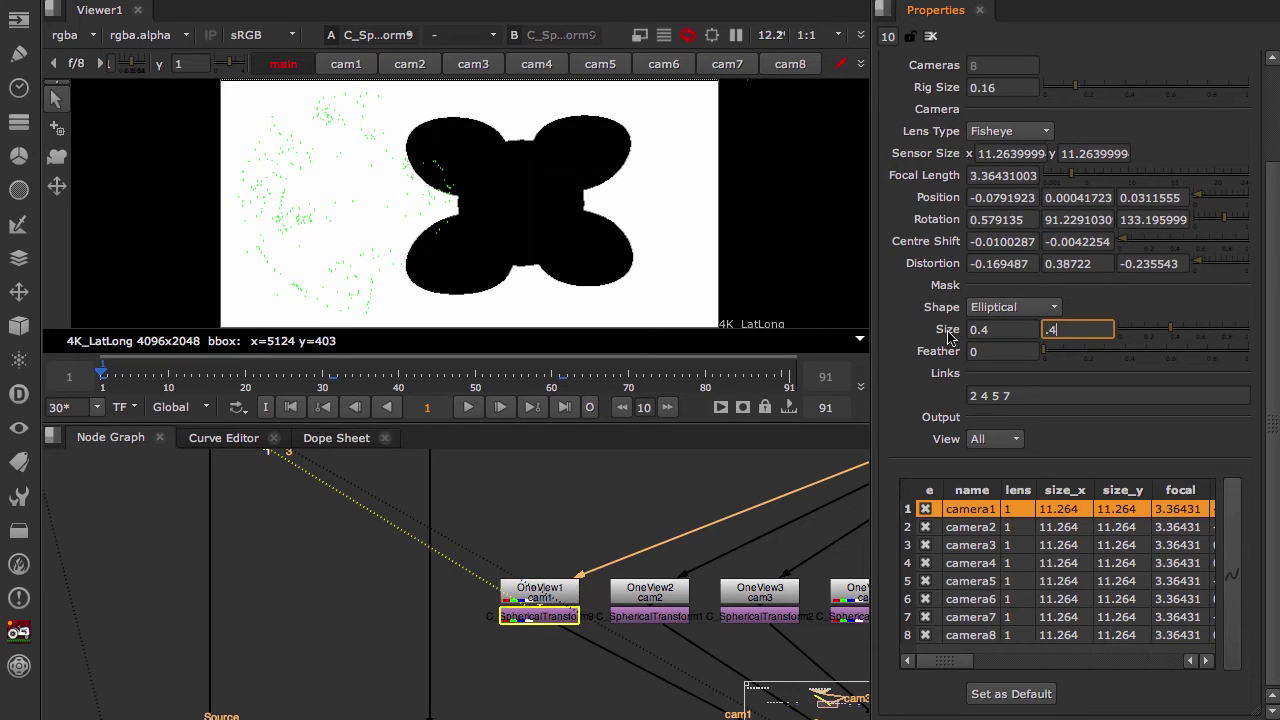
pyautogui.press('Tab')
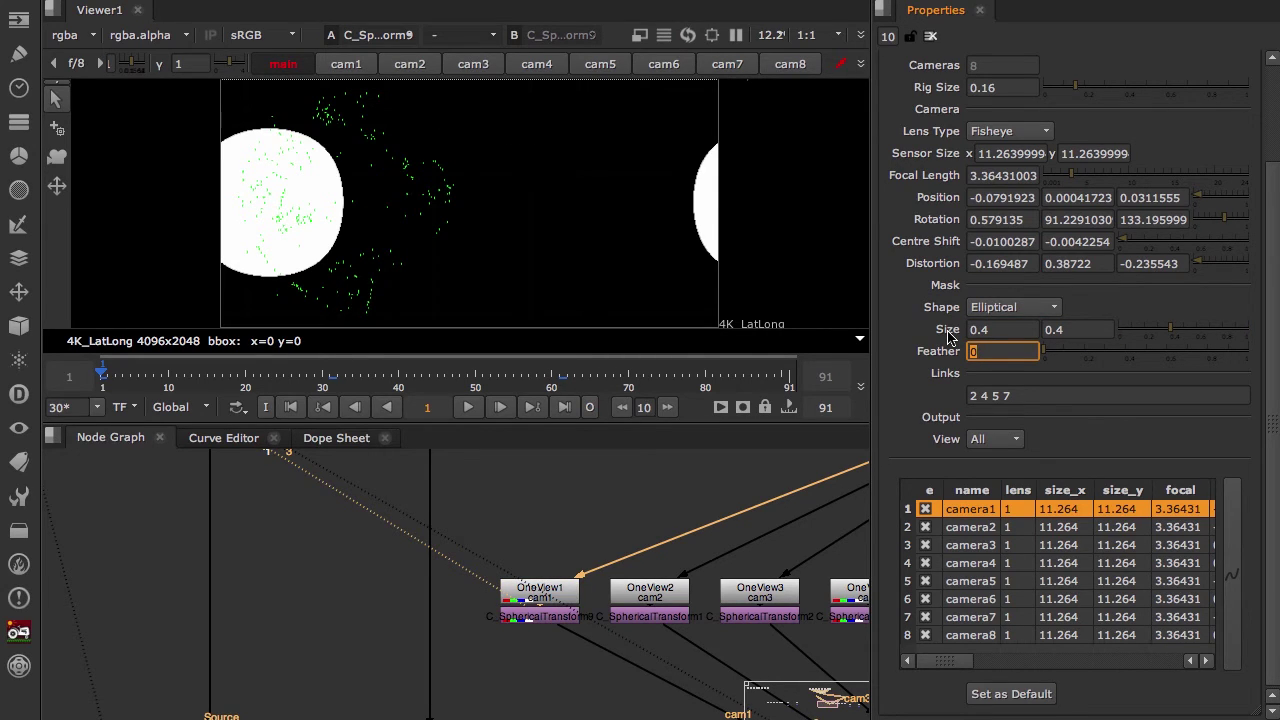
pyautogui.write('.7')
pyautogui.press('Tab')
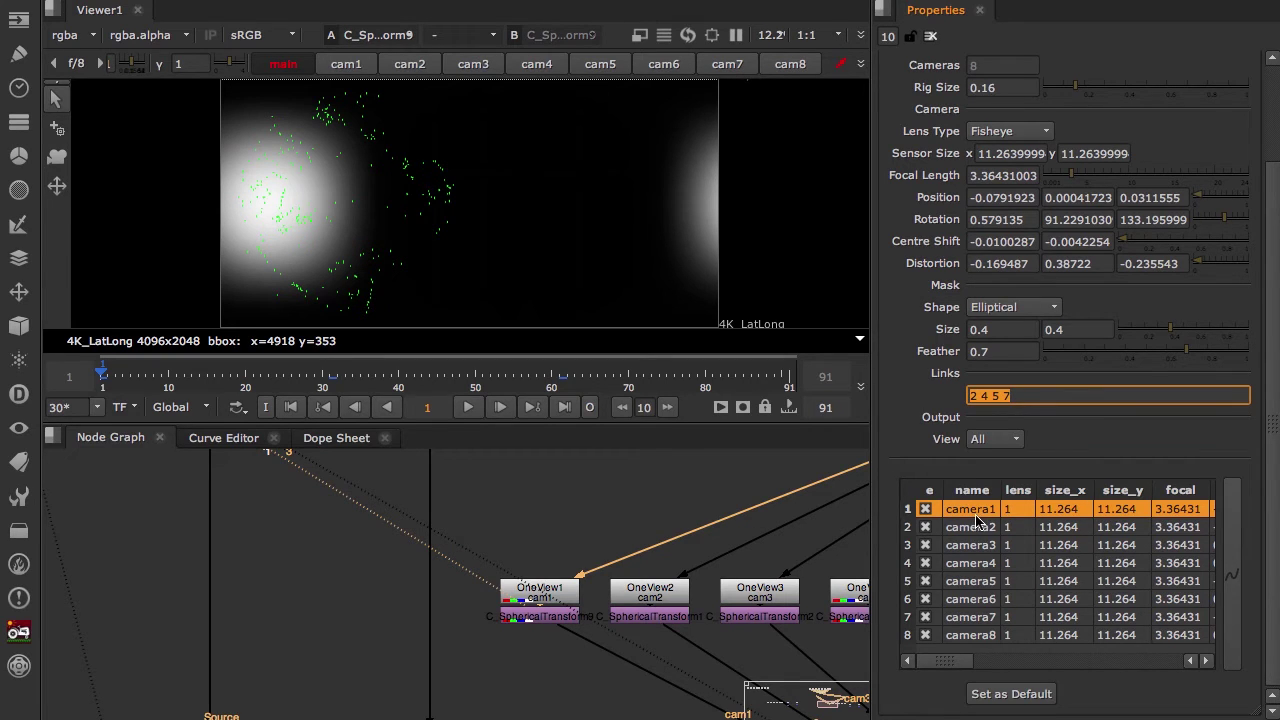
# Set the elliptical masks of all eight cameras to size 0.4 by 0.4 with a feather of 0.7.
pyautogui.keyDown('shift'); pyautogui.click(982, 636); pyautogui.keyUp('shift')
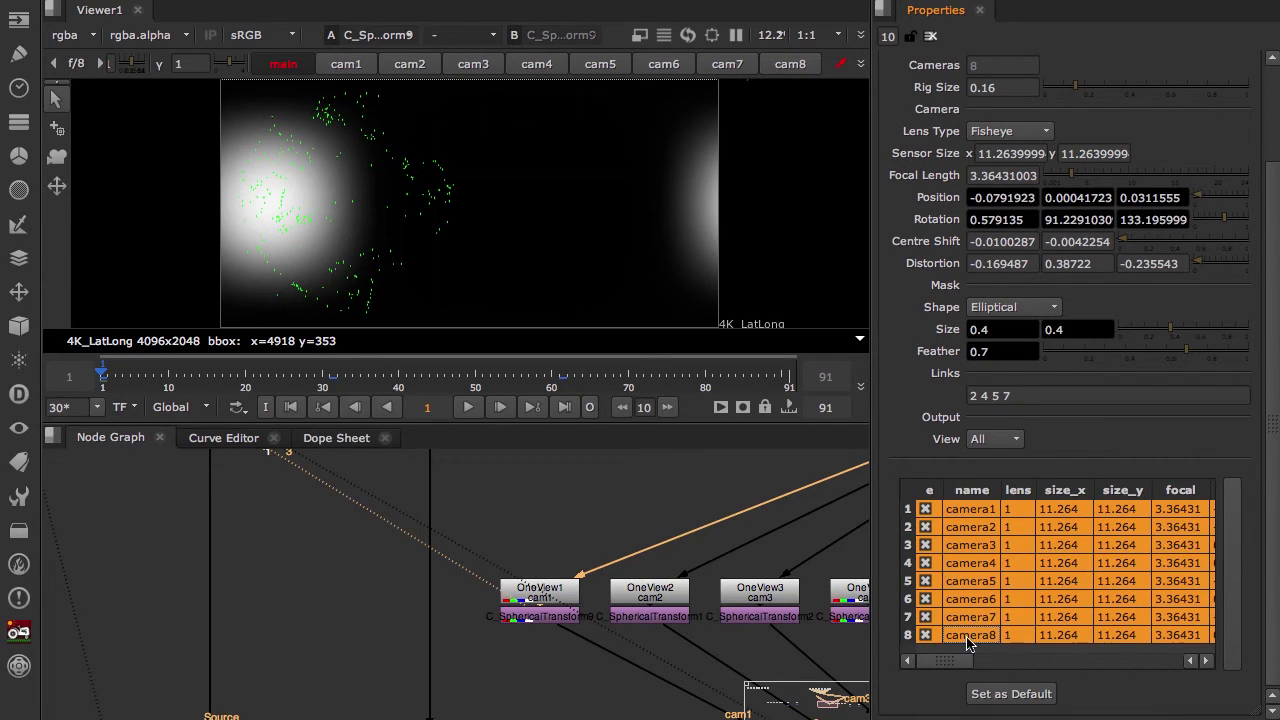
pyautogui.moveTo(995, 331); pyautogui.dragTo(932, 312)
pyautogui.write('.')
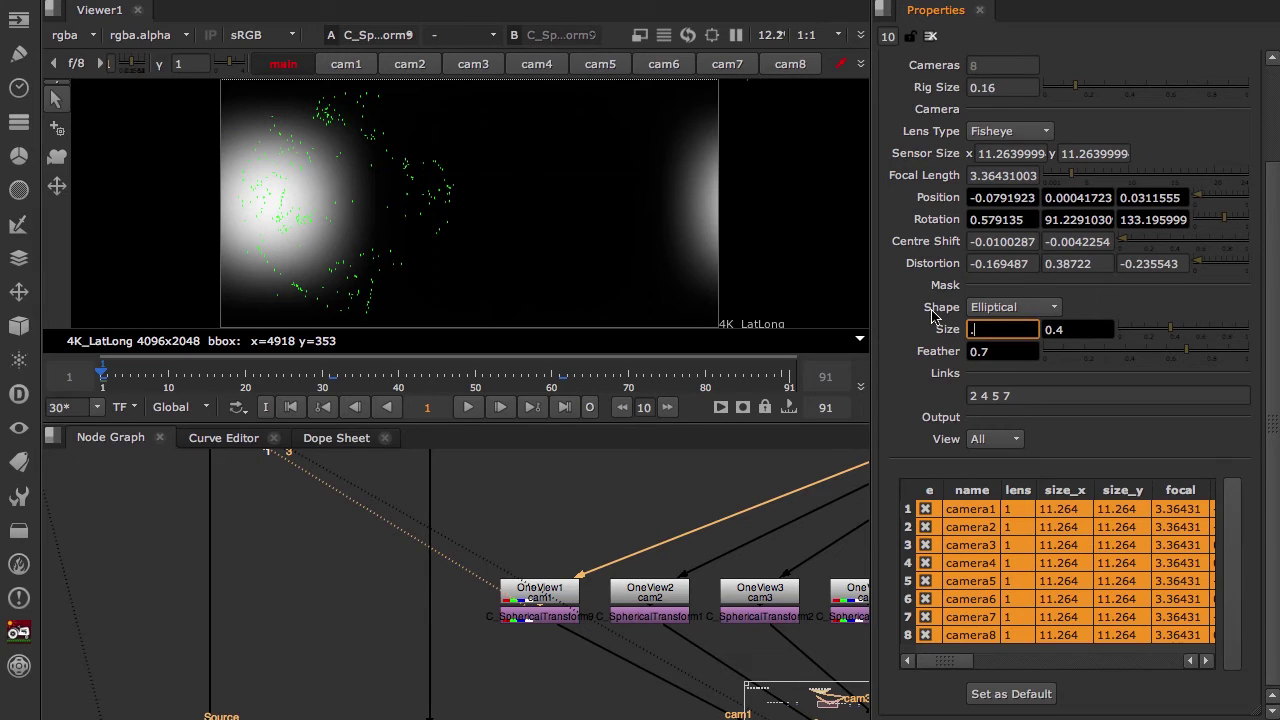
pyautogui.write('4')
pyautogui.press('Tab')
pyautogui.press('Tab')
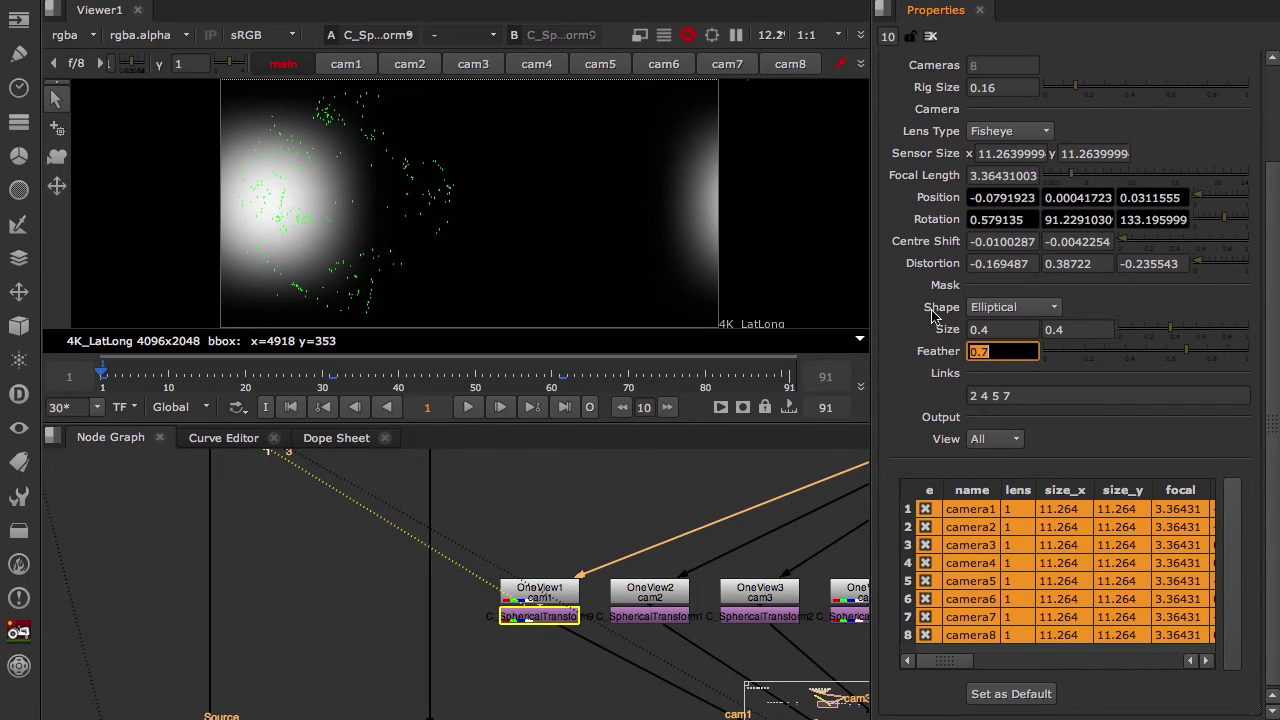
pyautogui.write('.')
pyautogui.press('Tab')
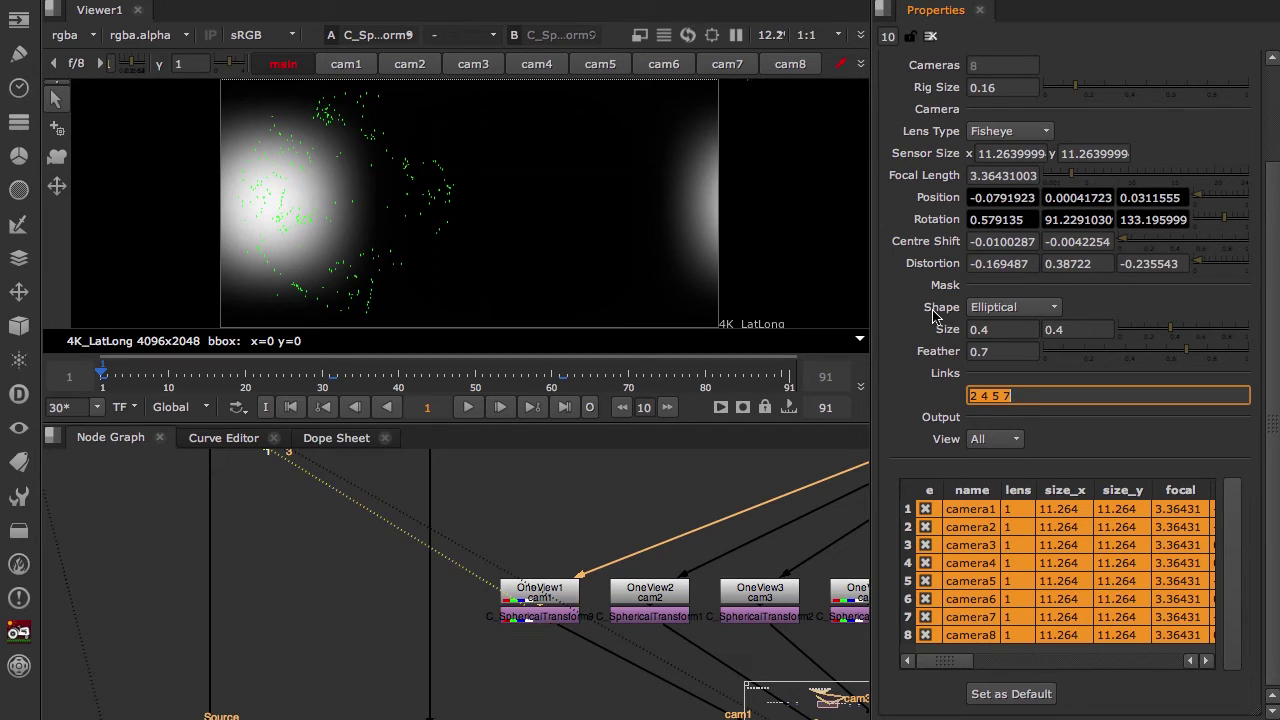
# Check the mask settings of individual cameras from camera2 to camera7, and close the solver's properties.
pyautogui.click(975, 527)
pyautogui.click(991, 545)
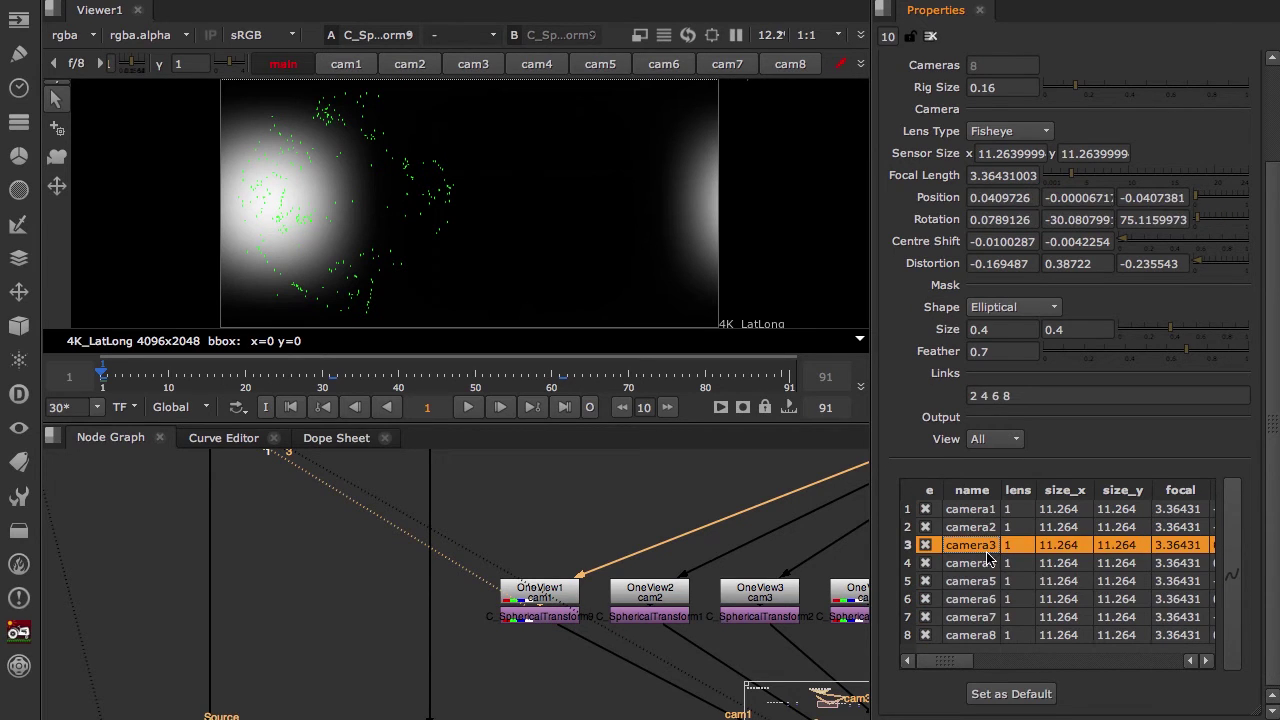
pyautogui.click(992, 581)
pyautogui.click(993, 599)
pyautogui.click(992, 617)
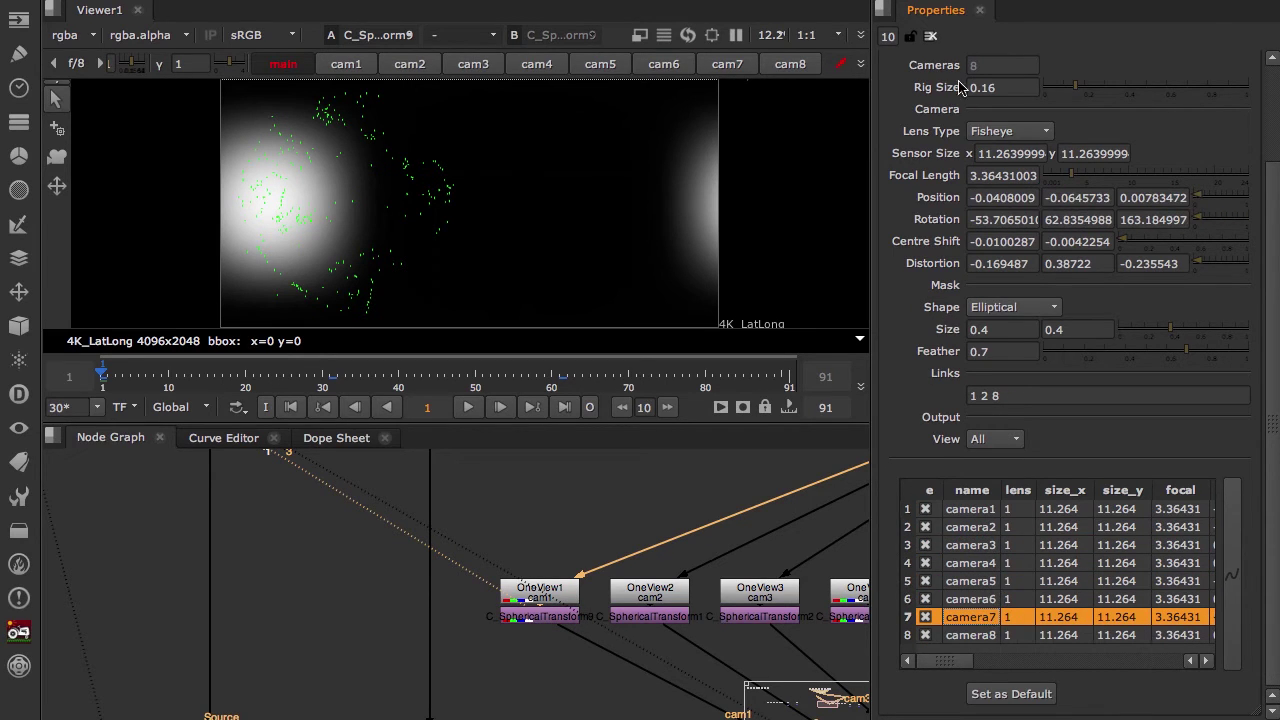
pyautogui.click(928, 37)
# Switch the viewer from alpha back to colour and display the stitched panorama from C_Stitcher2.
pyautogui.scroll(-4, 646, 618)
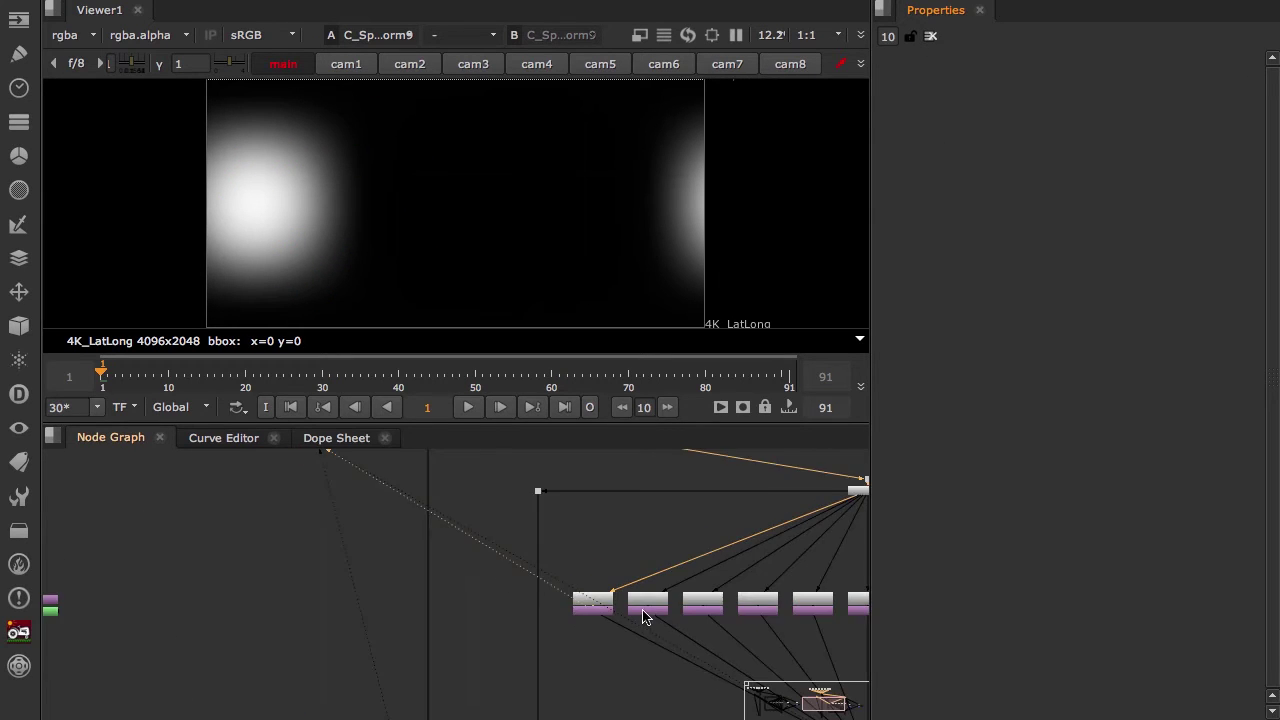
pyautogui.moveTo(646, 617); pyautogui.dragTo(457, 603, button='middle')
pyautogui.press('a')
pyautogui.scroll(-2, 549, 554)
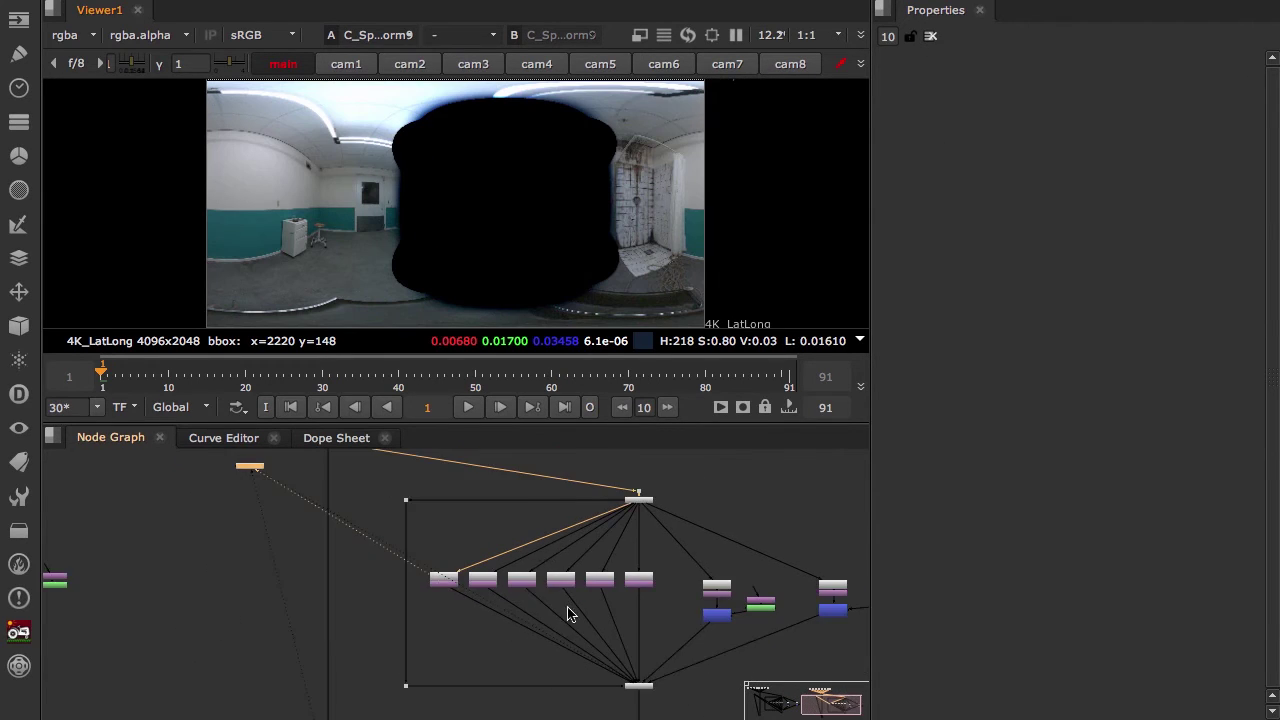
pyautogui.moveTo(595, 646); pyautogui.dragTo(523, 558, button='middle')
pyautogui.scroll(3, 567, 634)
pyautogui.scroll(-5, 566, 660)
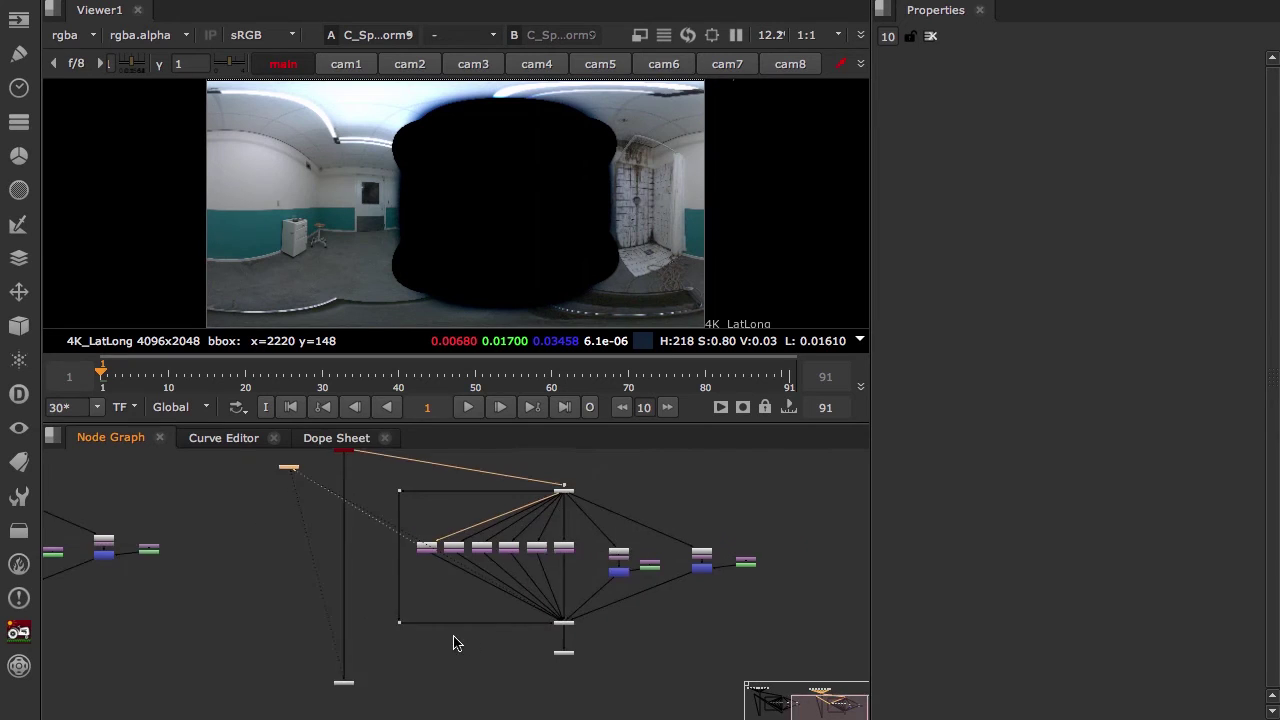
pyautogui.moveTo(453, 637); pyautogui.dragTo(667, 584, button='middle')
pyautogui.click(180, 587)
pyautogui.press('1')
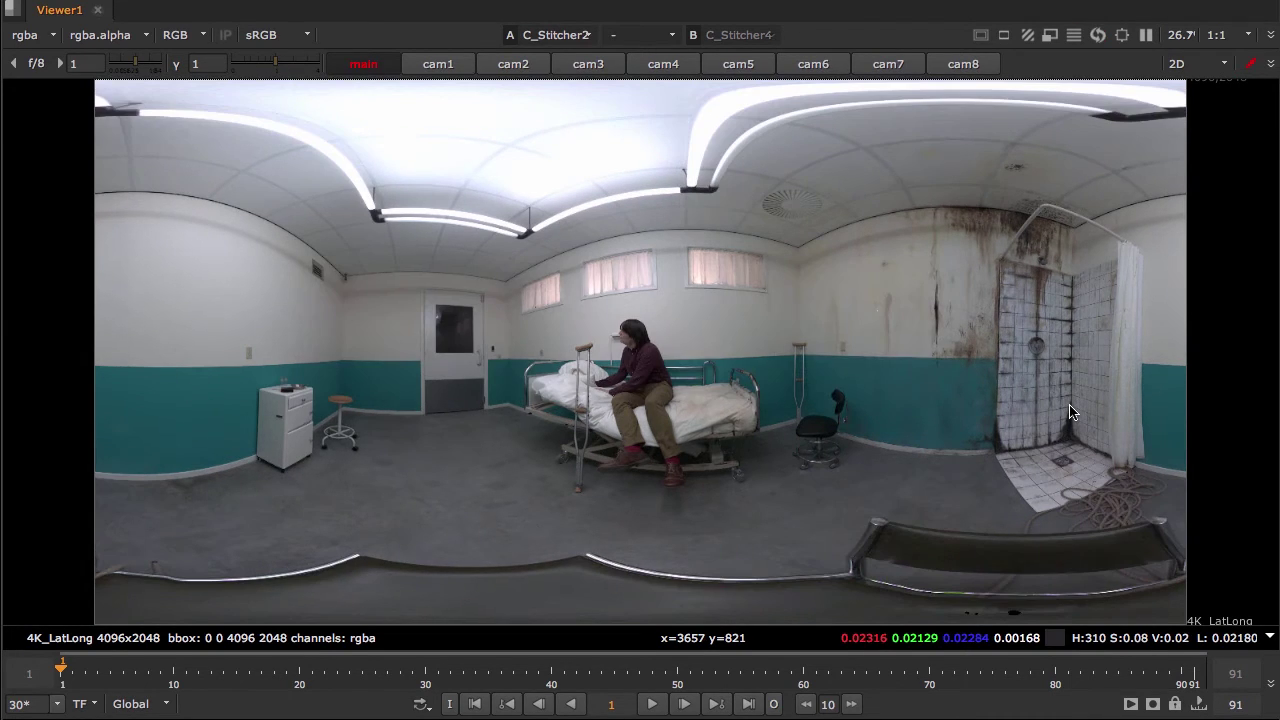
# Compare the C_Stitcher2 and C_Stitcher4 panoramas, examining the wall and shower area up close.
pyautogui.press('2')
pyautogui.press('1')
pyautogui.press('2')
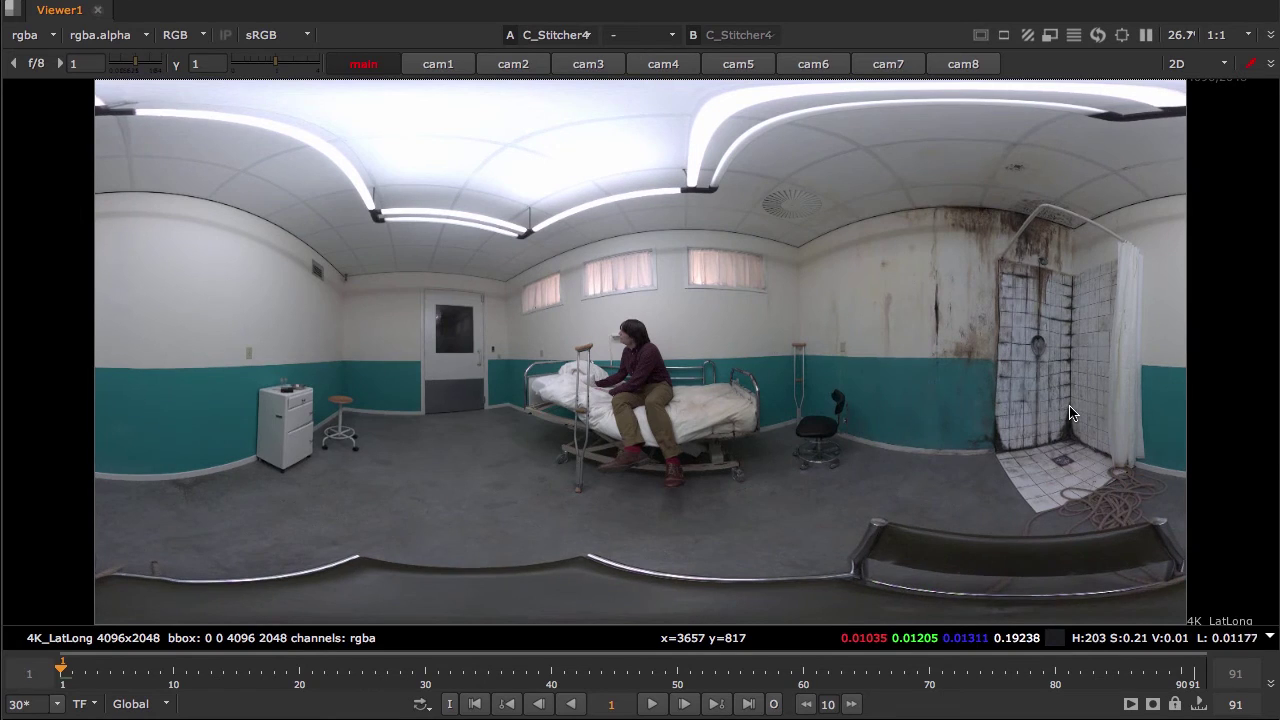
pyautogui.press('2')
pyautogui.scroll(6, 1040, 344)
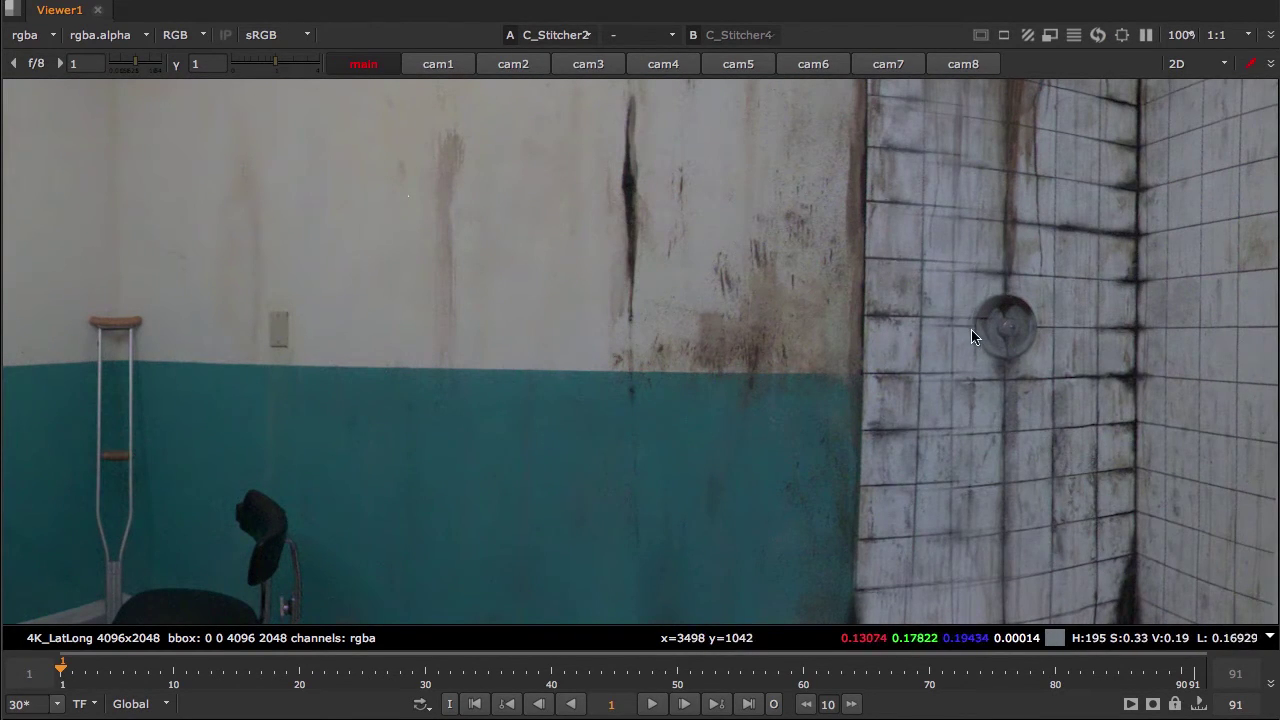
pyautogui.scroll(-2, 975, 337)
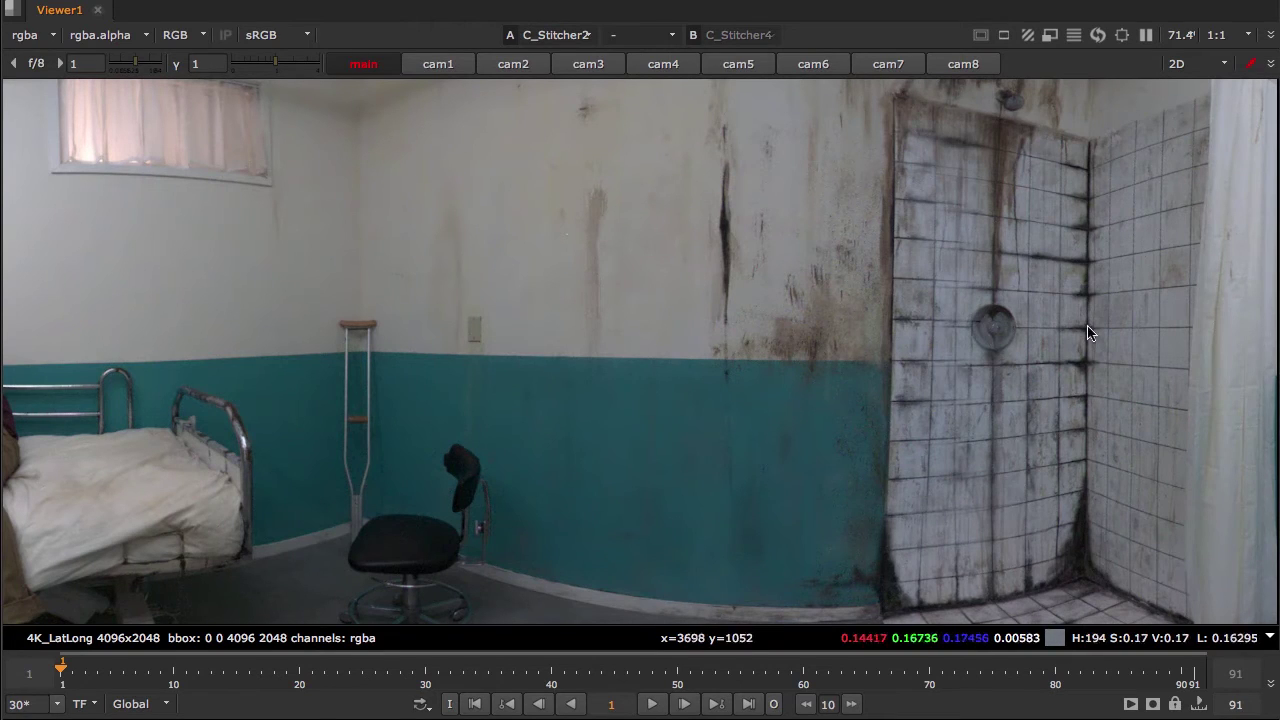
pyautogui.press('2')
pyautogui.press('1')
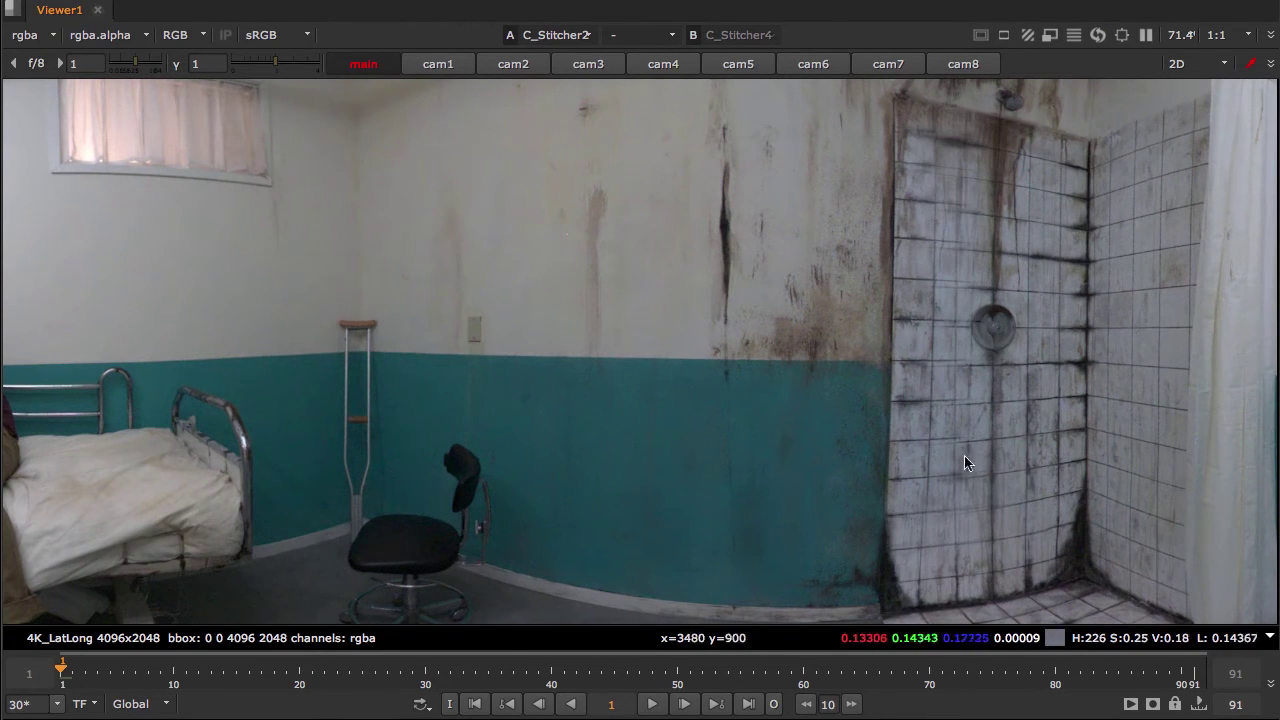
# Add a RotoPaint node after cam1's C_SphericalTransform and restrict its output to the alpha channel.
pyautogui.press('space')
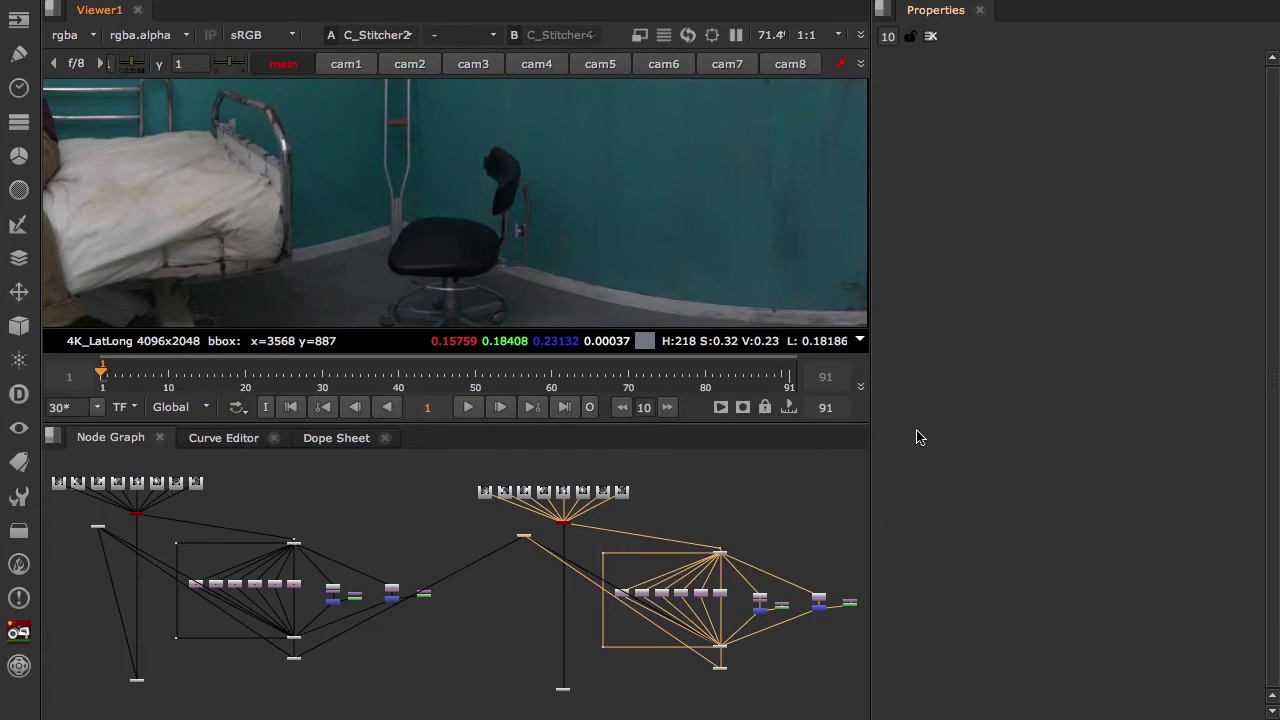
pyautogui.scroll(-5, 745, 287)
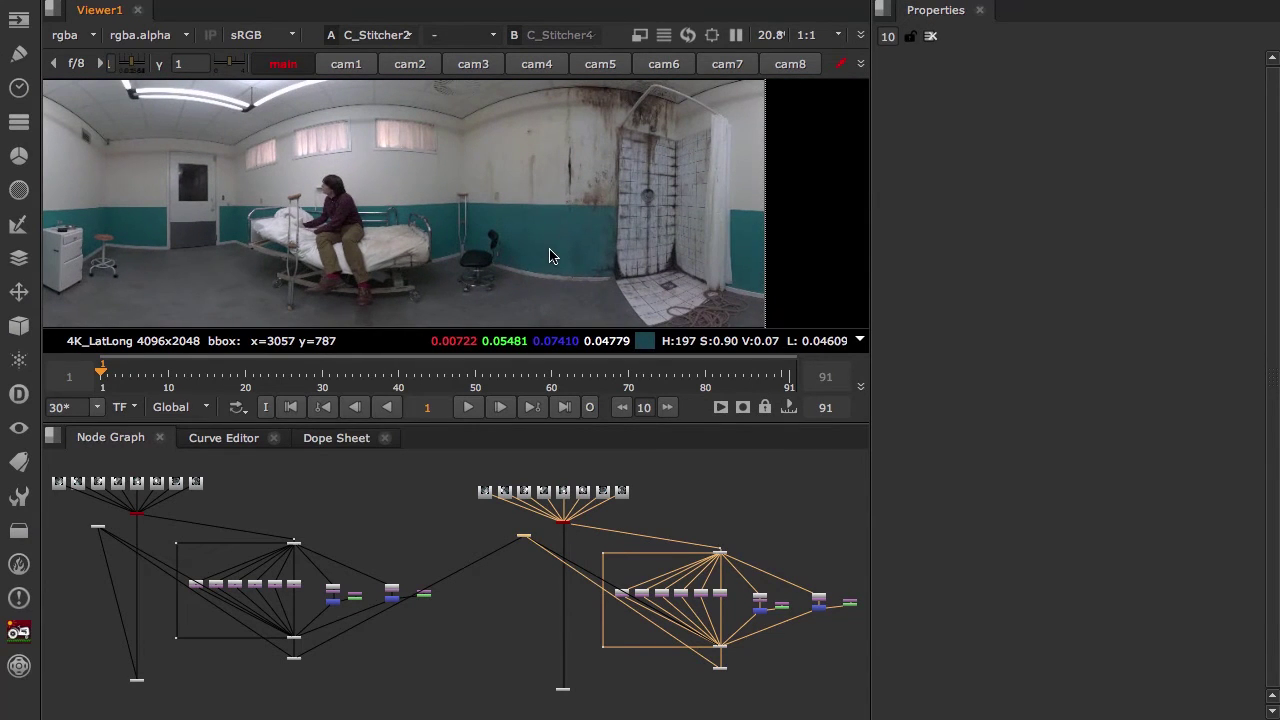
pyautogui.scroll(5, 660, 600)
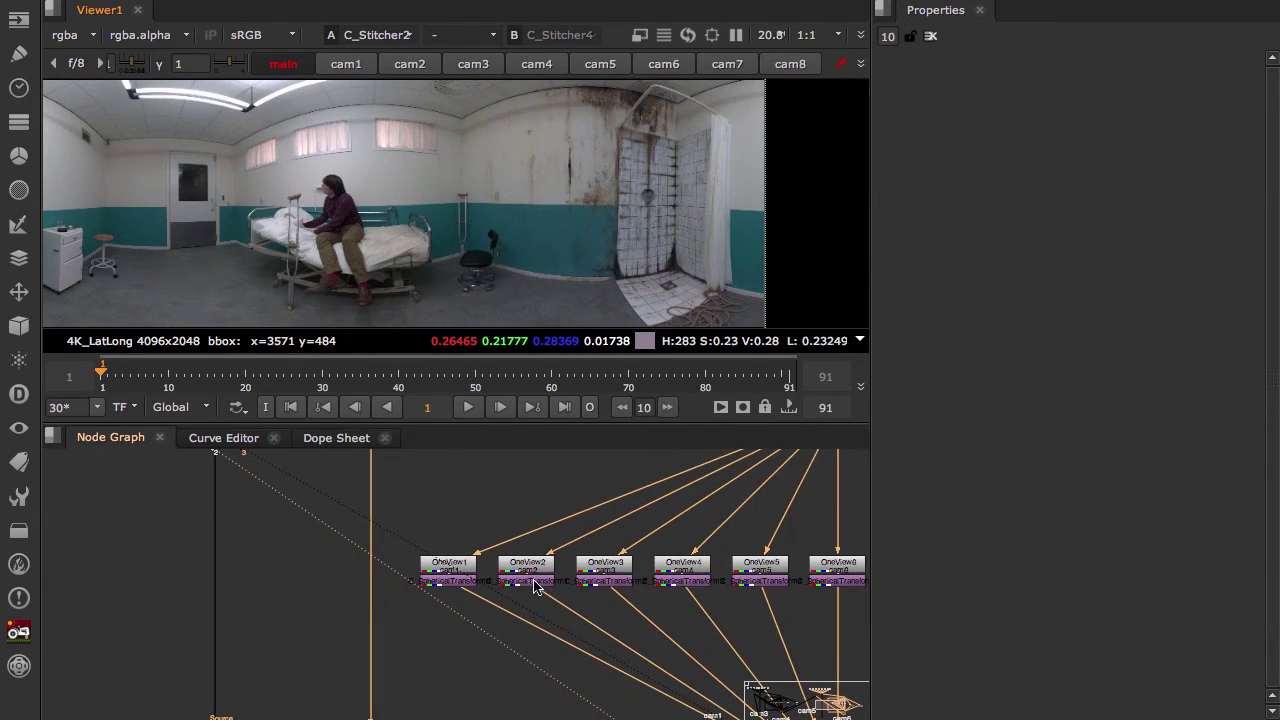
pyautogui.scroll(2, 476, 587)
pyautogui.click(447, 585)
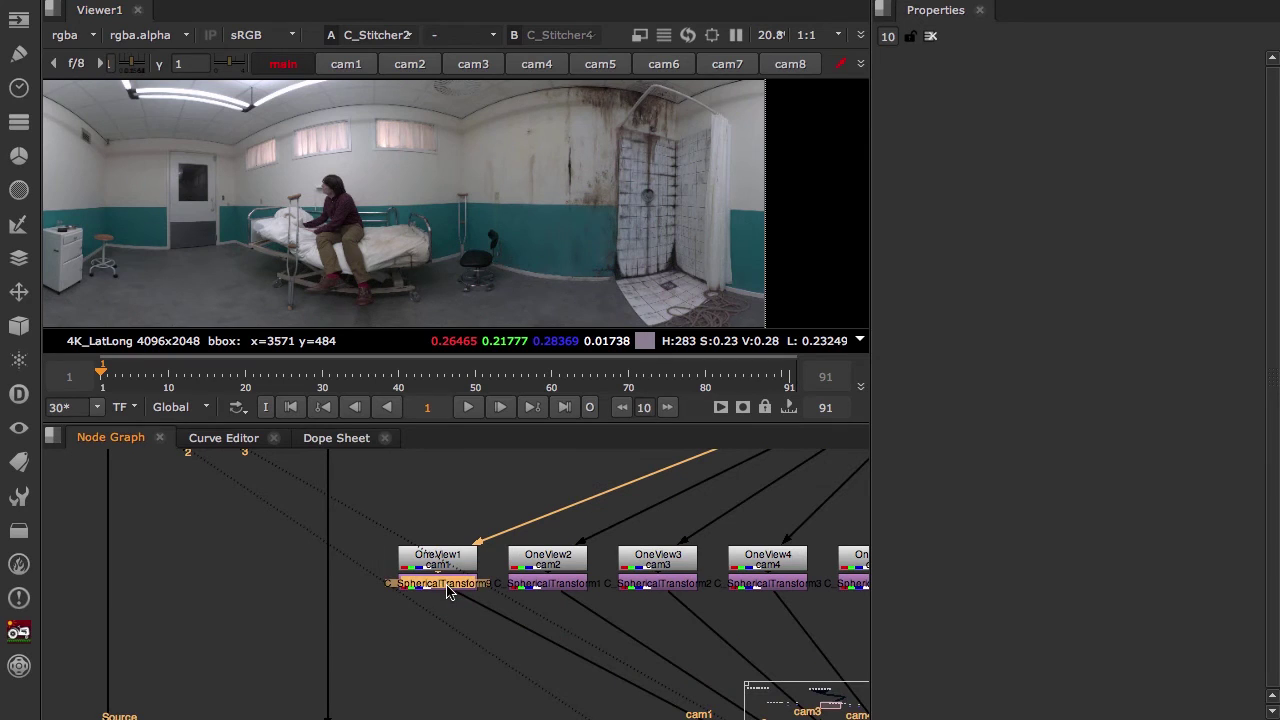
pyautogui.press('p')
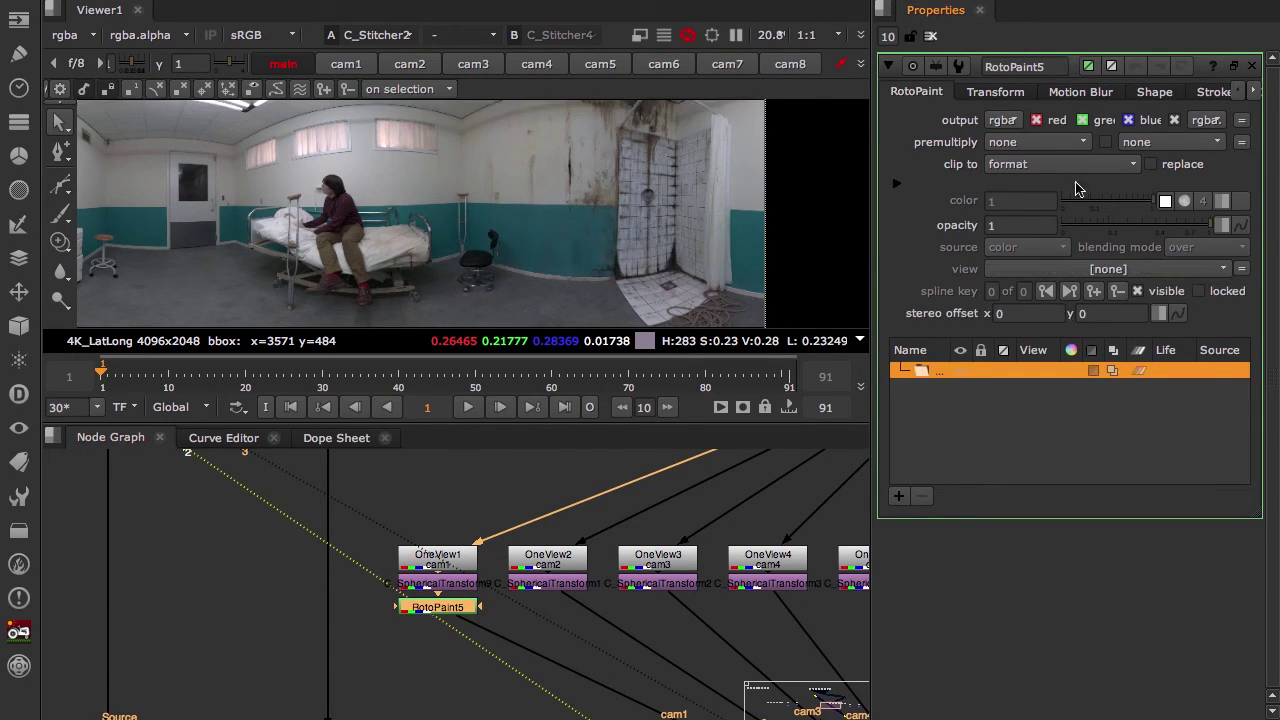
pyautogui.click(1036, 120)
pyautogui.click(1082, 120)
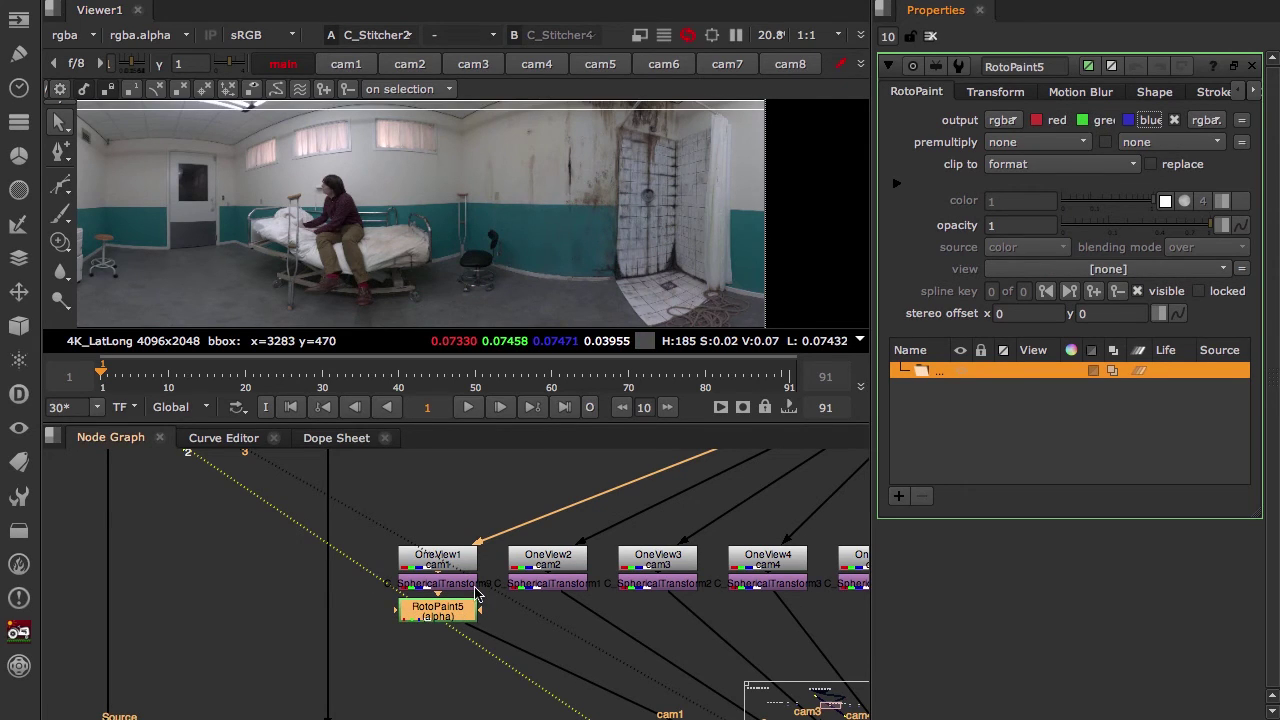
# View RotoPaint5 and draw a closed Bezier shape around the shower, following its curtain rail, curtain, tiled floor and outer tile edge.
pyautogui.press('1')
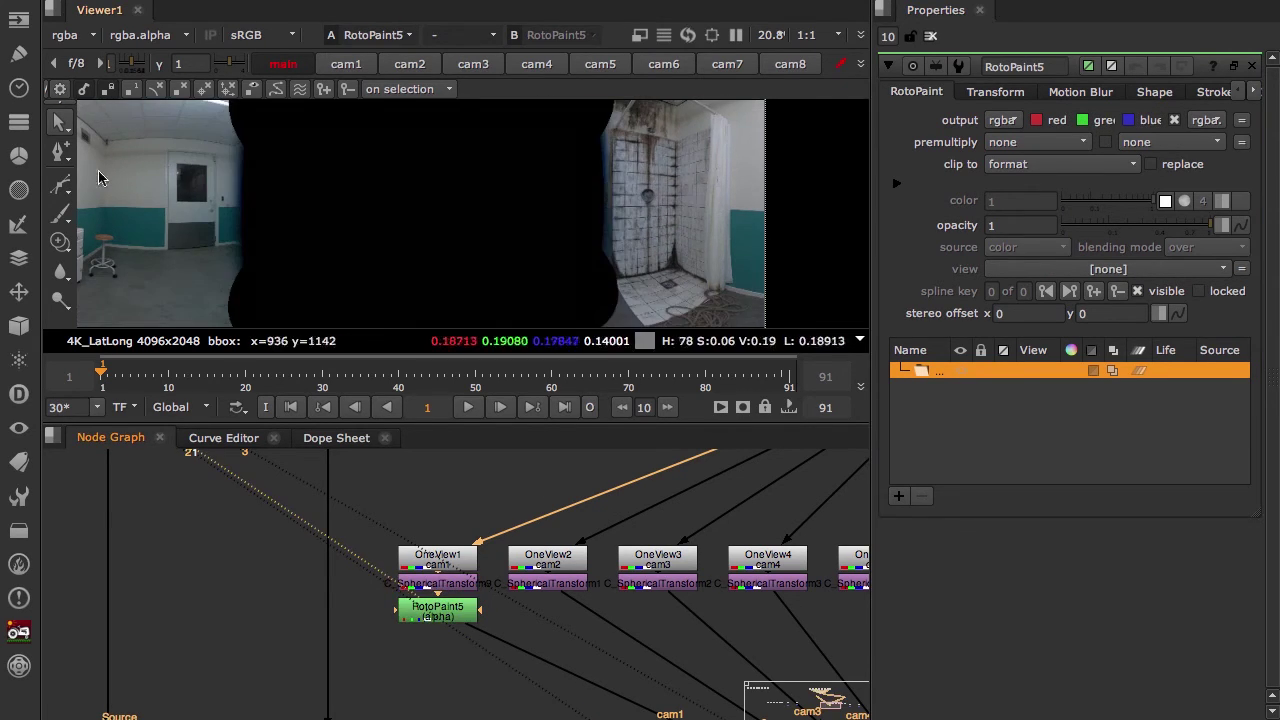
pyautogui.scroll(5, 432, 234)
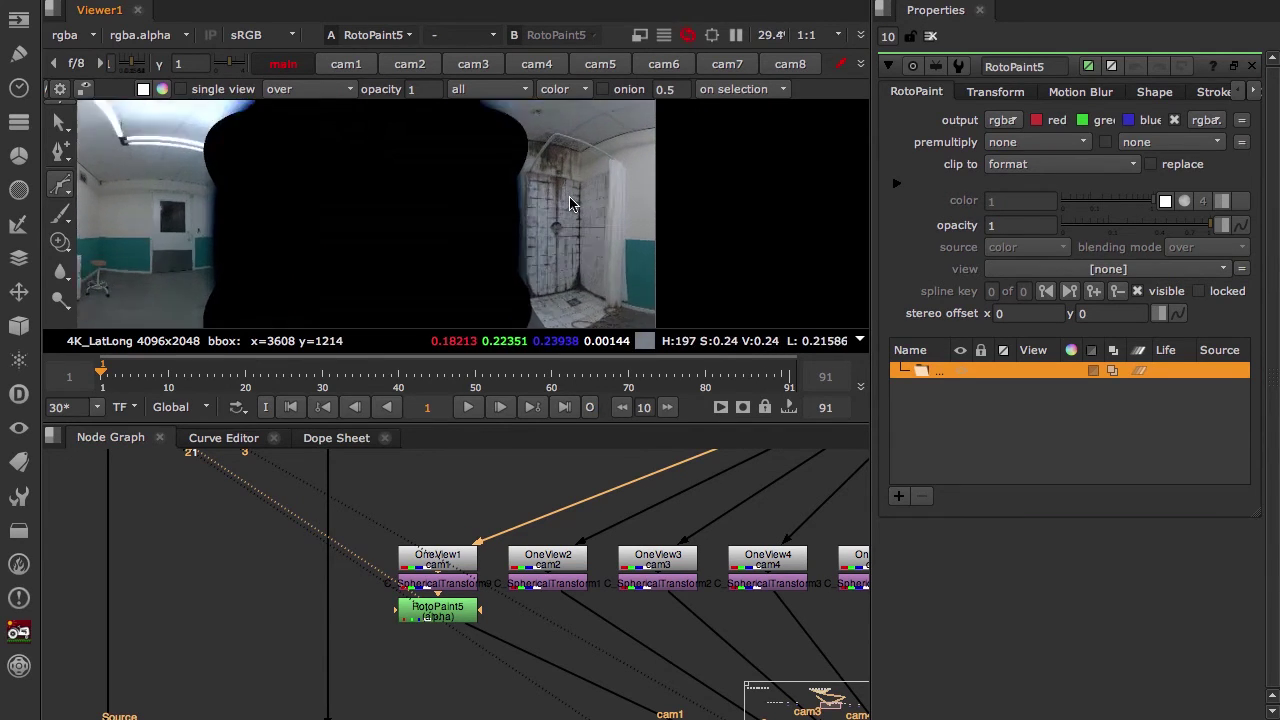
pyautogui.press('space')
pyautogui.scroll(4, 610, 377)
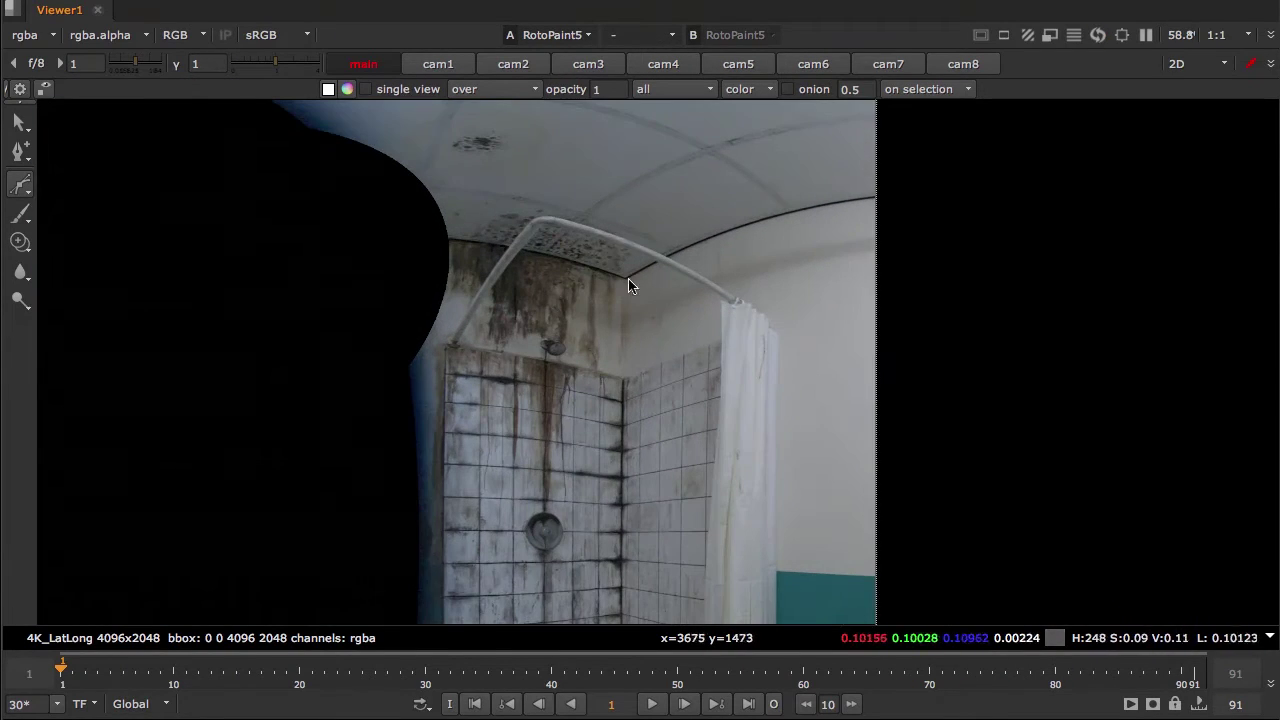
pyautogui.moveTo(537, 204); pyautogui.dragTo(575, 203)
pyautogui.moveTo(788, 329); pyautogui.dragTo(792, 341)
pyautogui.moveTo(801, 405); pyautogui.dragTo(786, 182, button='middle')
pyautogui.moveTo(778, 576); pyautogui.dragTo(762, 597)
pyautogui.moveTo(782, 510); pyautogui.dragTo(818, 300, button='middle')
pyautogui.moveTo(556, 478); pyautogui.dragTo(585, 488)
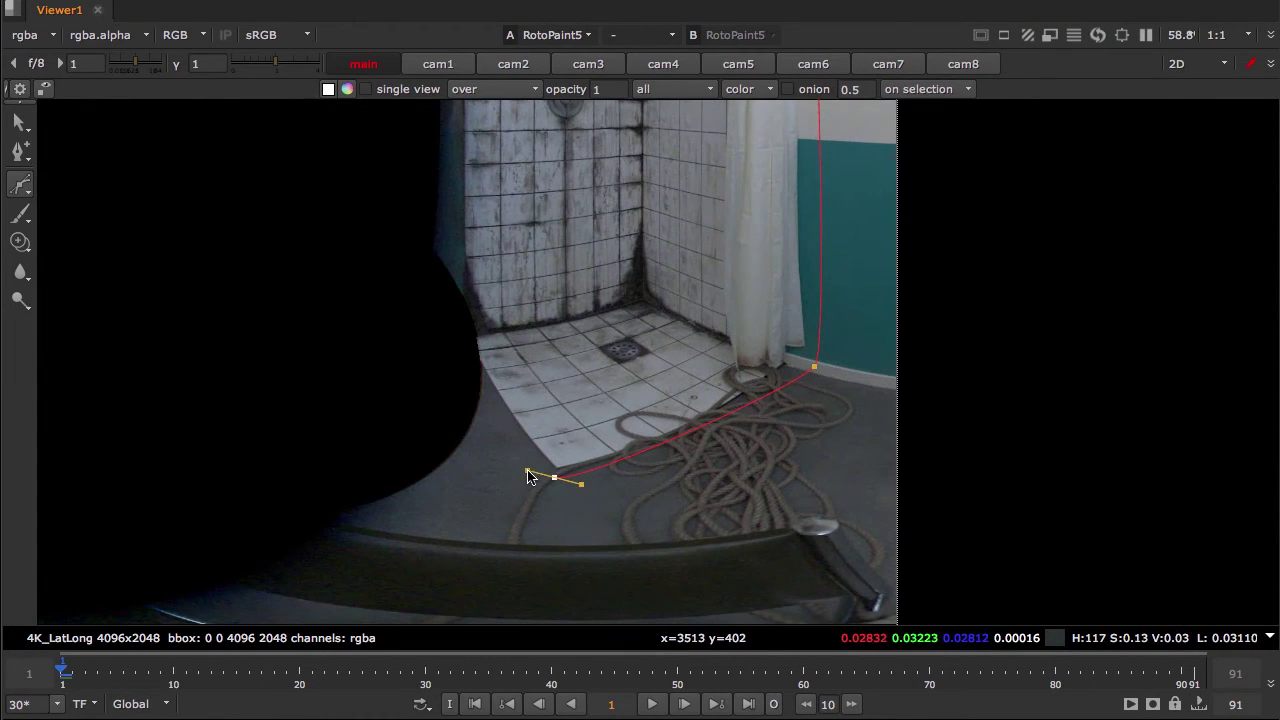
pyautogui.click(495, 372)
pyautogui.moveTo(491, 258); pyautogui.dragTo(491, 329, button='middle')
pyautogui.moveTo(486, 200)
pyautogui.mouseDown(button='middle')
pyautogui.moveTo(489, 271)
pyautogui.moveTo(520, 378)
pyautogui.mouseUp(button='middle')
pyautogui.click(479, 239)
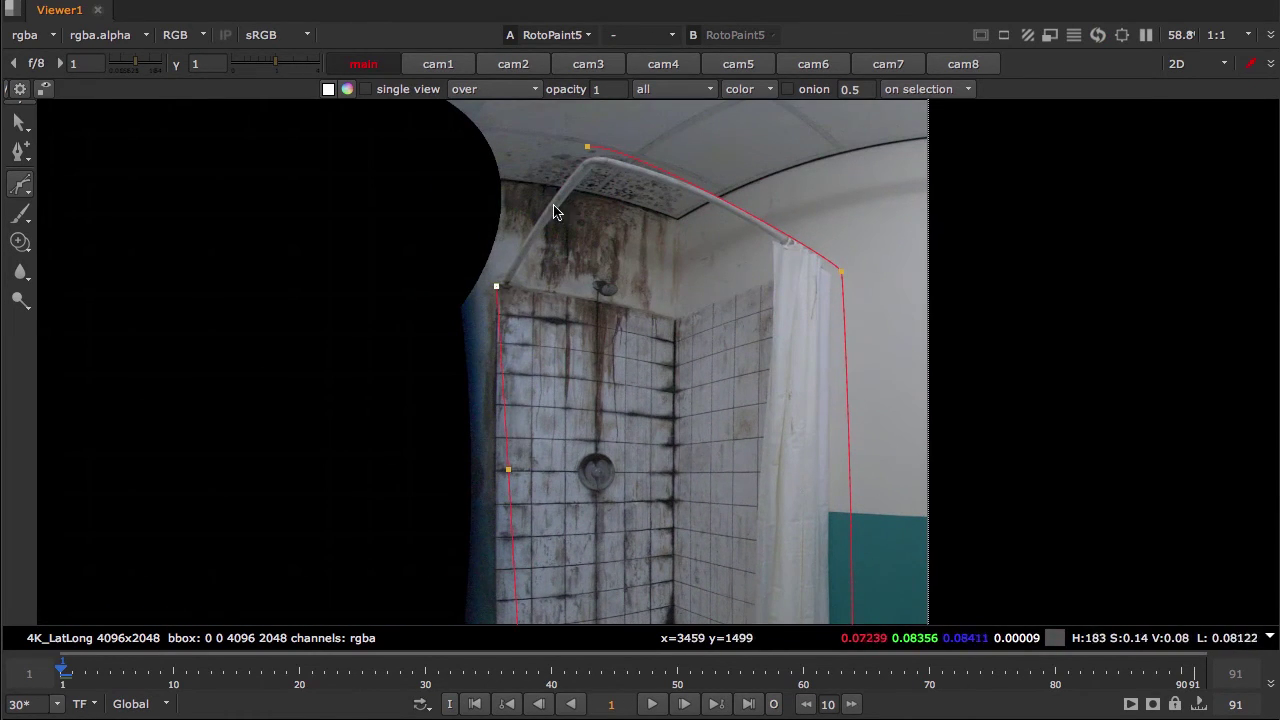
pyautogui.click(586, 149)
# Pull a narrow feather edge outward from the points all around the shower shape.
pyautogui.moveTo(647, 124); pyautogui.dragTo(467, 320)
pyautogui.click(521, 326)
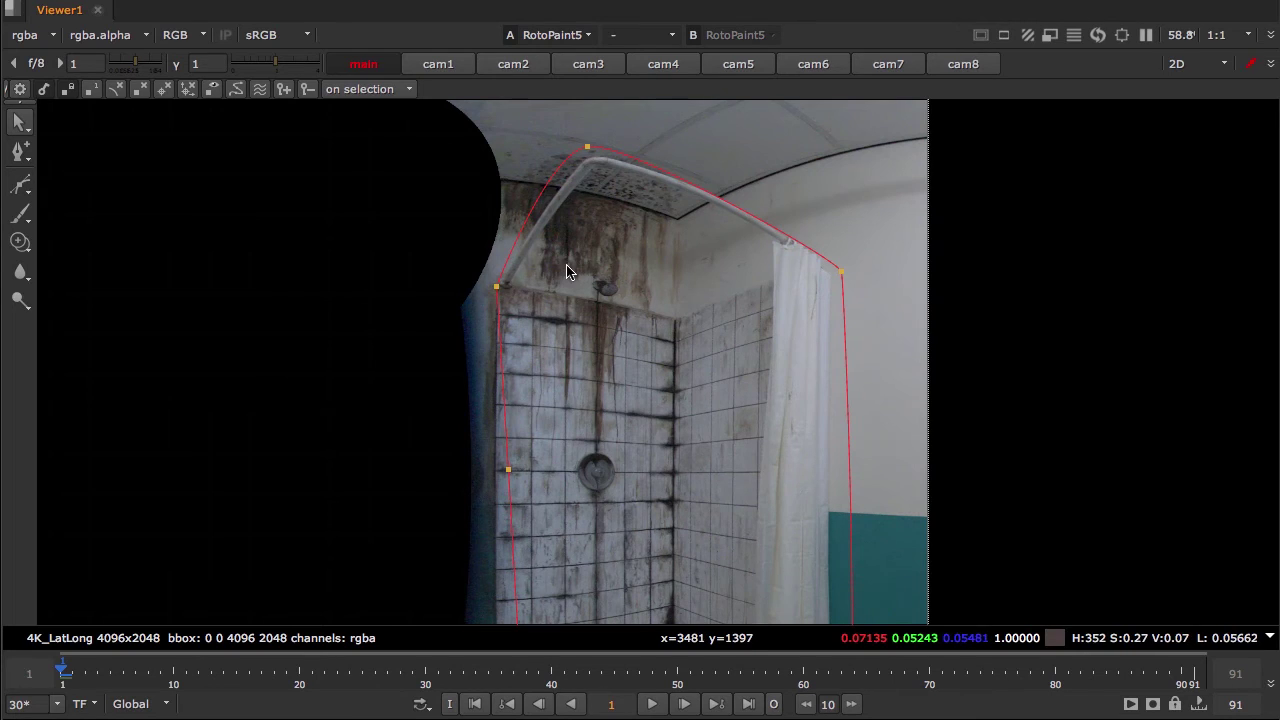
pyautogui.moveTo(442, 118); pyautogui.dragTo(678, 353)
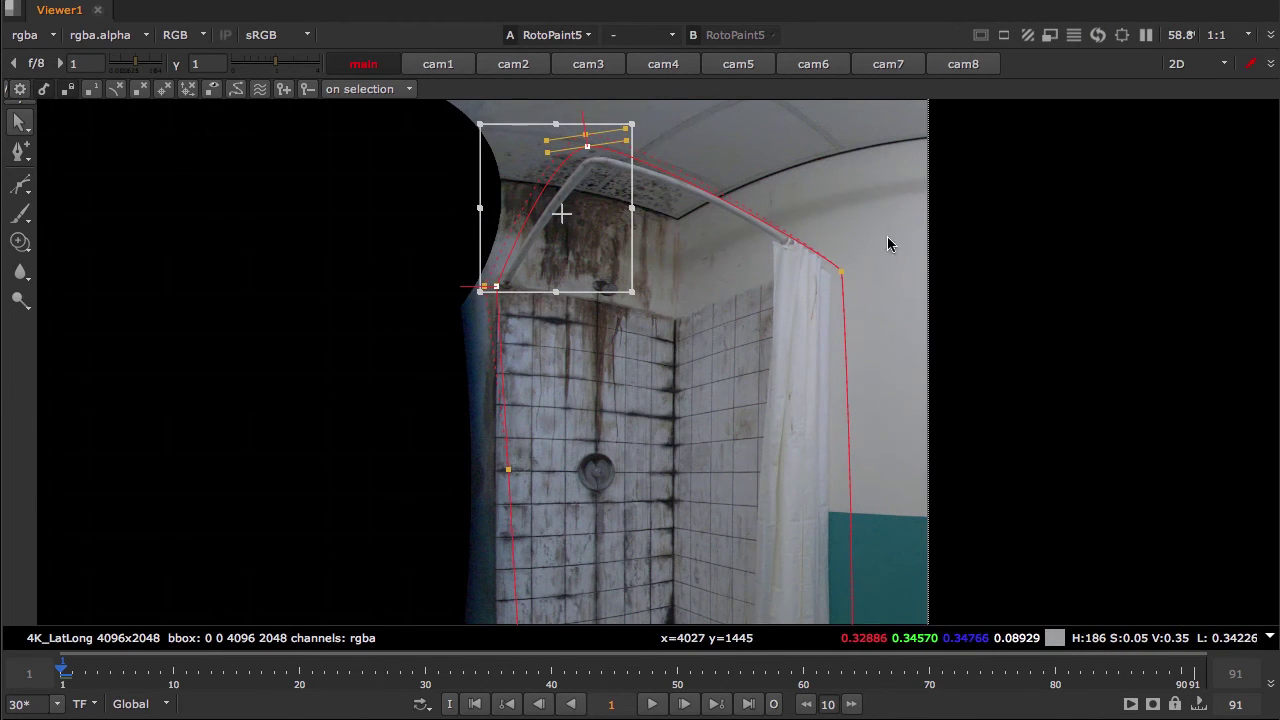
pyautogui.click(841, 270)
pyautogui.moveTo(720, 436); pyautogui.dragTo(791, 263, button='middle')
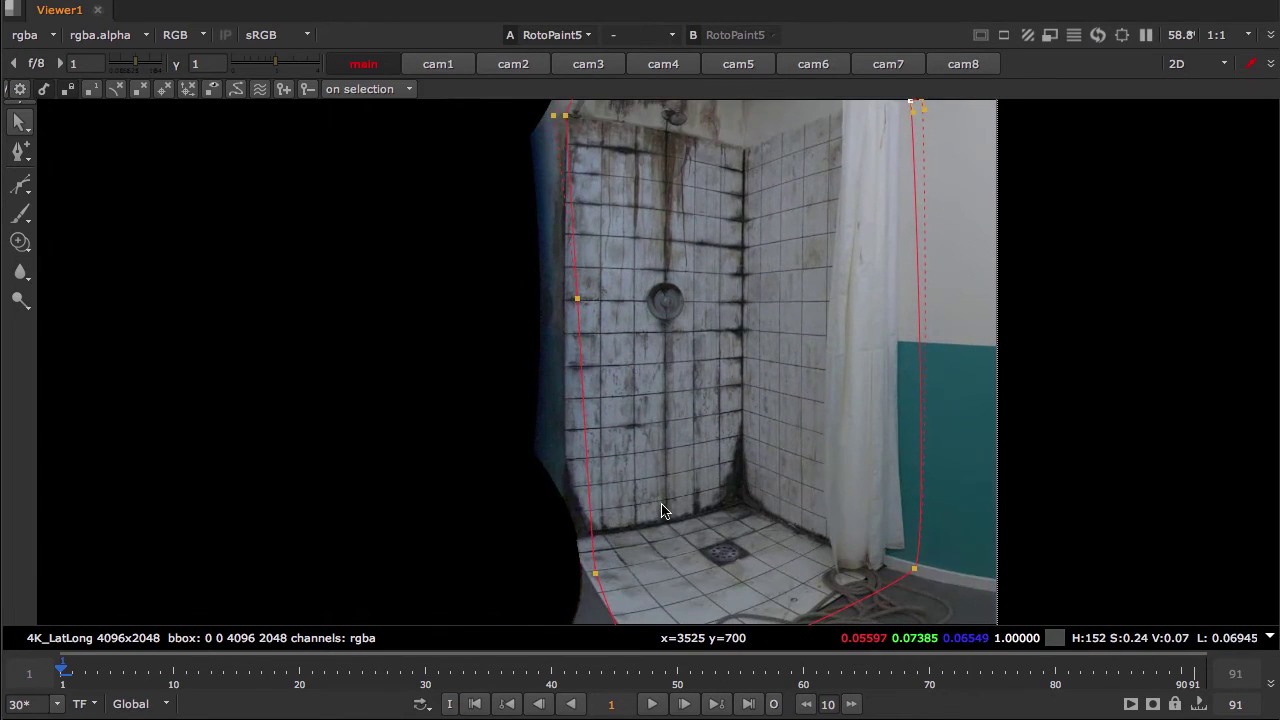
pyautogui.moveTo(633, 523); pyautogui.dragTo(666, 414, button='middle')
pyautogui.moveTo(667, 414); pyautogui.dragTo(595, 501)
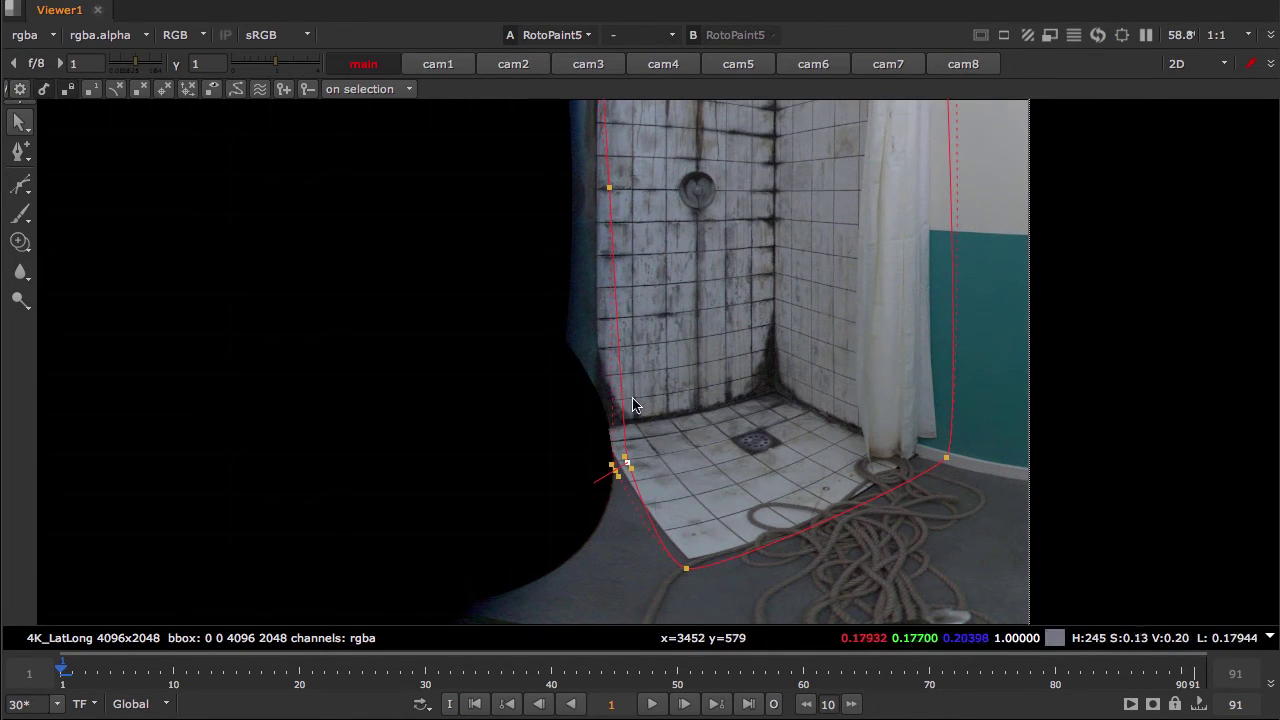
pyautogui.moveTo(636, 150); pyautogui.dragTo(571, 250)
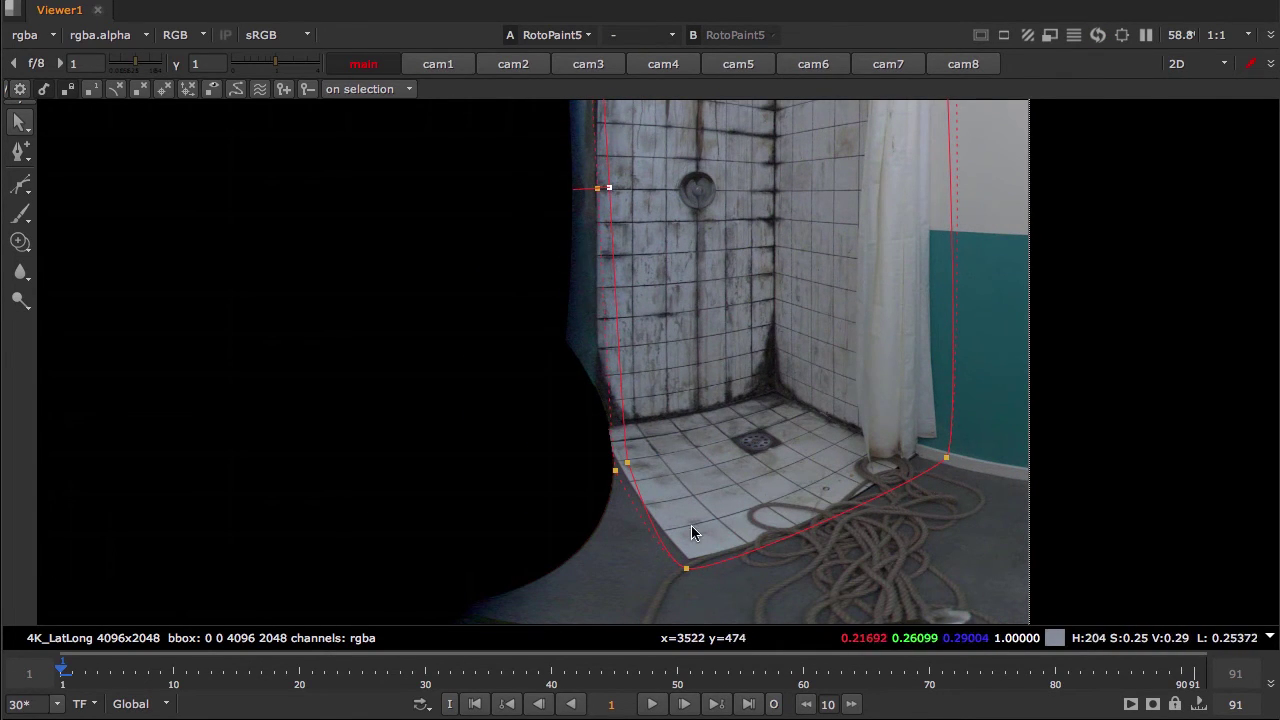
pyautogui.click(686, 568)
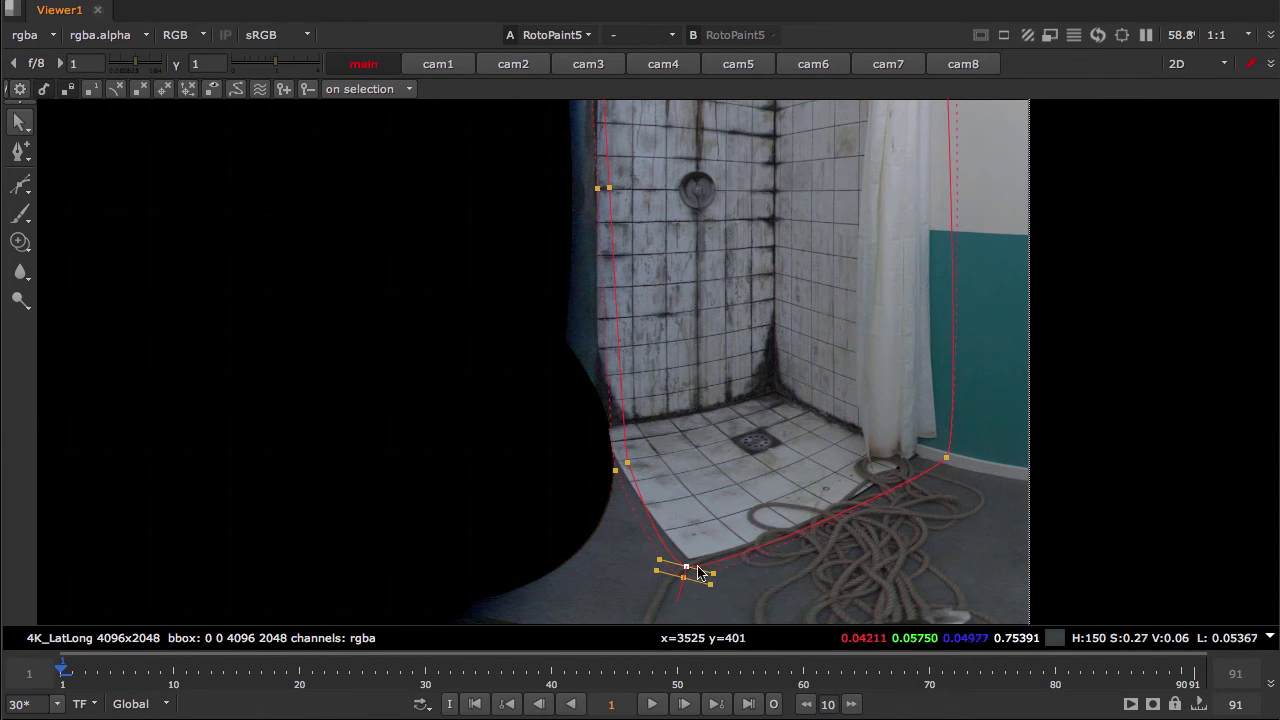
pyautogui.click(948, 460)
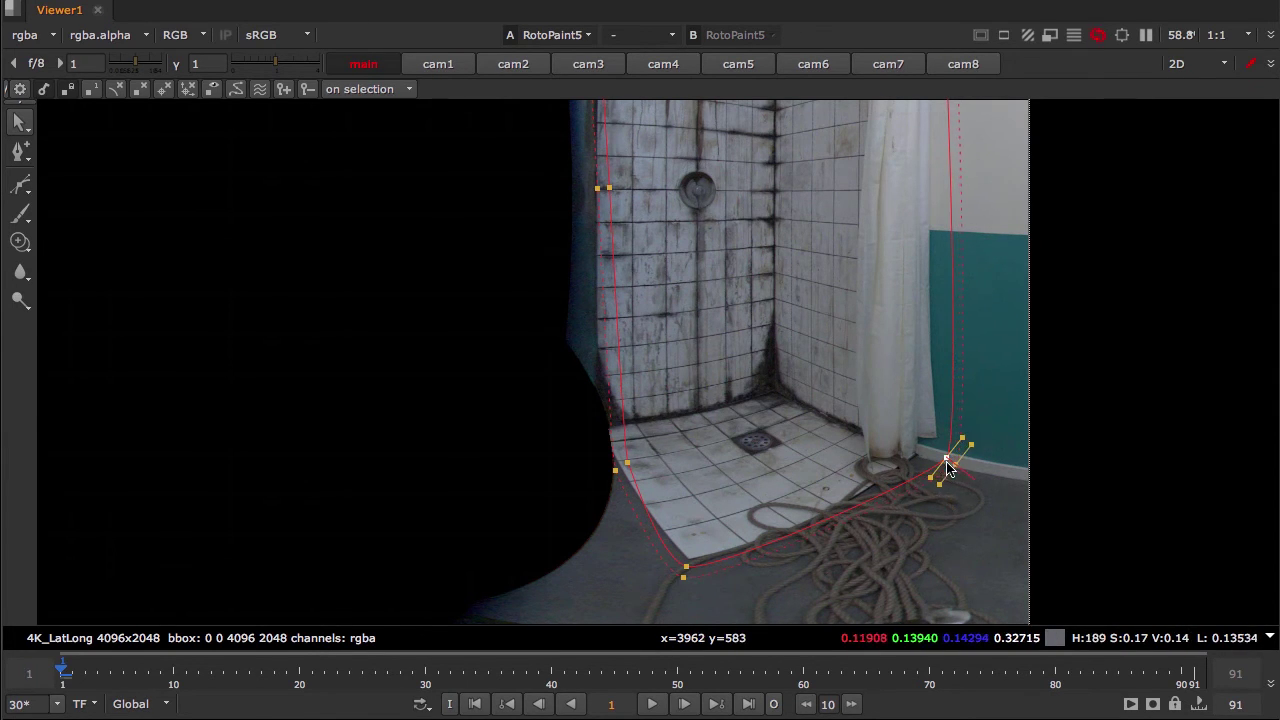
# Add a RotoPaint node after cam4's C_SphericalTransform, restrict its output to the alpha channel, and close RotoPaint5's properties.
pyautogui.scroll(-3, 808, 297)
pyautogui.press('space')
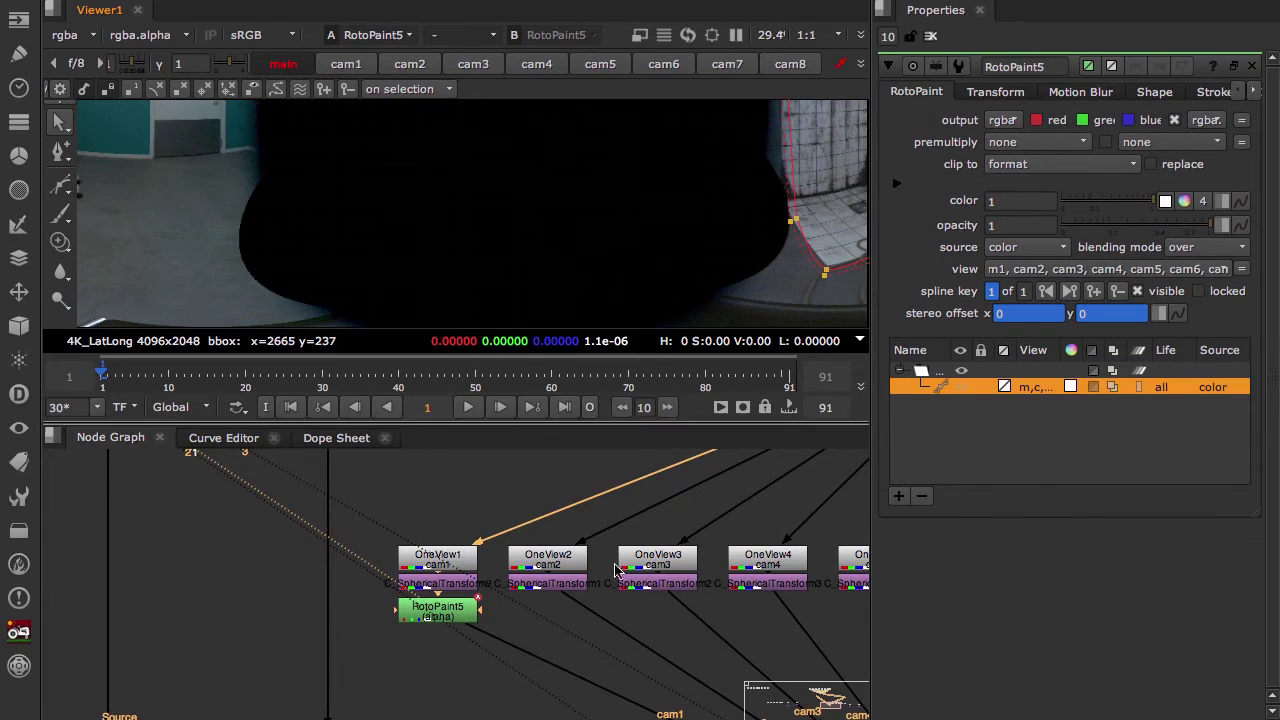
pyautogui.moveTo(761, 589); pyautogui.dragTo(594, 583, button='middle')
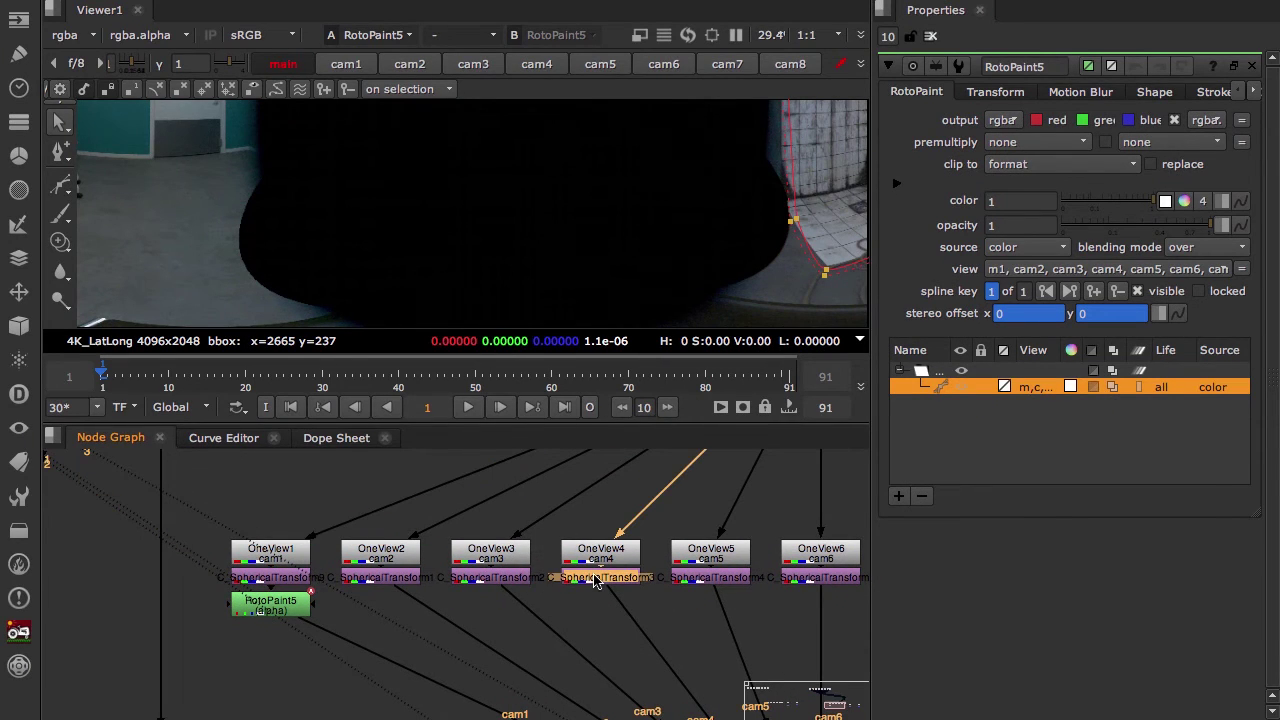
pyautogui.press('p')
pyautogui.click(1036, 120)
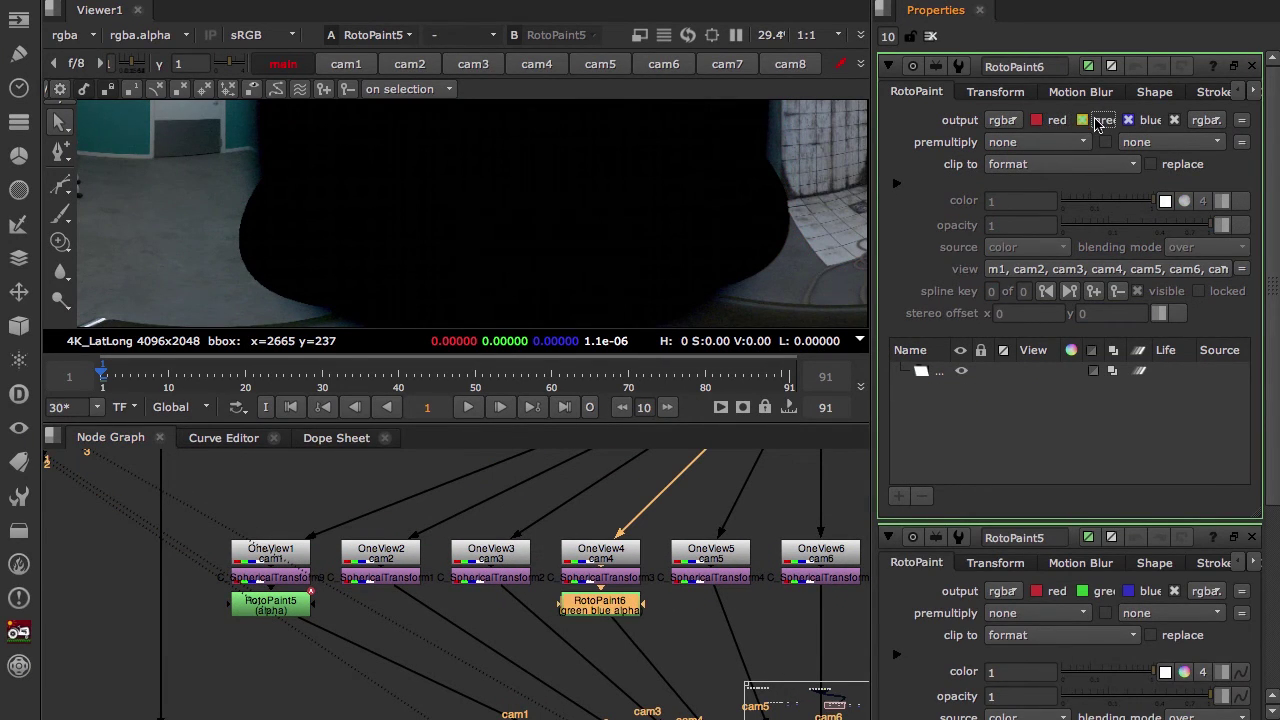
pyautogui.click(1128, 120)
pyautogui.click(1249, 535)
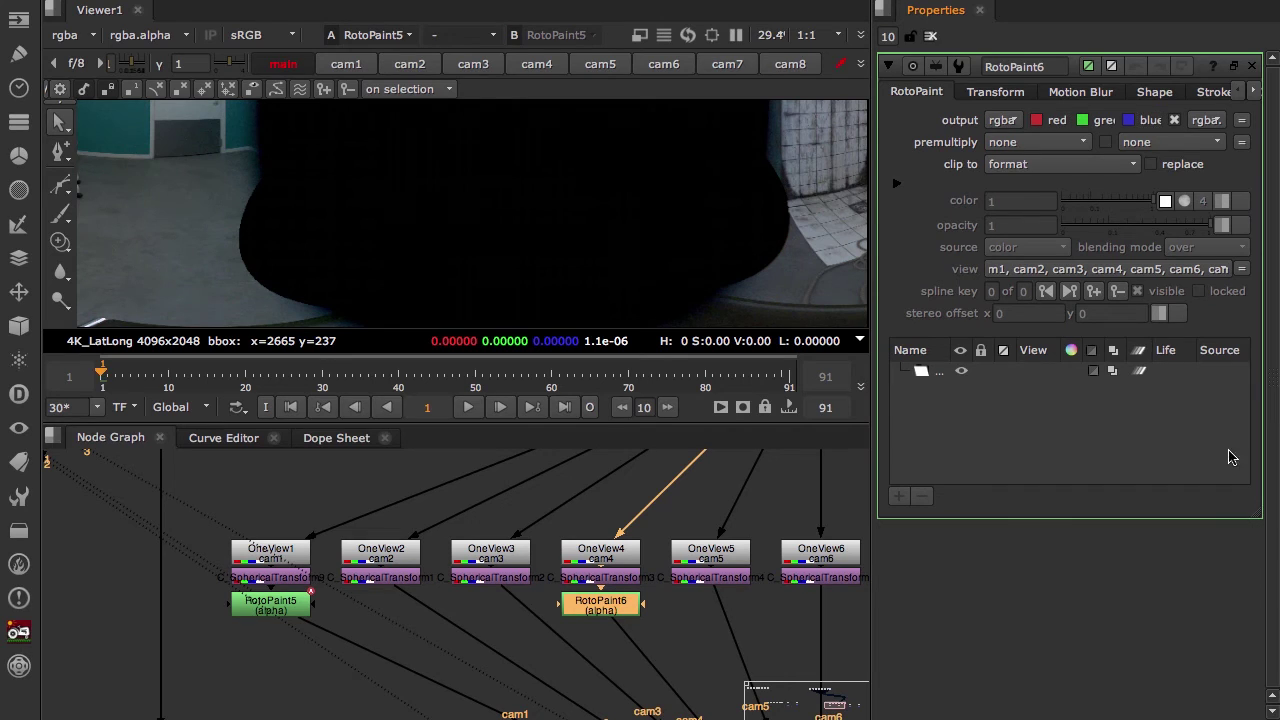
# View RotoPaint6 and start a Bezier shape across the ceiling above the stained wall and down through the shower tiles.
pyautogui.click(605, 608)
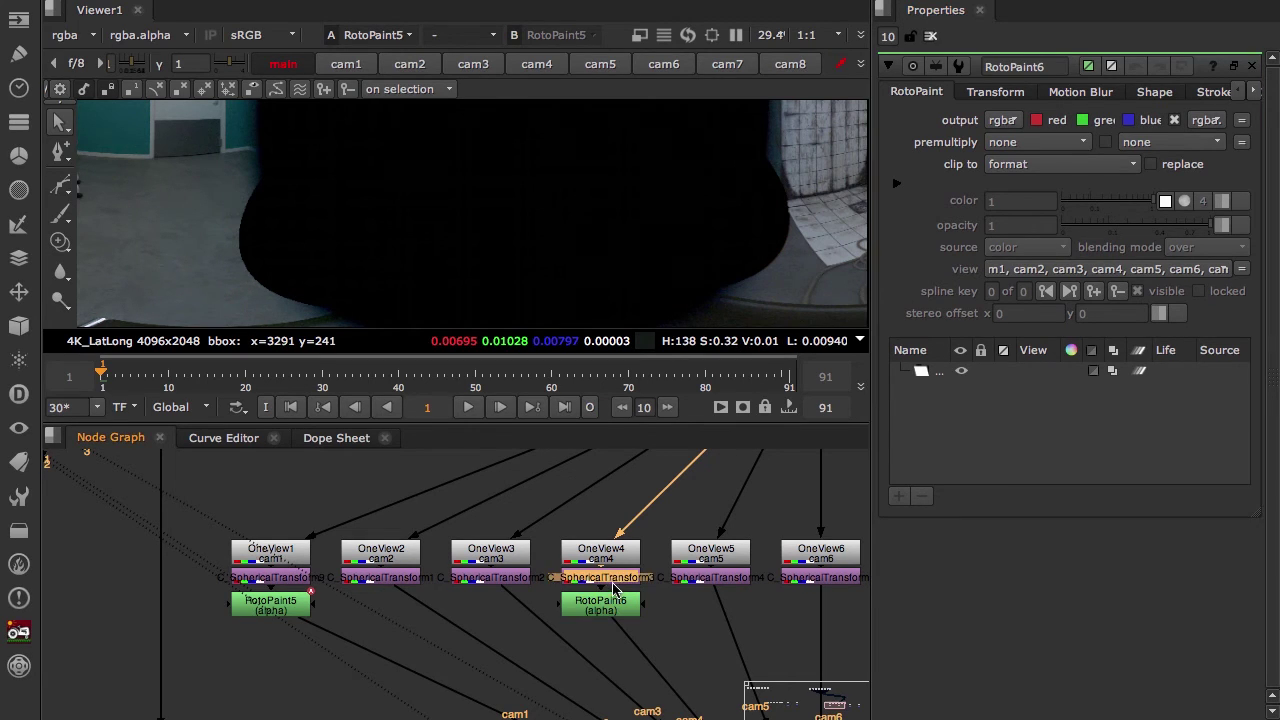
pyautogui.press('1')
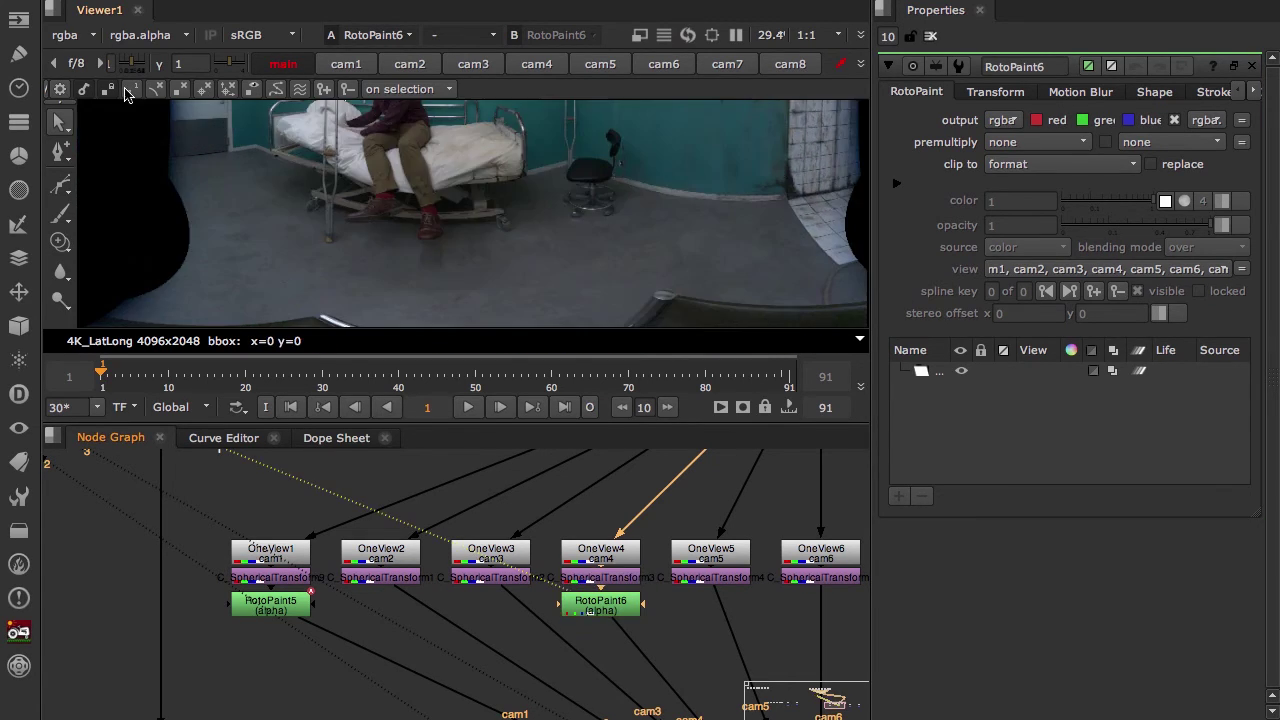
pyautogui.click(60, 184)
pyautogui.press('space')
pyautogui.moveTo(790, 342); pyautogui.dragTo(694, 295, button='middle')
pyautogui.scroll(2, 694, 295)
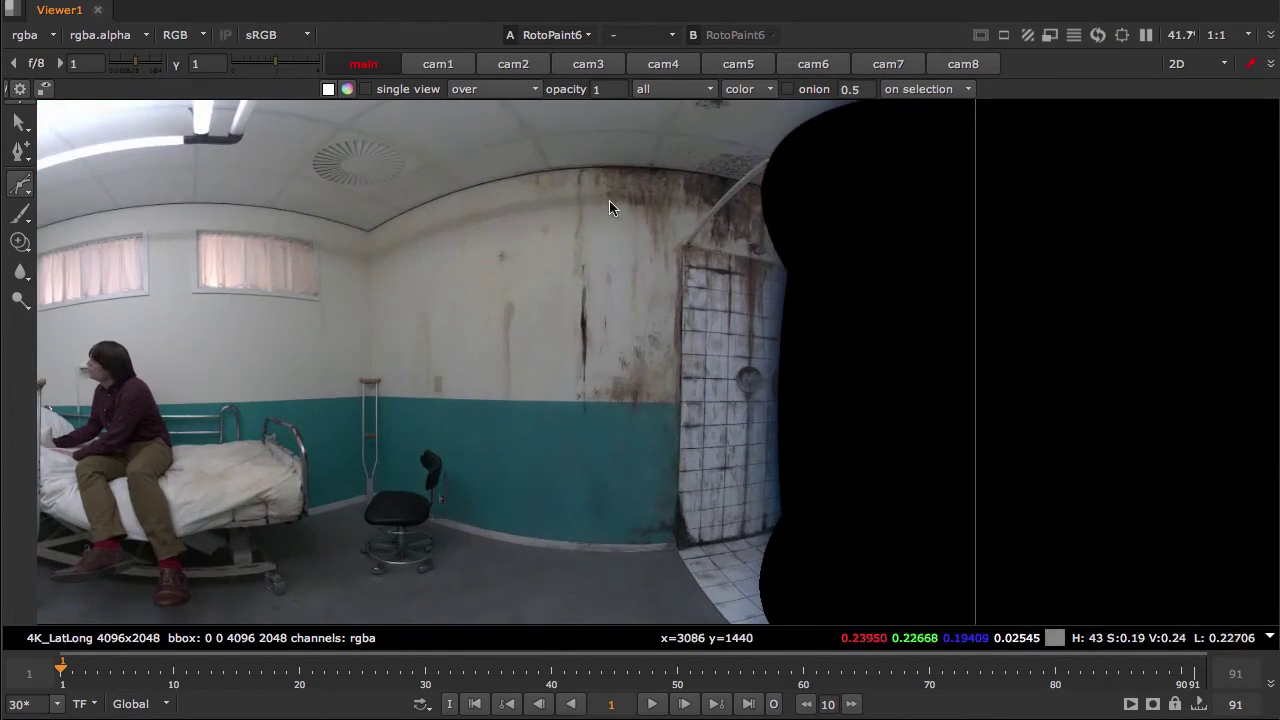
pyautogui.moveTo(608, 201); pyautogui.dragTo(600, 217, button='middle')
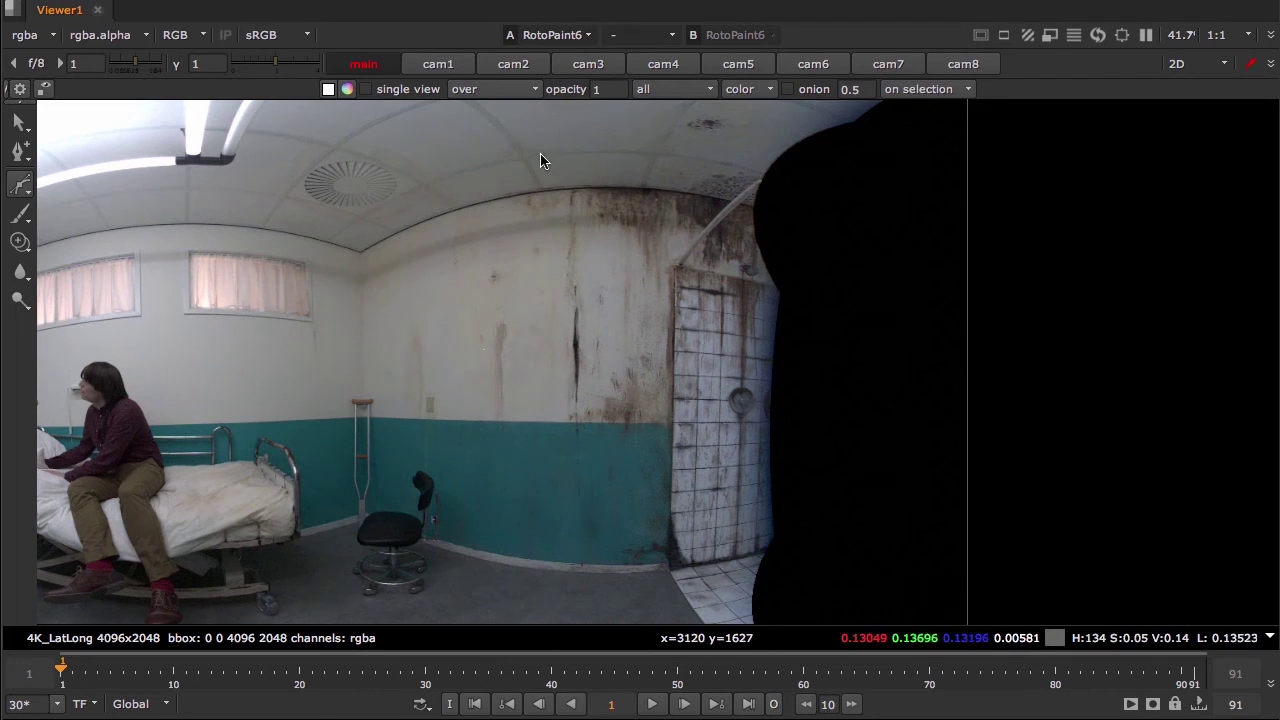
pyautogui.moveTo(526, 157); pyautogui.dragTo(558, 157)
pyautogui.click(686, 157)
pyautogui.click(742, 170)
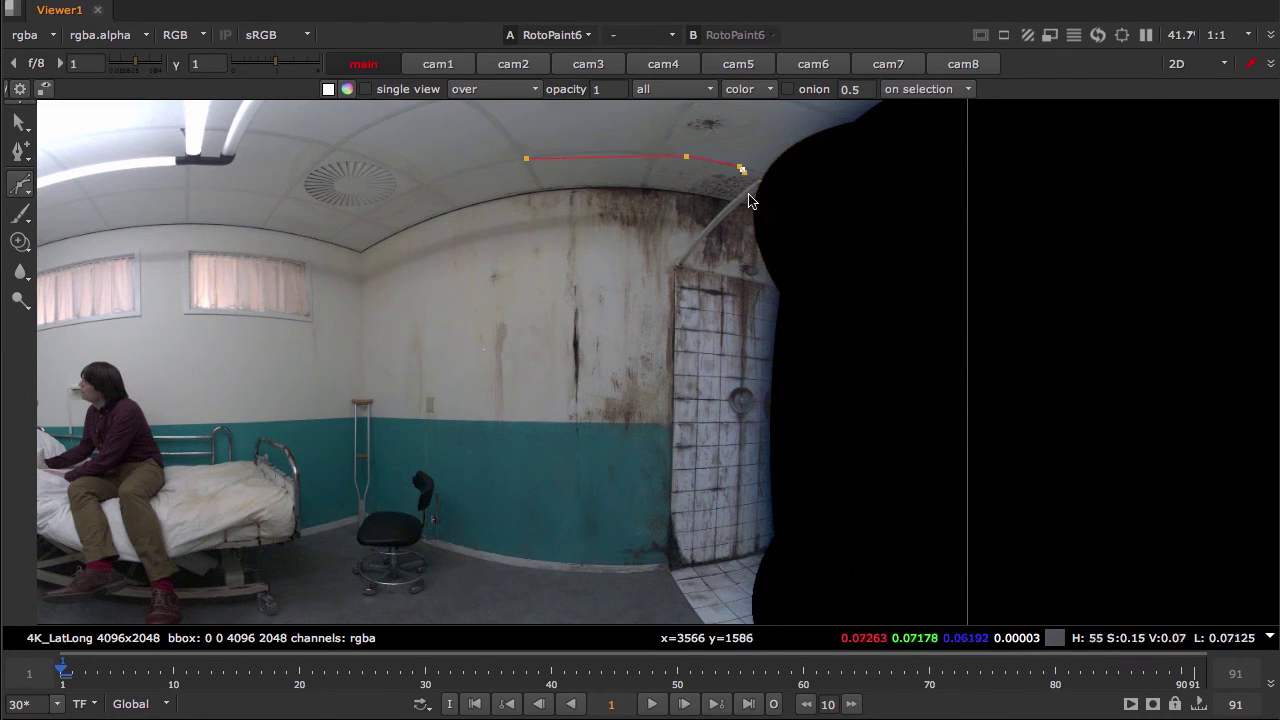
pyautogui.click(747, 271)
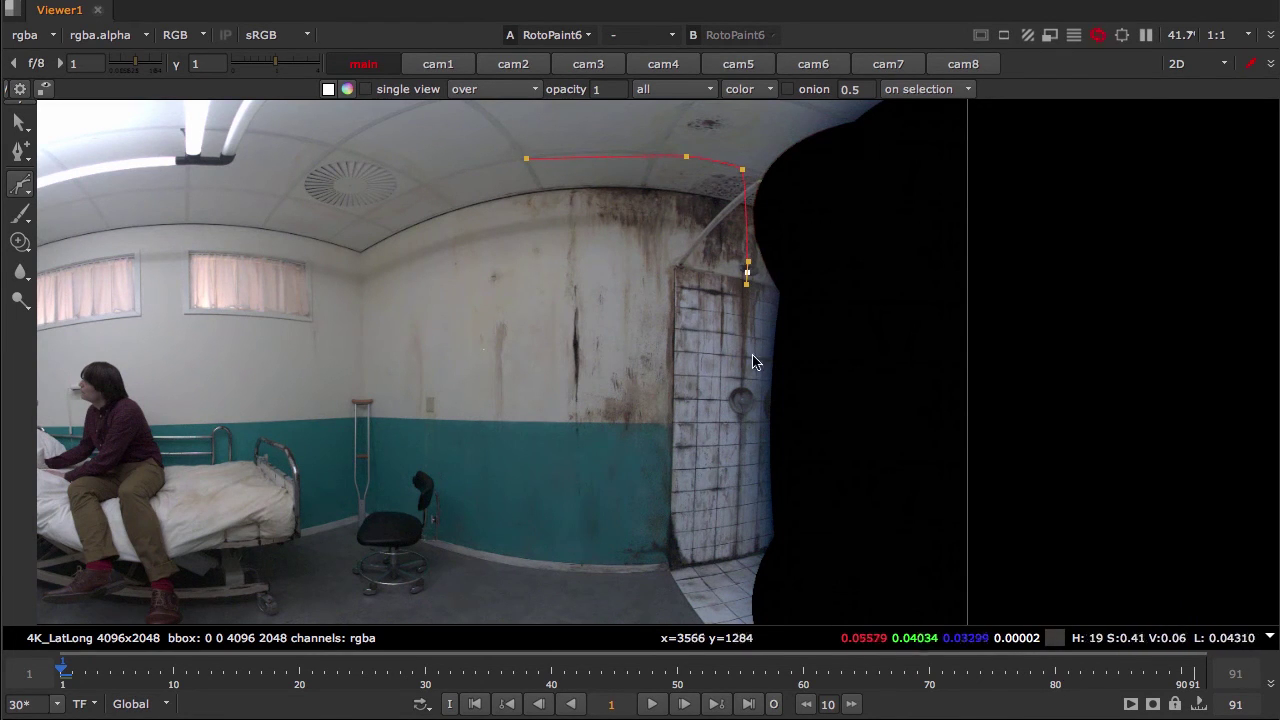
pyautogui.click(746, 383)
pyautogui.click(752, 412)
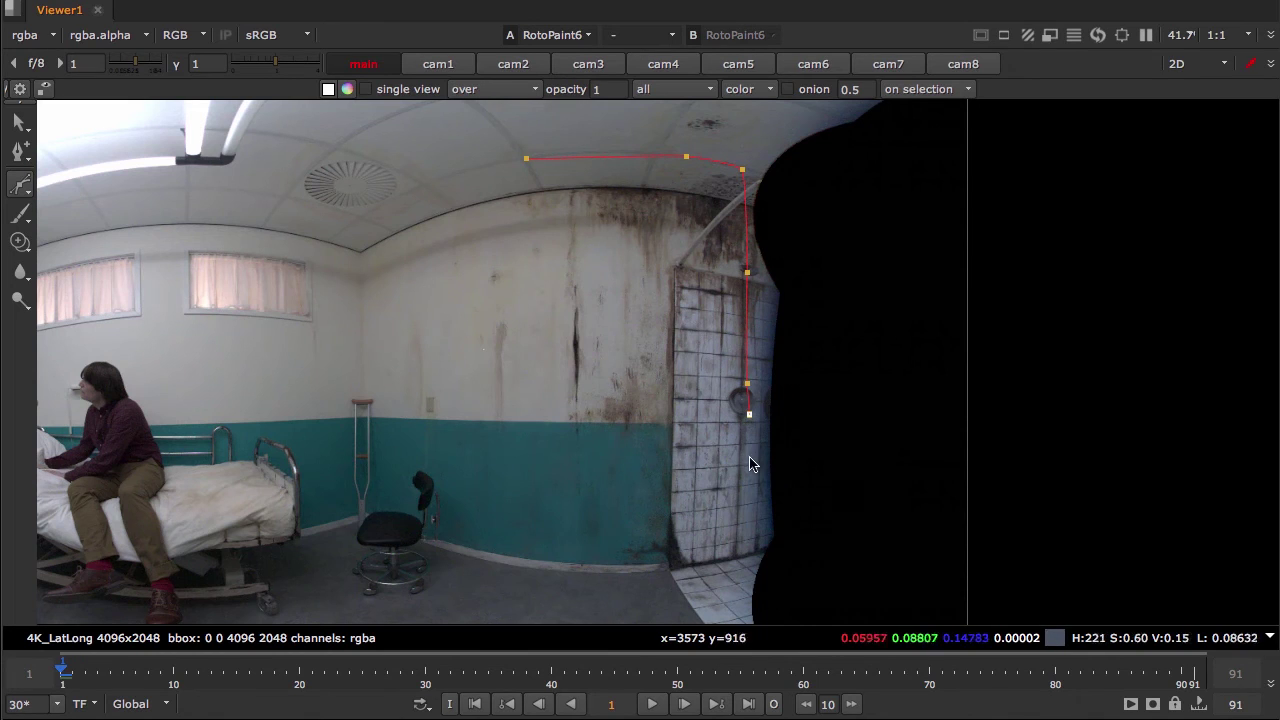
# Continue the Bezier to the shower floor's outer corner, across the floor and up the wall beside the chair, closing it.
pyautogui.moveTo(743, 490); pyautogui.dragTo(742, 374, button='middle')
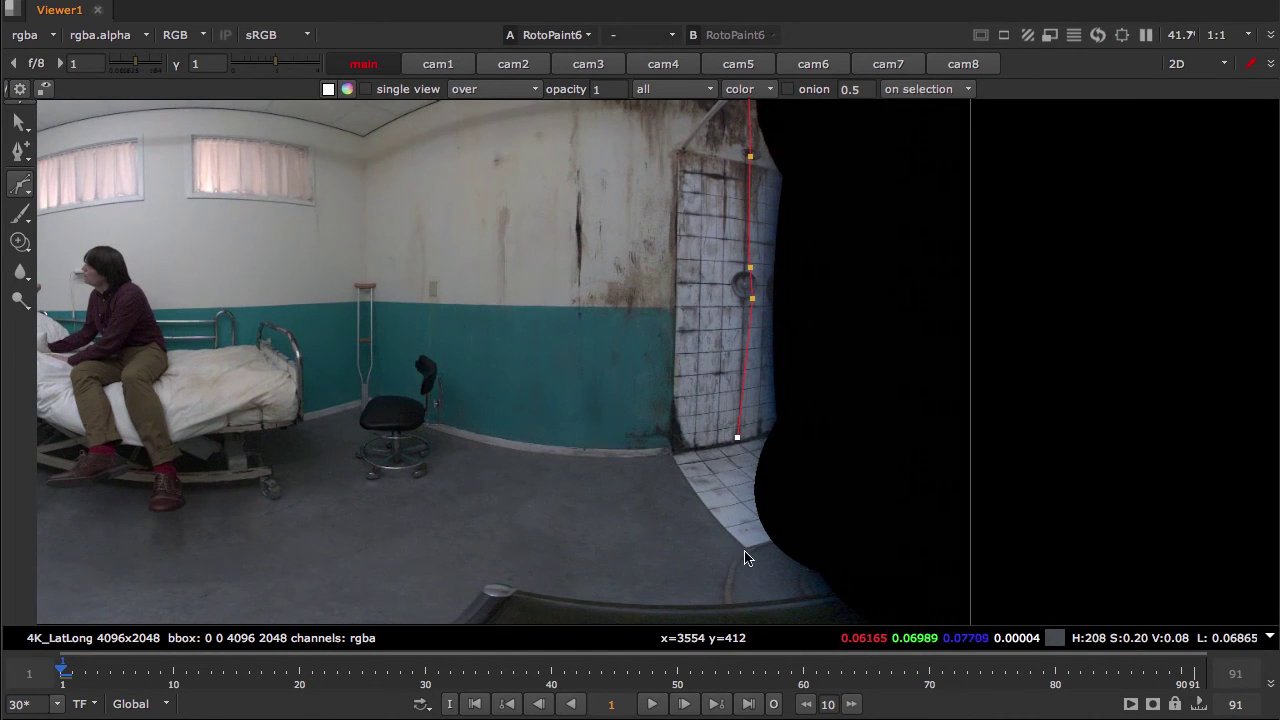
pyautogui.click(747, 550)
pyautogui.moveTo(468, 535); pyautogui.dragTo(466, 508)
pyautogui.moveTo(462, 421); pyautogui.dragTo(460, 390)
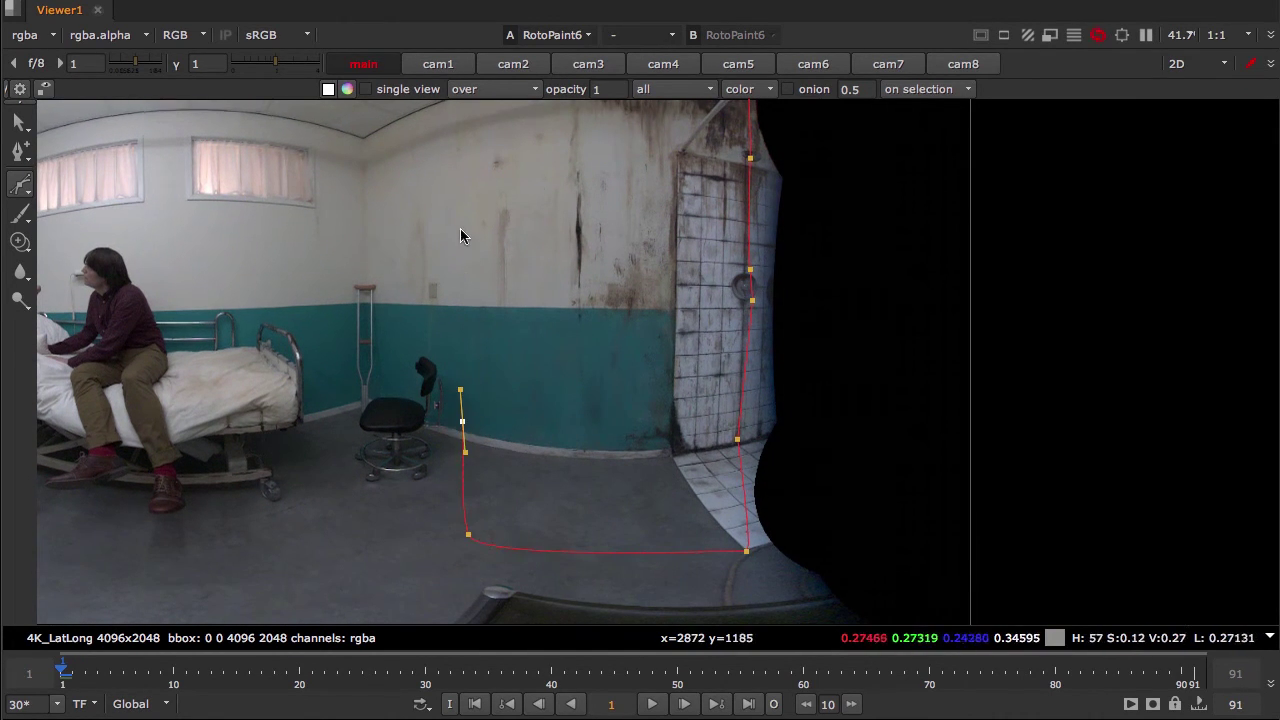
pyautogui.moveTo(457, 152); pyautogui.dragTo(450, 342, button='middle')
pyautogui.moveTo(450, 338); pyautogui.dragTo(449, 314)
pyautogui.click(529, 234)
pyautogui.moveTo(585, 228); pyautogui.dragTo(618, 121, button='middle')
pyautogui.scroll(-5, 805, 254)
pyautogui.moveTo(836, 189); pyautogui.dragTo(620, 439)
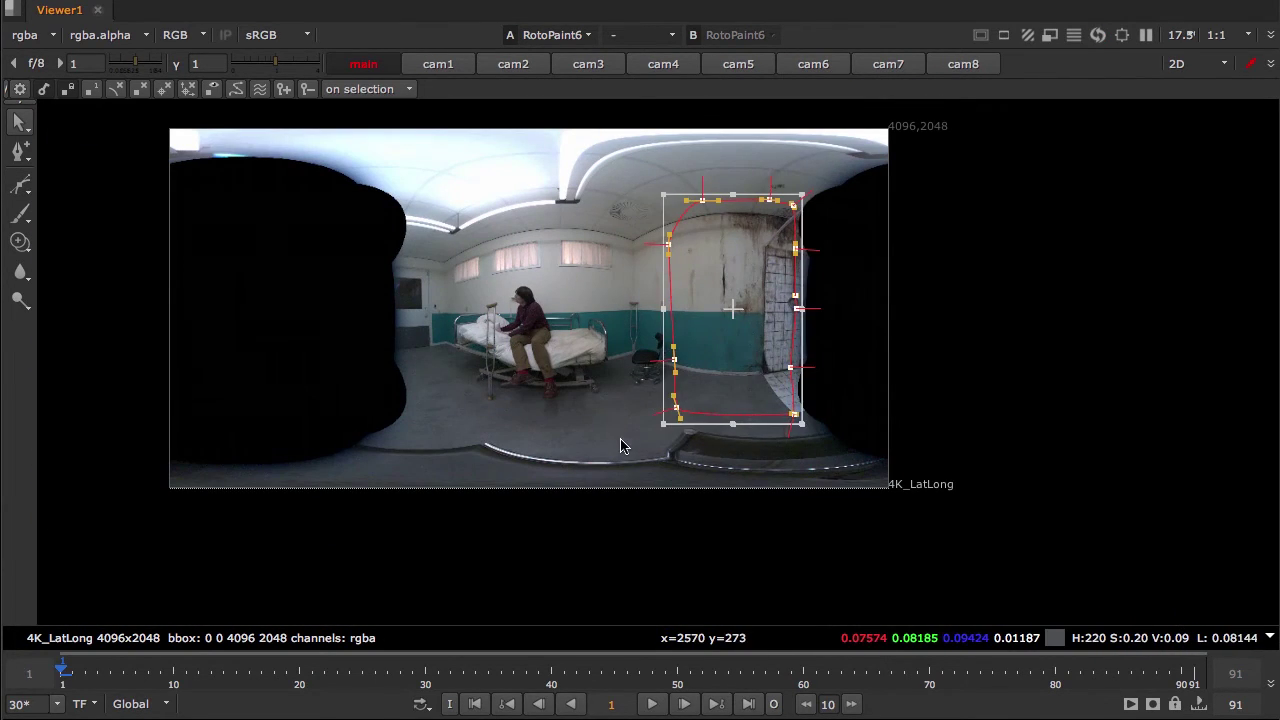
pyautogui.click(786, 443)
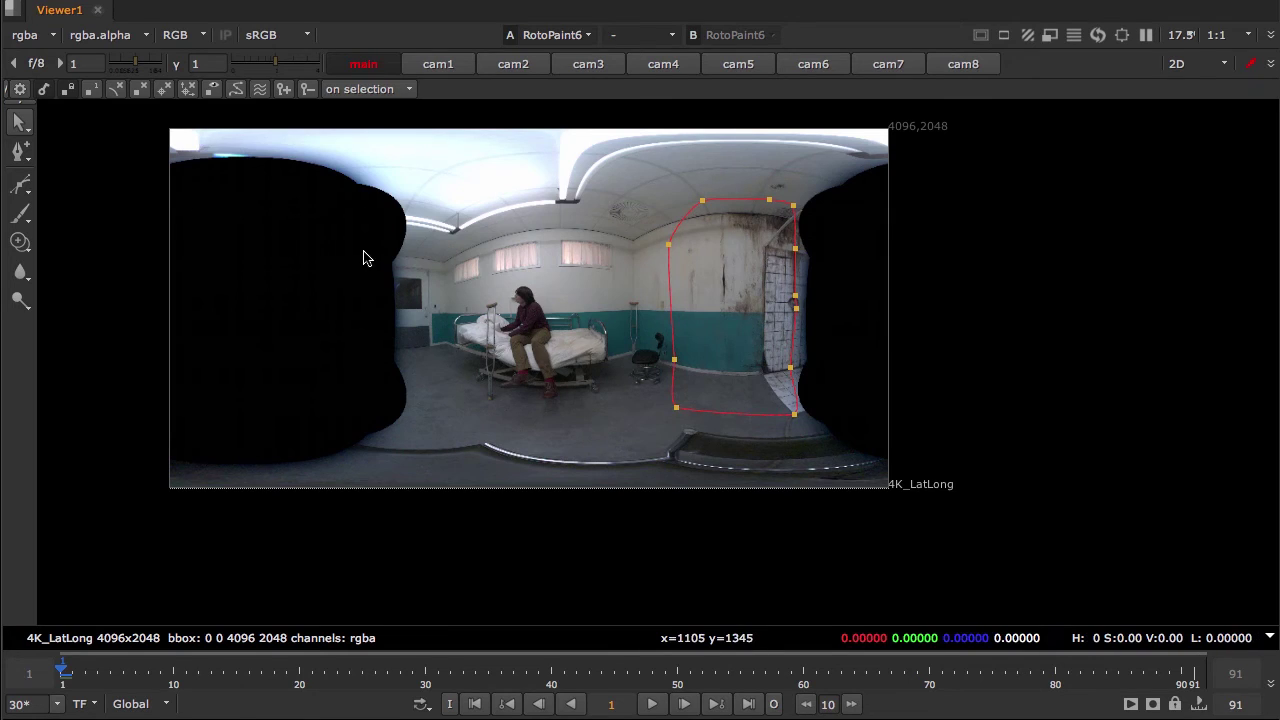
# Check the cam4 shape in the alpha channel, return to the colour view, and close all open node properties.
pyautogui.press('a')
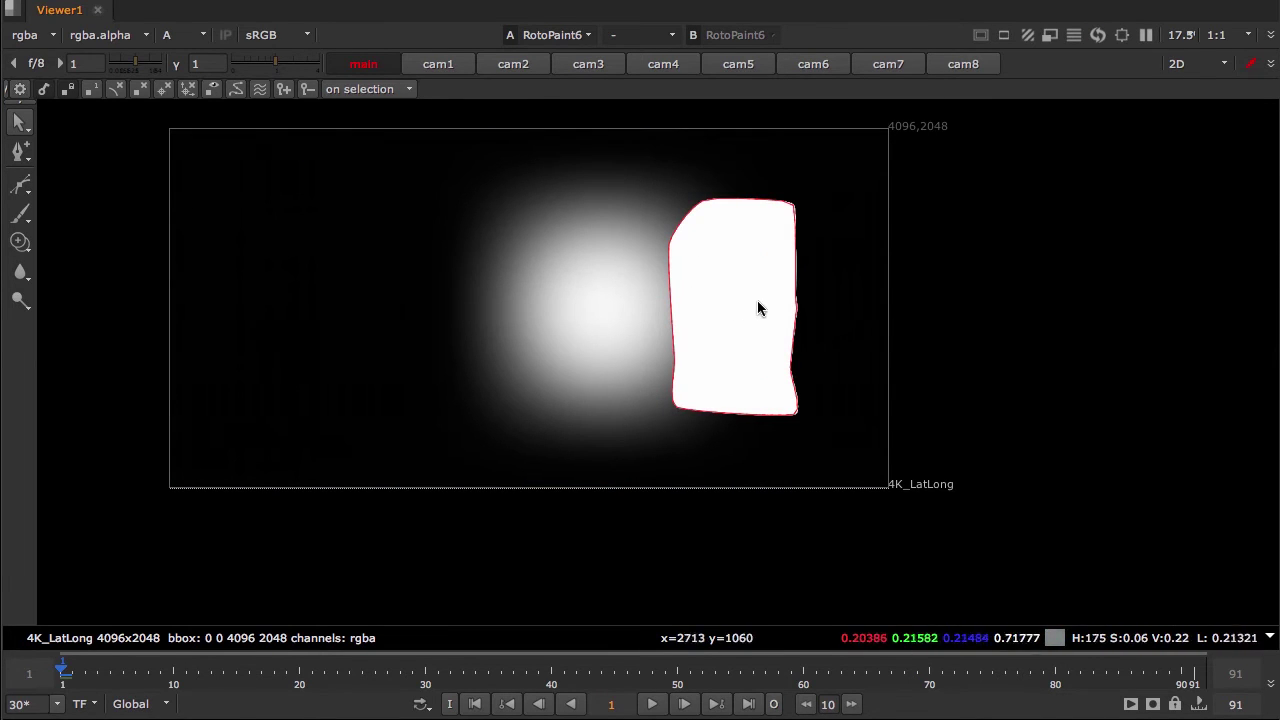
pyautogui.press('space')
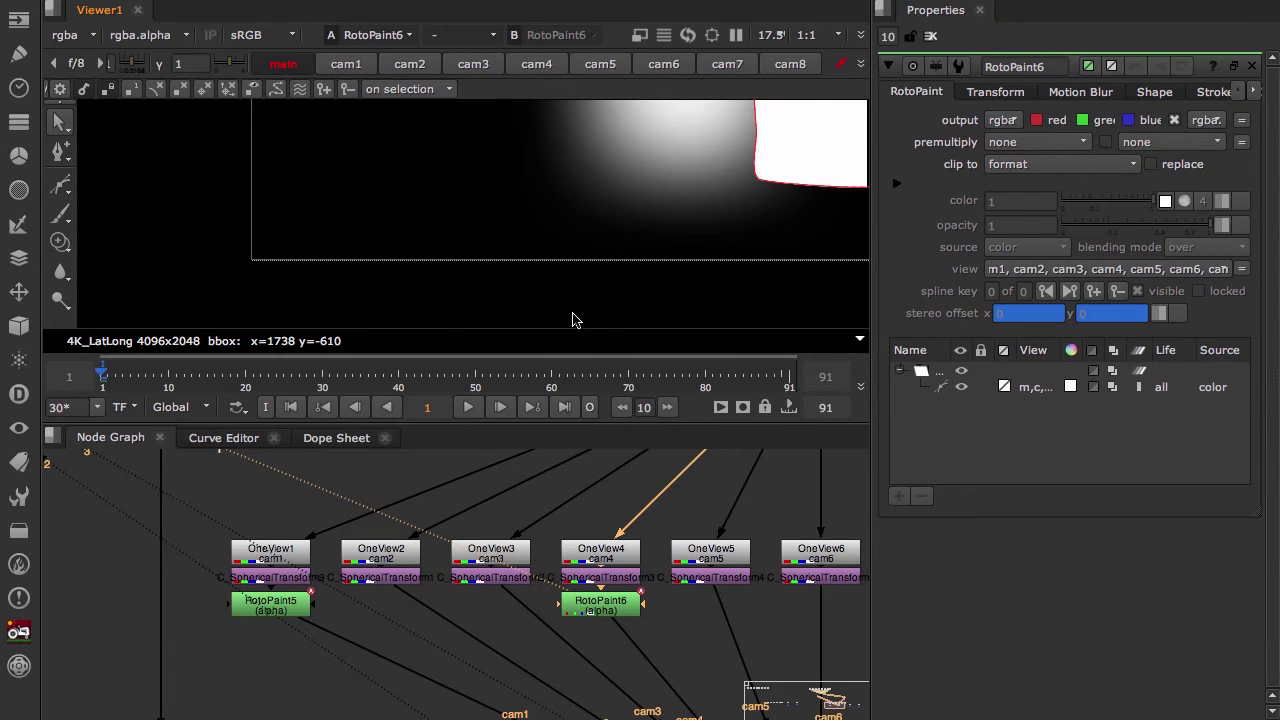
pyautogui.scroll(-2, 630, 212)
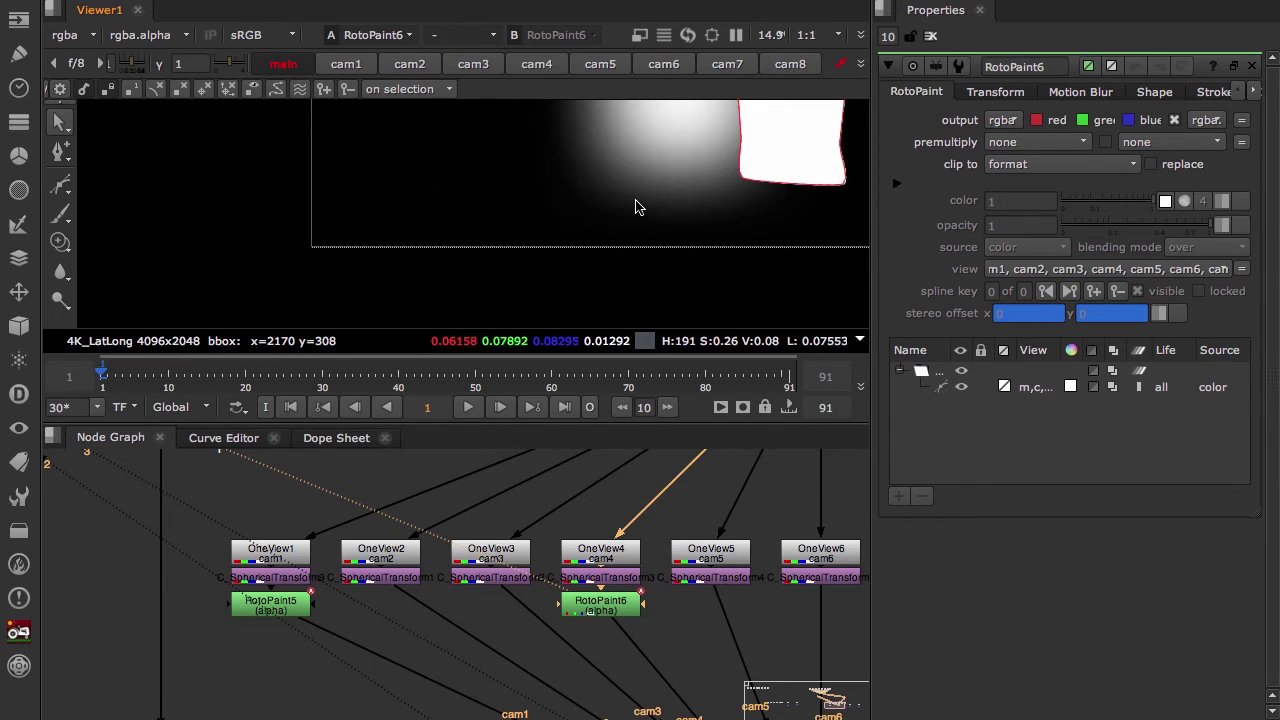
pyautogui.scroll(-2, 642, 210)
pyautogui.press('a')
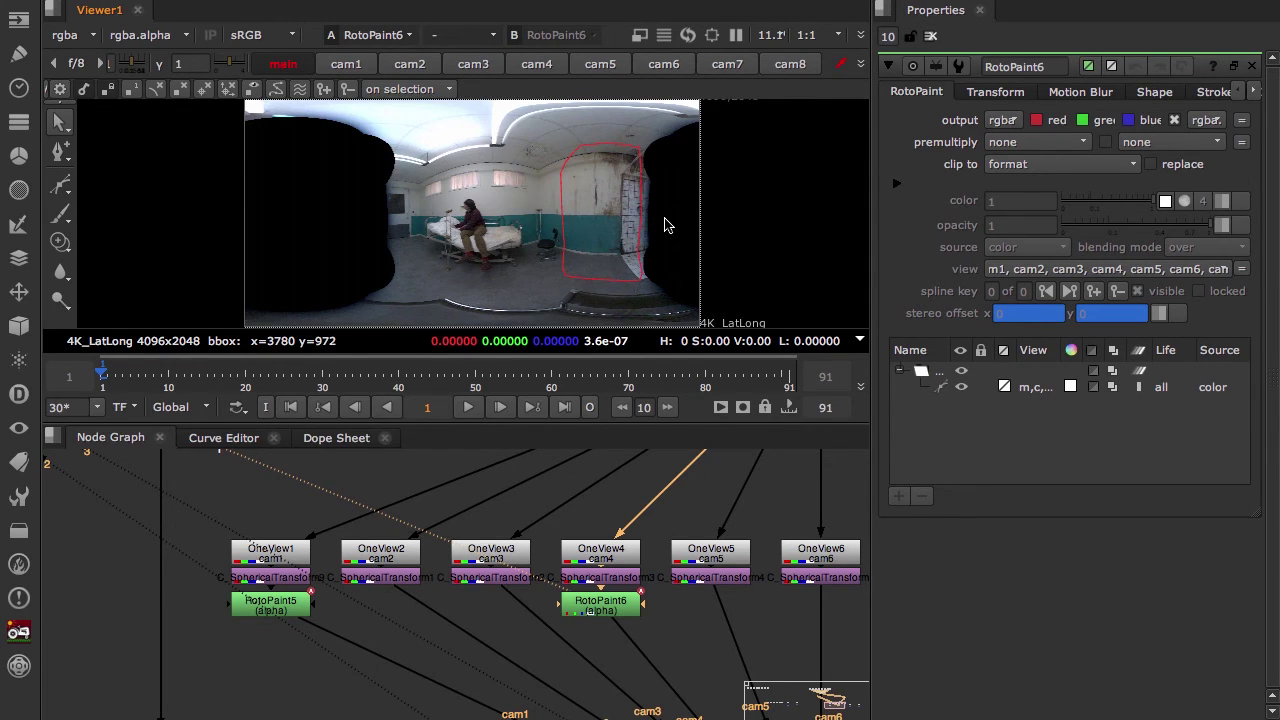
pyautogui.click(930, 37)
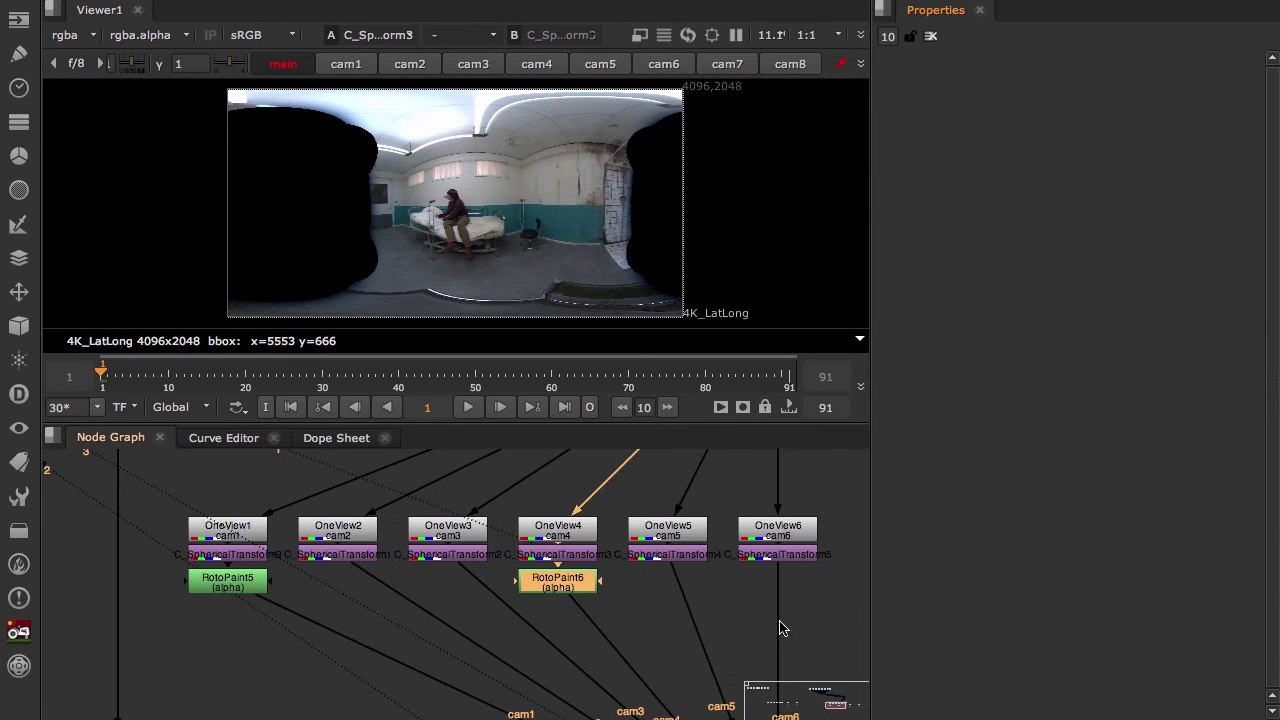
# View the C_Stitcher4 panorama and then the C_Stitcher2 panorama from the two stitching branches.
pyautogui.moveTo(780, 626); pyautogui.dragTo(700, 372, button='middle')
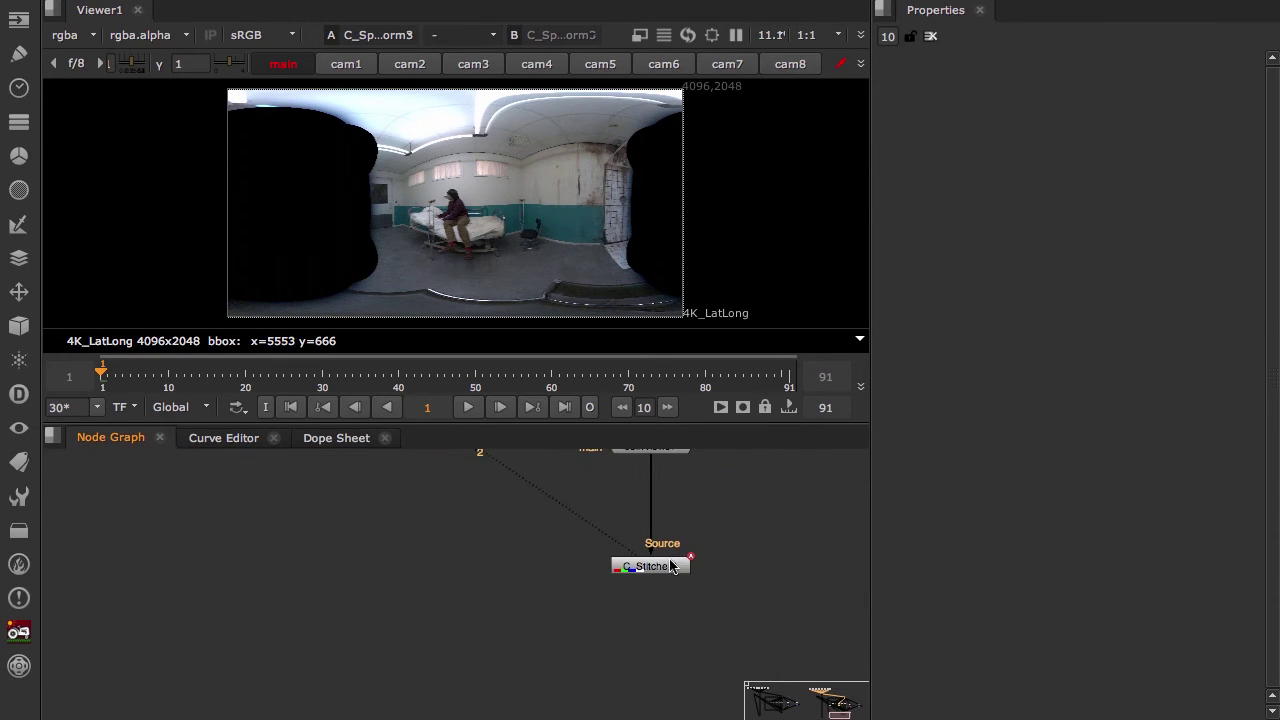
pyautogui.scroll(3, 660, 580)
pyautogui.scroll(-5, 600, 615)
pyautogui.scroll(3, 640, 620)
pyautogui.scroll(1, 420, 596)
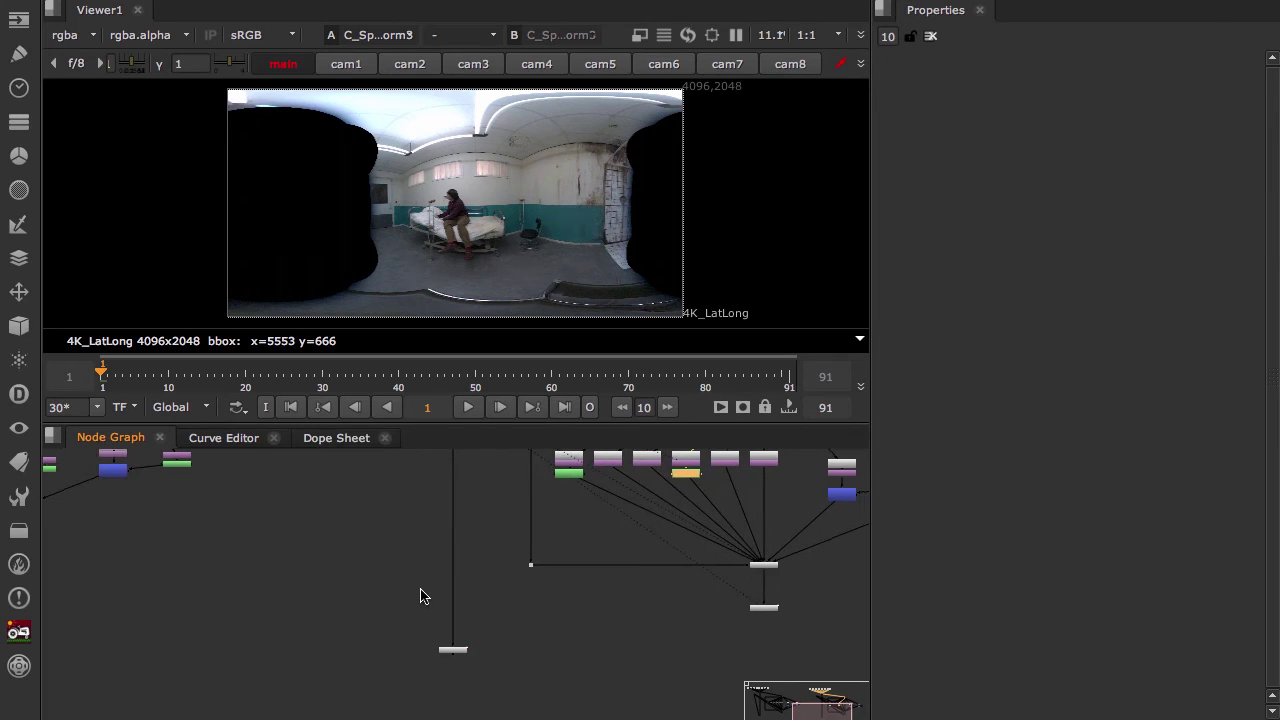
pyautogui.moveTo(420, 596); pyautogui.dragTo(646, 563, button='middle')
pyautogui.click(147, 556)
pyautogui.press('1')
pyautogui.moveTo(567, 581); pyautogui.dragTo(279, 589, button='middle')
pyautogui.scroll(-3, 709, 582)
pyautogui.scroll(2, 710, 588)
pyautogui.click(708, 579)
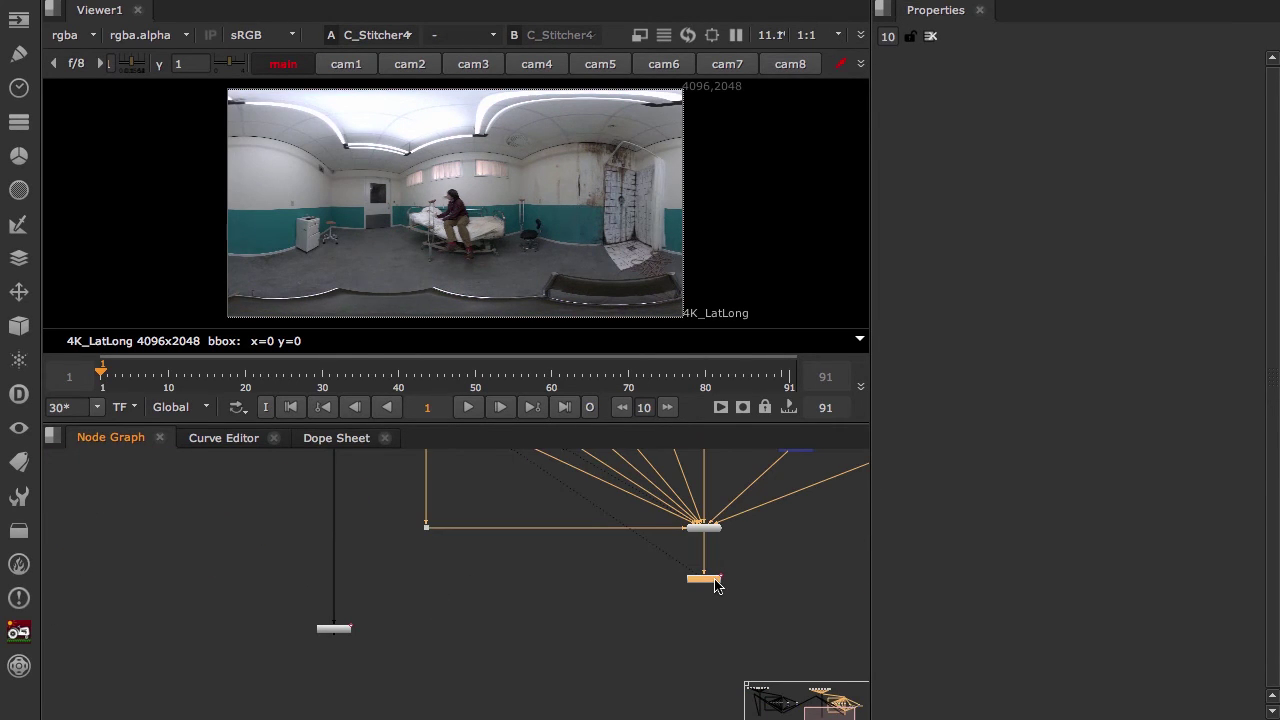
pyautogui.press('1')
# Compare the C_Stitcher2 and C_Stitcher4 panoramas at full viewer size around the stained wall, shower and rope.
pyautogui.press('space')
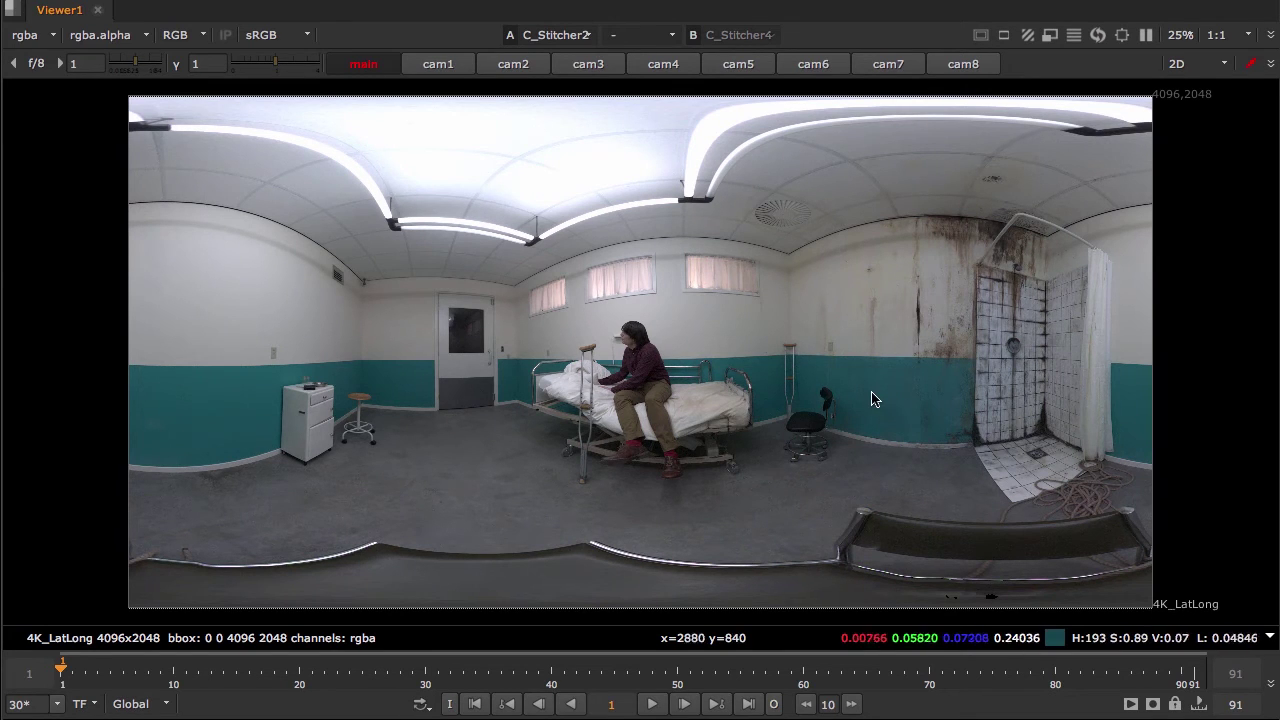
pyautogui.press('2')
pyautogui.press('1')
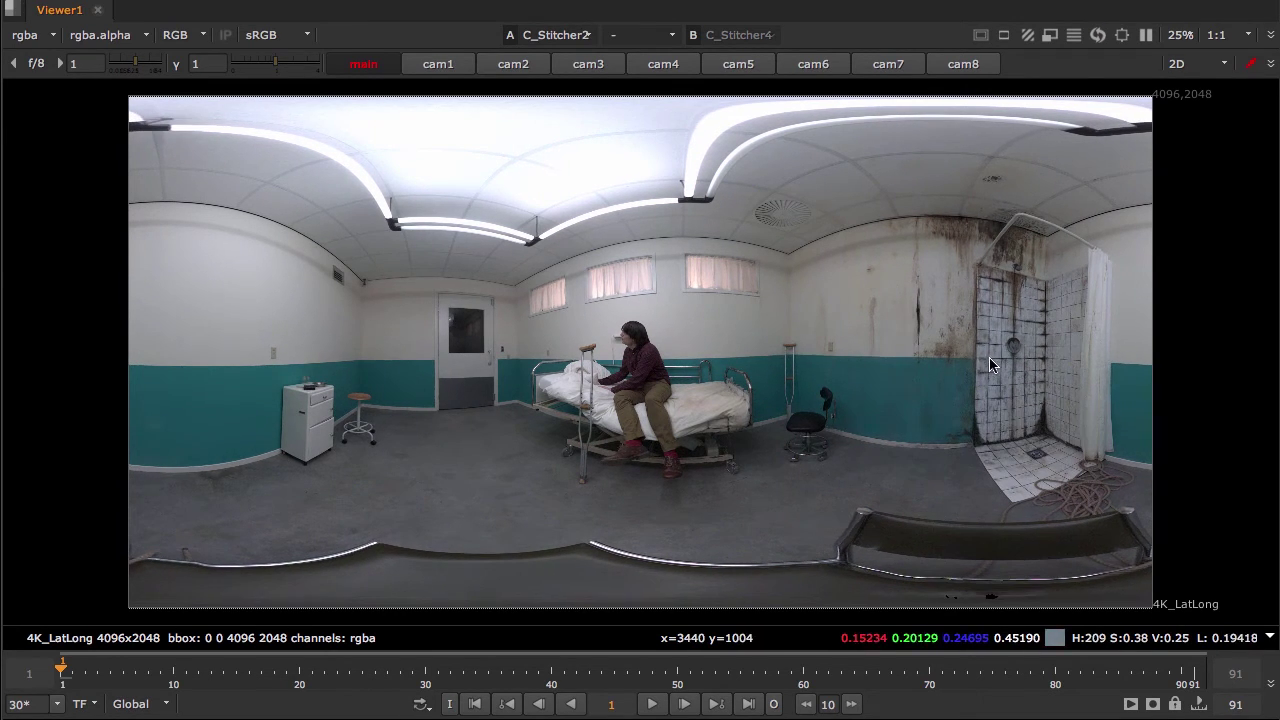
pyautogui.press('2')
pyautogui.press('1')
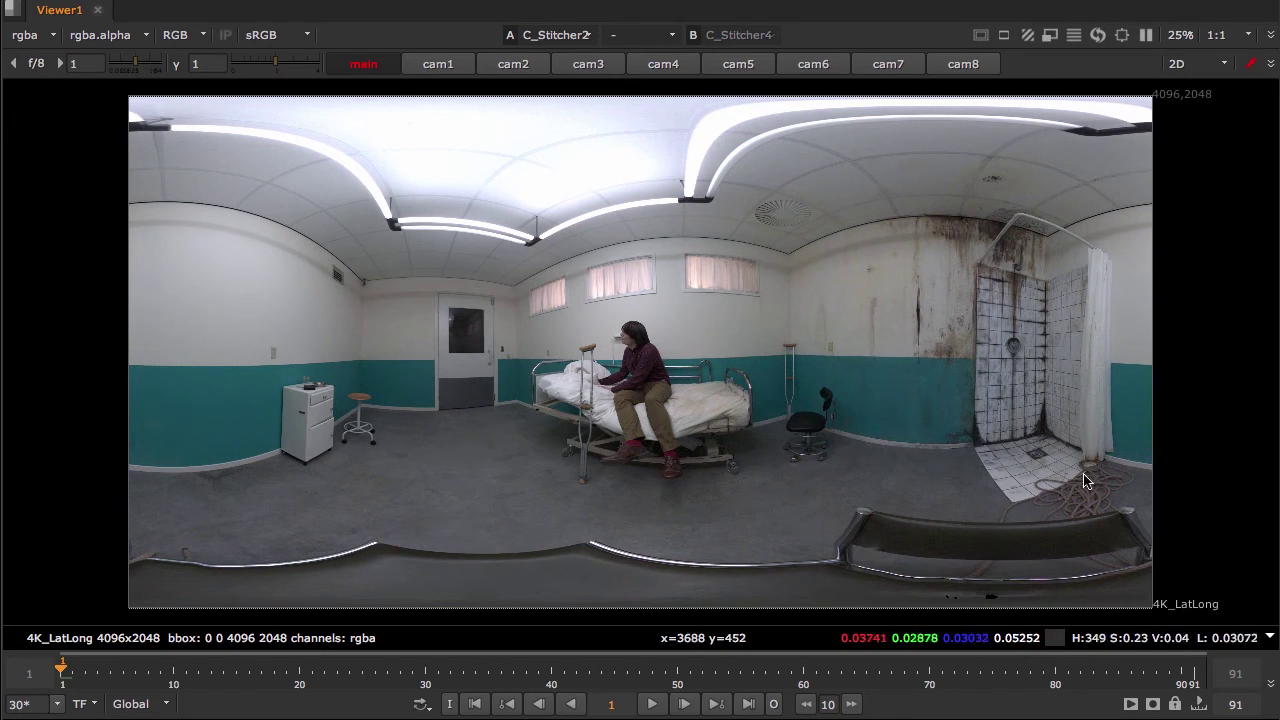
pyautogui.scroll(1, 1108, 510)
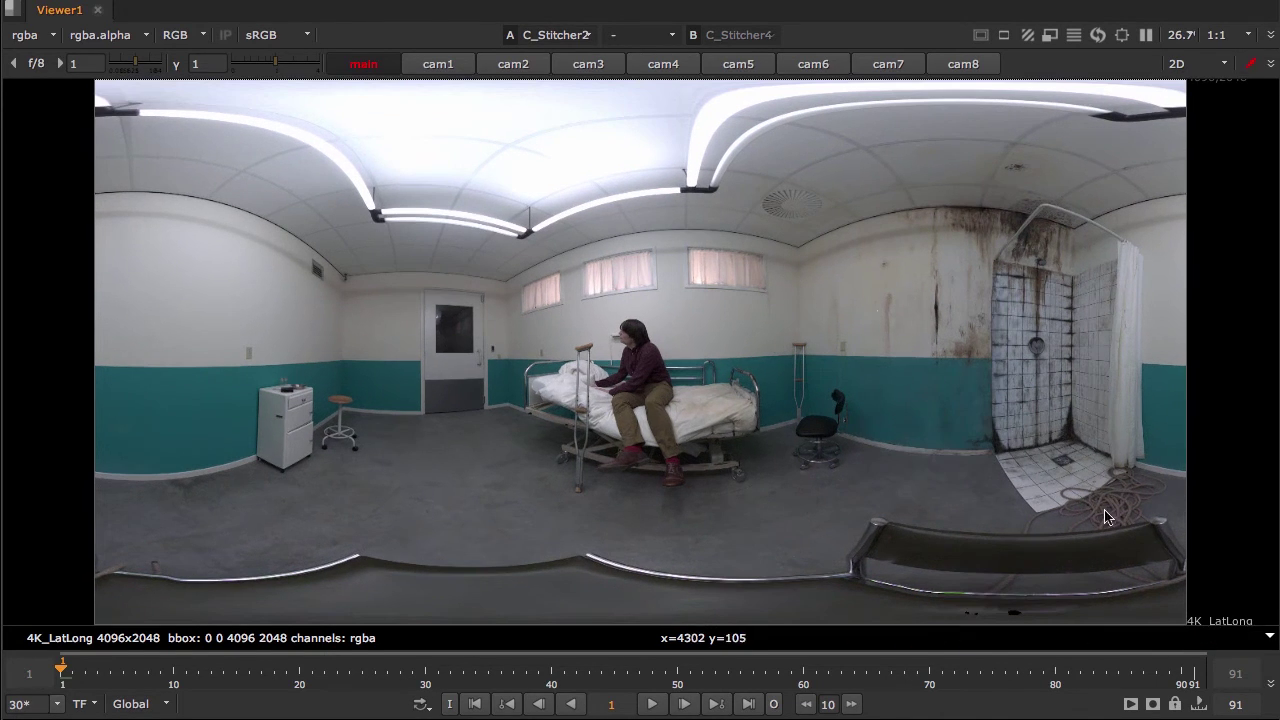
pyautogui.press('4')
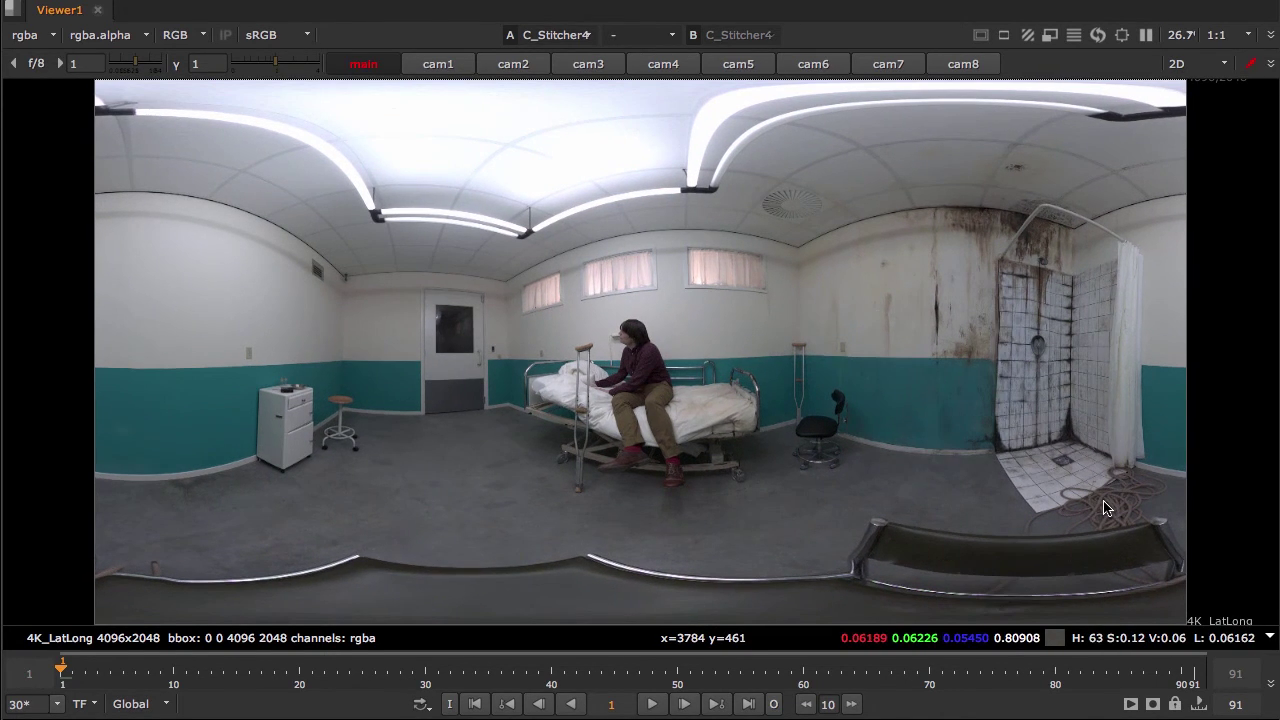
pyautogui.press('3')
pyautogui.press('4')
pyautogui.press('2')
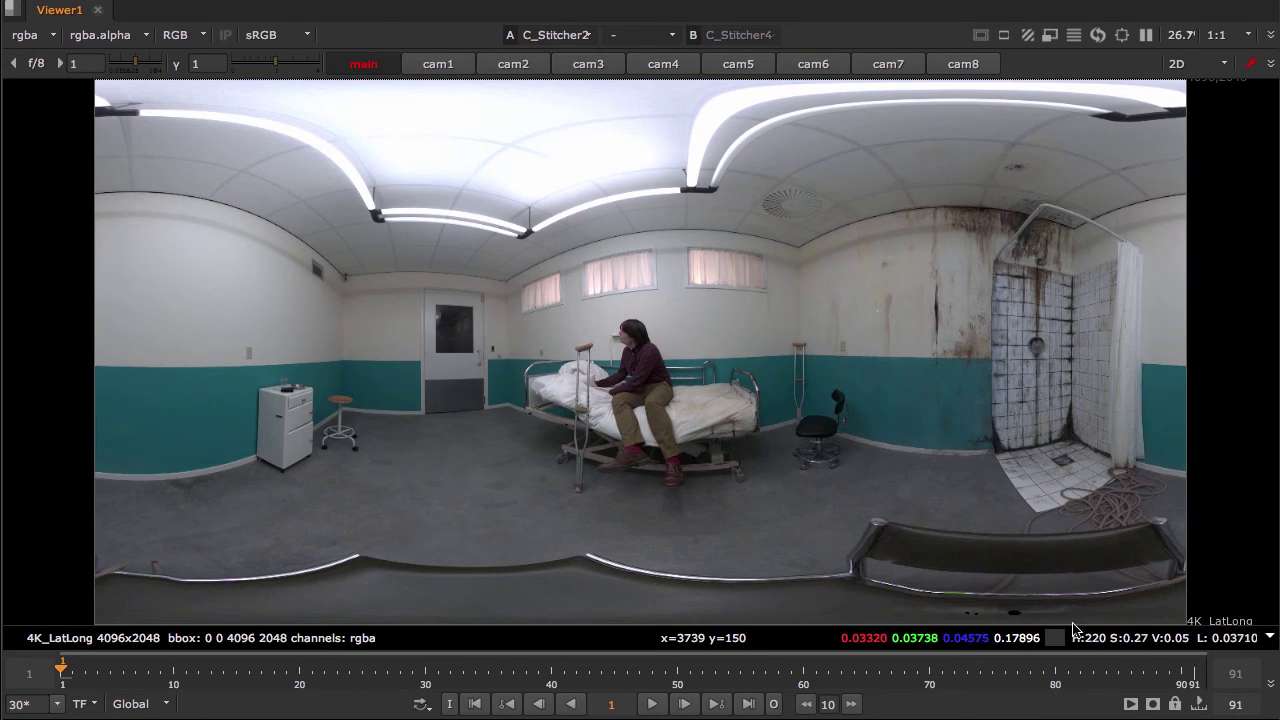
# Examine the floor area beneath the chair frame in the C_Stitcher2 panorama up close.
pyautogui.scroll(6, 1022, 625)
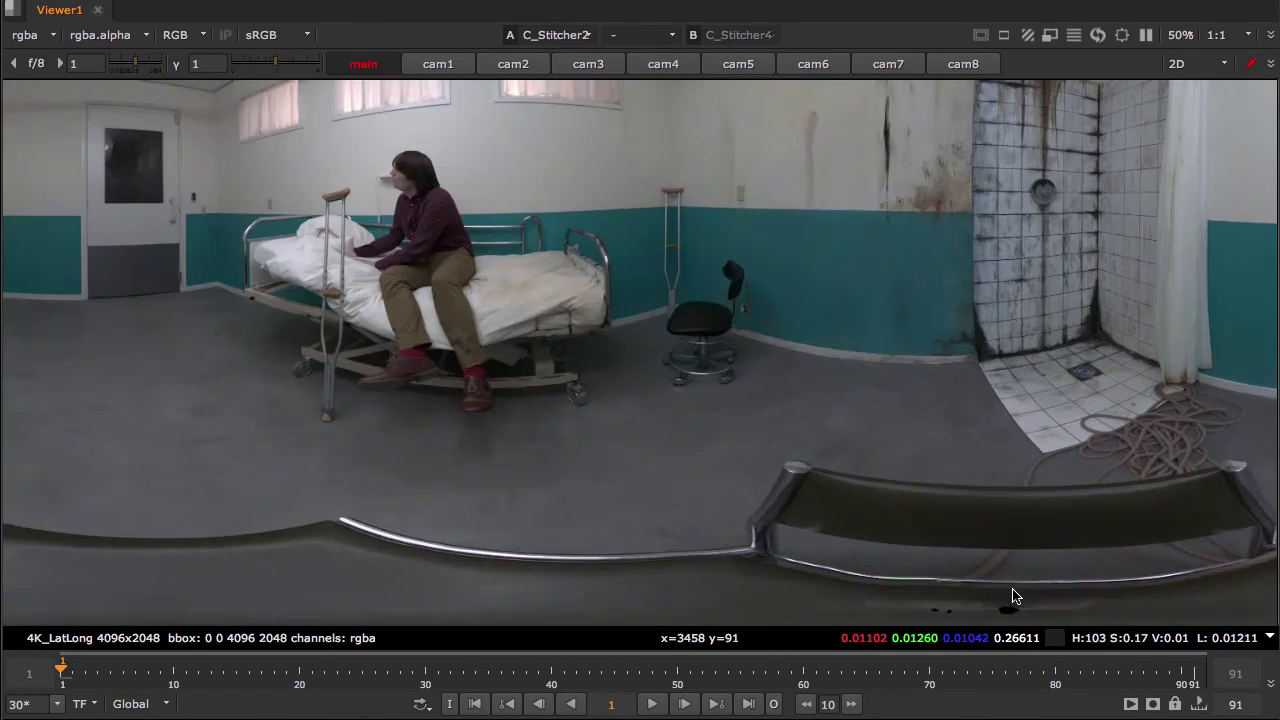
pyautogui.scroll(-3, 1022, 480)
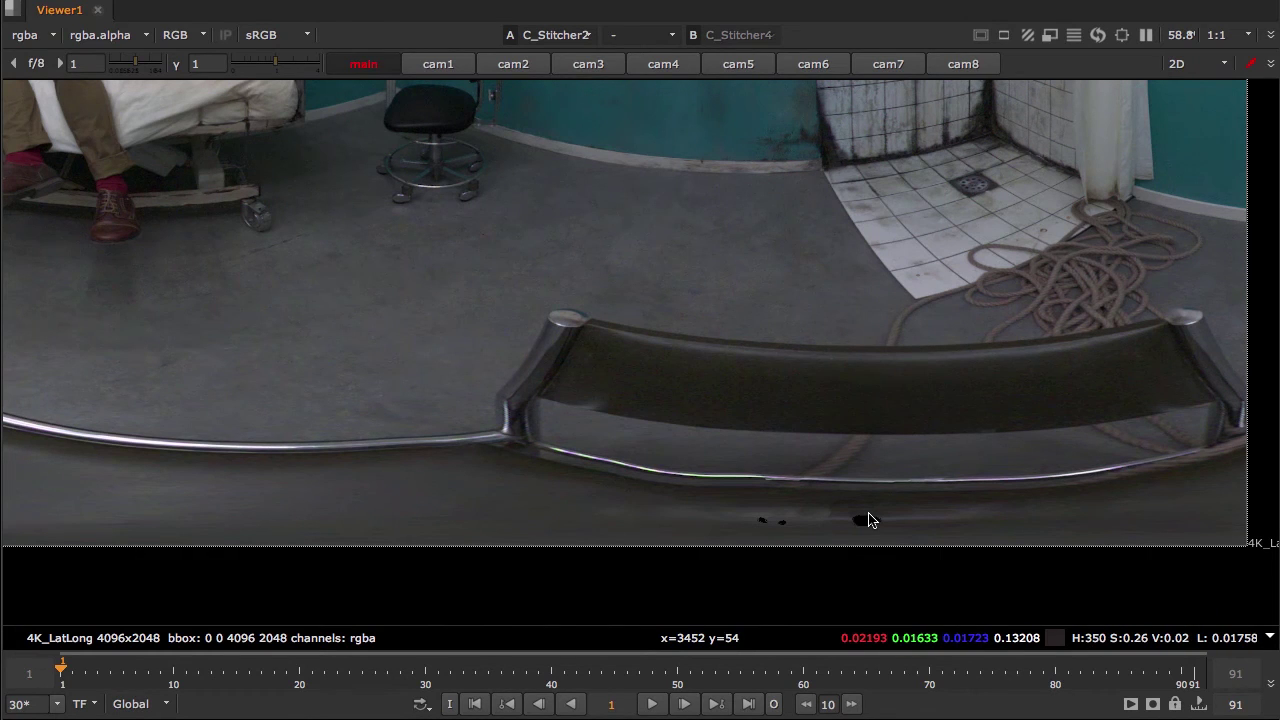
pyautogui.scroll(-2, 868, 521)
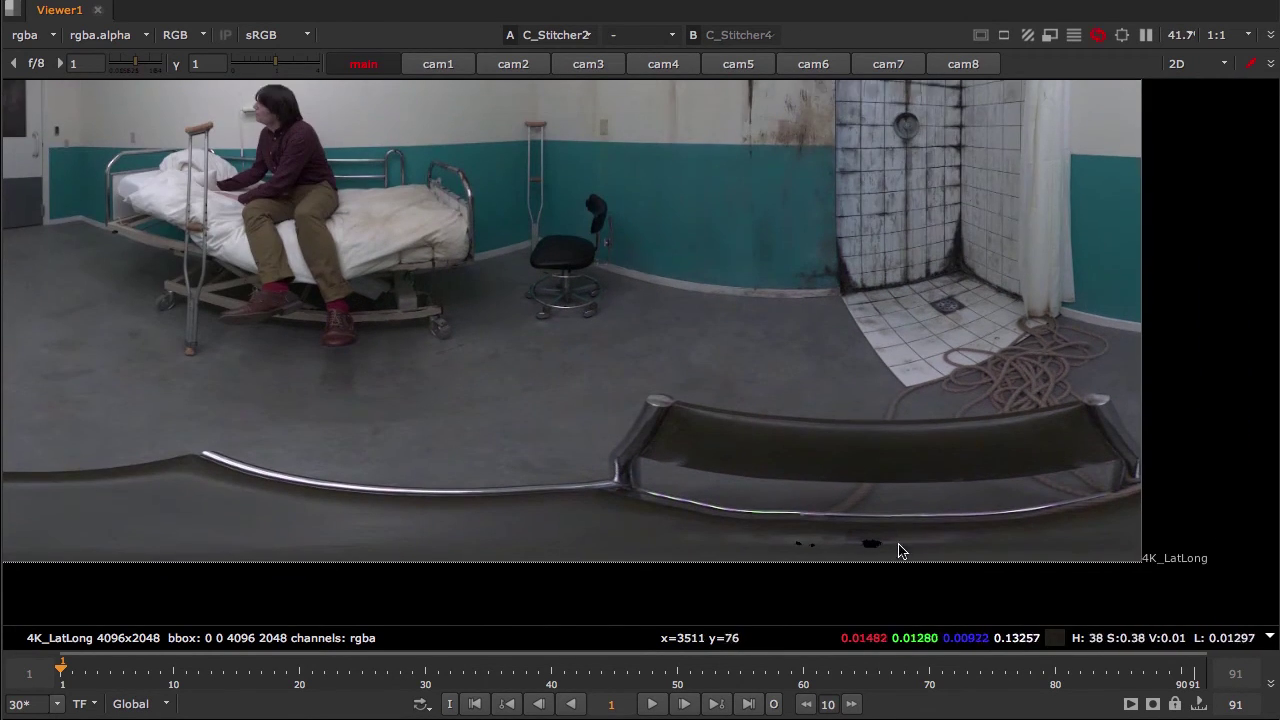
# Open the cam1 RotoPaint node for Bezier drawing and display its image around the chair frame.
pyautogui.press('space')
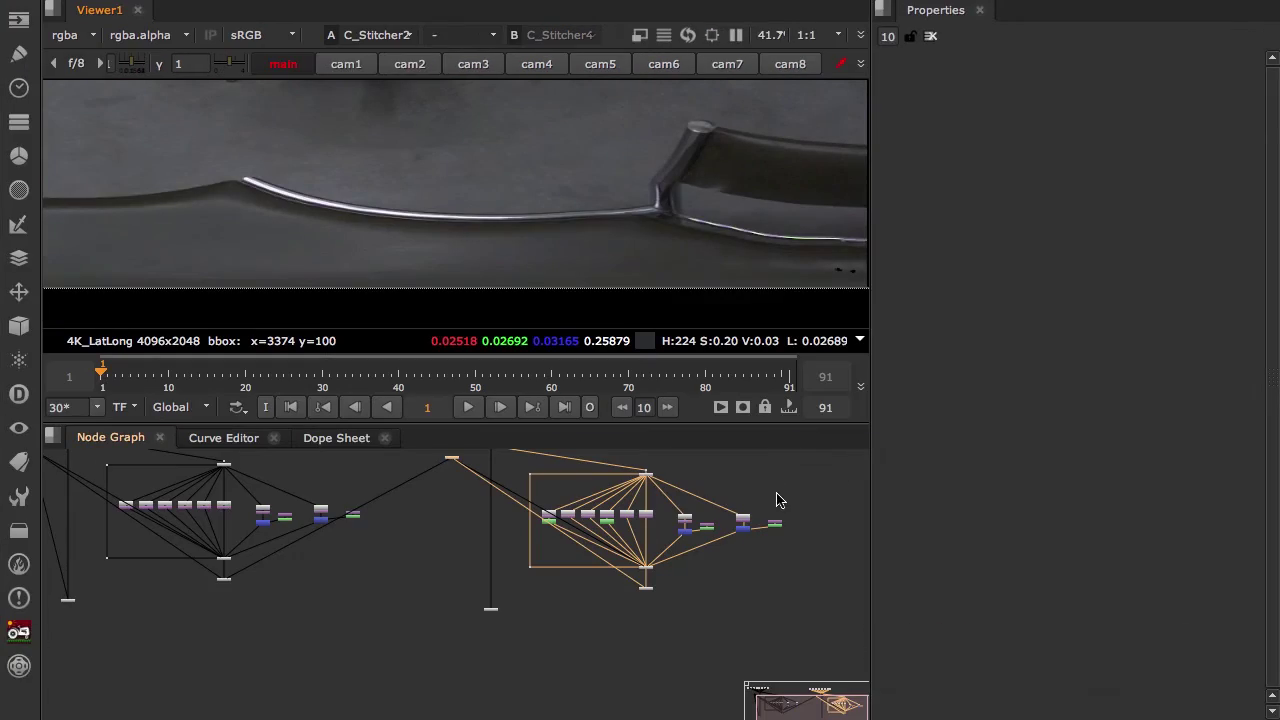
pyautogui.scroll(-3, 443, 209)
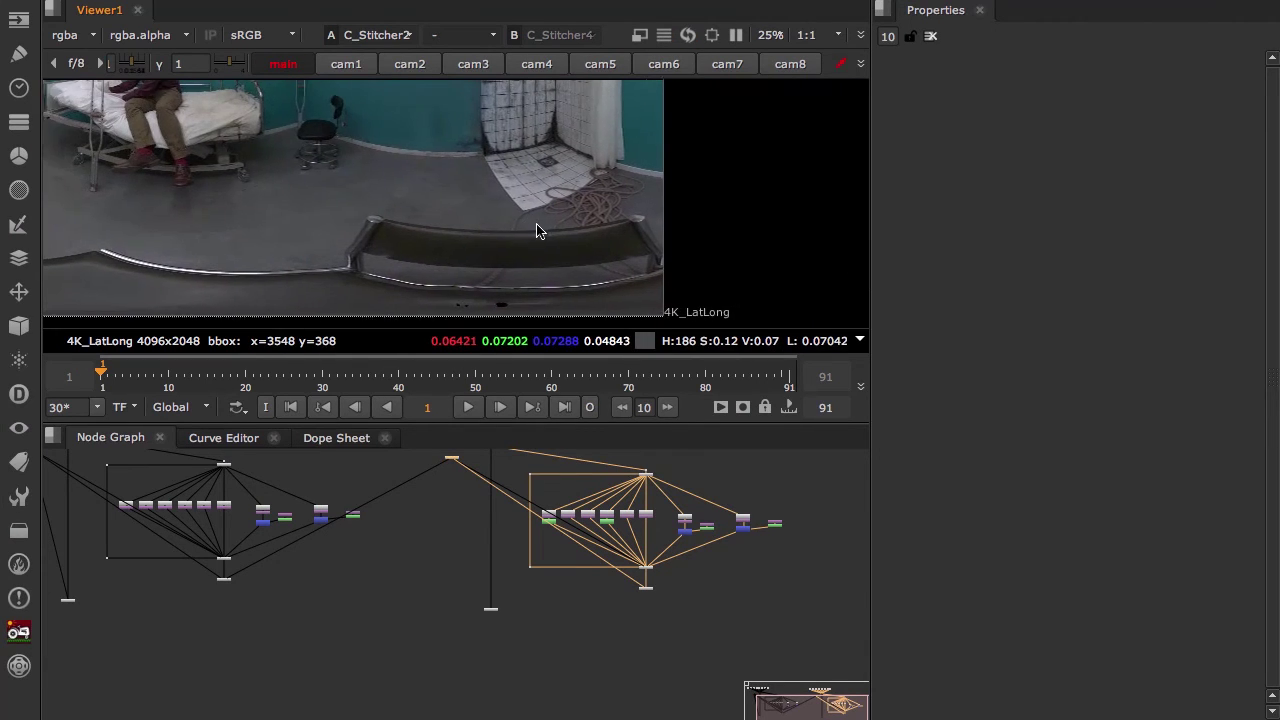
pyautogui.scroll(1, 532, 536)
pyautogui.doubleClick(528, 522)
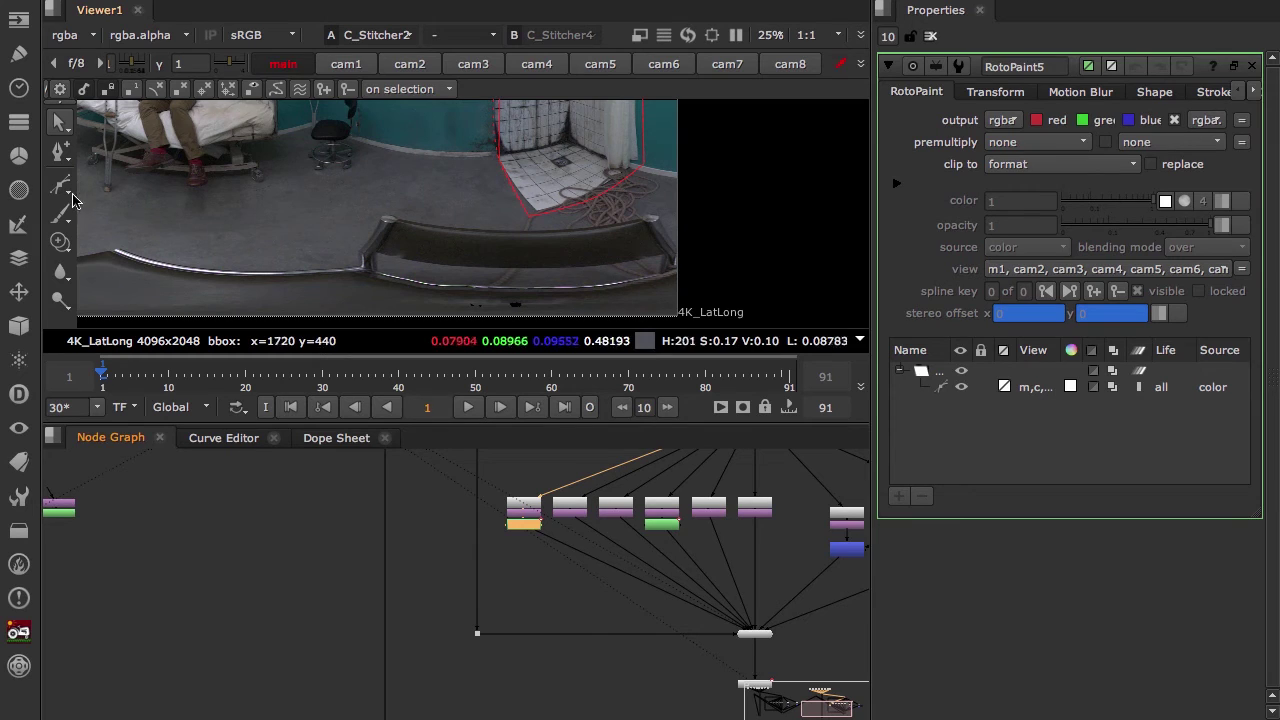
pyautogui.press('v')
pyautogui.scroll(2, 503, 289)
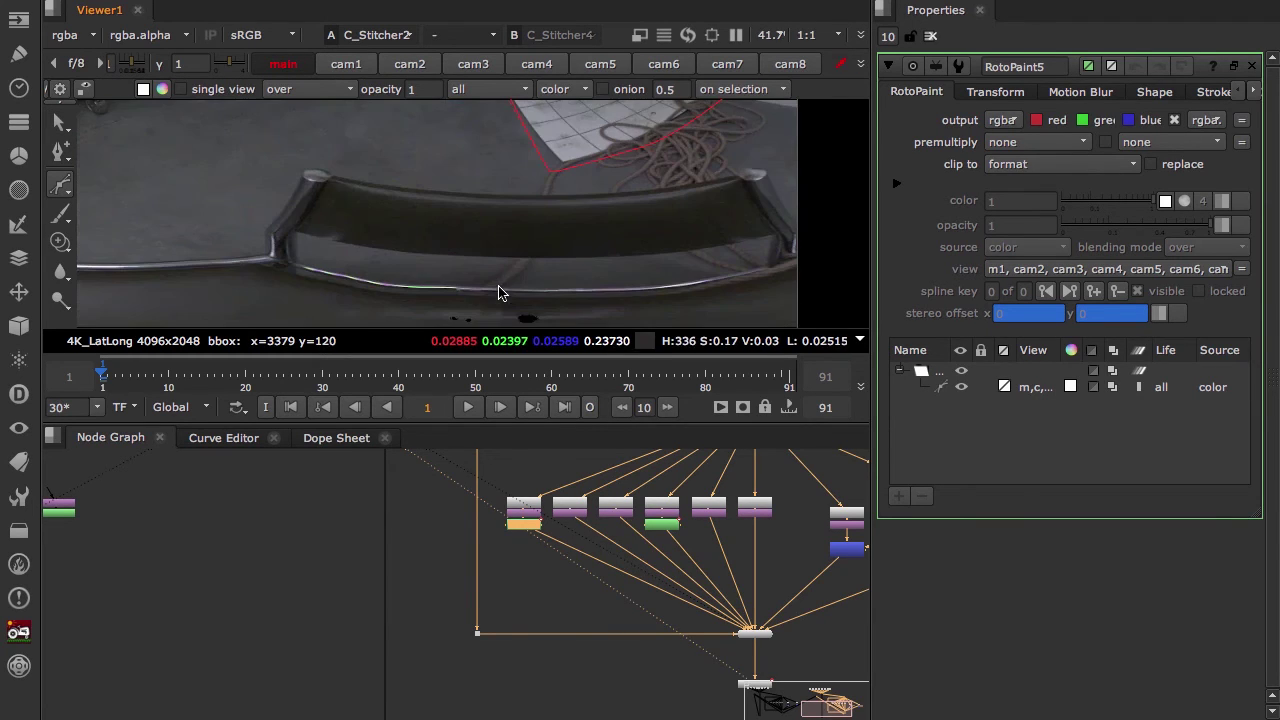
pyautogui.moveTo(440, 280); pyautogui.dragTo(447, 236, button='middle')
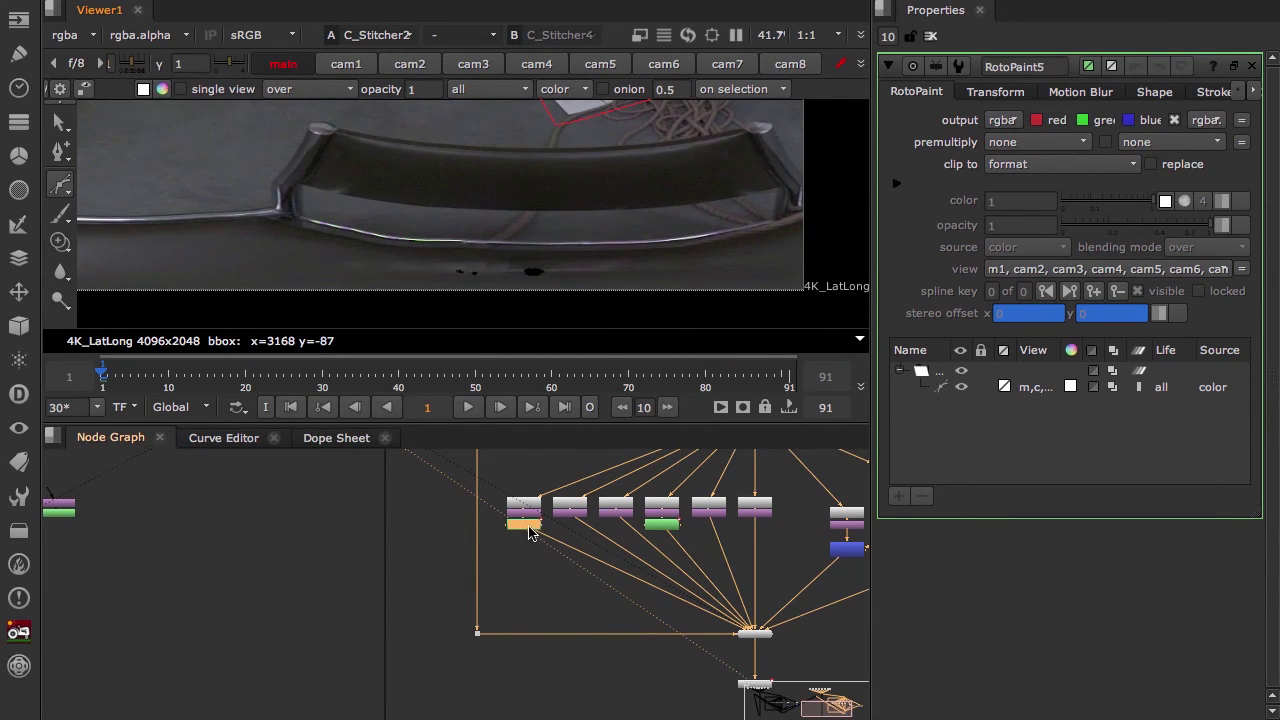
pyautogui.press('1')
pyautogui.scroll(-2, 593, 191)
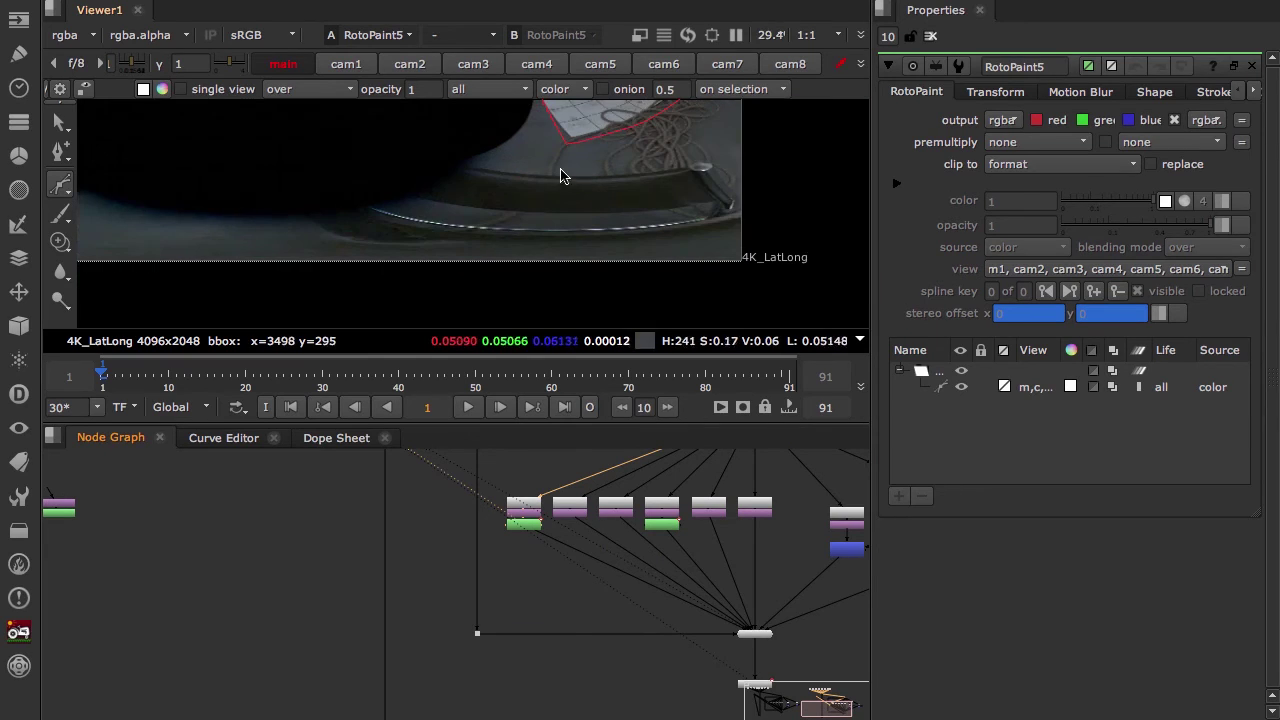
# Draw a closed Bezier shape around the chair frame's right half in the cam1 image, extending past the frame edge, and close the node's properties.
pyautogui.click(537, 158)
pyautogui.click(462, 190)
pyautogui.click(446, 213)
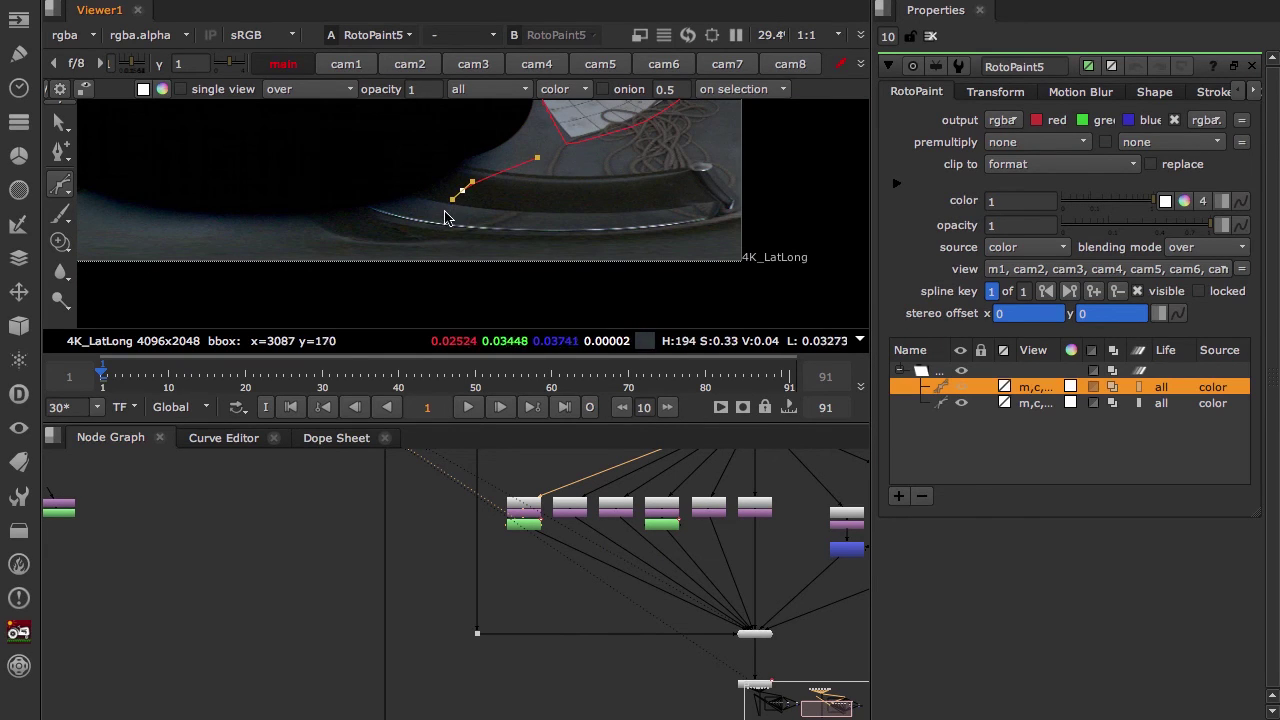
pyautogui.click(503, 224)
pyautogui.click(521, 255)
pyautogui.click(774, 295)
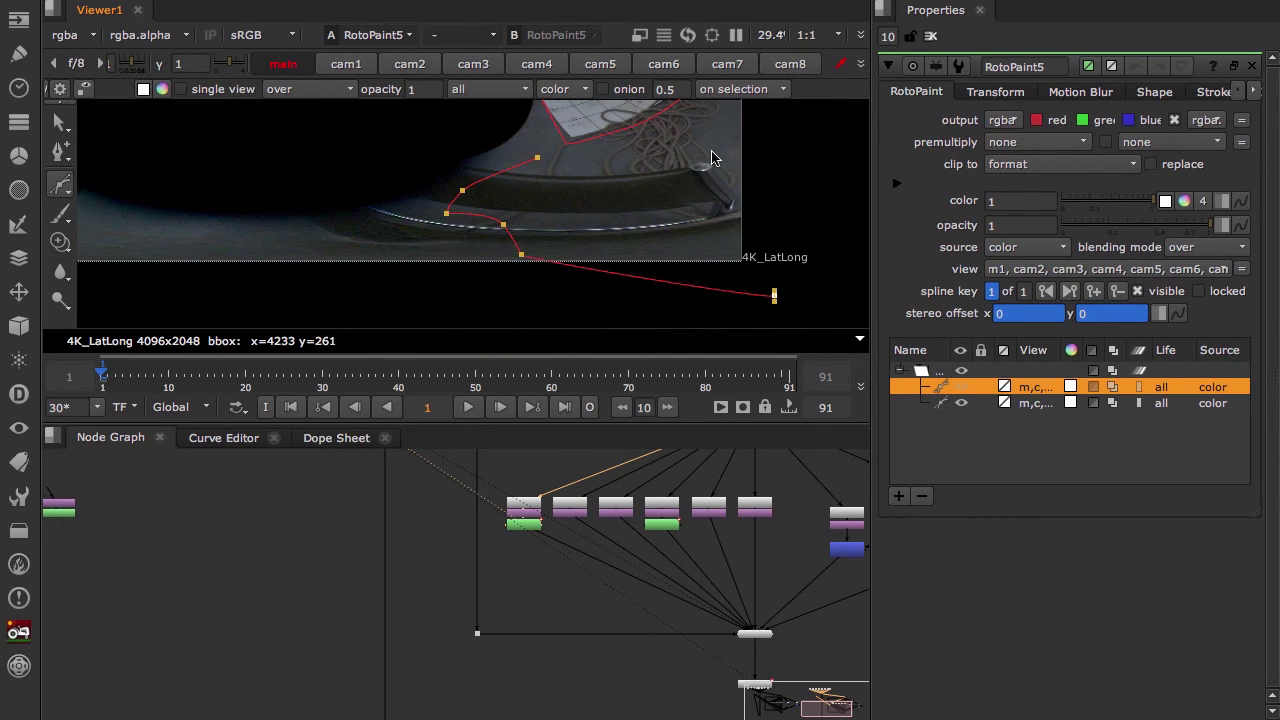
pyautogui.click(781, 183)
pyautogui.click(537, 158)
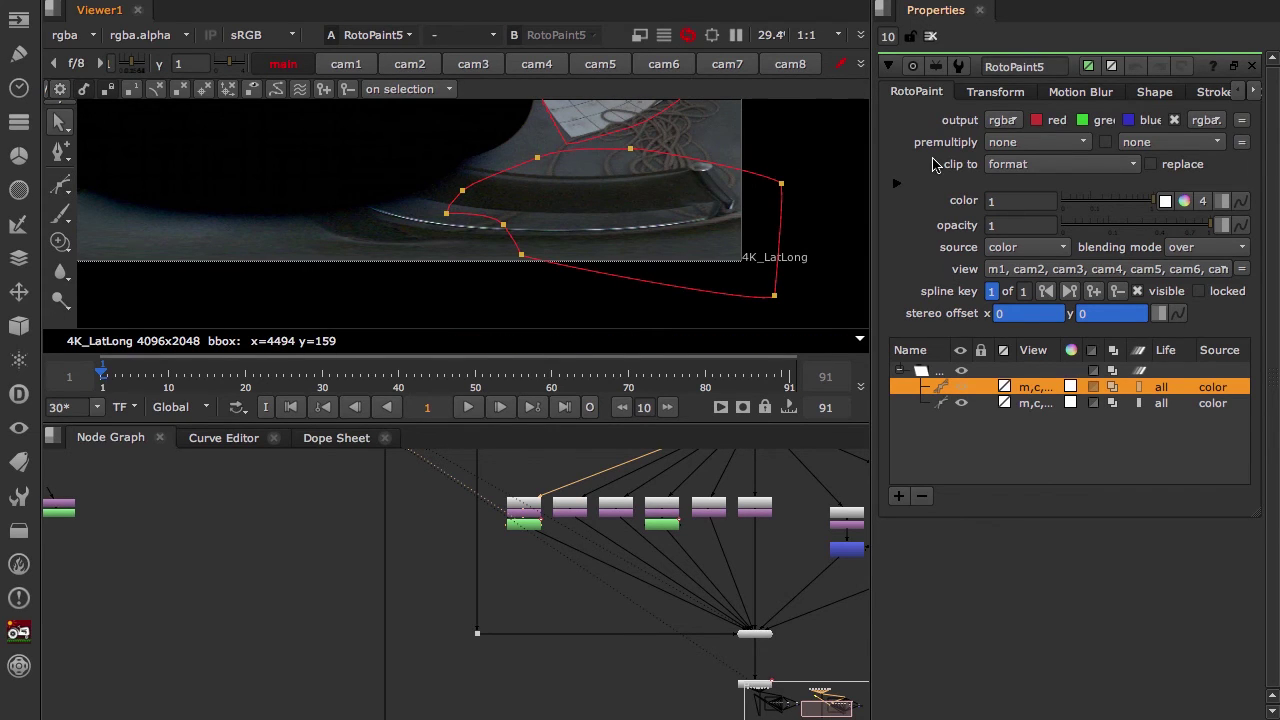
pyautogui.click(933, 37)
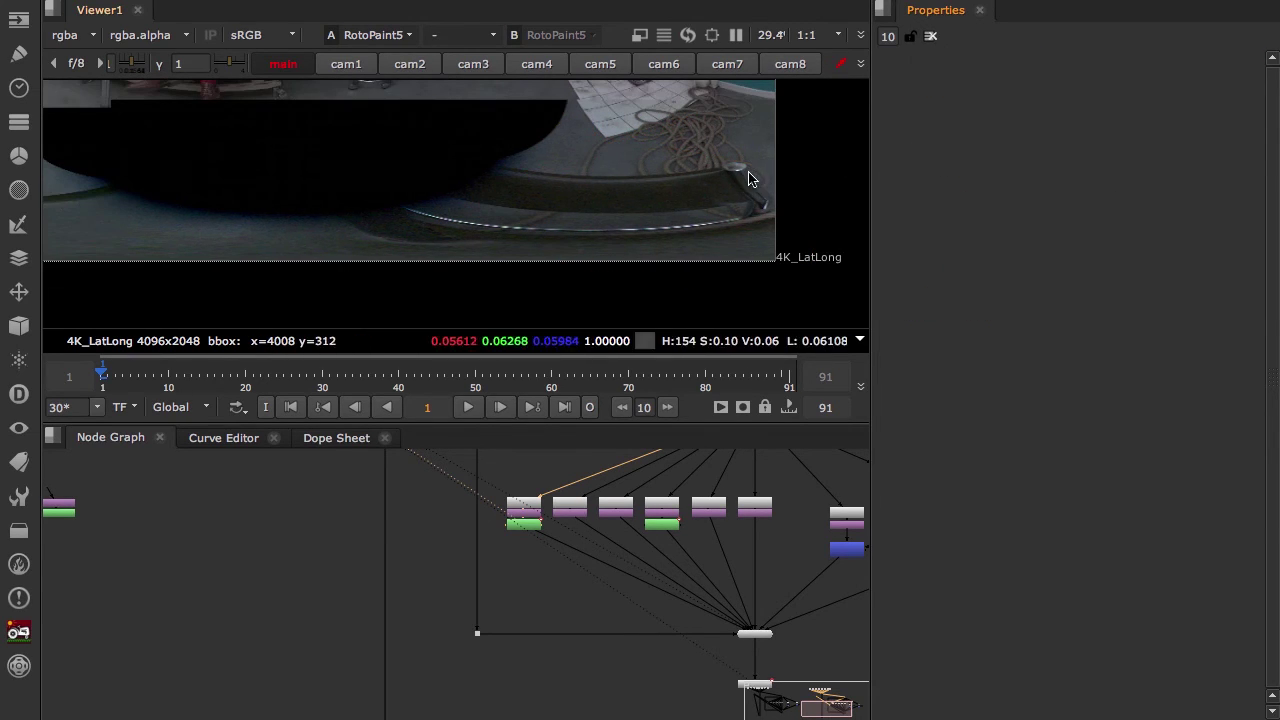
# Add a soft feather to all points of the cam1 chair-frame shape, smooth its curve, and close the node's properties.
pyautogui.doubleClick(520, 530)
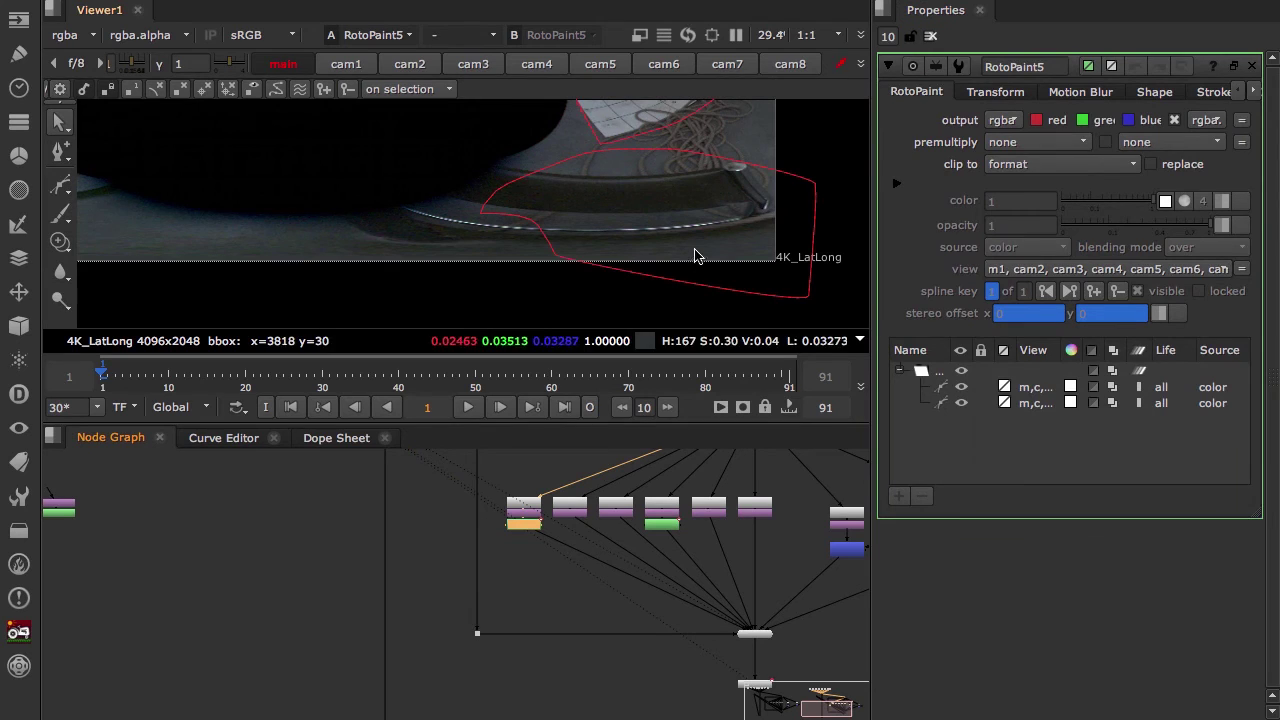
pyautogui.click(815, 184)
pyautogui.click(814, 186)
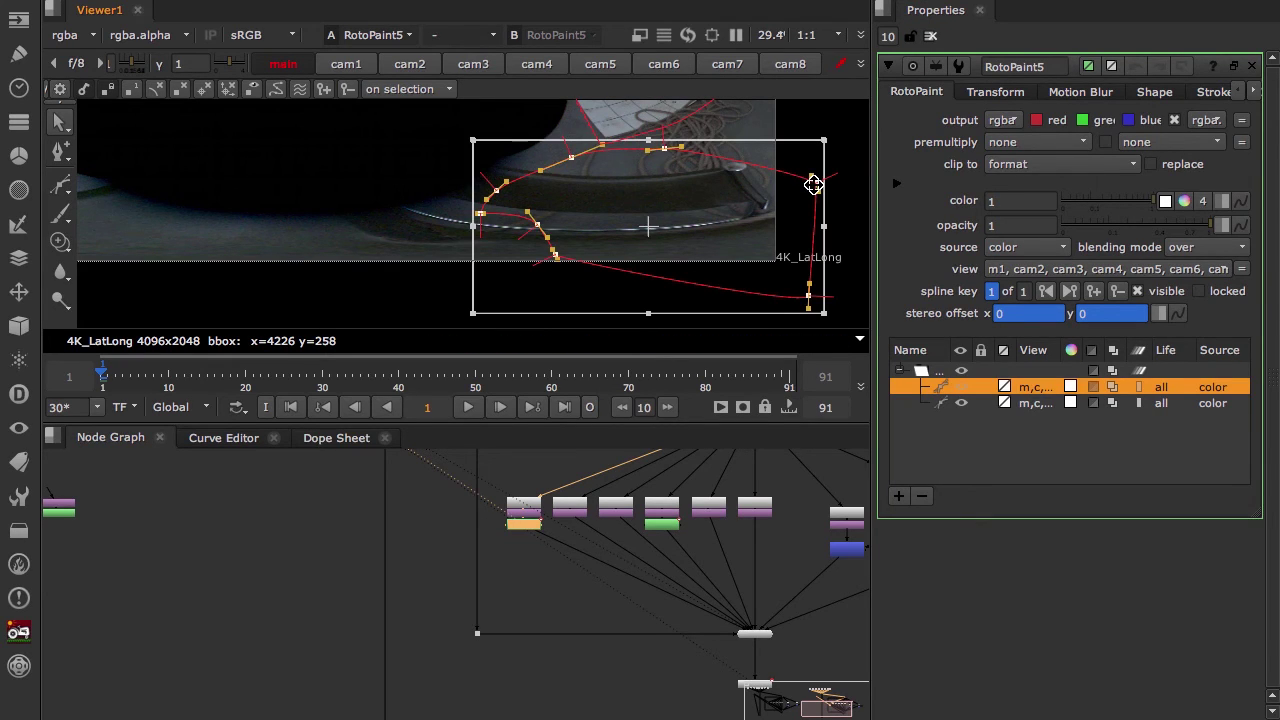
pyautogui.press('e')
pyautogui.press('e')
pyautogui.press('e')
pyautogui.press('e')
pyautogui.press('z')
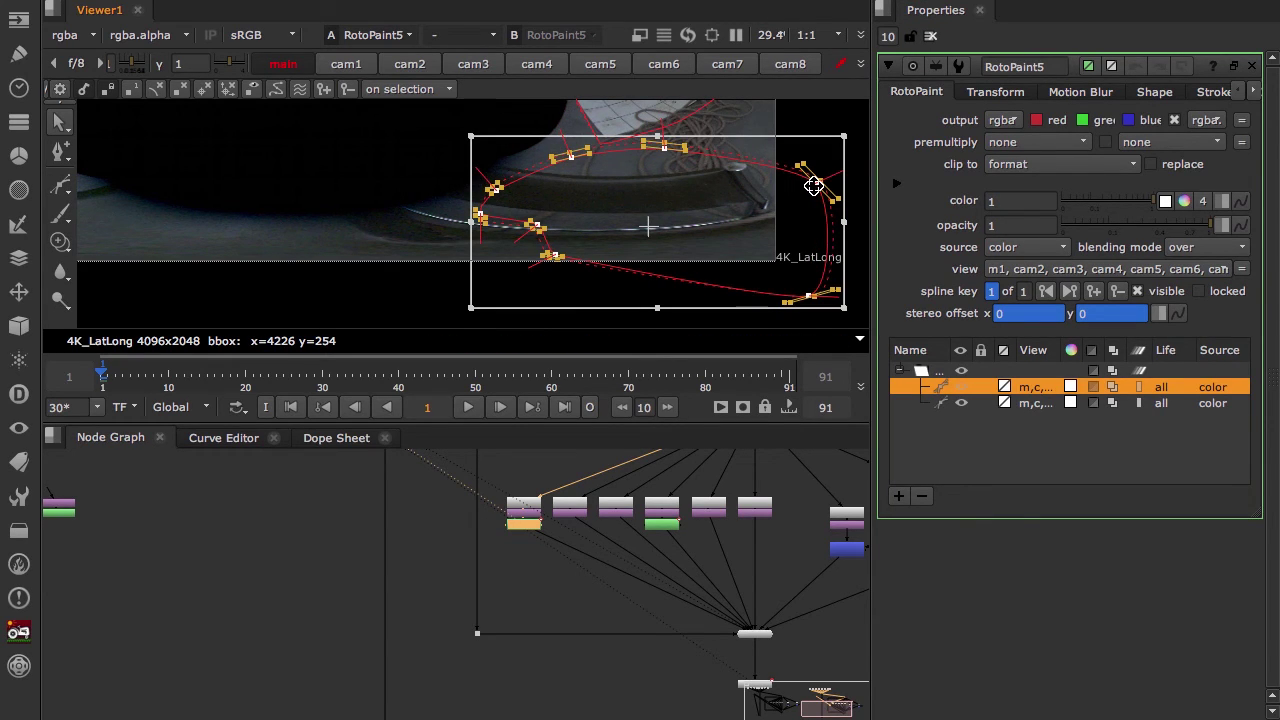
pyautogui.press('z')
pyautogui.press('z')
pyautogui.press('z')
pyautogui.press('z')
pyautogui.press('z')
pyautogui.press('z')
pyautogui.press('z')
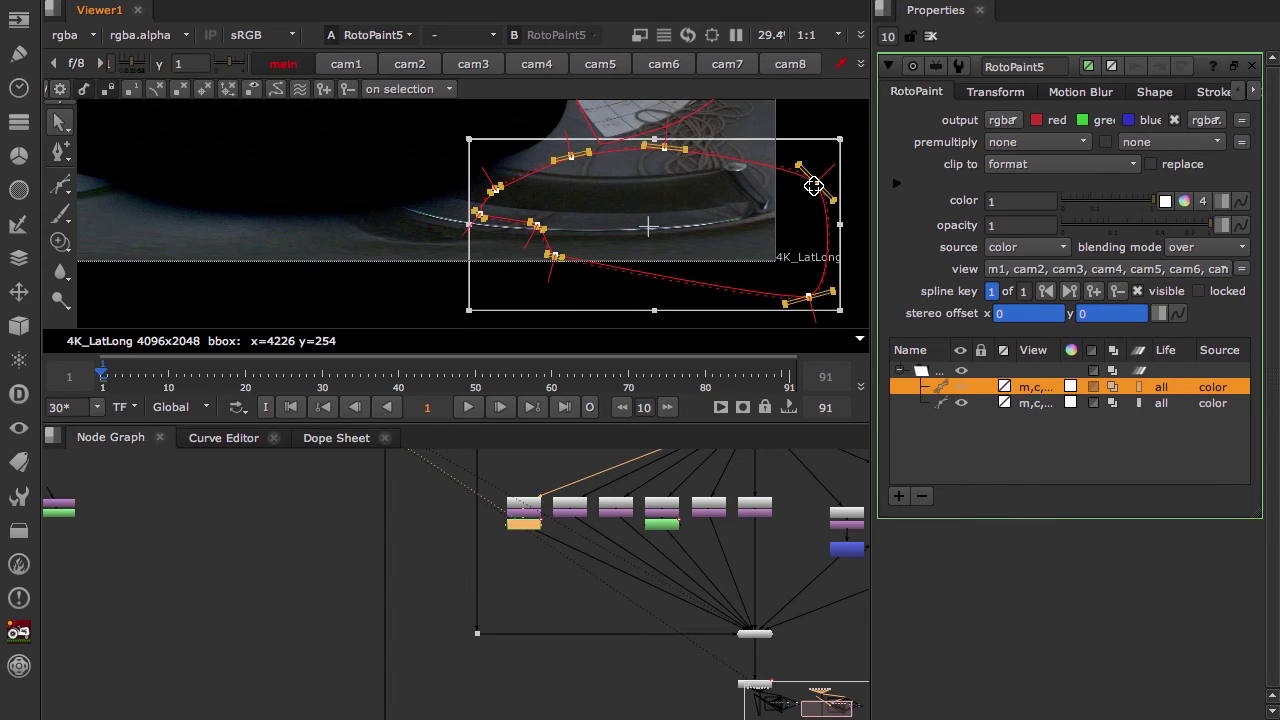
pyautogui.click(929, 37)
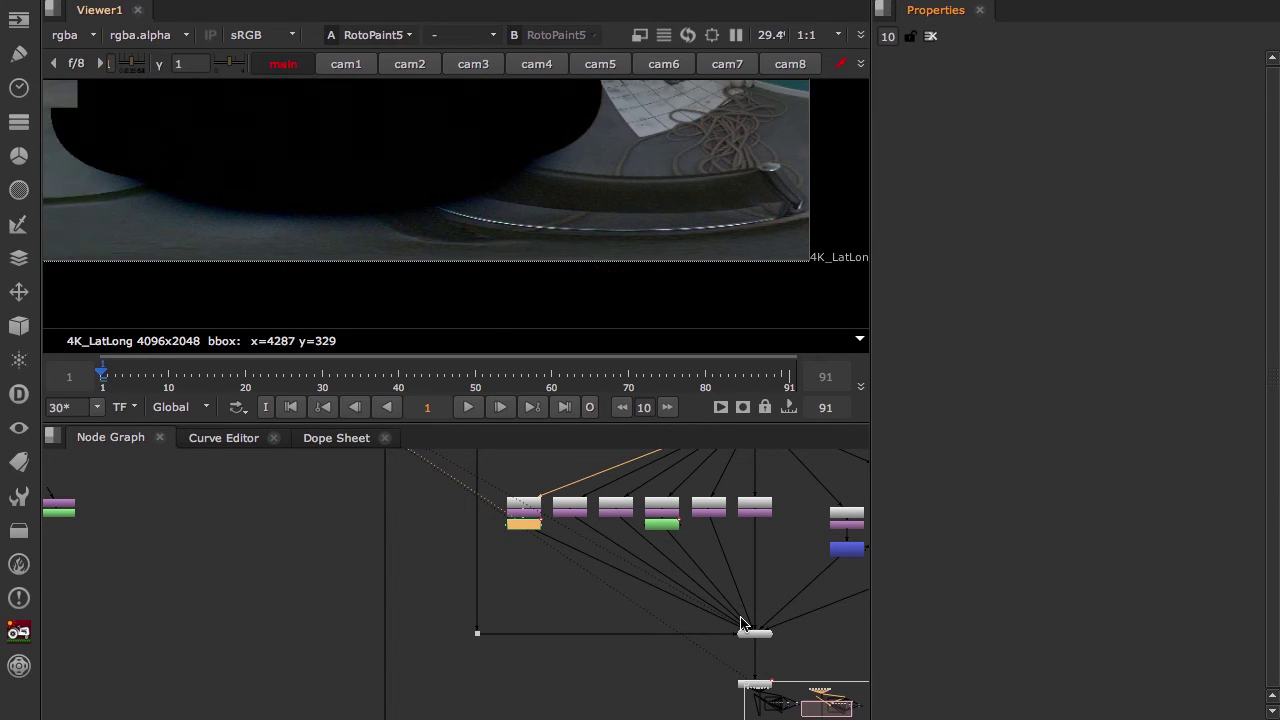
# Display the cam4 RotoPaint output and open the node for Bezier drawing.
pyautogui.click(668, 527)
pyautogui.press('1')
pyautogui.moveTo(676, 543); pyautogui.dragTo(594, 551, button='middle')
pyautogui.doubleClick(595, 545)
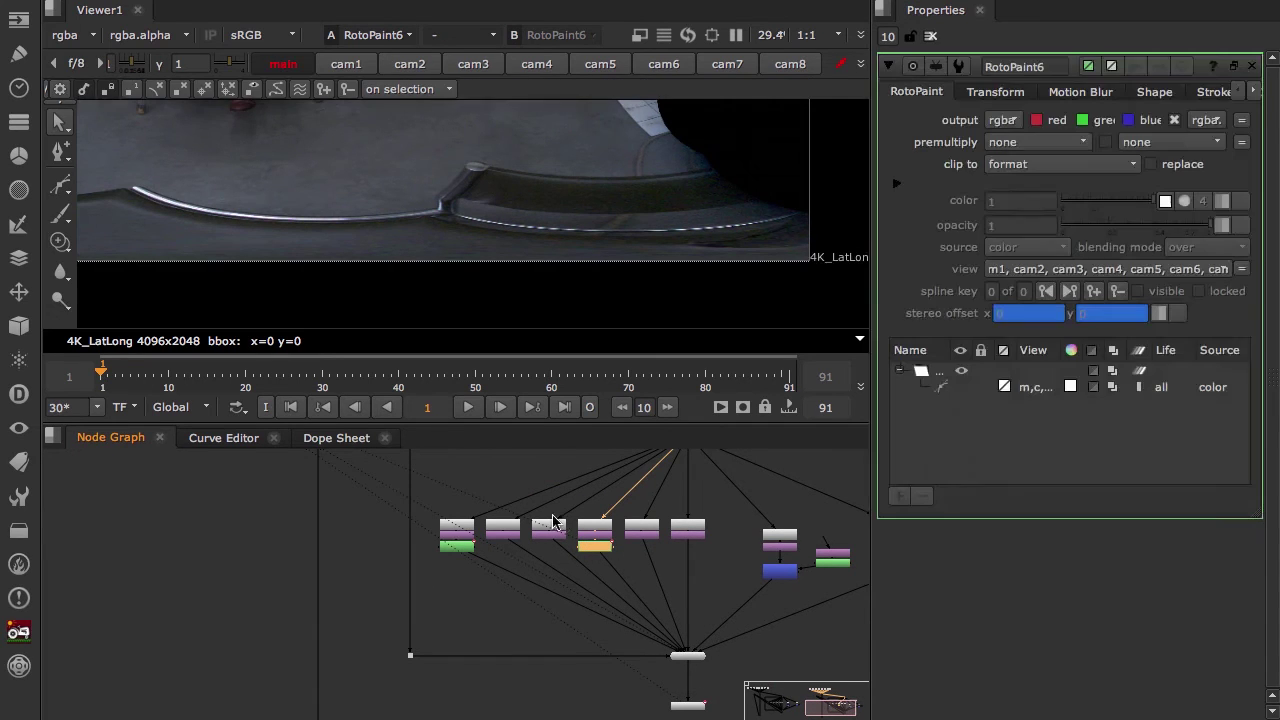
pyautogui.press('v')
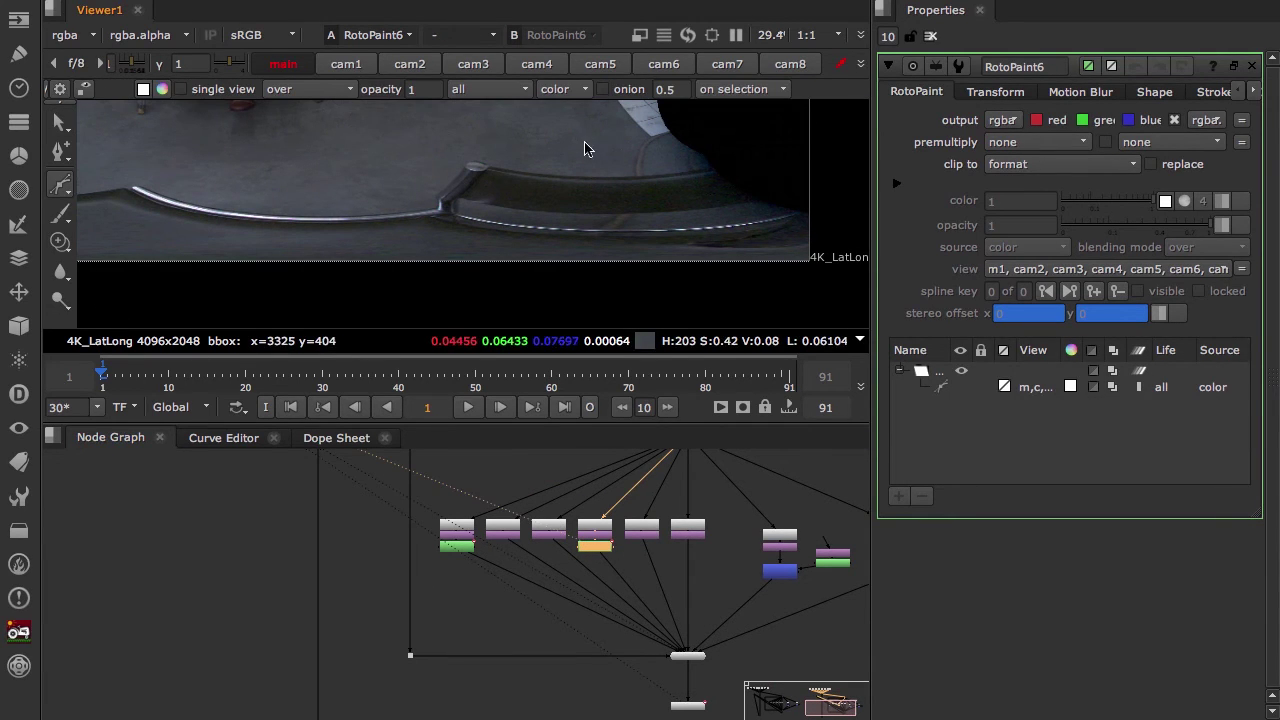
# Draw a closed Bezier shape around the chair frame's left part in the cam4 image, pulling one lower point below the frame edge.
pyautogui.click(650, 156)
pyautogui.click(609, 124)
pyautogui.click(671, 181)
pyautogui.click(759, 244)
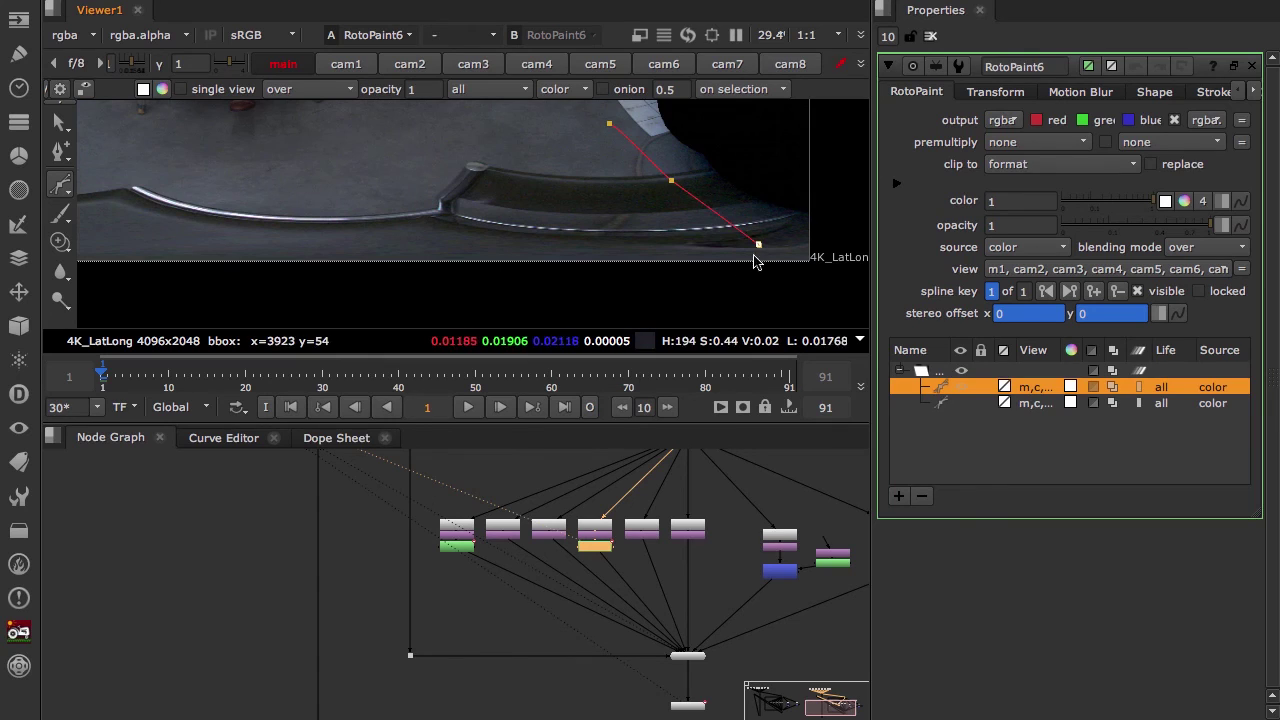
pyautogui.click(669, 259)
pyautogui.click(459, 266)
pyautogui.click(373, 231)
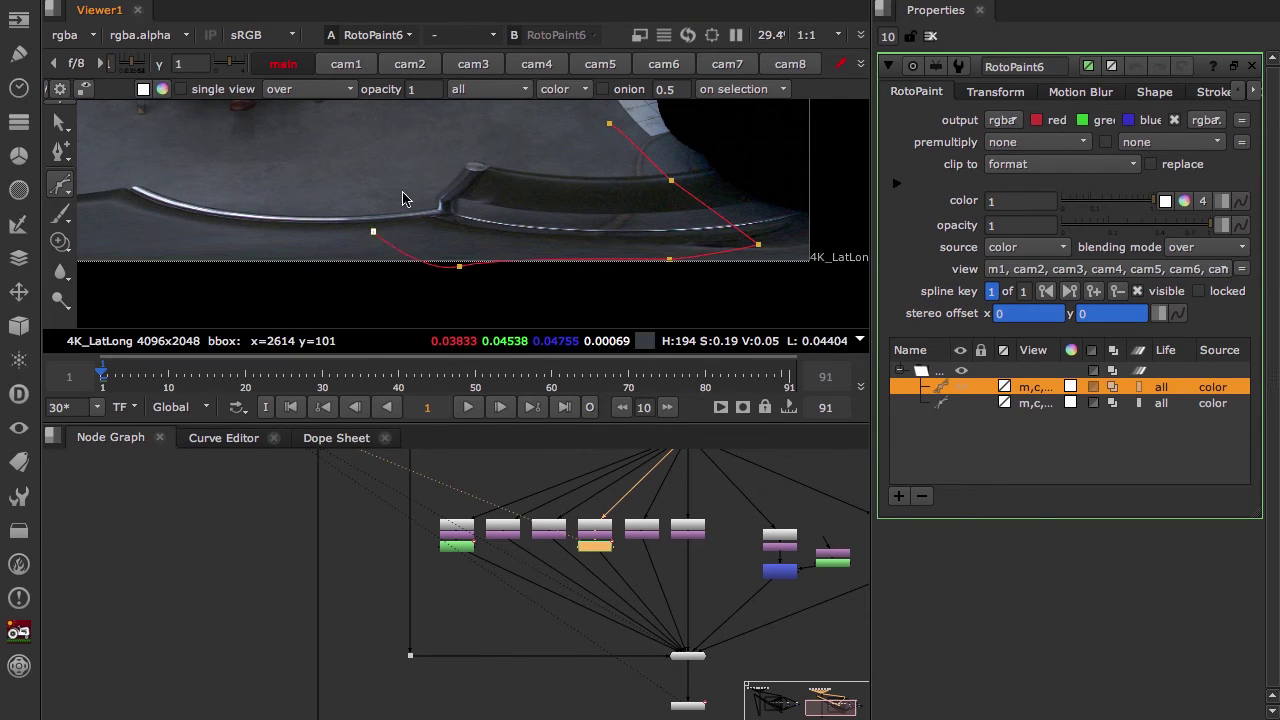
pyautogui.click(400, 195)
pyautogui.click(473, 145)
pyautogui.click(609, 124)
pyautogui.moveTo(669, 259); pyautogui.dragTo(696, 284)
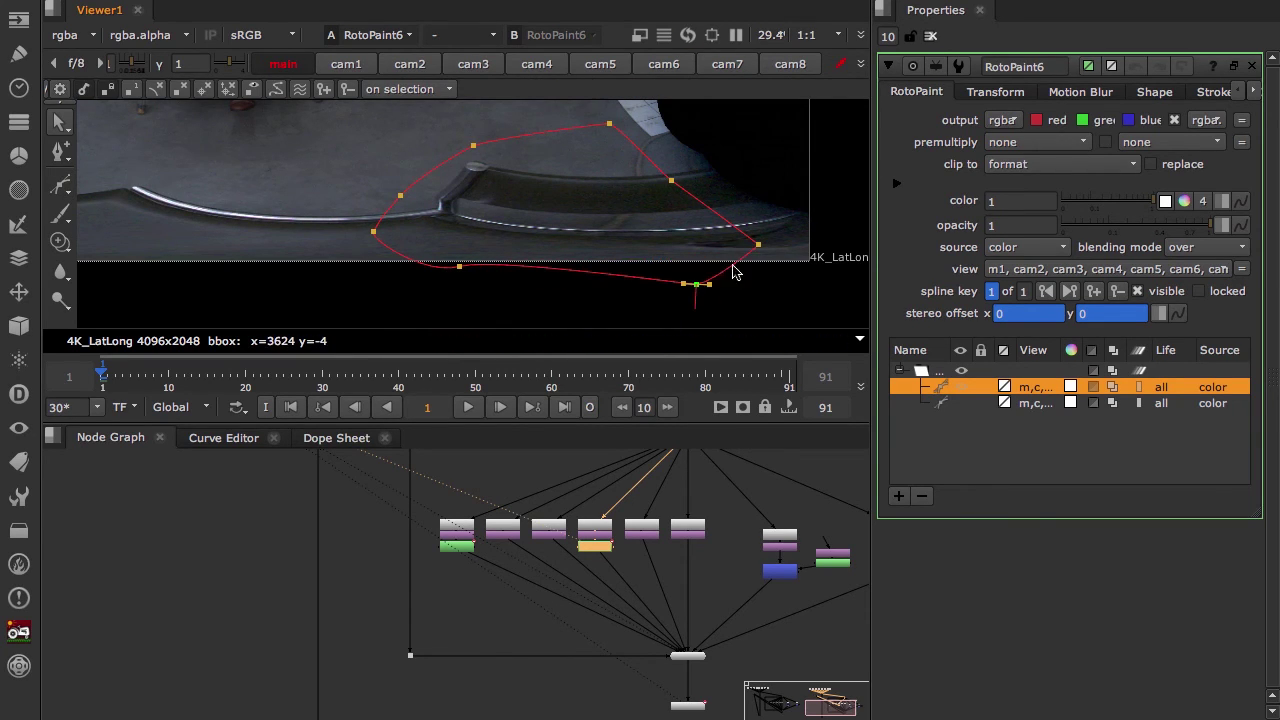
# Smooth and feather all points of the cam4 chair-frame shape, shift it slightly left, and close the node's properties.
pyautogui.moveTo(826, 106); pyautogui.dragTo(200, 356)
pyautogui.press('z')
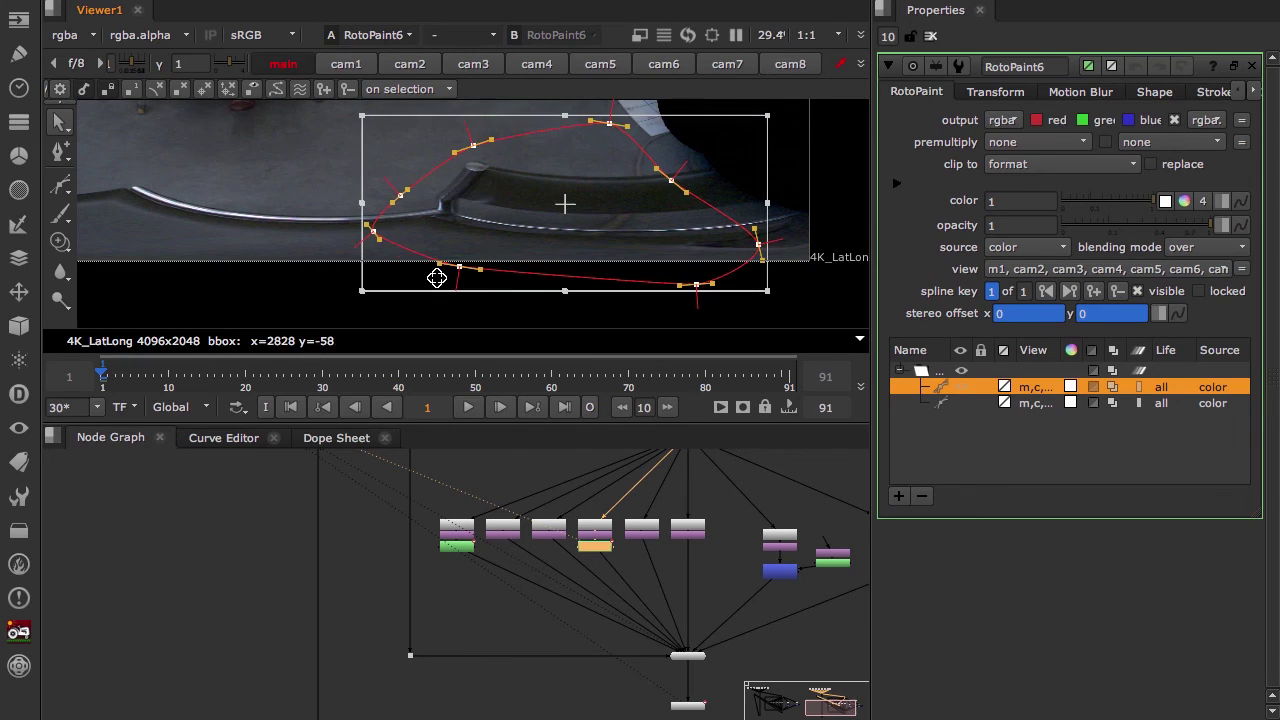
pyautogui.press('z')
pyautogui.press('e')
pyautogui.press('e')
pyautogui.press('e')
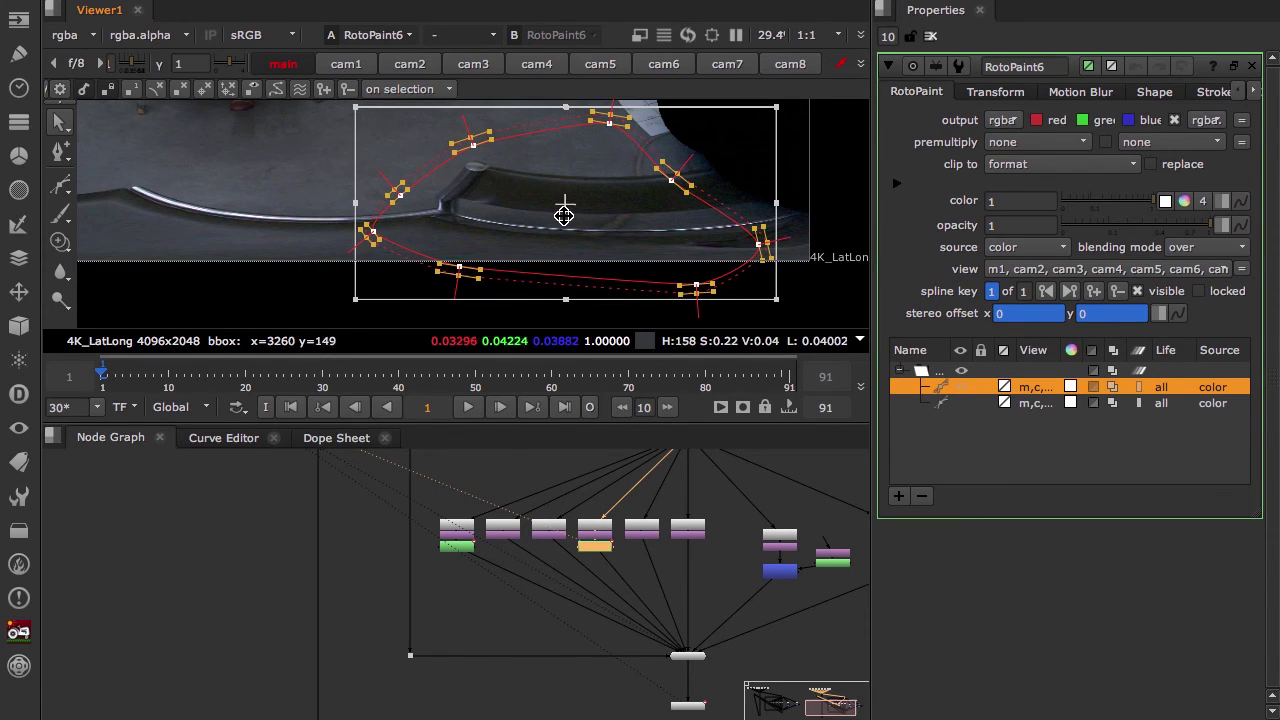
pyautogui.moveTo(564, 215); pyautogui.dragTo(553, 217)
pyautogui.click(844, 298)
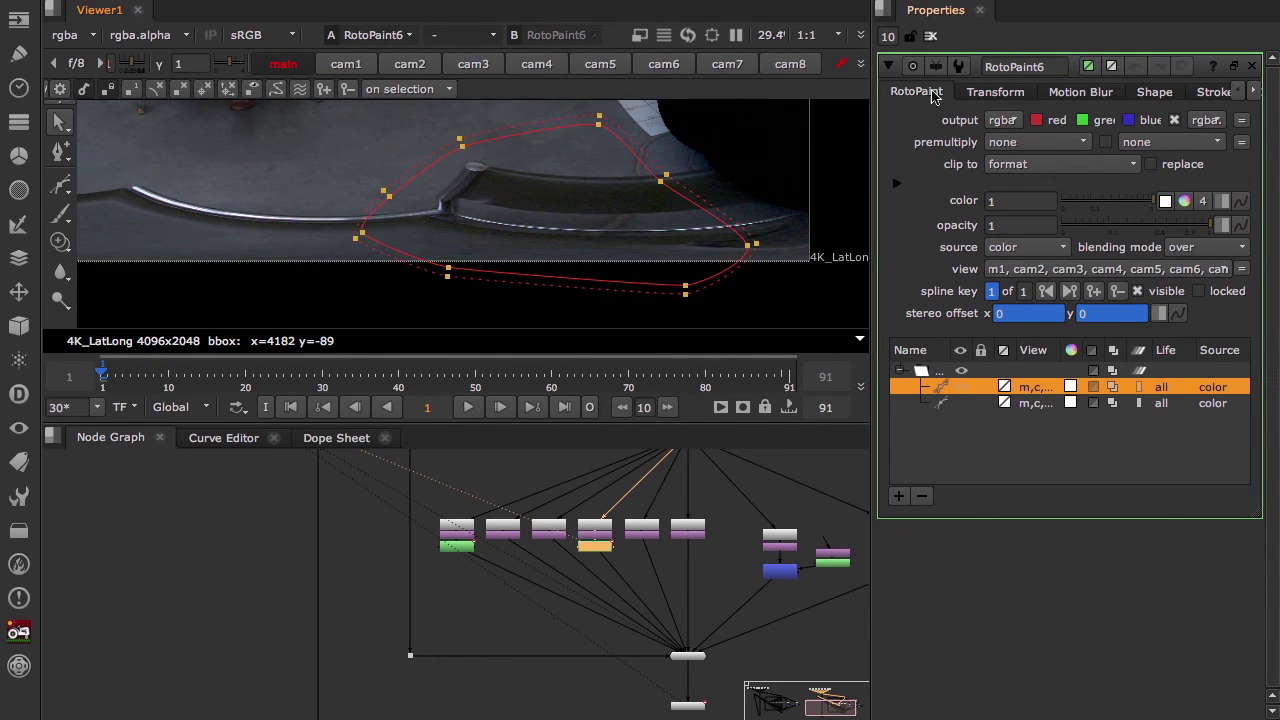
pyautogui.click(929, 36)
# View the updated C_Stitcher2 panorama at full viewer size and fit the whole image.
pyautogui.scroll(-3, 549, 629)
pyautogui.moveTo(574, 549); pyautogui.dragTo(614, 504, button='middle')
pyautogui.scroll(1, 658, 630)
pyautogui.scroll(3, 659, 636)
pyautogui.click(673, 628)
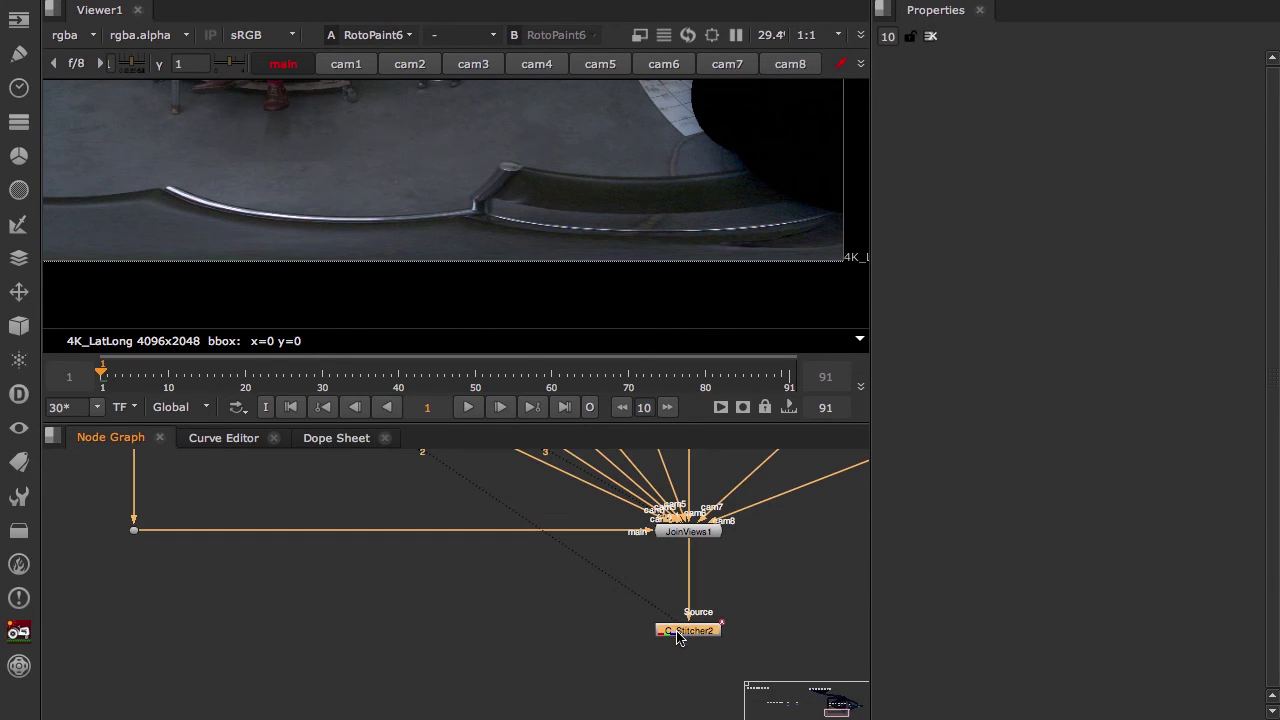
pyautogui.press('1')
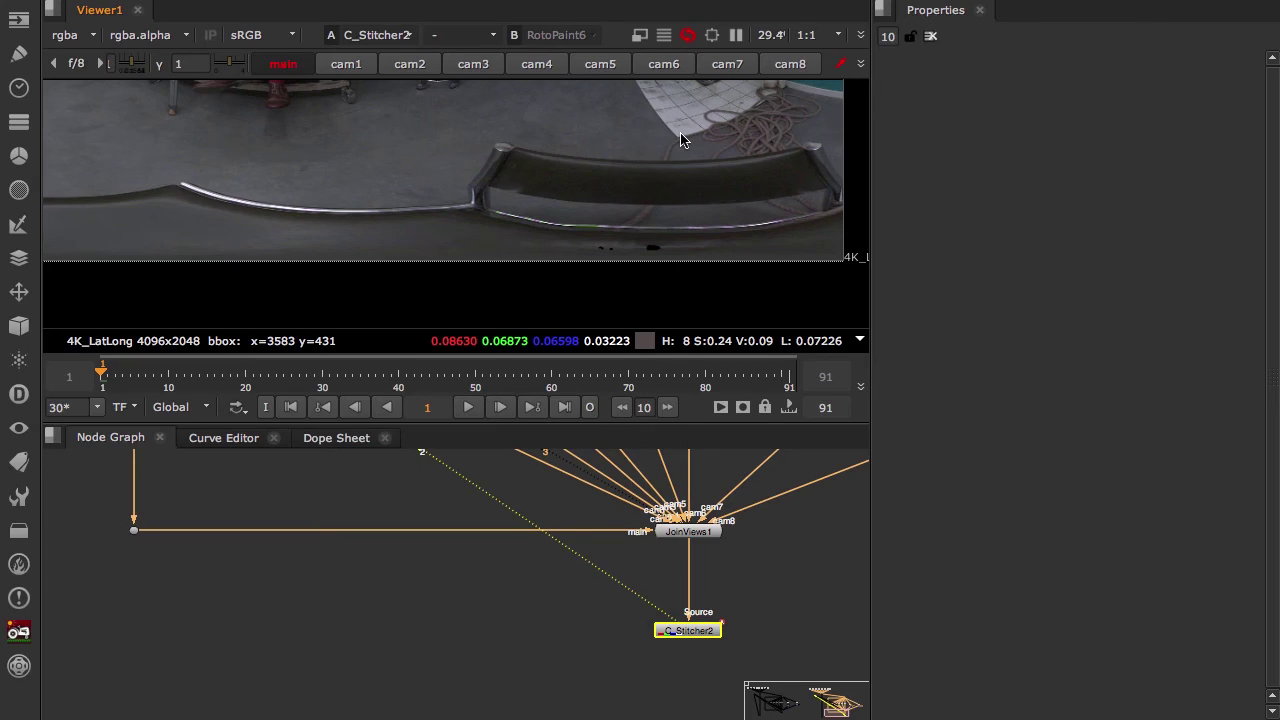
pyautogui.press('space')
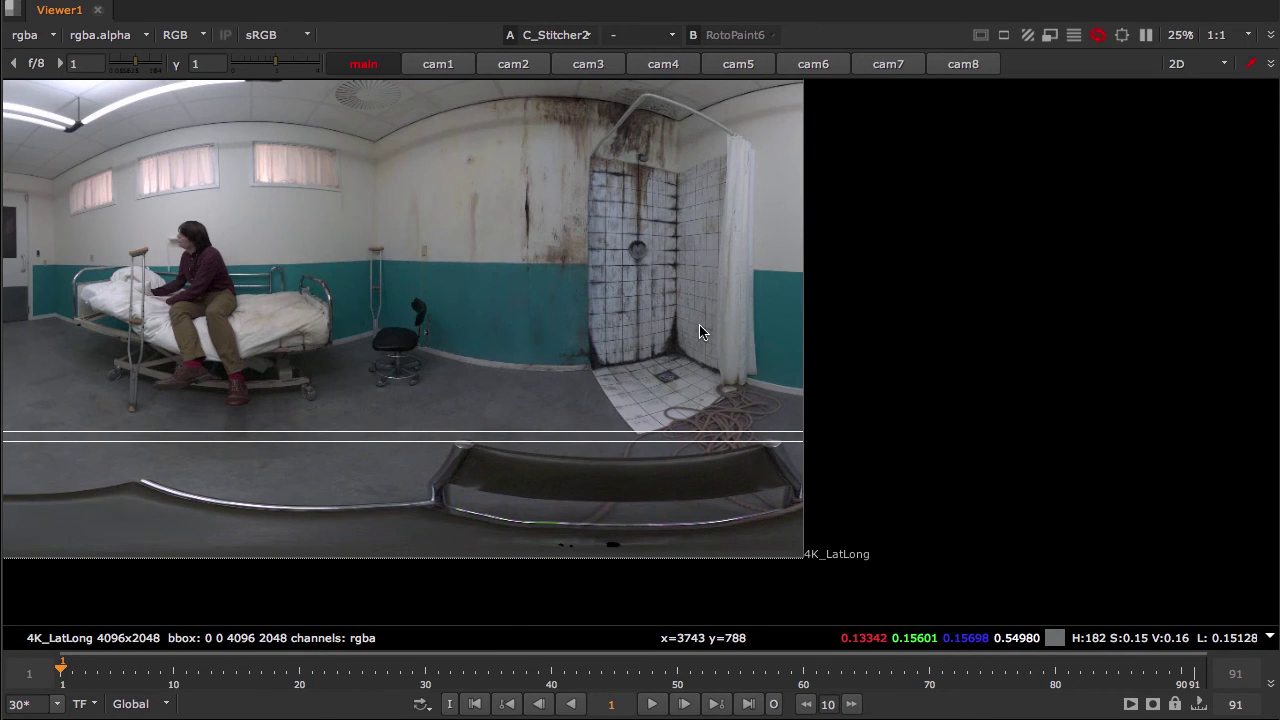
pyautogui.press('f')
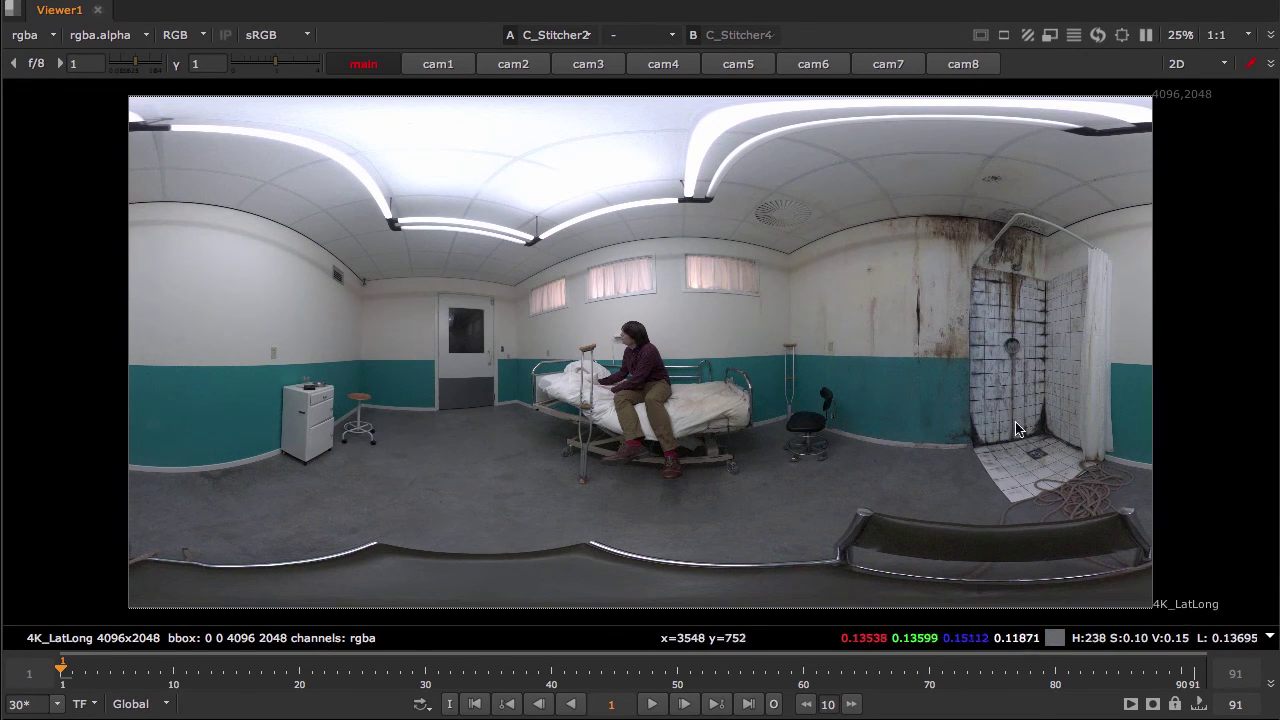
# Examine the stained wall, shower and floor in the C_Stitcher2 panorama up close, and compare it with C_Stitcher4.
pyautogui.scroll(4, 1005, 357)
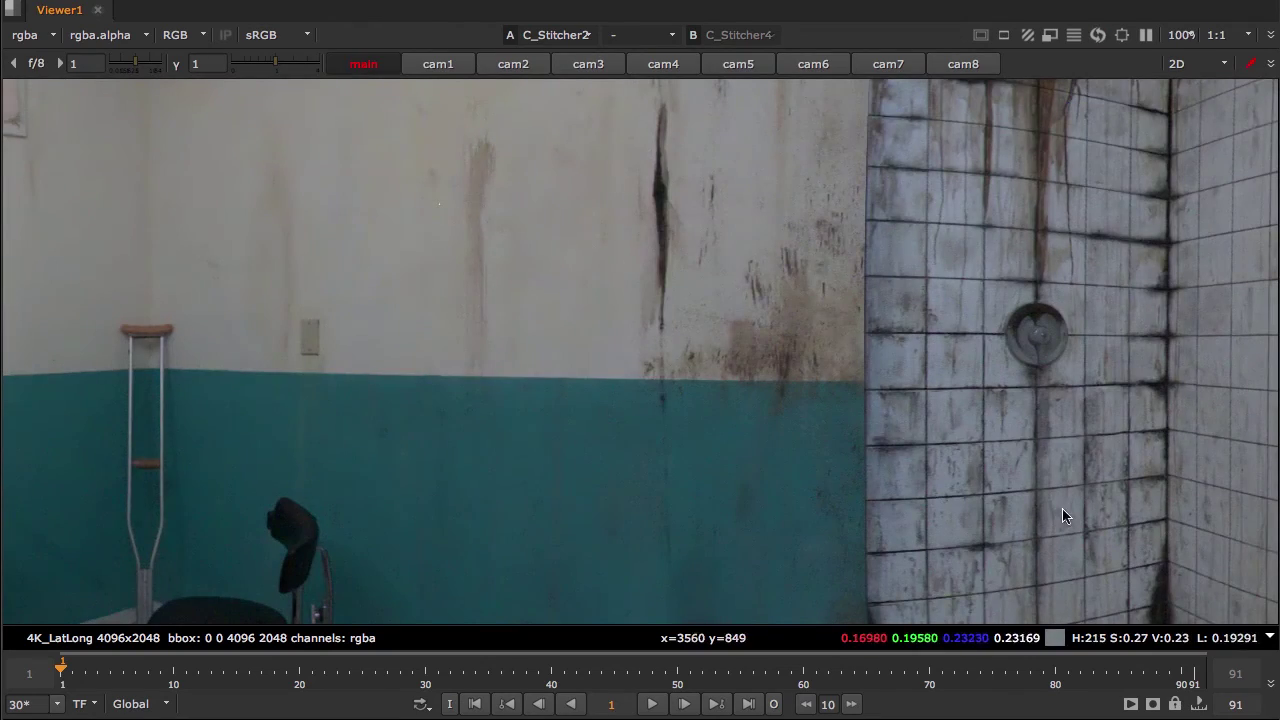
pyautogui.moveTo(1060, 514); pyautogui.dragTo(960, 283, button='middle')
pyautogui.moveTo(972, 474); pyautogui.dragTo(945, 379, button='middle')
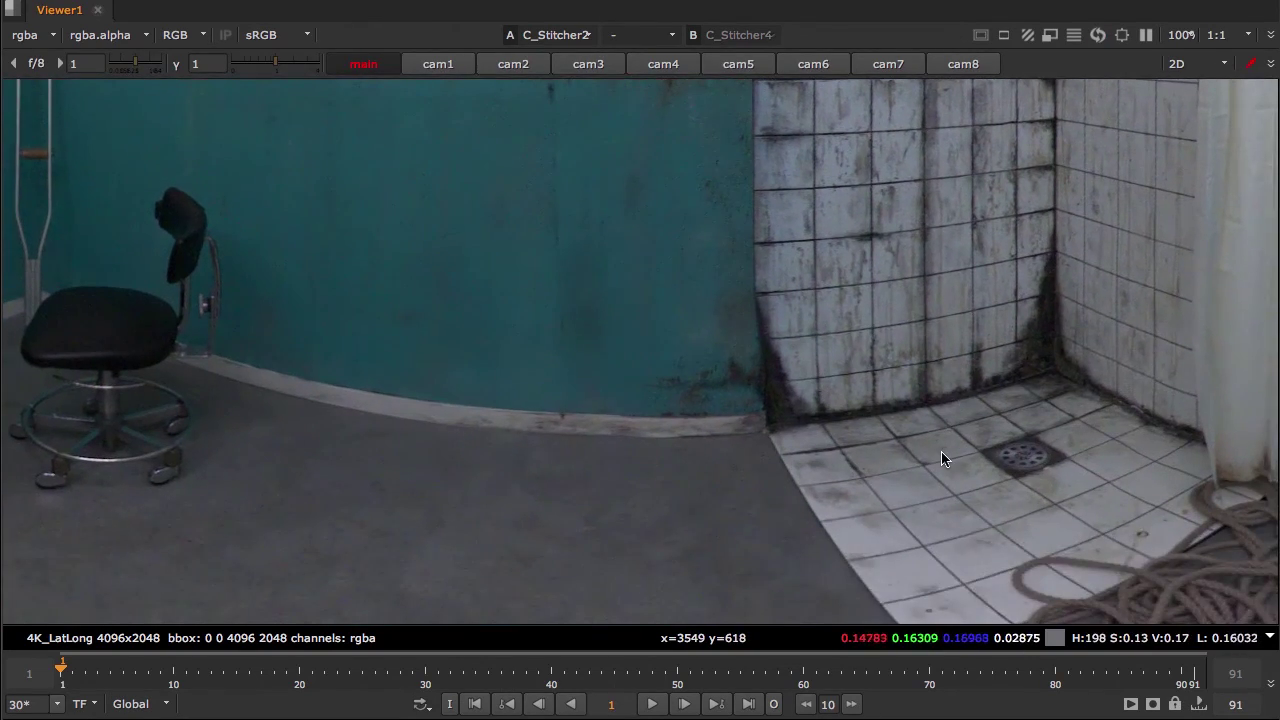
pyautogui.scroll(-2, 941, 457)
pyautogui.scroll(-3, 941, 456)
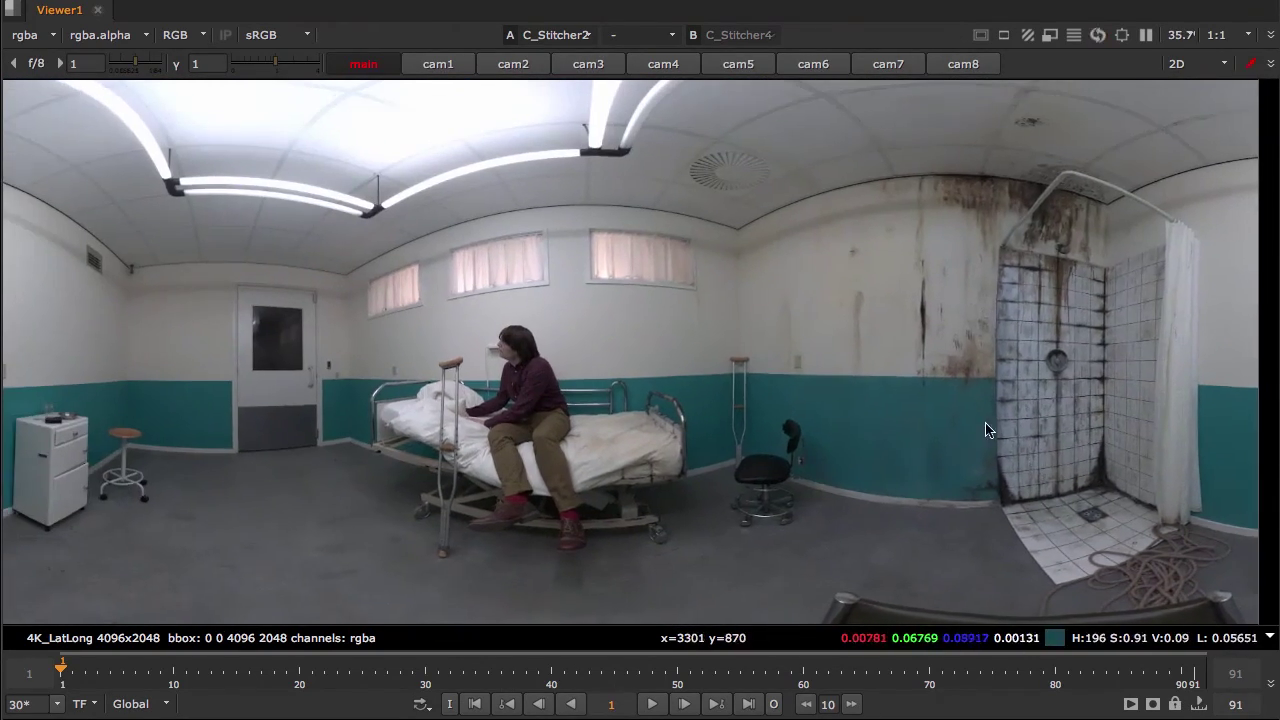
pyautogui.scroll(-2, 1000, 432)
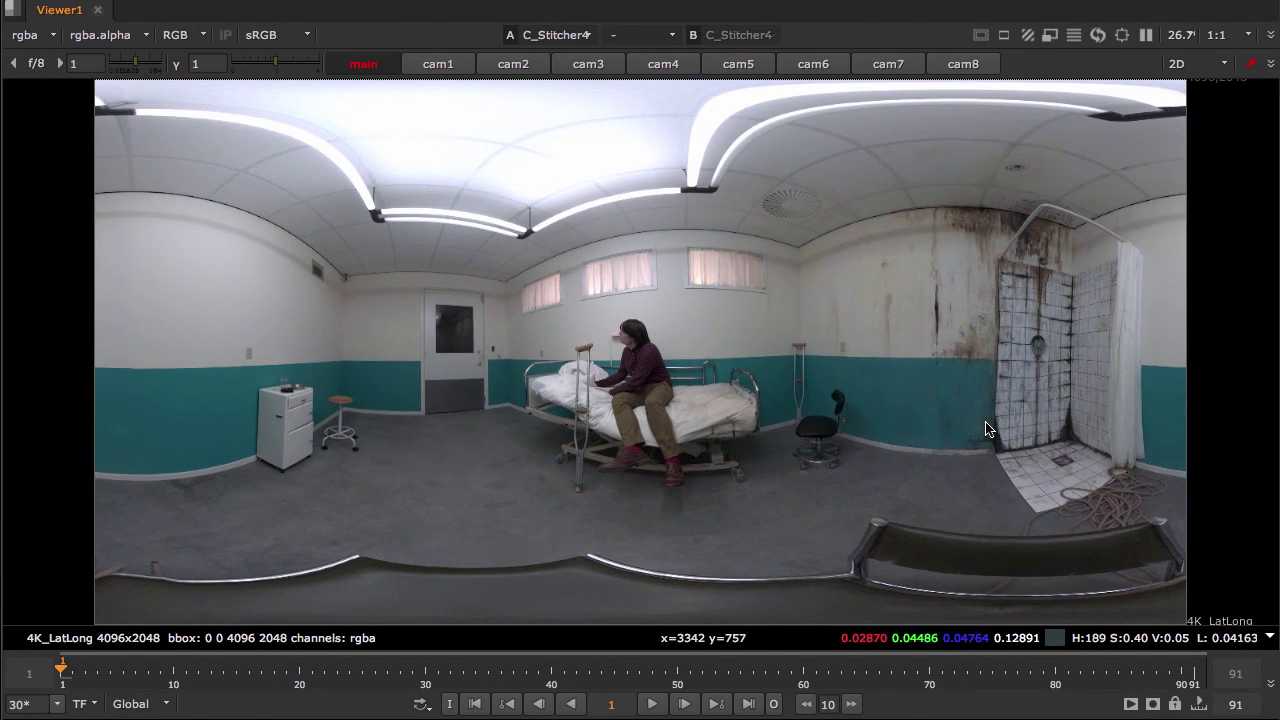
# Select all nodes of the C_Stitcher4 stitching branch in the node graph.
pyautogui.press('space')
pyautogui.scroll(-5, 600, 540)
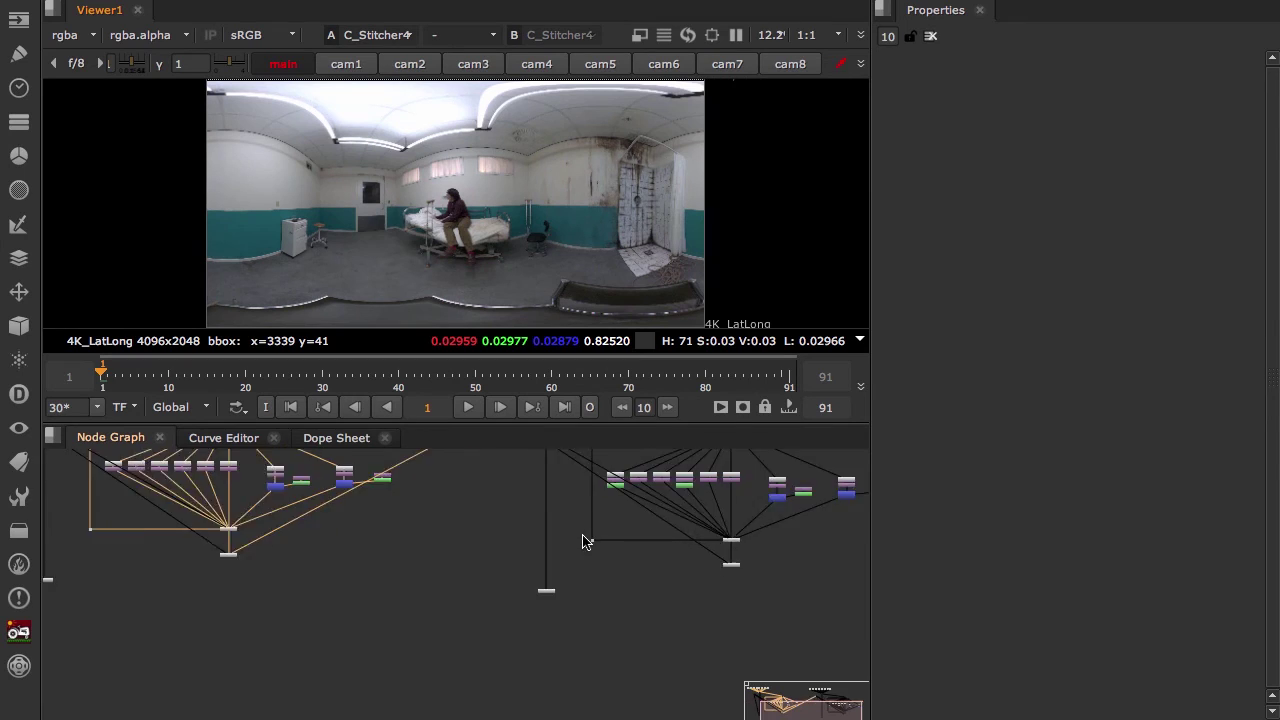
pyautogui.scroll(-2, 582, 541)
pyautogui.scroll(6, 646, 551)
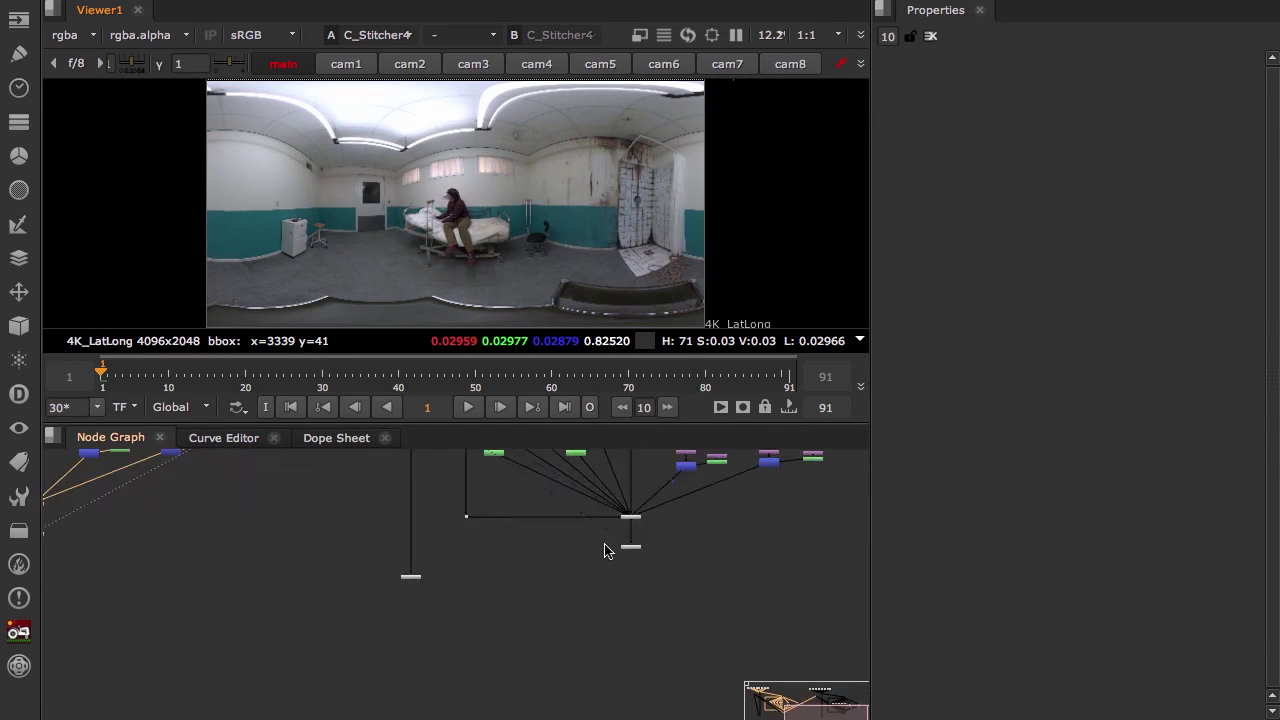
pyautogui.scroll(-6, 590, 541)
pyautogui.scroll(-2, 444, 479)
pyautogui.moveTo(408, 463); pyautogui.dragTo(498, 515, button='middle')
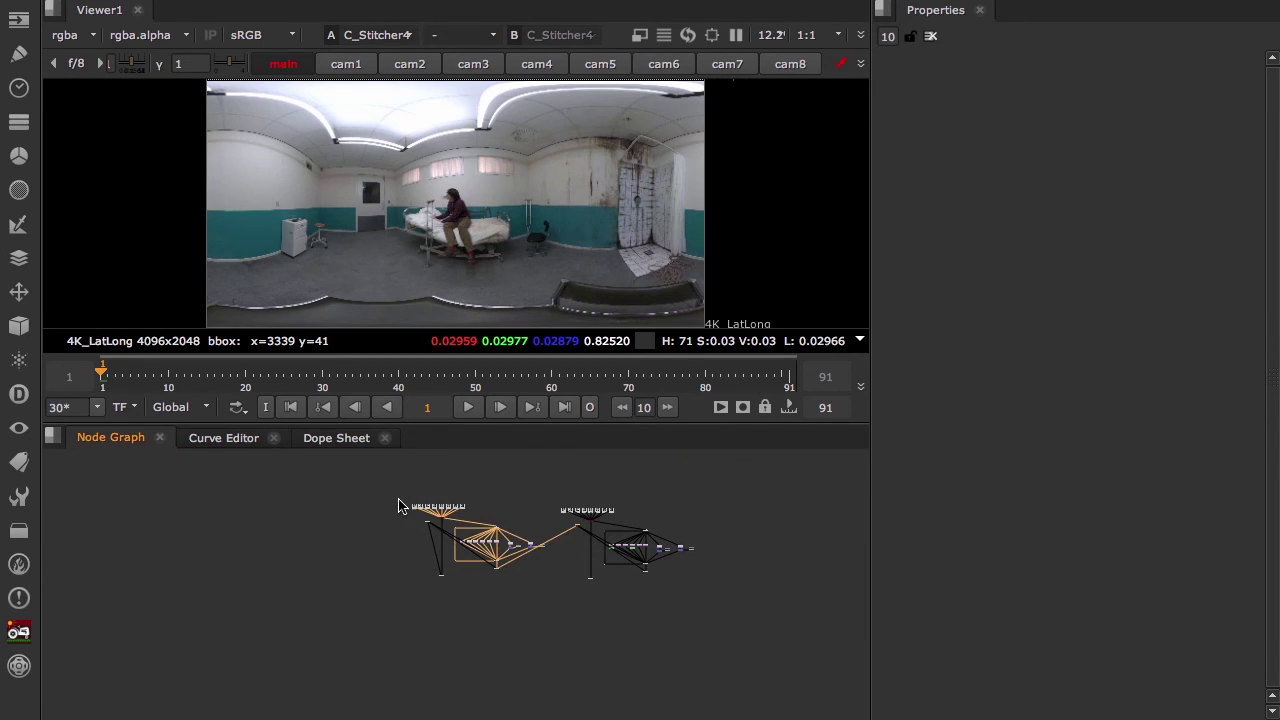
pyautogui.moveTo(396, 495); pyautogui.dragTo(551, 592)
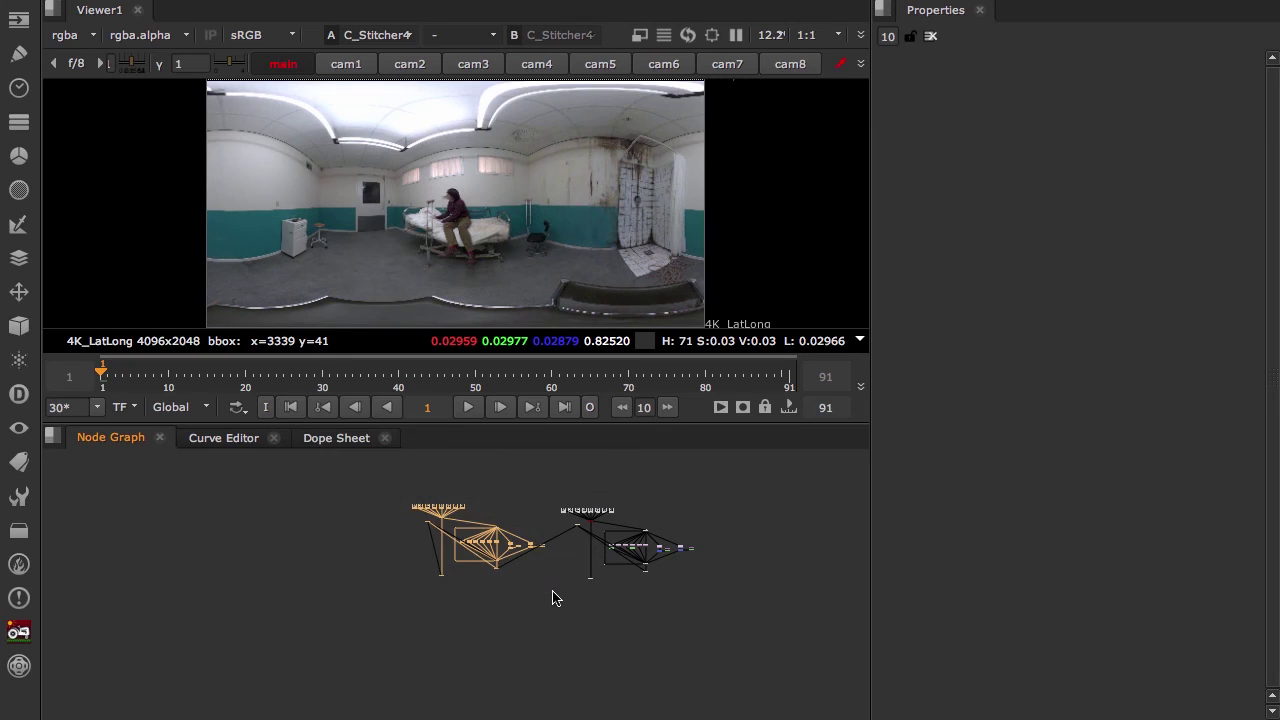
# Delete the selected C_Stitcher4 branch and add a Write node after C_Stitcher2, widening the properties area to show its settings.
pyautogui.press('Delete')
pyautogui.scroll(5, 643, 580)
pyautogui.click(668, 529)
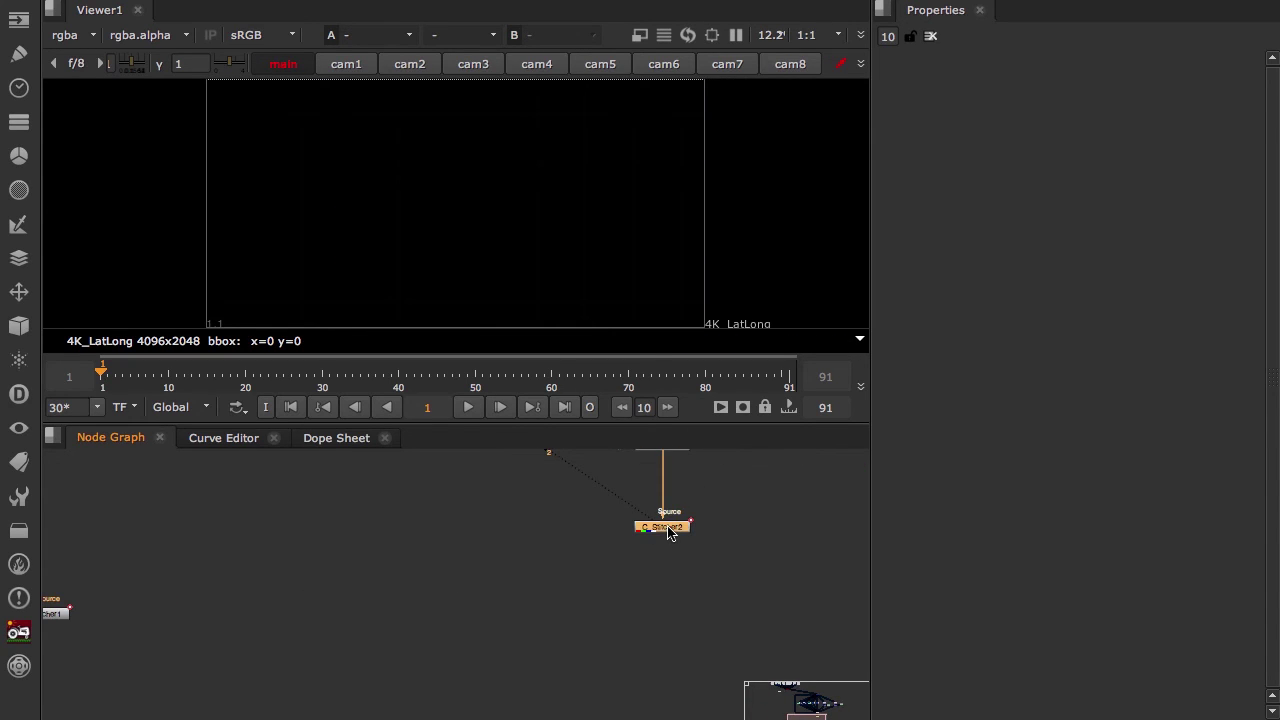
pyautogui.press('w')
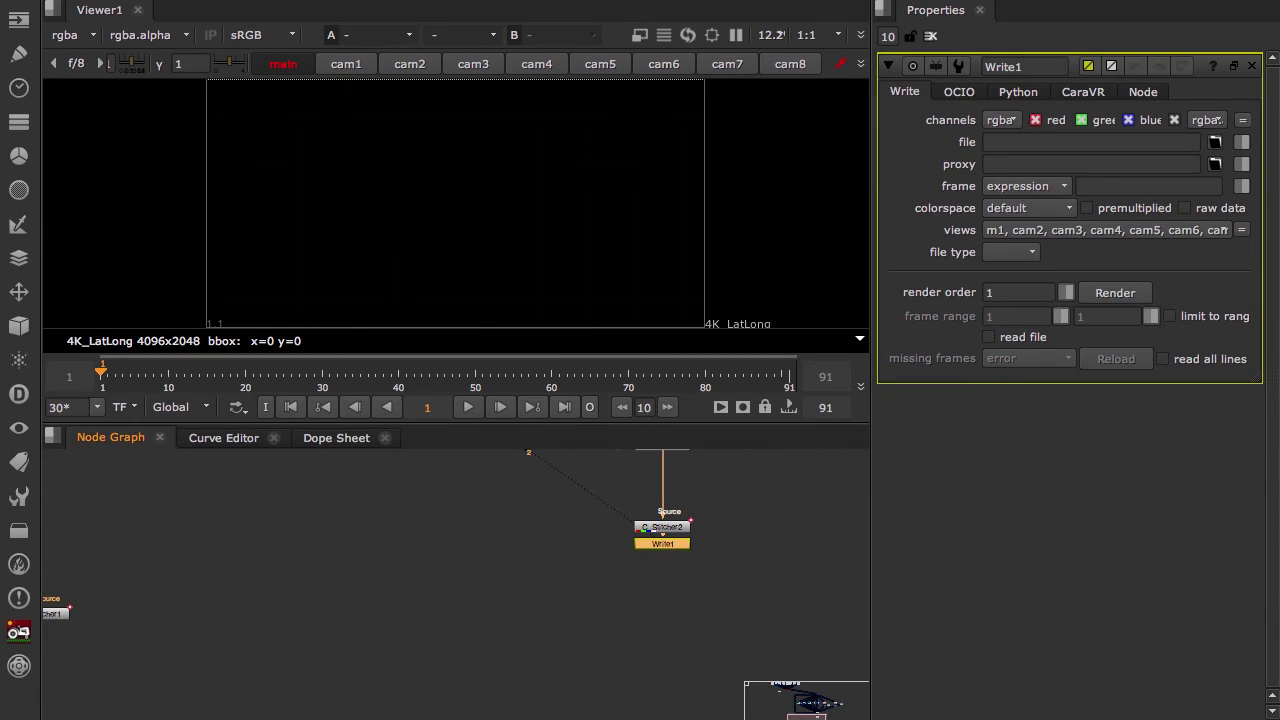
pyautogui.moveTo(751, 520); pyautogui.dragTo(702, 533, button='middle')
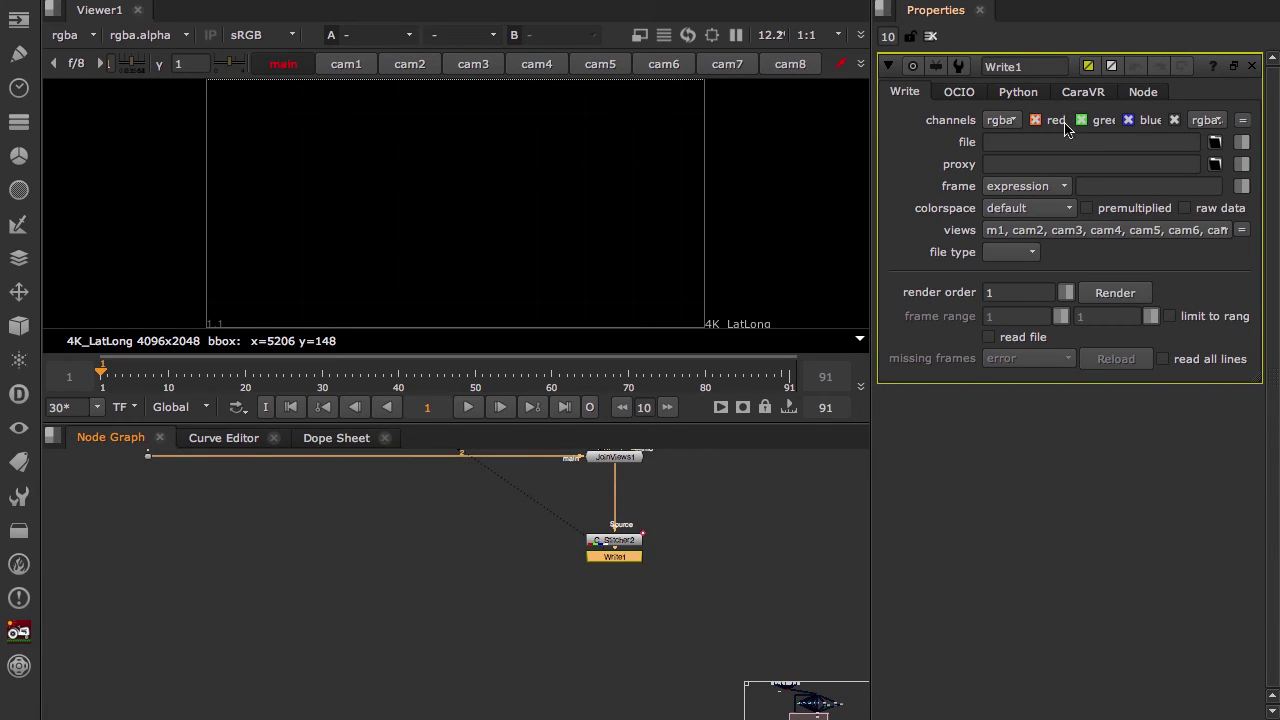
pyautogui.moveTo(873, 222); pyautogui.dragTo(757, 350)
pyautogui.moveTo(659, 511); pyautogui.dragTo(614, 539, button='middle')
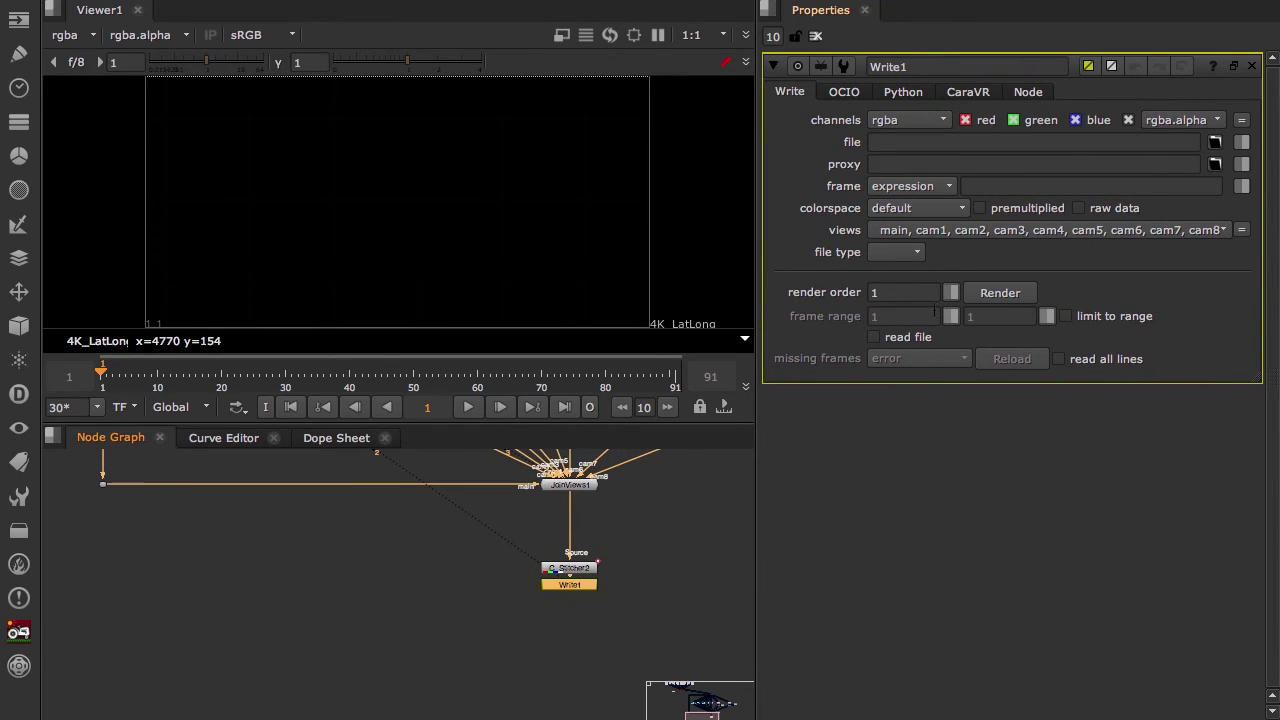
# Restrict the Write node's rendered views to main by applying its CaraVR view preset.
pyautogui.click(966, 92)
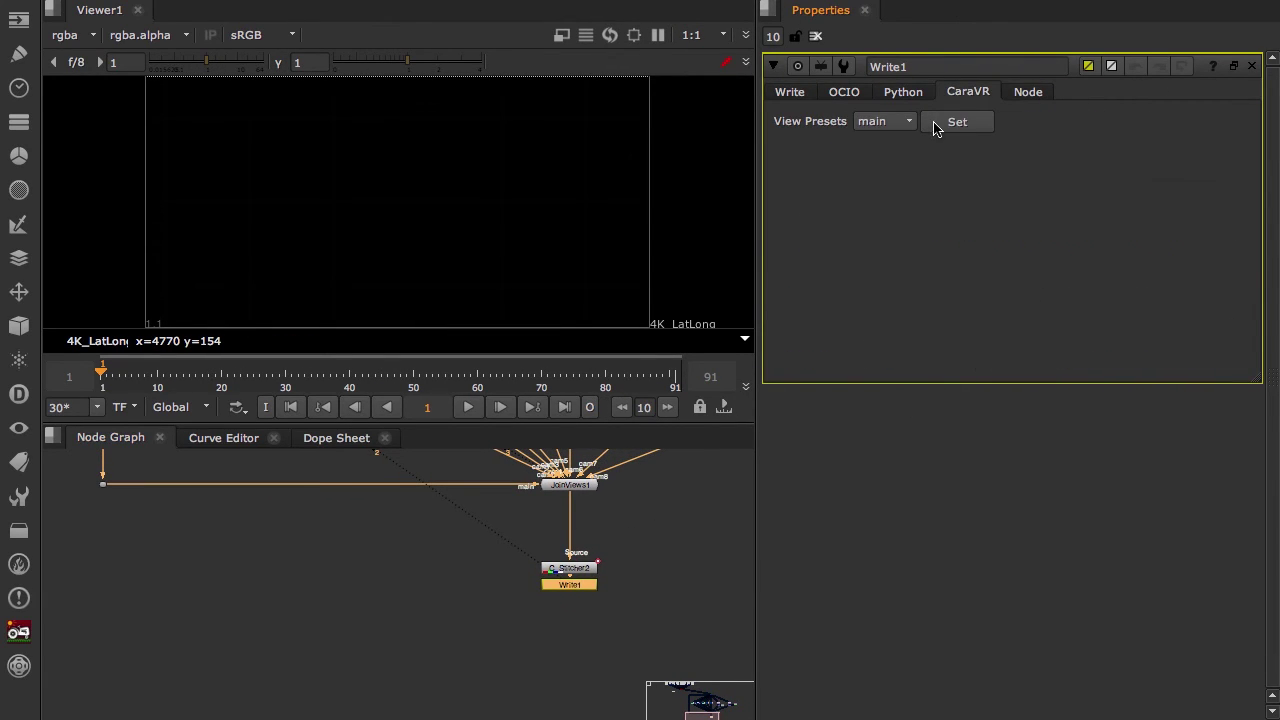
pyautogui.click(902, 124)
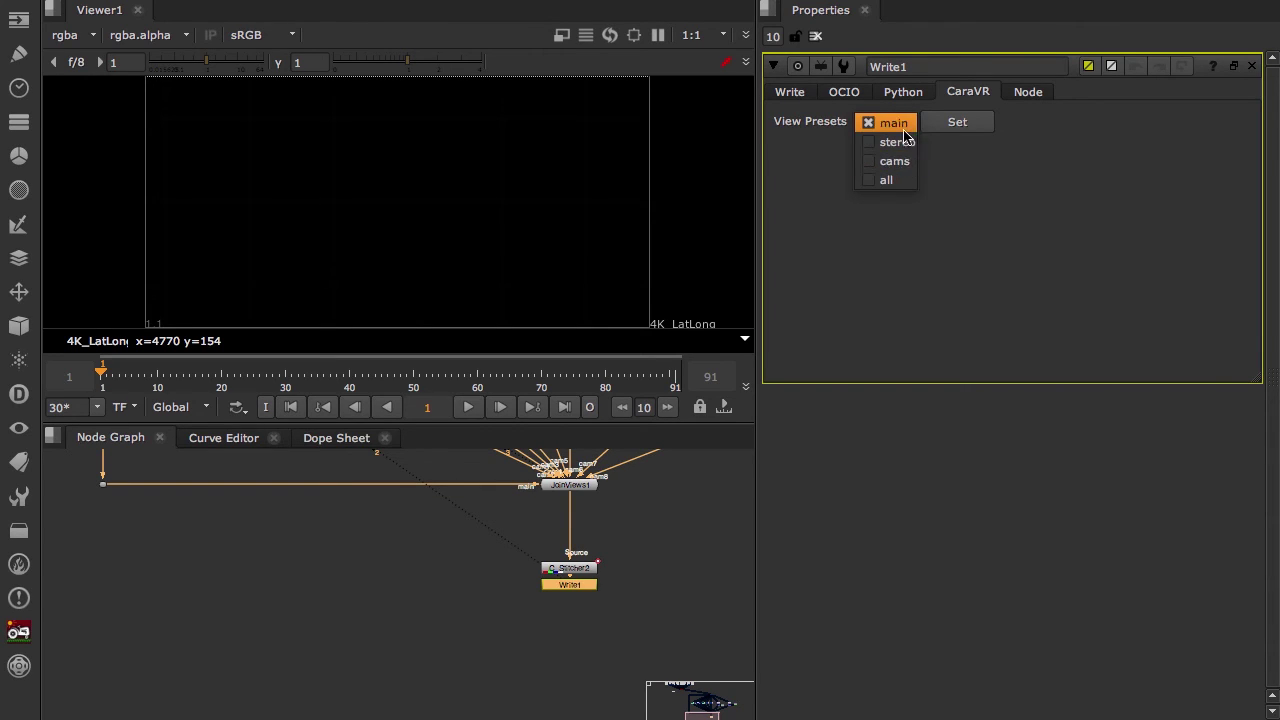
pyautogui.click(901, 125)
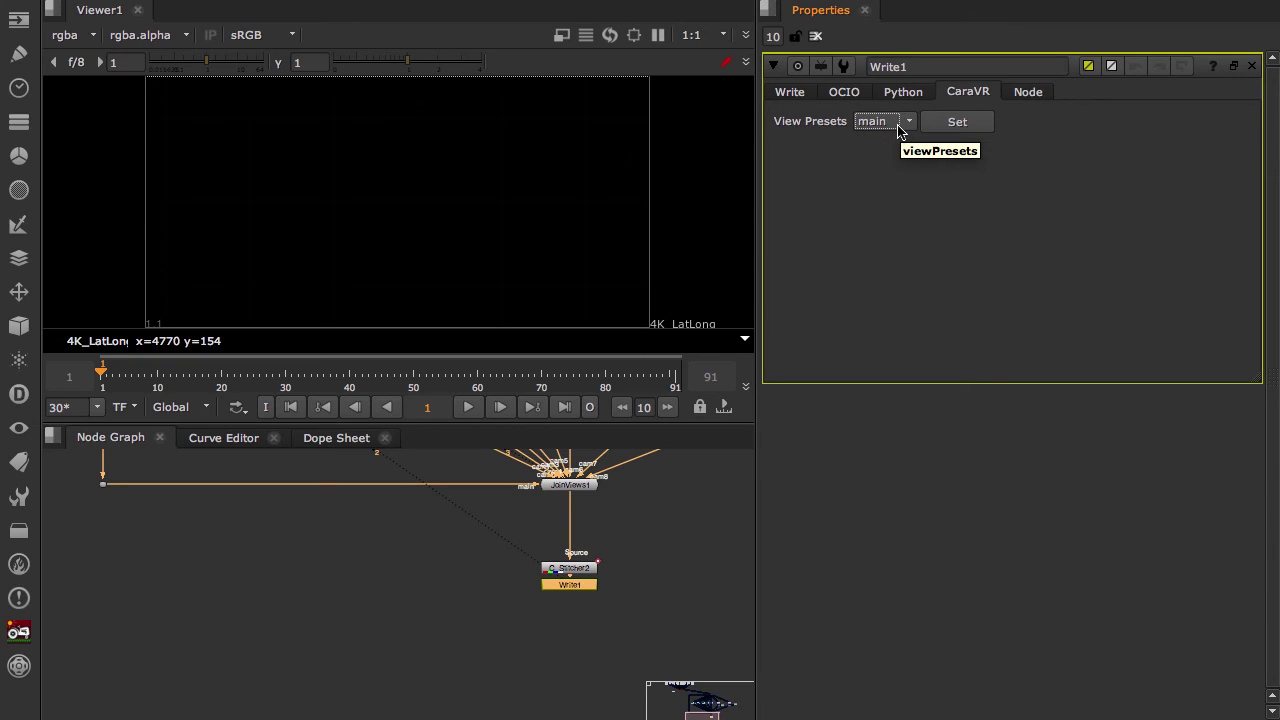
pyautogui.click(957, 124)
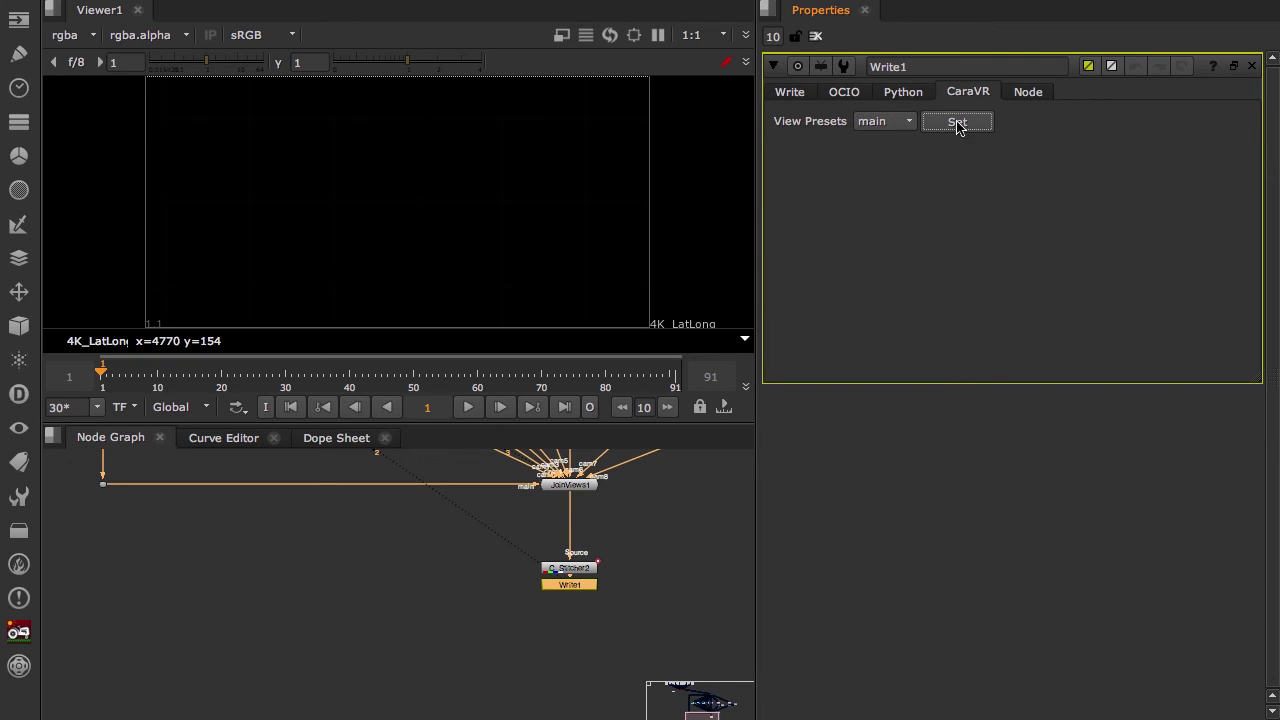
# Paste the output path ending nowhere_comp_v20/nowhere_comp_v20.%04d.png into the Write node's file setting and remove the trailing 1-91 frame range.
pyautogui.click(788, 95)
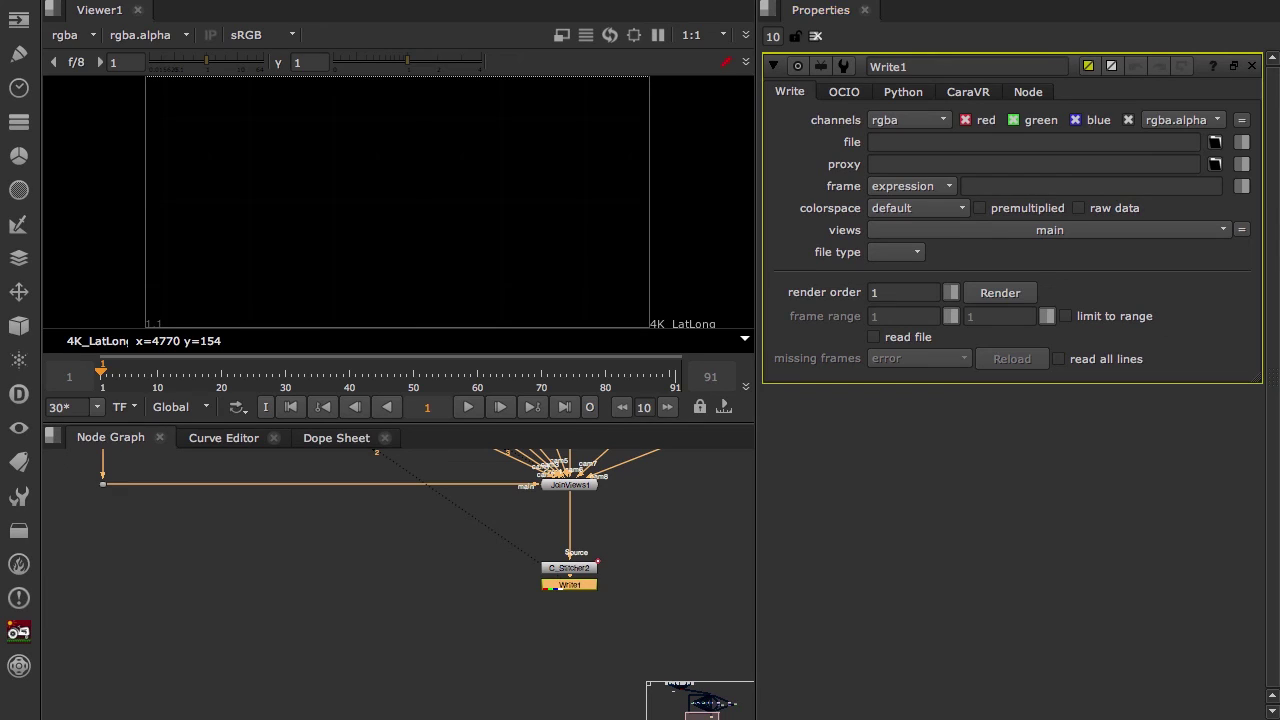
pyautogui.click(978, 144)
pyautogui.hotkey('ctrl', 'v')
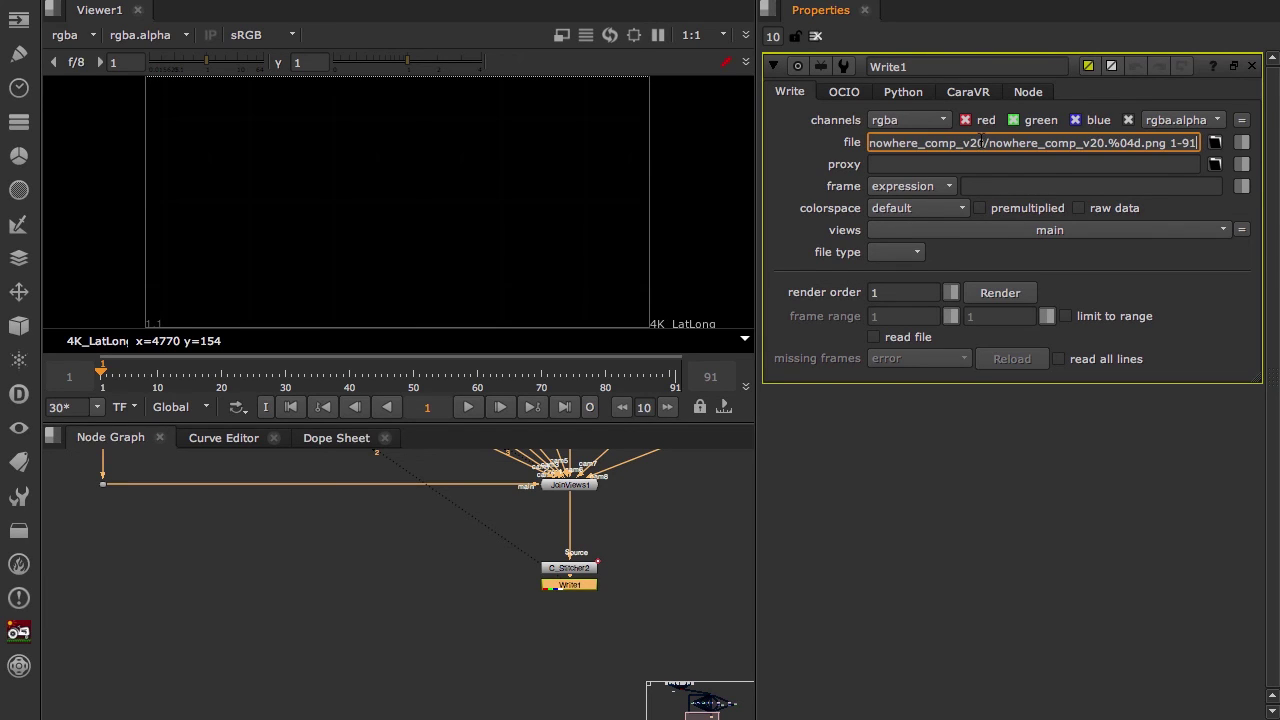
pyautogui.press('Return')
pyautogui.click(1152, 150)
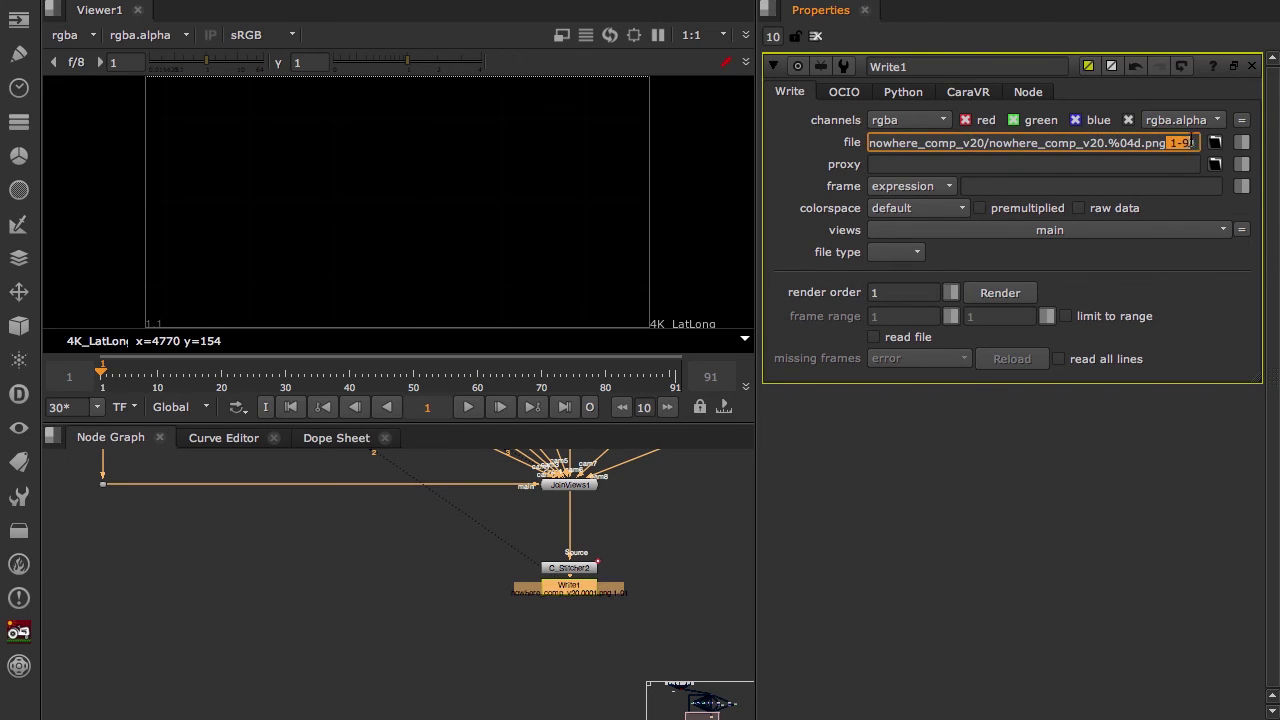
pyautogui.press('End')
pyautogui.press('BackSpace')
pyautogui.press('BackSpace')
pyautogui.press('BackSpace')
pyautogui.press('BackSpace')
pyautogui.press('BackSpace')
pyautogui.press('Return')
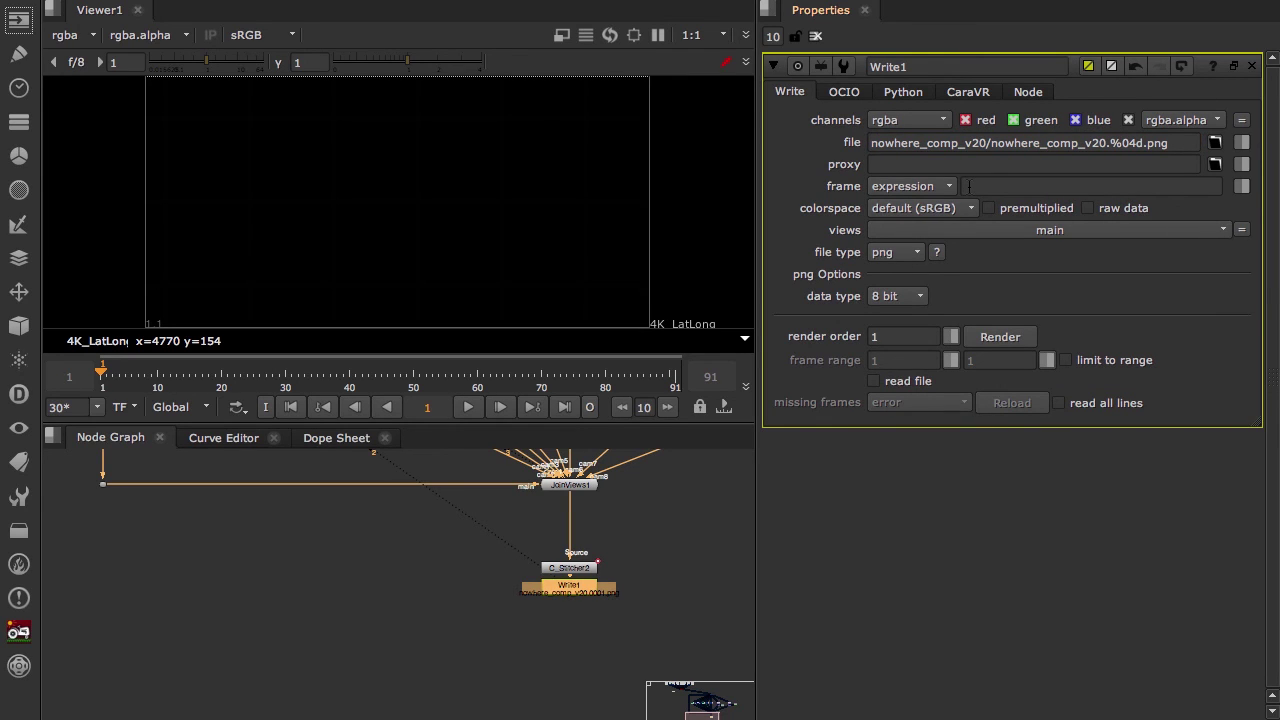
# View the C_Stitcher2 output in the viewer and deselect the node.
pyautogui.scroll(-2, 600, 550)
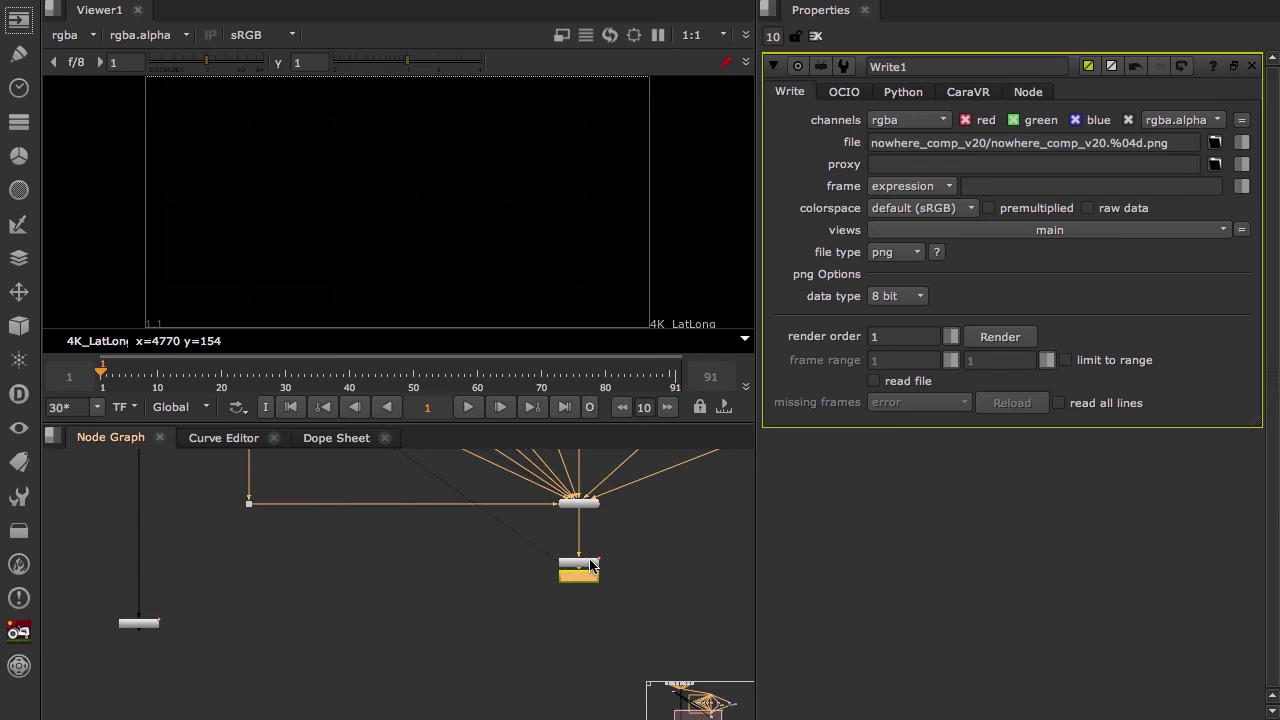
pyautogui.click(590, 562)
pyautogui.press('1')
pyautogui.click(615, 530)
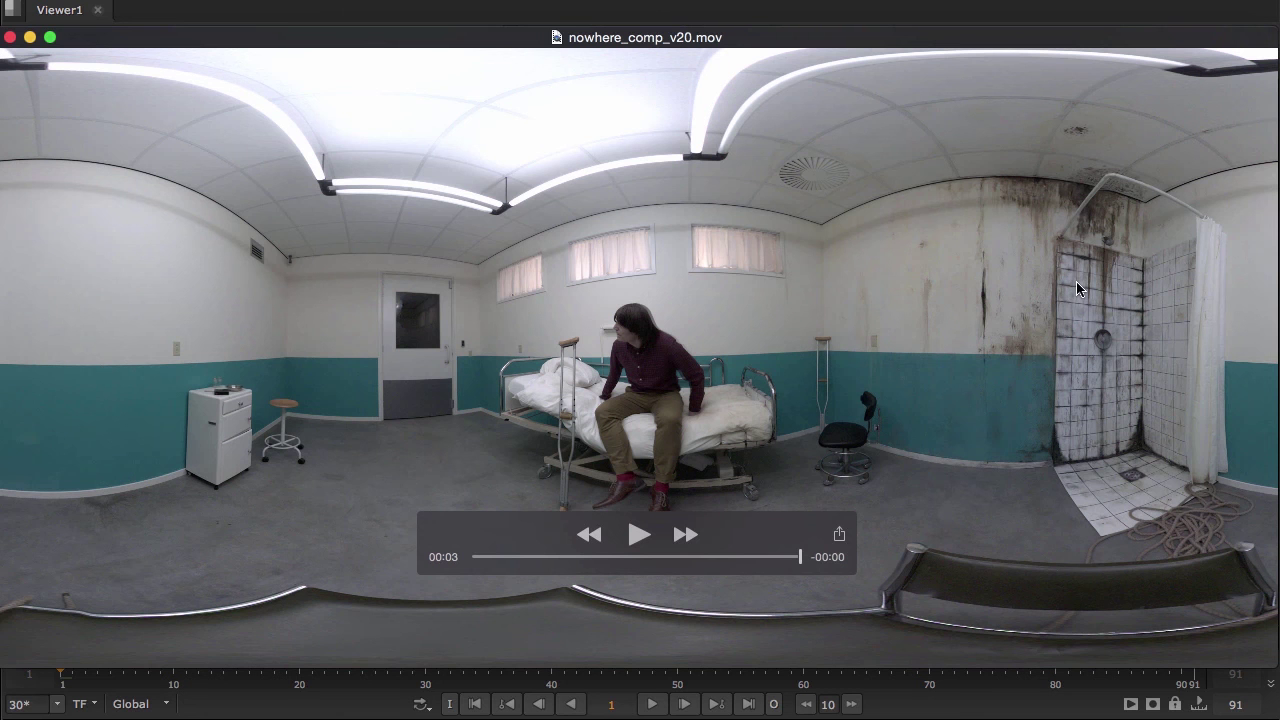
# Switch to the rendered movie nowhere_comp_v20.mov in the movie player and play it.
pyautogui.click(645, 538)
pyautogui.click(640, 535)
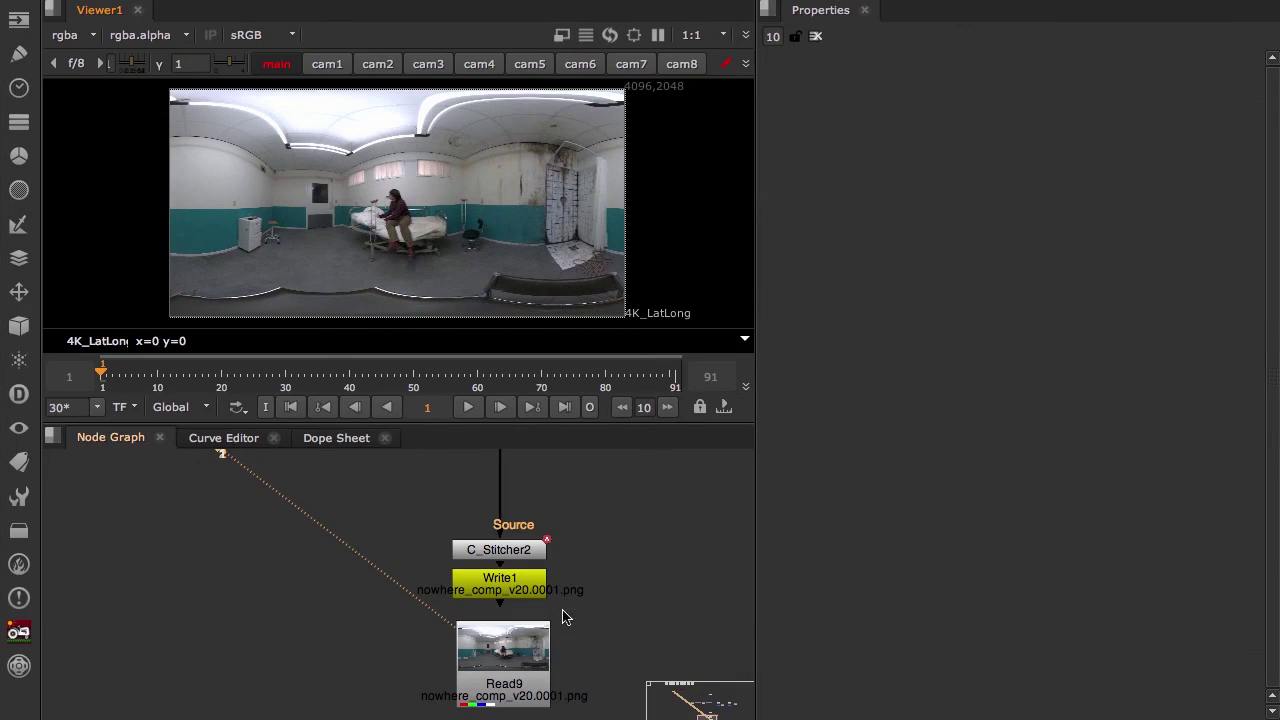
# Go to frame 91 of the rendered sequence and examine the seated man's head, arm, legs and shoes up close for ghosting.
pyautogui.click(656, 372)
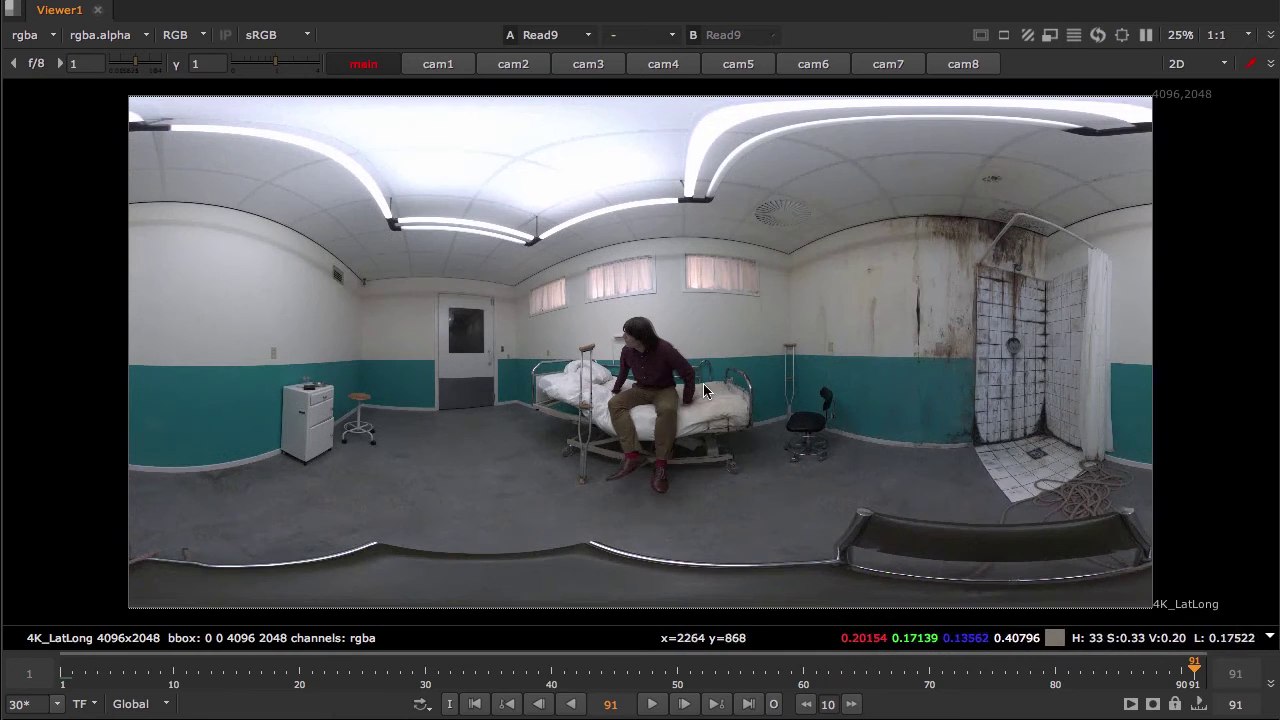
pyautogui.scroll(5, 594, 312)
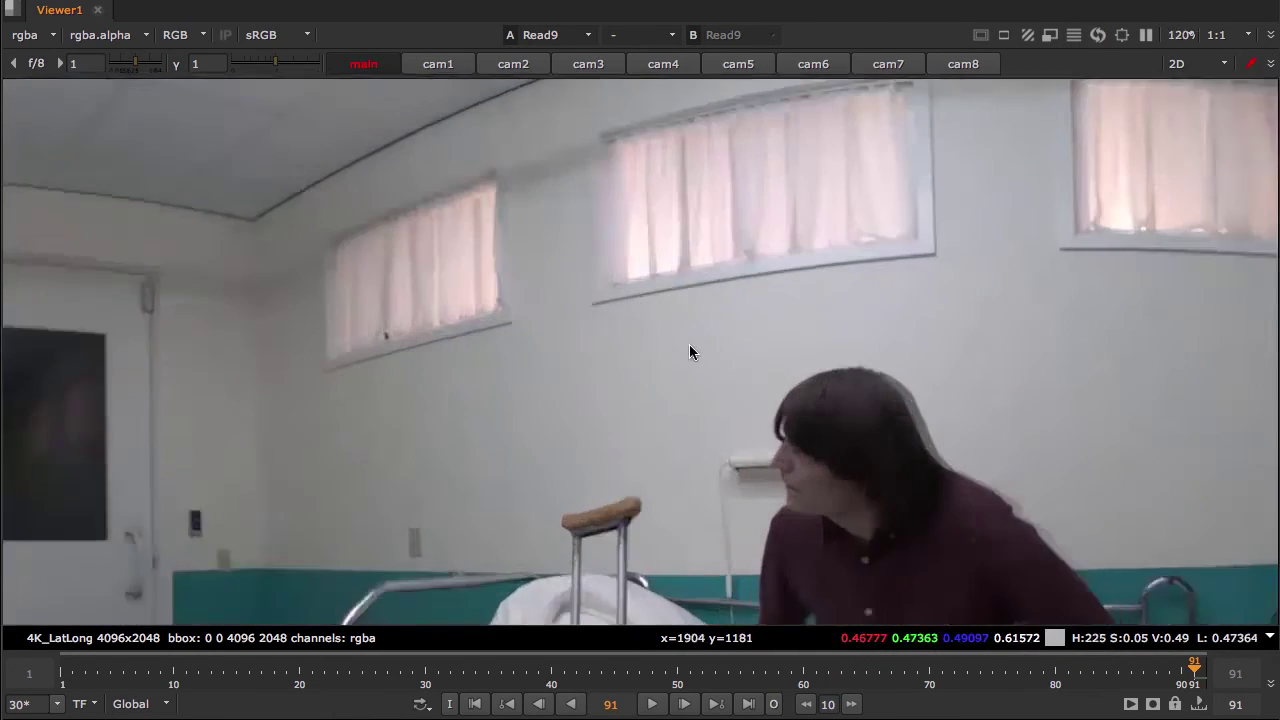
pyautogui.scroll(1, 689, 344)
pyautogui.moveTo(810, 440); pyautogui.dragTo(447, 320, button='middle')
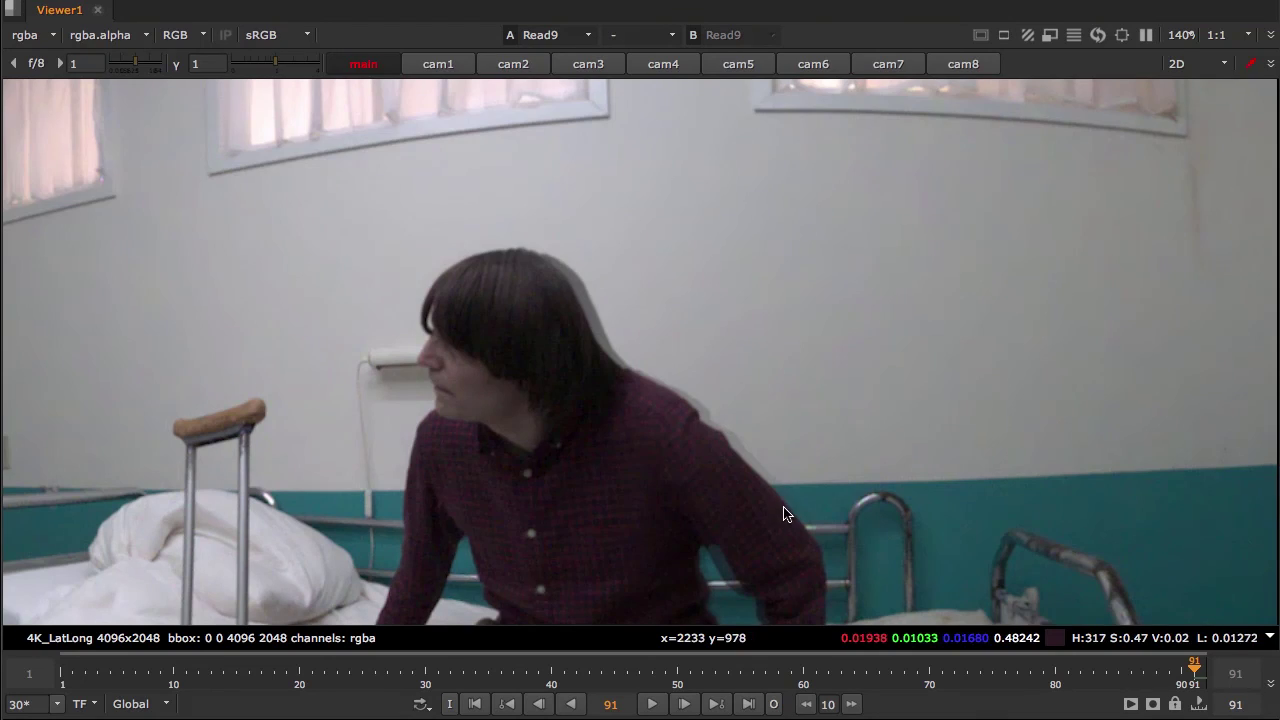
pyautogui.moveTo(784, 514); pyautogui.dragTo(757, 346, button='middle')
pyautogui.moveTo(737, 449); pyautogui.dragTo(794, 348, button='middle')
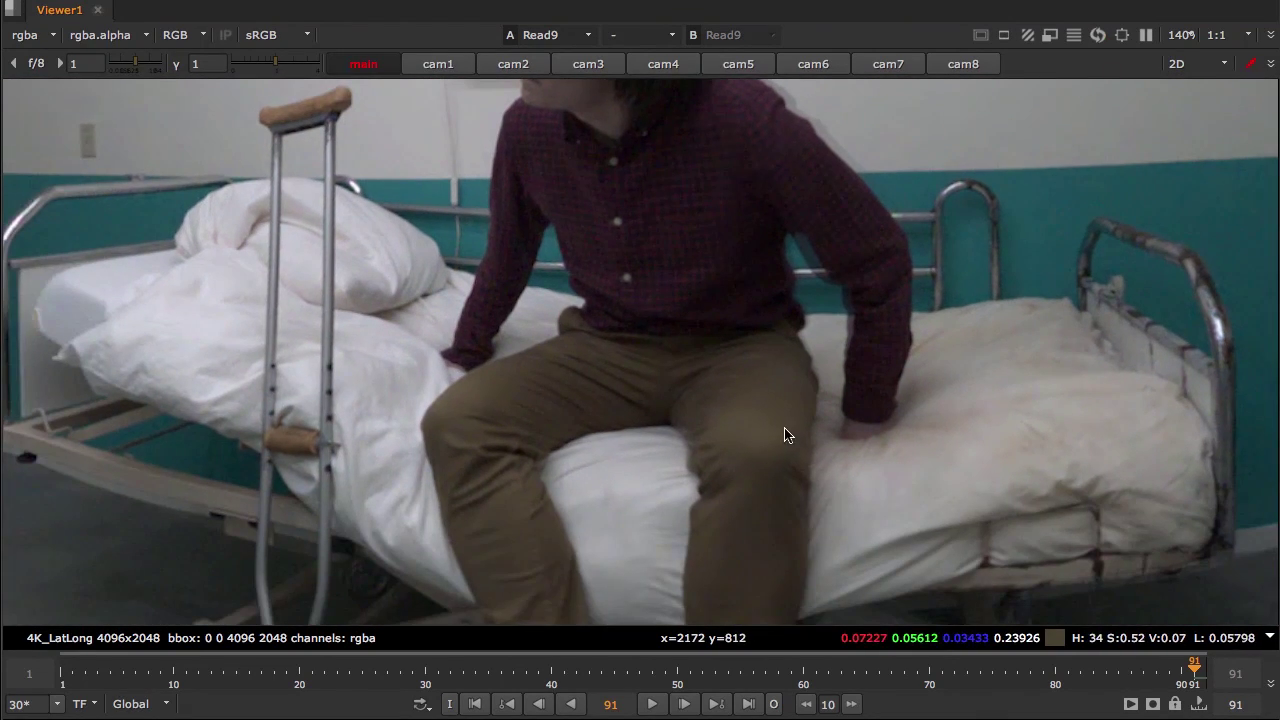
pyautogui.scroll(-4, 785, 435)
pyautogui.moveTo(775, 600); pyautogui.dragTo(780, 448, button='middle')
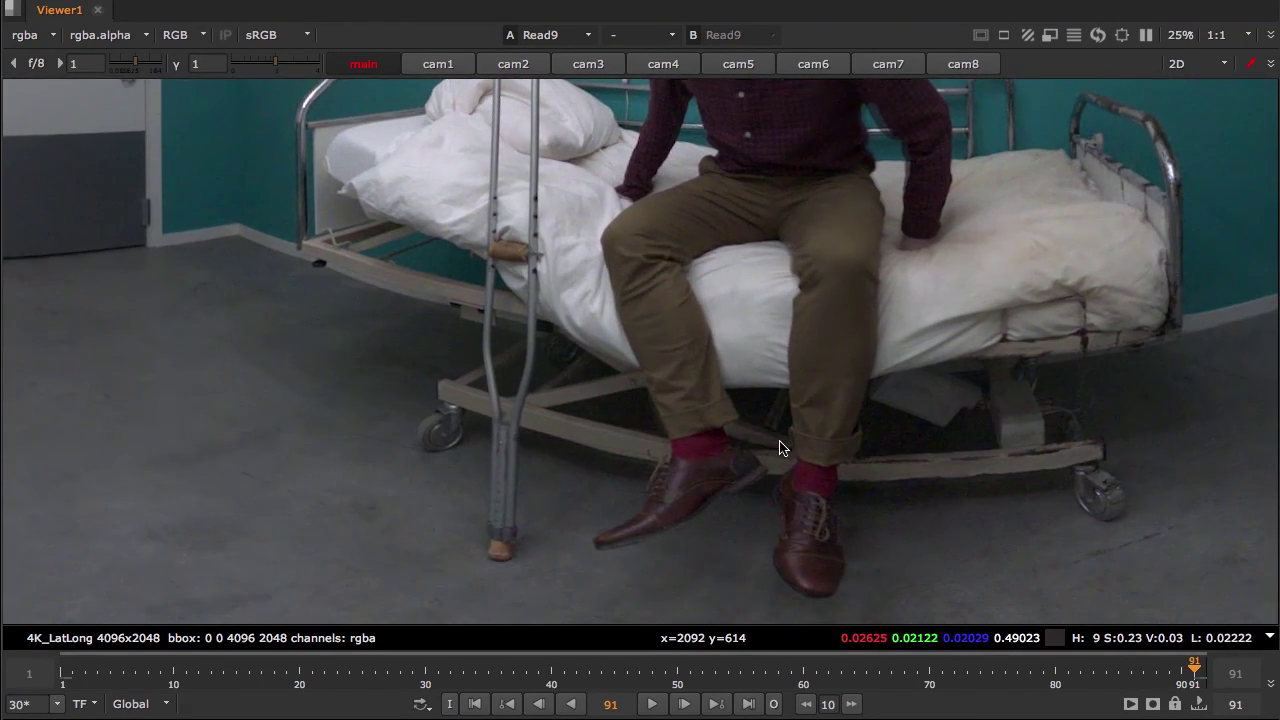
pyautogui.press('f')
pyautogui.press('space')
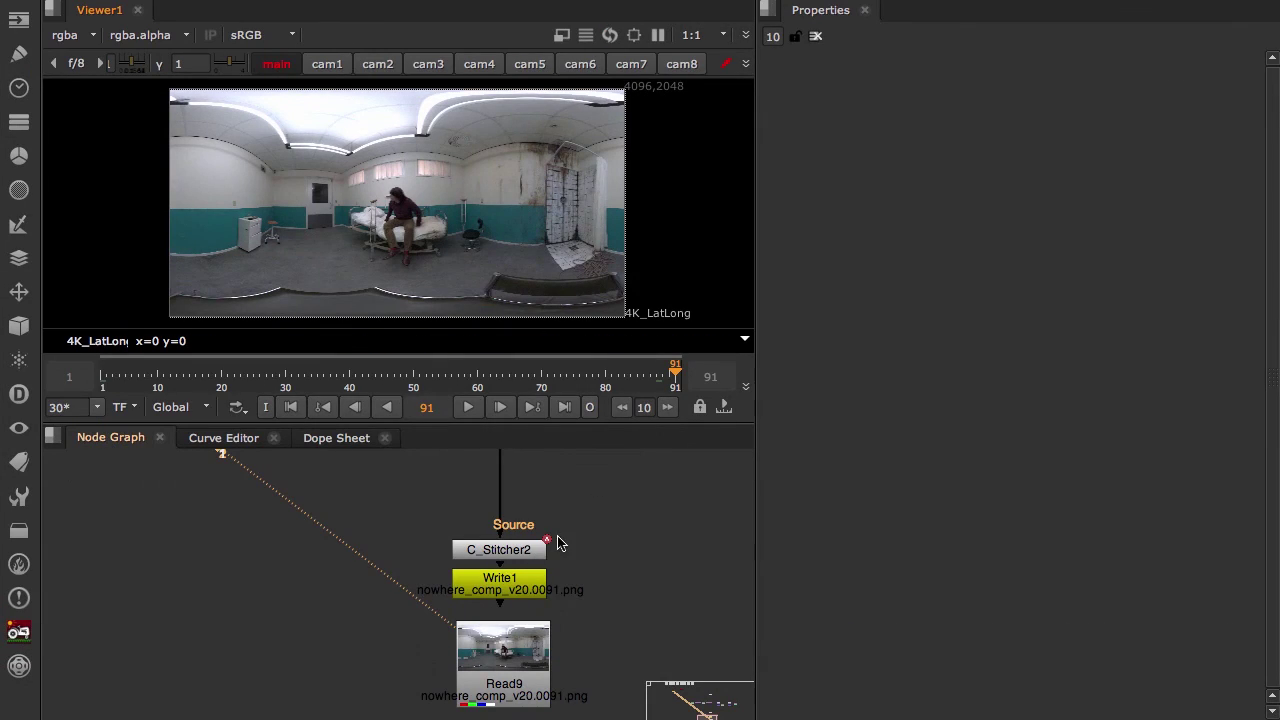
# Key C_Stitcher2 across the whole range with a step of 30, and add another stitch key at frame 91.
pyautogui.doubleClick(465, 524)
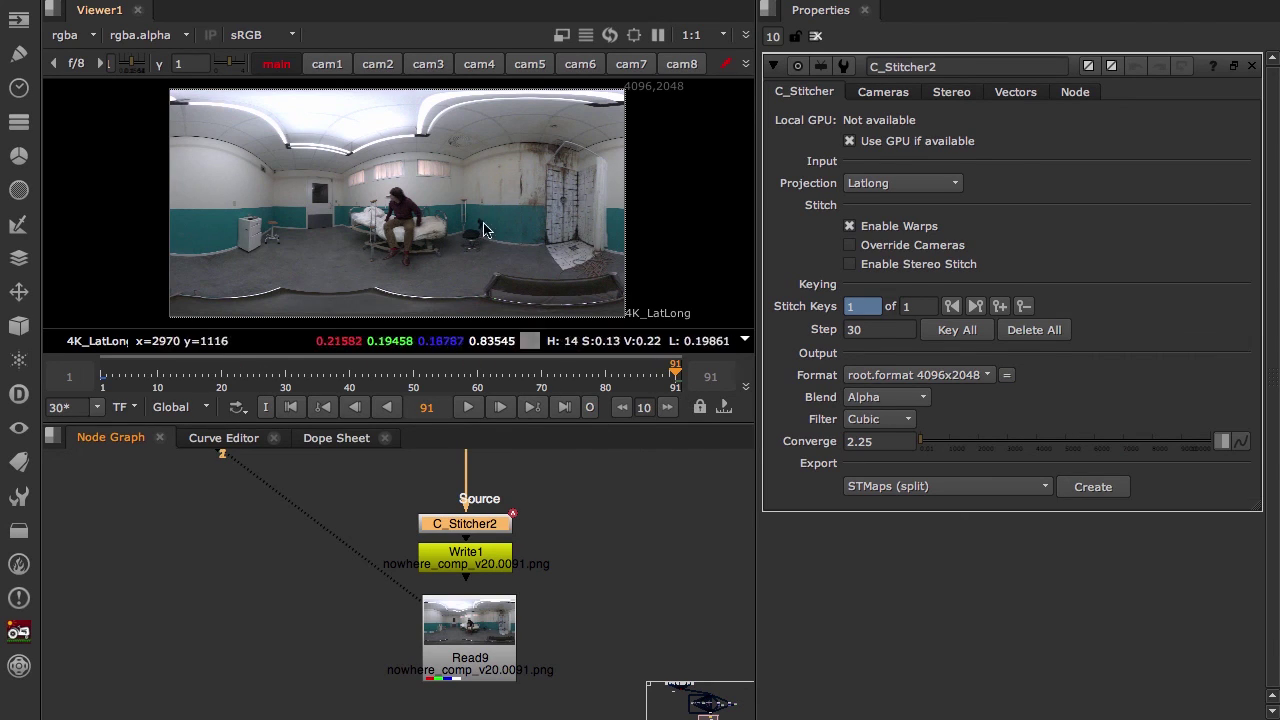
pyautogui.click(955, 333)
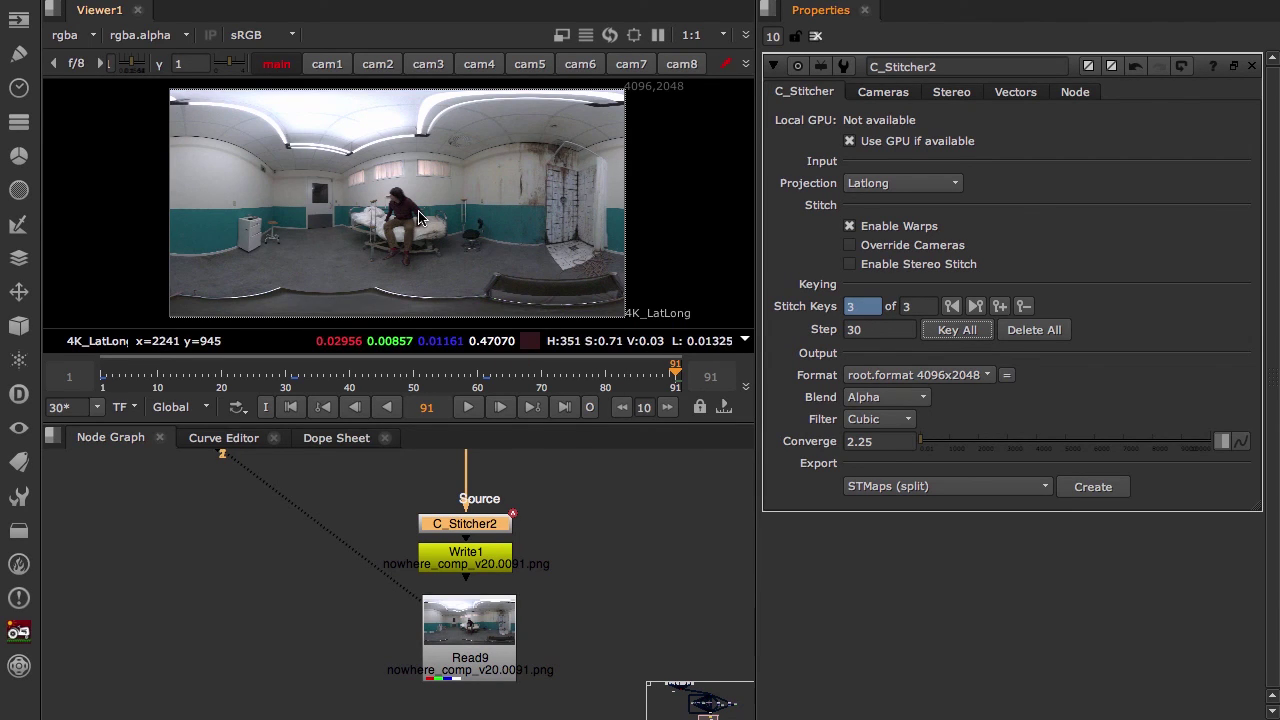
pyautogui.click(1000, 307)
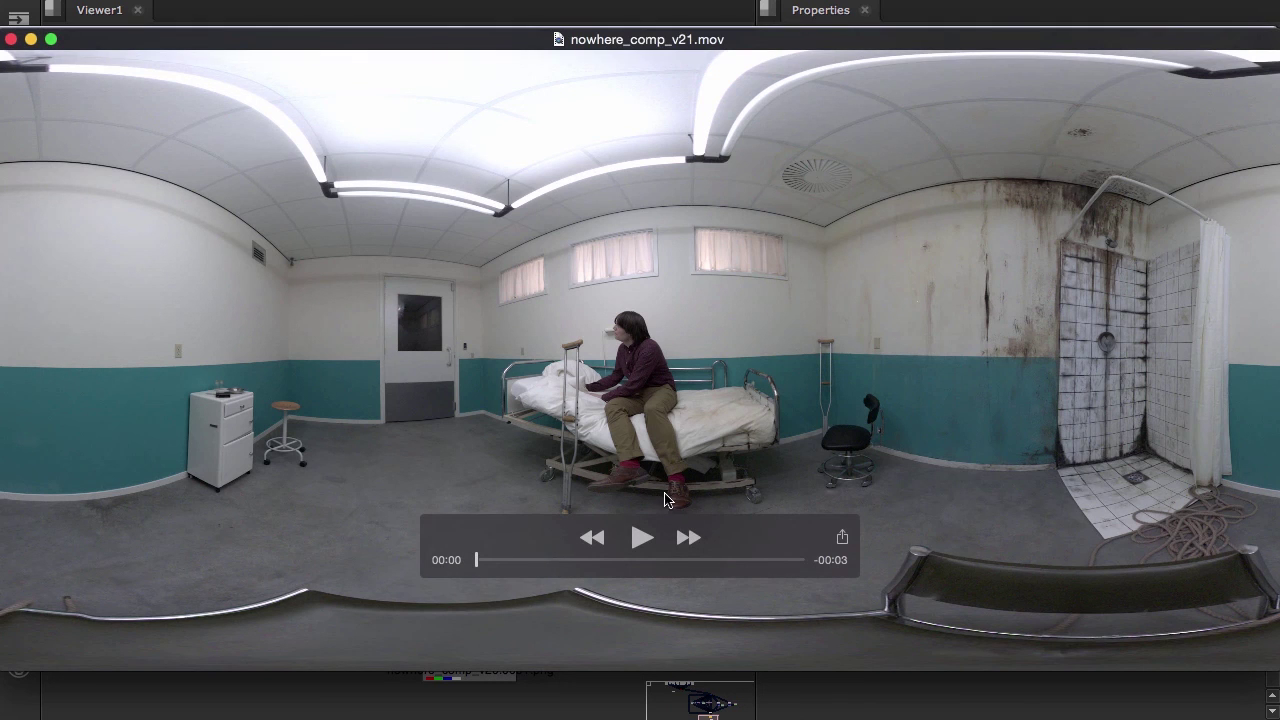
# Play the re-rendered movie nowhere_comp_v21.mov and examine the stitch around the moving man.
pyautogui.click(645, 540)
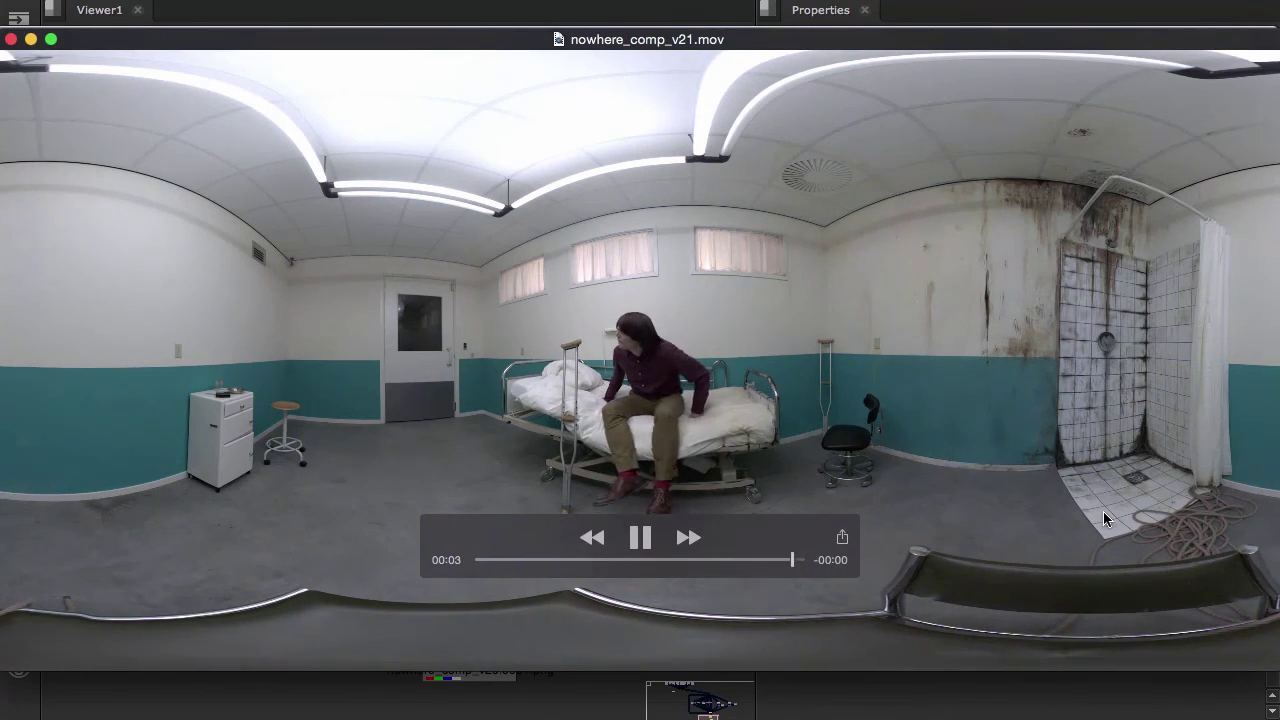
pyautogui.moveTo(567, 302)
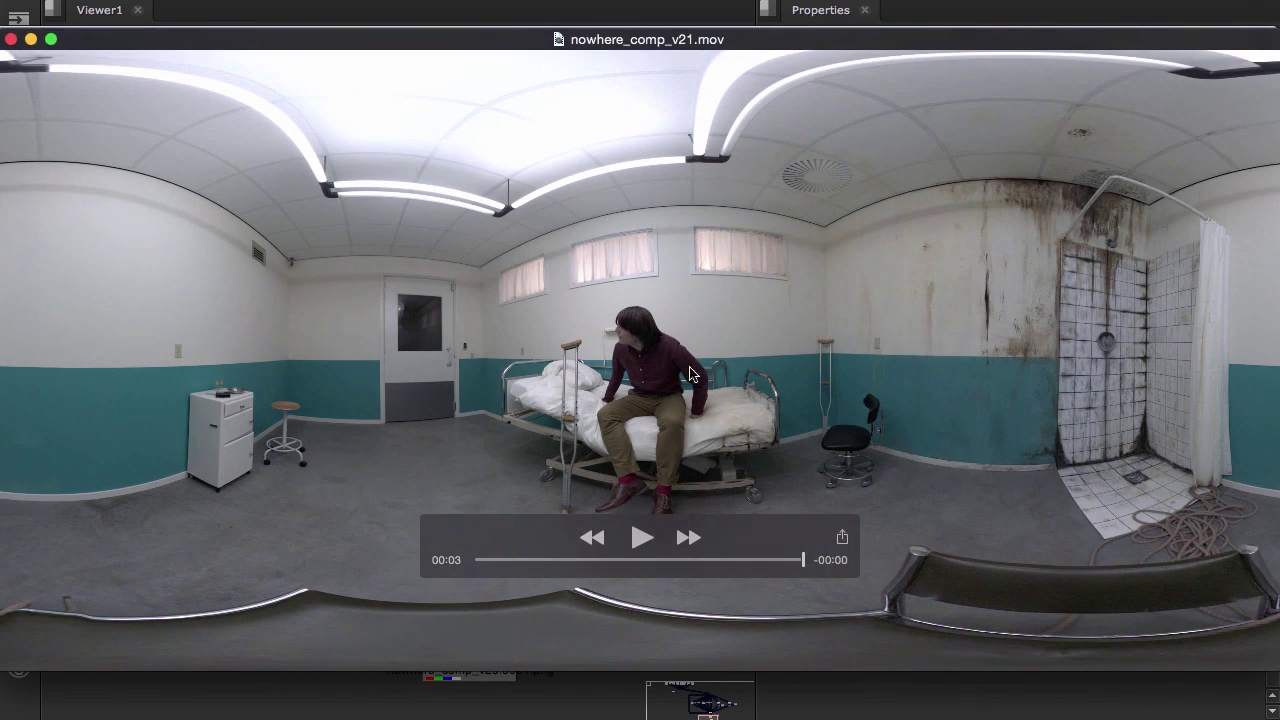